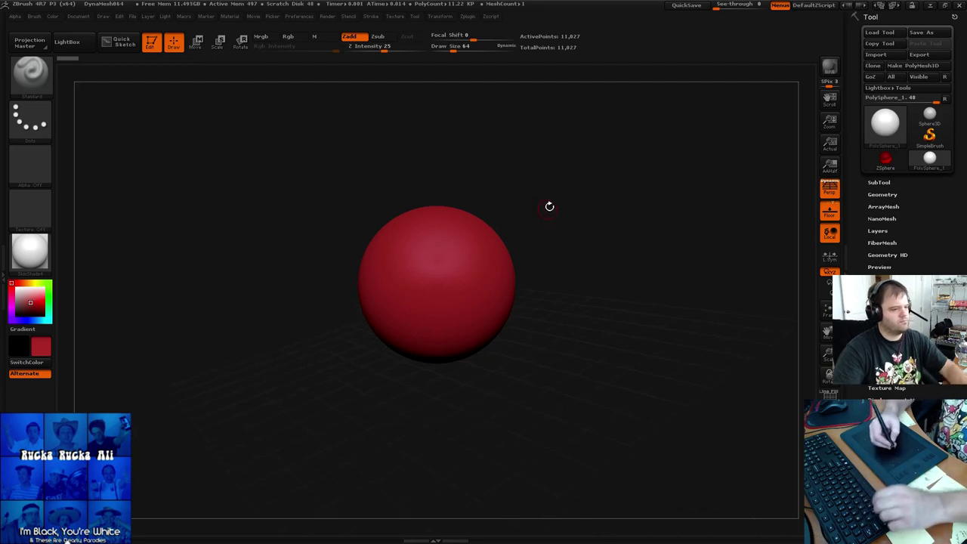
Build up raised clay ridges across the upper and lower front of the sphere with the ClayBuildup brush at draw size 256
left_click(881, 195)
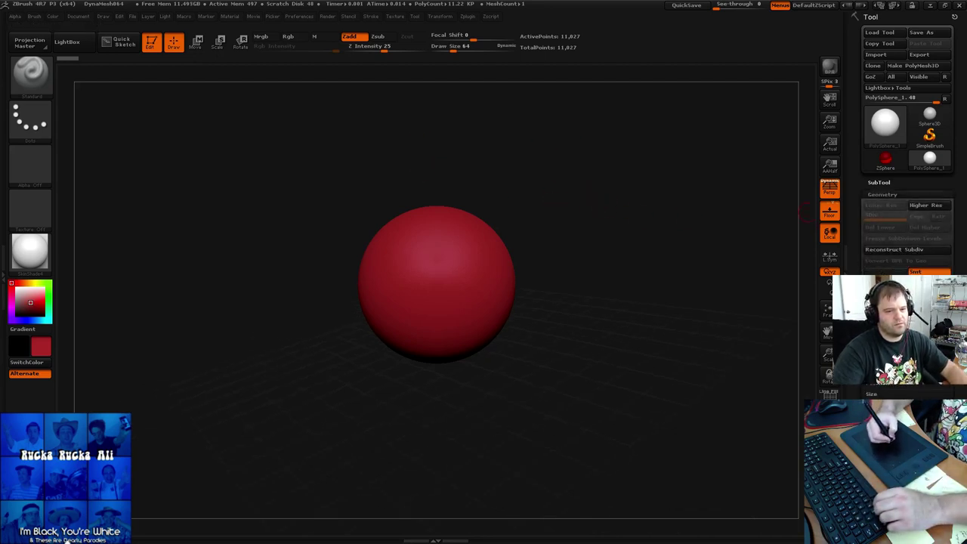
left_click_drag(582, 148, 624, 220, "ctrl")
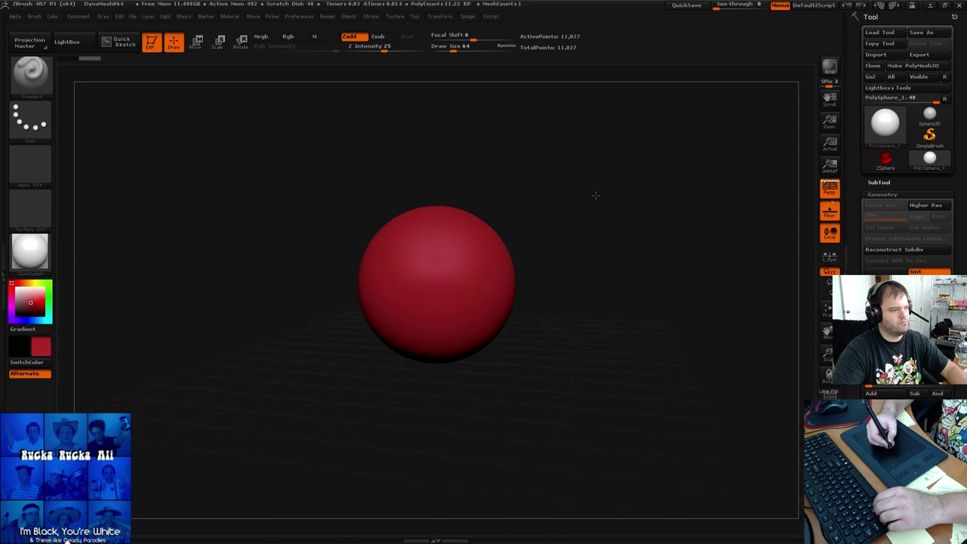
key("b")
left_click(268, 209)
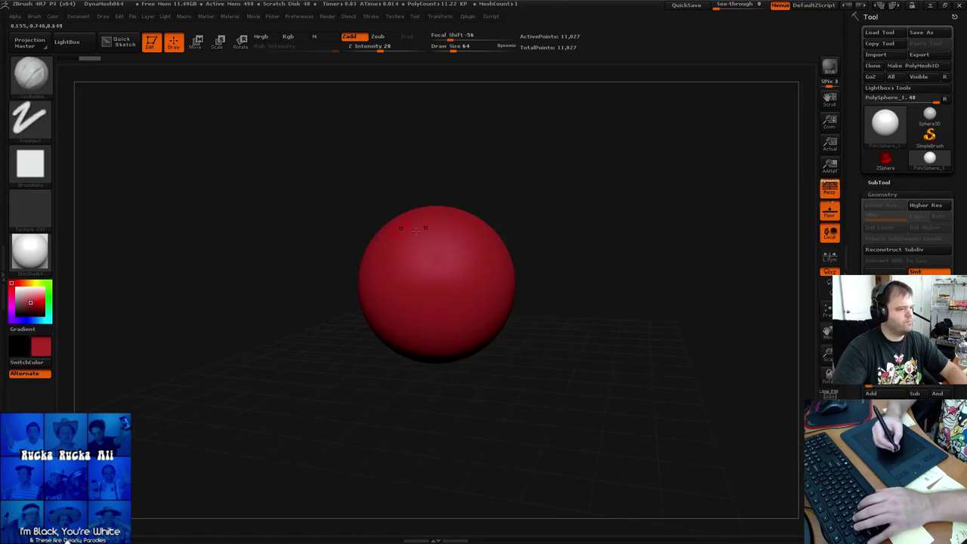
key("bracketright")
key("bracketright")
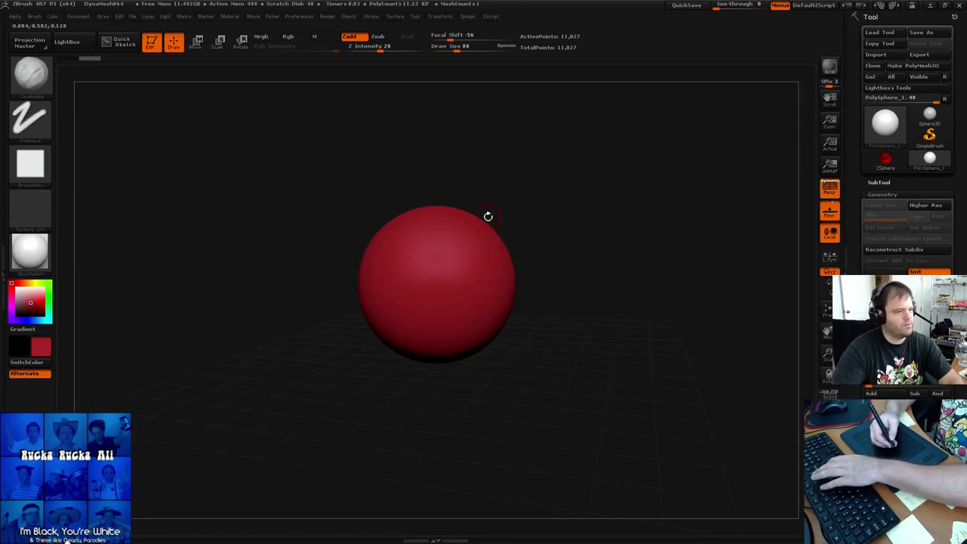
key("bracketright")
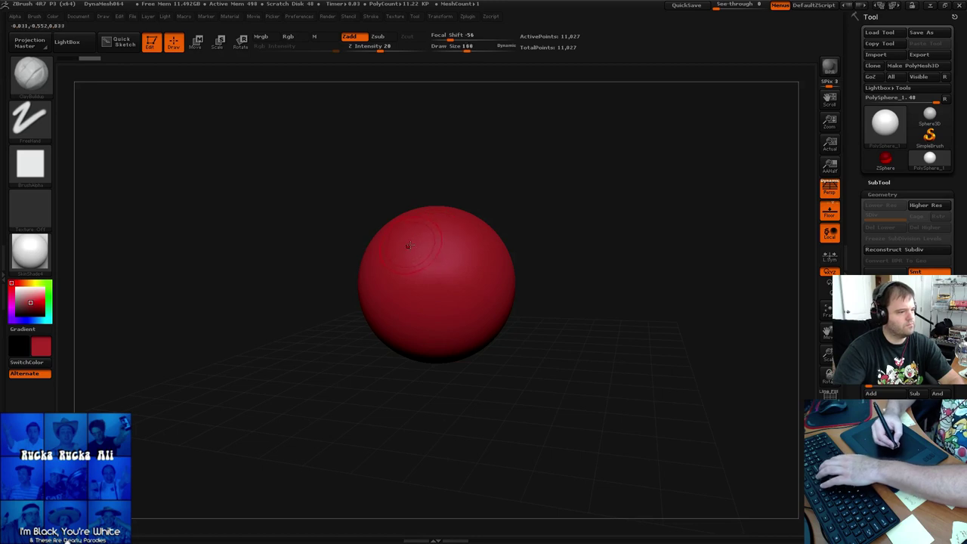
mouse_move(444, 231)
left_mouse_down()
mouse_move(485, 283)
mouse_move(477, 264)
left_mouse_up()
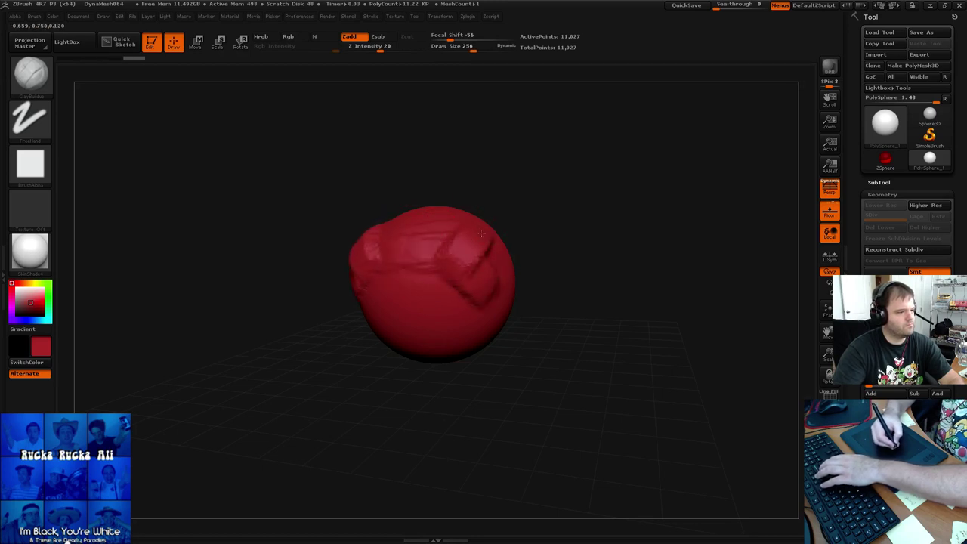
mouse_move(449, 305)
left_mouse_down()
mouse_move(389, 311)
mouse_move(415, 332)
mouse_move(429, 316)
left_mouse_up()
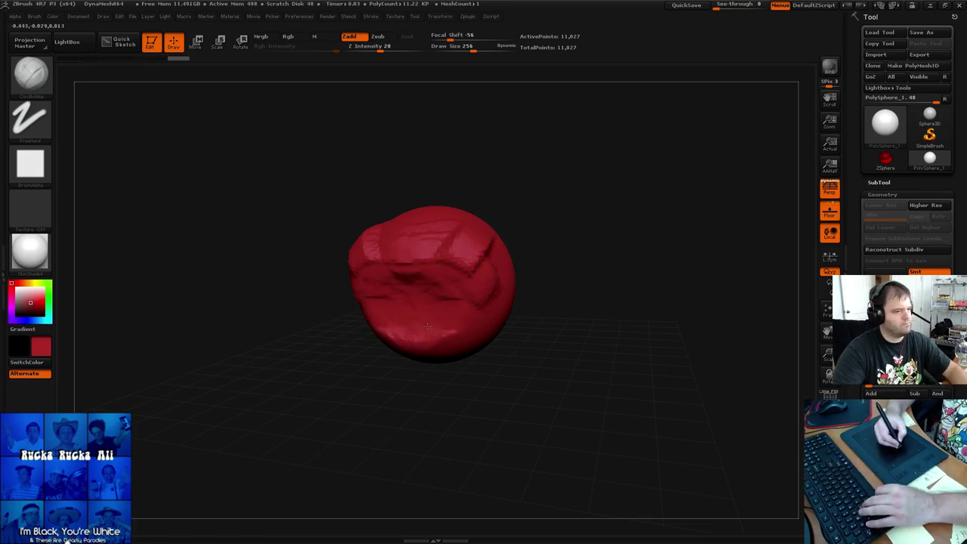
Add ClayBuildup strokes around the sides, back and underside of the sphere to make its form lumpier
mouse_move(656, 198)
left_mouse_down()
mouse_move(594, 214)
mouse_move(609, 245)
left_mouse_up()
mouse_move(559, 227)
left_mouse_down()
mouse_move(515, 247)
mouse_move(559, 293)
left_mouse_up()
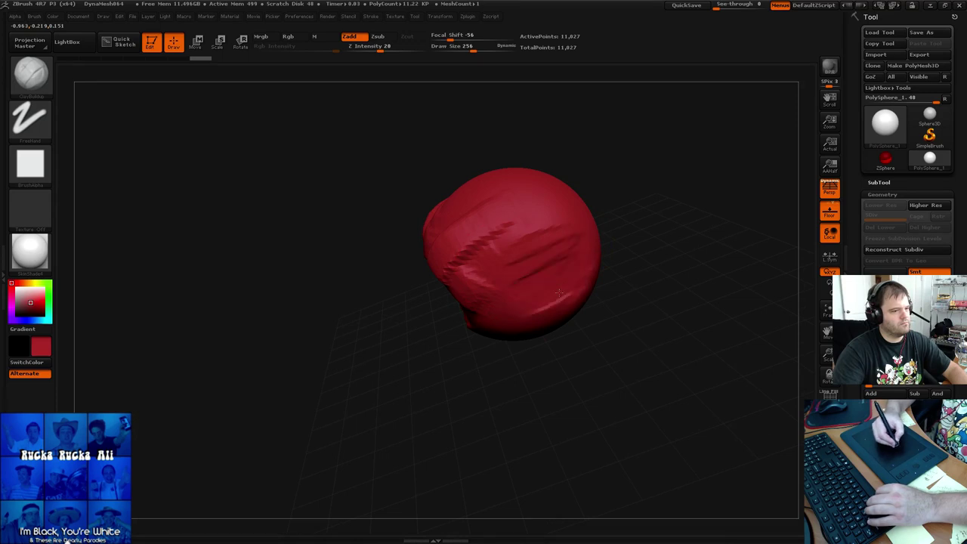
left_click_drag(654, 194, 612, 200)
mouse_move(535, 257)
left_mouse_down()
mouse_move(582, 291)
mouse_move(555, 242)
mouse_move(540, 314)
mouse_move(576, 305)
mouse_move(526, 255)
left_mouse_up()
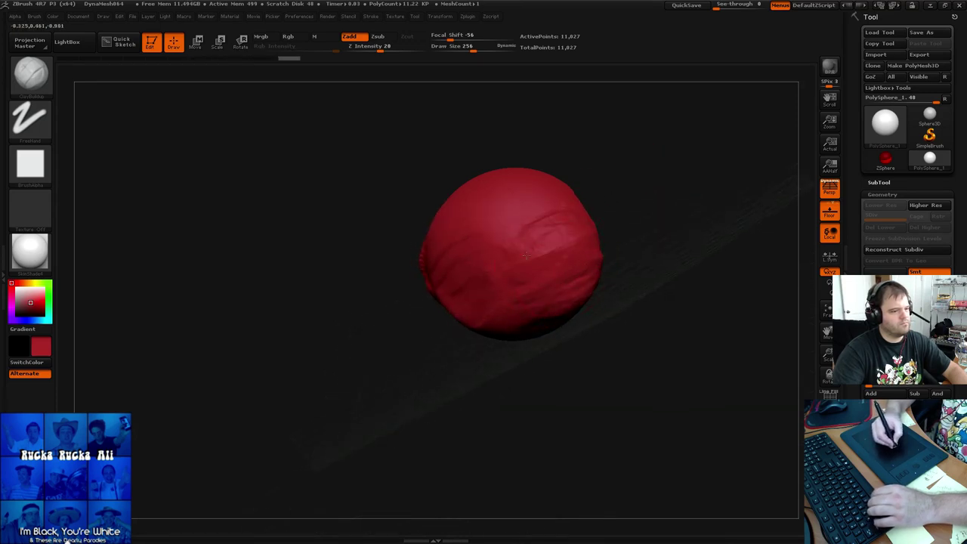
left_click_drag(493, 216, 535, 227)
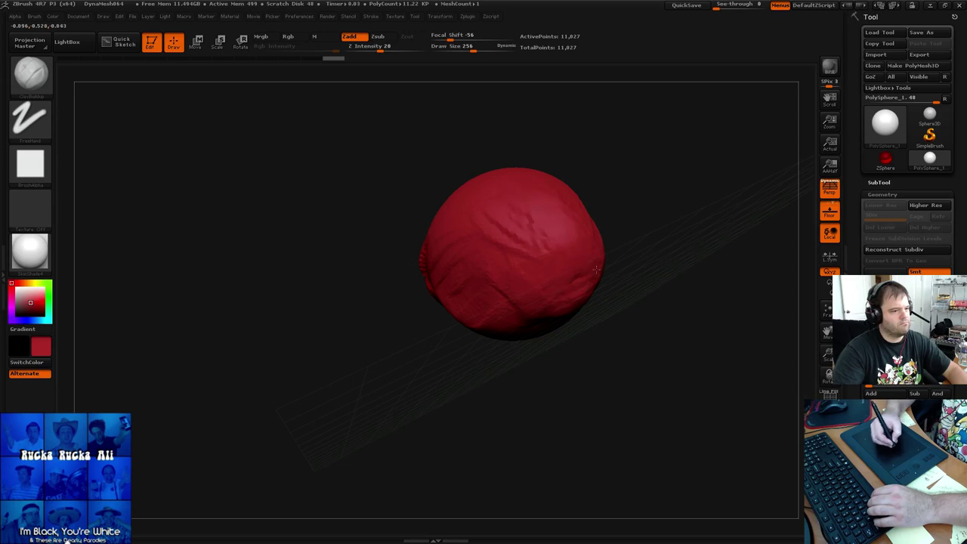
mouse_move(592, 286)
left_mouse_down()
mouse_move(544, 318)
mouse_move(506, 291)
left_mouse_up()
mouse_move(582, 280)
left_mouse_down()
mouse_move(557, 317)
mouse_move(575, 316)
left_mouse_up()
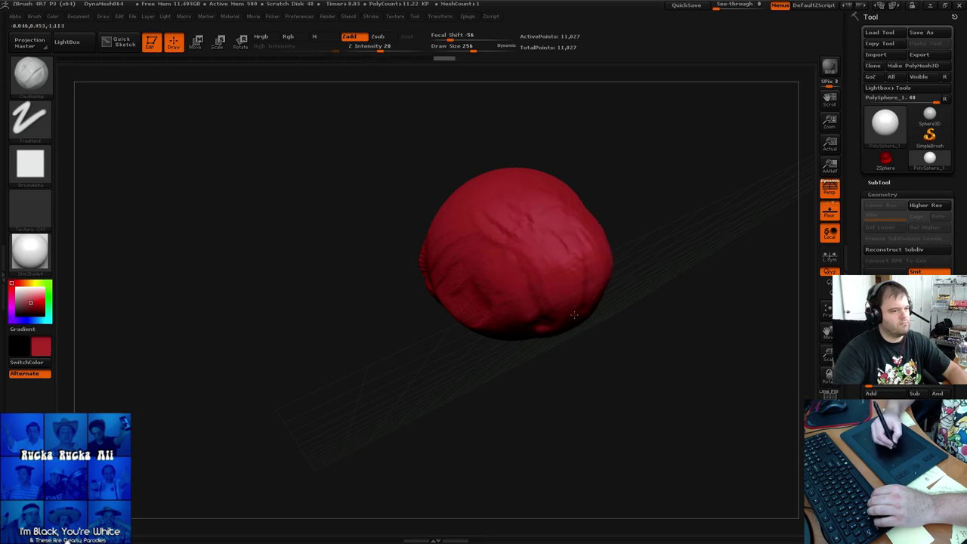
left_click_drag(491, 227, 568, 266)
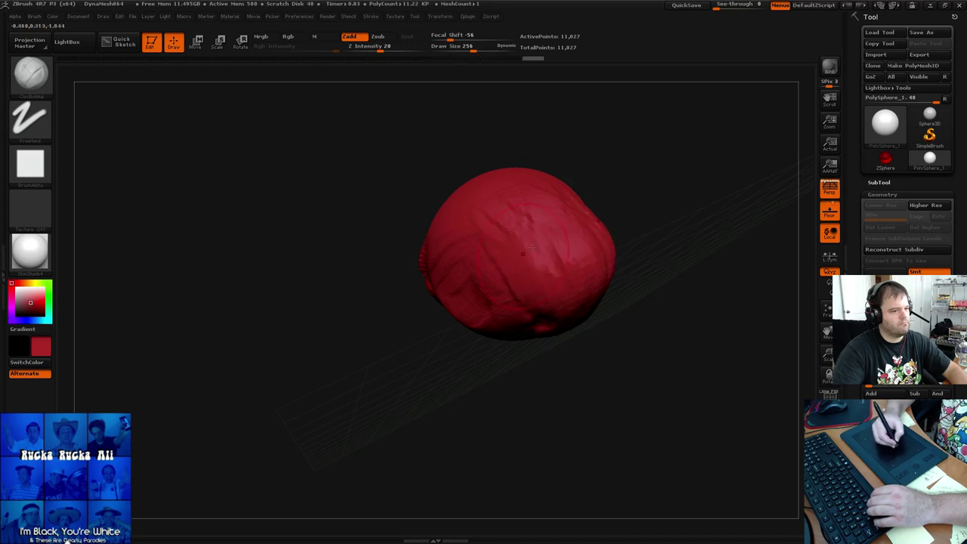
key("shift")
Remesh the sculpt with DynaMesh and pull its lower back out into a long taper using the Move brush at draw size 424
mouse_move(620, 185)
left_mouse_down()
mouse_move(660, 157)
mouse_move(612, 144)
mouse_move(603, 164)
left_mouse_up()
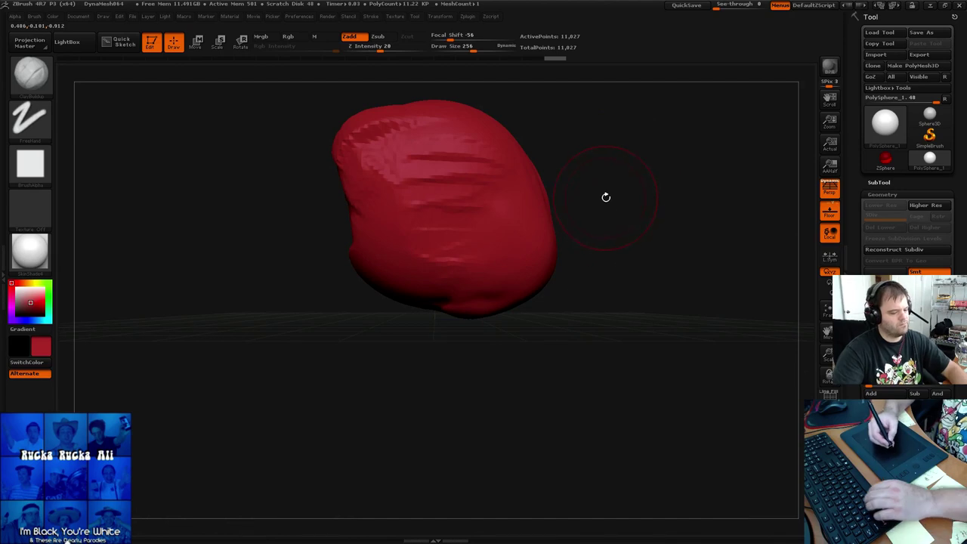
key("b")
key("m")
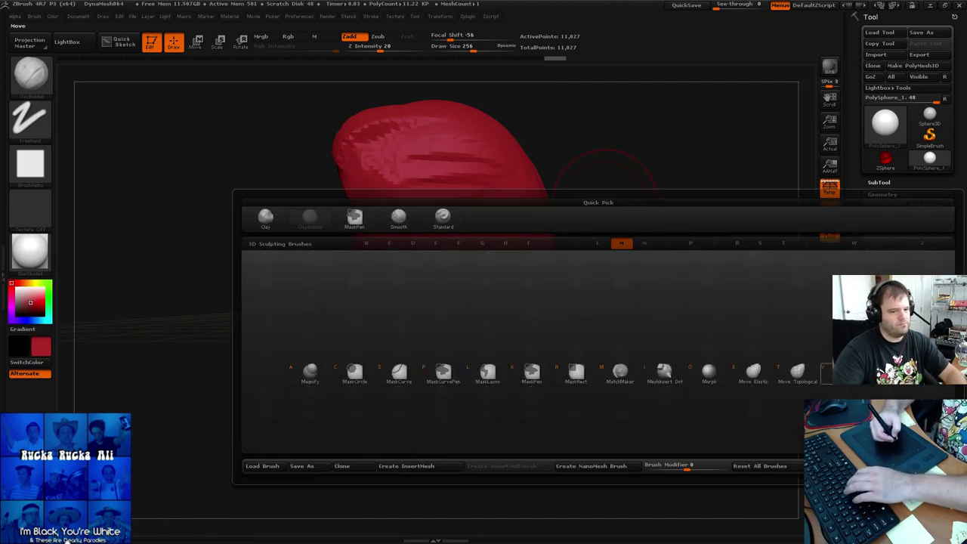
key("v")
left_click_drag(657, 224, 643, 199, "ctrl")
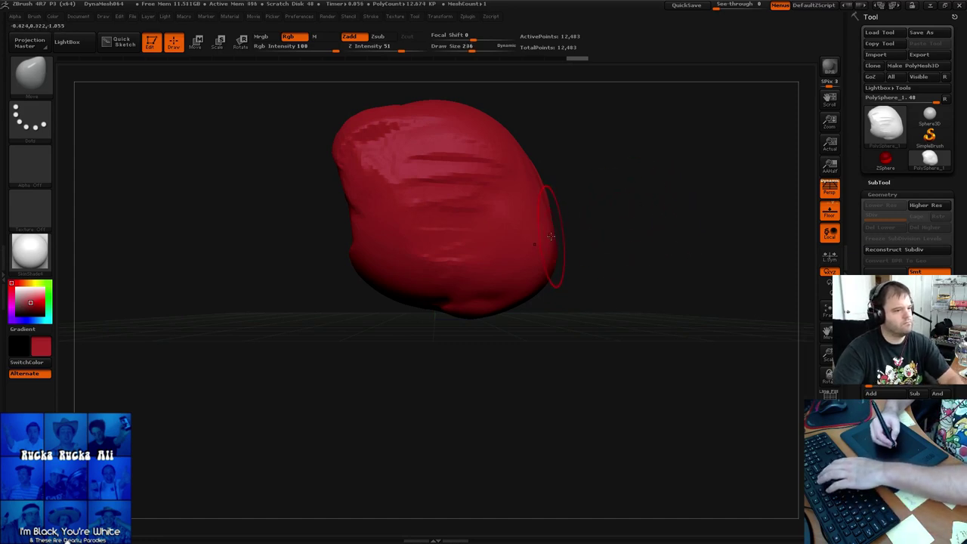
key("bracketright")
key("bracketright")
key("bracketright")
key("bracketright")
key("bracketright")
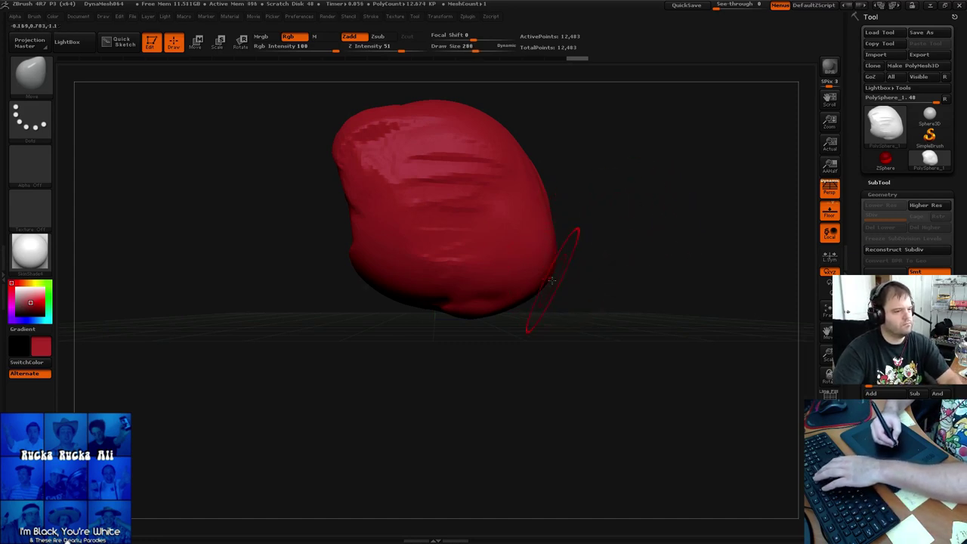
mouse_move(540, 287)
left_mouse_down()
mouse_move(593, 302)
mouse_move(630, 336)
mouse_move(673, 401)
left_mouse_up()
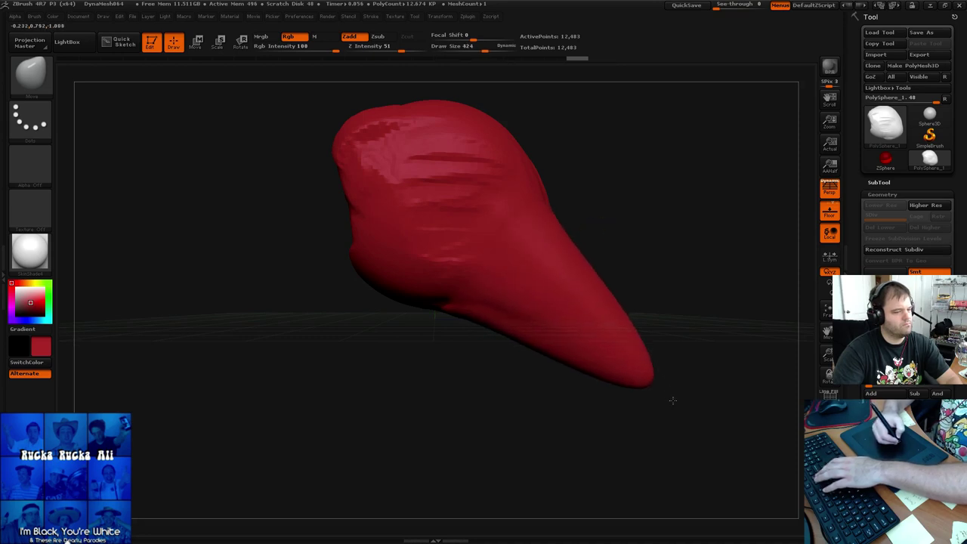
Bulge the upper and lower edges of the taper outward with the Move brush and remesh the sculpt with DynaMesh
left_click_drag(571, 208, 590, 205)
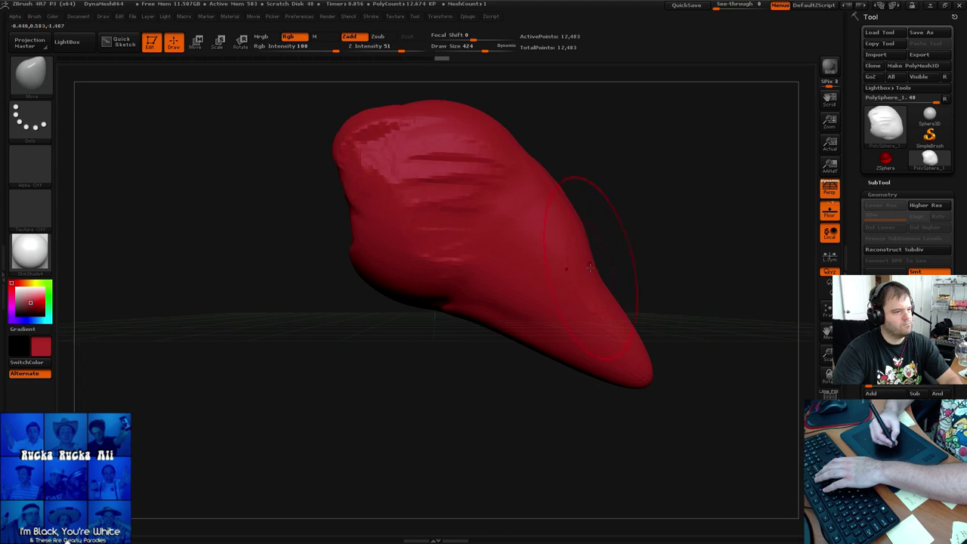
left_click_drag(590, 267, 605, 264)
left_click_drag(592, 382, 597, 393)
mouse_move(688, 187)
left_mouse_down("ctrl")
mouse_move(716, 224)
mouse_move(703, 209)
mouse_move(622, 194)
mouse_move(647, 207)
mouse_move(625, 184)
mouse_move(563, 266)
left_mouse_up("ctrl")
Bend the taper's tip downward and back toward the front in side view, and remesh the sculpt with DynaMesh
key("shift")
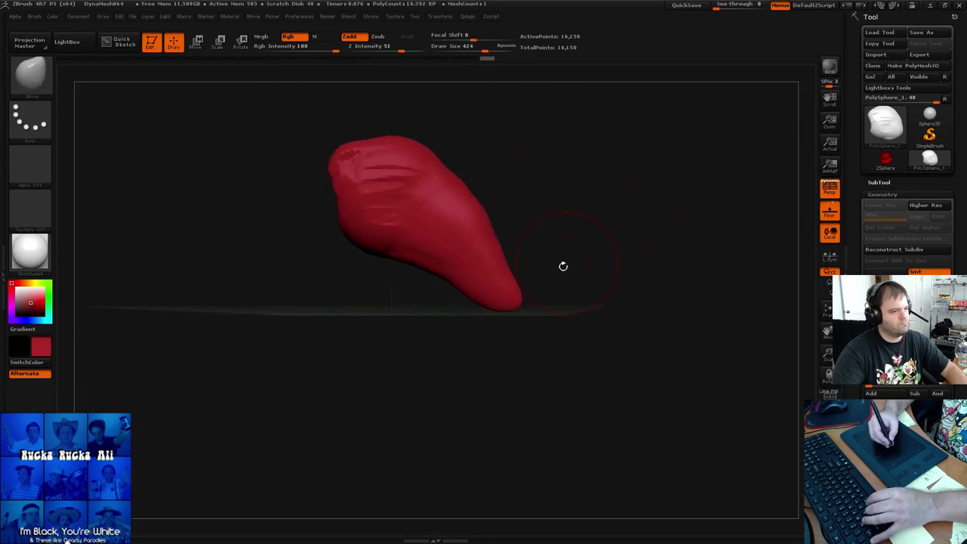
mouse_move(489, 305)
left_mouse_down()
mouse_move(485, 316)
mouse_move(485, 306)
left_mouse_up()
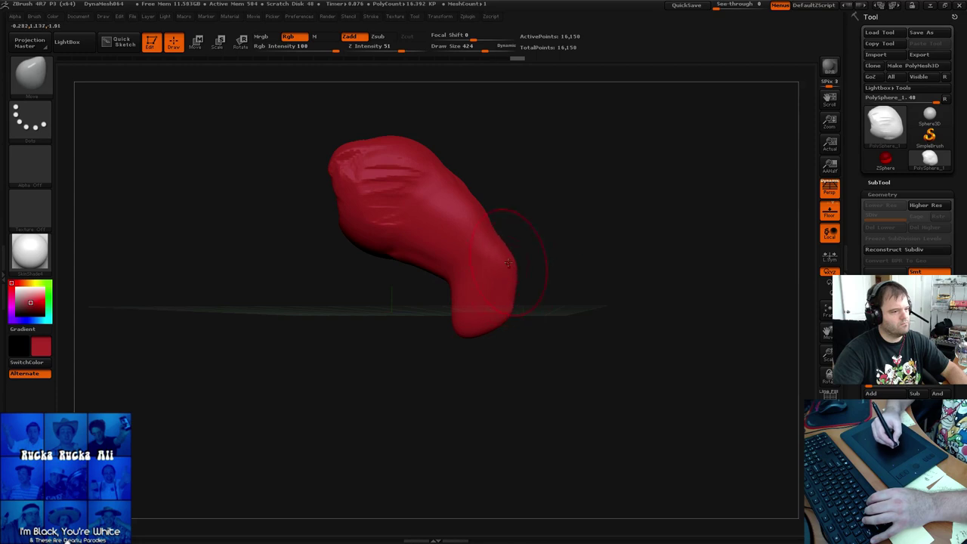
mouse_move(587, 194)
left_mouse_down("ctrl")
mouse_move(587, 169)
mouse_move(602, 216)
mouse_move(589, 222)
left_mouse_up("ctrl")
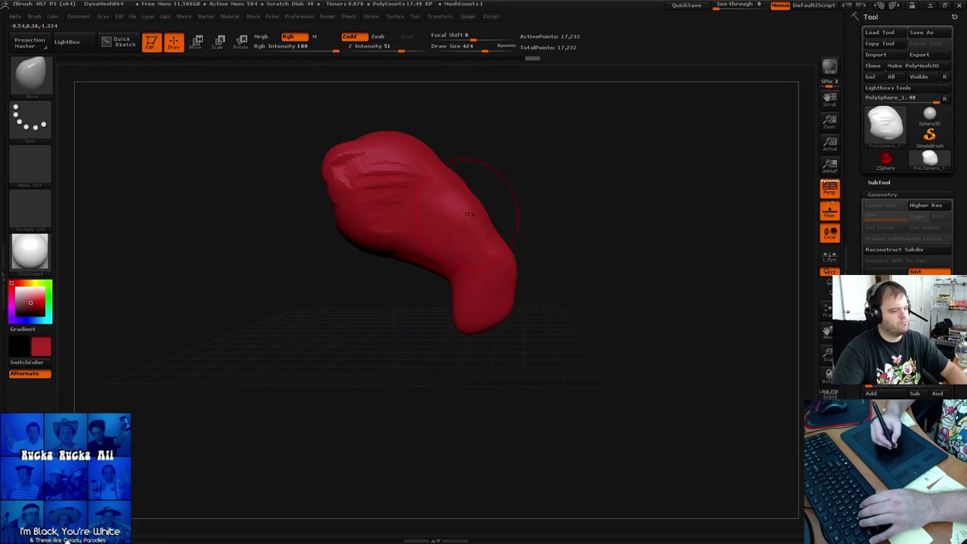
Thicken the bent lower body with ClayBuildup strokes wrapped around its back, sides, inner curve and end
key("b")
key("c")
key("b")
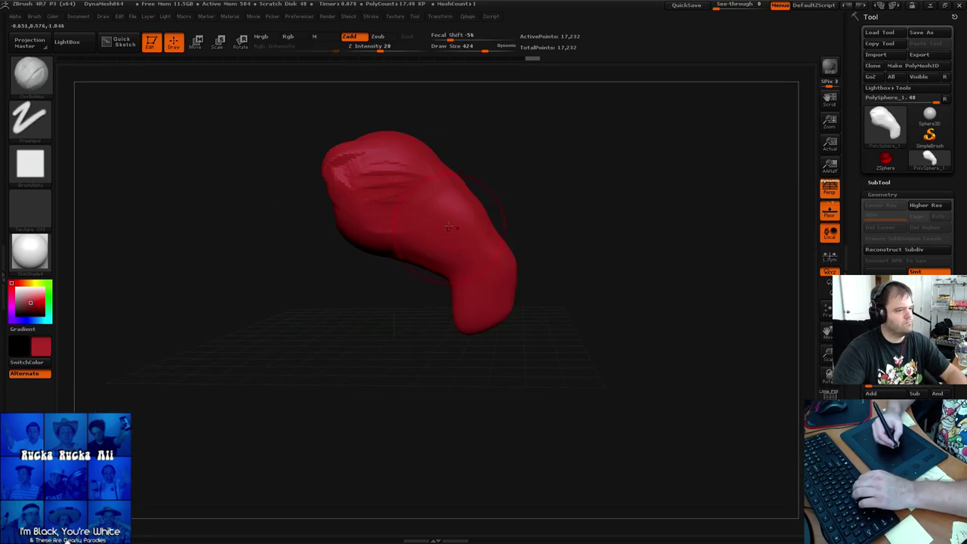
mouse_move(529, 227)
left_mouse_down()
mouse_move(579, 176)
mouse_move(548, 184)
left_mouse_up()
mouse_move(605, 219)
left_mouse_down()
mouse_move(609, 182)
mouse_move(590, 154)
left_mouse_up()
mouse_move(550, 266)
left_mouse_down()
mouse_move(504, 291)
mouse_move(528, 291)
left_mouse_up()
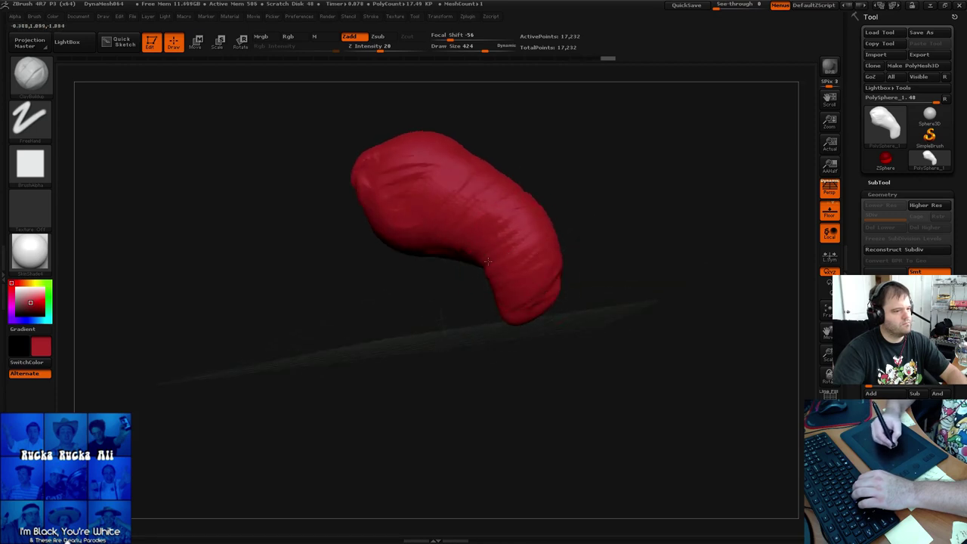
left_click_drag(491, 230, 457, 294)
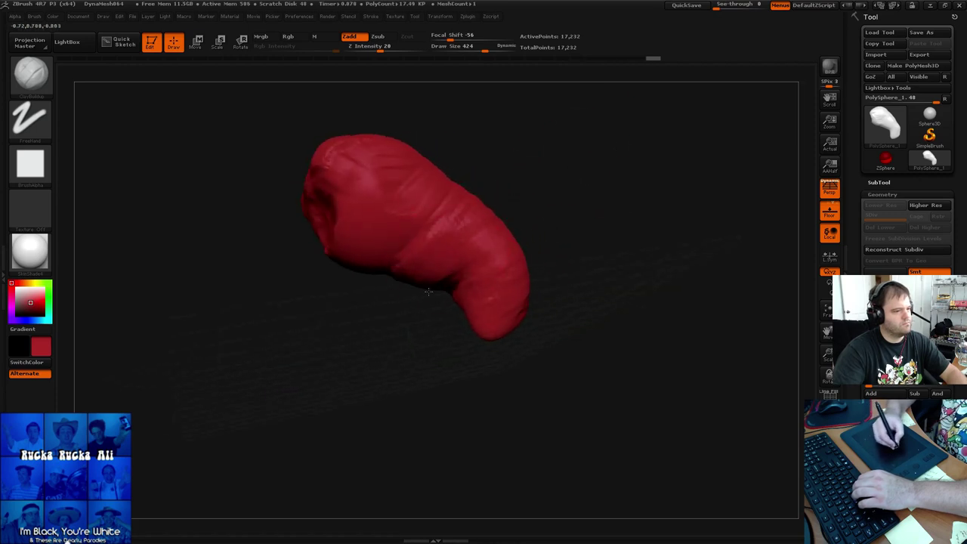
left_click_drag(466, 343, 482, 324)
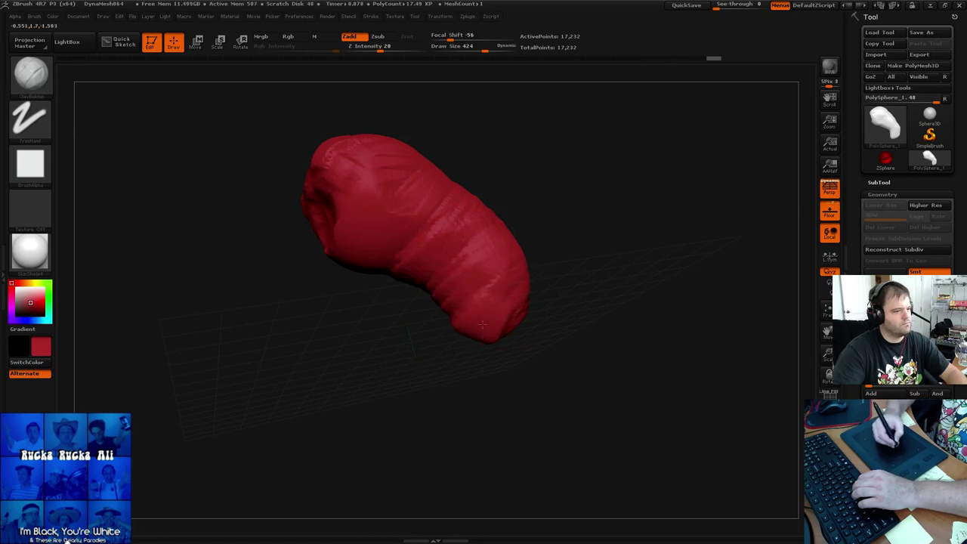
Build up clay on the upper body, front mass and lower end from several angles, and remesh with DynaMesh
left_click_drag(572, 257, 574, 218)
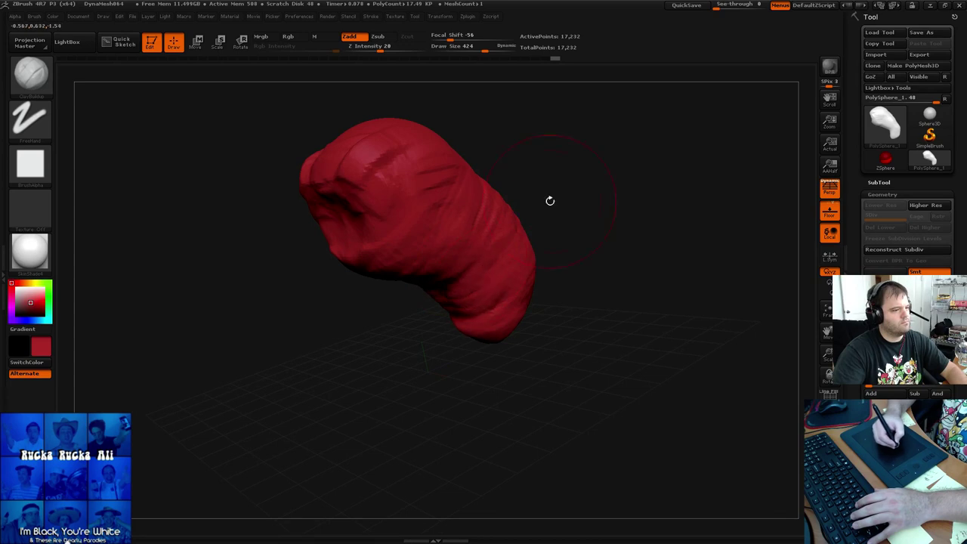
mouse_move(548, 199)
left_mouse_down()
mouse_move(582, 241)
mouse_move(568, 151)
left_mouse_up()
mouse_move(432, 224)
left_mouse_down()
mouse_move(443, 198)
mouse_move(458, 264)
mouse_move(503, 237)
left_mouse_up()
left_click_drag(586, 189, 561, 158)
mouse_move(621, 182)
left_mouse_down()
mouse_move(639, 189)
mouse_move(597, 193)
left_mouse_up()
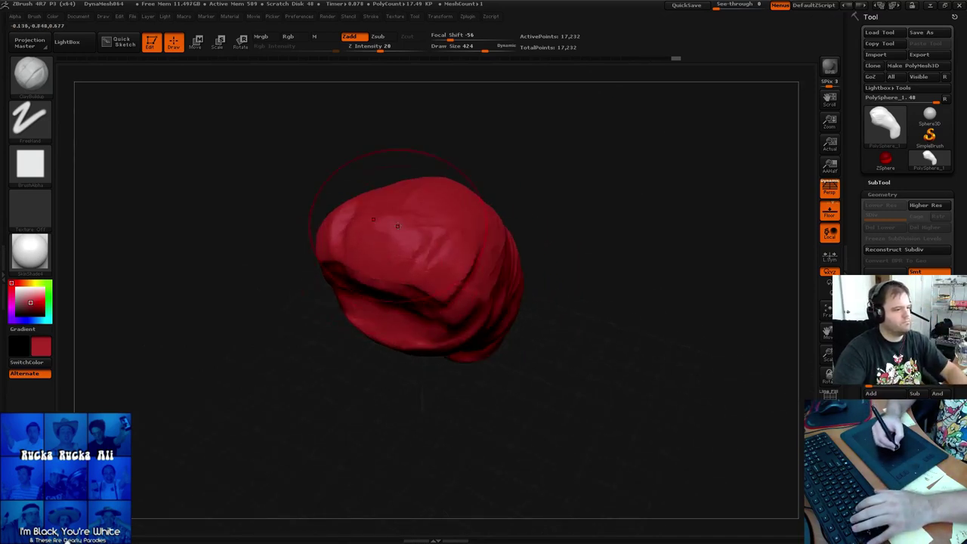
mouse_move(545, 177)
left_mouse_down()
mouse_move(574, 164)
mouse_move(592, 177)
mouse_move(537, 151)
mouse_move(540, 164)
mouse_move(606, 216)
mouse_move(607, 207)
mouse_move(567, 200)
mouse_move(600, 214)
mouse_move(572, 166)
mouse_move(461, 279)
mouse_move(489, 275)
mouse_move(546, 216)
mouse_move(519, 257)
mouse_move(524, 278)
left_mouse_up()
mouse_move(453, 321)
left_mouse_down()
mouse_move(443, 365)
mouse_move(486, 345)
mouse_move(498, 317)
left_mouse_up()
left_click_drag(600, 203, 624, 233, "ctrl")
Round out the lower end of the curved body with more ClayBuildup strokes and remesh the sculpt
left_click_drag(641, 190, 584, 261)
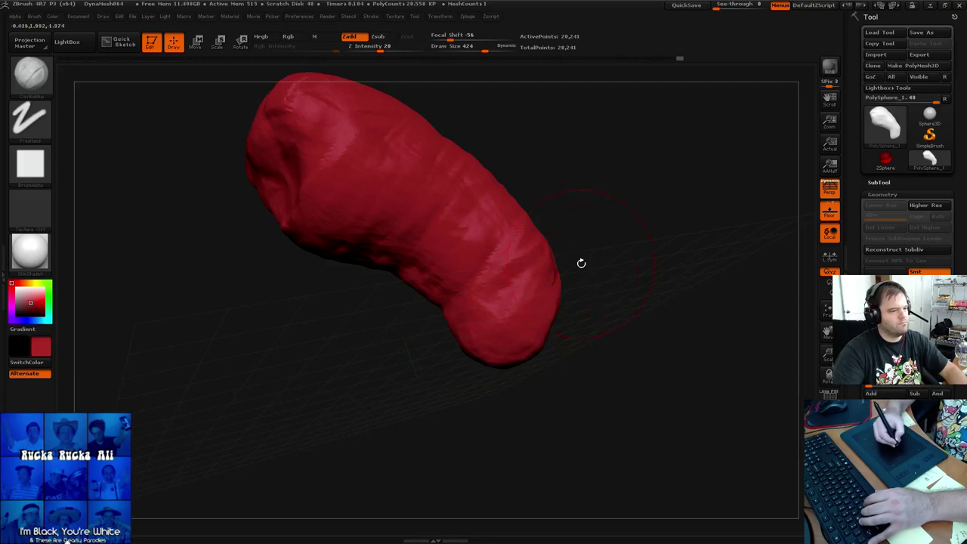
left_click_drag(581, 263, 574, 302)
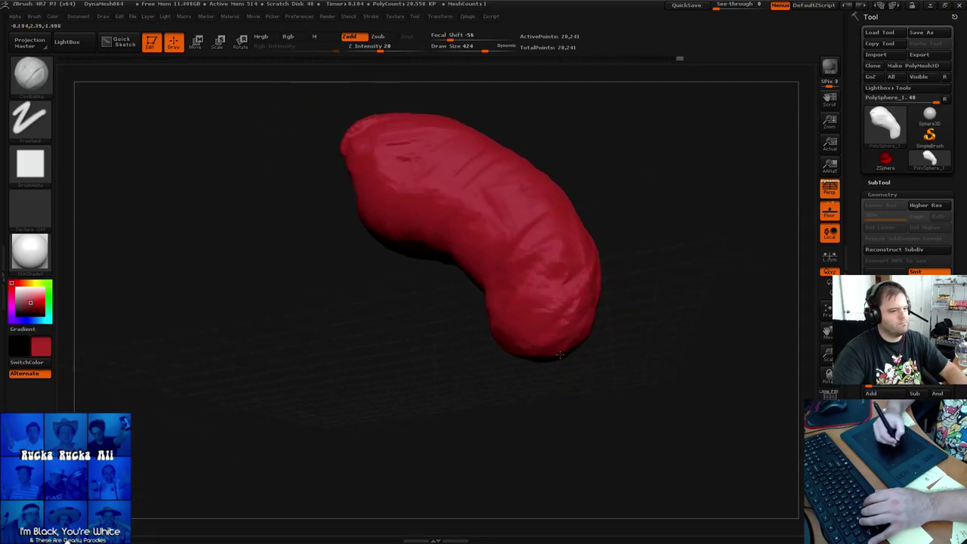
left_click_drag(636, 241, 599, 172)
Pull the rounded lower end down and forward into a tapered tail with the Move brush, widen its back edge, and remesh
key("b")
key("m")
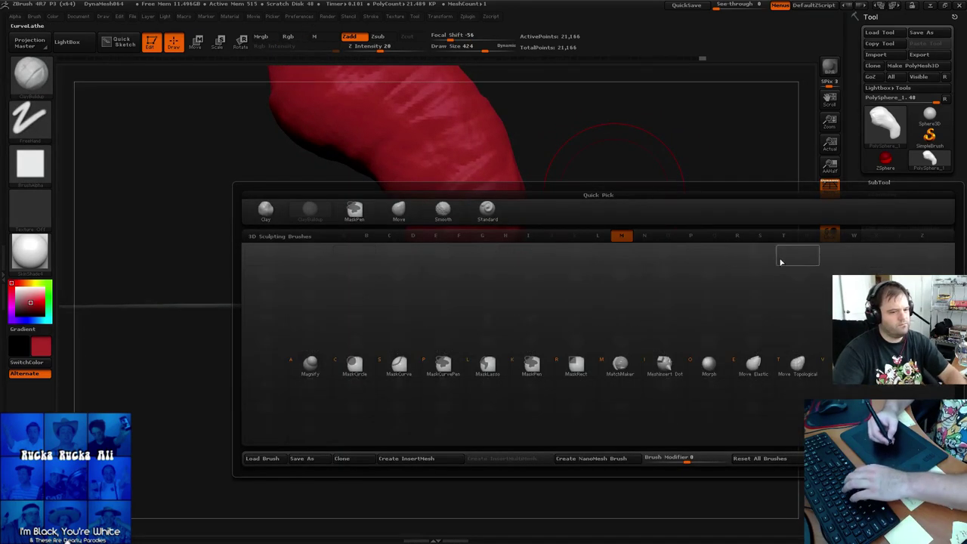
key("o")
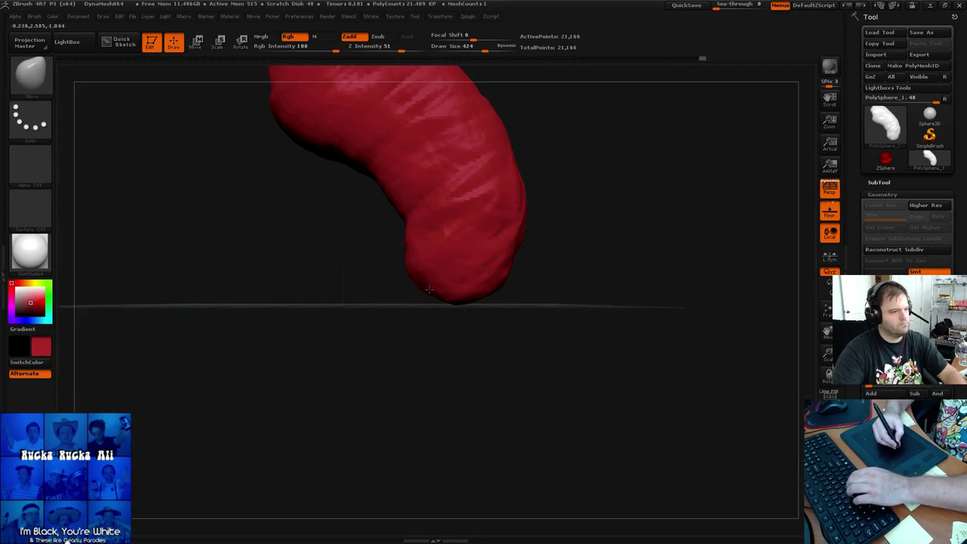
left_click_drag(428, 289, 334, 413)
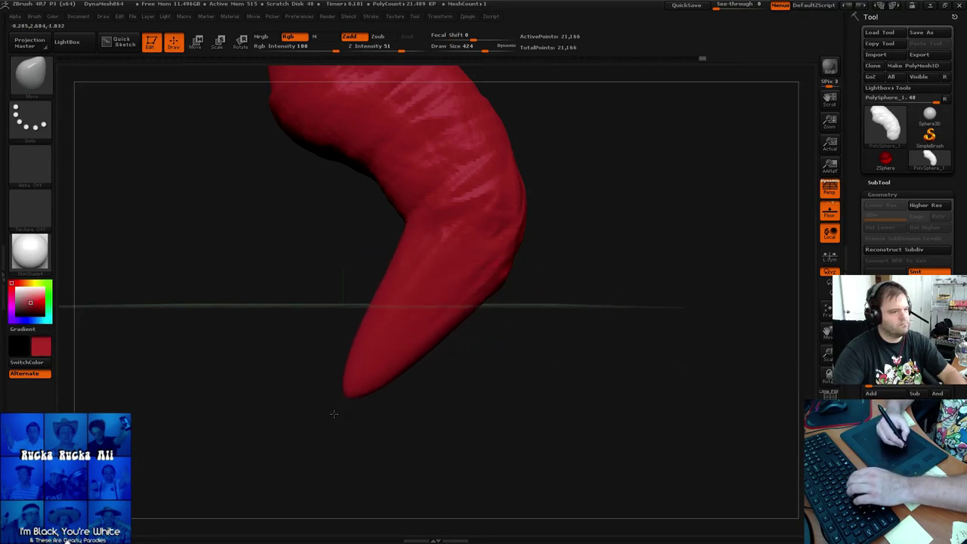
mouse_move(410, 367)
left_mouse_down()
mouse_move(432, 376)
mouse_move(453, 354)
left_mouse_up()
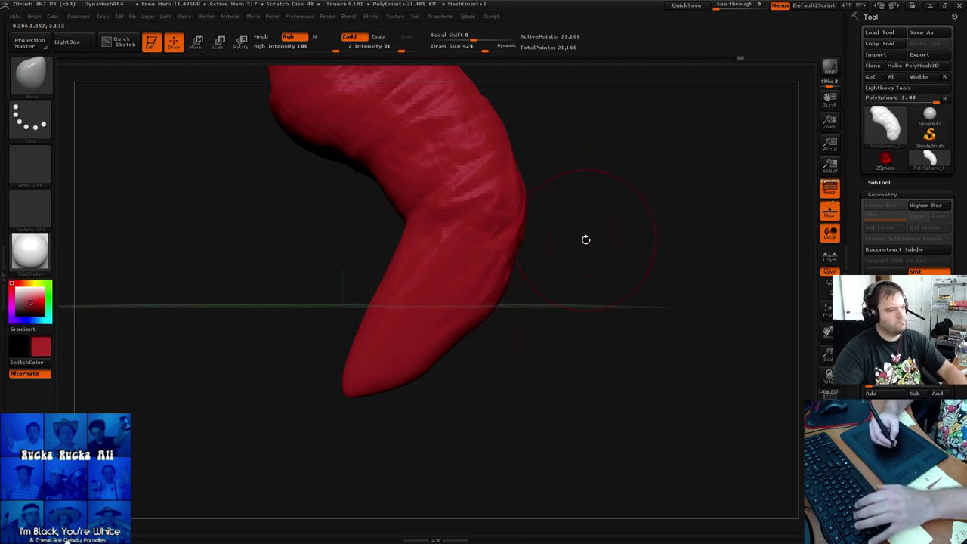
left_click_drag(585, 239, 593, 241, "ctrl")
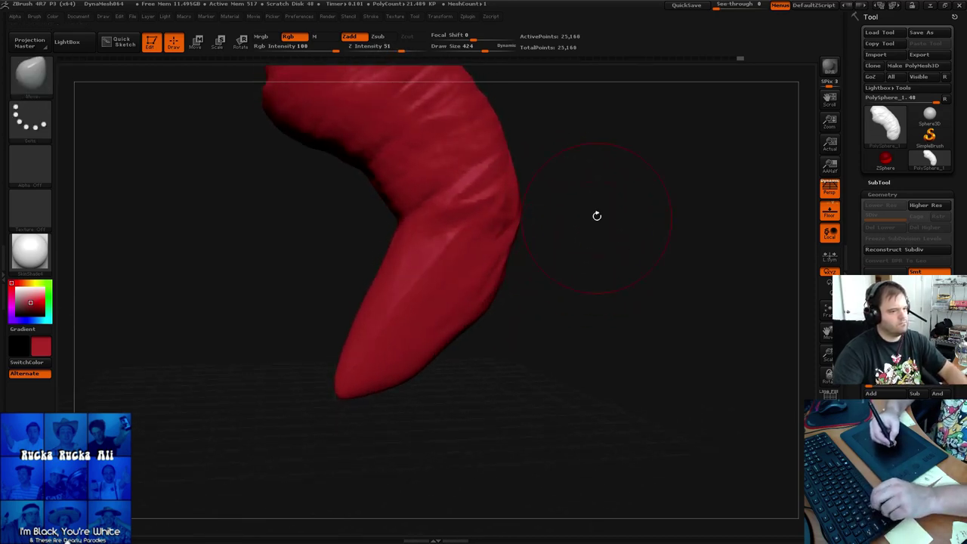
Save the sculpt as a ZTool named skanker in the ZTools folder
left_click(922, 34)
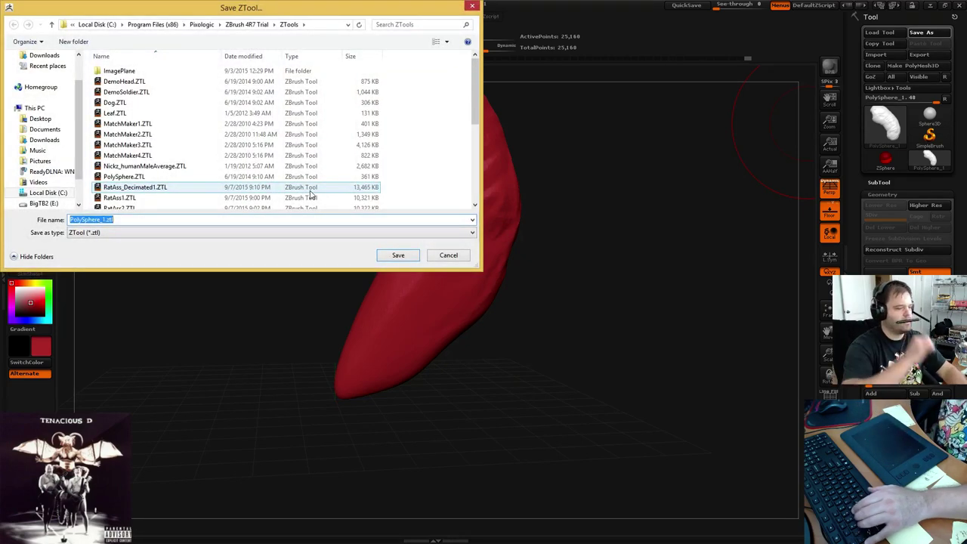
type("skanker")
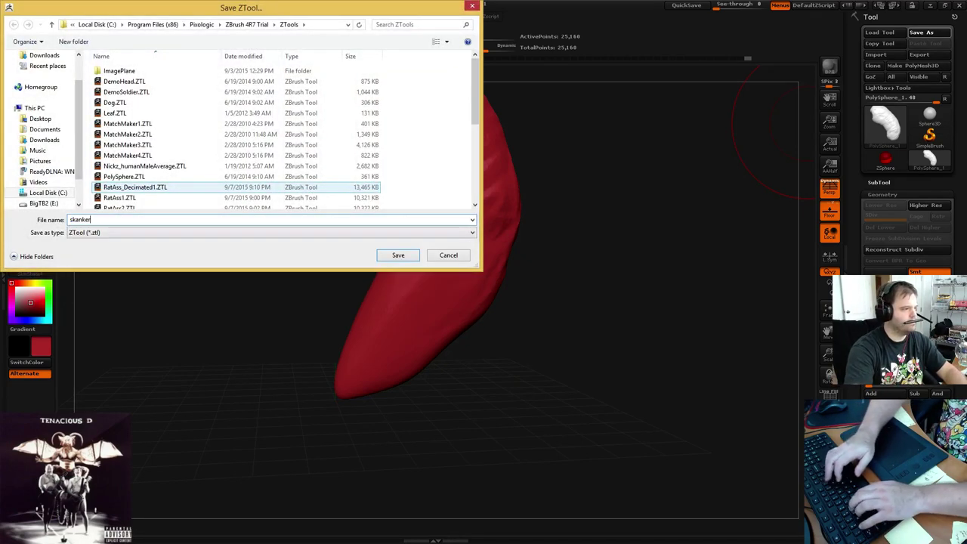
key("Return")
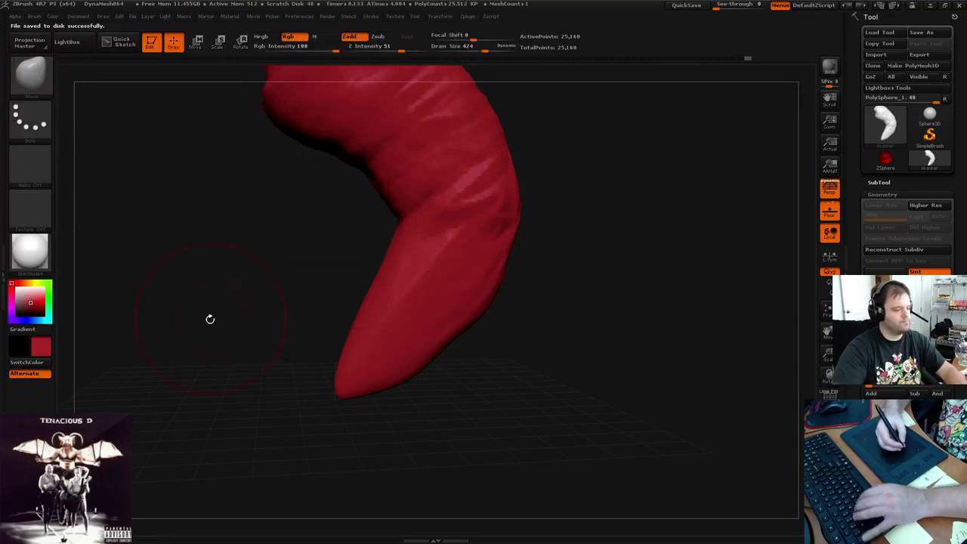
Thicken the front and inner face of the tapered tail with ClayBuildup strokes down to its tip
key("b")
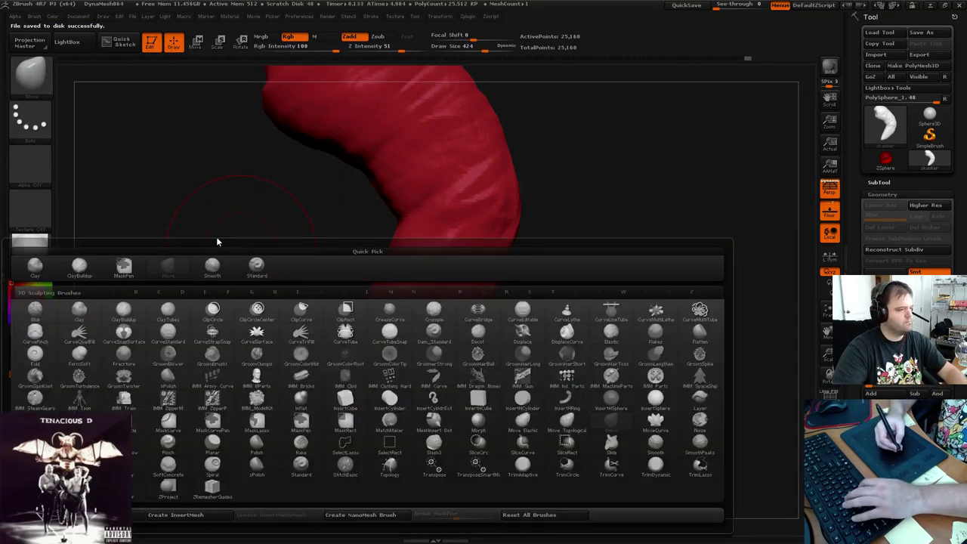
left_click(85, 270)
left_click_drag(590, 259, 596, 272)
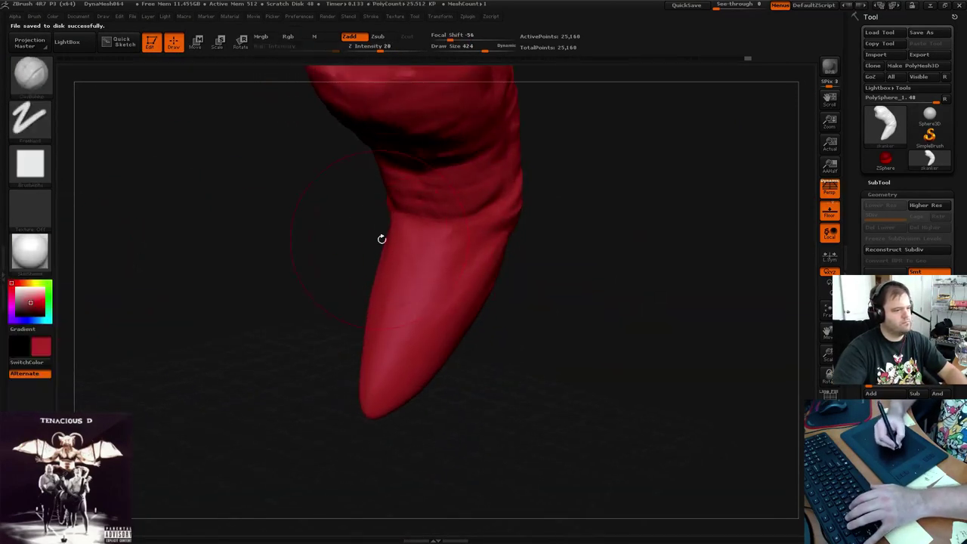
mouse_move(381, 239)
left_mouse_down()
mouse_move(453, 275)
mouse_move(423, 317)
mouse_move(442, 353)
left_mouse_up()
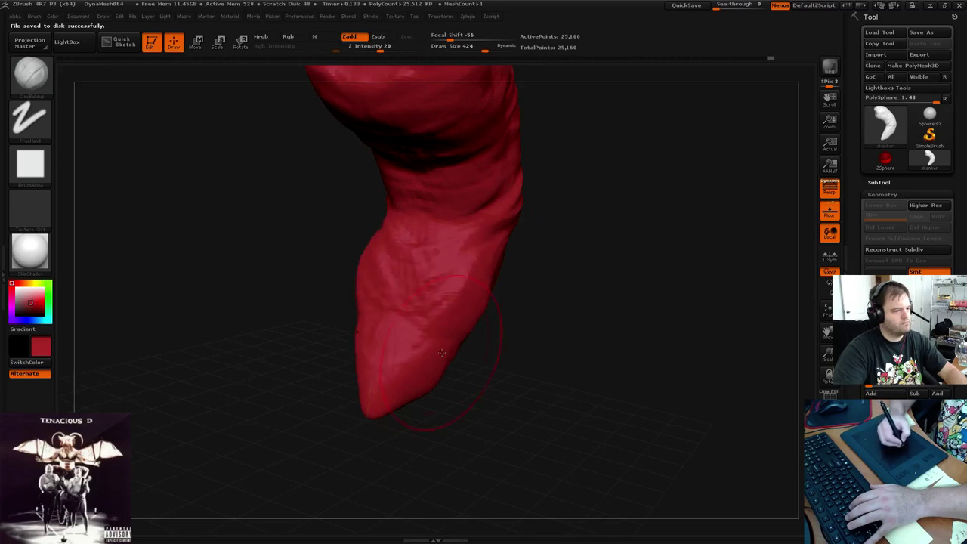
left_click_drag(381, 343, 414, 389)
Reduce the ClayBuildup draw size and raise round nubs along the sides of the middle and lower body
key("[")
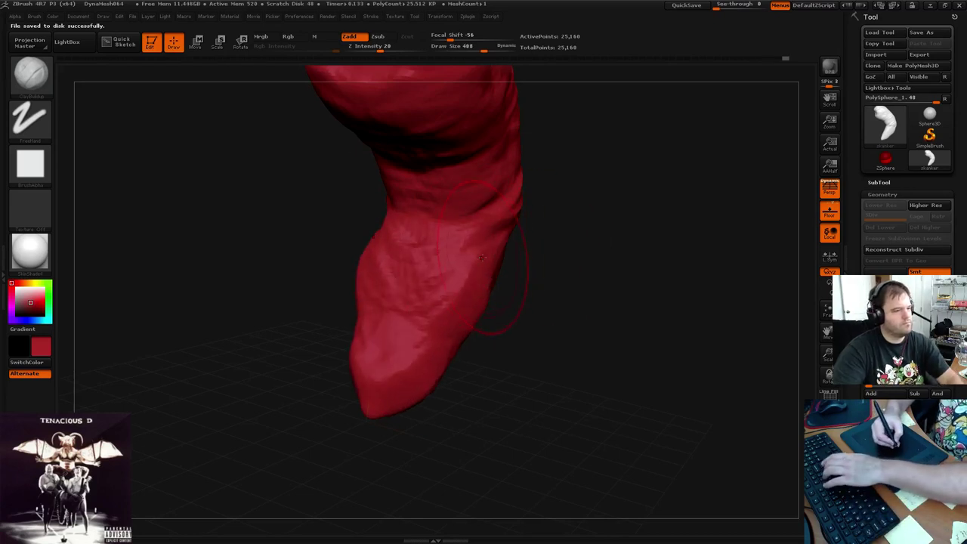
key("[")
mouse_move(503, 266)
left_mouse_down()
mouse_move(476, 225)
mouse_move(500, 257)
mouse_move(514, 253)
left_mouse_up()
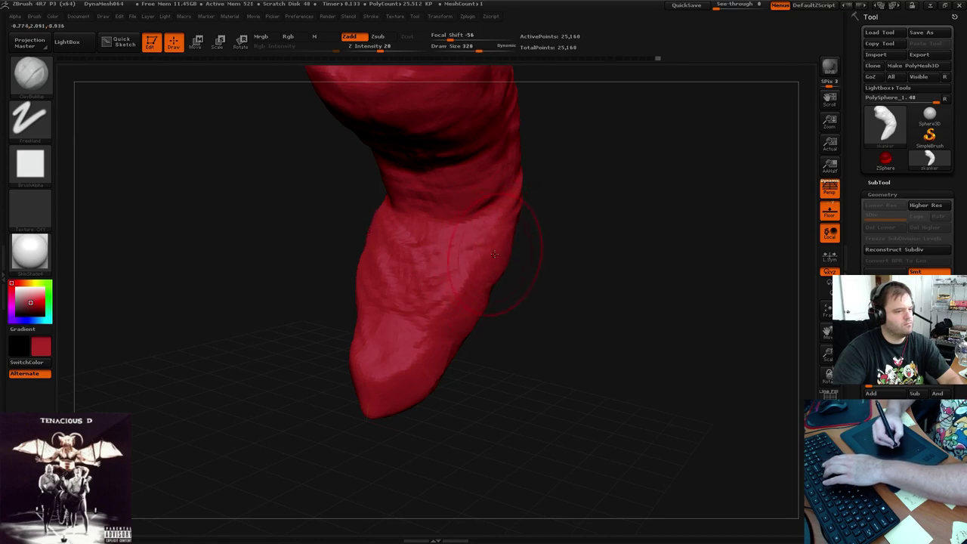
left_click_drag(494, 256, 518, 254)
left_click_drag(645, 150, 589, 144)
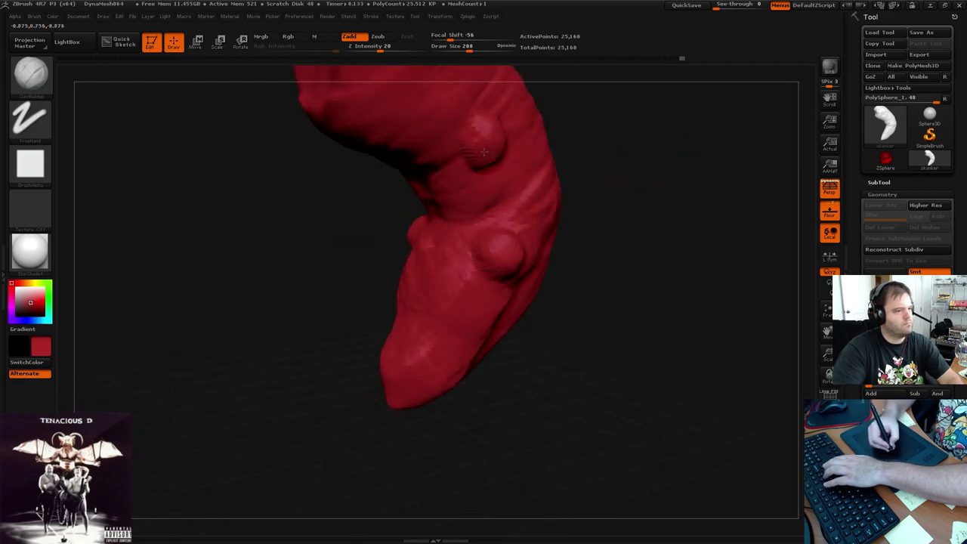
left_click_drag(621, 239, 574, 249)
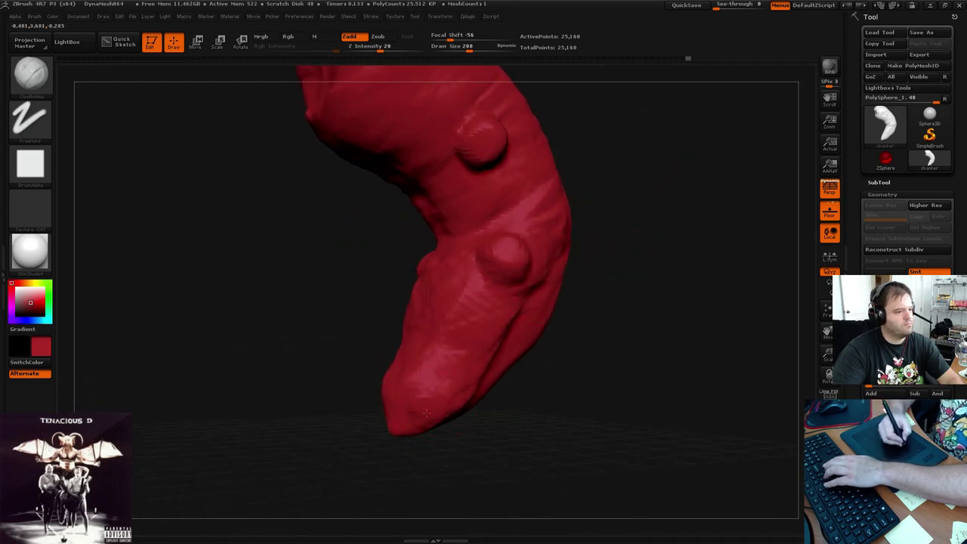
Build the tail tip into blunt rounded lobes and add clay along the lower body's sides
left_click_drag(426, 412, 421, 410)
mouse_move(431, 364)
left_mouse_down()
mouse_move(414, 397)
mouse_move(414, 346)
mouse_move(428, 378)
left_mouse_up()
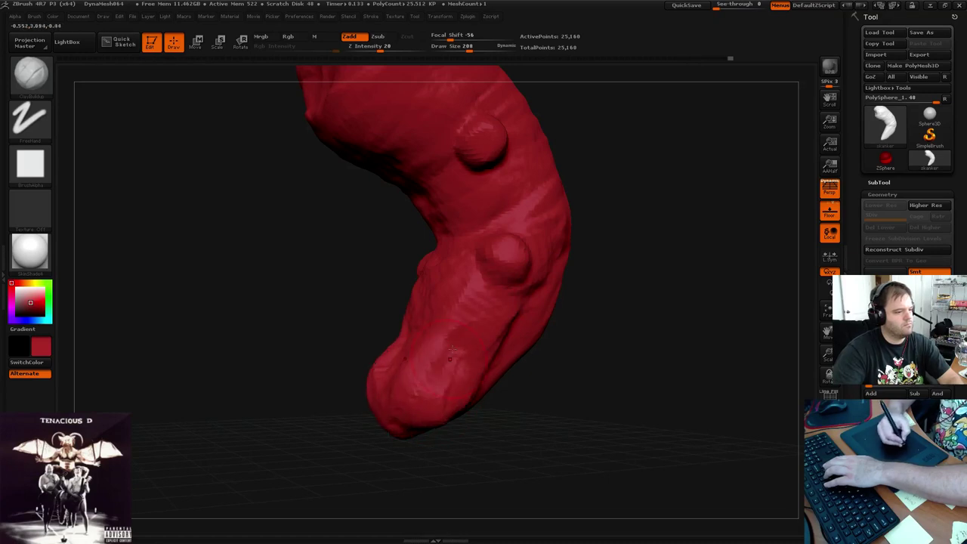
left_click_drag(642, 318, 567, 325)
mouse_move(513, 395)
left_mouse_down()
mouse_move(465, 408)
mouse_move(554, 366)
left_mouse_up()
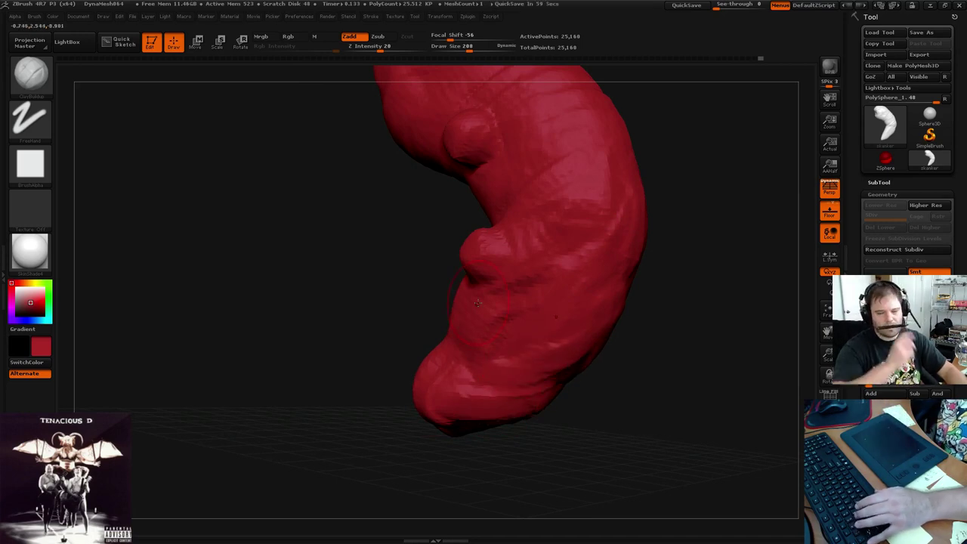
mouse_move(755, 173)
left_mouse_down()
mouse_move(729, 186)
mouse_move(620, 153)
mouse_move(531, 282)
left_mouse_up()
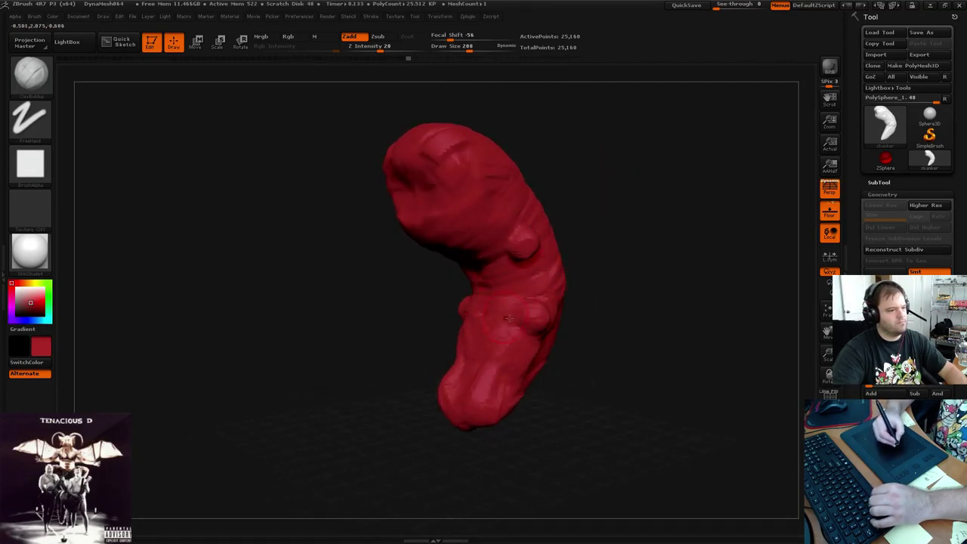
Build up bulging lumps around the front of the head end with ClayBuildup and add clay to the lower end
mouse_move(603, 274)
left_mouse_down()
mouse_move(615, 265)
mouse_move(570, 186)
mouse_move(572, 159)
mouse_move(431, 212)
left_mouse_up()
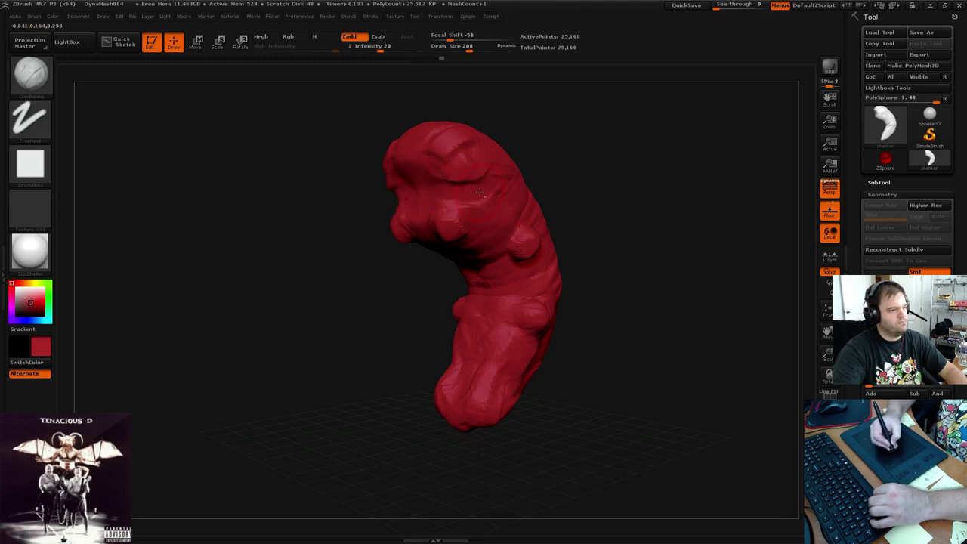
left_click_drag(528, 146, 451, 156)
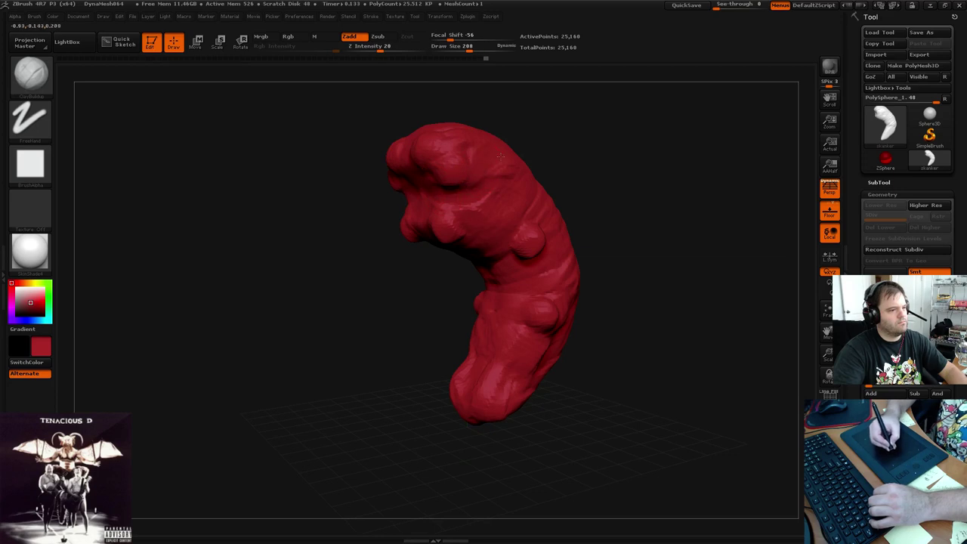
left_click_drag(530, 169, 596, 127)
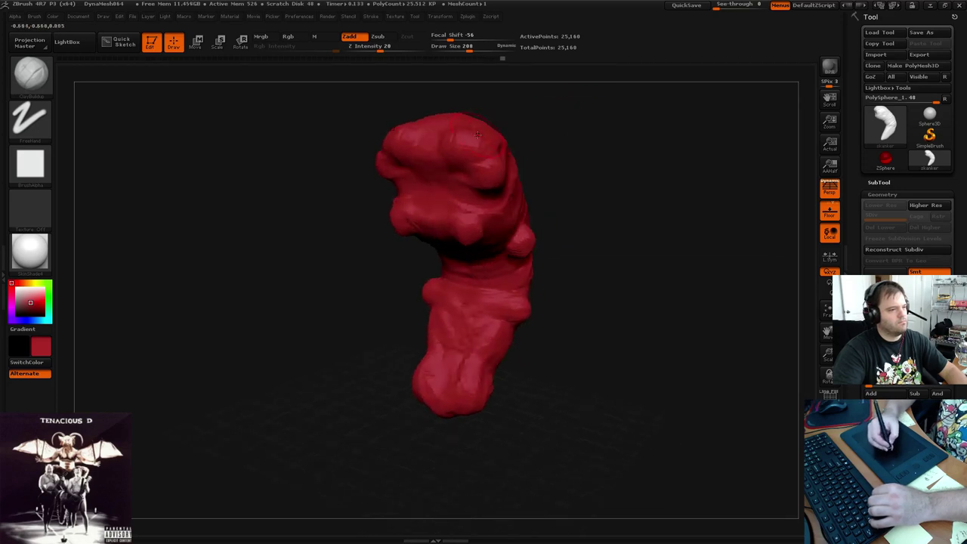
mouse_move(563, 96)
left_mouse_down()
mouse_move(740, 97)
mouse_move(646, 190)
mouse_move(510, 205)
left_mouse_up()
mouse_move(451, 208)
left_mouse_down()
mouse_move(417, 255)
mouse_move(541, 229)
left_mouse_up()
mouse_move(574, 155)
left_mouse_down()
mouse_move(661, 141)
mouse_move(622, 194)
mouse_move(605, 152)
mouse_move(649, 192)
mouse_move(658, 148)
mouse_move(640, 142)
mouse_move(562, 240)
left_mouse_up()
mouse_move(549, 275)
left_mouse_down()
mouse_move(518, 316)
mouse_move(459, 351)
left_mouse_up()
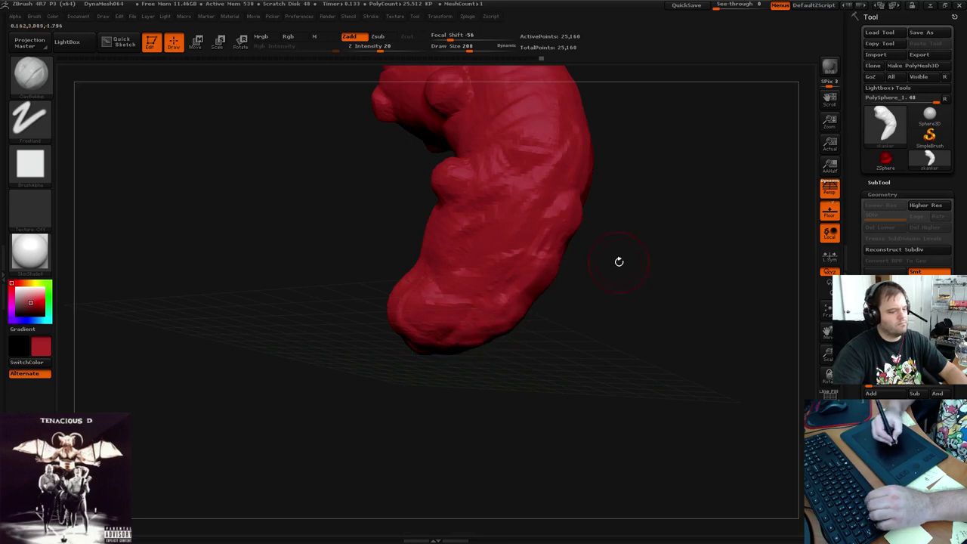
Save the ZTool again as skanker.ztl, replacing the existing file
left_click(913, 31)
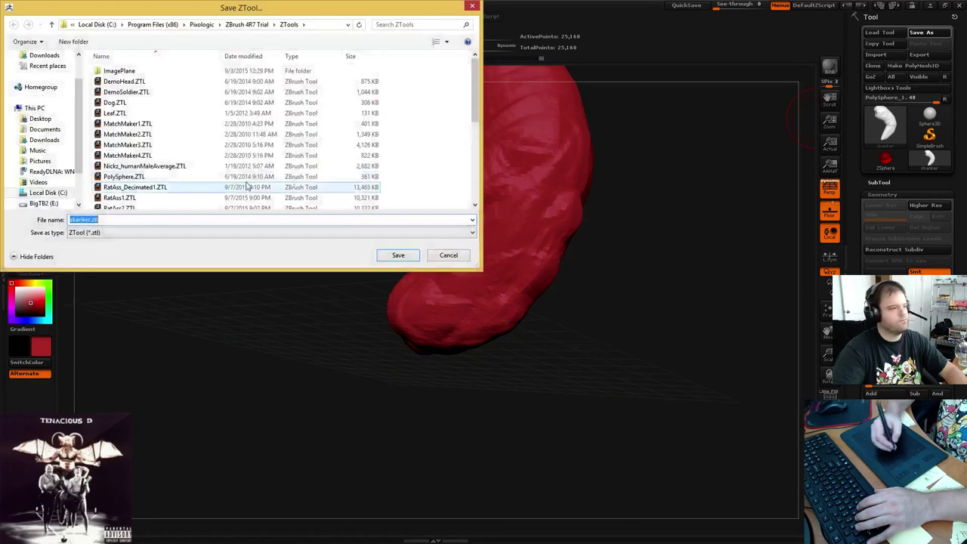
left_click(397, 256)
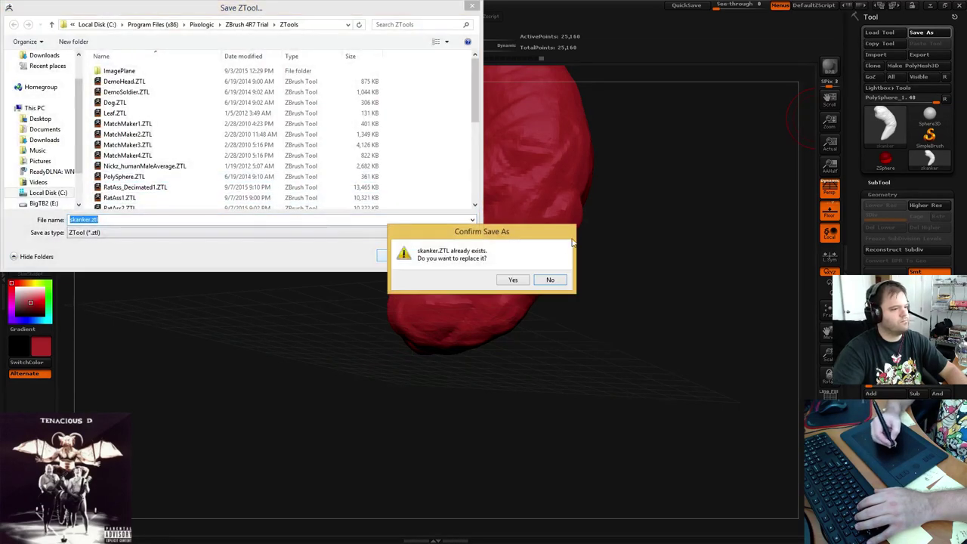
left_click(513, 280)
Remesh the sculpt and build raised segment ridges across the back from the lower end to the upper body with ClayBuildup
left_click_drag(624, 199, 597, 206)
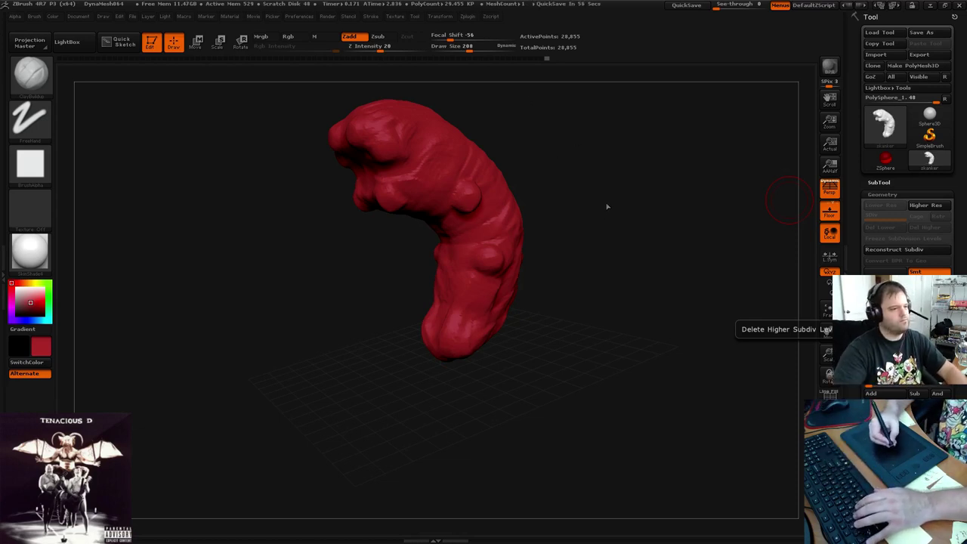
left_click_drag(607, 206, 577, 211)
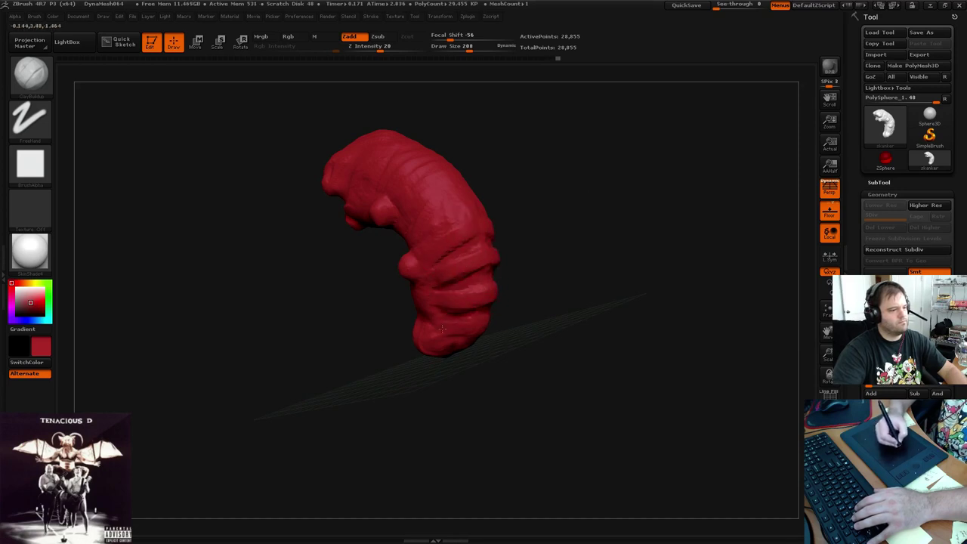
mouse_move(549, 295)
left_mouse_down()
mouse_move(564, 274)
mouse_move(483, 351)
mouse_move(455, 370)
mouse_move(443, 365)
left_mouse_up()
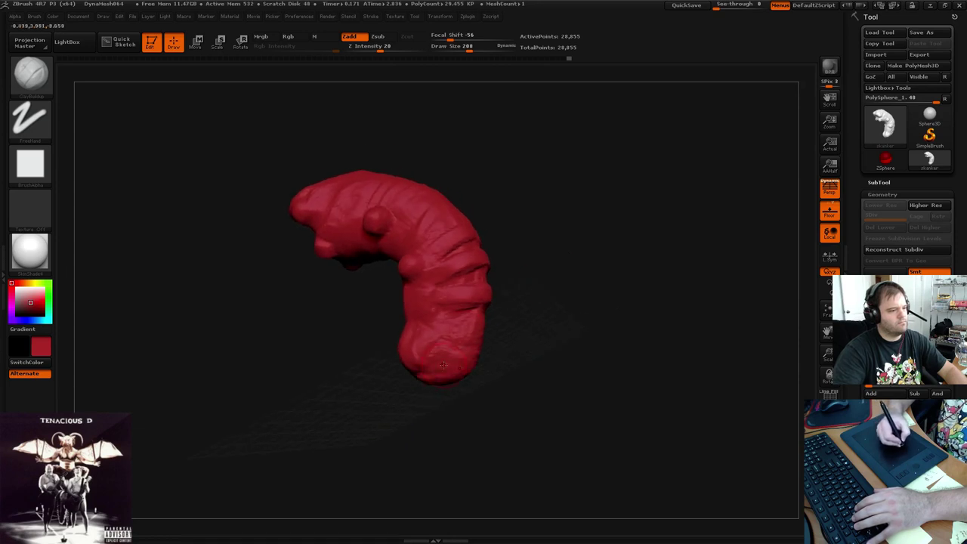
left_click_drag(573, 270, 459, 313)
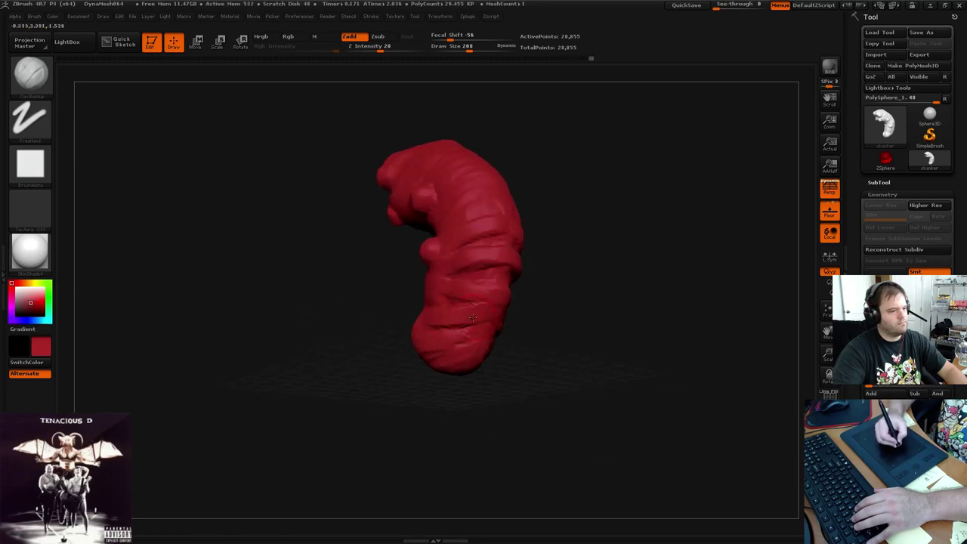
left_click_drag(589, 154, 495, 195)
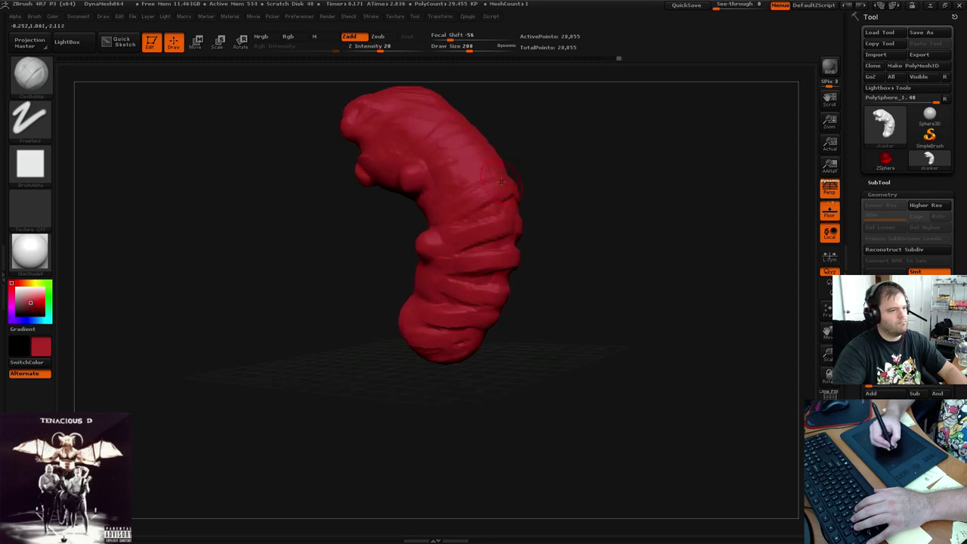
left_click_drag(561, 167, 537, 177)
Smooth the ridges on the back and round out the lower end with more ClayBuildup strokes
key("shift")
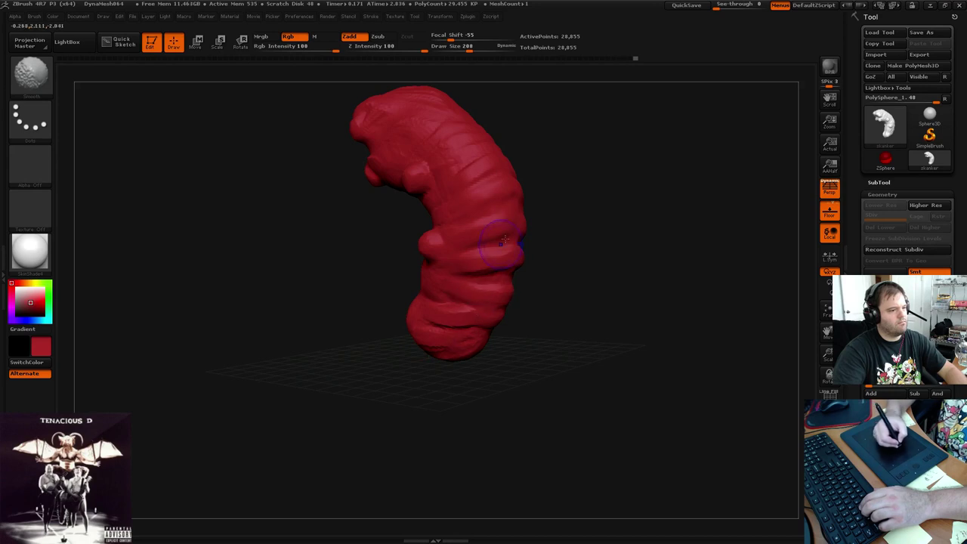
mouse_move(552, 240)
left_mouse_down()
mouse_move(619, 242)
mouse_move(589, 214)
mouse_move(586, 176)
mouse_move(546, 214)
left_mouse_up()
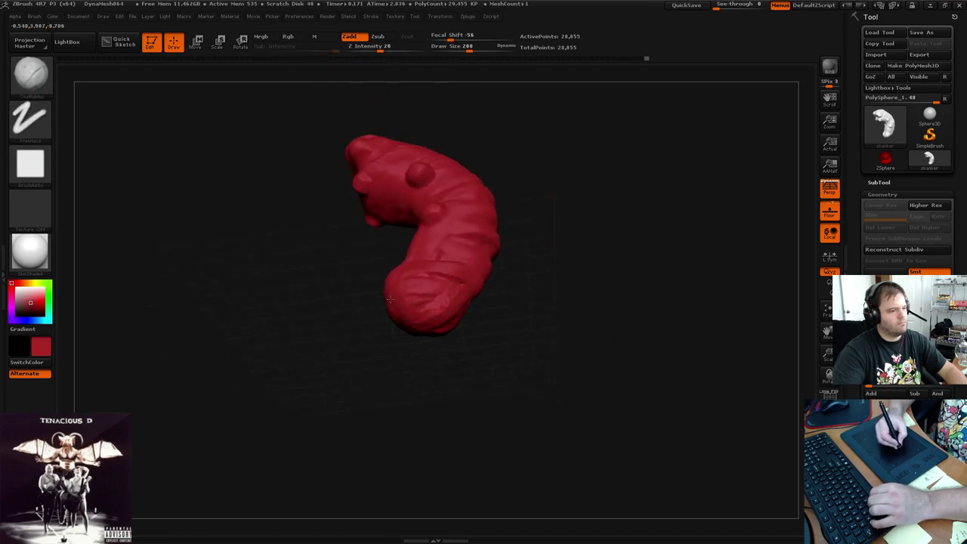
left_click_drag(611, 262, 468, 266)
left_click_drag(401, 278, 367, 268, "shift")
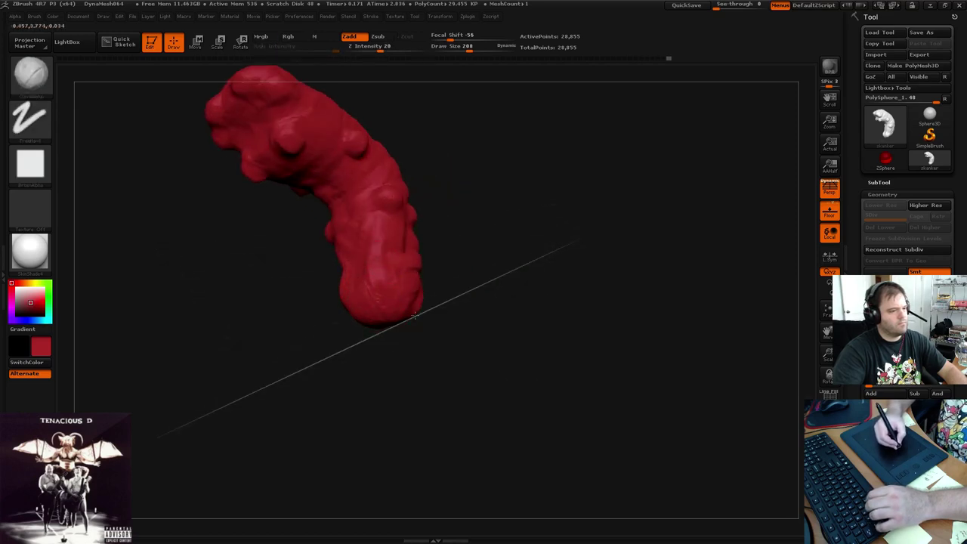
left_click_drag(414, 315, 572, 208)
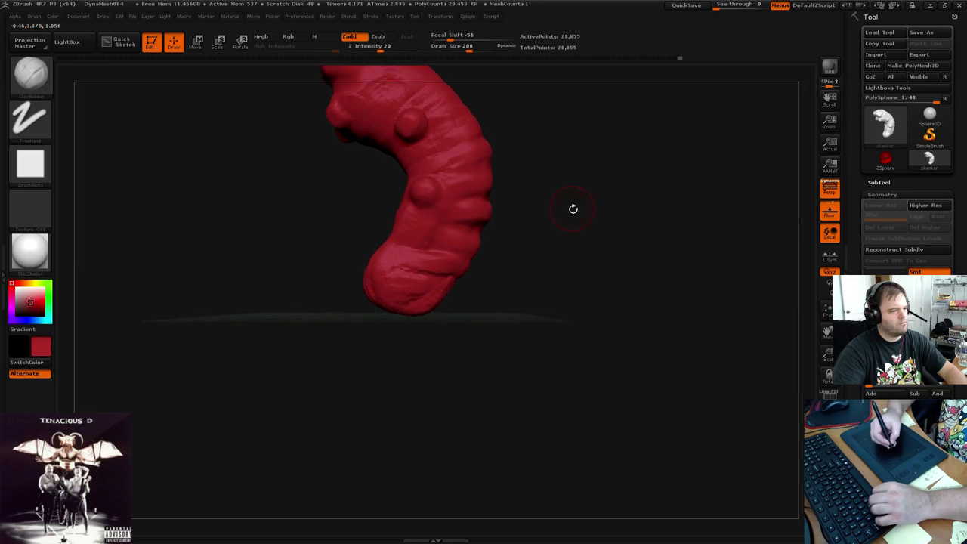
Pull the lower end down and backward with an enlarged Move brush, widening it into a blunt, angled tail
key("b")
key("m")
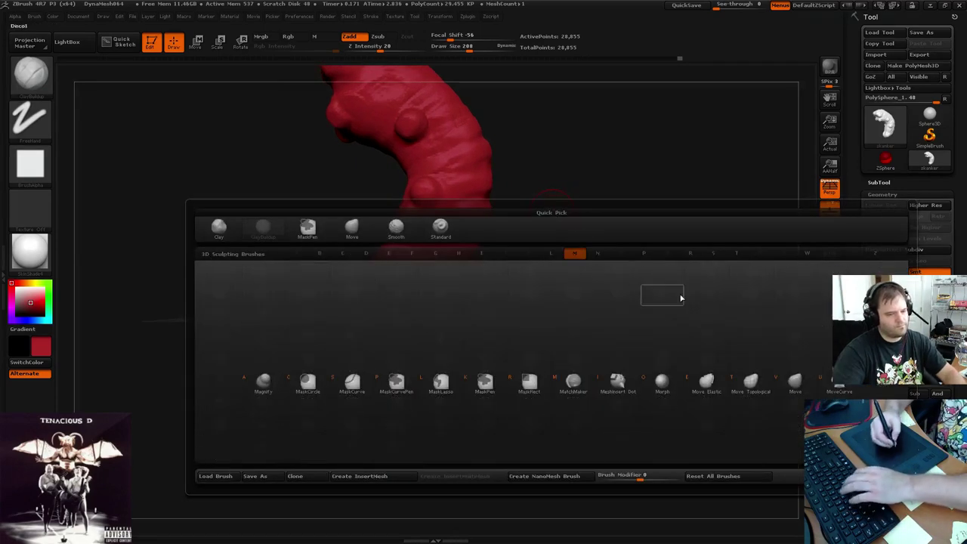
left_click(791, 380)
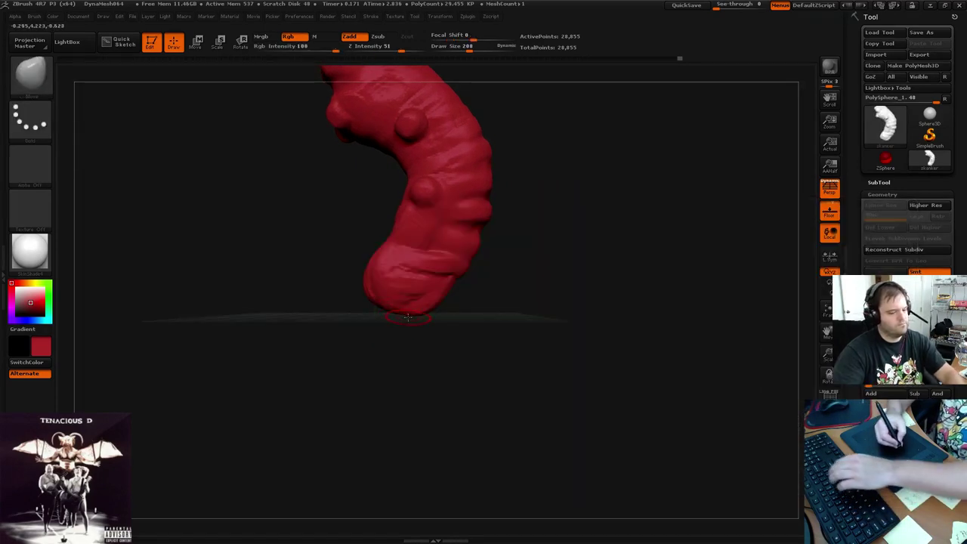
key("space")
left_click_drag(396, 316, 416, 316)
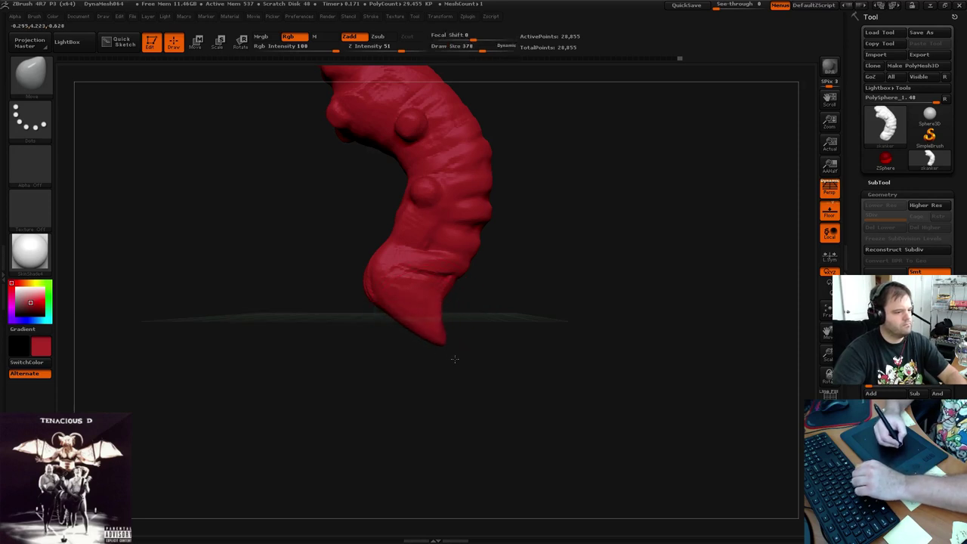
left_click_drag(456, 341, 442, 345)
left_click_drag(445, 310, 456, 321)
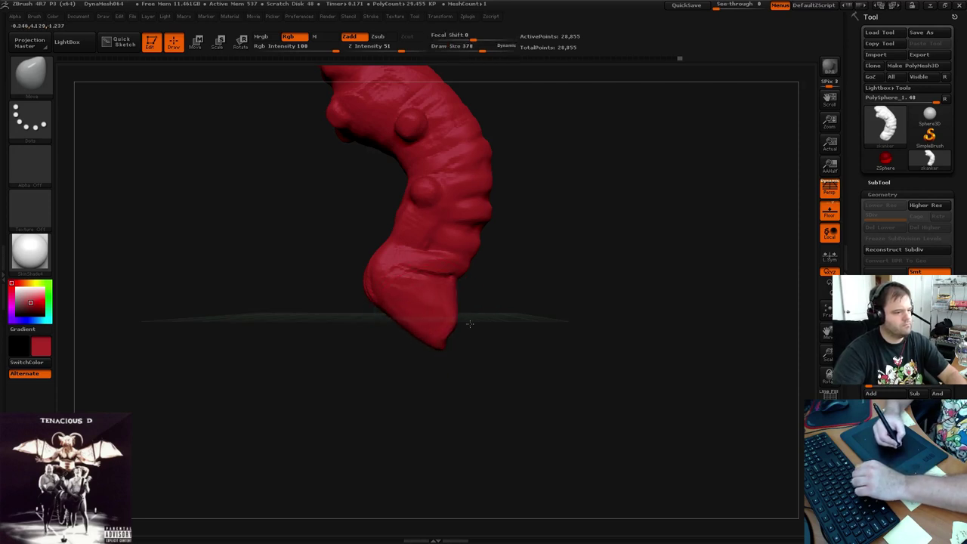
mouse_move(396, 315)
left_mouse_down()
mouse_move(380, 306)
mouse_move(365, 327)
mouse_move(407, 339)
left_mouse_up()
left_click_drag(473, 320, 458, 333)
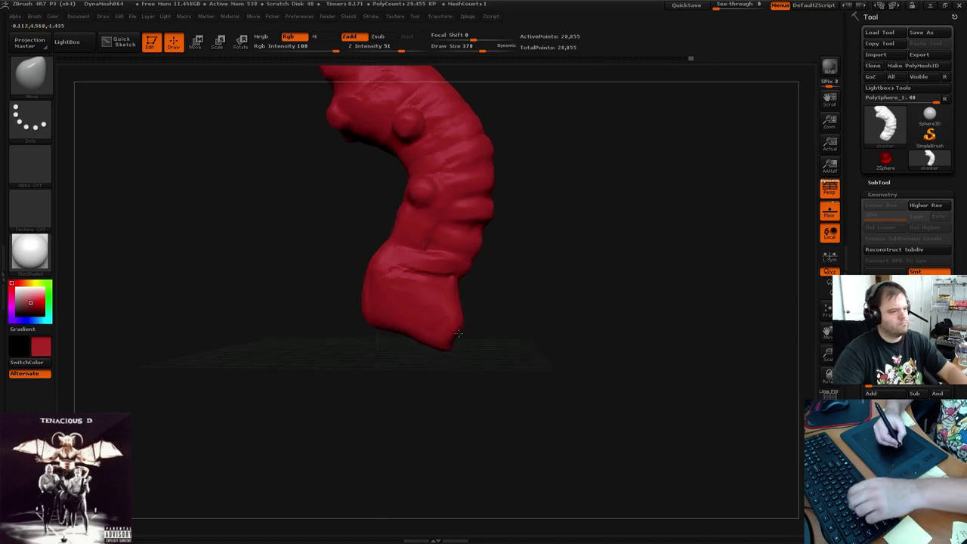
Build up the blunt tail end with the ClayBuildup brush at draw size 244
key("b")
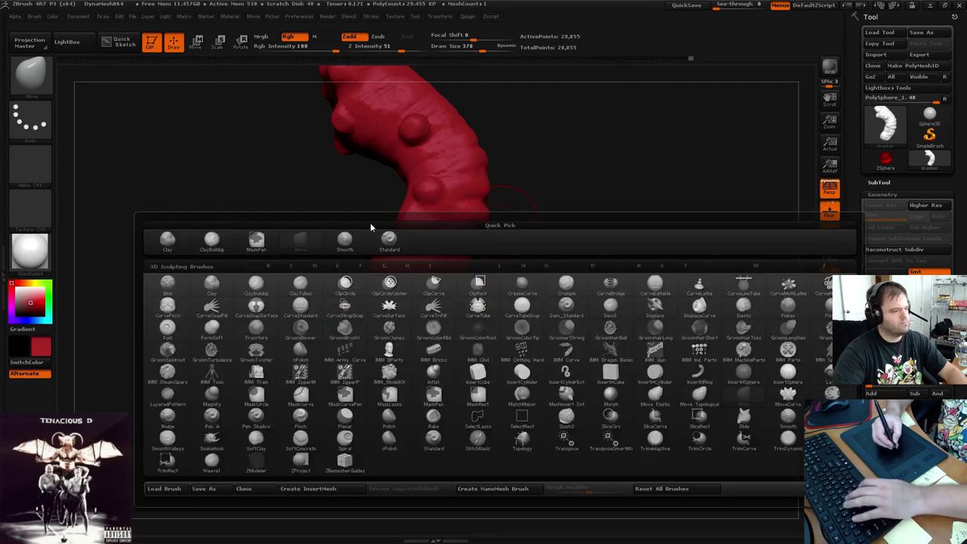
key("c")
key("b")
left_click_drag(556, 263, 448, 303)
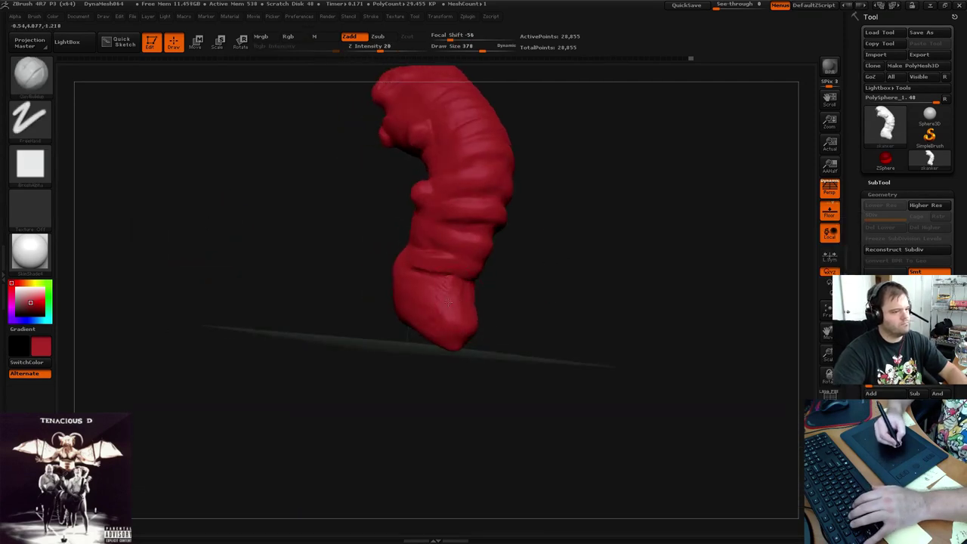
key("space")
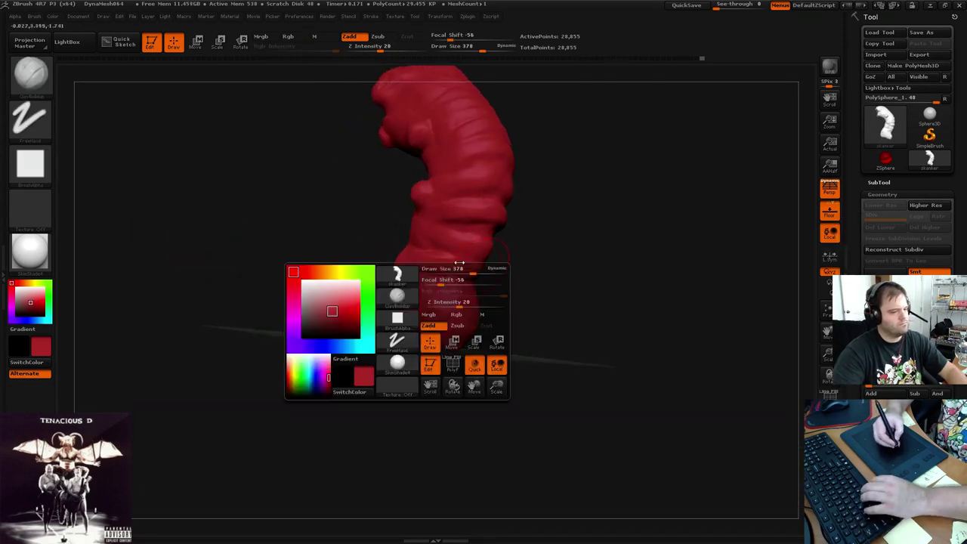
left_click_drag(467, 272, 466, 272)
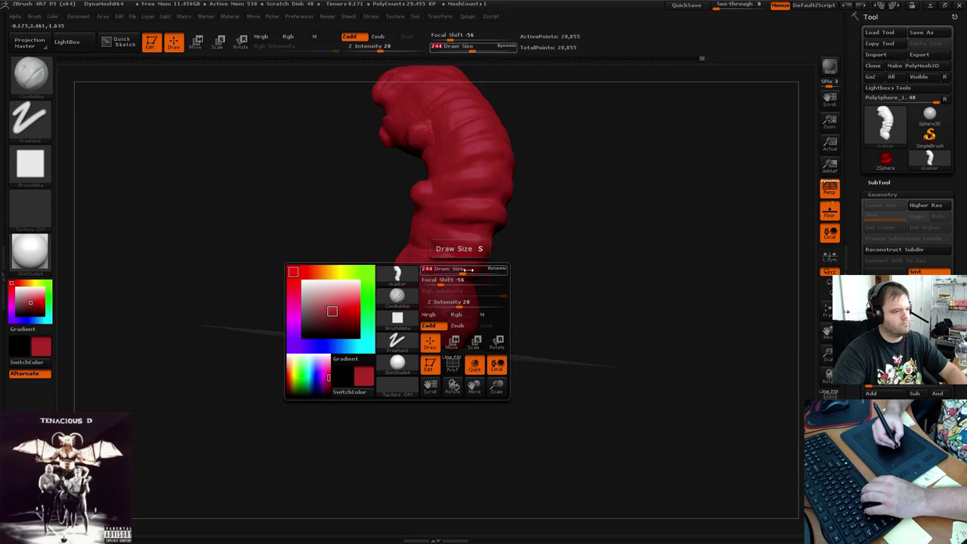
left_click_drag(538, 268, 512, 275)
left_click_drag(446, 323, 458, 327)
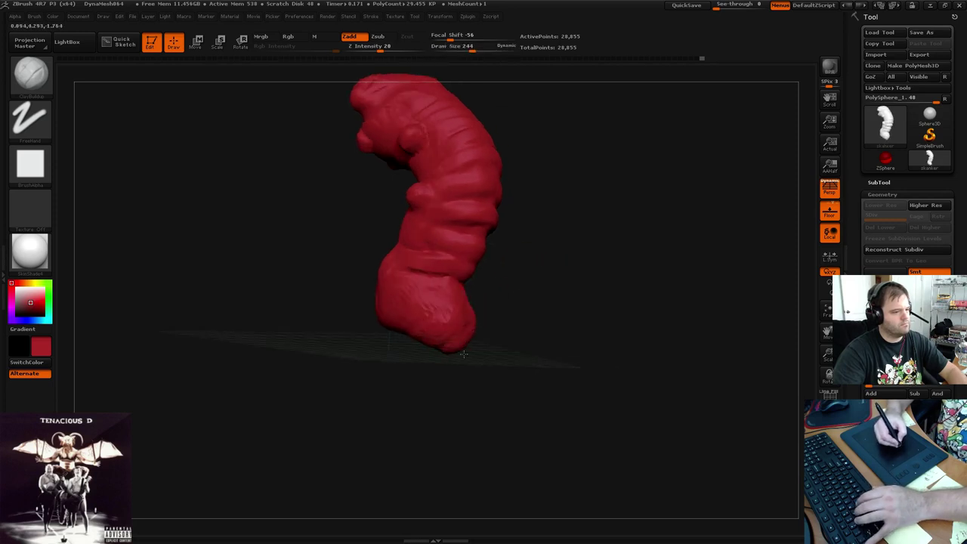
Round out the tail tip and its underside with more ClayBuildup strokes, and remesh the sculpt
left_click_drag(513, 291, 574, 257)
mouse_move(393, 336)
left_mouse_down()
mouse_move(445, 332)
mouse_move(383, 344)
mouse_move(438, 309)
left_mouse_up()
left_click_drag(442, 344, 472, 342)
left_click_drag(513, 302, 566, 276)
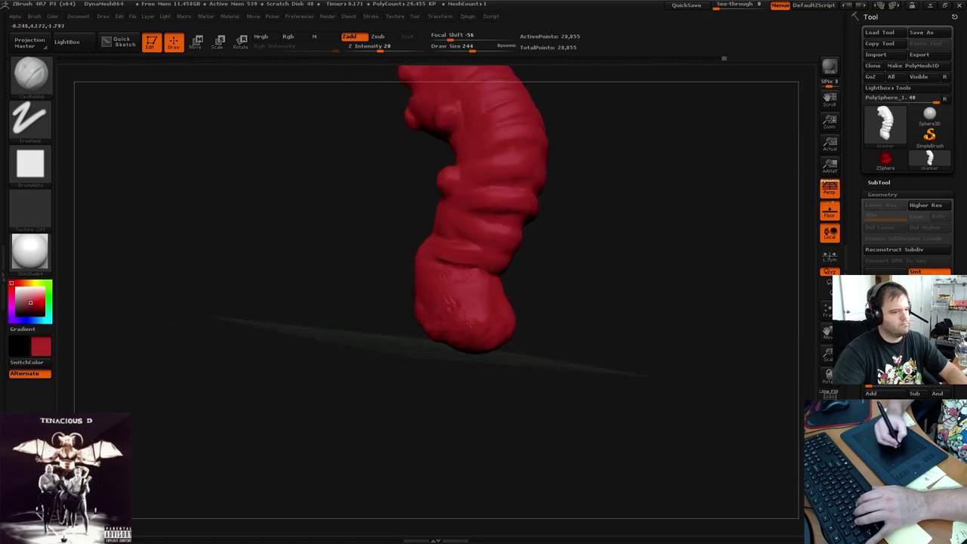
left_click_drag(527, 310, 648, 248)
left_click_drag(640, 199, 600, 201)
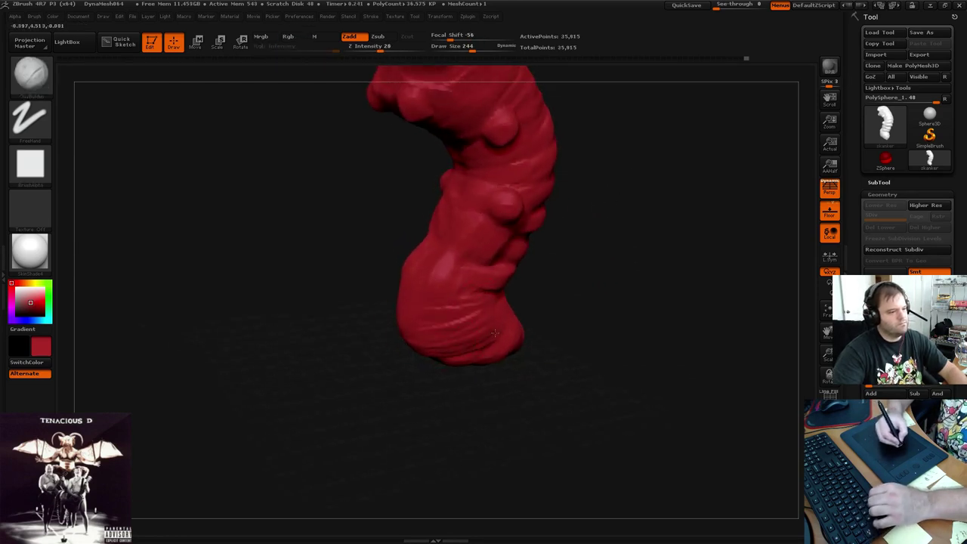
Fill out the belly and lower sides between the nubs and the tail with ClayBuildup strokes
mouse_move(595, 250)
left_mouse_down()
mouse_move(622, 257)
mouse_move(637, 248)
mouse_move(554, 235)
left_mouse_up()
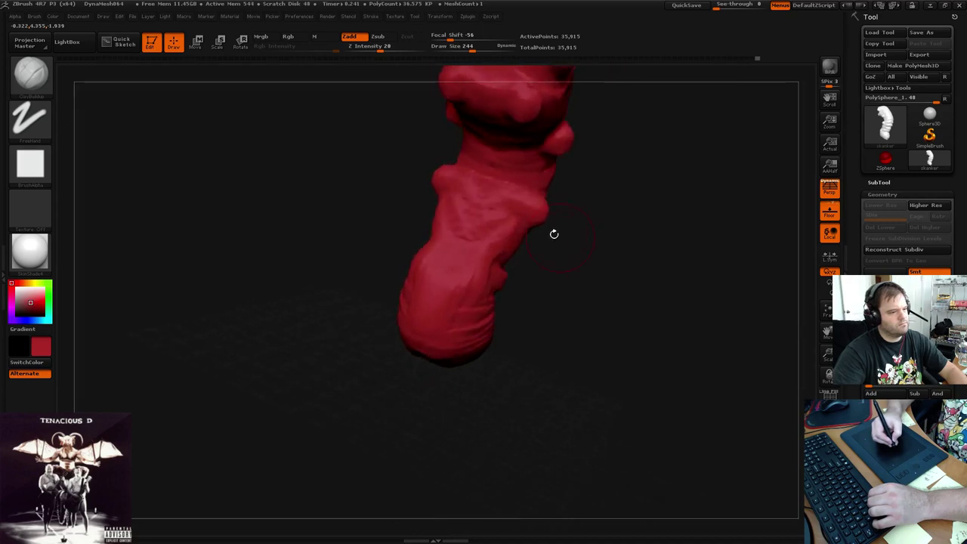
left_click_drag(423, 237, 487, 230)
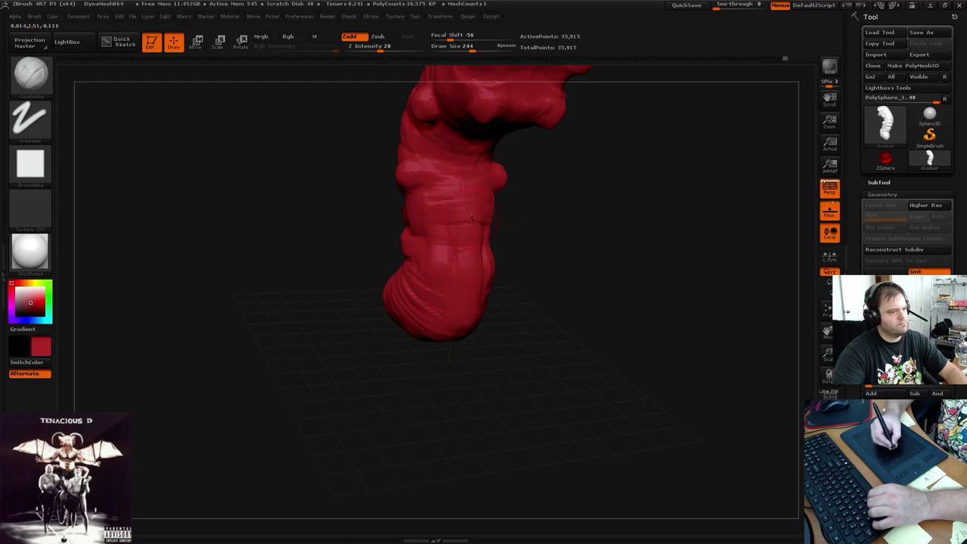
left_click_drag(522, 221, 412, 227)
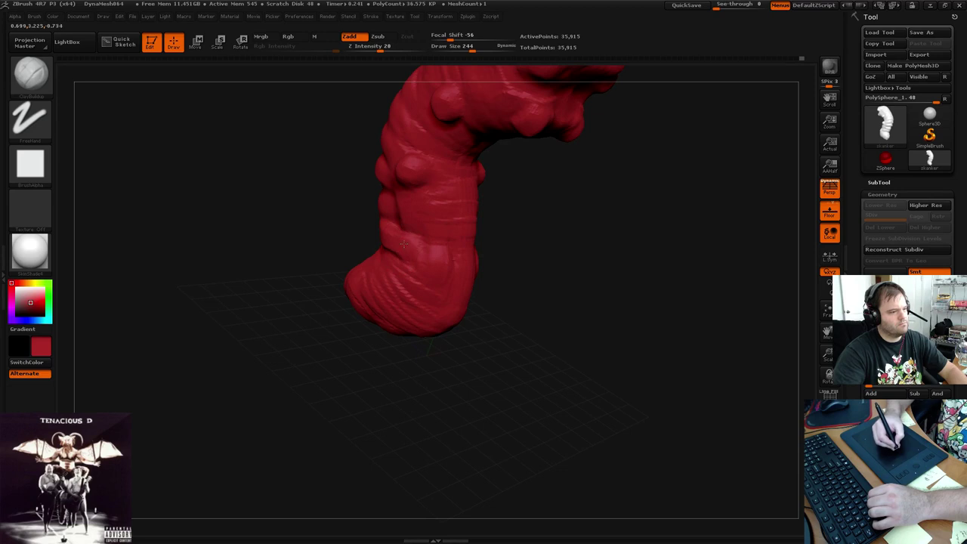
left_click_drag(604, 204, 568, 200)
left_click_drag(413, 222, 415, 262)
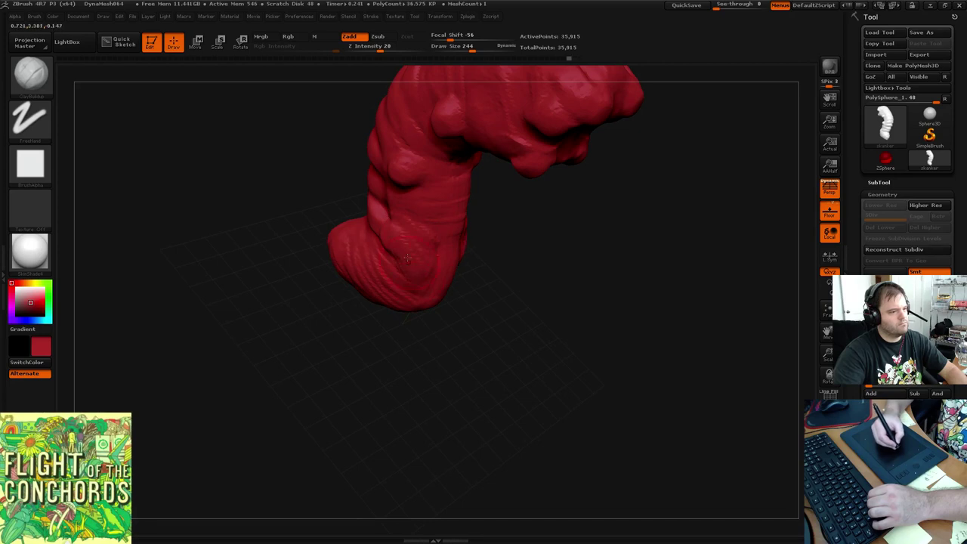
left_click_drag(537, 203, 542, 185)
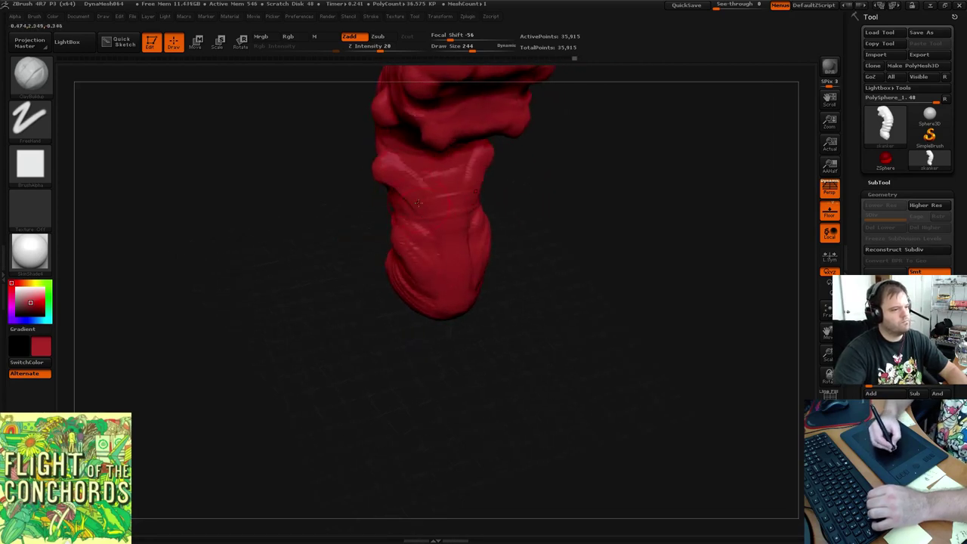
left_click_drag(419, 189, 454, 182)
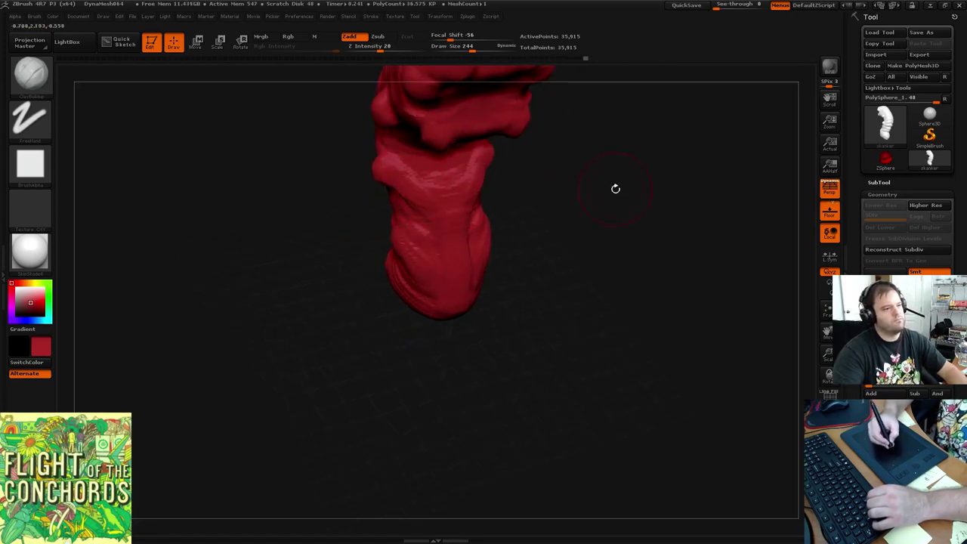
mouse_move(616, 188)
left_mouse_down()
mouse_move(596, 166)
mouse_move(620, 250)
mouse_move(602, 234)
mouse_move(588, 243)
mouse_move(609, 242)
mouse_move(612, 201)
mouse_move(612, 212)
left_mouse_up()
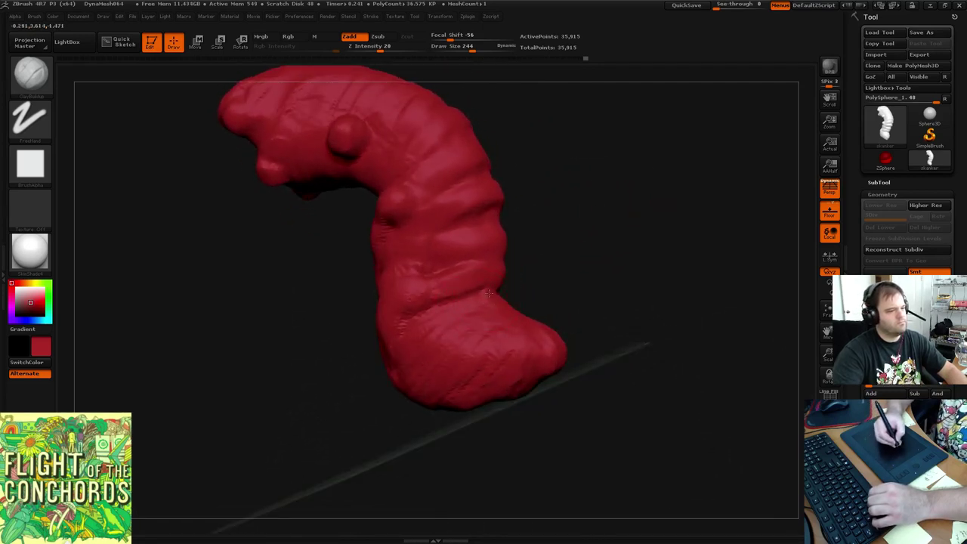
Thicken the back of the tail below the last segment ridge into a bulbous end and remesh the sculpt
left_click_drag(489, 293, 445, 296)
left_click_drag(565, 248, 471, 307)
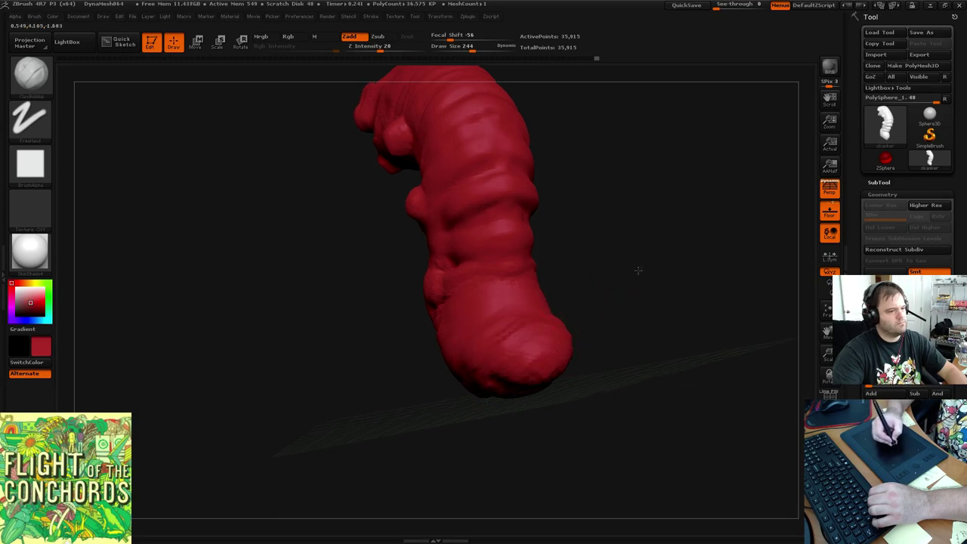
left_click_drag(637, 270, 618, 293)
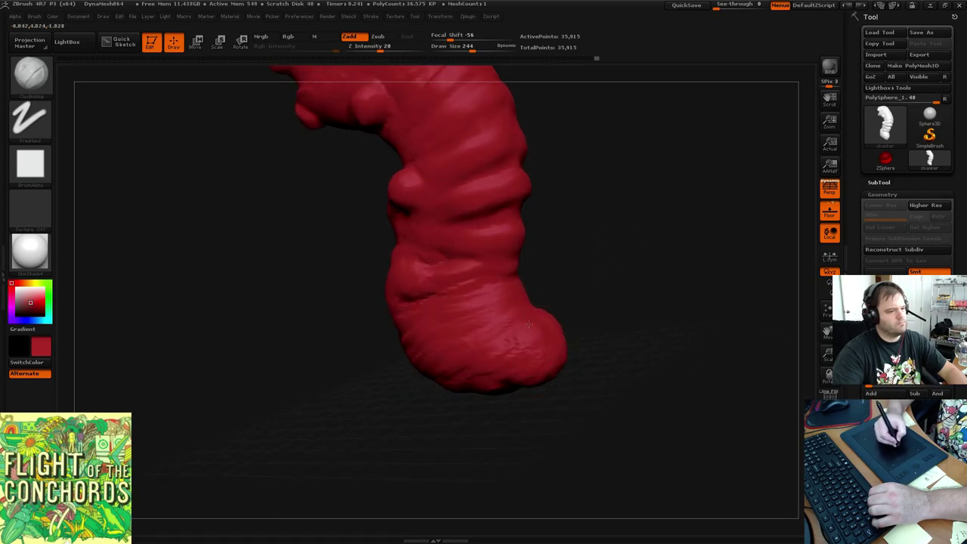
left_click_drag(529, 324, 493, 332)
left_click_drag(541, 301, 493, 310)
mouse_move(529, 283)
left_mouse_down()
mouse_move(475, 303)
mouse_move(462, 291)
left_mouse_up()
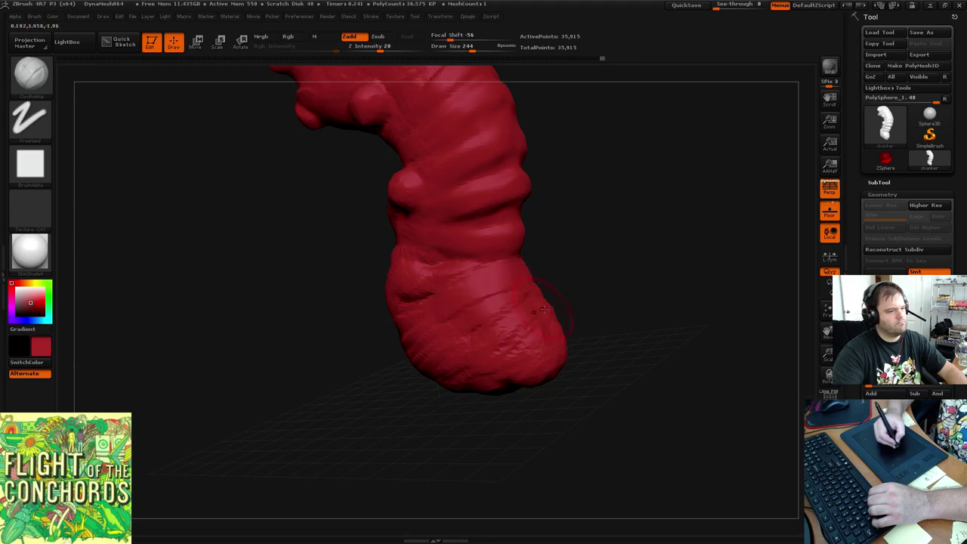
mouse_move(542, 310)
left_mouse_down()
mouse_move(548, 348)
mouse_move(510, 325)
mouse_move(559, 359)
left_mouse_up()
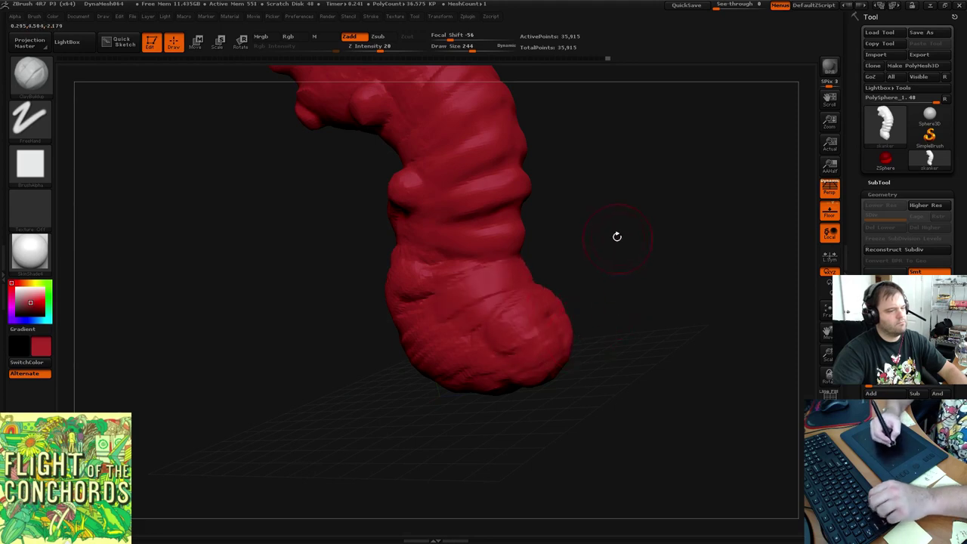
left_click_drag(616, 236, 626, 233, "ctrl")
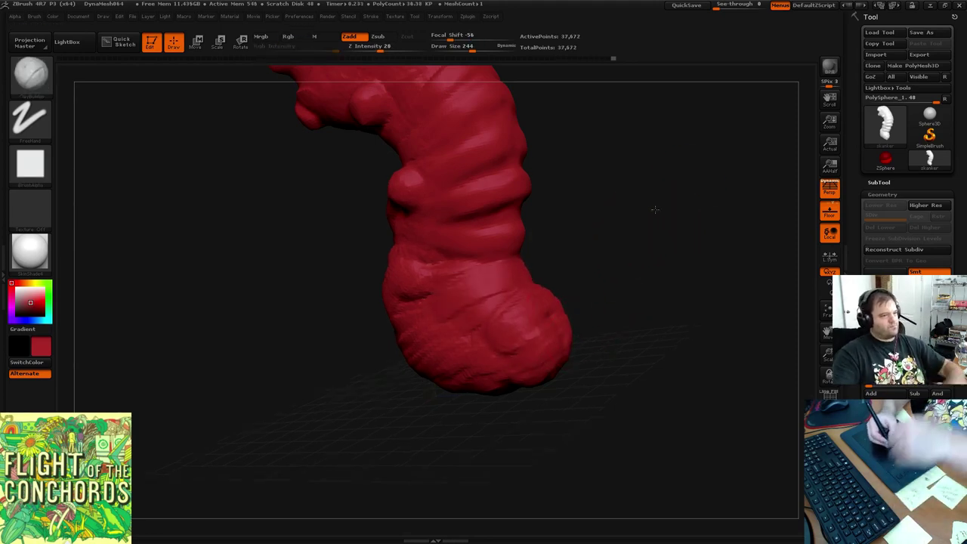
Build up the top of the head and its brow bulges with lengthwise ClayBuildup strokes
left_click_drag(624, 175, 438, 214, "alt")
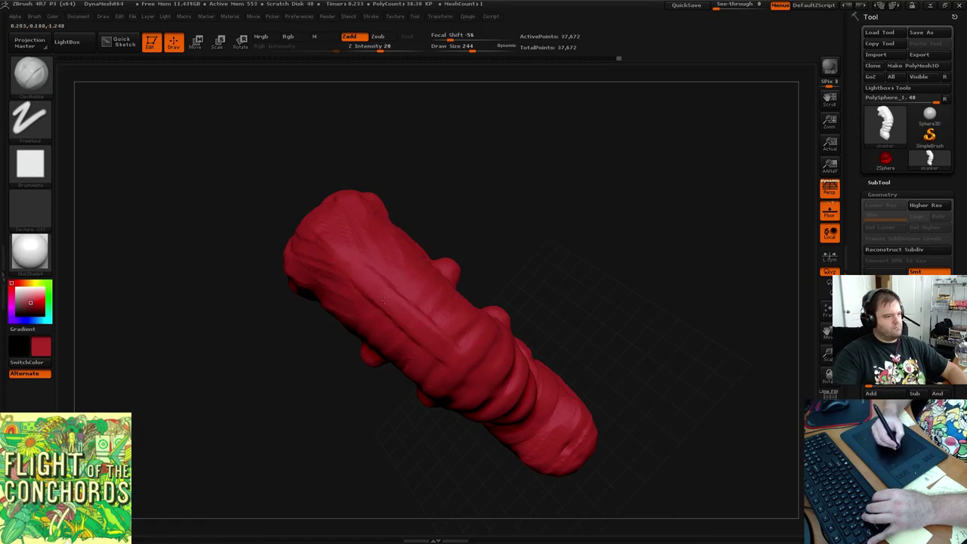
left_click_drag(581, 248, 544, 257)
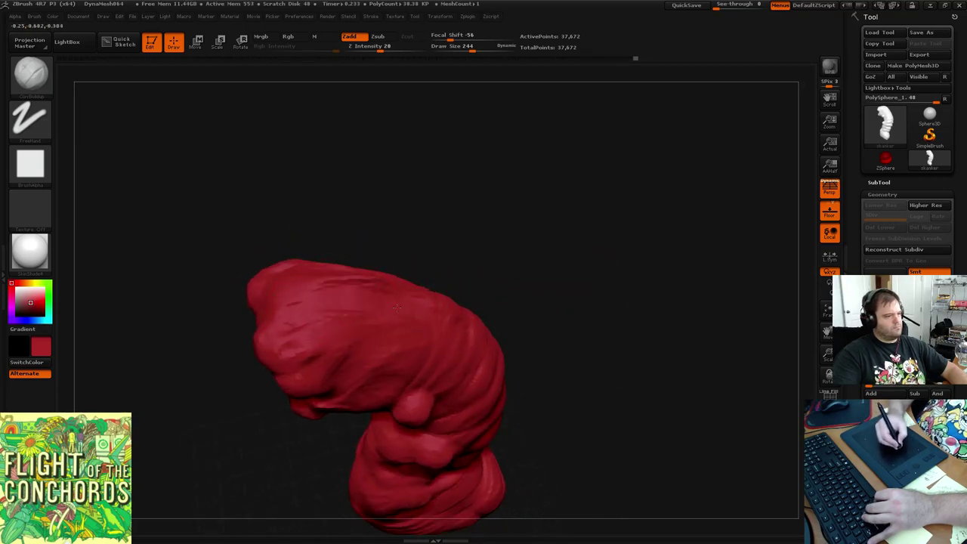
left_click_drag(328, 316, 365, 326)
left_click_drag(294, 303, 411, 325)
left_click_drag(456, 235, 446, 231)
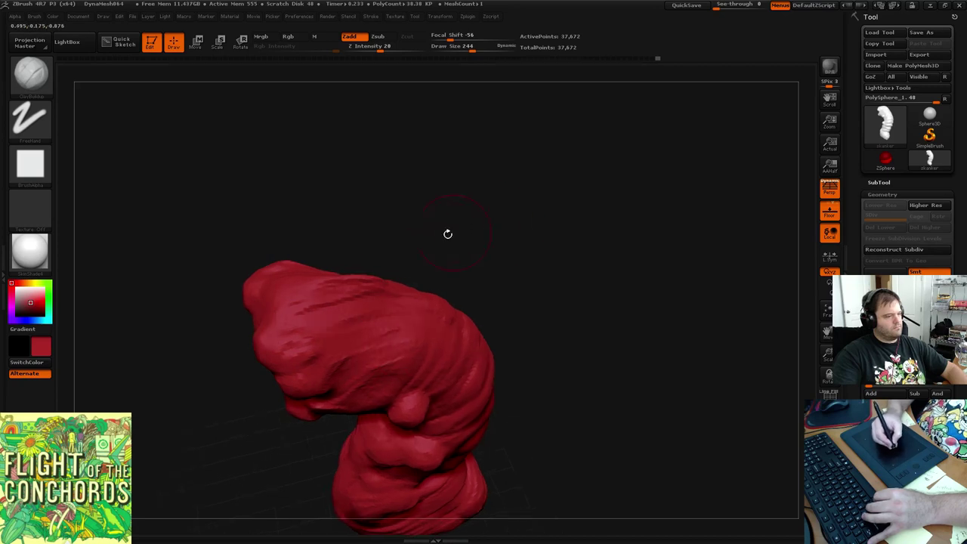
key("shift")
left_click_drag(494, 212, 480, 310)
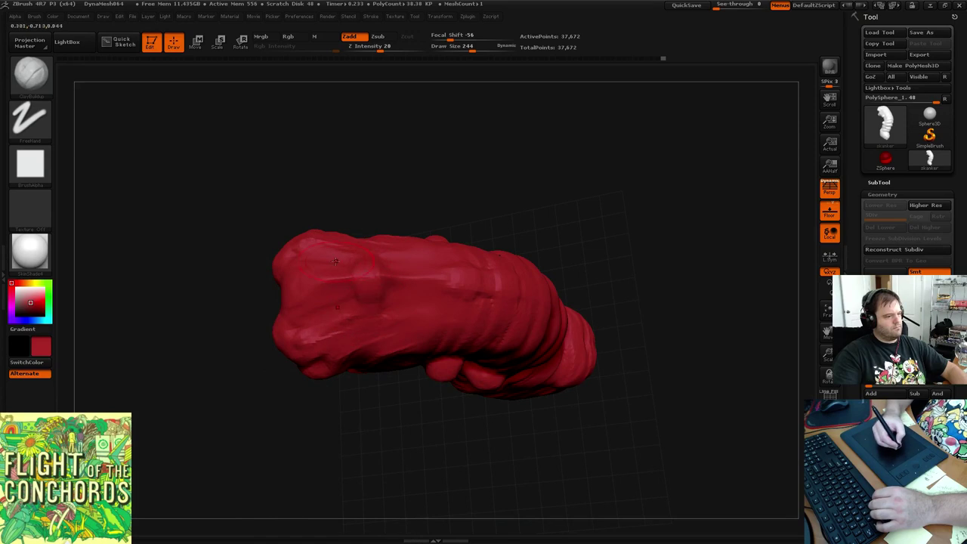
left_click_drag(331, 319, 621, 192)
Reshape the front of the upper head with the SnakeHook brush at draw size 244 and remesh the sculpt
key("b")
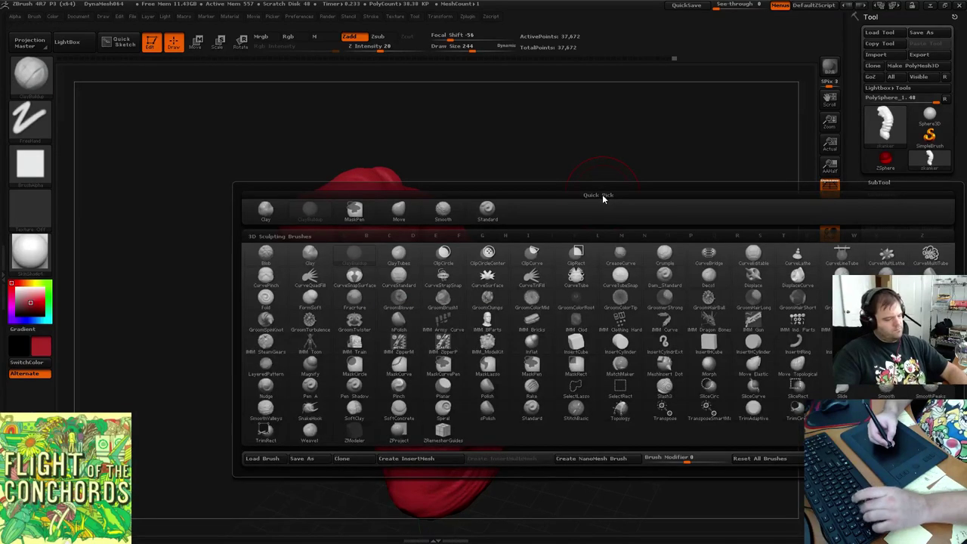
key("s")
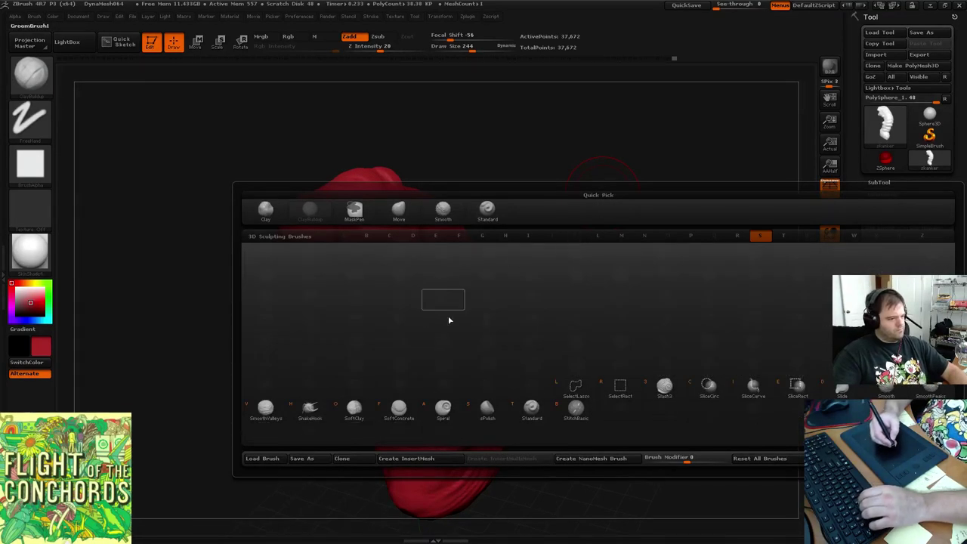
left_click(310, 408)
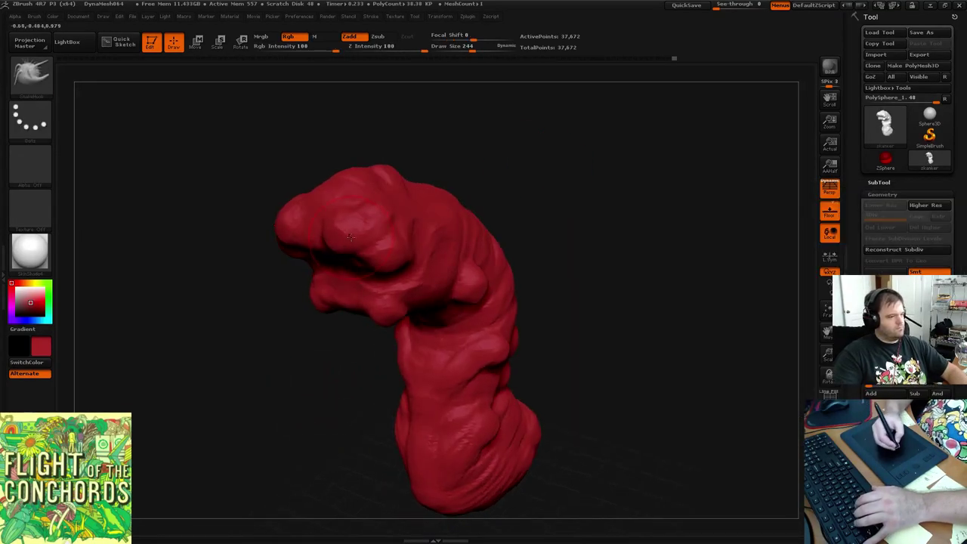
left_click_drag(336, 238, 329, 249)
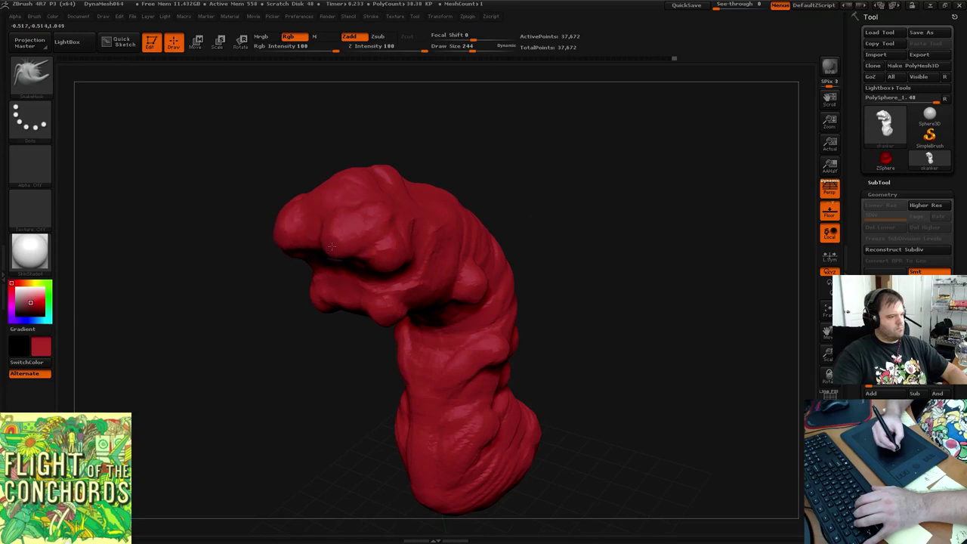
left_click_drag(528, 183, 552, 199)
left_click_drag(571, 232, 529, 255)
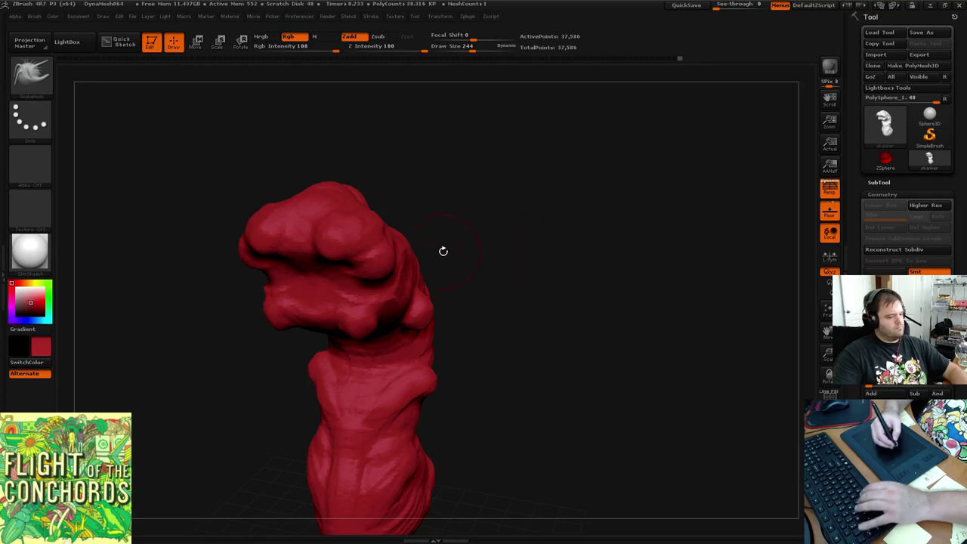
Pull small pointed tips out of the front of the upper head with SnakeHook at draw size 89, and remesh
key("space")
left_click_drag(424, 266, 408, 266)
mouse_move(460, 240)
left_mouse_down()
mouse_move(577, 205)
mouse_move(546, 209)
mouse_move(565, 187)
left_mouse_up()
key("b")
key("m")
key("v")
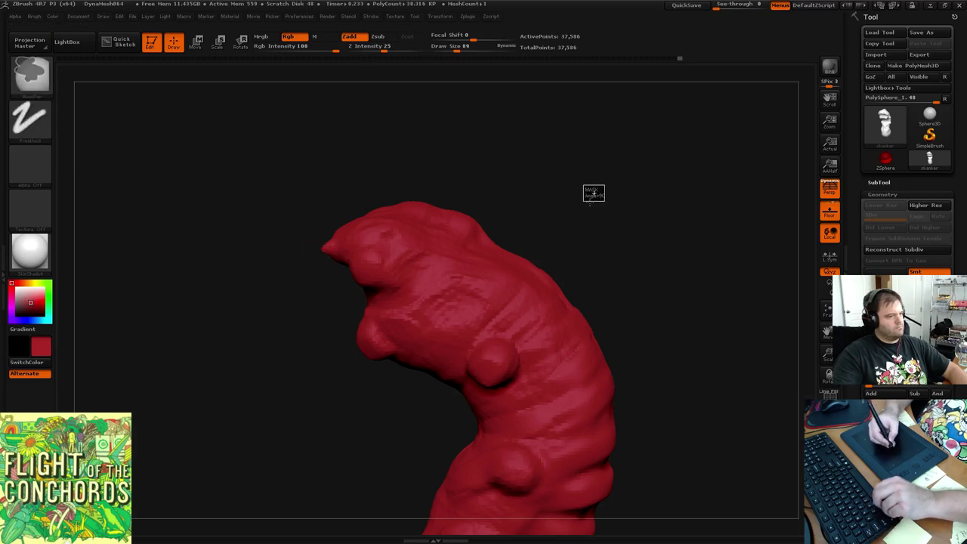
mouse_move(591, 196)
left_mouse_down()
mouse_move(647, 201)
mouse_move(615, 210)
left_mouse_up()
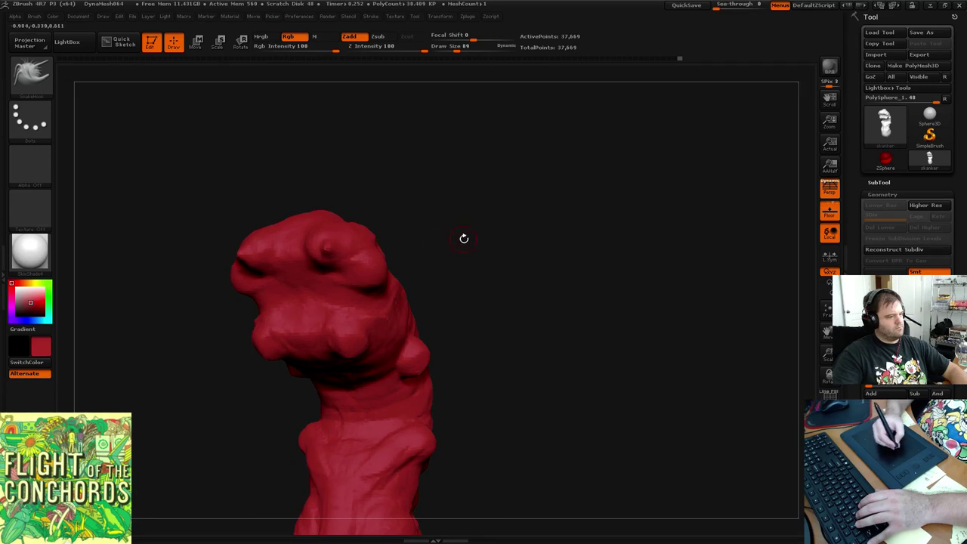
Stretch the upper head's tips into long, downward-curving fangs with SnakeHook at draw size 170
left_click_drag(464, 239, 446, 233)
key("space")
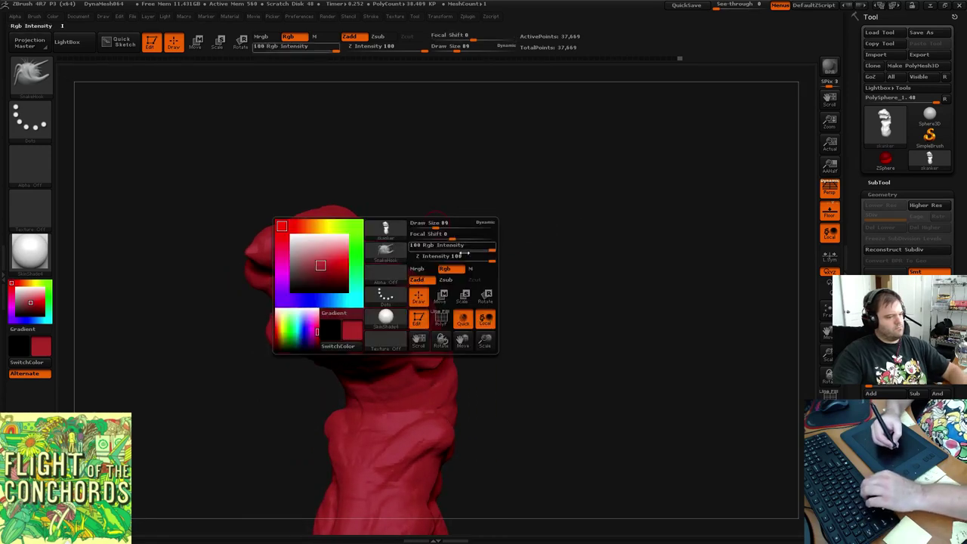
left_click_drag(444, 229, 445, 229)
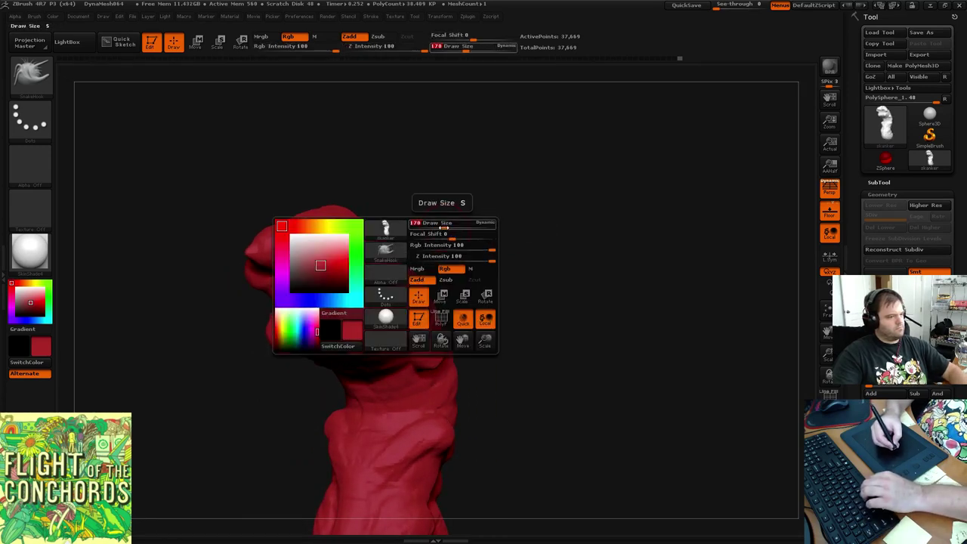
left_click_drag(483, 203, 453, 220)
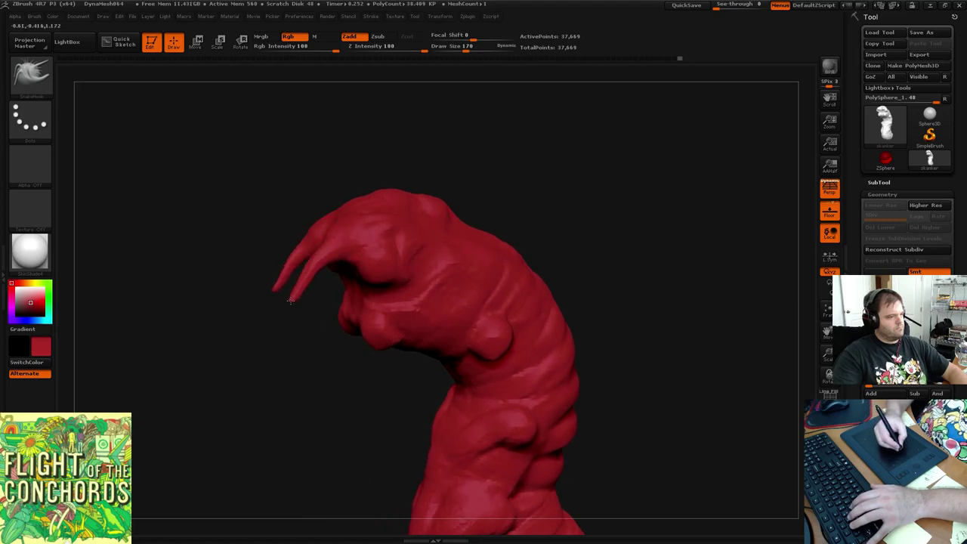
Remesh the sculpt and pull the two nubs below the mouth forward into pointed lower mandibles with SnakeHook
mouse_move(522, 184)
left_mouse_down()
mouse_move(576, 183)
mouse_move(552, 176)
mouse_move(525, 231)
mouse_move(581, 222)
mouse_move(550, 247)
mouse_move(513, 257)
mouse_move(587, 227)
mouse_move(408, 324)
left_mouse_up()
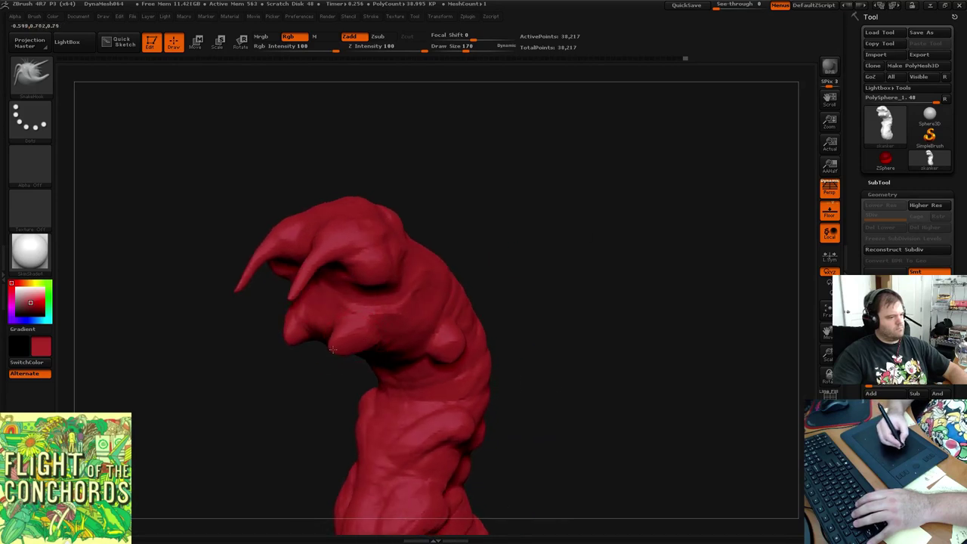
mouse_move(333, 348)
left_mouse_down()
mouse_move(537, 233)
mouse_move(561, 209)
mouse_move(529, 227)
mouse_move(464, 224)
mouse_move(597, 169)
mouse_move(596, 157)
left_mouse_up()
key("ctrl")
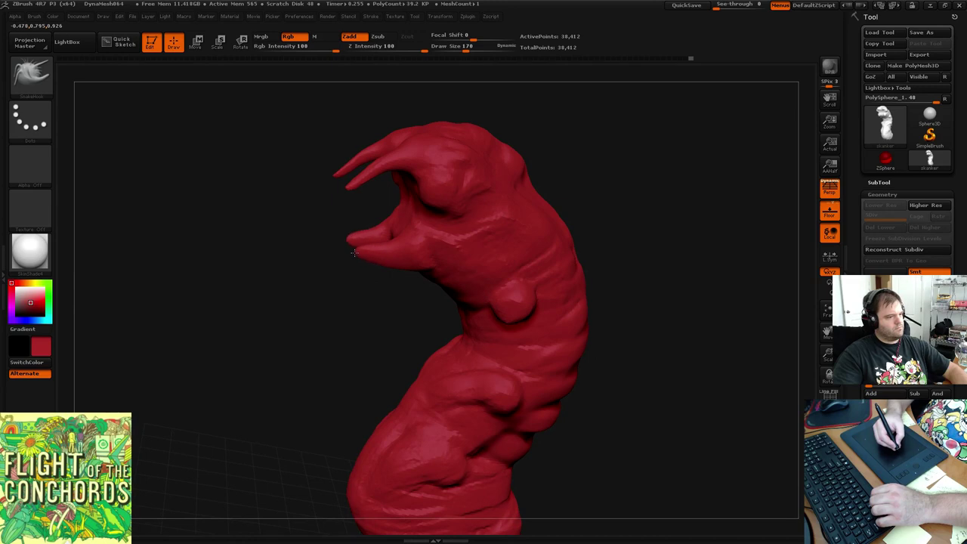
Remesh the sculpt and stretch the upper pair of body nubs into long, downward-curving claws with SnakeHook at draw size 170
mouse_move(654, 162)
left_mouse_down()
mouse_move(698, 158)
mouse_move(597, 188)
mouse_move(576, 183)
mouse_move(610, 207)
mouse_move(602, 234)
mouse_move(630, 228)
mouse_move(609, 181)
mouse_move(582, 250)
mouse_move(567, 261)
mouse_move(585, 250)
mouse_move(491, 163)
left_mouse_up()
key("ctrl")
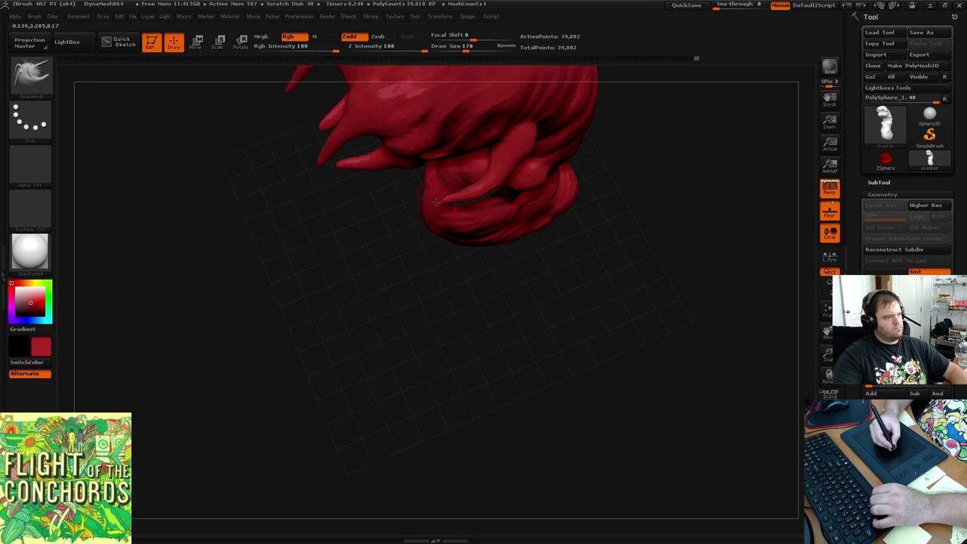
mouse_move(604, 246)
left_mouse_down()
mouse_move(611, 175)
mouse_move(624, 158)
mouse_move(602, 157)
mouse_move(619, 156)
mouse_move(611, 146)
mouse_move(607, 276)
mouse_move(615, 240)
mouse_move(605, 201)
mouse_move(598, 208)
mouse_move(614, 218)
mouse_move(584, 245)
left_mouse_up()
key("ctrl+z")
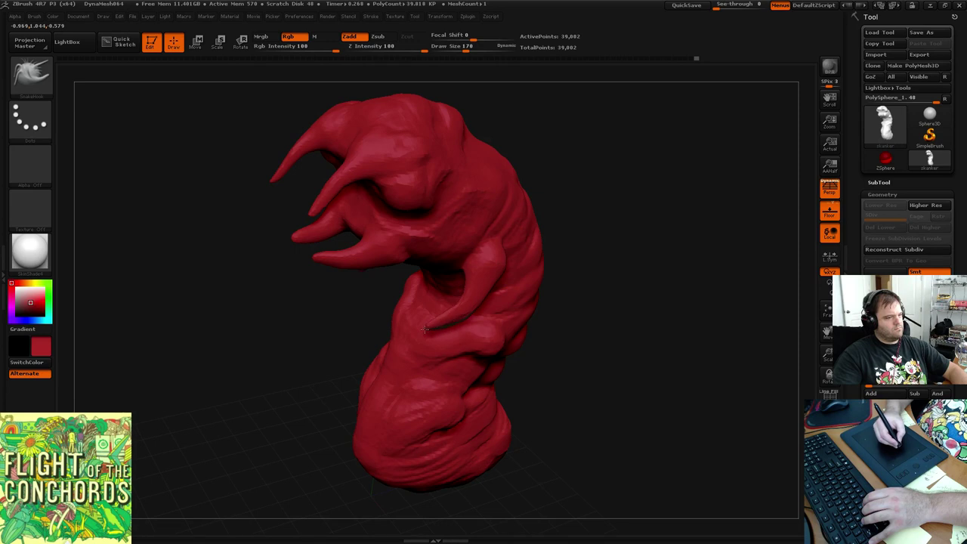
Pull the second pair of body nubs forward into short pointed claws with SnakeHook and remesh the sculpt
mouse_move(624, 247)
left_mouse_down()
mouse_move(630, 201)
mouse_move(608, 202)
mouse_move(621, 205)
mouse_move(650, 253)
mouse_move(684, 243)
mouse_move(626, 248)
mouse_move(651, 248)
mouse_move(640, 281)
mouse_move(654, 232)
mouse_move(641, 234)
mouse_move(604, 270)
left_mouse_up()
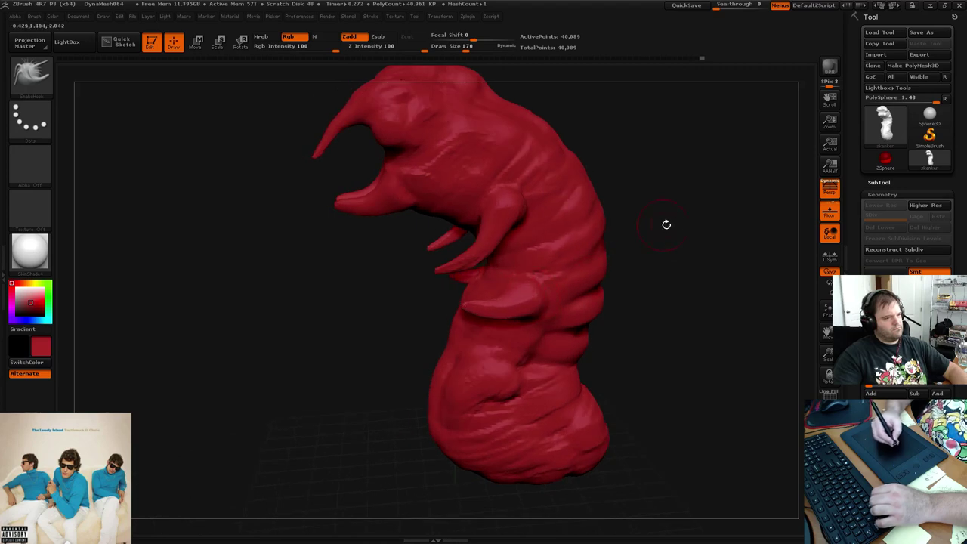
mouse_move(667, 224)
left_mouse_down()
mouse_move(718, 219)
mouse_move(708, 221)
left_mouse_up()
left_click_drag(641, 207, 641, 211, "ctrl")
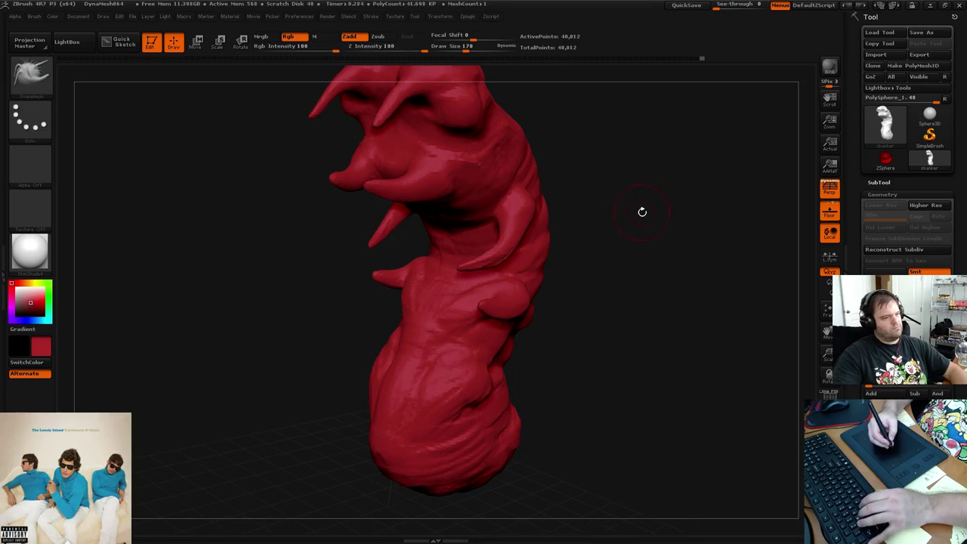
Build up raised ridges on the side of the head behind the lower mandibles with ClayBuildup at draw size 170
left_click_drag(704, 213, 660, 216)
mouse_move(661, 182)
left_mouse_down("alt")
mouse_move(620, 239)
mouse_move(630, 225)
left_mouse_up("alt")
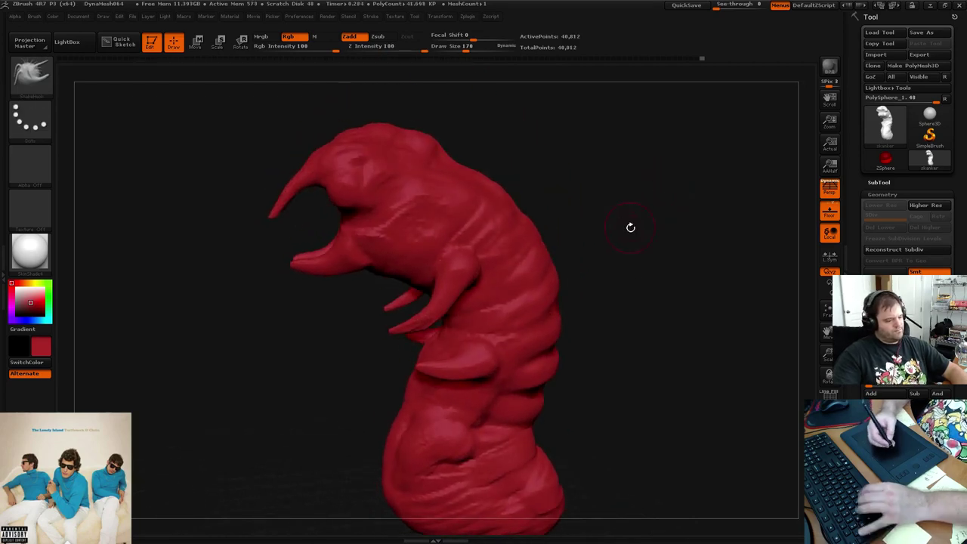
key("b")
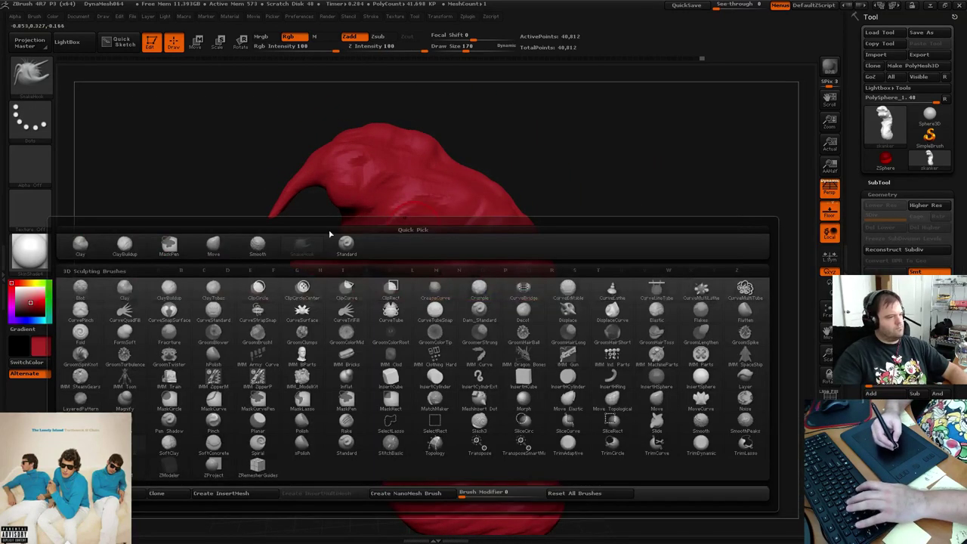
left_click(125, 244)
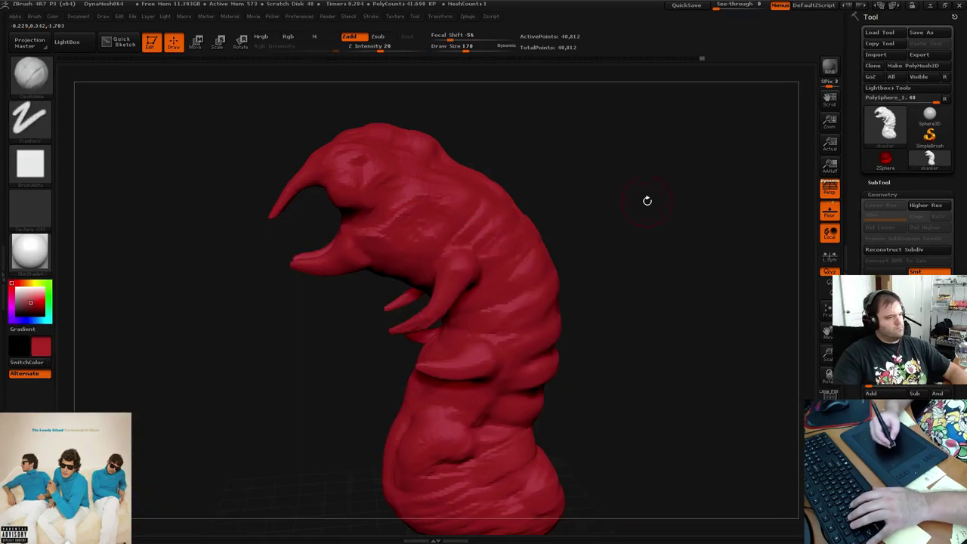
mouse_move(646, 199)
left_mouse_down()
mouse_move(622, 199)
mouse_move(601, 183)
mouse_move(595, 250)
mouse_move(592, 209)
mouse_move(611, 170)
mouse_move(612, 228)
left_mouse_up()
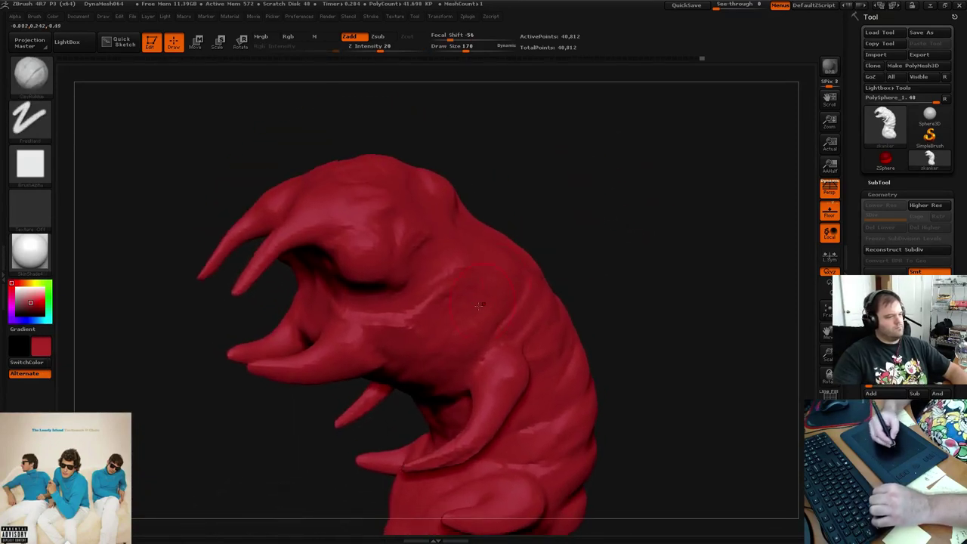
left_click_drag(454, 341, 469, 294)
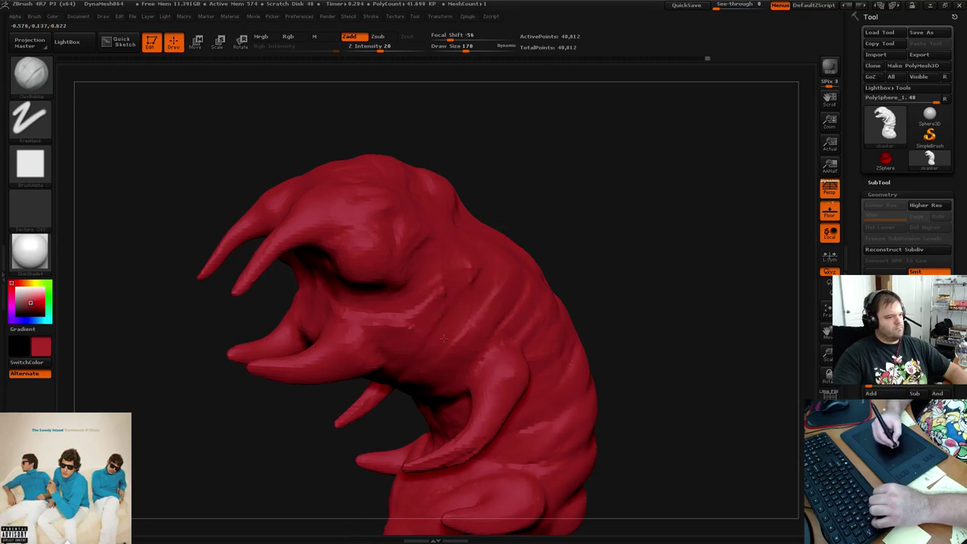
Build up the back of the head and the fang bases with ClayBuildup, reducing the draw size to 134, and remesh
mouse_move(528, 193)
left_mouse_down()
mouse_move(559, 188)
mouse_move(545, 189)
left_mouse_up()
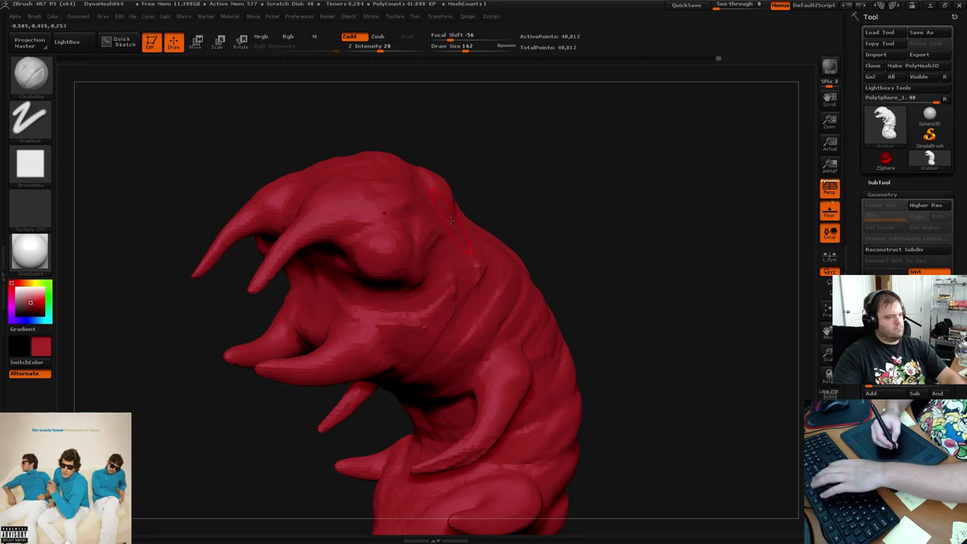
left_click_drag(536, 181, 506, 198)
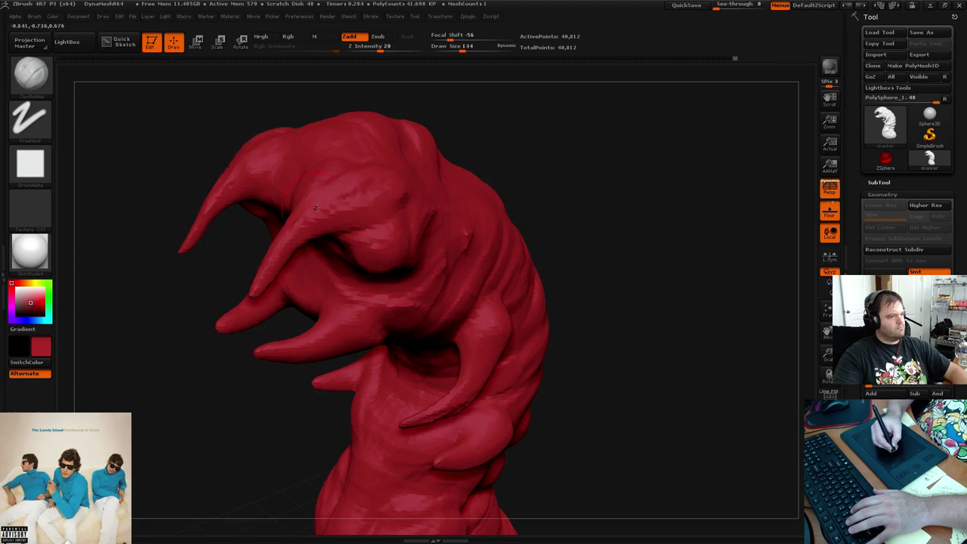
mouse_move(509, 148)
left_mouse_down()
mouse_move(342, 179)
mouse_move(393, 146)
mouse_move(464, 166)
left_mouse_up()
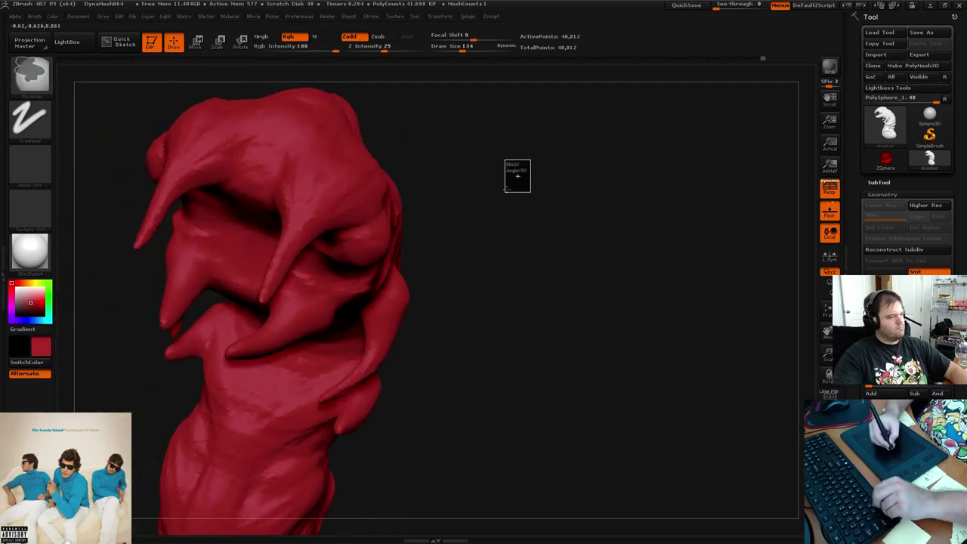
Adjust the shape of the head and mouth area with the Move brush at draw size 134
mouse_move(558, 195)
left_mouse_down()
mouse_move(539, 184)
mouse_move(621, 153)
mouse_move(597, 148)
mouse_move(589, 157)
left_mouse_up()
key("b")
key("m")
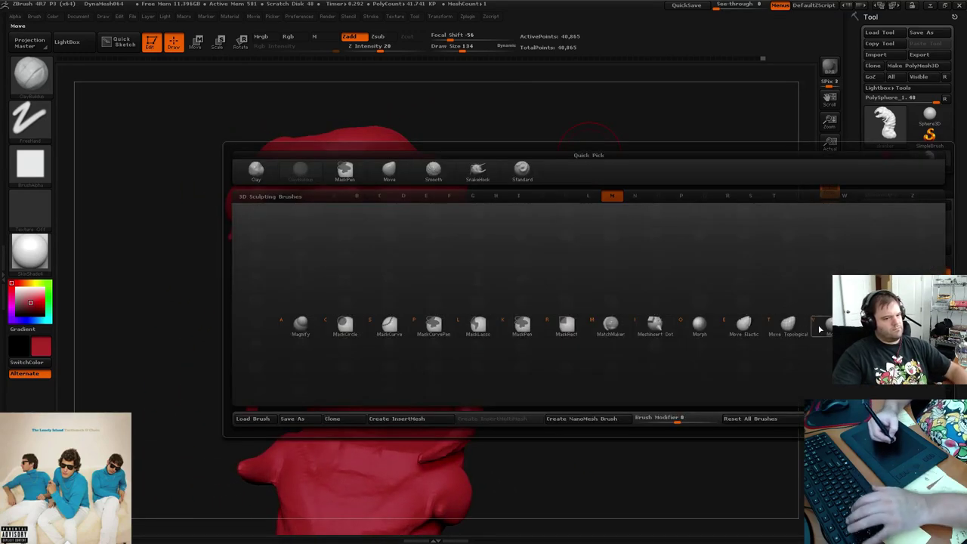
key("v")
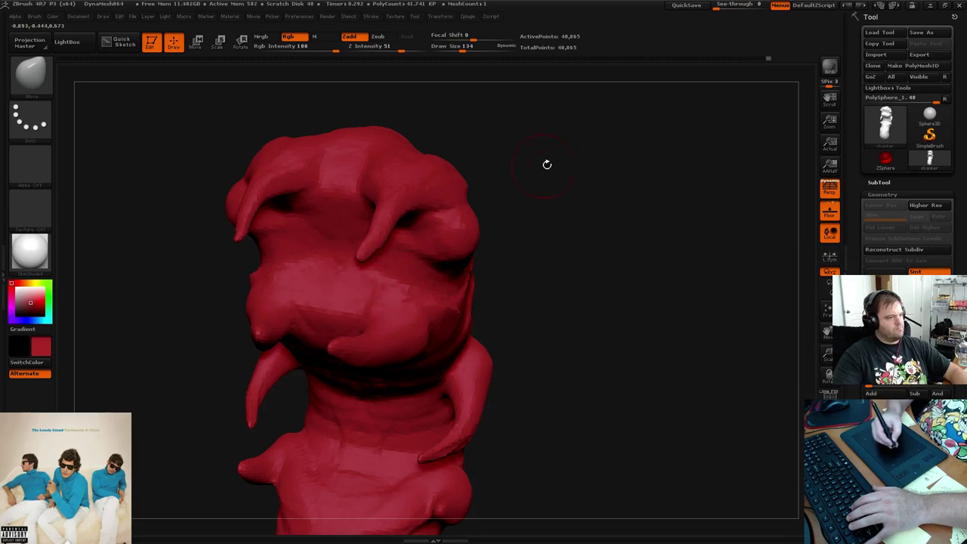
mouse_move(547, 164)
left_mouse_down()
mouse_move(598, 171)
mouse_move(602, 162)
mouse_move(551, 177)
mouse_move(582, 186)
mouse_move(581, 207)
mouse_move(464, 190)
mouse_move(492, 217)
mouse_move(466, 211)
mouse_move(542, 240)
mouse_move(550, 175)
mouse_move(608, 185)
mouse_move(593, 177)
left_mouse_up()
Build up the tail end into a fuller, rounded bulb with ClayBuildup at draw size 270
key("b")
key("c")
key("b")
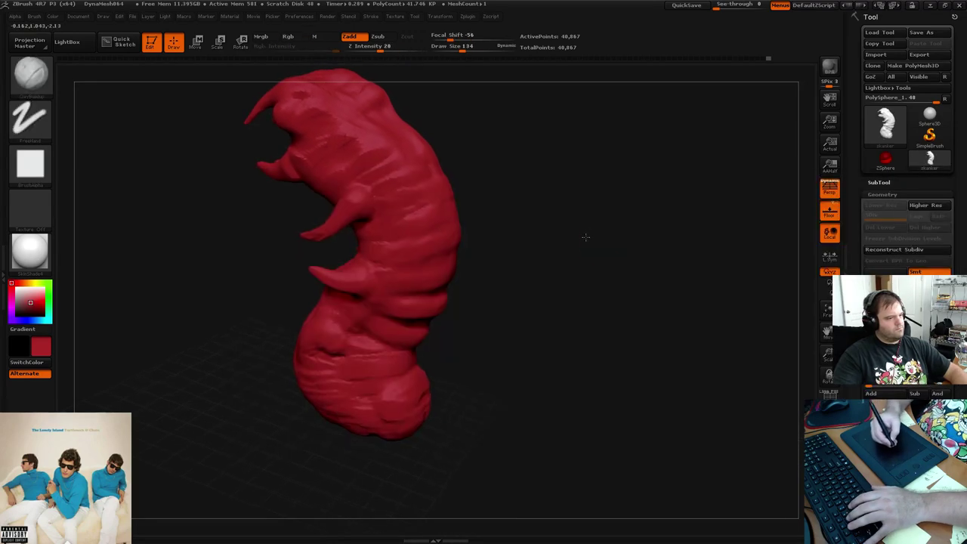
mouse_move(585, 237)
left_mouse_down()
mouse_move(576, 261)
mouse_move(639, 240)
mouse_move(534, 235)
mouse_move(590, 270)
mouse_move(567, 259)
left_mouse_up()
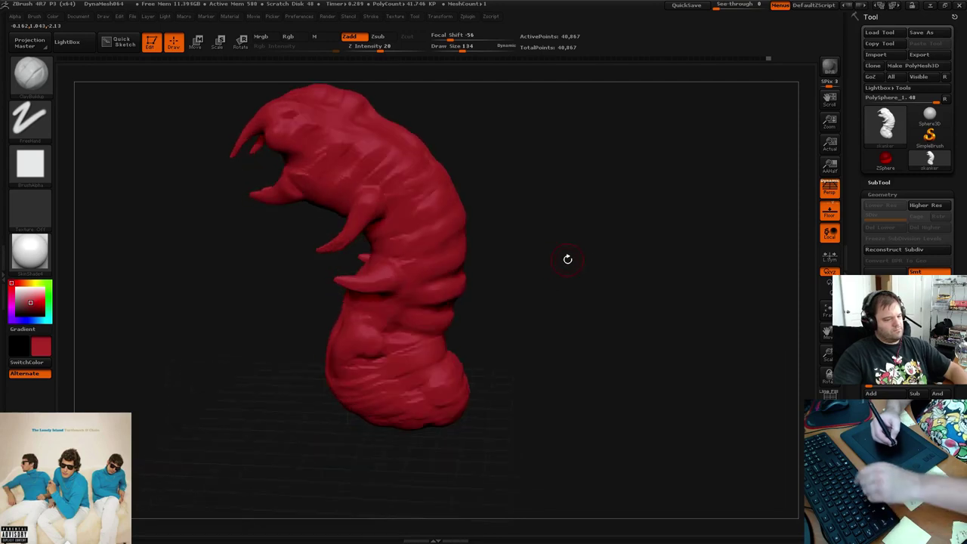
key("bracketright")
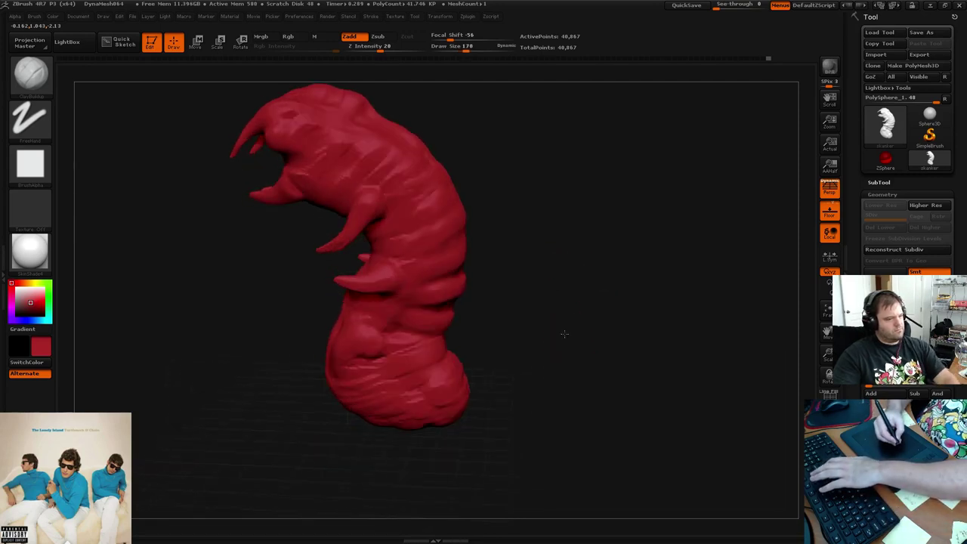
left_click_drag(564, 333, 540, 348)
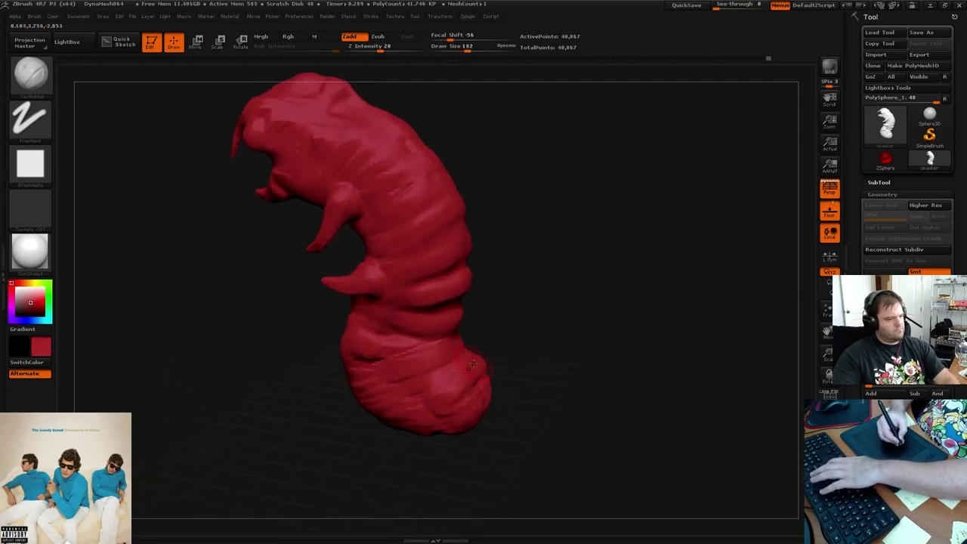
key("space")
left_click_drag(474, 366, 482, 367)
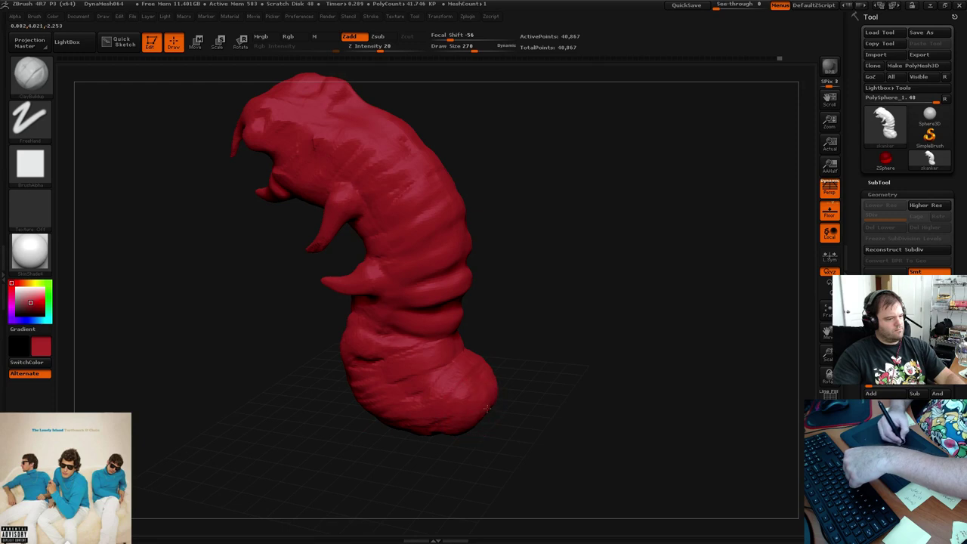
mouse_move(545, 341)
left_mouse_down()
mouse_move(567, 315)
mouse_move(537, 304)
mouse_move(520, 331)
left_mouse_up()
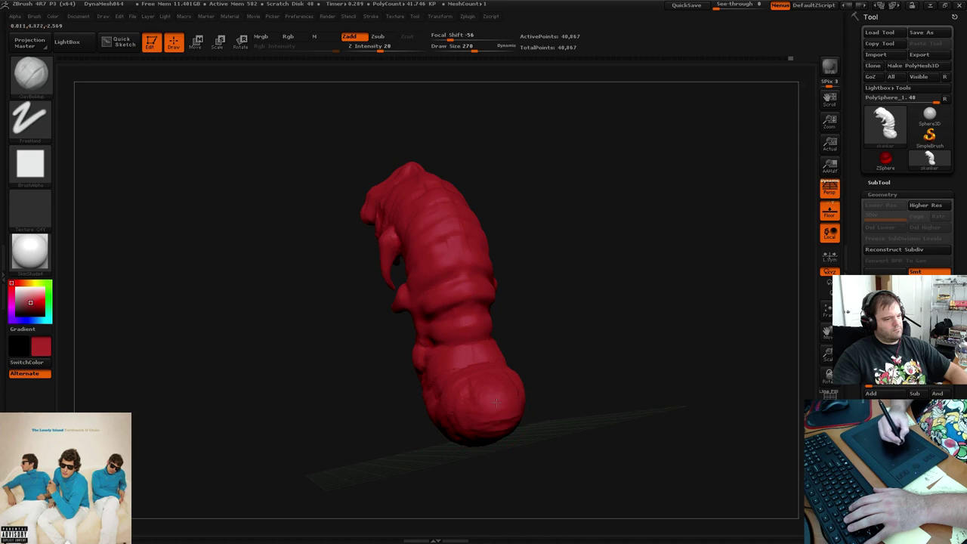
Thicken the base and sides of the lower body with ClayBuildup, smooth them, and remesh the sculpt
mouse_move(539, 406)
left_mouse_down()
mouse_move(600, 356)
mouse_move(559, 348)
mouse_move(593, 232)
left_mouse_up()
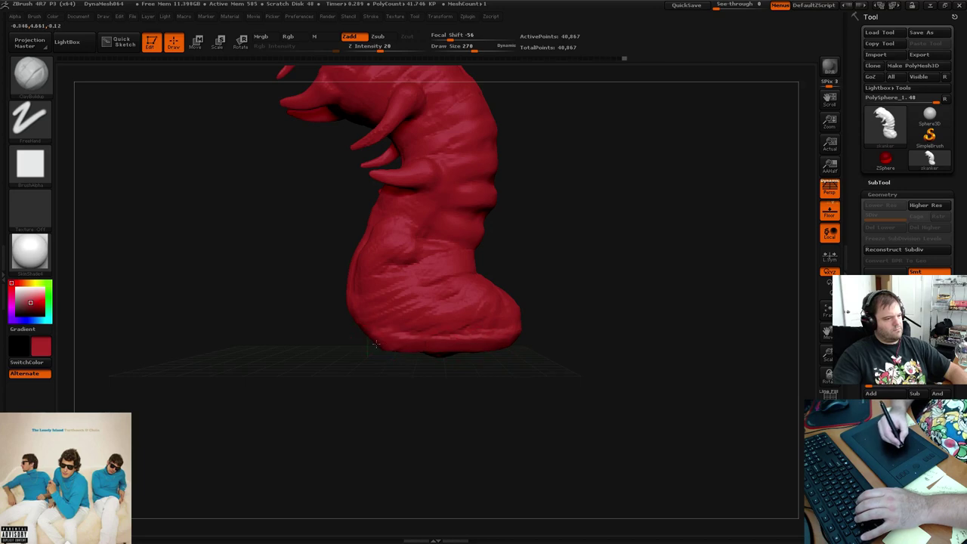
left_click_drag(536, 275, 372, 345)
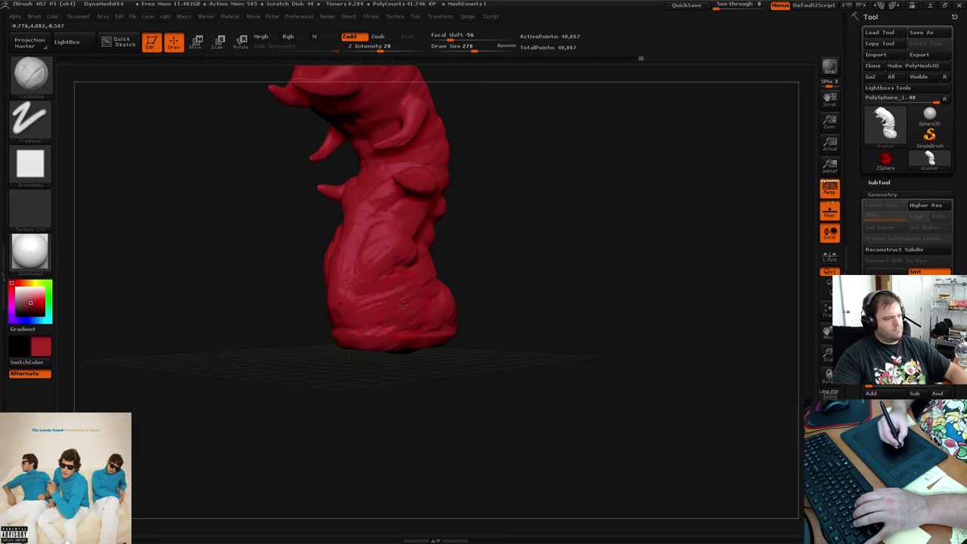
mouse_move(395, 306)
left_mouse_down()
mouse_move(514, 250)
mouse_move(579, 240)
mouse_move(544, 248)
mouse_move(495, 309)
left_mouse_up()
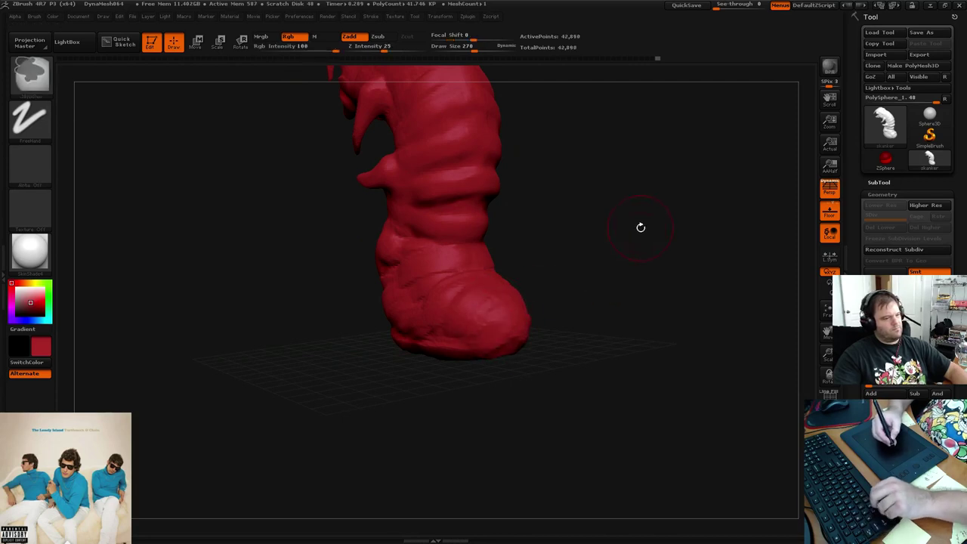
Save the tool as skanker.ztl, replacing the existing file
left_click(910, 38)
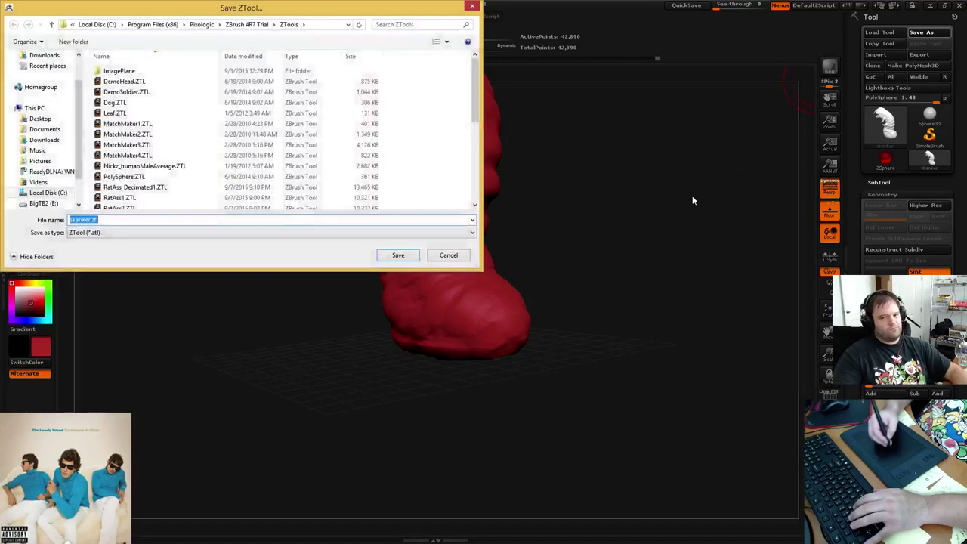
left_click(397, 257)
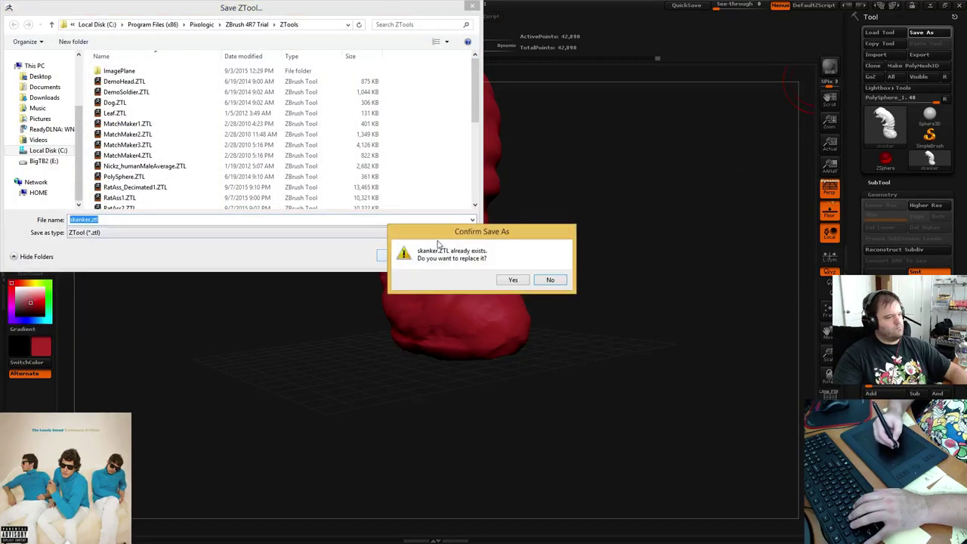
left_click(513, 281)
Extend the tail backward along its top and tip with ClayBuildup at draw size 270
left_click_drag(531, 239, 595, 226)
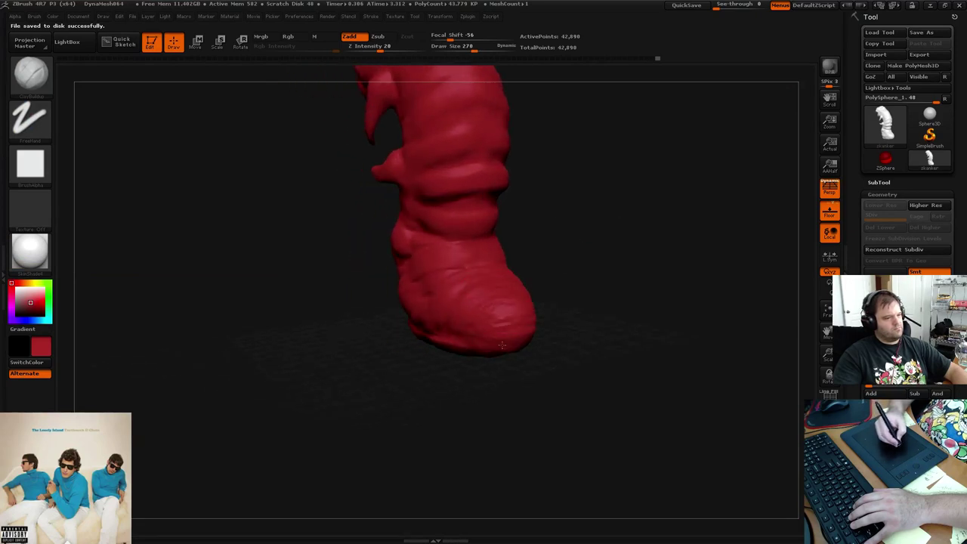
left_click_drag(577, 296, 601, 284)
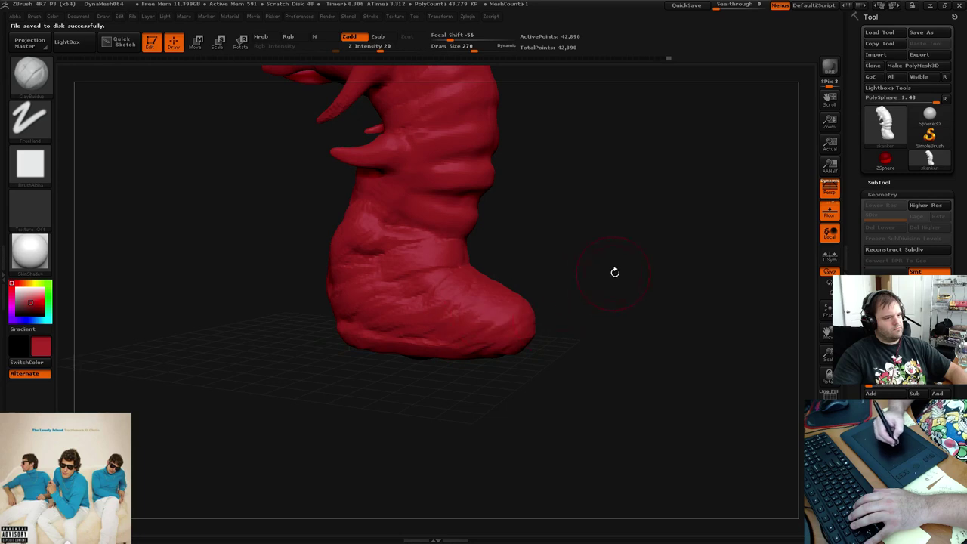
left_click_drag(615, 272, 571, 288)
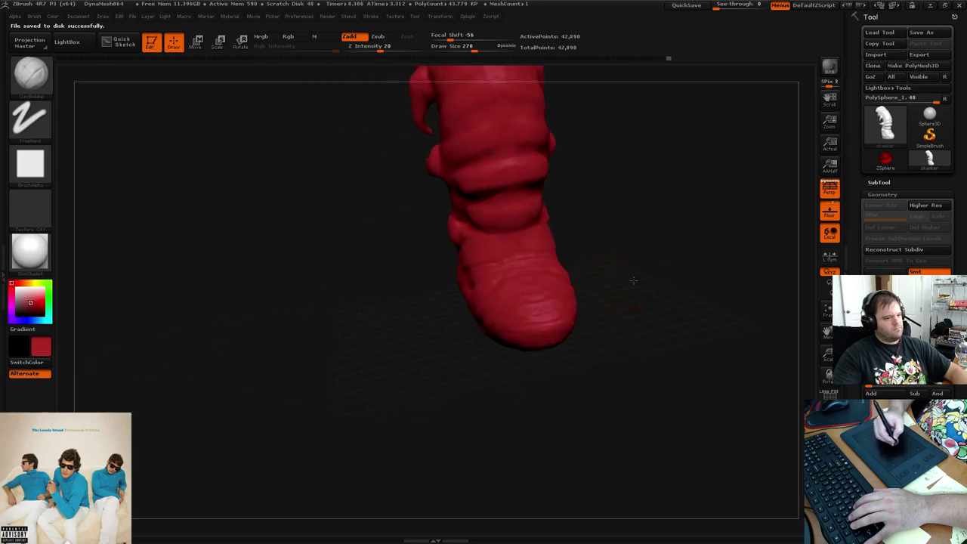
left_click_drag(633, 280, 671, 248)
left_click_drag(619, 296, 491, 293)
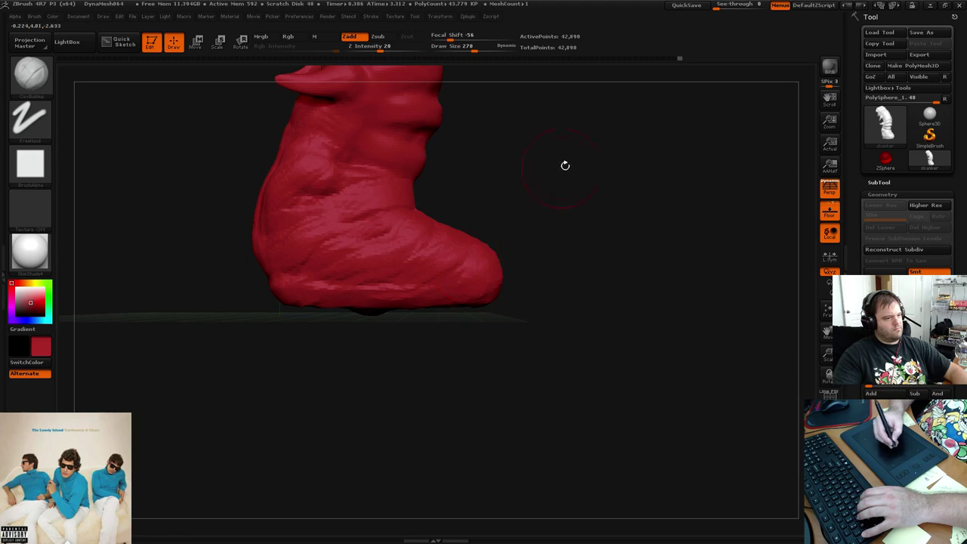
Build up broad bands across the tail and fill out the sides of the lower body with ClayBuildup
left_click_drag(565, 165, 596, 257)
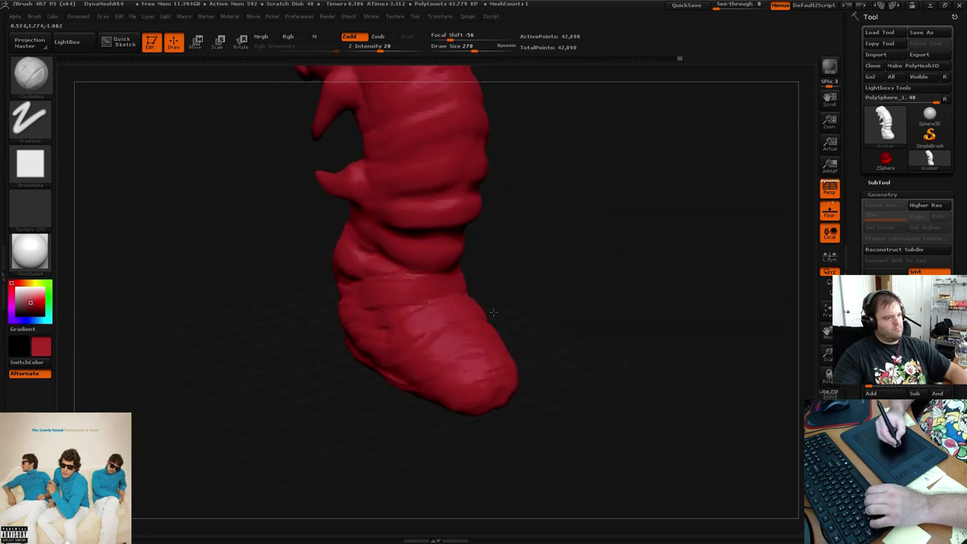
mouse_move(493, 311)
left_mouse_down()
mouse_move(505, 325)
mouse_move(481, 326)
left_mouse_up()
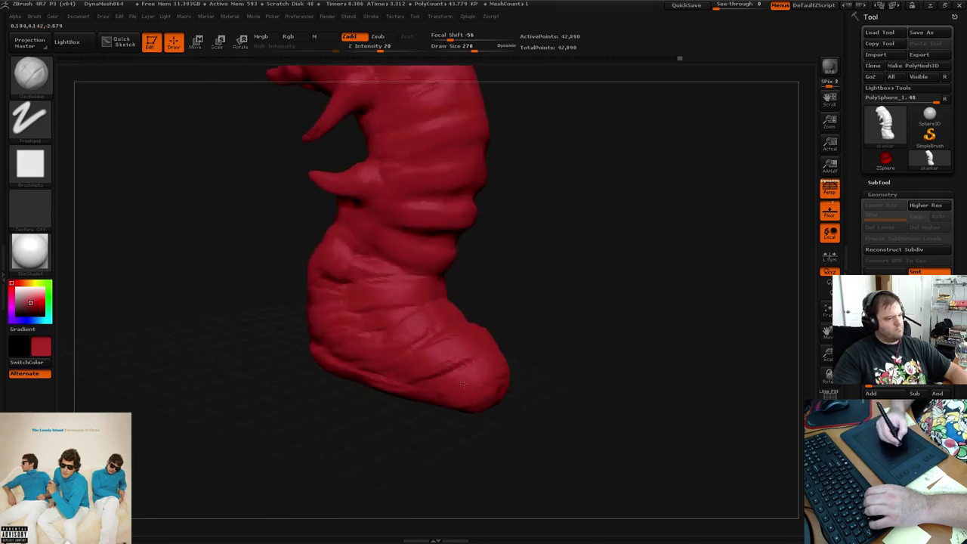
mouse_move(518, 339)
left_mouse_down()
mouse_move(552, 303)
mouse_move(392, 336)
left_mouse_up()
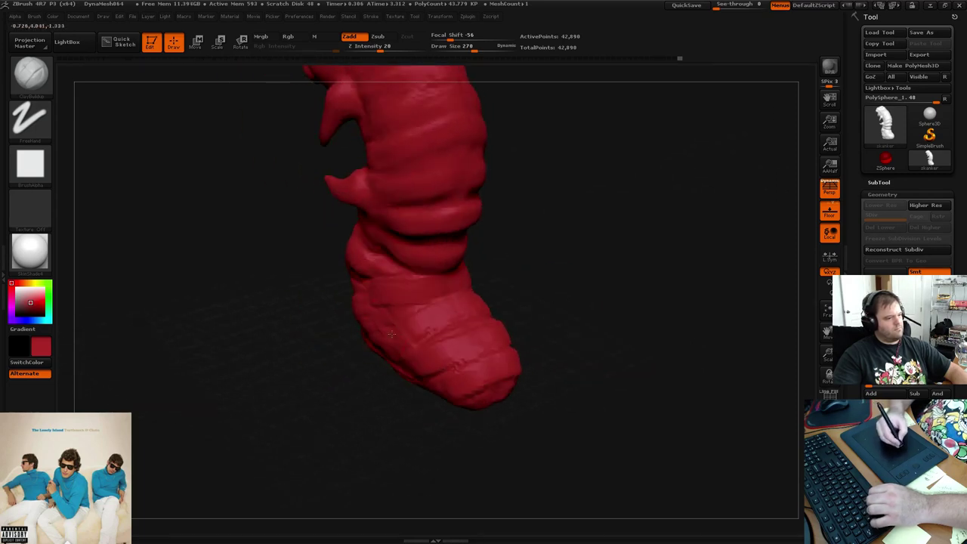
left_click_drag(364, 300, 440, 298)
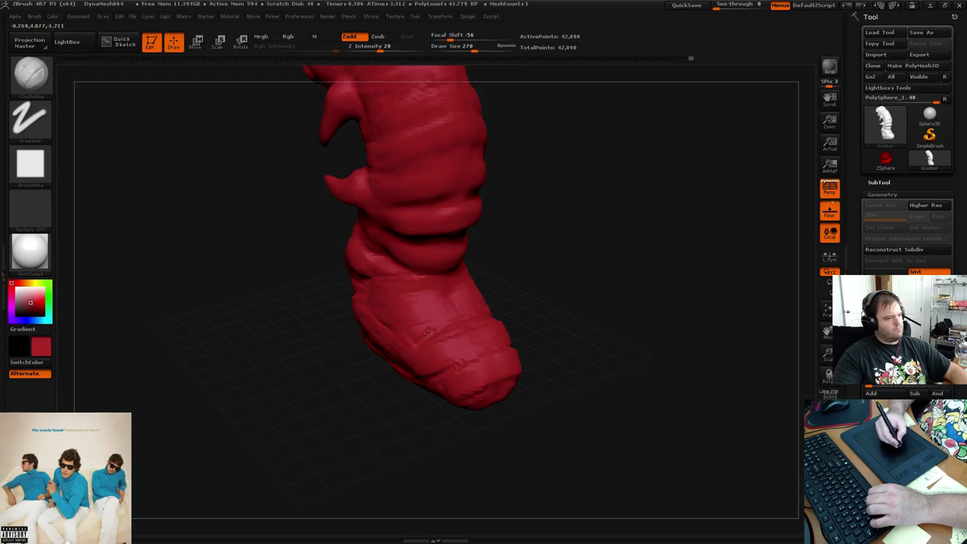
left_click_drag(582, 254, 484, 265)
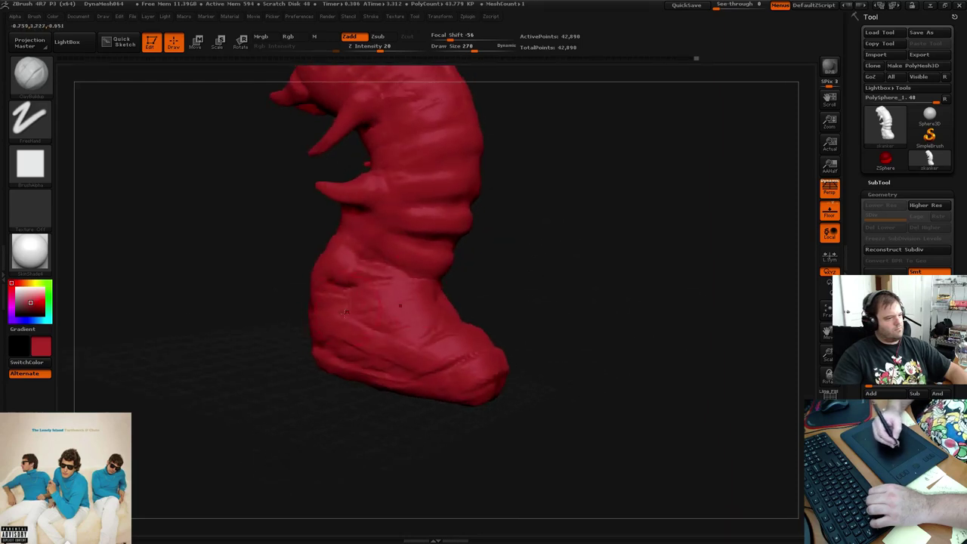
mouse_move(341, 324)
left_mouse_down()
mouse_move(386, 376)
mouse_move(498, 386)
mouse_move(503, 354)
mouse_move(495, 348)
mouse_move(473, 372)
mouse_move(457, 365)
left_mouse_up()
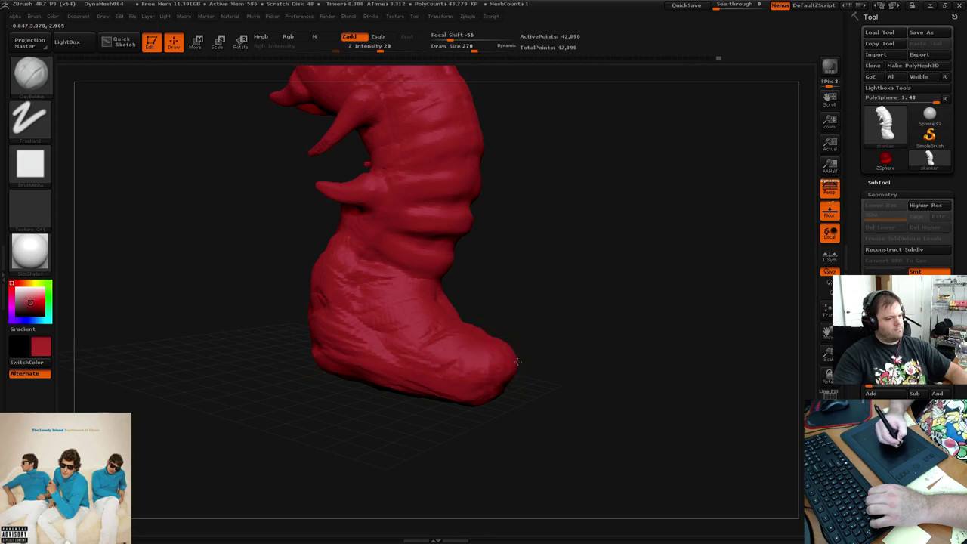
Round out the tail tip and build up the surface of the lower body with ClayBuildup at draw size 270
mouse_move(518, 361)
left_mouse_down()
mouse_move(519, 372)
mouse_move(499, 377)
left_mouse_up()
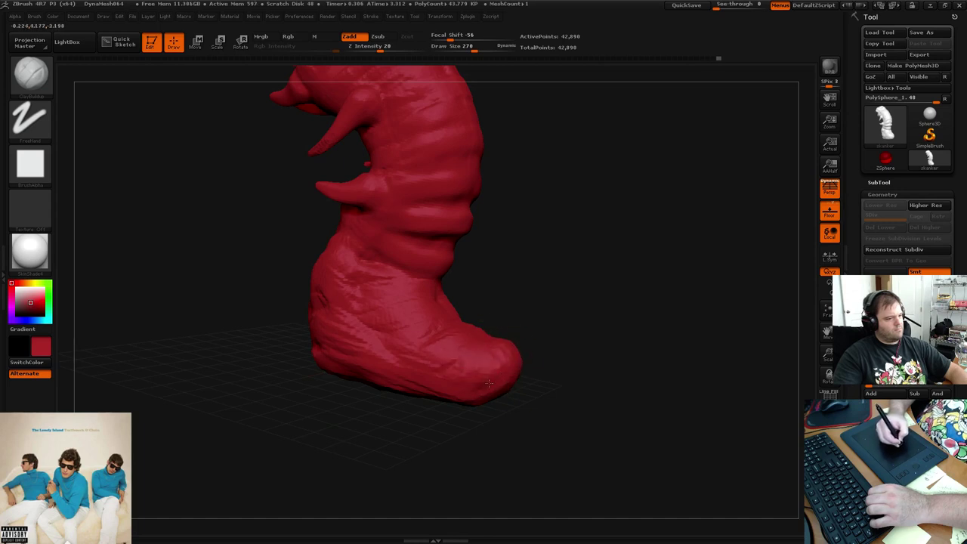
mouse_move(581, 303)
left_mouse_down()
mouse_move(600, 280)
mouse_move(567, 334)
mouse_move(599, 320)
mouse_move(558, 312)
mouse_move(614, 288)
mouse_move(599, 310)
mouse_move(574, 321)
mouse_move(432, 345)
mouse_move(454, 360)
left_mouse_up()
mouse_move(442, 393)
left_mouse_down()
mouse_move(482, 397)
mouse_move(522, 426)
left_mouse_up()
left_click_drag(567, 313, 435, 308)
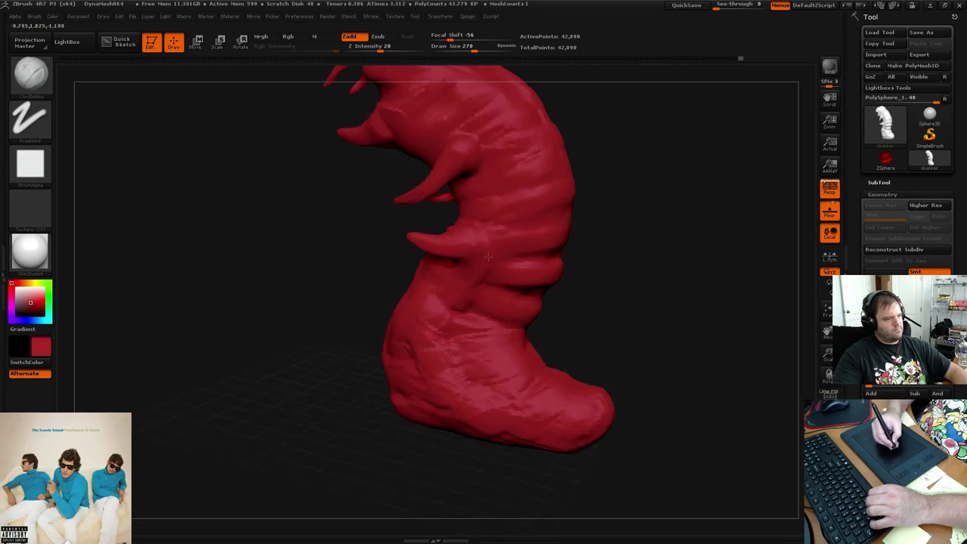
Build up folds along the body and neck with ClayBuildup at draw size 109, and remesh the sculpt at a higher resolution
key("space")
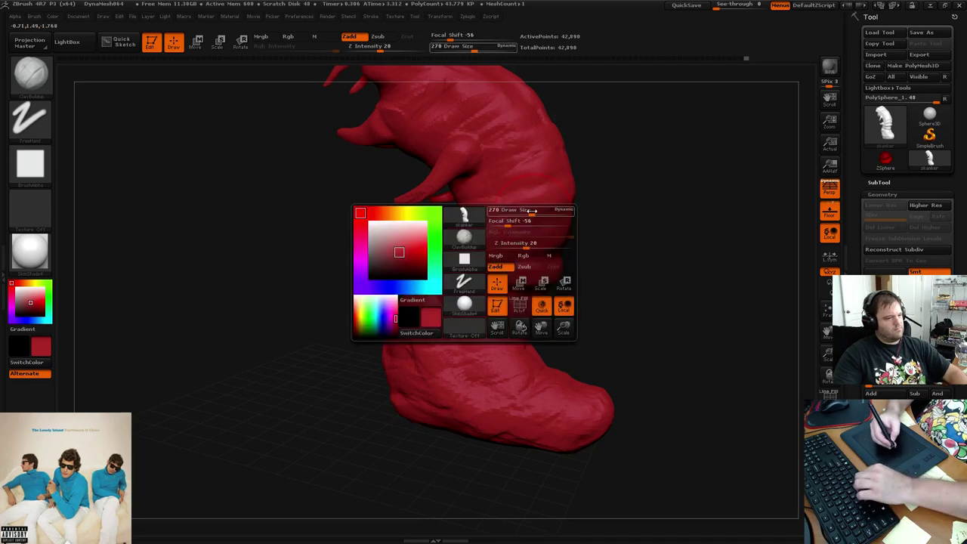
left_click_drag(529, 214, 517, 213)
mouse_move(591, 181)
left_mouse_down()
mouse_move(624, 151)
mouse_move(650, 222)
mouse_move(596, 249)
left_mouse_up()
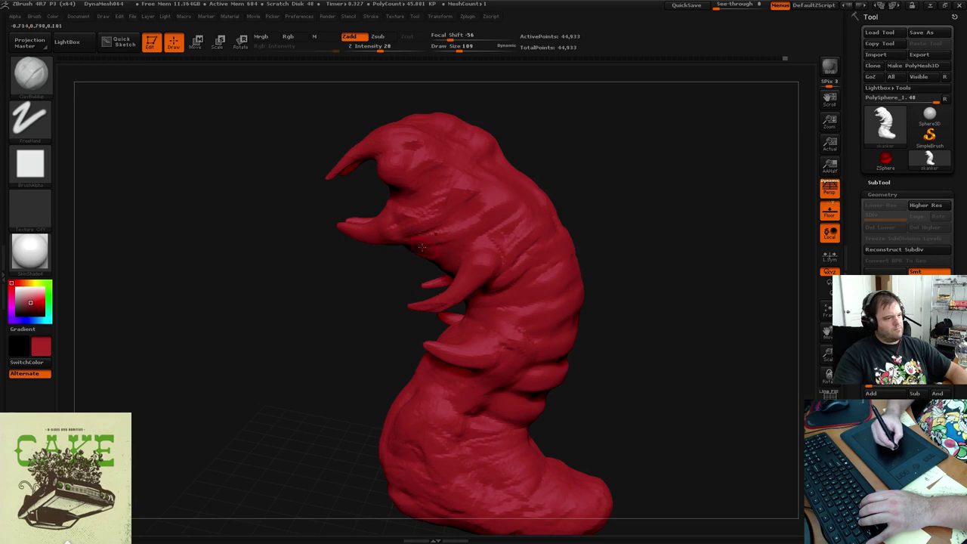
mouse_move(598, 180)
left_mouse_down()
mouse_move(617, 155)
mouse_move(665, 143)
left_mouse_up()
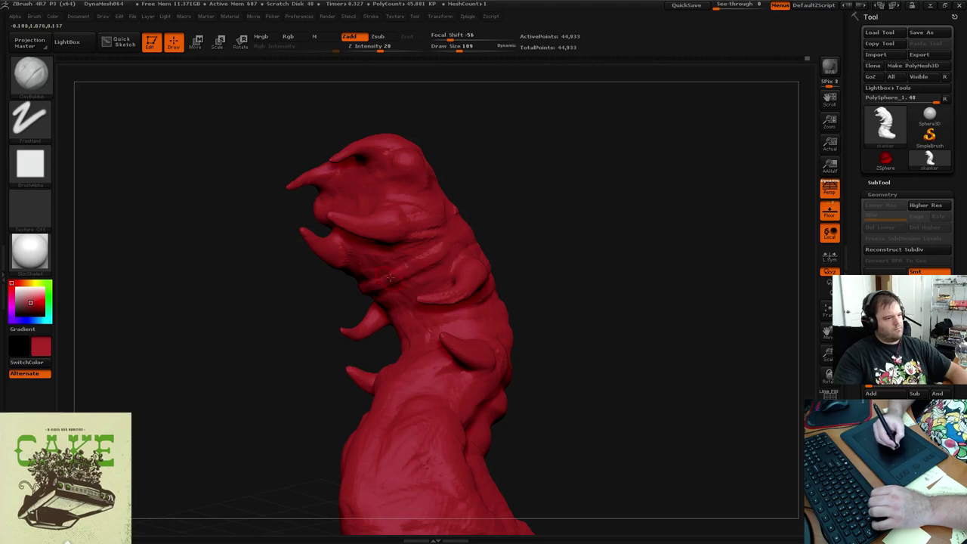
left_click_drag(507, 213, 792, 279)
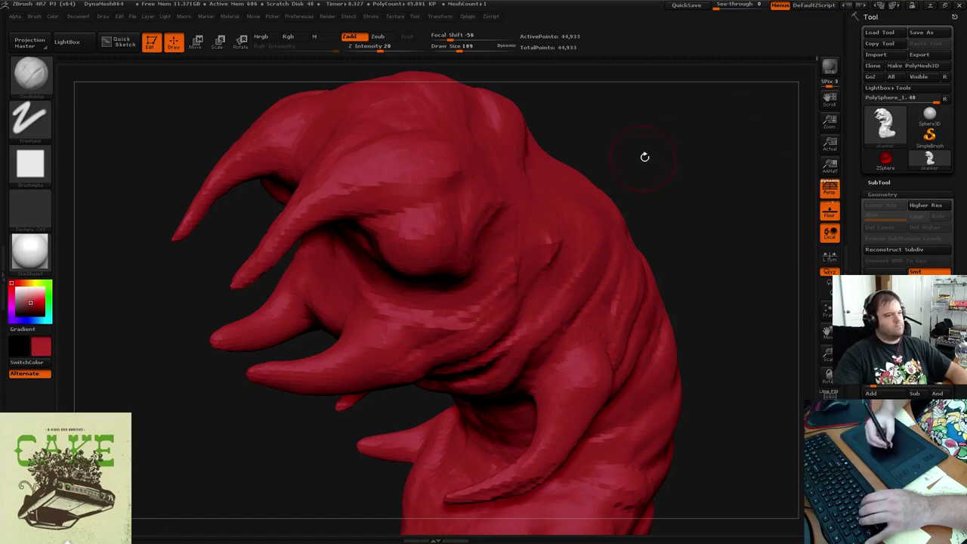
mouse_move(644, 157)
left_mouse_down()
mouse_move(652, 153)
mouse_move(647, 162)
left_mouse_up()
key("ctrl")
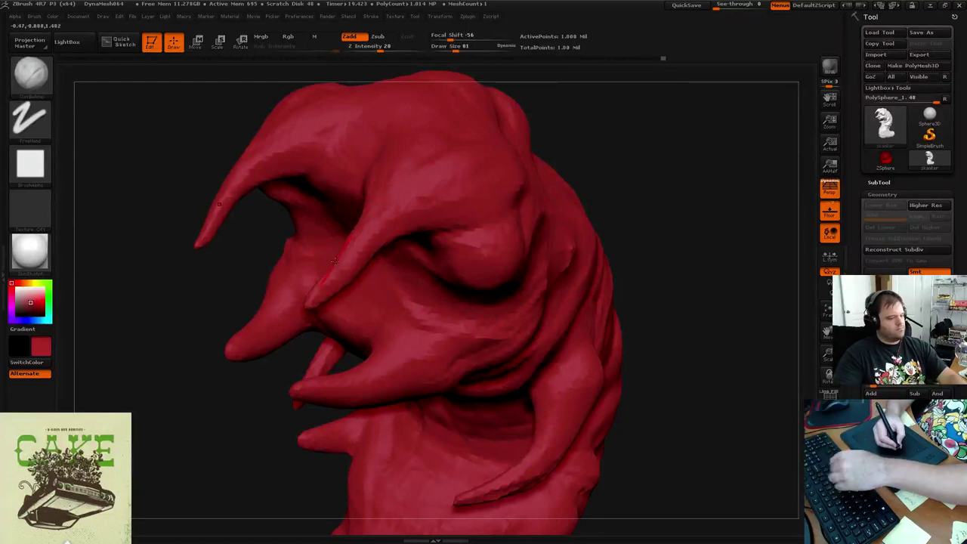
Sculpt fine lengthwise ridges along the upper mandibles and their bases with ClayBuildup at draw size 39
key("space")
left_click_drag(341, 263, 326, 263)
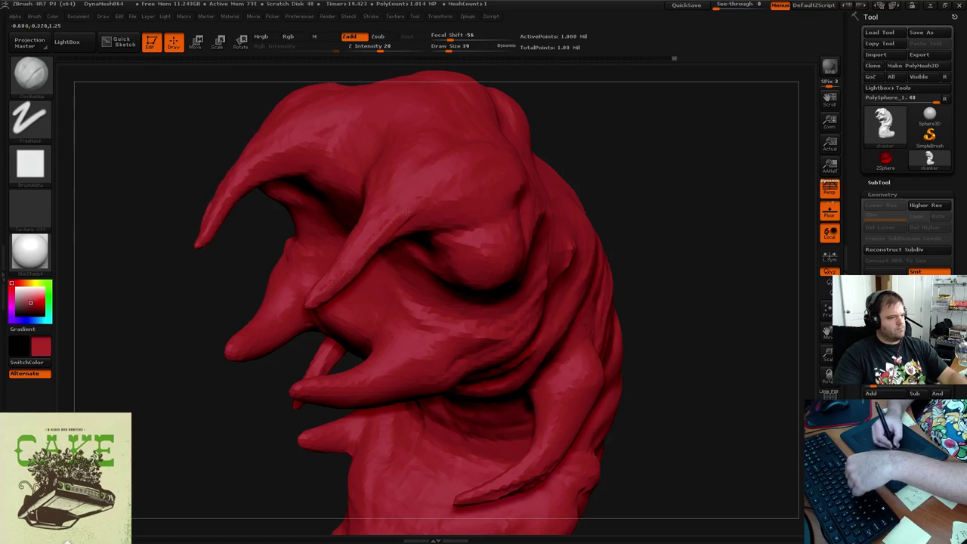
mouse_move(467, 201)
left_mouse_down()
mouse_move(413, 224)
mouse_move(456, 175)
mouse_move(475, 186)
left_mouse_up()
left_click_drag(359, 246, 402, 212)
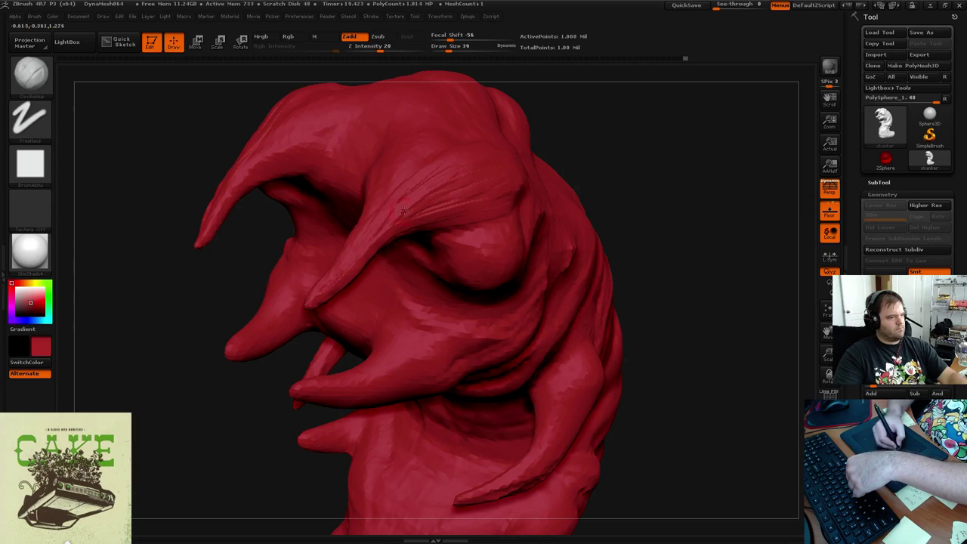
left_click_drag(637, 145, 377, 259)
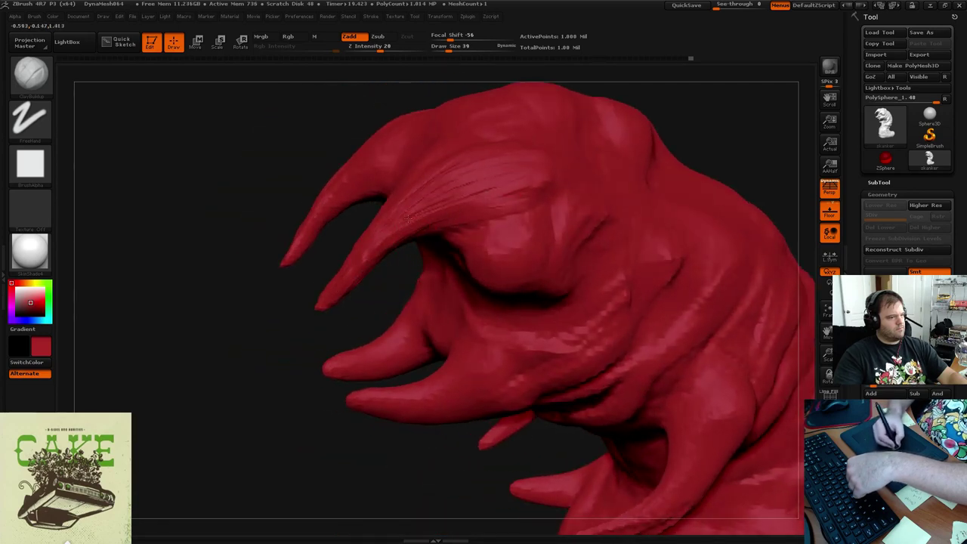
left_click_drag(408, 218, 399, 235)
mouse_move(708, 126)
left_mouse_down()
mouse_move(399, 172)
mouse_move(420, 173)
left_mouse_up()
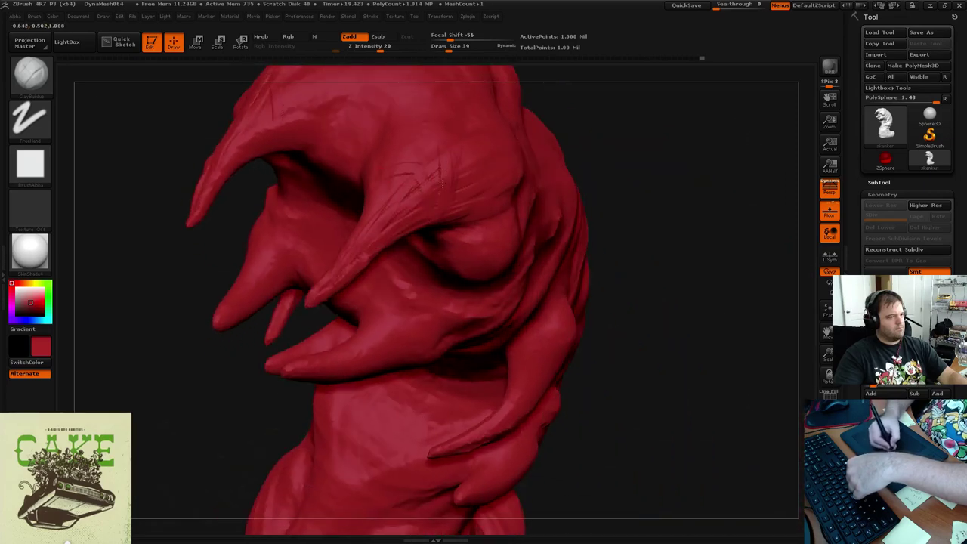
Extend the fine ridges over the front and inner sides of the upper mandibles and smooth their tips
left_click_drag(628, 139, 671, 157)
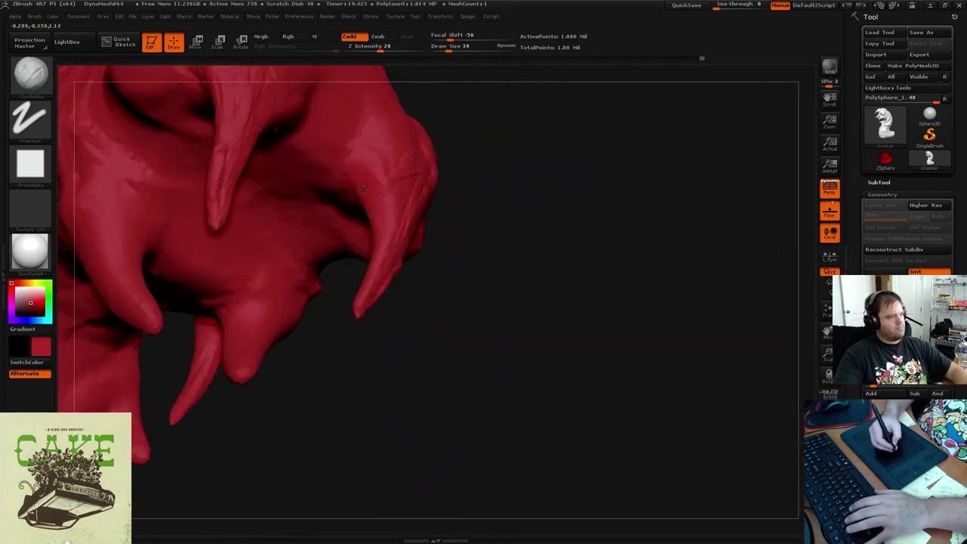
left_click_drag(387, 181, 377, 236)
mouse_move(384, 200)
left_mouse_down()
mouse_move(369, 281)
mouse_move(380, 251)
mouse_move(385, 264)
mouse_move(356, 313)
left_mouse_up()
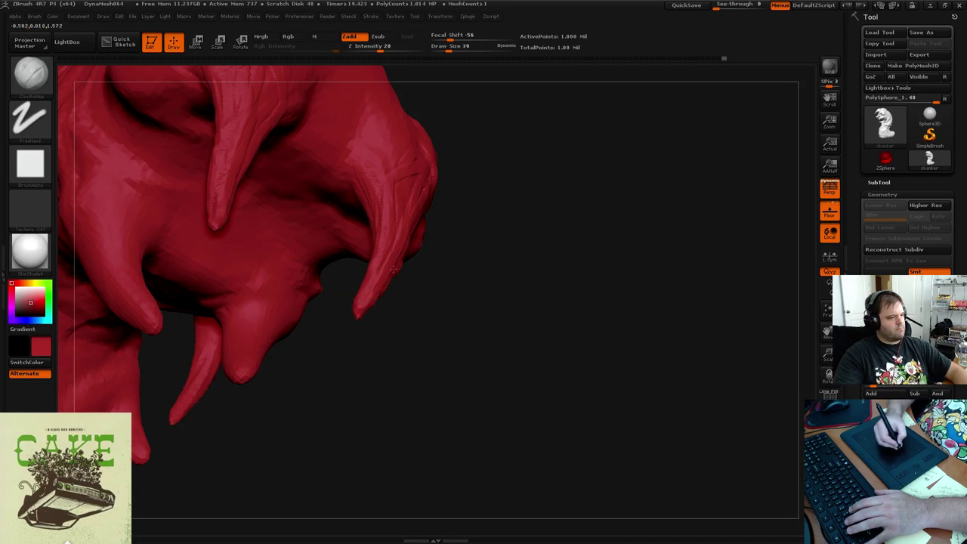
left_click_drag(519, 205, 550, 206)
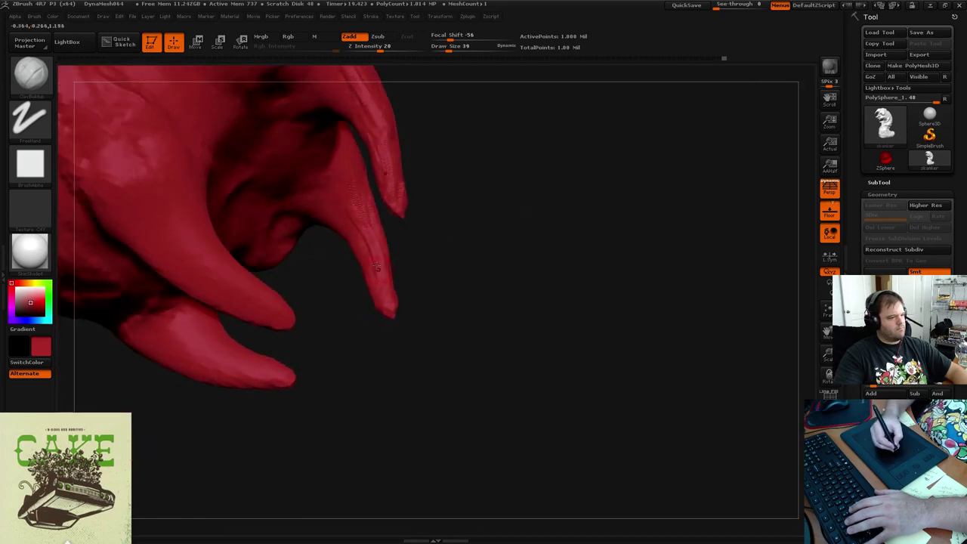
left_click_drag(349, 144, 370, 278)
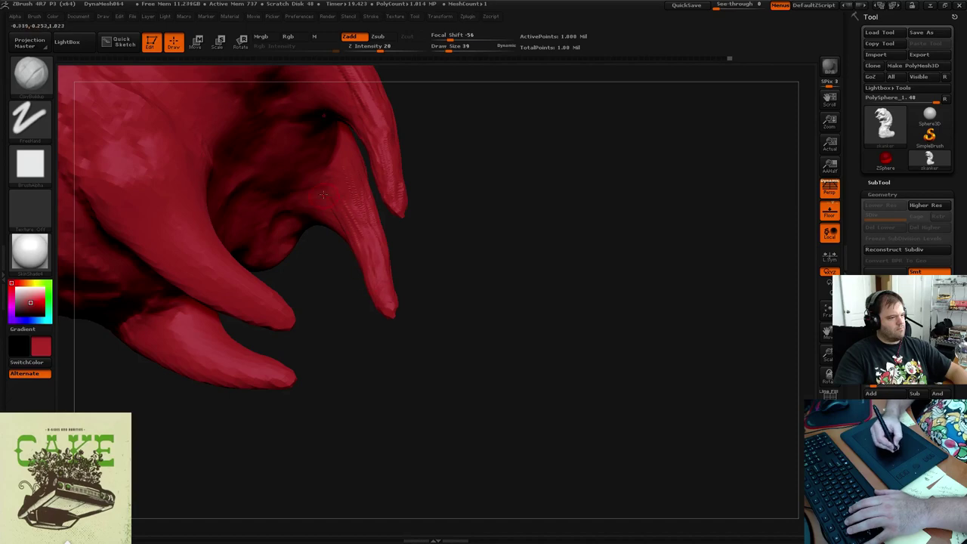
left_click_drag(324, 194, 333, 230)
mouse_move(489, 206)
left_mouse_down()
mouse_move(477, 207)
mouse_move(382, 309)
left_mouse_up()
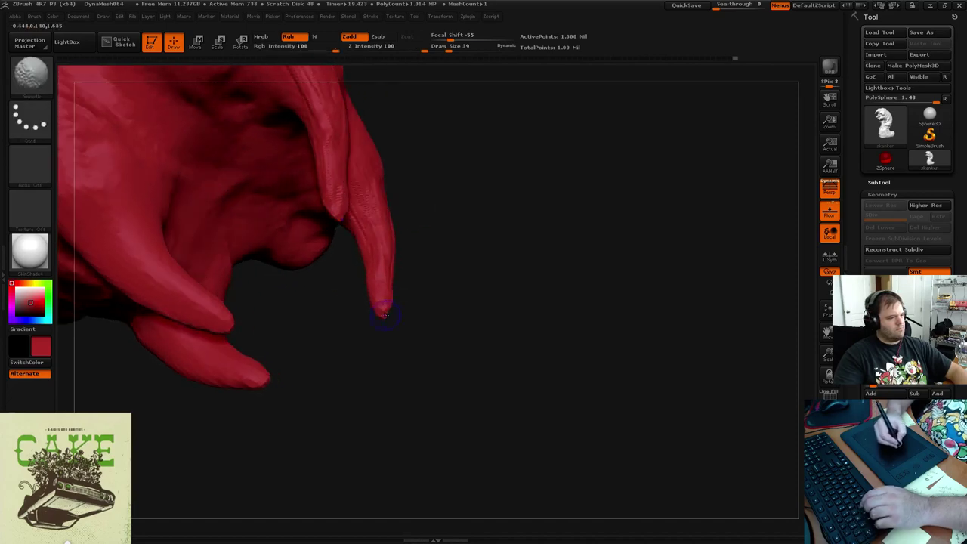
Add more fine ridges where the upper mandibles' outer bases merge into the head with ClayBuildup
left_click_drag(504, 174, 382, 202)
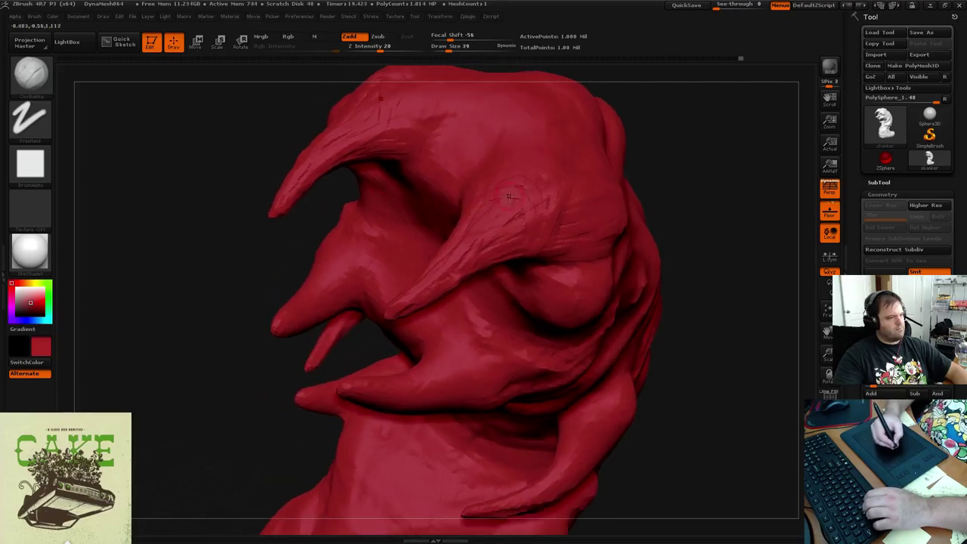
left_click_drag(455, 265, 520, 233)
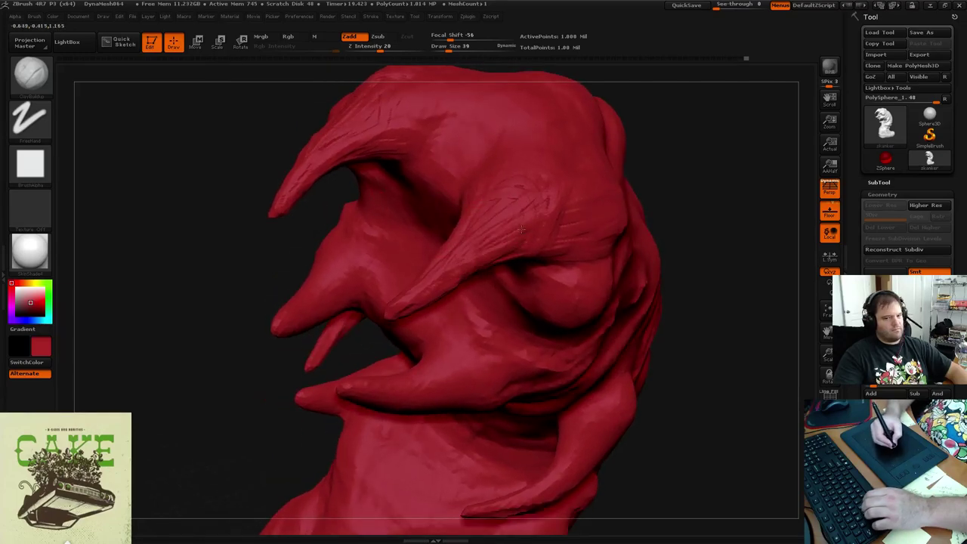
mouse_move(705, 148)
left_mouse_down()
mouse_move(700, 77)
mouse_move(692, 80)
left_mouse_up()
left_click_drag(417, 297, 467, 324)
mouse_move(559, 200)
left_mouse_down()
mouse_move(576, 156)
mouse_move(444, 222)
left_mouse_up()
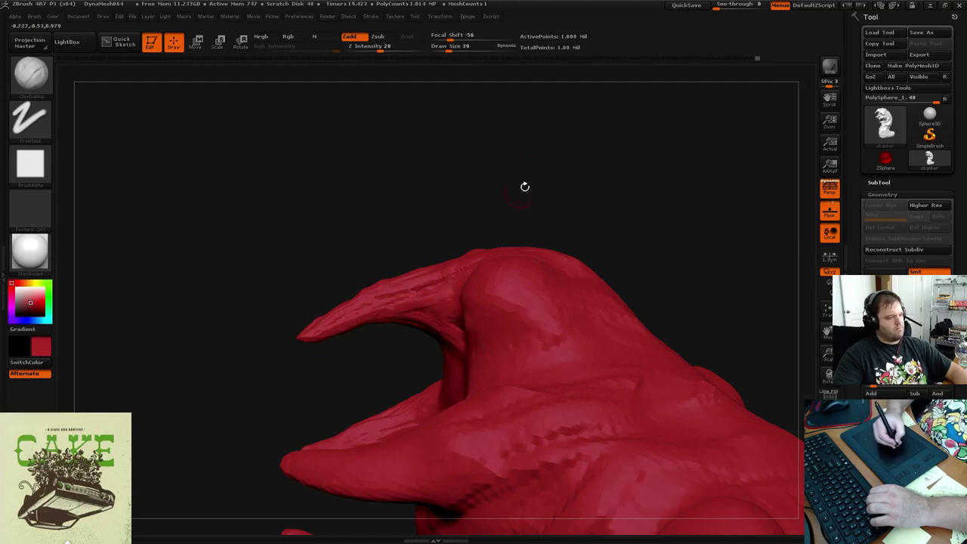
Define the eye bulge as a rounded eyeball by building up creases beneath and behind it with ClayBuildup
mouse_move(524, 186)
left_mouse_down()
mouse_move(557, 211)
mouse_move(529, 249)
left_mouse_up()
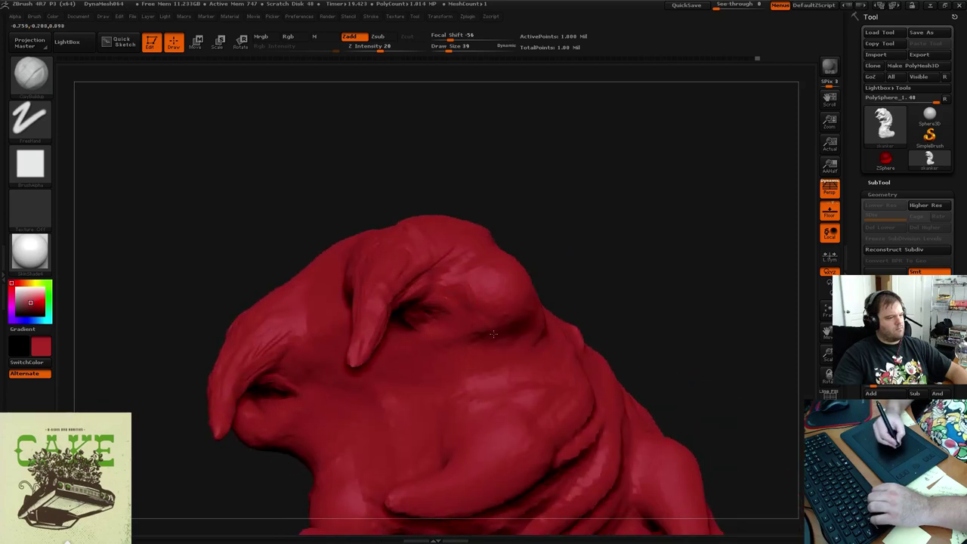
left_click_drag(452, 300, 498, 323)
left_click_drag(448, 298, 485, 325)
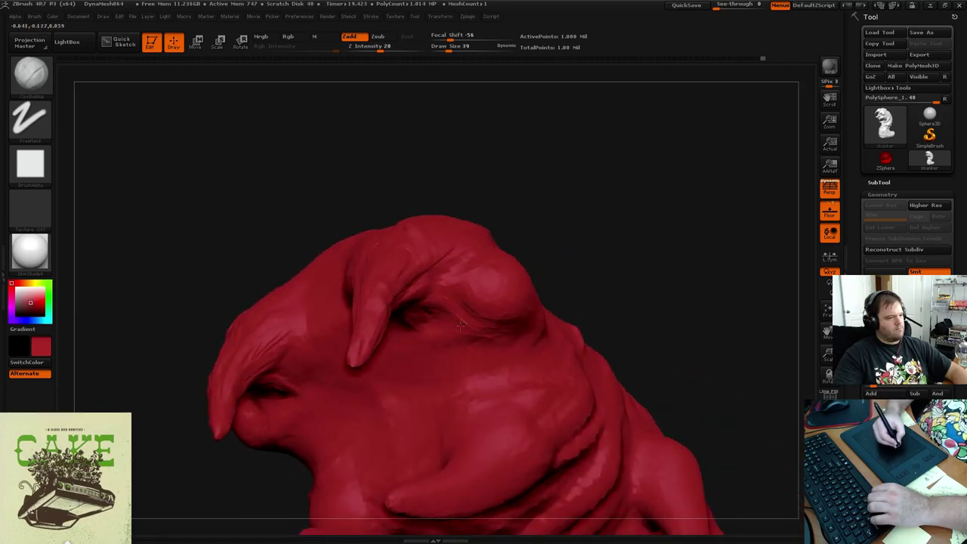
mouse_move(568, 246)
left_mouse_down()
mouse_move(615, 218)
mouse_move(597, 235)
left_mouse_up()
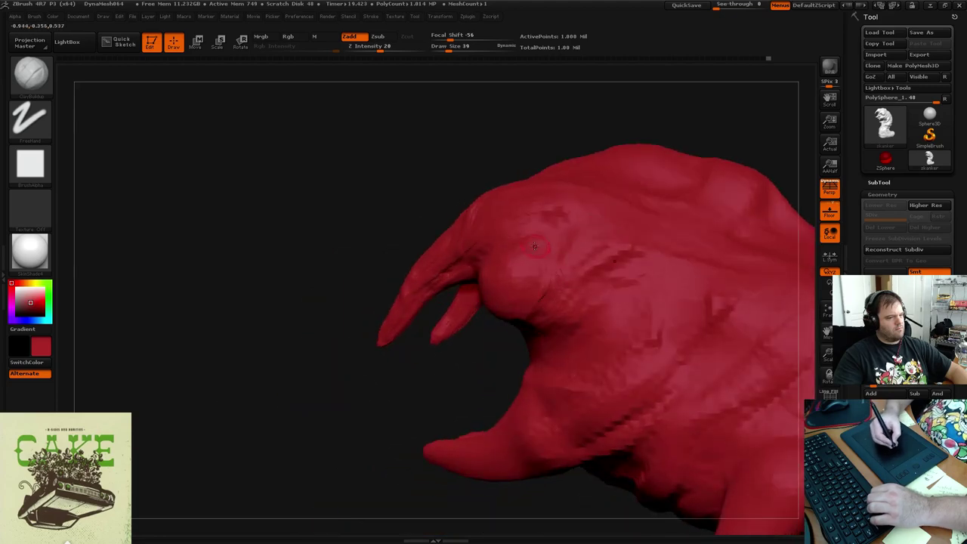
mouse_move(547, 286)
left_mouse_down()
mouse_move(532, 250)
mouse_move(551, 292)
left_mouse_up()
left_click_drag(533, 124, 459, 283)
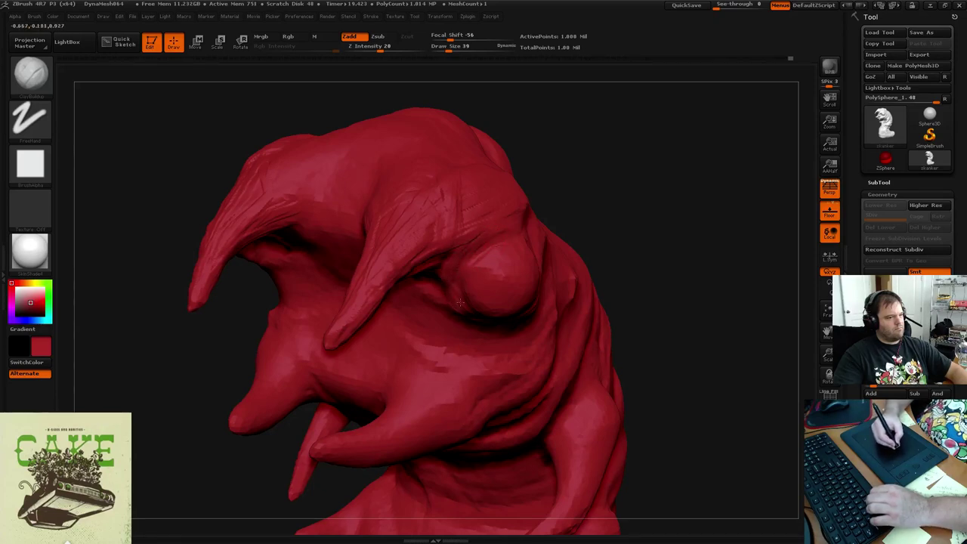
Sculpt a thick lower eyelid that wraps under the eyeball and up behind it with ClayBuildup
left_click_drag(599, 191, 514, 205)
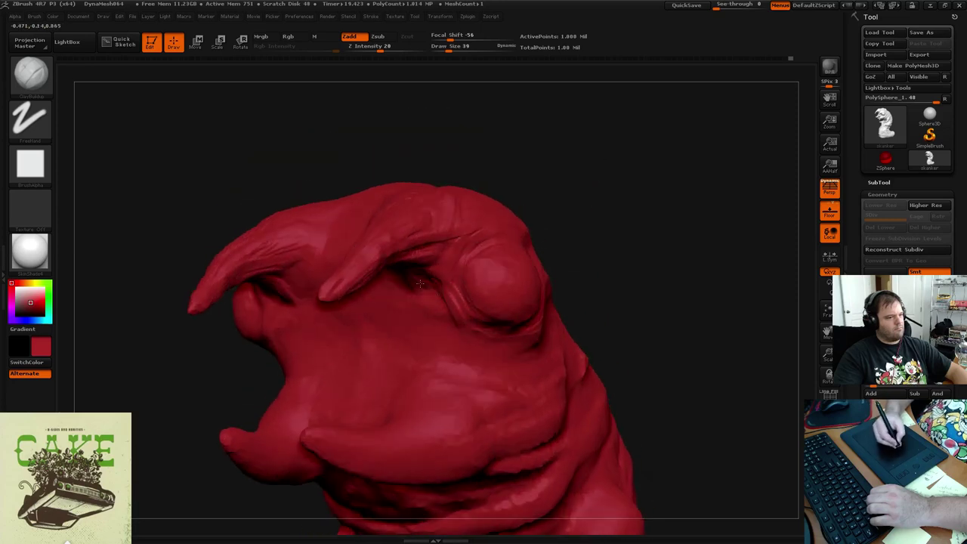
mouse_move(420, 283)
left_mouse_down()
mouse_move(497, 344)
mouse_move(519, 340)
left_mouse_up()
left_click_drag(446, 333, 503, 348)
left_click_drag(646, 233, 575, 273)
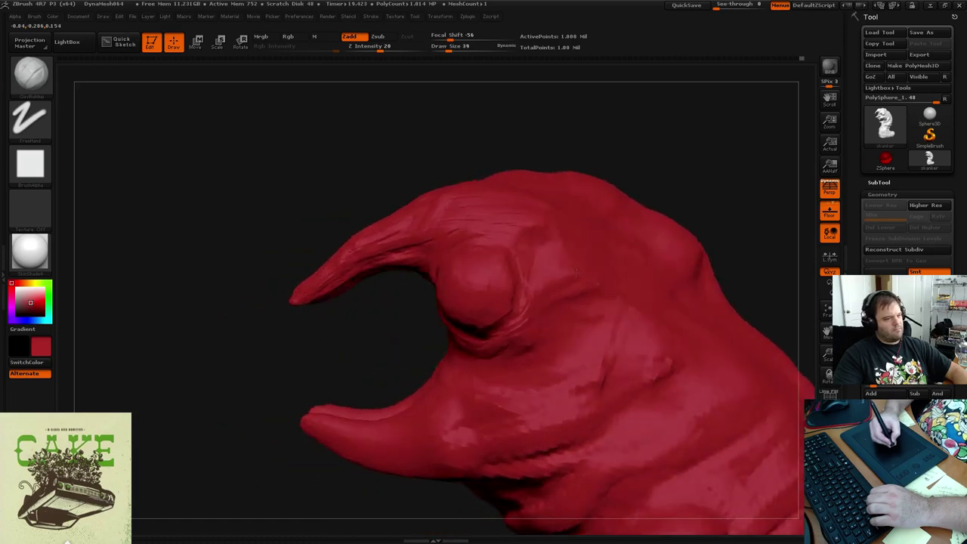
mouse_move(537, 302)
left_mouse_down()
mouse_move(519, 329)
mouse_move(534, 305)
left_mouse_up()
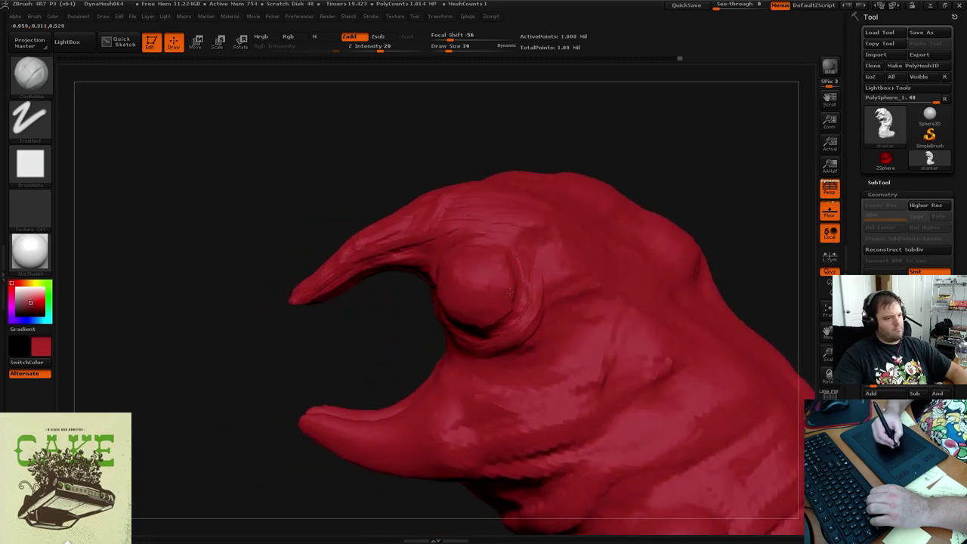
left_click_drag(654, 156, 717, 129)
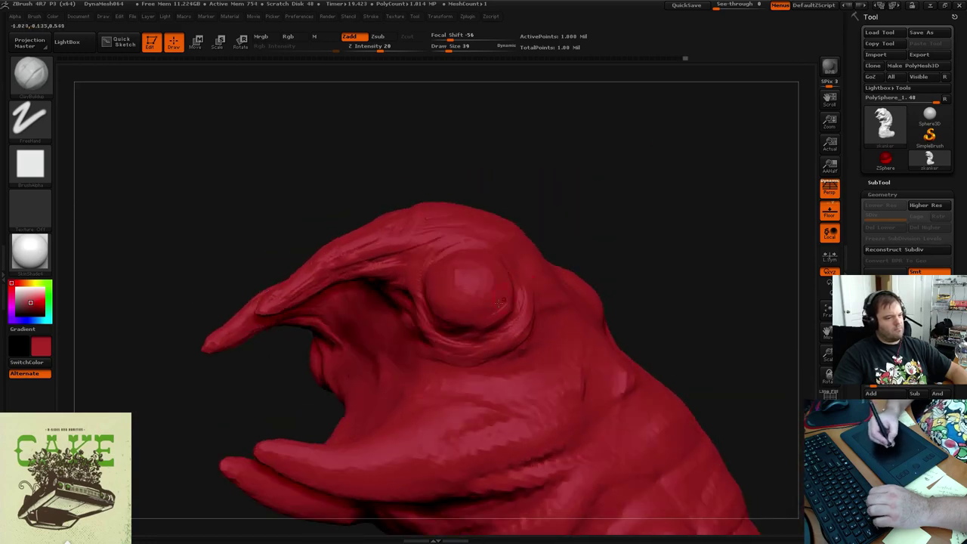
Smooth the eyeball and layer additional thin folds onto the lower and rear eyelid with ClayBuildup
key("shift")
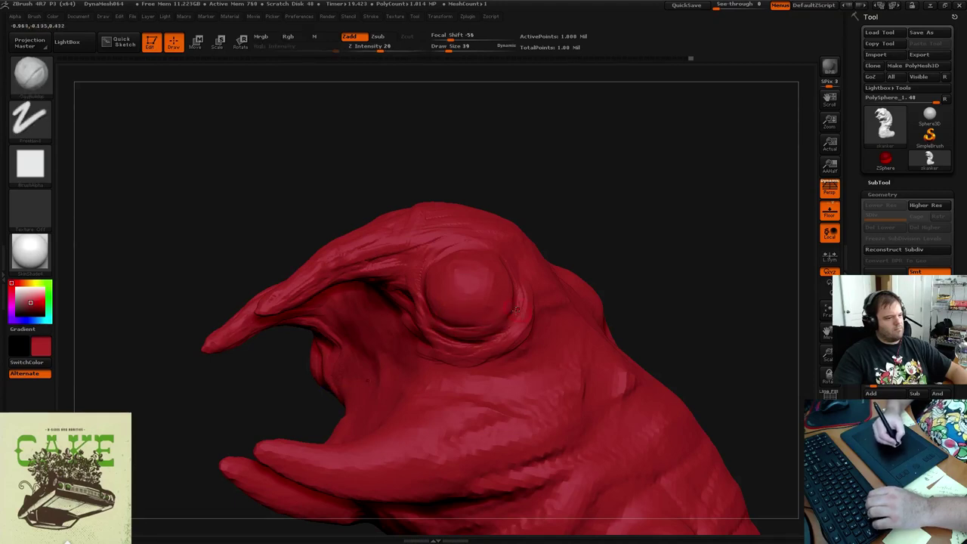
left_click_drag(507, 327, 517, 306)
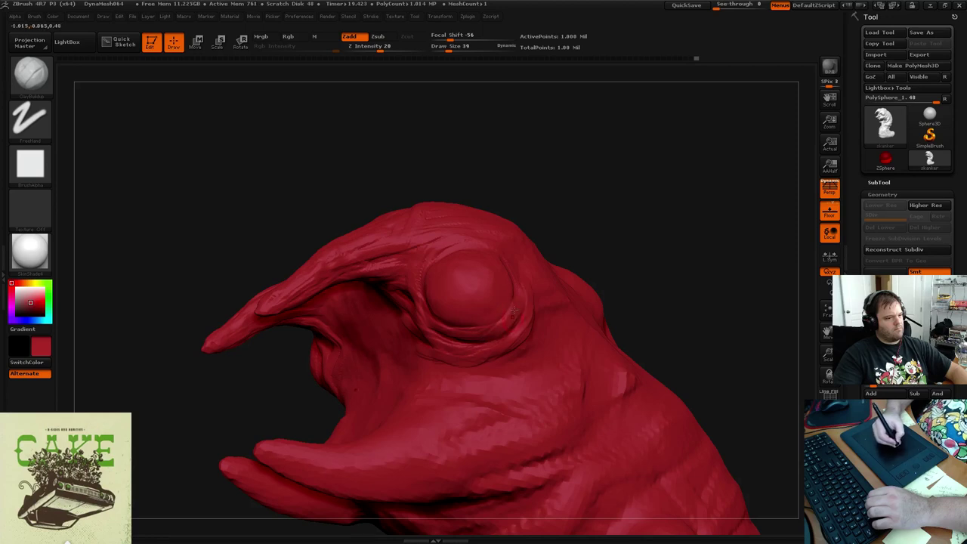
left_click_drag(619, 209, 572, 229)
mouse_move(504, 255)
left_mouse_down()
mouse_move(515, 300)
mouse_move(498, 259)
mouse_move(517, 262)
mouse_move(527, 281)
left_mouse_up()
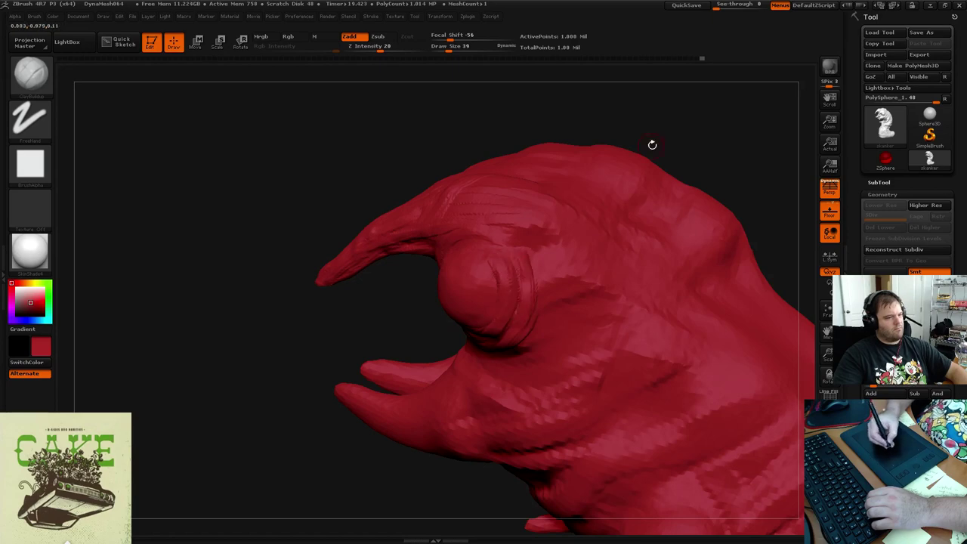
Sculpt wrinkles over the upper eyelid and brow and behind the eye with ClayBuildup, softening the brow and lower lid with Smooth
mouse_move(652, 144)
left_mouse_down()
mouse_move(561, 188)
mouse_move(514, 242)
left_mouse_up()
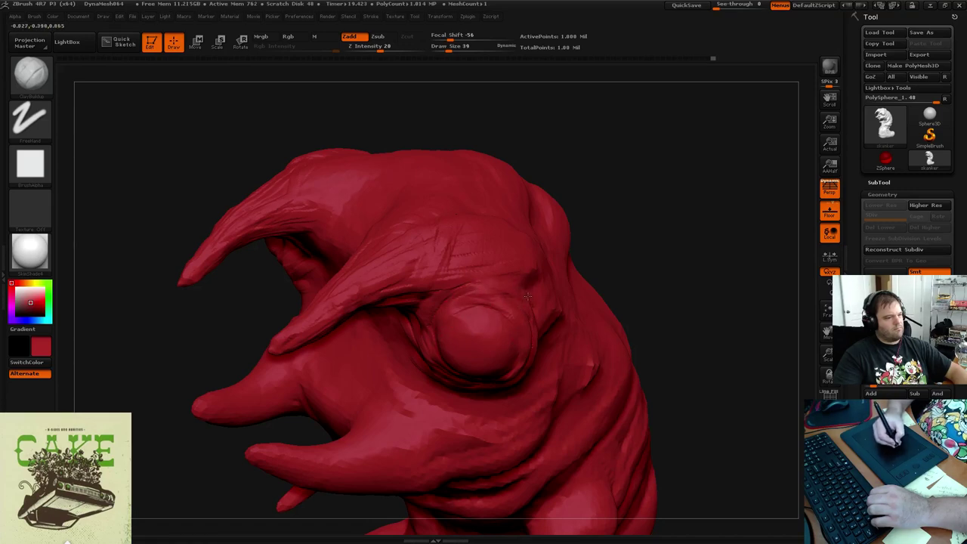
mouse_move(694, 209)
left_mouse_down()
mouse_move(680, 198)
mouse_move(546, 283)
mouse_move(556, 269)
mouse_move(604, 278)
mouse_move(569, 293)
mouse_move(622, 275)
mouse_move(591, 278)
left_mouse_up()
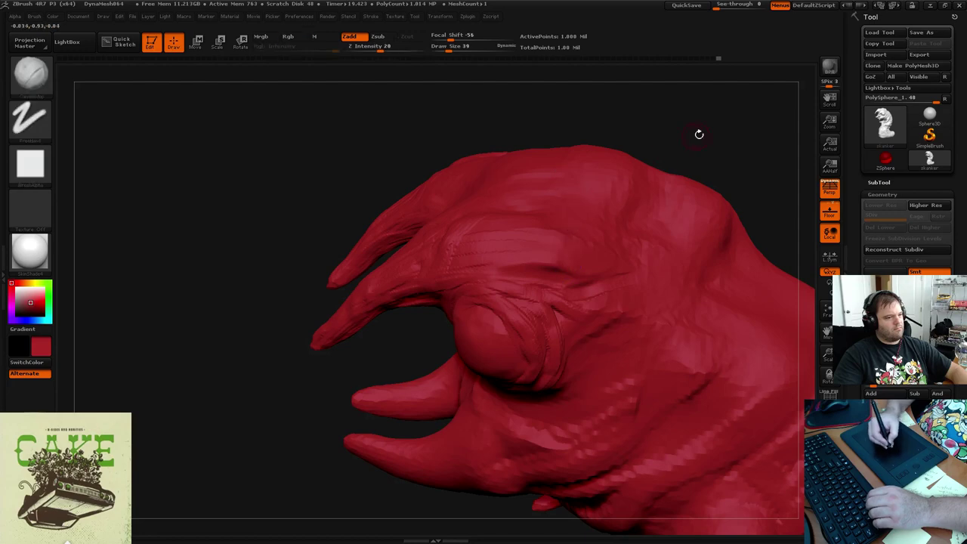
left_click_drag(699, 134, 574, 203)
left_click_drag(550, 275, 485, 266)
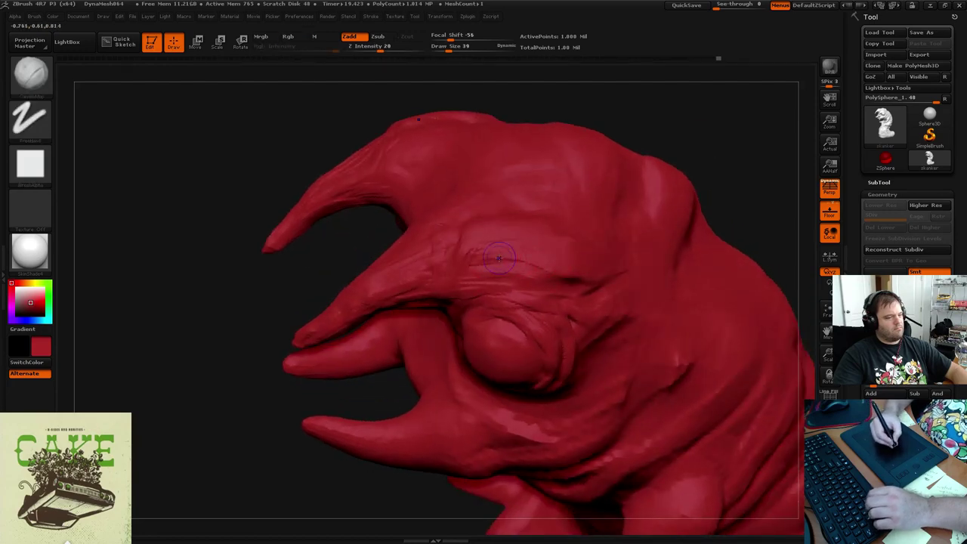
left_click_drag(740, 177, 684, 190)
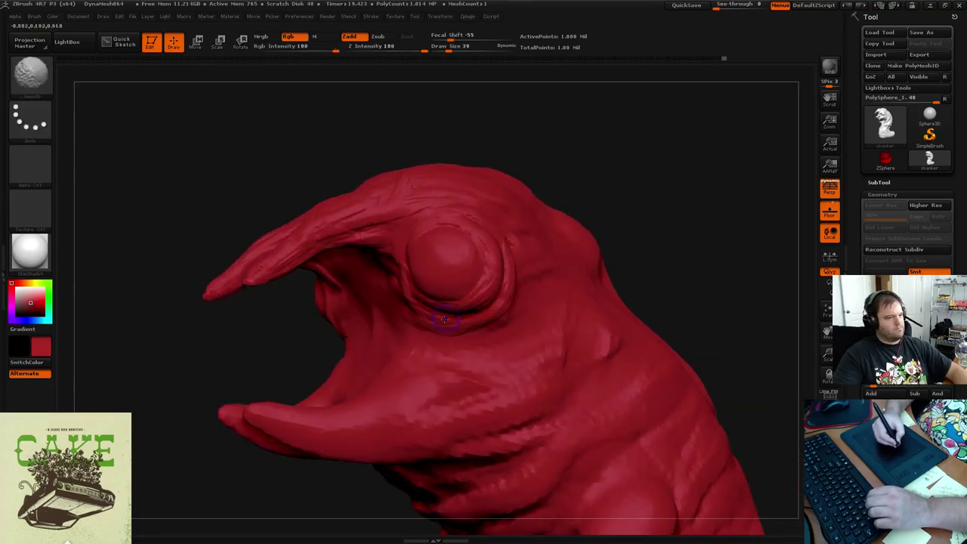
left_click_drag(588, 230, 553, 288)
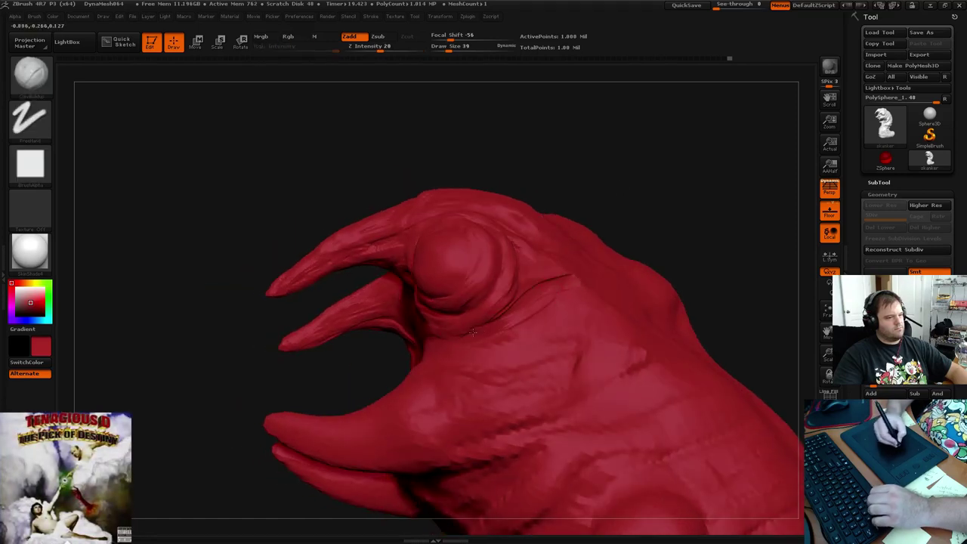
Sculpt wrinkles beneath and behind the eye and long ridges across the cheek at the base of the lower mandible with ClayBuildup
left_click_drag(476, 333, 576, 295)
mouse_move(511, 326)
left_mouse_down()
mouse_move(559, 304)
mouse_move(493, 338)
left_mouse_up()
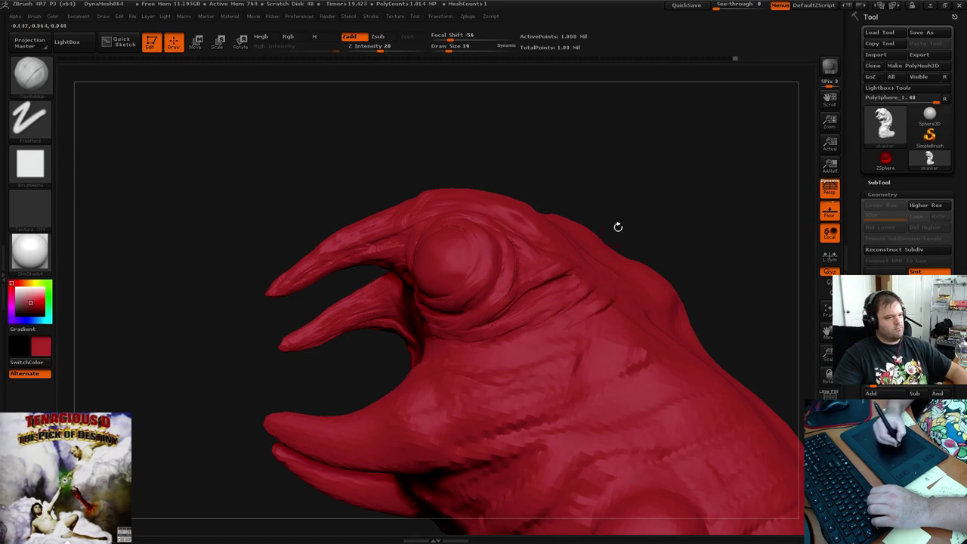
left_click_drag(618, 227, 544, 295)
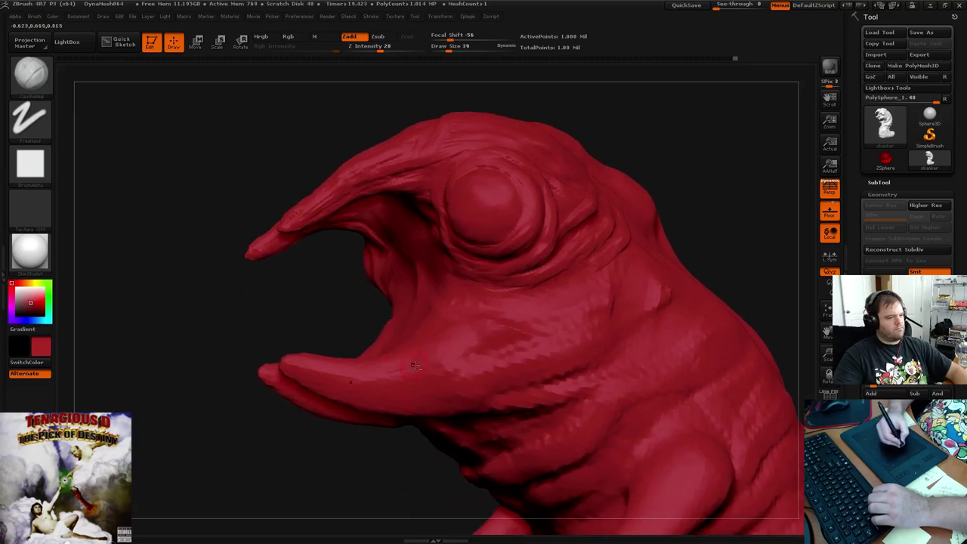
left_click_drag(399, 370, 485, 335)
left_click_drag(463, 377, 540, 332)
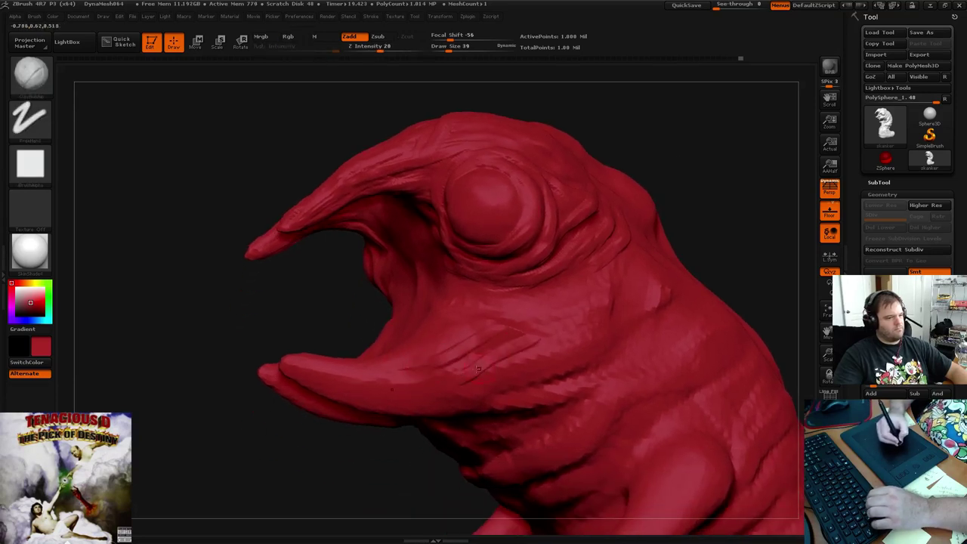
left_click_drag(477, 369, 524, 361)
left_click_drag(706, 216, 636, 265)
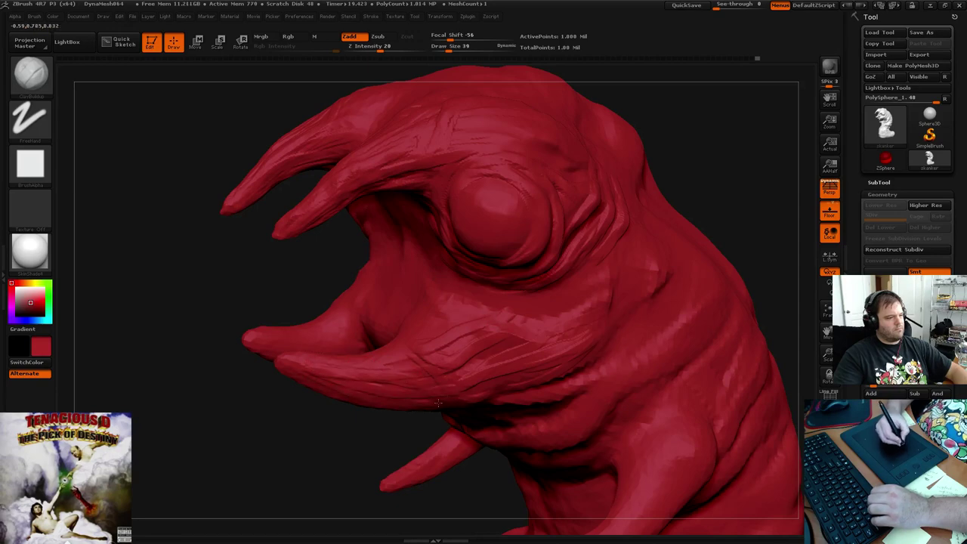
Add small nub-like teeth around the lower, upper and side edges of the mouth and creases on the inner mouth surface with ClayBuildup
left_click_drag(678, 203, 786, 203)
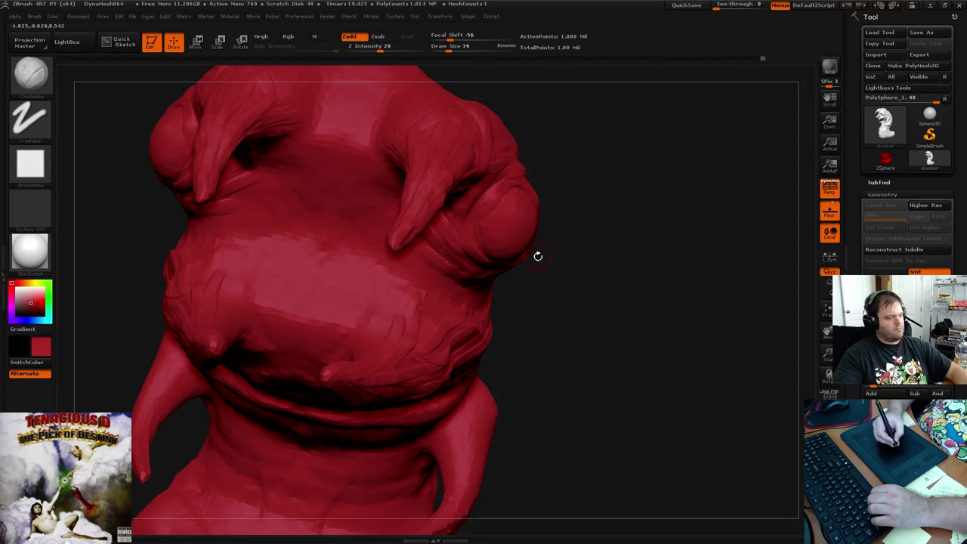
left_click_drag(537, 253, 676, 243)
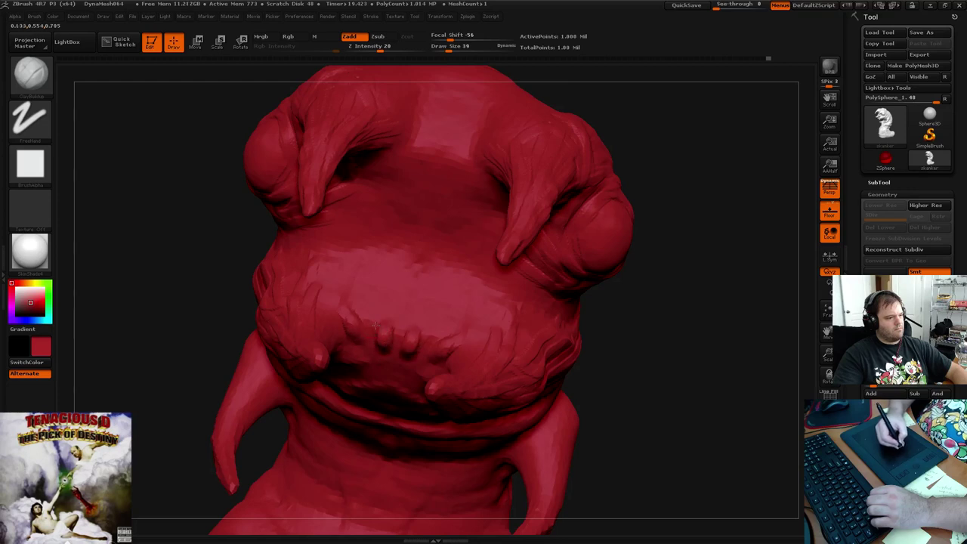
mouse_move(379, 316)
left_mouse_down()
mouse_move(398, 305)
mouse_move(408, 314)
mouse_move(434, 265)
mouse_move(382, 261)
mouse_move(374, 249)
left_mouse_up()
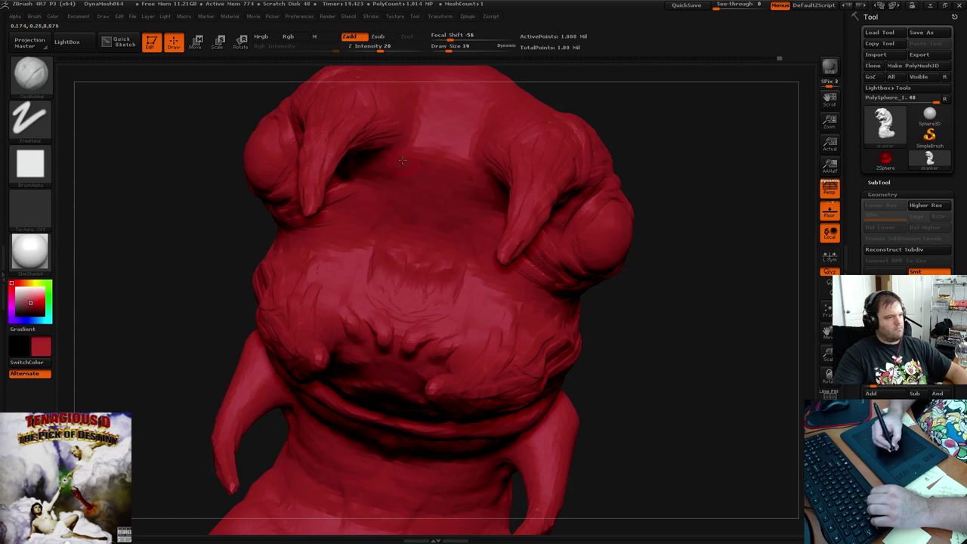
mouse_move(407, 181)
left_mouse_down()
mouse_move(408, 157)
mouse_move(431, 176)
left_mouse_up()
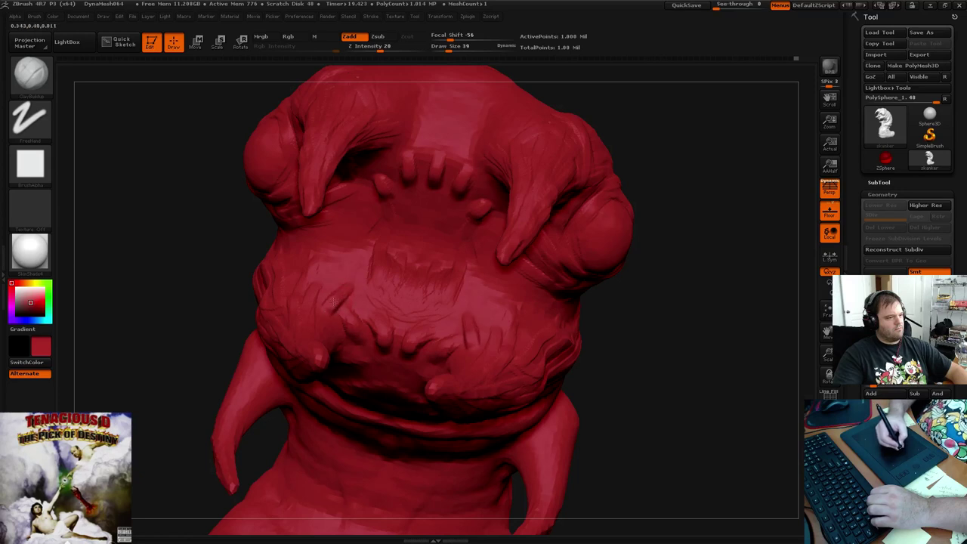
left_click_drag(370, 275, 326, 259)
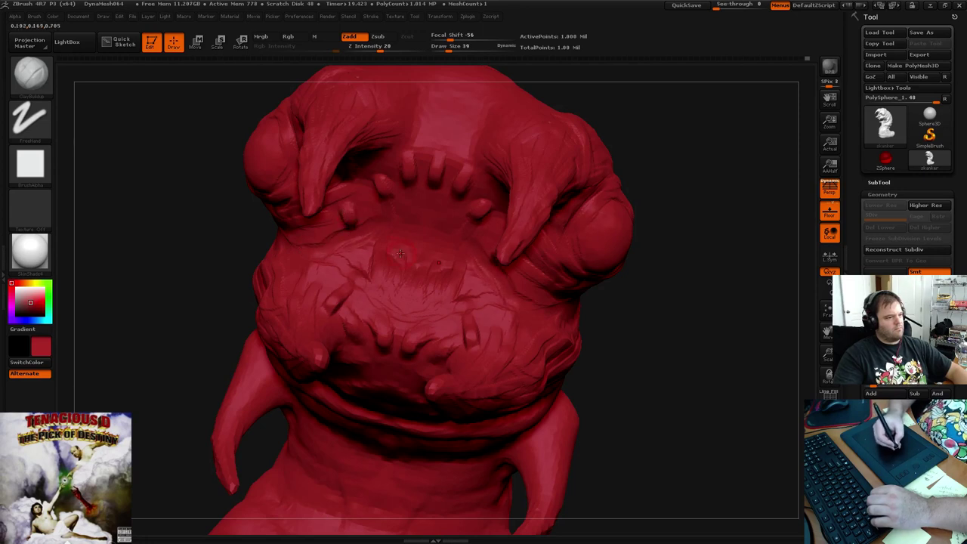
Smooth the centre of the mouth into a soft hollow and build vertical gum ridges above the upper teeth
mouse_move(357, 244)
left_mouse_down()
mouse_move(400, 204)
mouse_move(433, 207)
mouse_move(397, 230)
mouse_move(408, 257)
mouse_move(381, 268)
mouse_move(400, 256)
mouse_move(410, 268)
left_mouse_up()
mouse_move(443, 222)
left_mouse_down("shift")
mouse_move(401, 216)
mouse_move(424, 235)
left_mouse_up("shift")
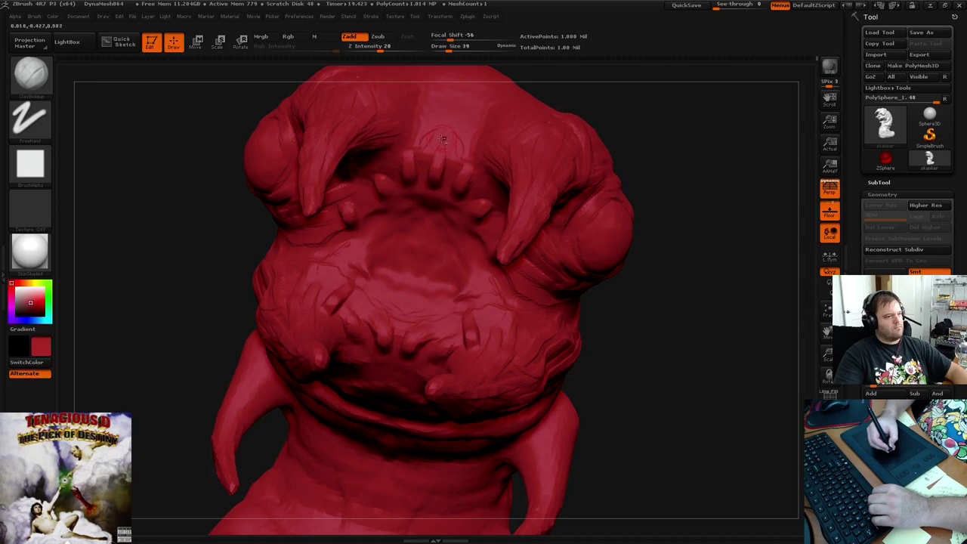
left_click_drag(445, 121, 437, 158)
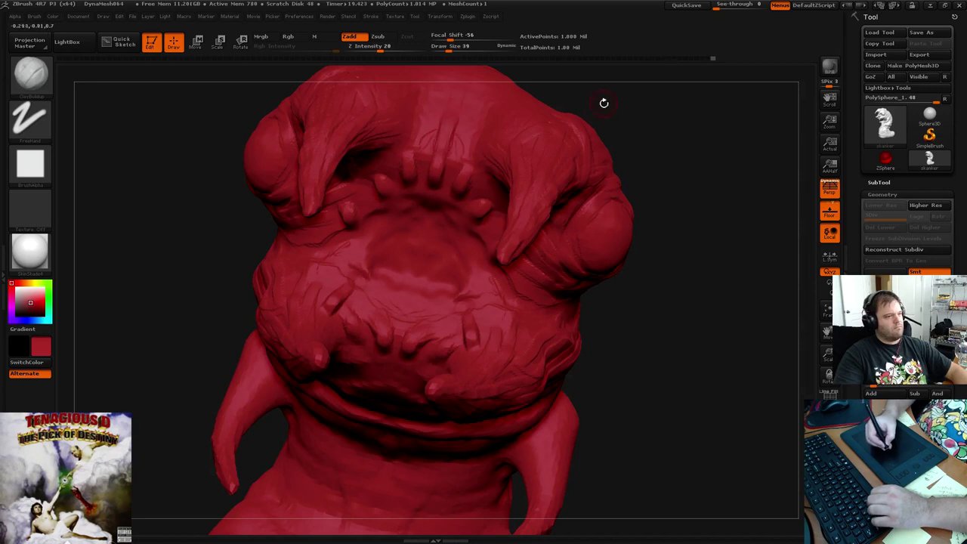
Sculpt fine wrinkles over the top of the head behind the upper mandibles with ClayBuildup, softening them with Smooth
mouse_move(596, 99)
left_mouse_down()
mouse_move(583, 209)
mouse_move(464, 289)
left_mouse_up()
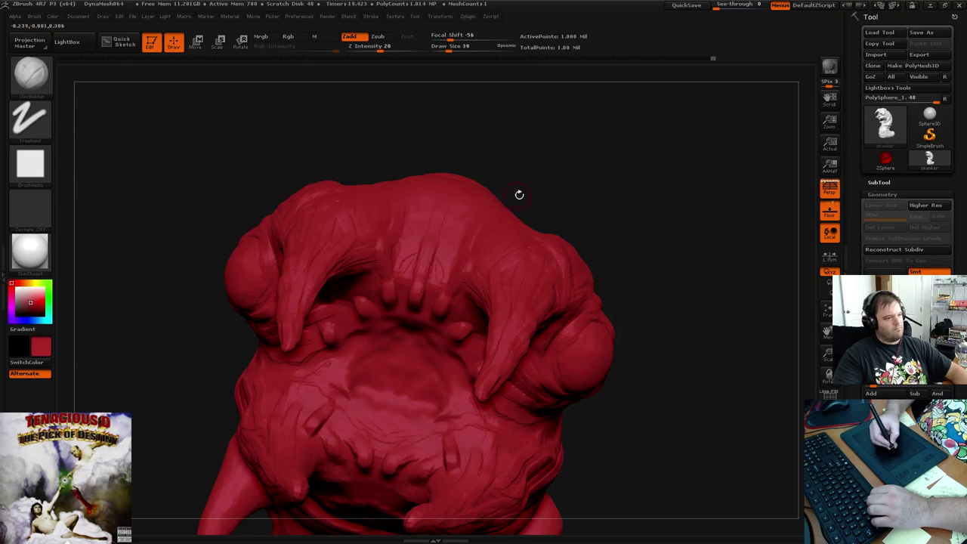
left_click_drag(518, 194, 459, 217)
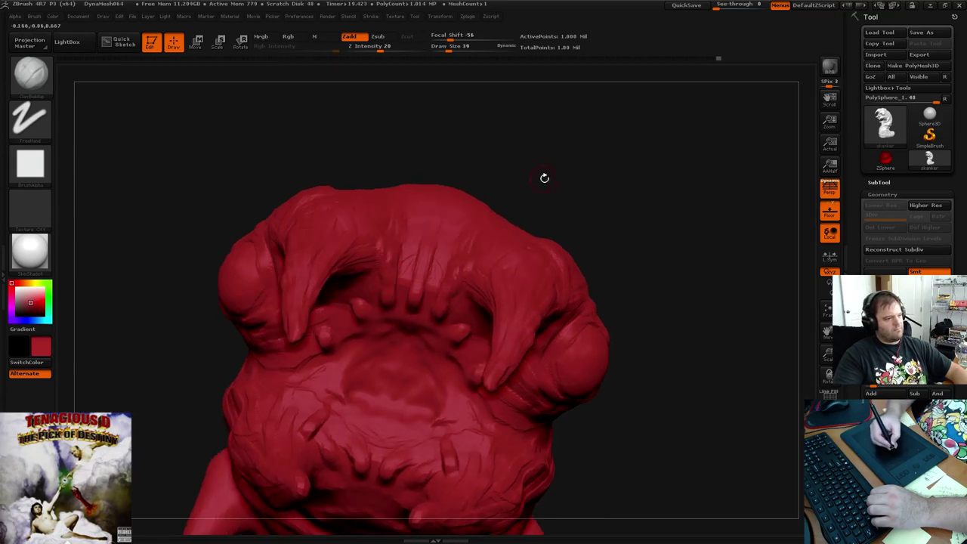
mouse_move(544, 177)
left_mouse_down()
mouse_move(574, 180)
mouse_move(533, 185)
mouse_move(526, 212)
mouse_move(496, 181)
left_mouse_up()
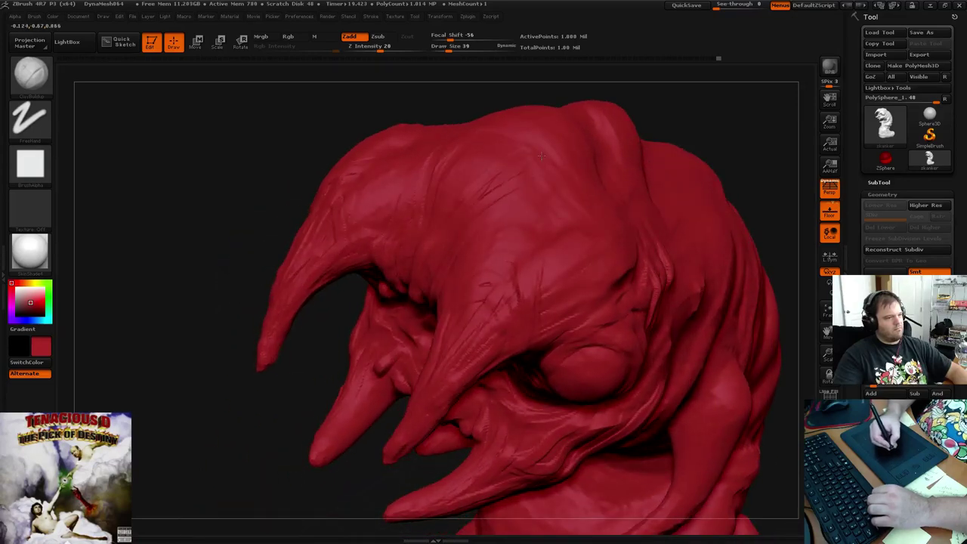
key("shift")
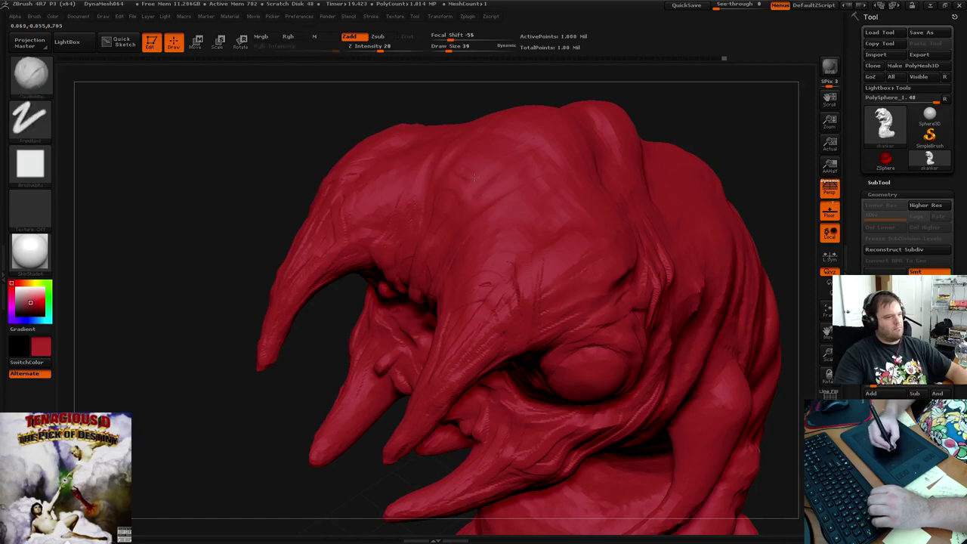
key("shift")
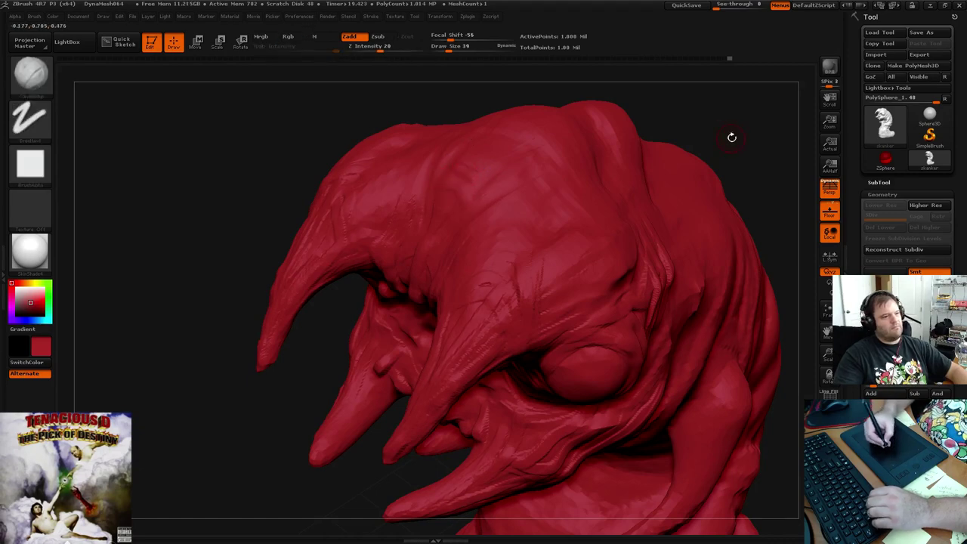
Sculpt curved, ring-like folds around the throat area in the middle of the mouth with ClayBuildup
mouse_move(732, 136)
left_mouse_down()
mouse_move(667, 111)
mouse_move(610, 177)
mouse_move(599, 157)
mouse_move(654, 171)
mouse_move(687, 153)
mouse_move(657, 165)
mouse_move(672, 186)
left_mouse_up()
key("shift")
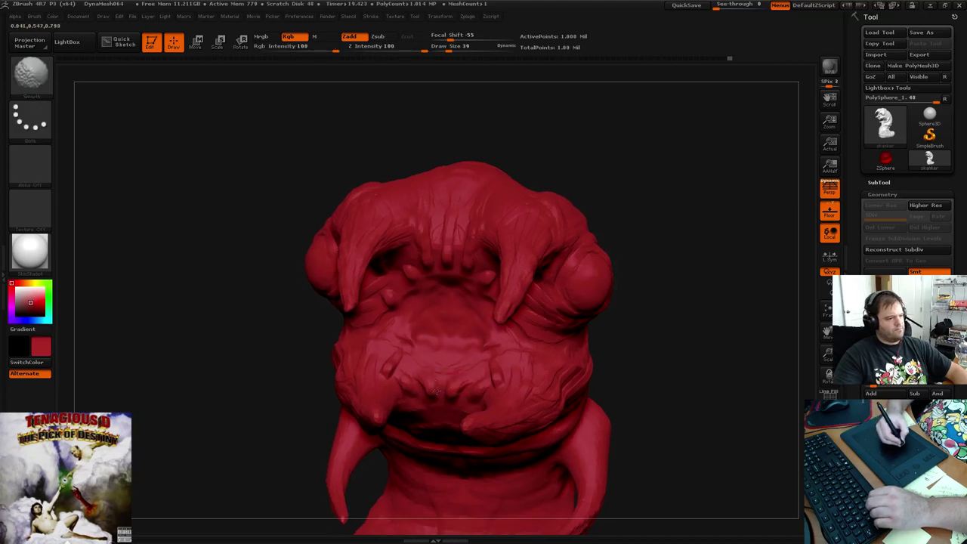
left_click_drag(643, 246, 684, 242)
mouse_move(436, 319)
left_mouse_down()
mouse_move(432, 331)
mouse_move(449, 337)
mouse_move(400, 328)
mouse_move(396, 317)
mouse_move(383, 330)
mouse_move(424, 346)
mouse_move(417, 320)
mouse_move(447, 334)
mouse_move(439, 299)
mouse_move(453, 296)
mouse_move(408, 325)
mouse_move(453, 321)
mouse_move(462, 330)
mouse_move(425, 334)
mouse_move(443, 339)
mouse_move(437, 362)
mouse_move(453, 367)
mouse_move(498, 343)
mouse_move(485, 323)
mouse_move(504, 333)
mouse_move(494, 301)
mouse_move(475, 298)
left_mouse_up()
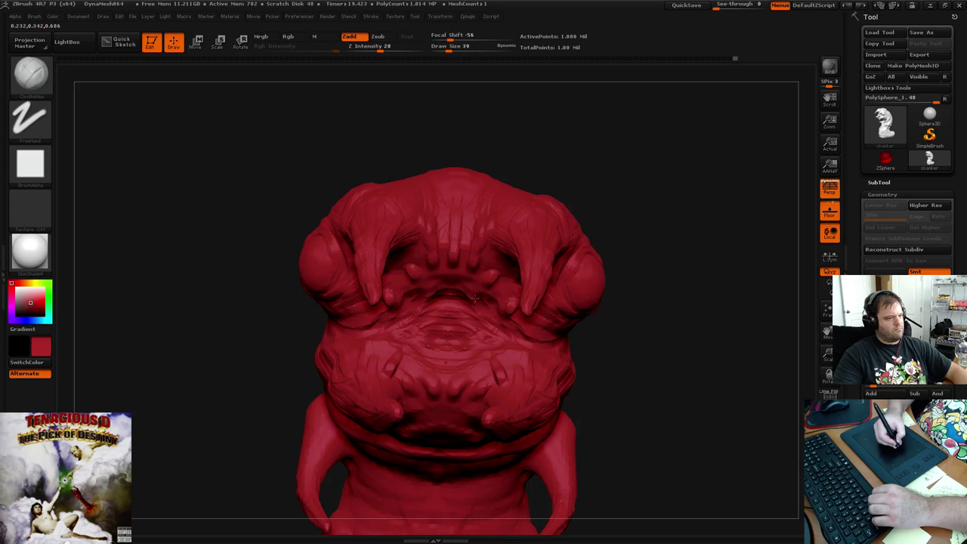
Smooth the folds below the upper teeth and across the throat, and resculpt concentric rings around the throat's centre
key("shift")
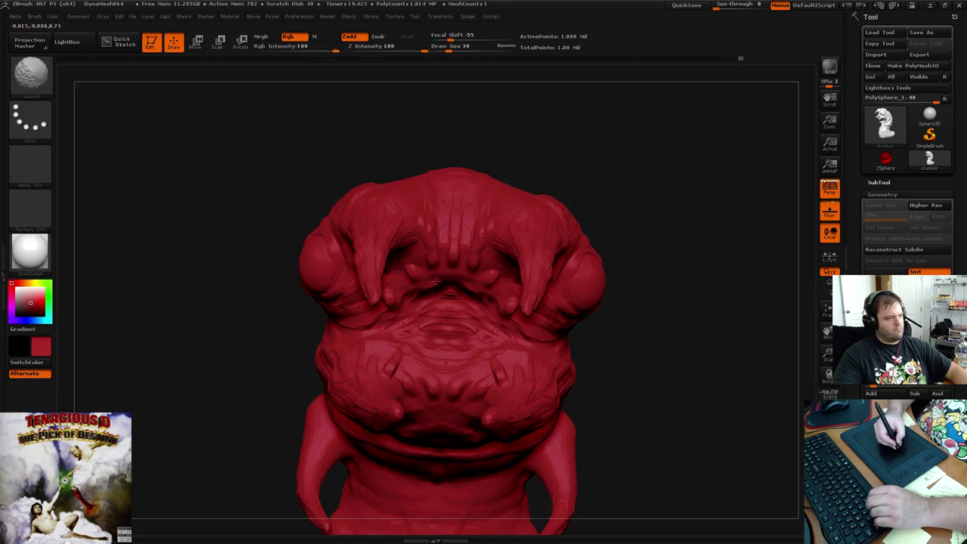
mouse_move(427, 290)
left_mouse_down("shift")
mouse_move(447, 308)
mouse_move(453, 286)
left_mouse_up("shift")
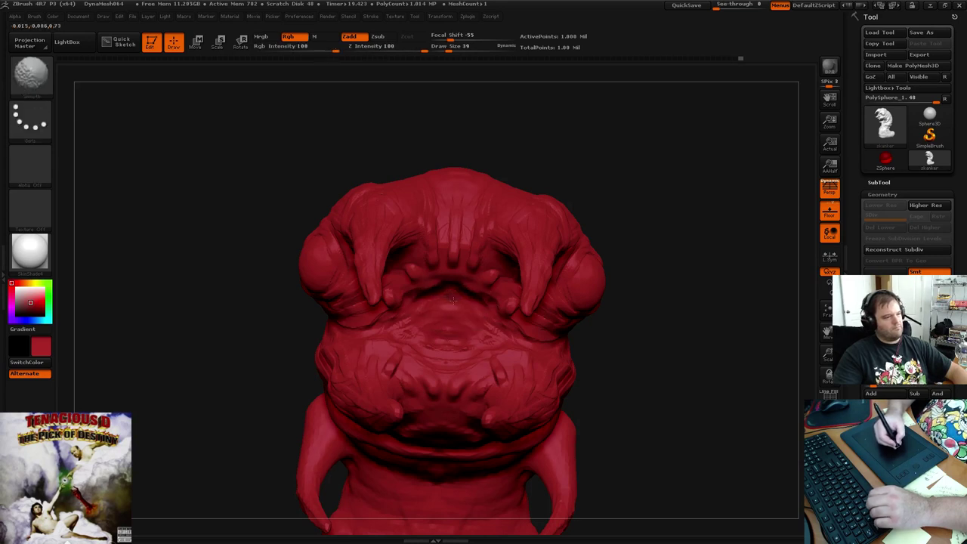
left_click_drag(448, 337, 399, 328, "shift")
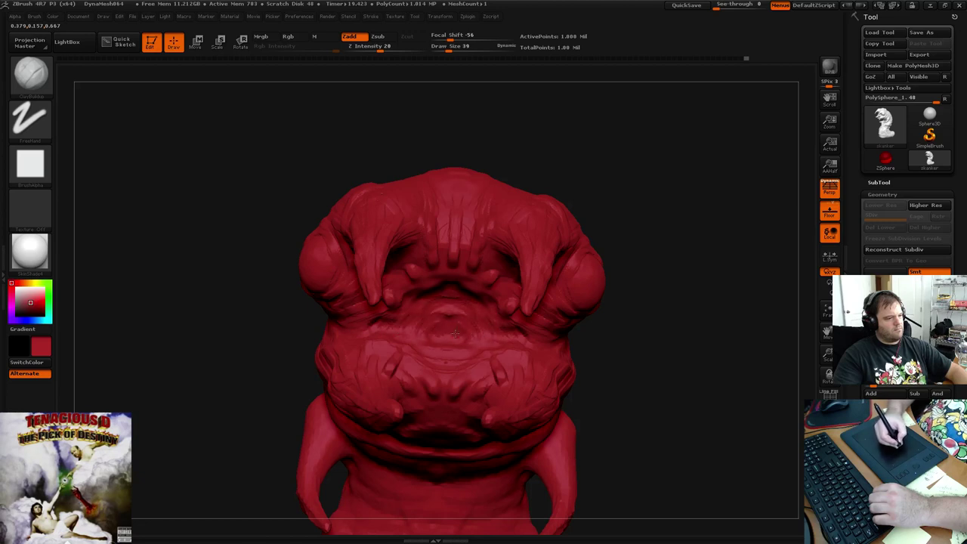
mouse_move(451, 311)
left_mouse_down()
mouse_move(475, 330)
mouse_move(476, 345)
left_mouse_up()
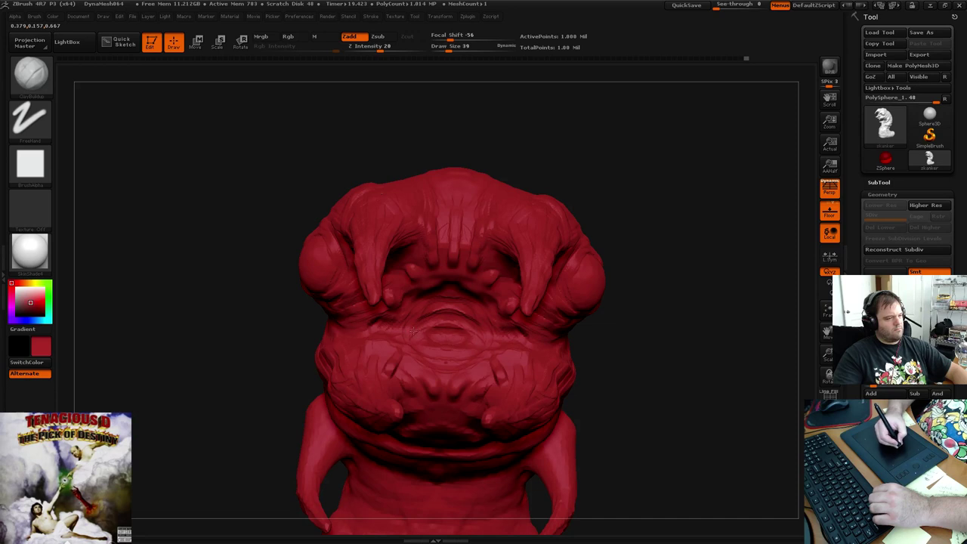
key("shift")
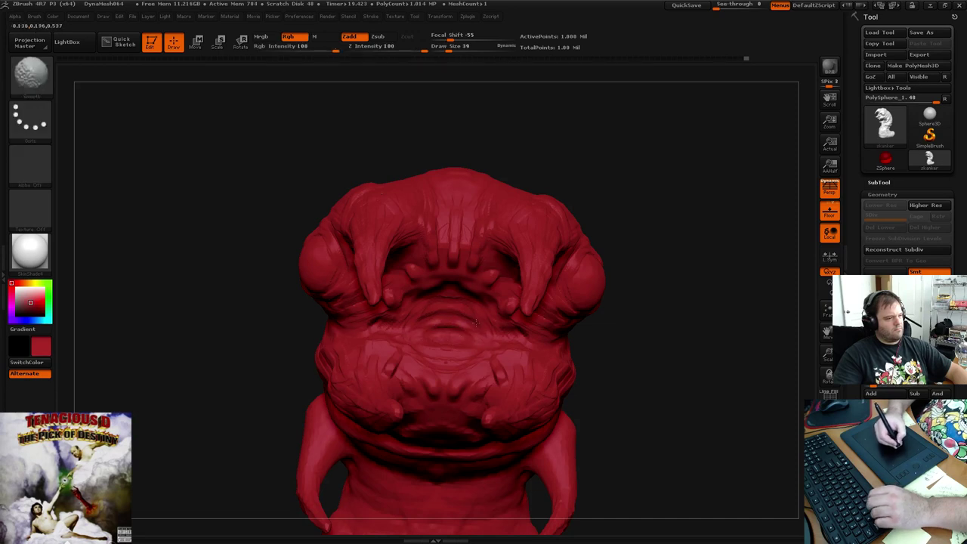
Refine the inner mouth walls and upper mandible undersides, and sculpt folds around the eyelids with ClayBuildup
mouse_move(684, 234)
left_mouse_down()
mouse_move(673, 219)
mouse_move(642, 222)
mouse_move(673, 190)
left_mouse_up()
key("shift")
key("shift")
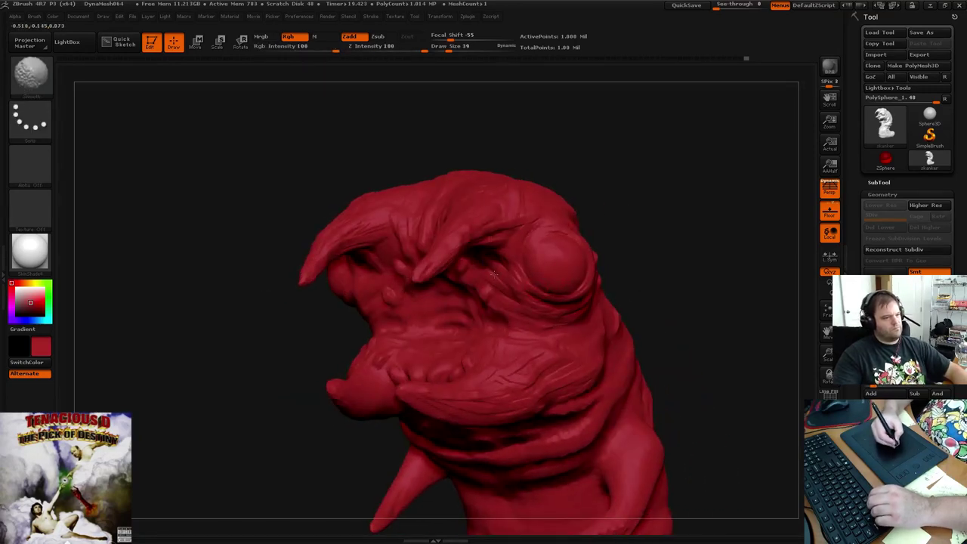
mouse_move(643, 203)
left_mouse_down()
mouse_move(615, 199)
mouse_move(619, 178)
left_mouse_up()
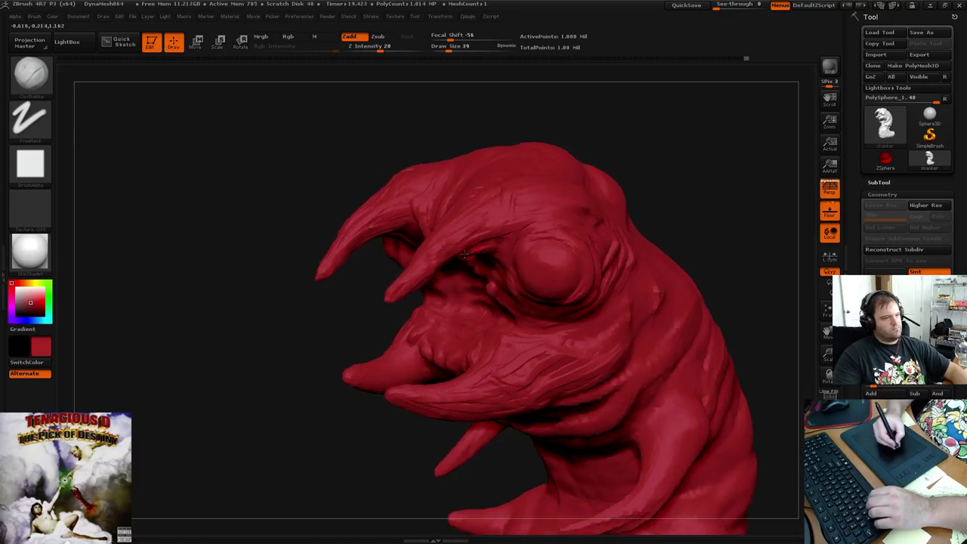
left_click_drag(658, 161, 676, 105)
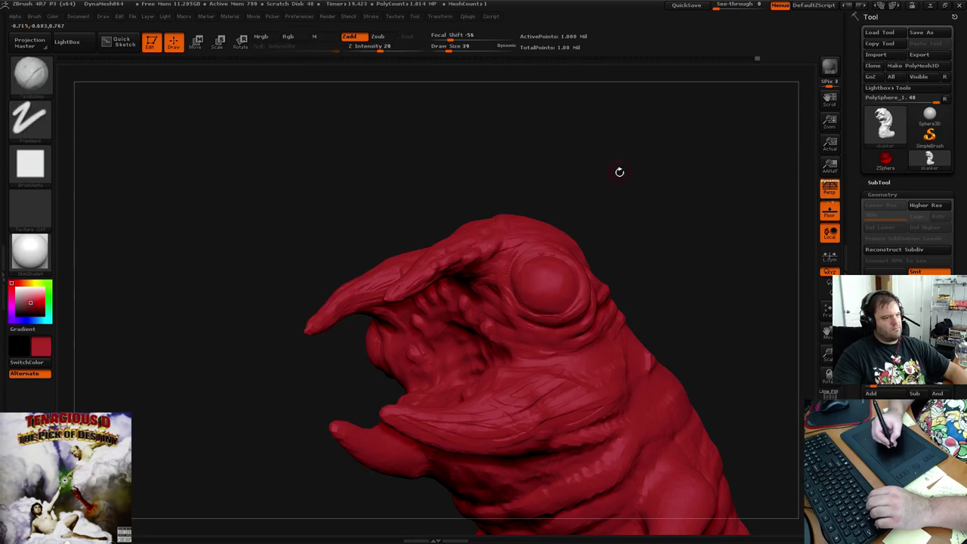
left_click_drag(619, 171, 515, 243)
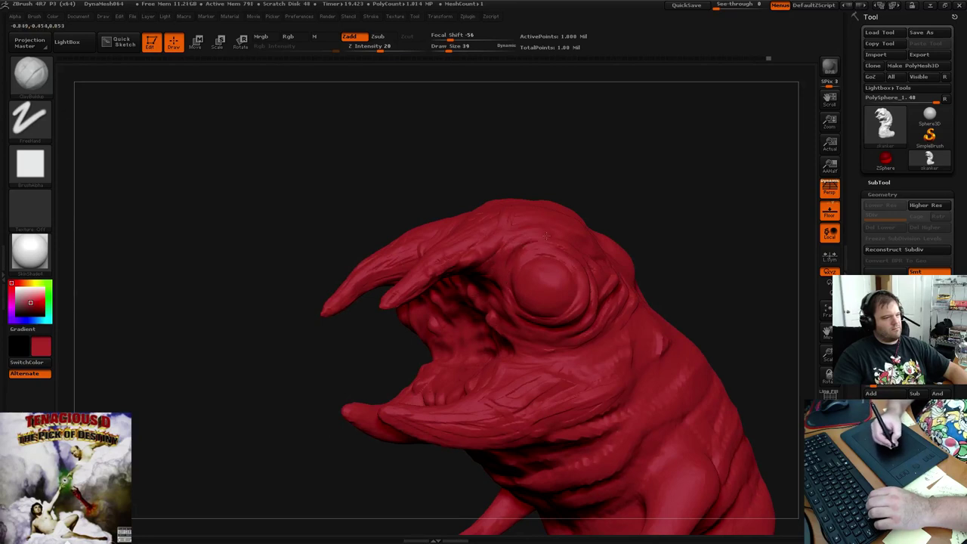
mouse_move(647, 198)
left_mouse_down()
mouse_move(675, 209)
mouse_move(680, 182)
left_mouse_up()
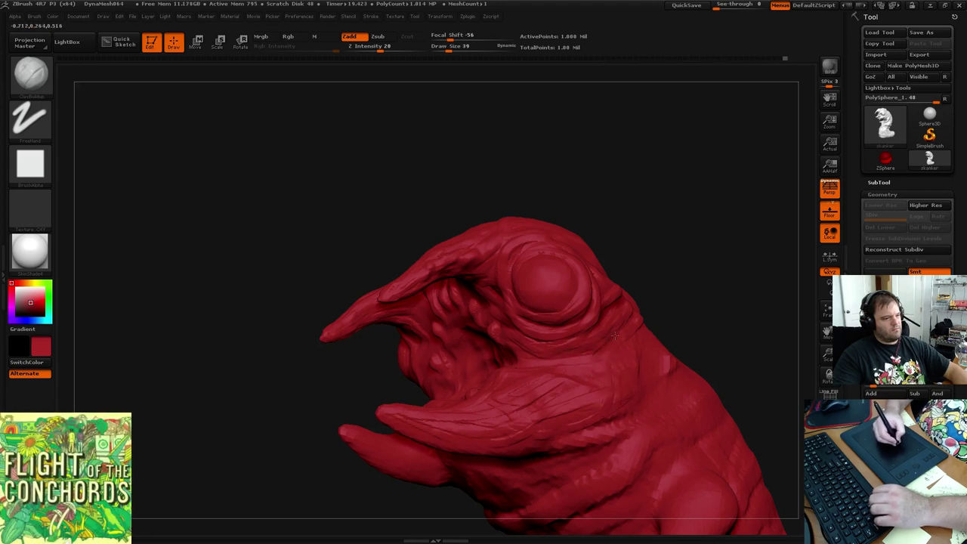
Sculpt lengthwise ridges along the front claw and wrinkles around its base with ClayBuildup
mouse_move(686, 237)
left_mouse_down()
mouse_move(697, 225)
mouse_move(619, 194)
mouse_move(657, 272)
mouse_move(628, 200)
mouse_move(689, 213)
mouse_move(694, 230)
mouse_move(617, 217)
left_mouse_up()
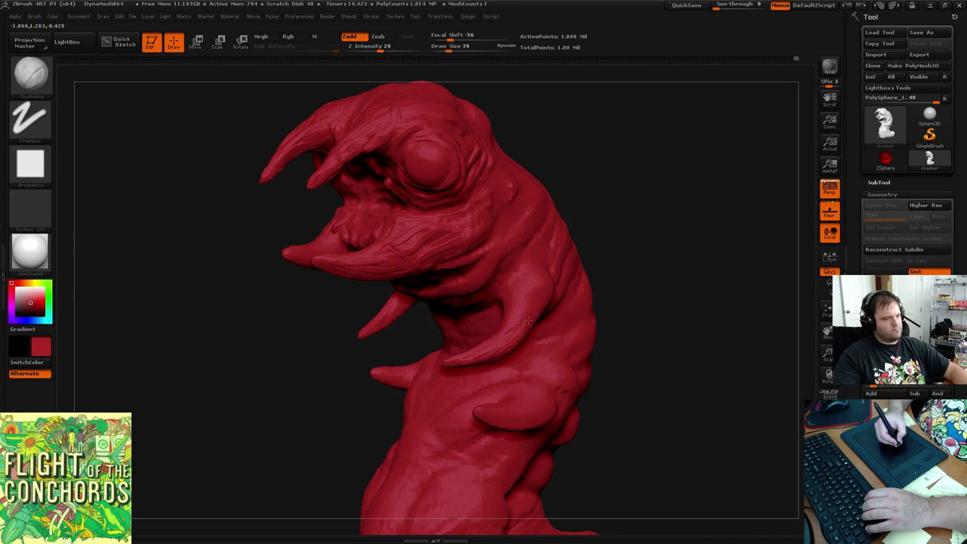
left_click_drag(704, 205, 656, 205)
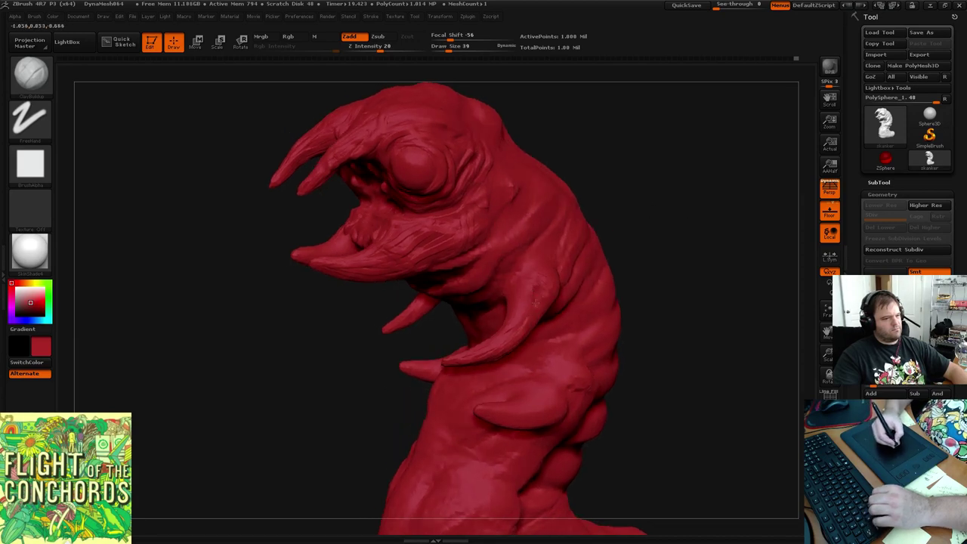
left_click_drag(644, 213, 559, 251)
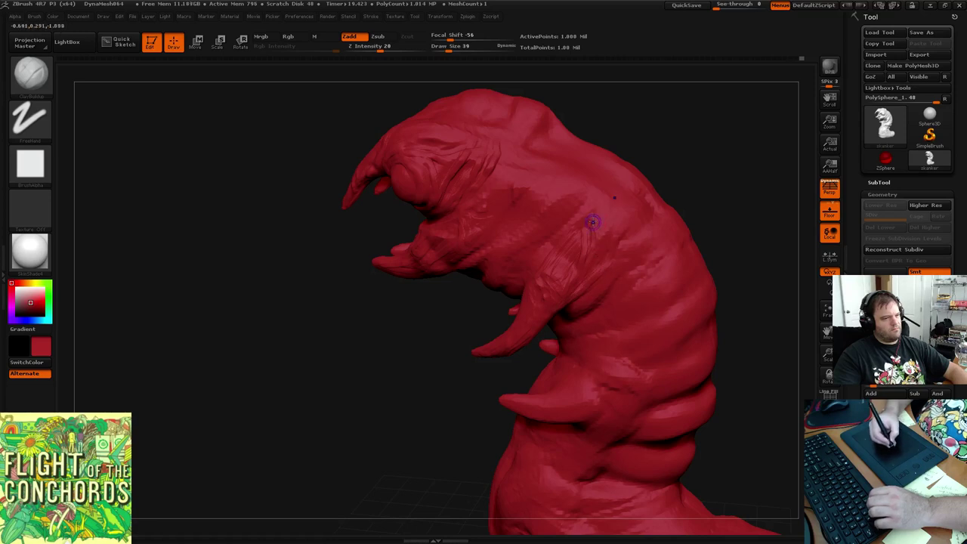
Sculpt flowing wrinkles and folds over the neck between the head and front claw with ClayBuildup, softening them with Smooth
left_click_drag(667, 166, 578, 219)
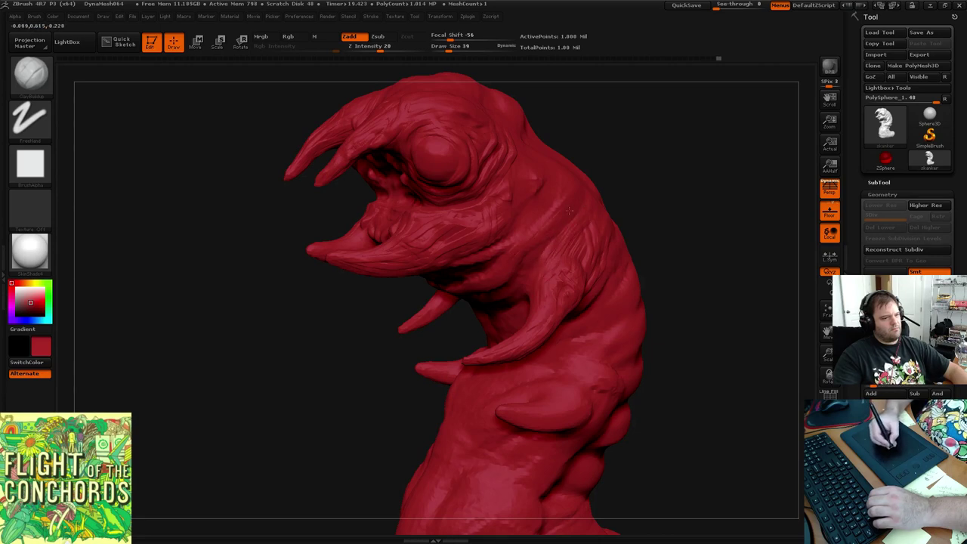
key("shift")
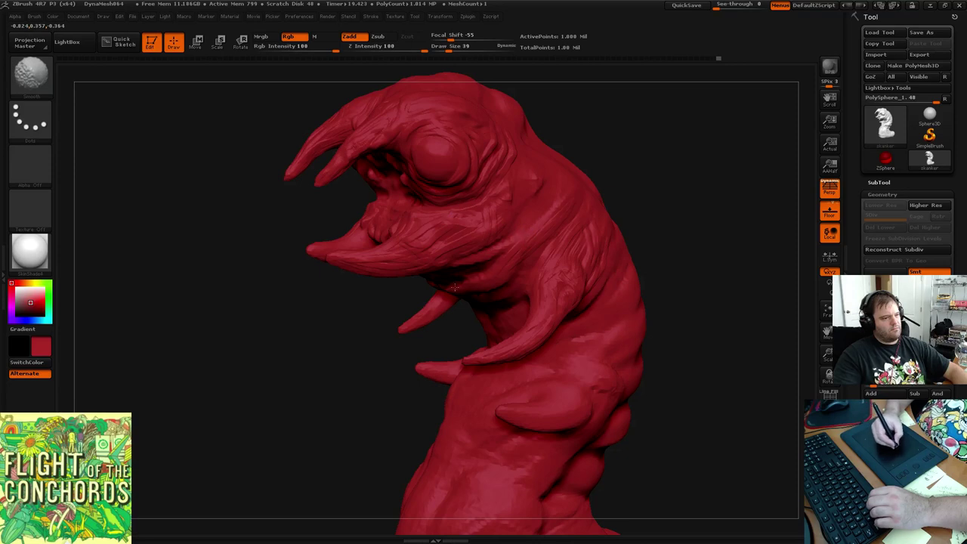
right_click_drag(531, 245, 495, 257)
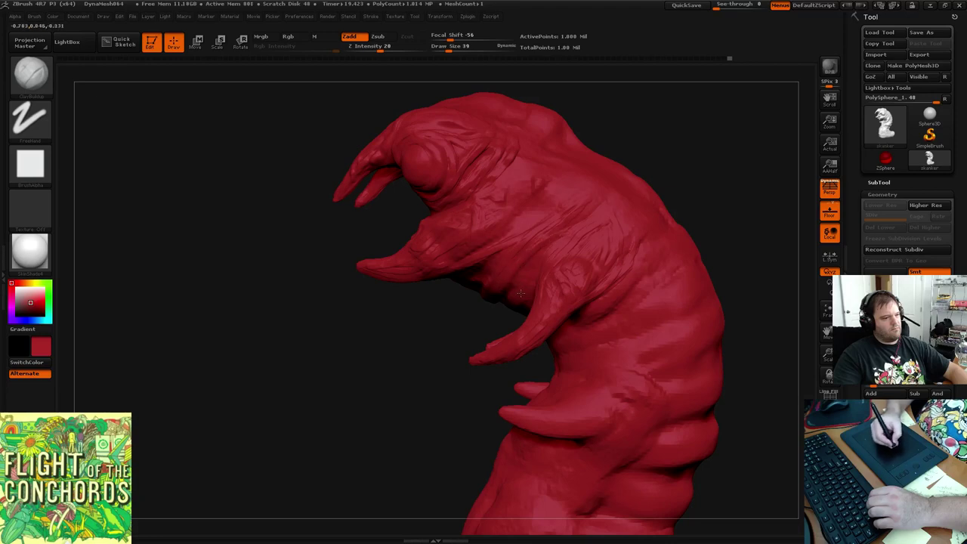
mouse_move(712, 155)
left_mouse_down()
mouse_move(728, 151)
mouse_move(698, 164)
left_mouse_up()
right_click_drag(698, 165, 679, 170)
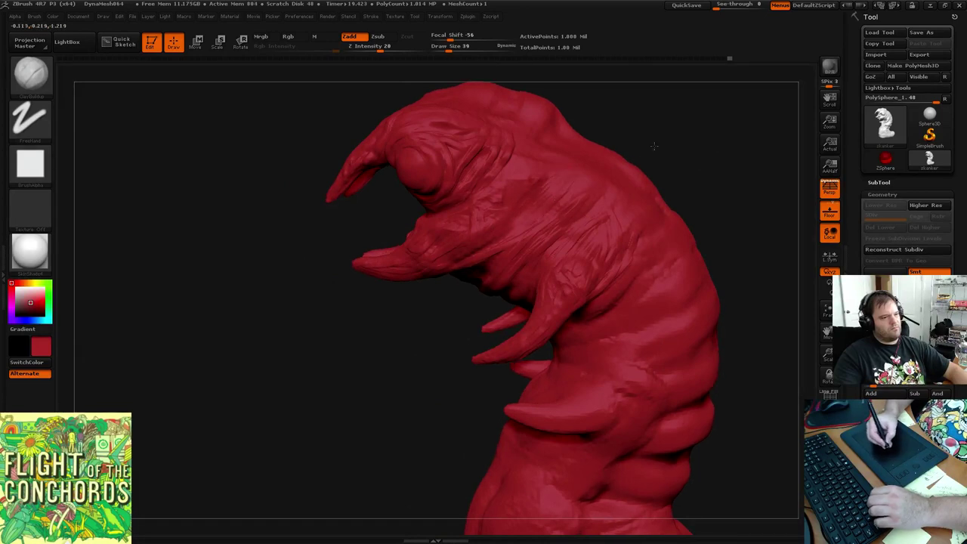
Extend the wrinkles across the neck behind the front claw with ClayBuildup, softening them with Smooth
left_click_drag(654, 147, 588, 177)
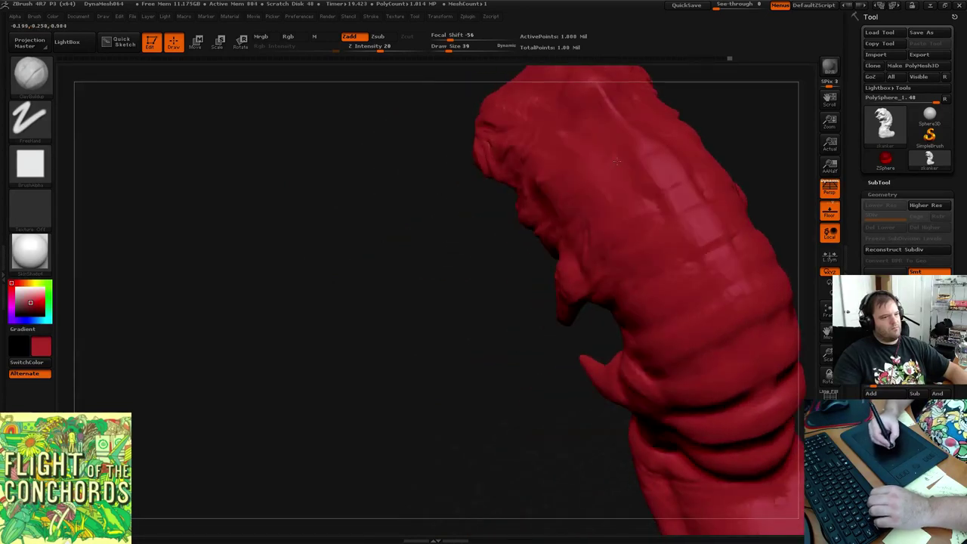
right_click_drag(616, 161, 614, 157)
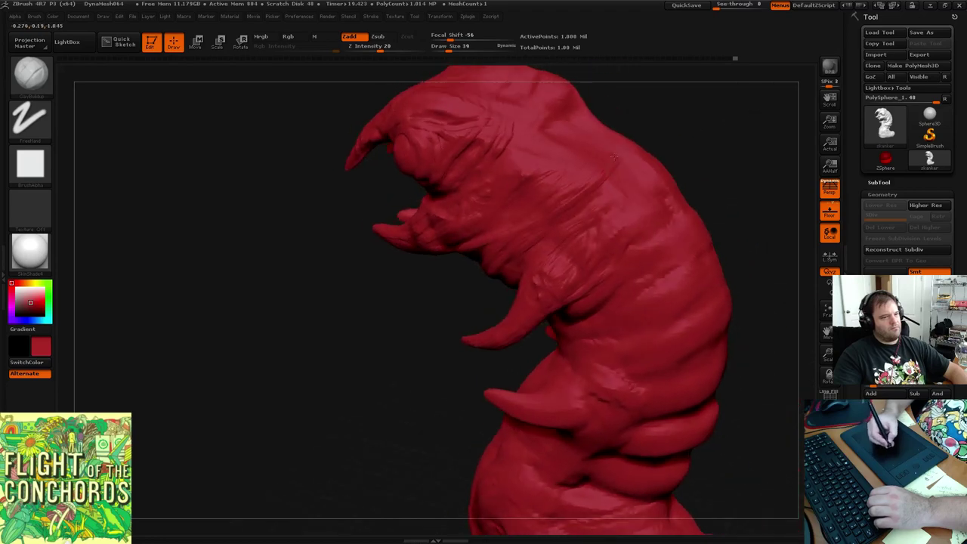
left_click_drag(703, 135, 727, 126)
key("shift")
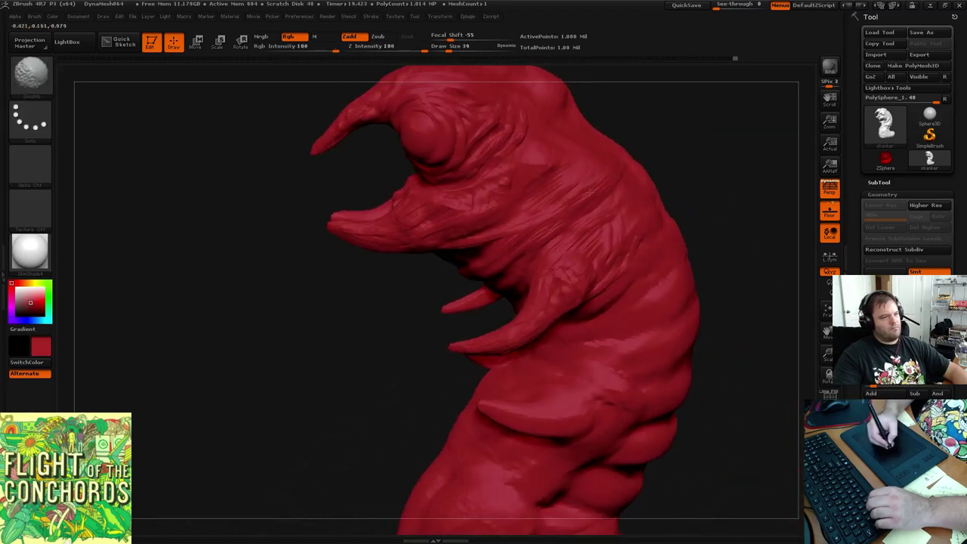
Sculpt overlapping folds across the throat below the lower mandibles with ClayBuildup, blending them with Smooth toward the front claw
mouse_move(487, 135)
right_mouse_down()
mouse_move(706, 141)
mouse_move(664, 151)
mouse_move(529, 230)
right_mouse_up()
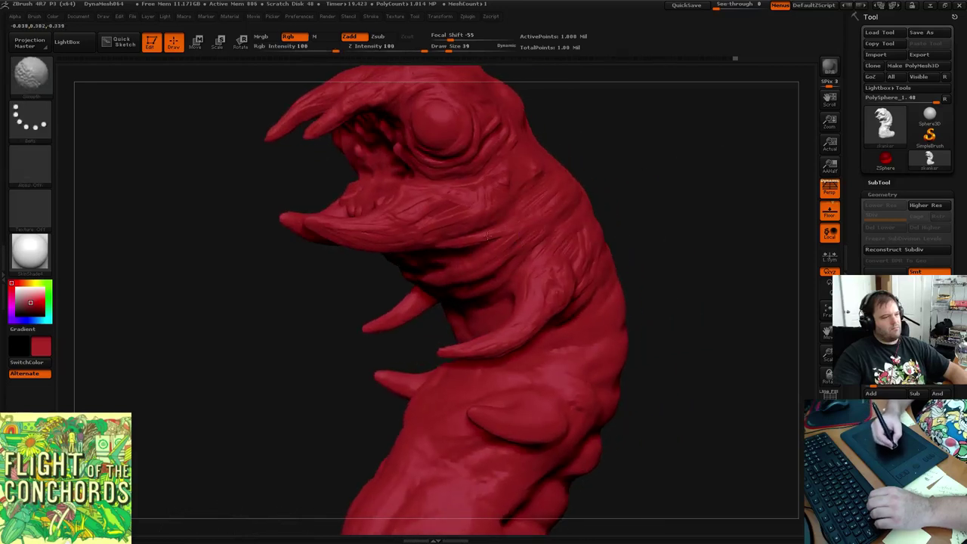
key("shift")
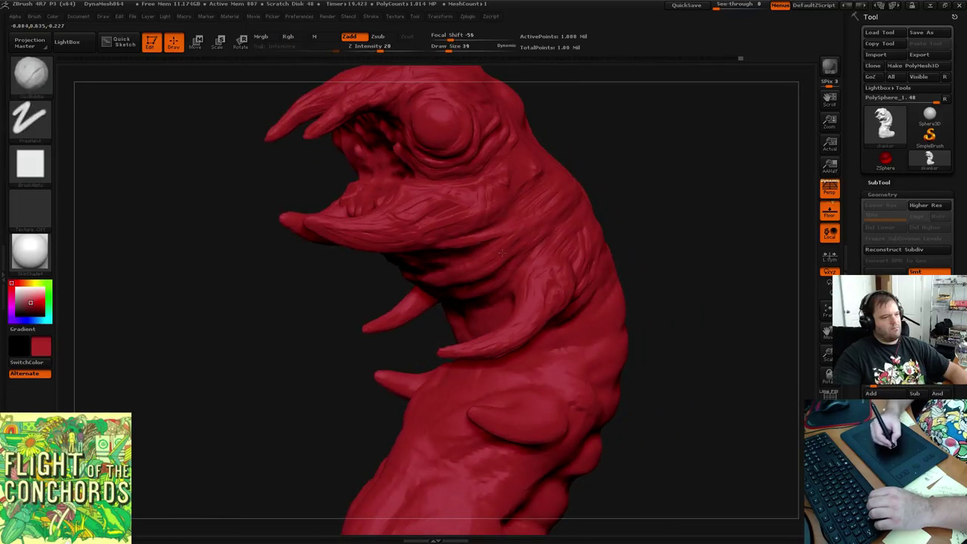
right_click_drag(580, 198, 587, 173)
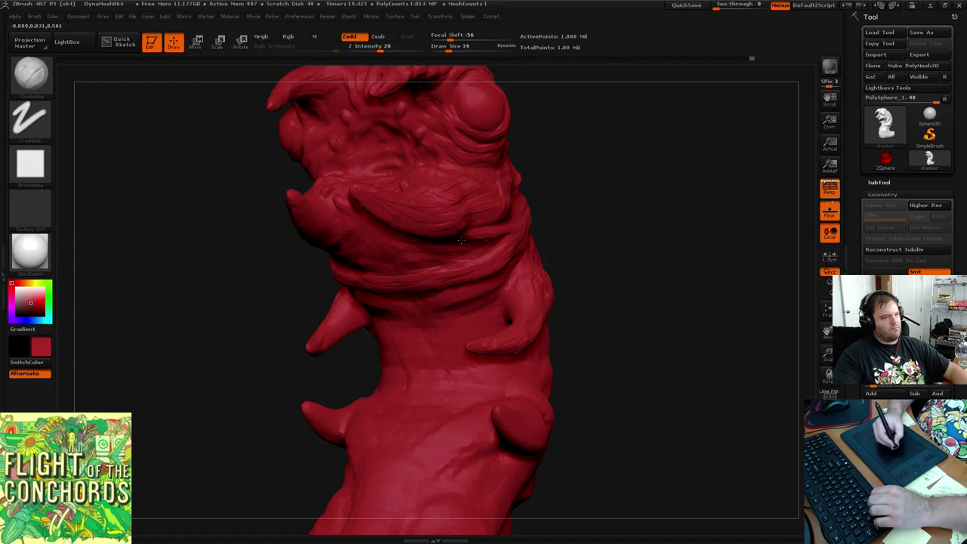
left_click_drag(461, 240, 381, 244)
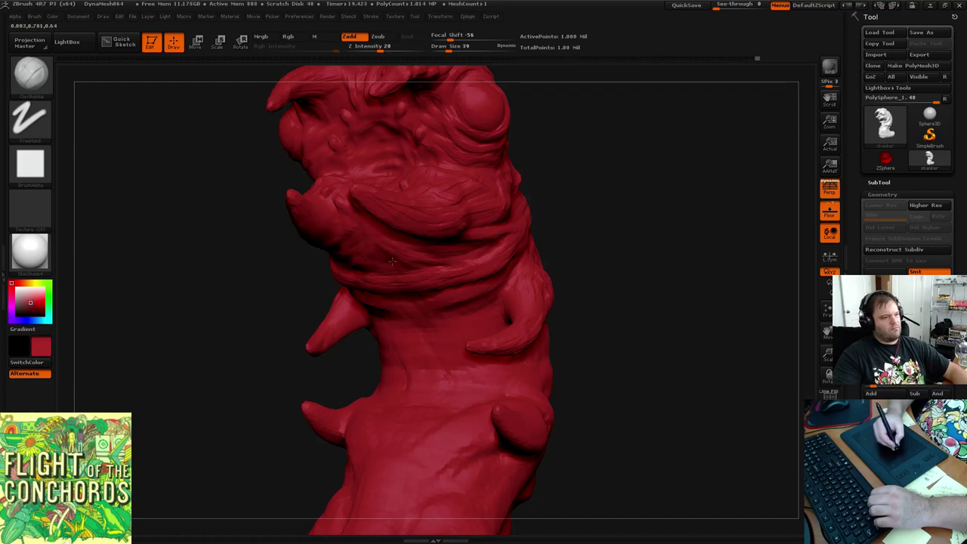
key("shift")
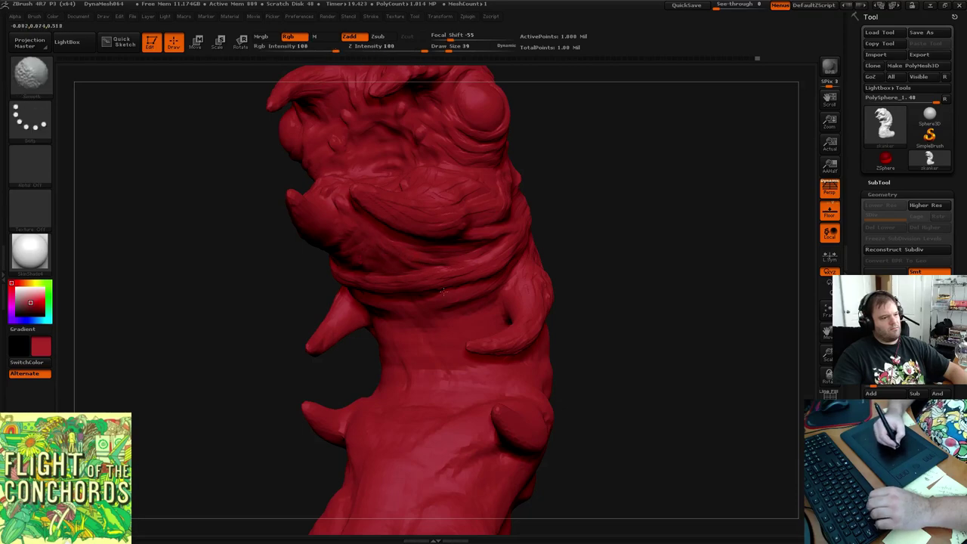
left_click_drag(630, 150, 446, 279)
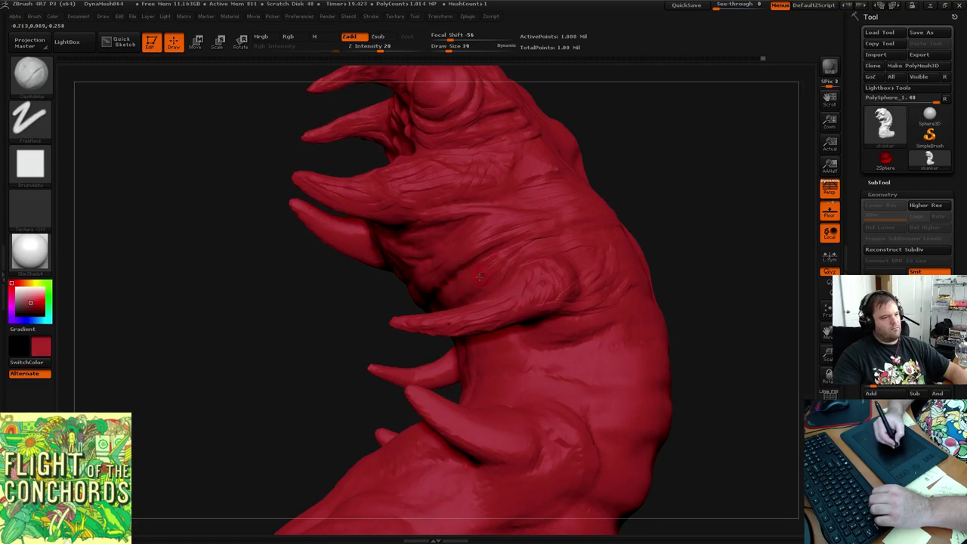
left_click_drag(599, 178, 676, 139)
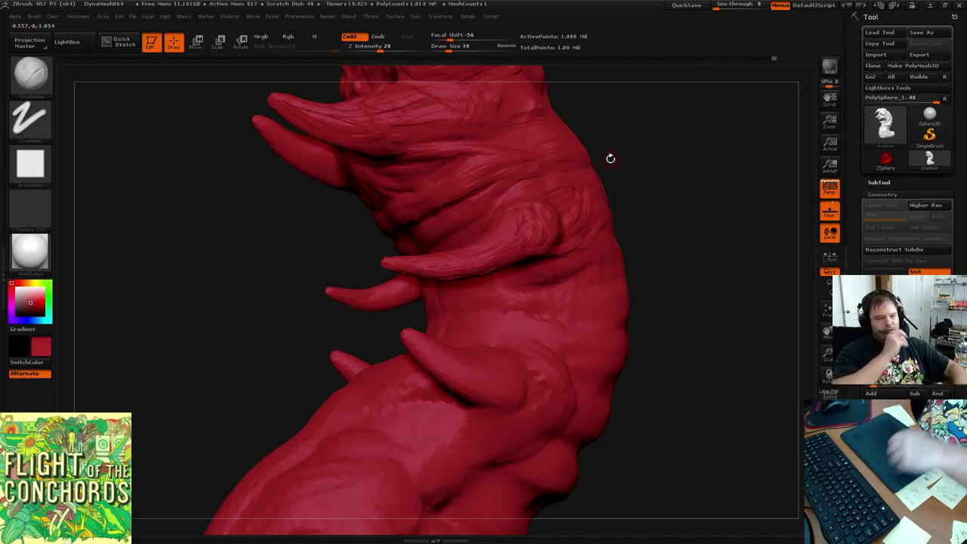
Save the tool as skanker.ztl in the ZTools folder, replacing the existing file
mouse_move(663, 178)
left_mouse_down()
mouse_move(617, 158)
mouse_move(622, 199)
mouse_move(611, 177)
mouse_move(557, 170)
mouse_move(572, 176)
mouse_move(585, 163)
mouse_move(574, 172)
mouse_move(583, 188)
mouse_move(576, 171)
mouse_move(593, 174)
mouse_move(577, 169)
mouse_move(593, 169)
mouse_move(572, 165)
left_mouse_up()
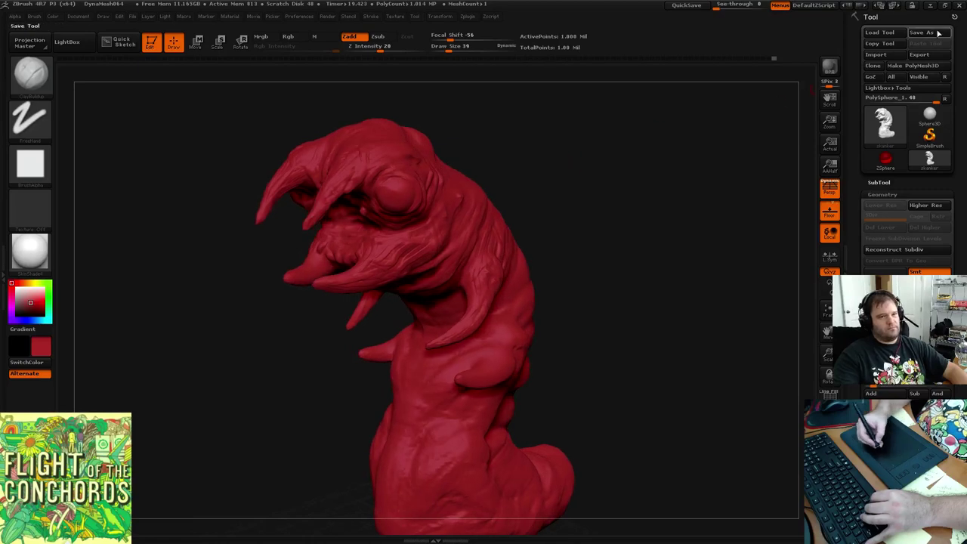
left_click(921, 31)
left_click(400, 257)
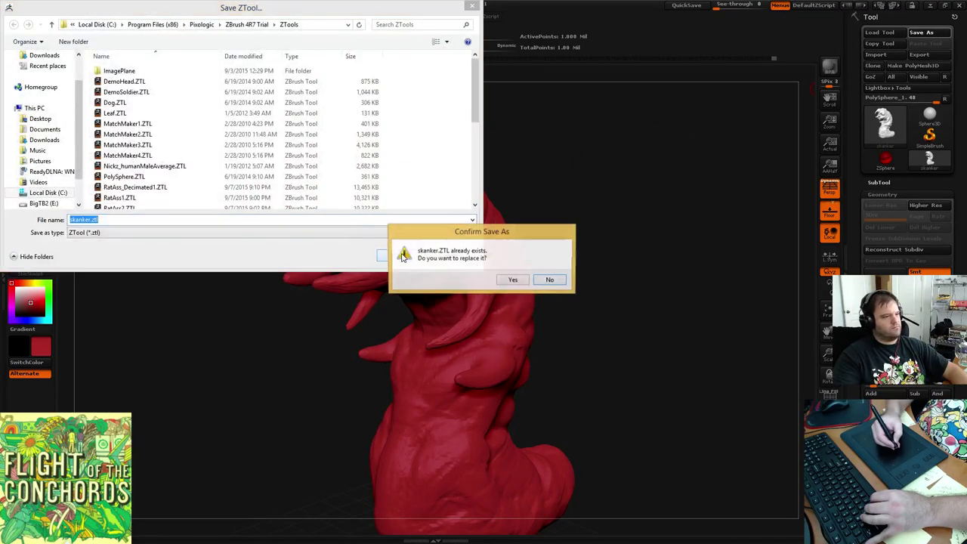
left_click(513, 278)
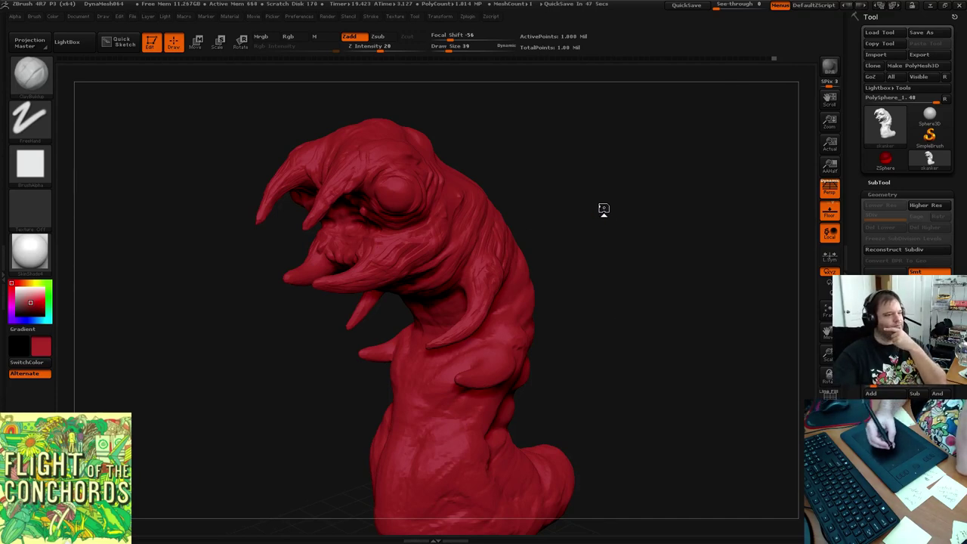
Switch the creature's material to MatCap GreenClay and its colour to light grey
mouse_move(604, 208)
left_mouse_down()
mouse_move(626, 209)
mouse_move(578, 216)
mouse_move(587, 204)
mouse_move(562, 170)
mouse_move(569, 139)
mouse_move(675, 280)
mouse_move(646, 228)
mouse_move(658, 227)
mouse_move(616, 230)
left_mouse_up()
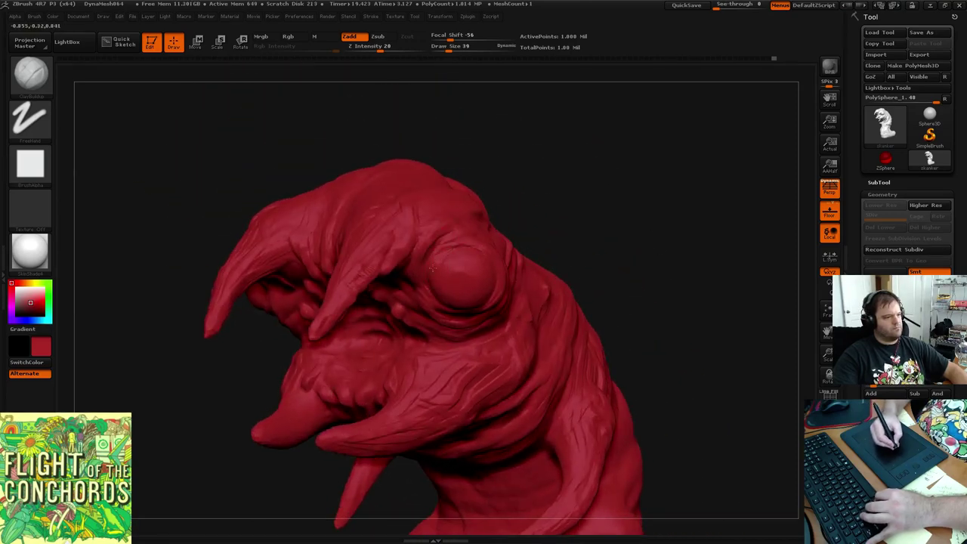
left_click_drag(508, 213, 430, 235)
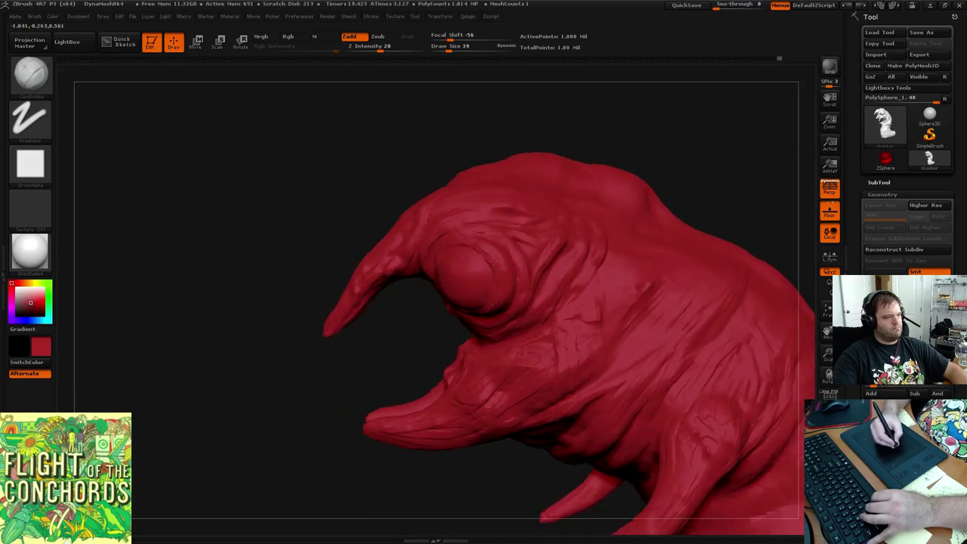
mouse_move(640, 164)
left_mouse_down()
mouse_move(682, 147)
mouse_move(637, 155)
left_mouse_up()
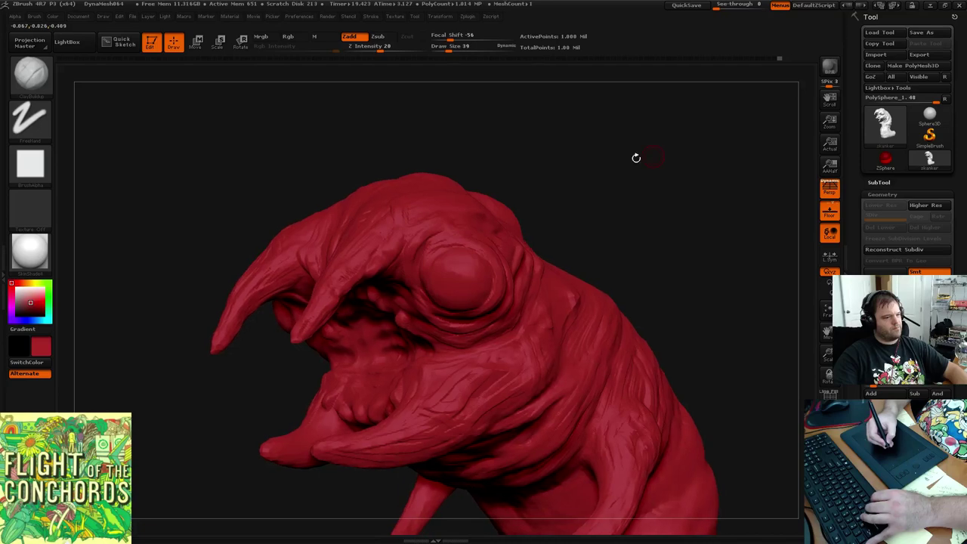
left_click(30, 252)
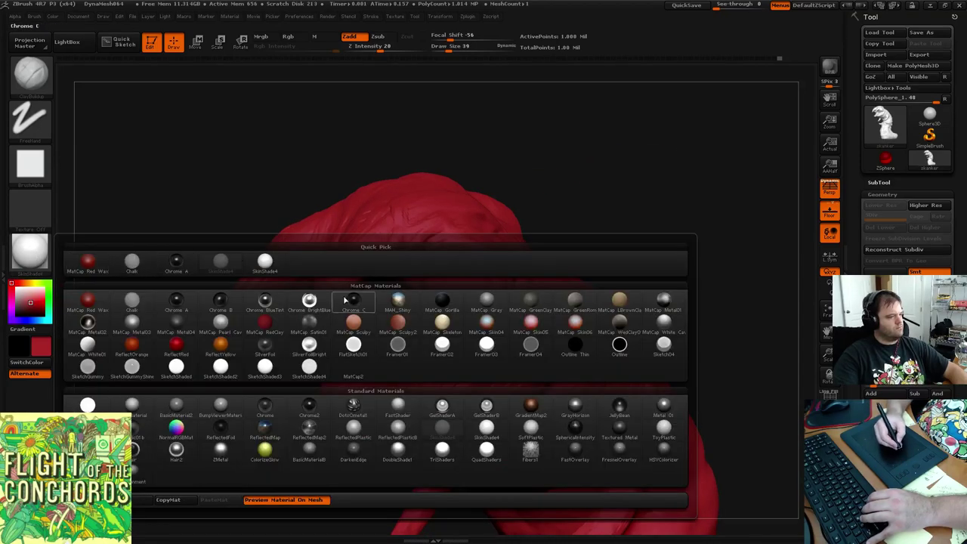
mouse_move(360, 314)
left_click(531, 302)
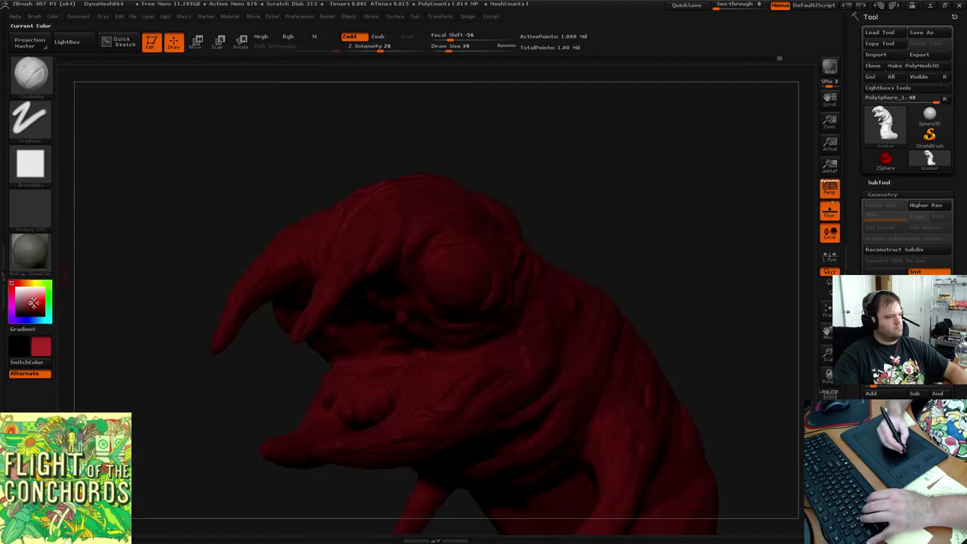
left_click_drag(32, 302, 17, 296)
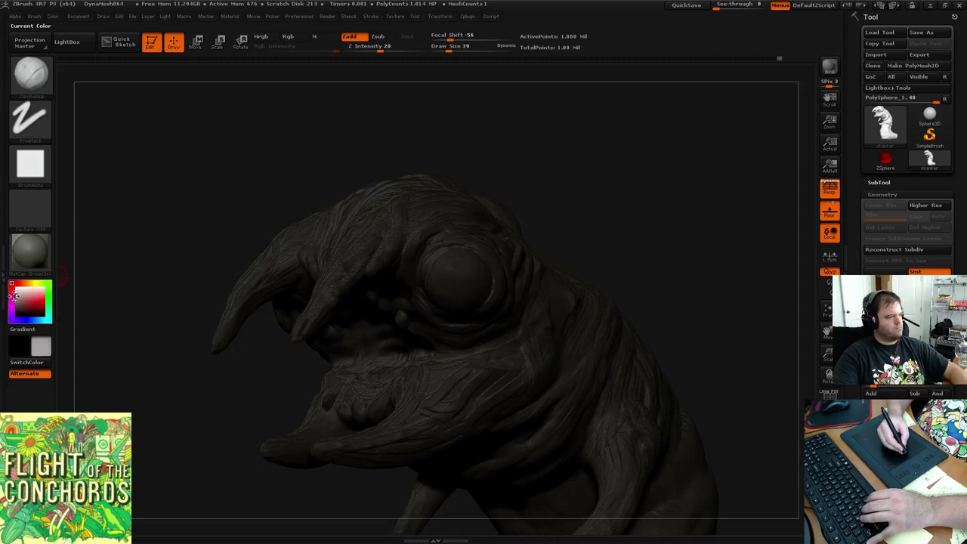
mouse_move(554, 147)
left_mouse_down()
mouse_move(679, 153)
mouse_move(668, 130)
mouse_move(676, 137)
mouse_move(686, 128)
mouse_move(483, 151)
mouse_move(340, 137)
mouse_move(79, 243)
left_mouse_up()
Try MatCap RedClay on the creature and settle on MatCap Skin05 as its material
left_click(31, 249)
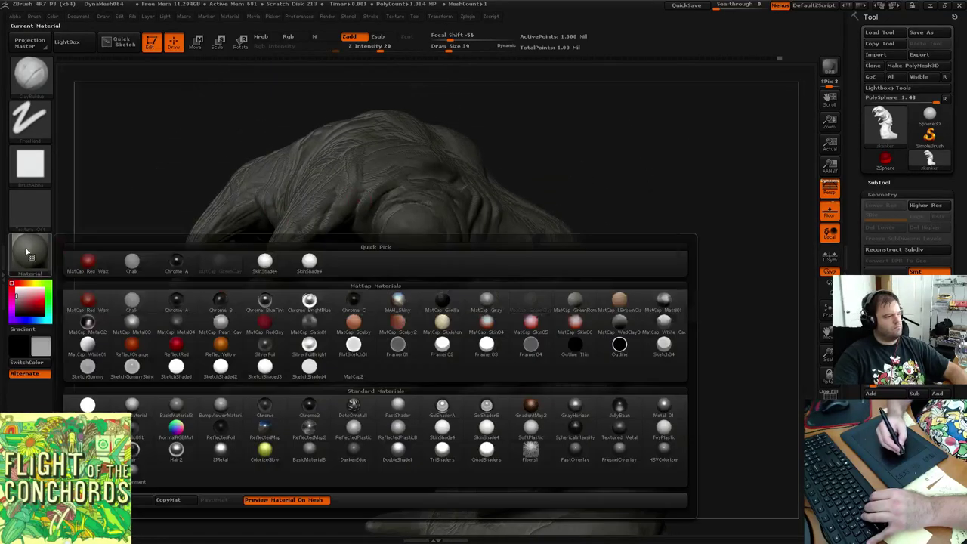
left_click(264, 322)
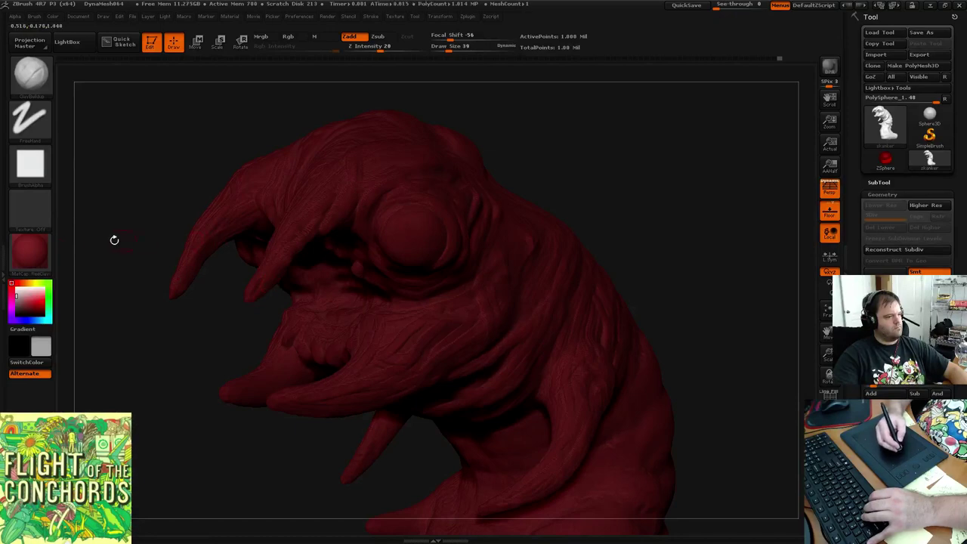
left_click(30, 249)
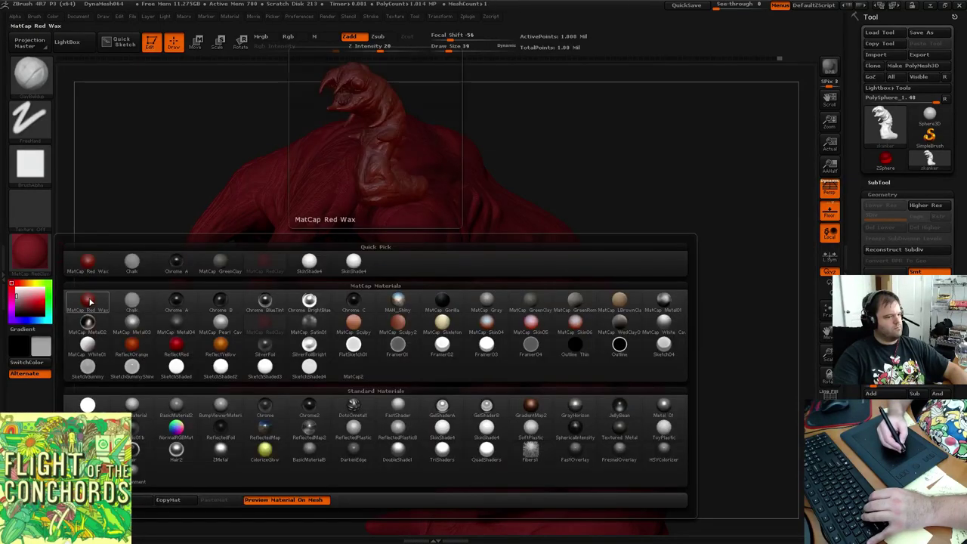
left_click(530, 322)
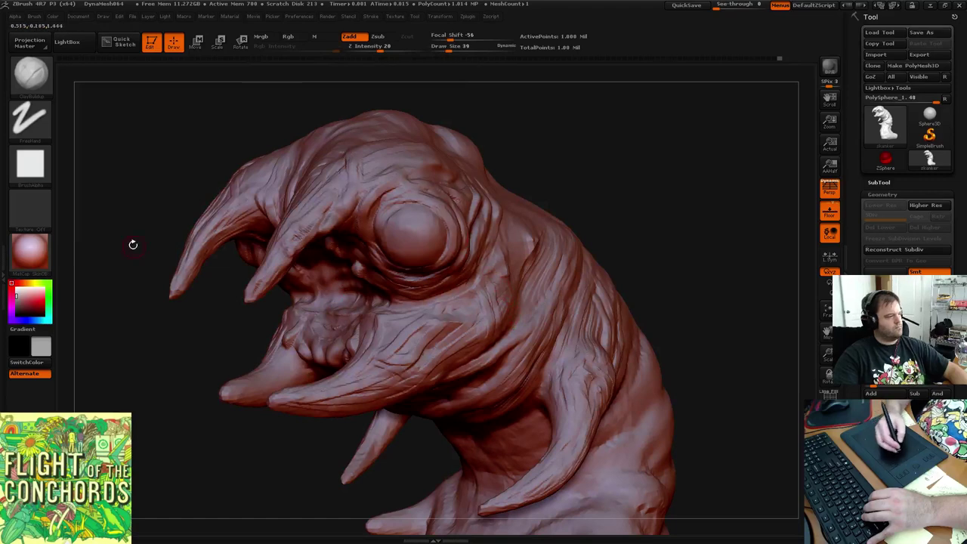
Refine the skin folds below the eye and around the lower mouth with ClayBuildup and Smooth
left_click_drag(615, 188, 629, 180)
key("shift")
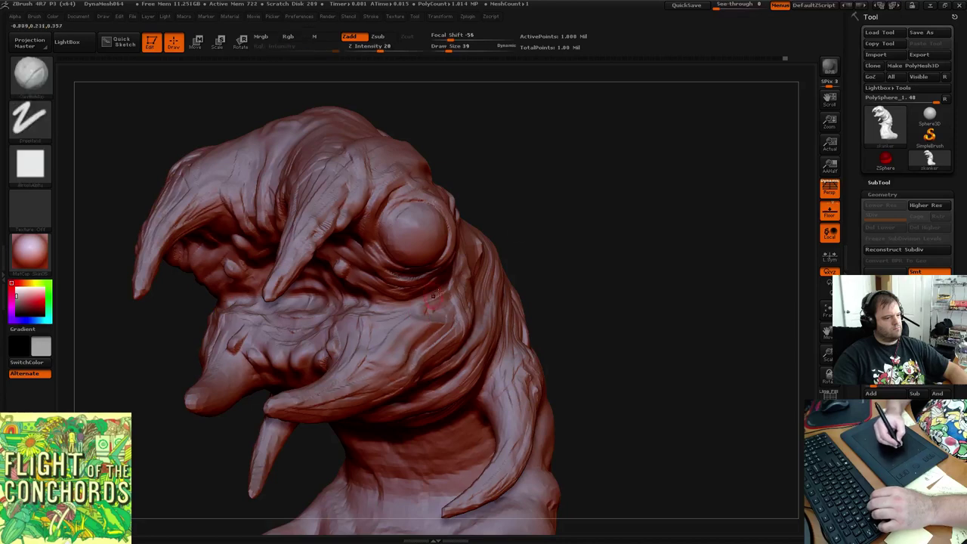
mouse_move(559, 208)
left_mouse_down()
mouse_move(595, 201)
mouse_move(522, 219)
left_mouse_up()
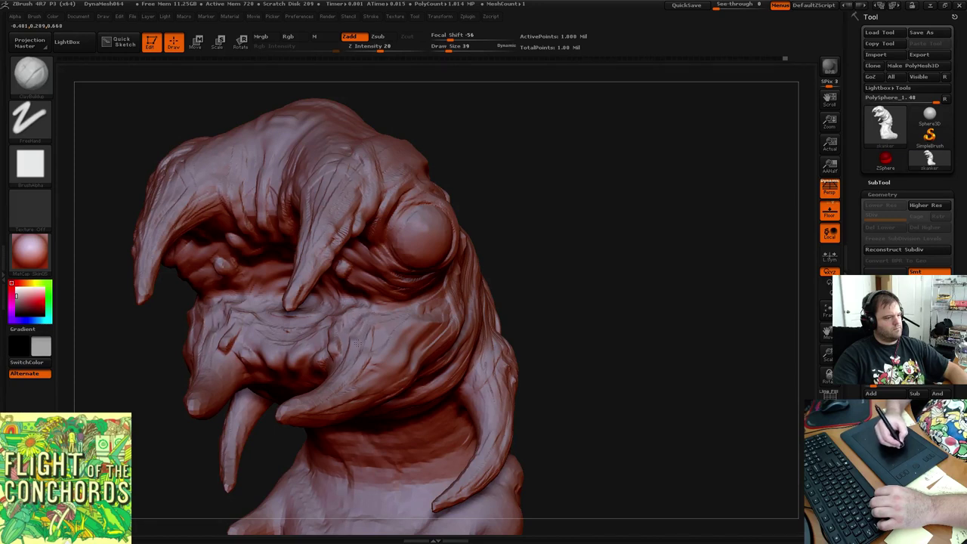
key("shift")
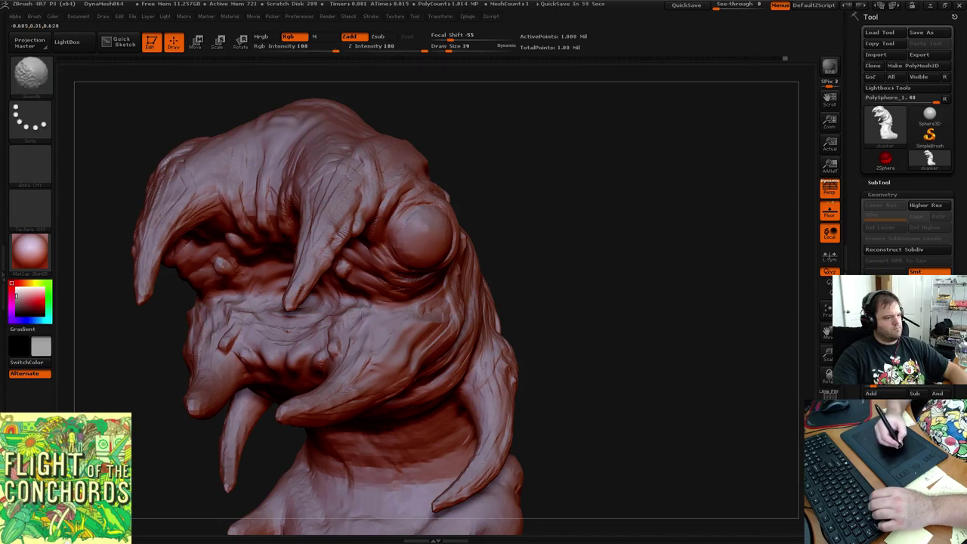
left_click_drag(555, 179, 540, 195)
key("shift")
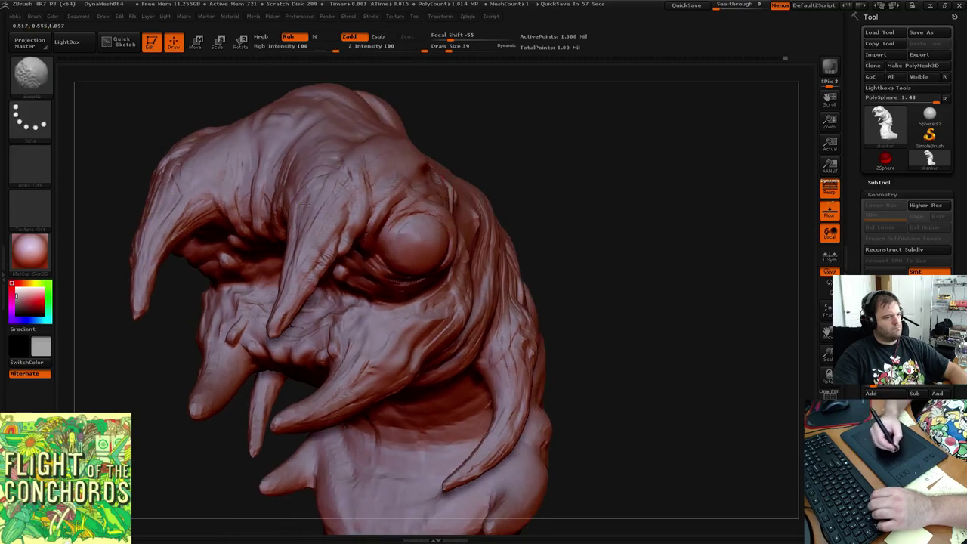
Remesh the creature with DynaMesh and build up ridges and gum folds around the small upper teeth with ClayBuildup
key("ctrl")
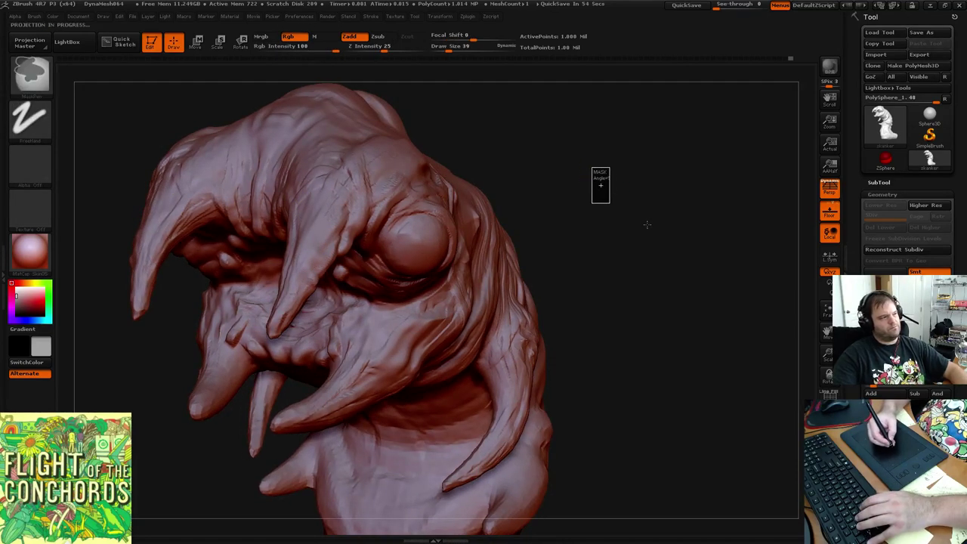
key("g")
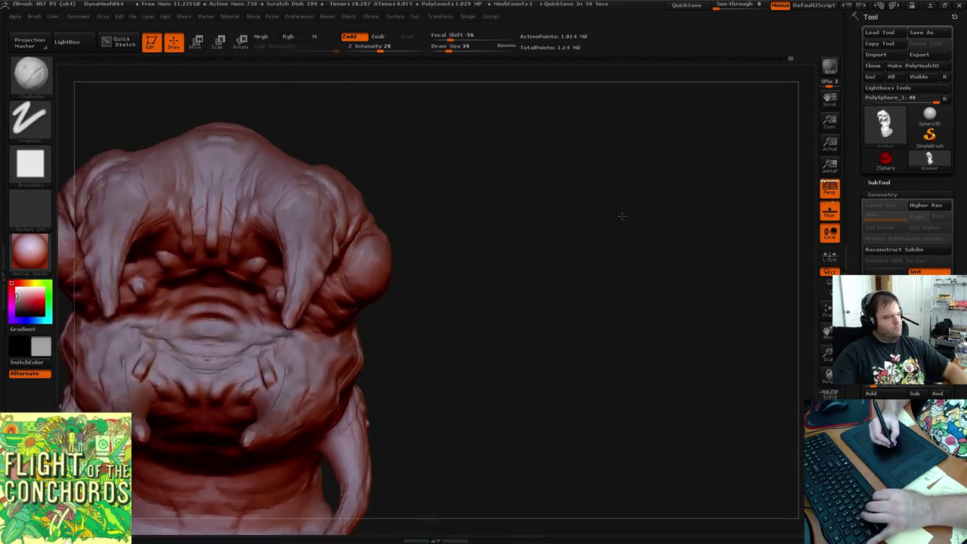
mouse_move(621, 216)
left_mouse_down()
mouse_move(576, 233)
mouse_move(657, 200)
mouse_move(635, 171)
left_mouse_up()
mouse_move(293, 265)
left_mouse_down()
mouse_move(308, 264)
mouse_move(317, 239)
mouse_move(362, 225)
mouse_move(335, 237)
mouse_move(360, 216)
mouse_move(371, 229)
mouse_move(360, 211)
mouse_move(371, 212)
mouse_move(350, 217)
mouse_move(372, 214)
left_mouse_up()
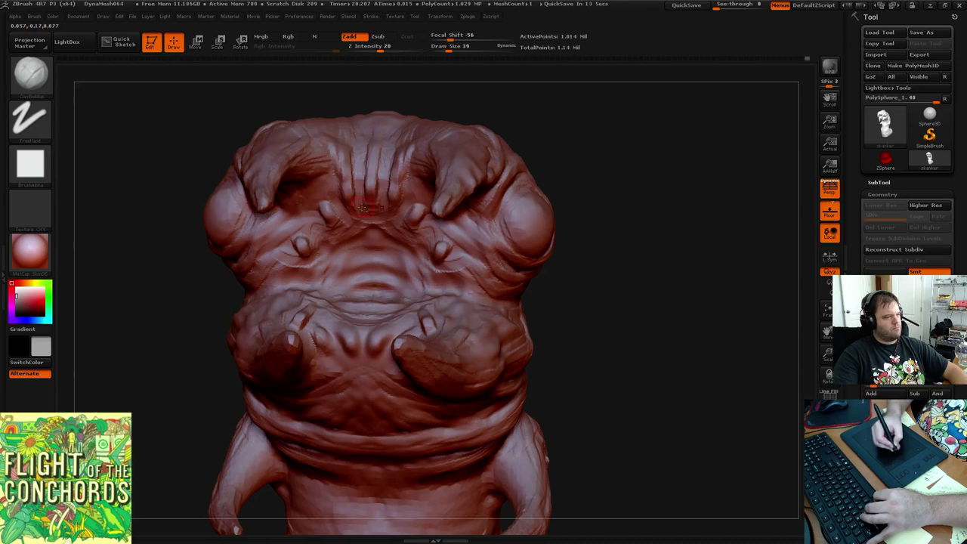
left_click_drag(369, 171, 375, 175)
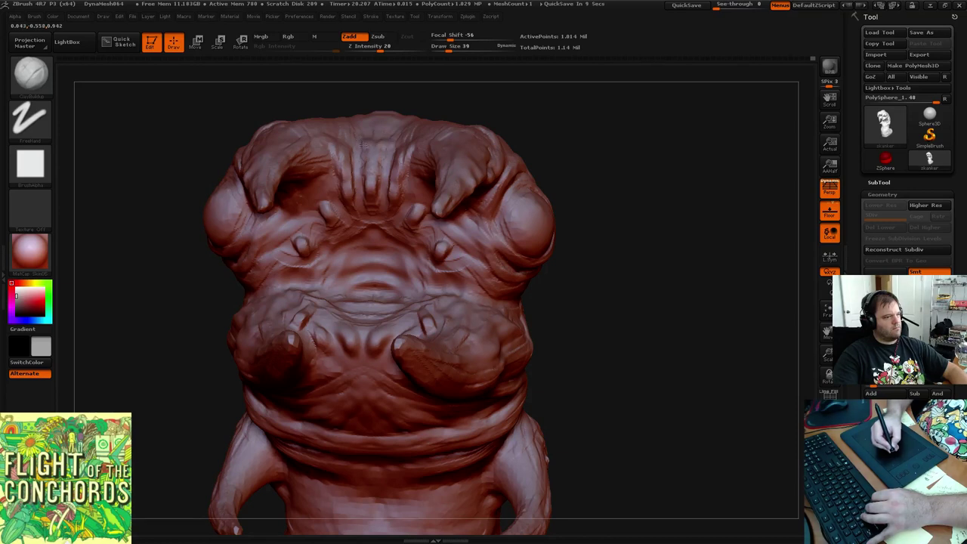
left_click_drag(353, 159, 348, 174)
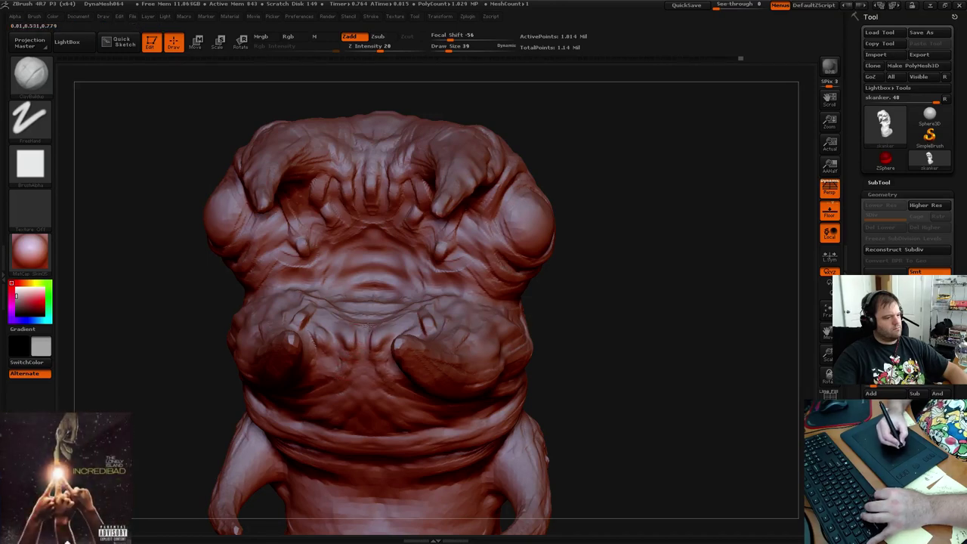
Build up a row of small teeth and gum folds between the lower mandibles with ClayBuildup and Smooth
mouse_move(574, 286)
left_mouse_down()
mouse_move(605, 298)
mouse_move(610, 317)
mouse_move(611, 281)
left_mouse_up()
mouse_move(412, 338)
left_mouse_down()
mouse_move(400, 343)
mouse_move(408, 353)
left_mouse_up()
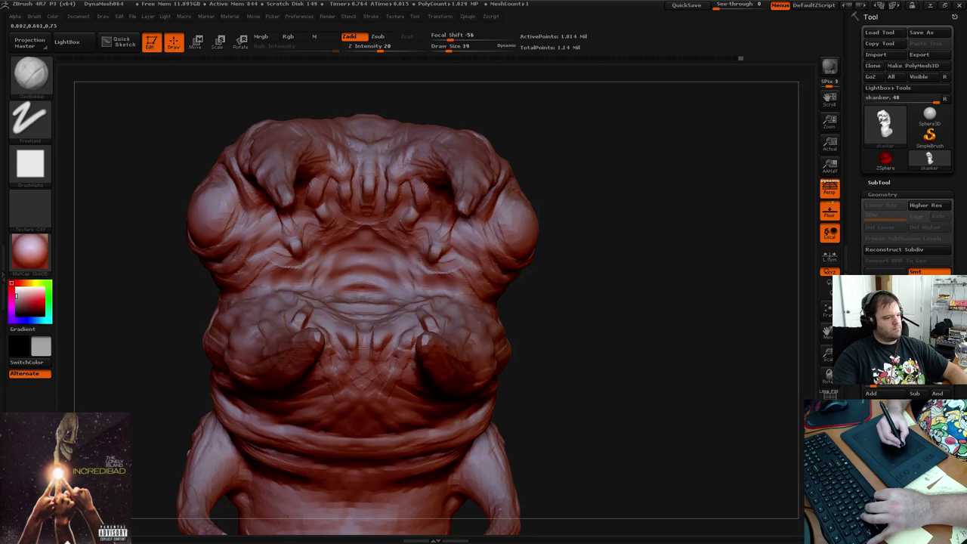
key("shift")
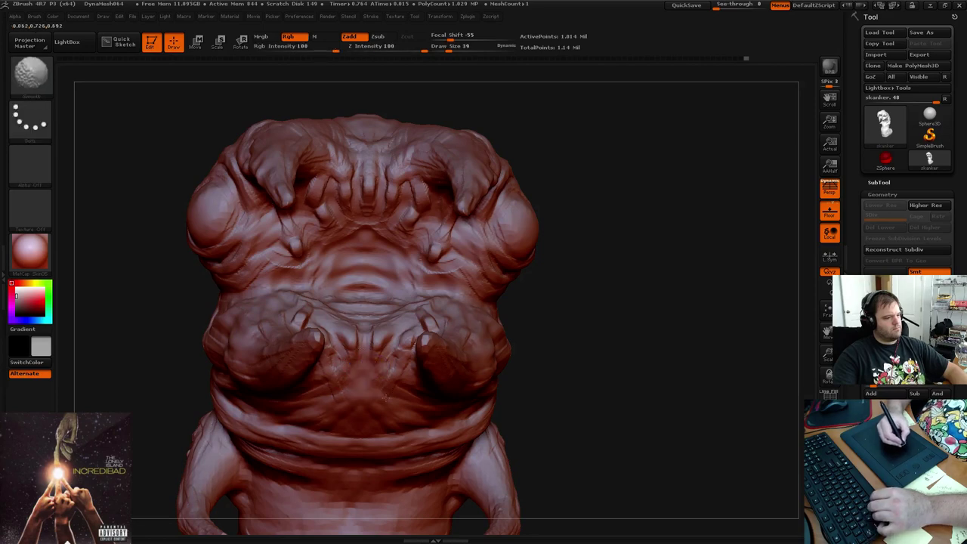
left_click_drag(610, 257, 567, 295)
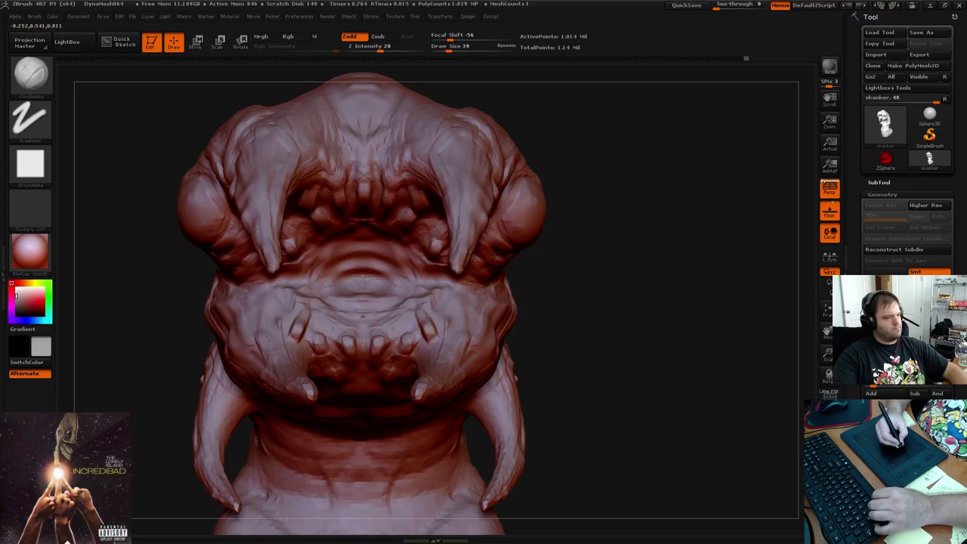
Sculpt skin folds across the creature's throat and chest between the claws with ClayBuildup at draw size 75
mouse_move(625, 271)
left_mouse_down()
mouse_move(695, 249)
mouse_move(617, 285)
mouse_move(613, 277)
left_mouse_up()
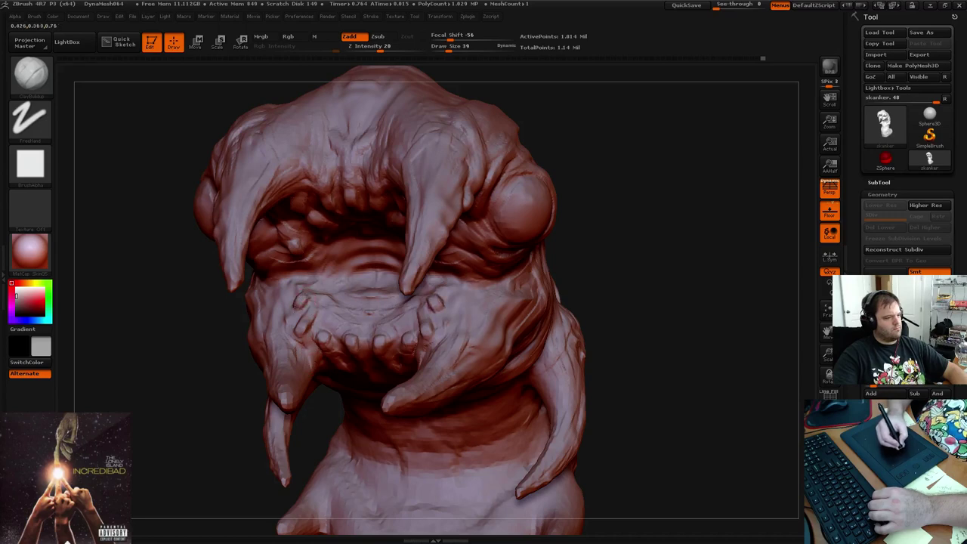
mouse_move(594, 281)
left_mouse_down()
mouse_move(643, 282)
mouse_move(562, 242)
mouse_move(579, 279)
mouse_move(576, 261)
mouse_move(614, 269)
mouse_move(627, 216)
mouse_move(607, 221)
mouse_move(589, 255)
left_mouse_up()
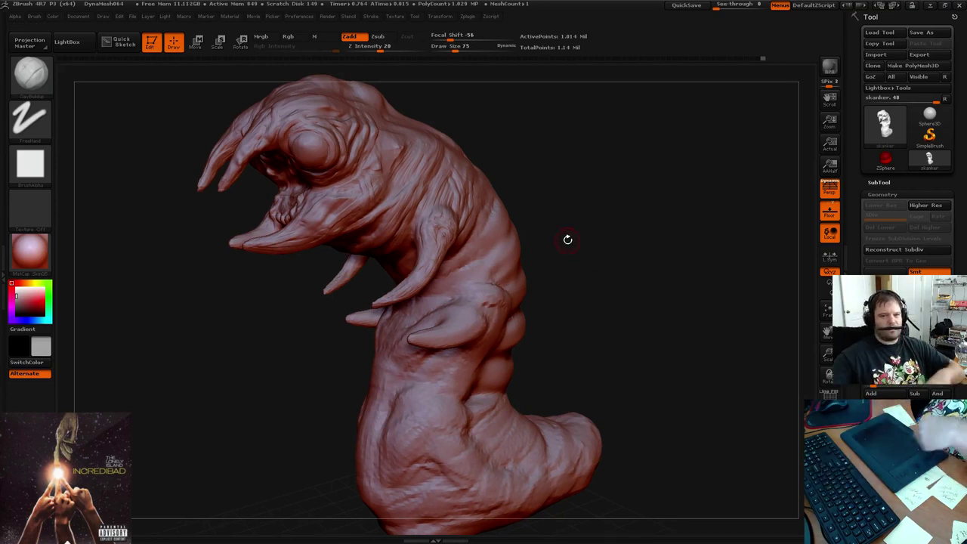
mouse_move(929, 157)
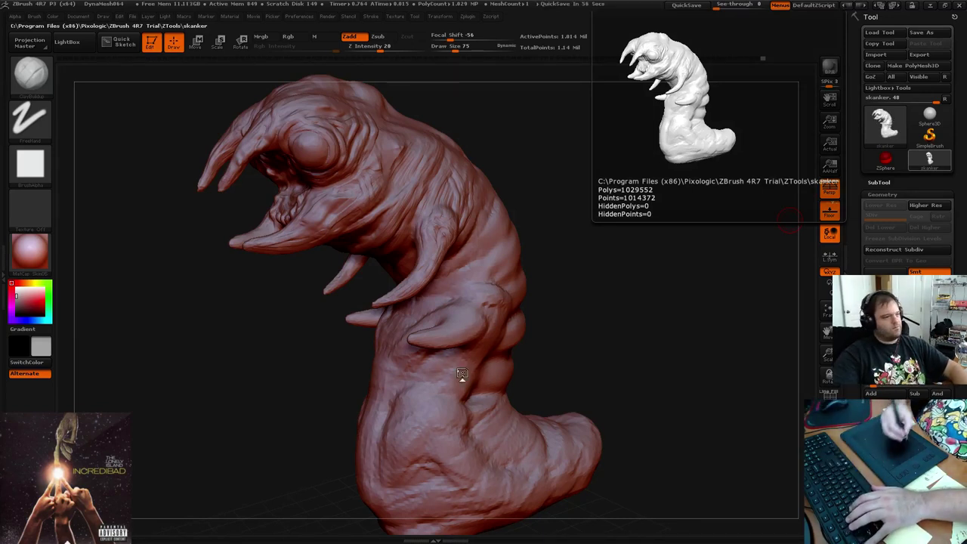
mouse_move(492, 283)
left_mouse_down()
mouse_move(598, 272)
mouse_move(586, 272)
left_mouse_up()
left_click_drag(432, 240, 422, 264)
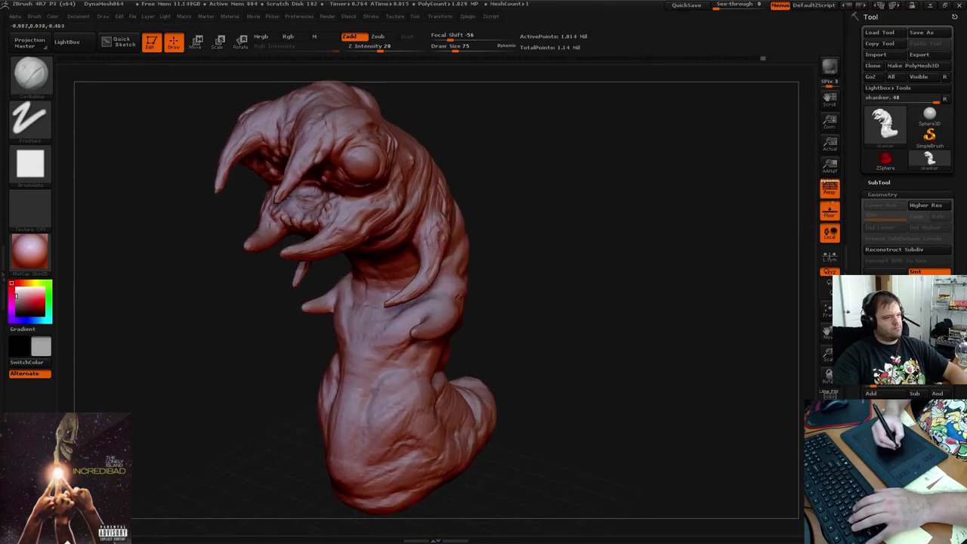
mouse_move(462, 230)
left_mouse_down()
mouse_move(505, 177)
mouse_move(423, 234)
left_mouse_up()
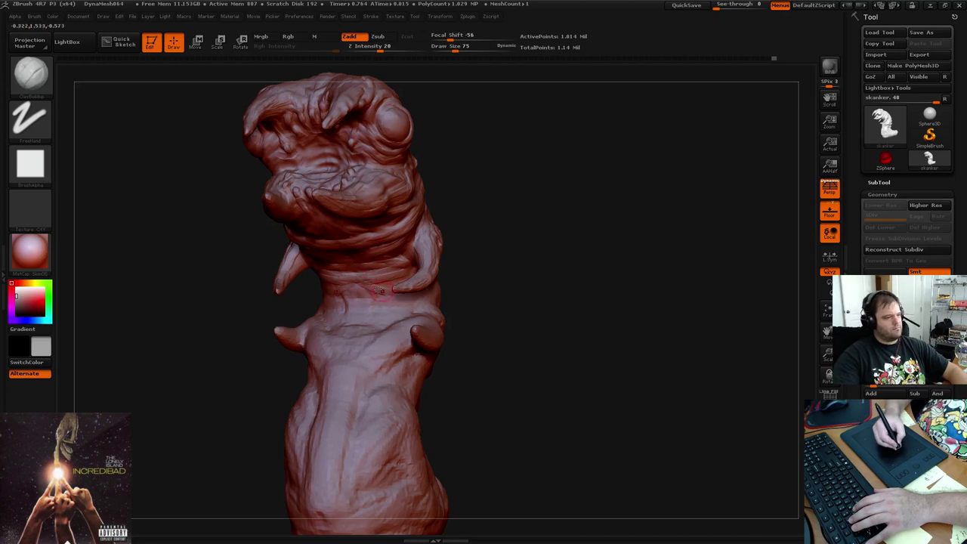
mouse_move(322, 327)
left_mouse_down()
mouse_move(388, 327)
mouse_move(349, 389)
left_mouse_up()
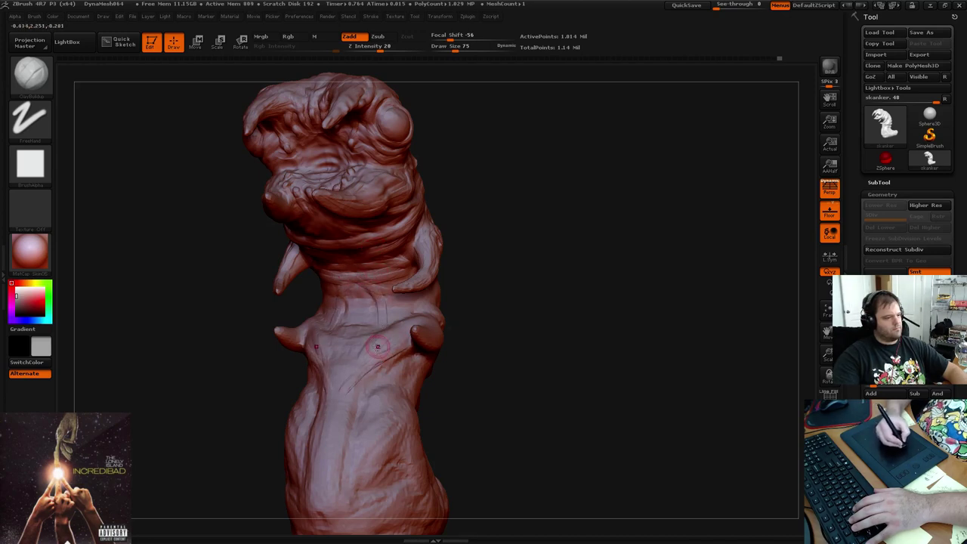
left_click_drag(375, 345, 370, 355)
mouse_move(358, 307)
left_mouse_down()
mouse_move(376, 321)
mouse_move(384, 301)
left_mouse_up()
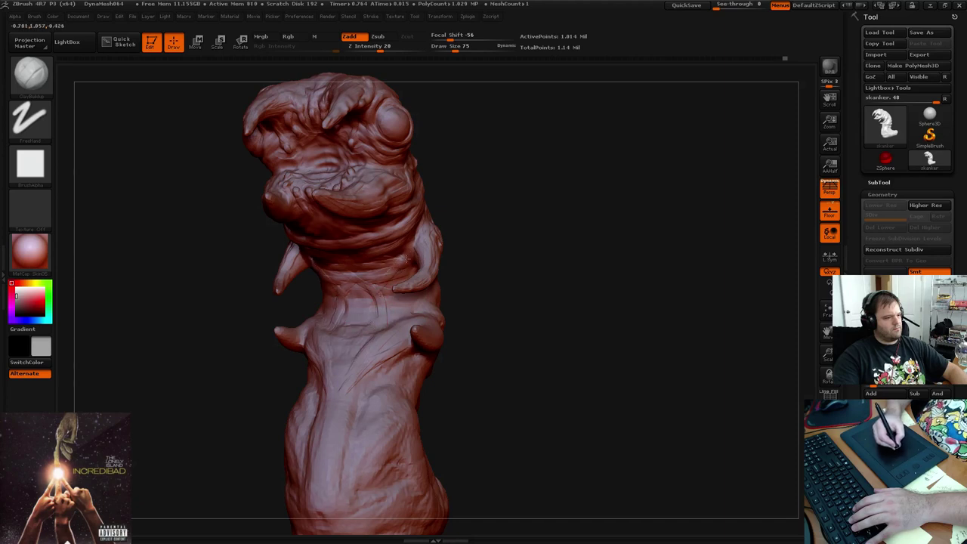
mouse_move(399, 261)
left_mouse_down()
mouse_move(381, 285)
mouse_move(384, 270)
mouse_move(351, 287)
left_mouse_up()
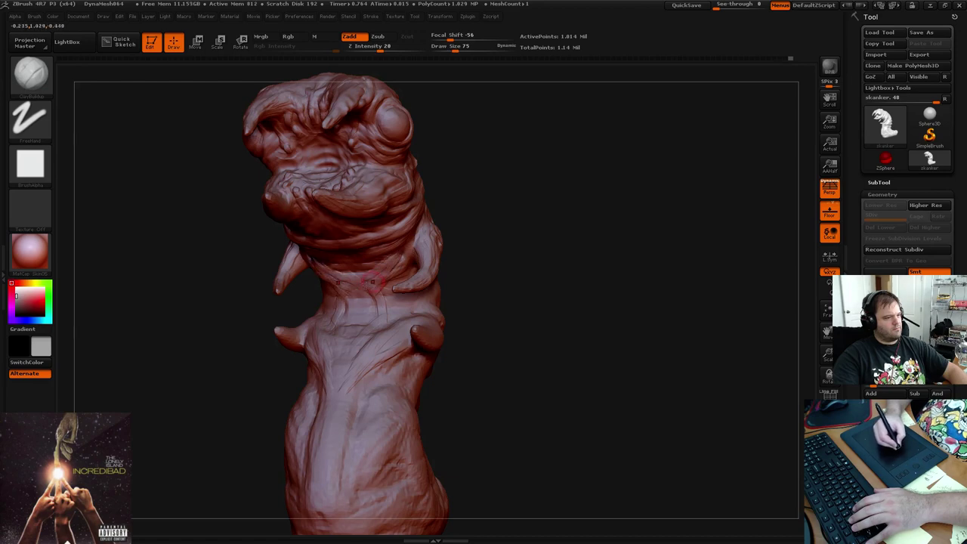
Enlarge the ClayBuildup brush to draw size 135 and sculpt horizontal wrinkles around the front of the creature's base
mouse_move(472, 230)
left_mouse_down()
mouse_move(532, 225)
mouse_move(509, 224)
mouse_move(563, 195)
mouse_move(544, 183)
left_mouse_up()
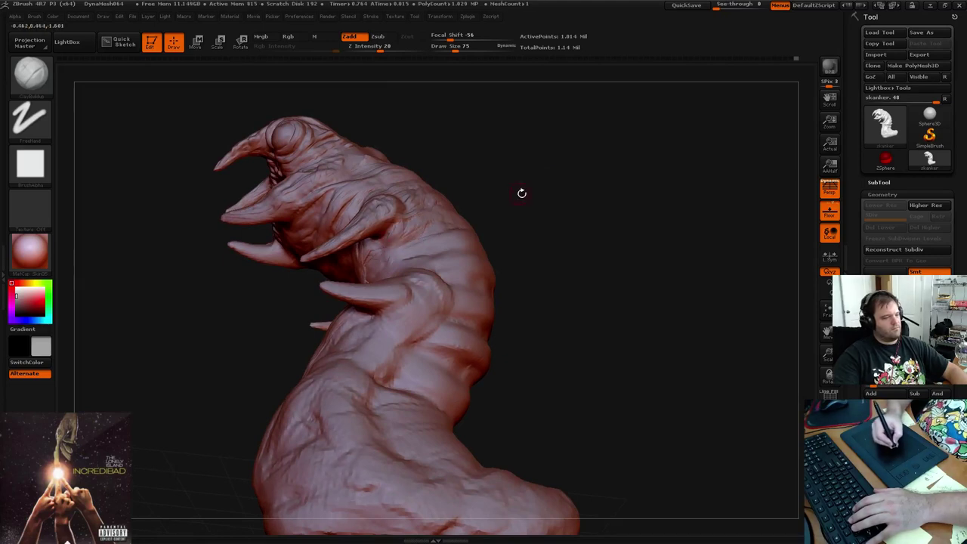
mouse_move(522, 193)
left_mouse_down("alt")
mouse_move(536, 227)
mouse_move(524, 204)
mouse_move(503, 198)
left_mouse_up("alt")
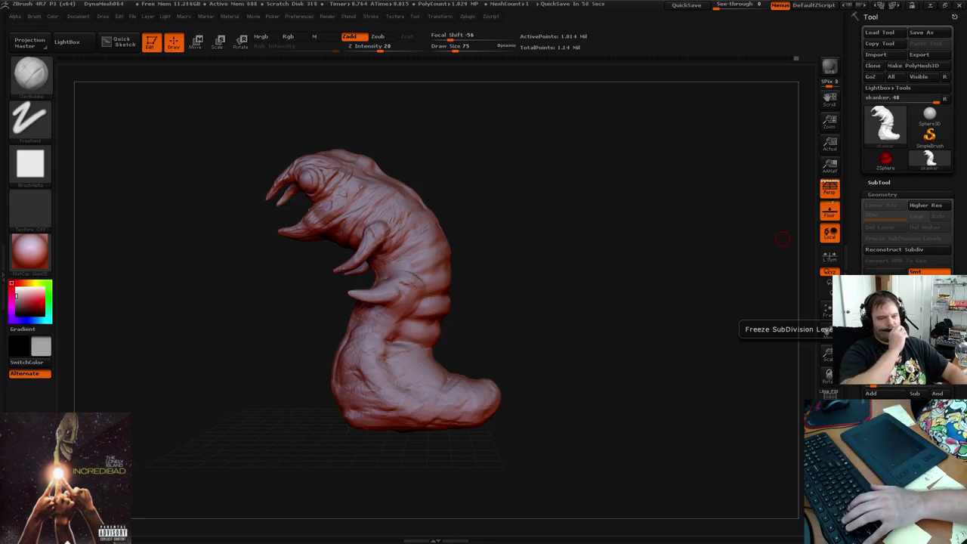
left_click_drag(508, 284, 408, 325)
key("bracketright")
key("bracketright")
key("bracketright")
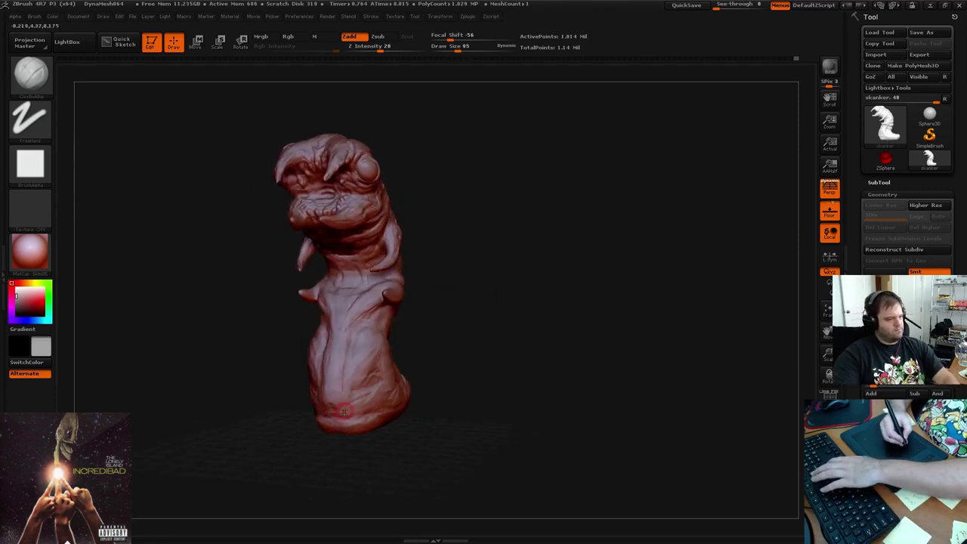
key("bracketright")
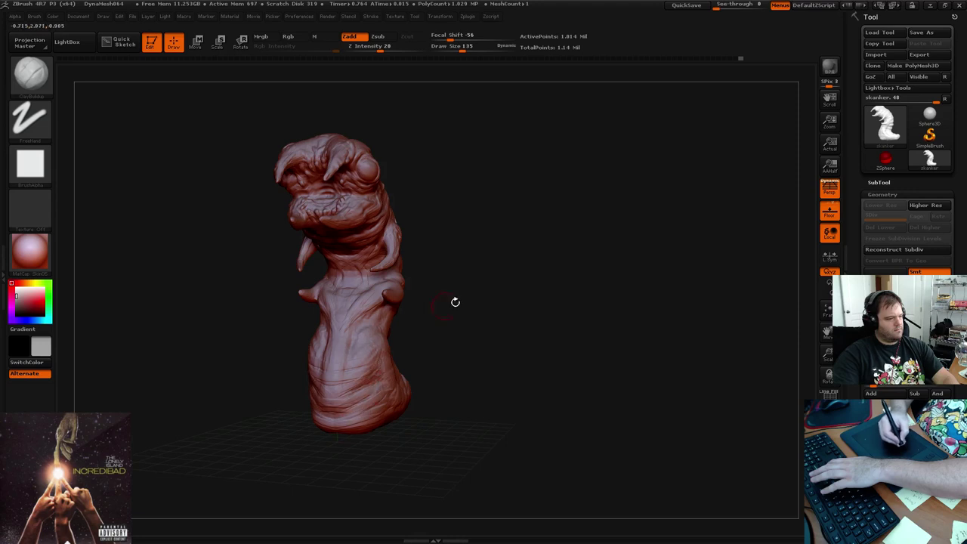
Carry the skin wrinkles around the side of the base and over the tail and lower back segments with ClayBuildup
mouse_move(455, 301)
left_mouse_down()
mouse_move(489, 311)
mouse_move(453, 336)
left_mouse_up()
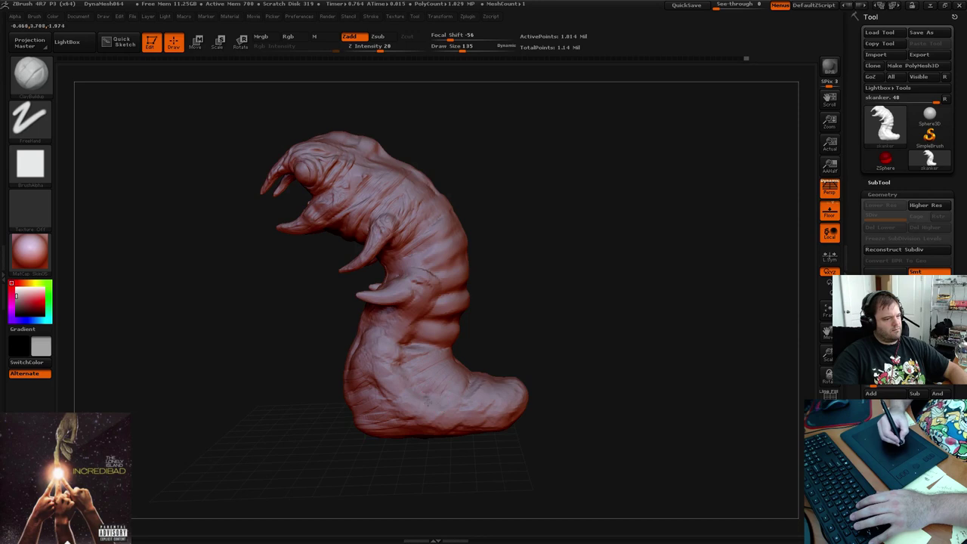
left_click_drag(514, 305, 489, 301)
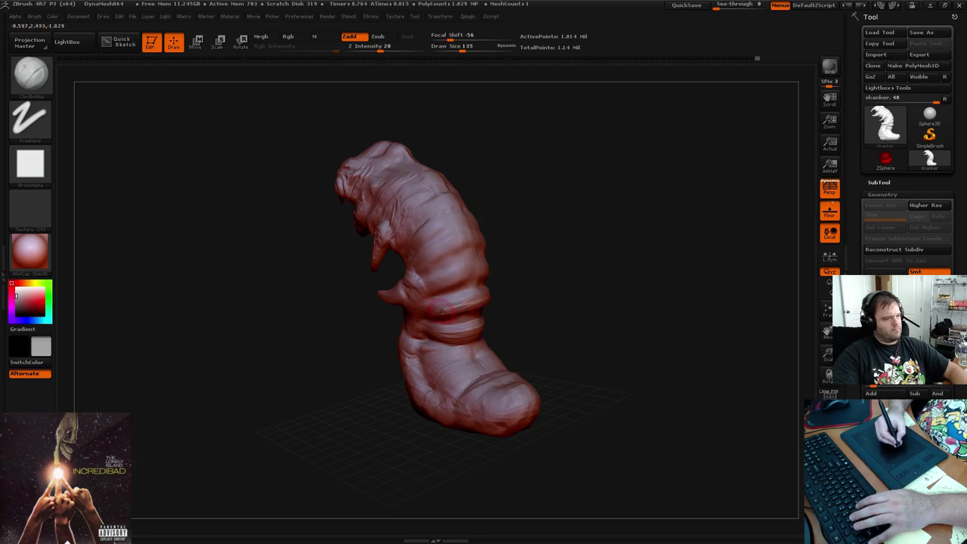
mouse_move(522, 287)
left_mouse_down()
mouse_move(559, 259)
mouse_move(515, 259)
left_mouse_up()
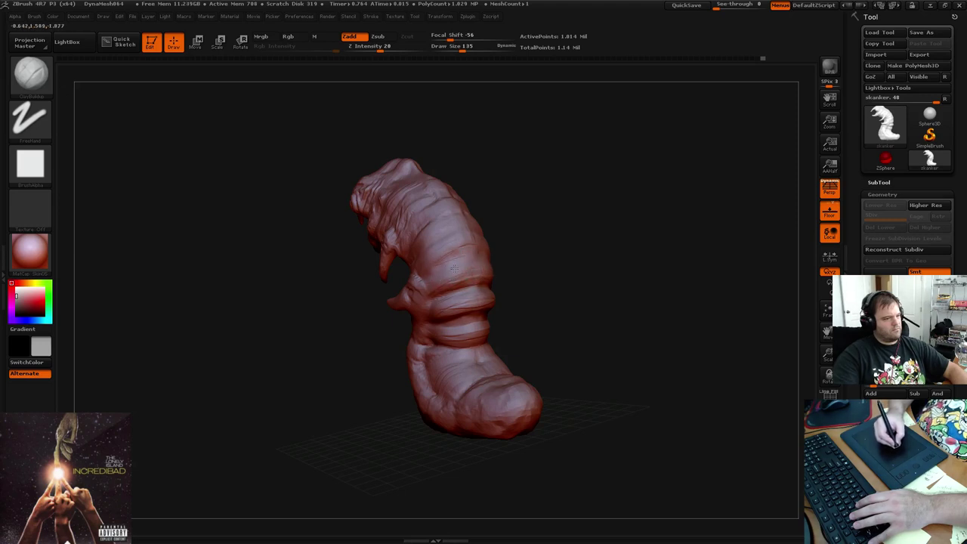
mouse_move(543, 230)
left_mouse_down()
mouse_move(562, 259)
mouse_move(519, 209)
mouse_move(570, 229)
mouse_move(559, 209)
mouse_move(539, 216)
left_mouse_up()
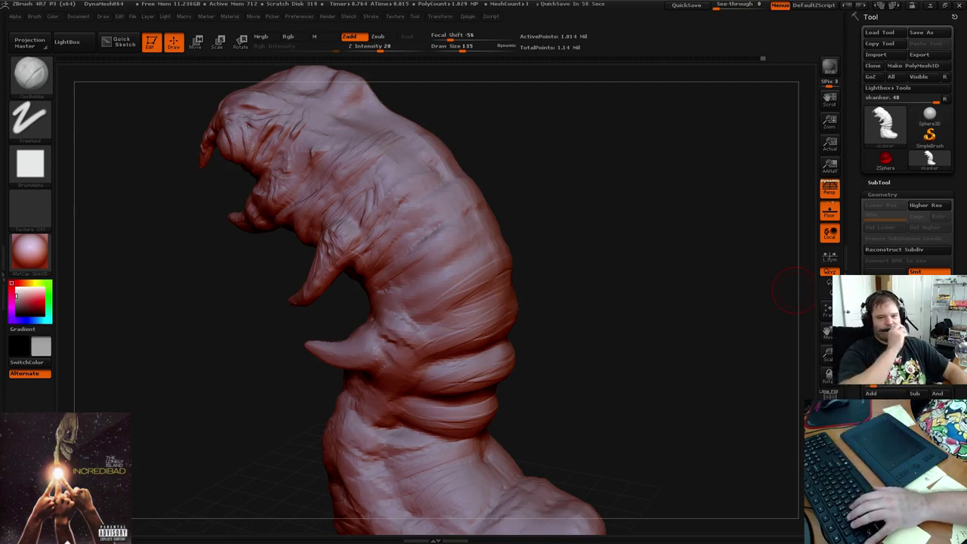
Stroke long diagonal wrinkles over the upper back segments and creases behind the lower claw with ClayBuildup
mouse_move(547, 199)
left_mouse_down()
mouse_move(542, 189)
mouse_move(562, 186)
left_mouse_up()
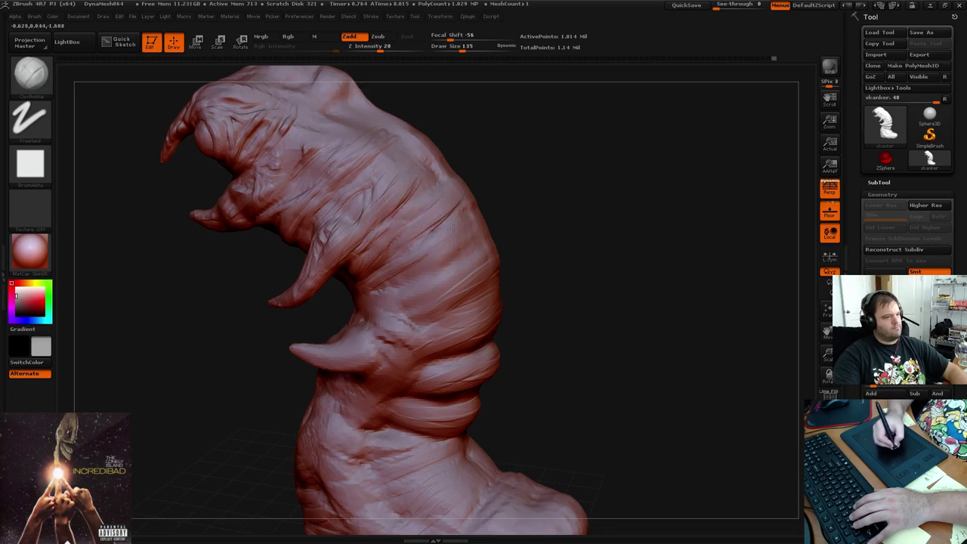
mouse_move(453, 227)
left_mouse_down()
mouse_move(440, 262)
mouse_move(392, 287)
mouse_move(419, 310)
left_mouse_up()
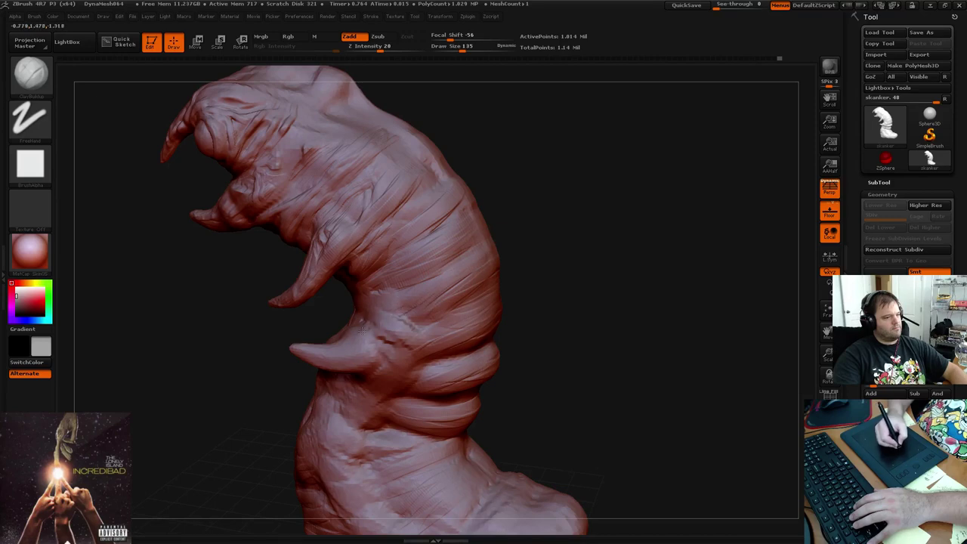
left_click_drag(382, 351, 378, 369)
left_click_drag(423, 312, 368, 382)
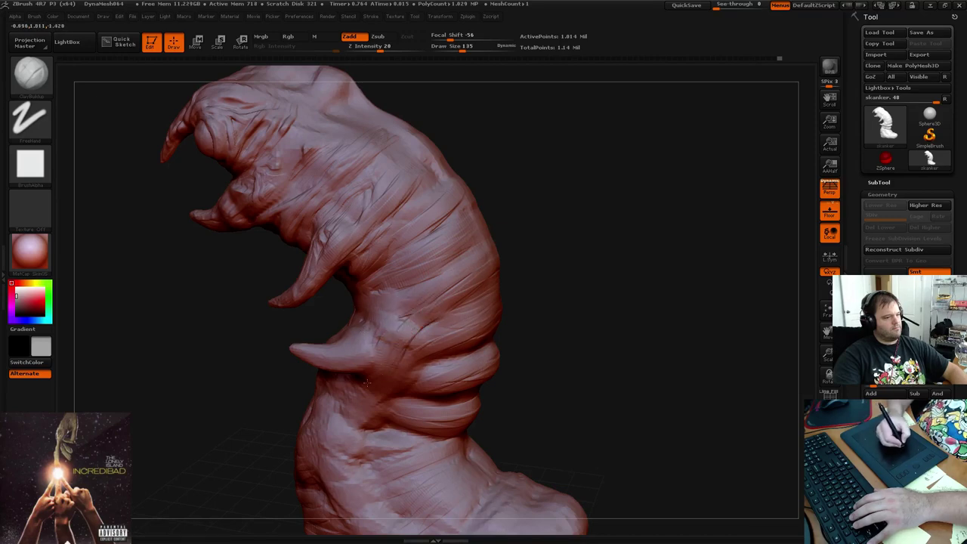
Build up skin folds around the roots of the lower claws and down the belly with ClayBuildup
left_click_drag(546, 233, 475, 227)
left_click_drag(381, 345, 346, 353)
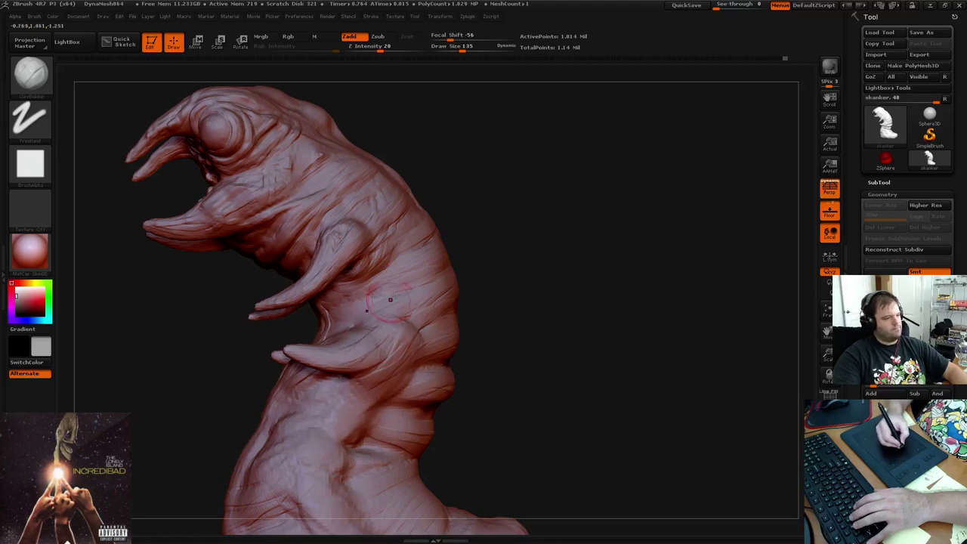
left_click_drag(492, 267, 466, 313)
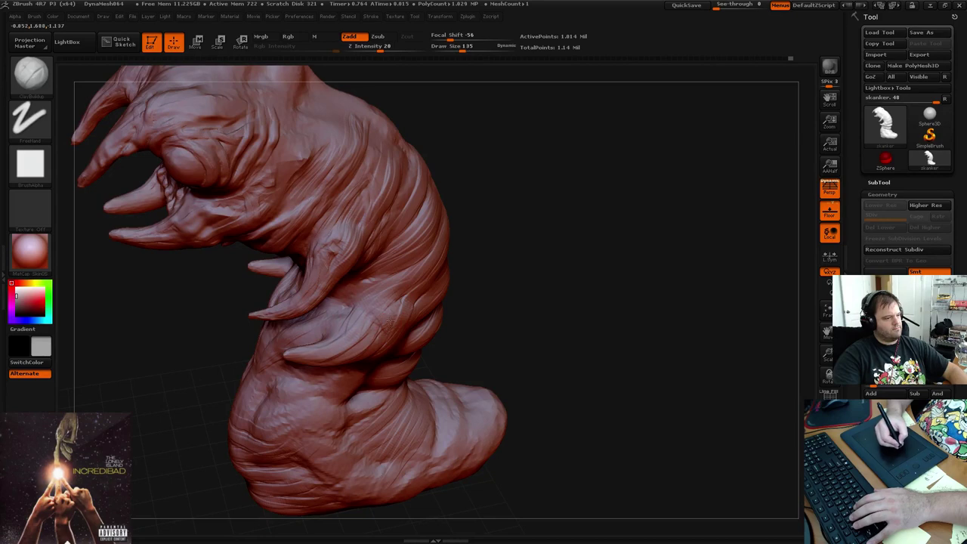
mouse_move(509, 236)
left_mouse_down()
mouse_move(529, 193)
mouse_move(554, 193)
mouse_move(363, 240)
left_mouse_up()
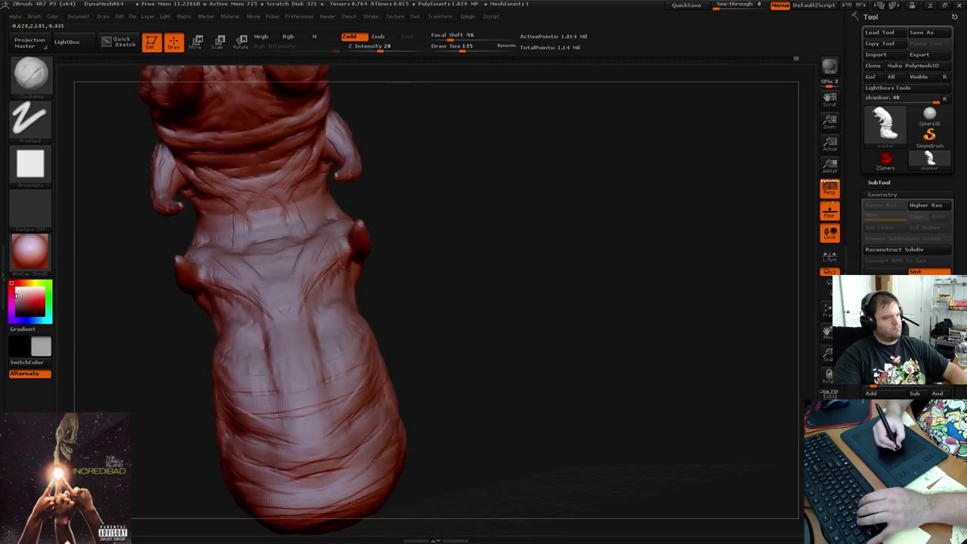
mouse_move(415, 222)
left_mouse_down()
mouse_move(423, 174)
mouse_move(358, 229)
left_mouse_up()
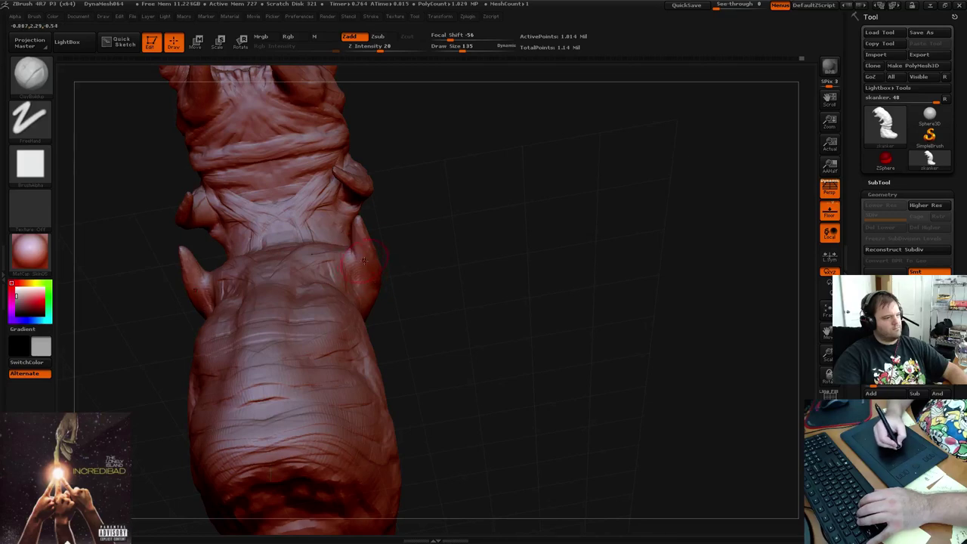
mouse_move(410, 223)
left_mouse_down()
mouse_move(462, 211)
mouse_move(484, 253)
mouse_move(516, 241)
mouse_move(431, 233)
mouse_move(446, 242)
mouse_move(499, 194)
mouse_move(464, 221)
mouse_move(561, 160)
mouse_move(579, 198)
mouse_move(570, 182)
left_mouse_up()
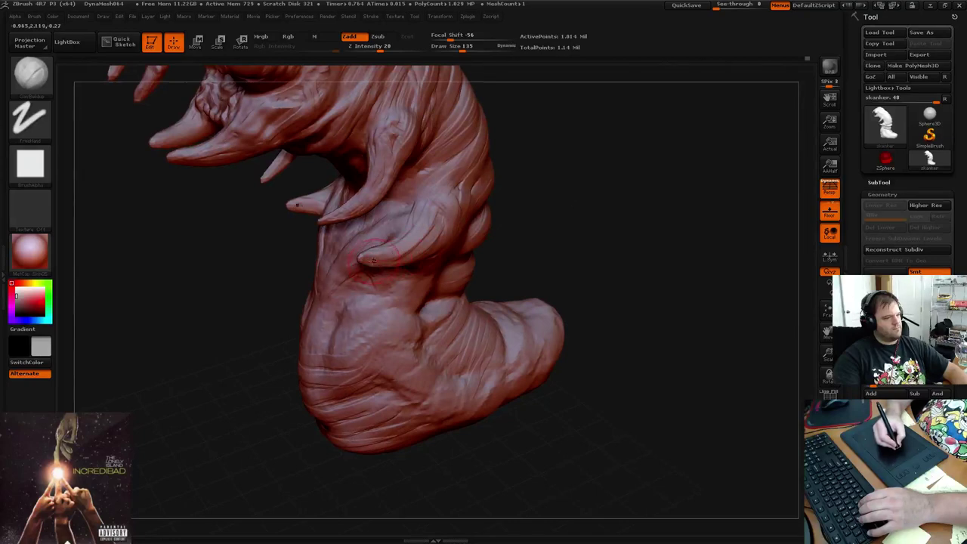
mouse_move(537, 219)
left_mouse_down()
mouse_move(615, 201)
mouse_move(598, 201)
left_mouse_up()
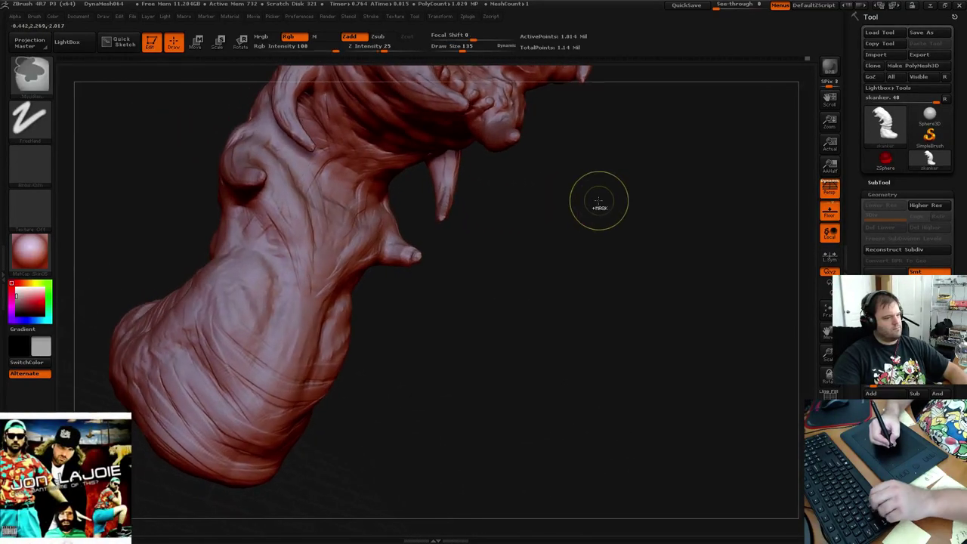
Remesh the creature with DynaMesh
key("ctrl")
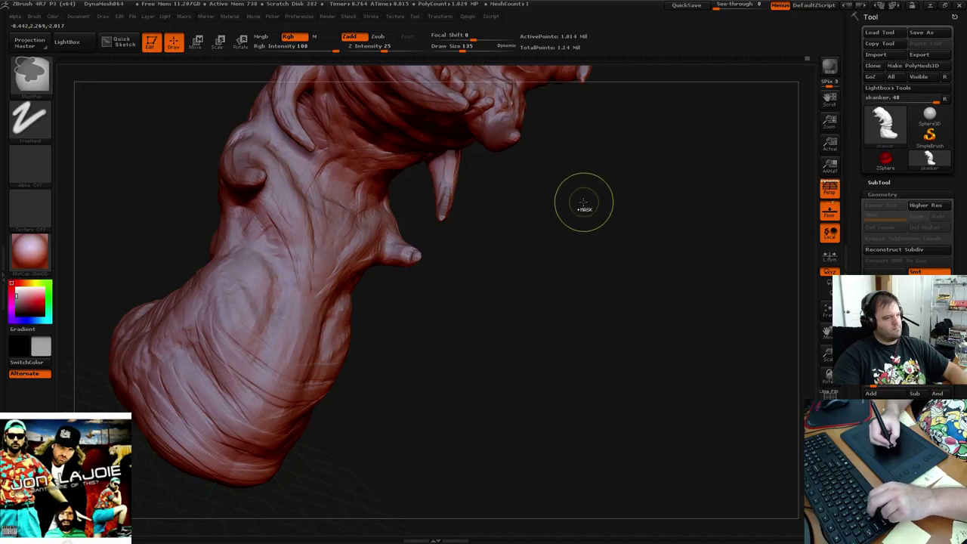
mouse_move(564, 205)
left_mouse_down()
mouse_move(512, 202)
mouse_move(417, 176)
left_mouse_up()
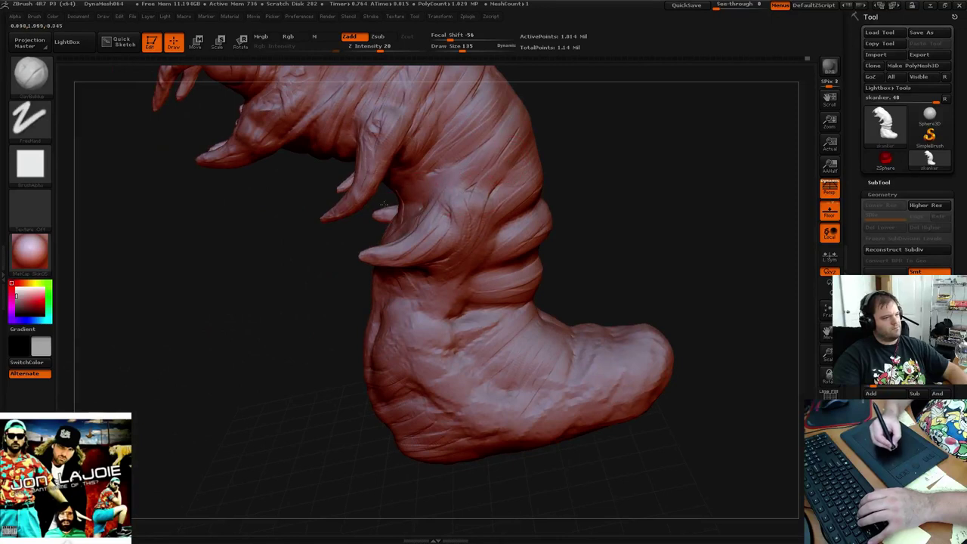
key("ctrl")
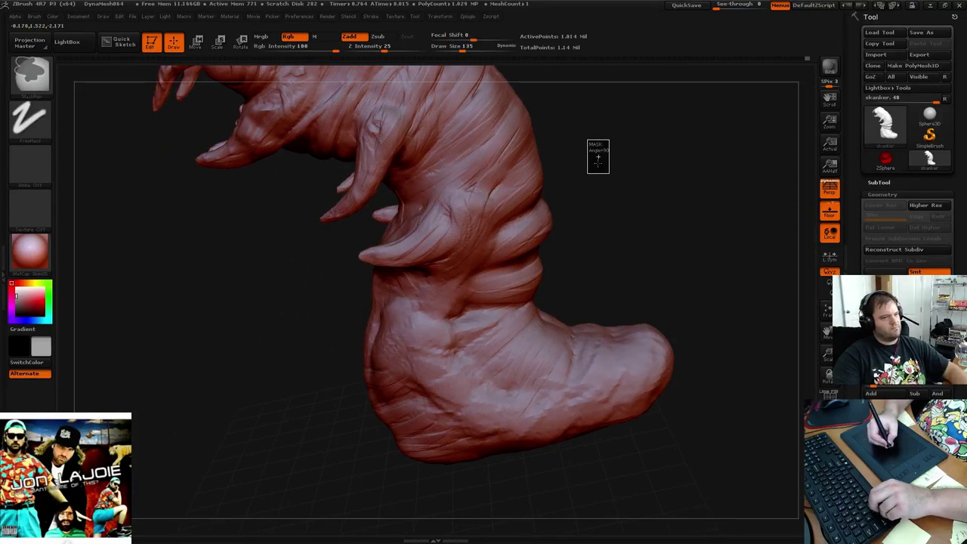
left_click(636, 203, "ctrl")
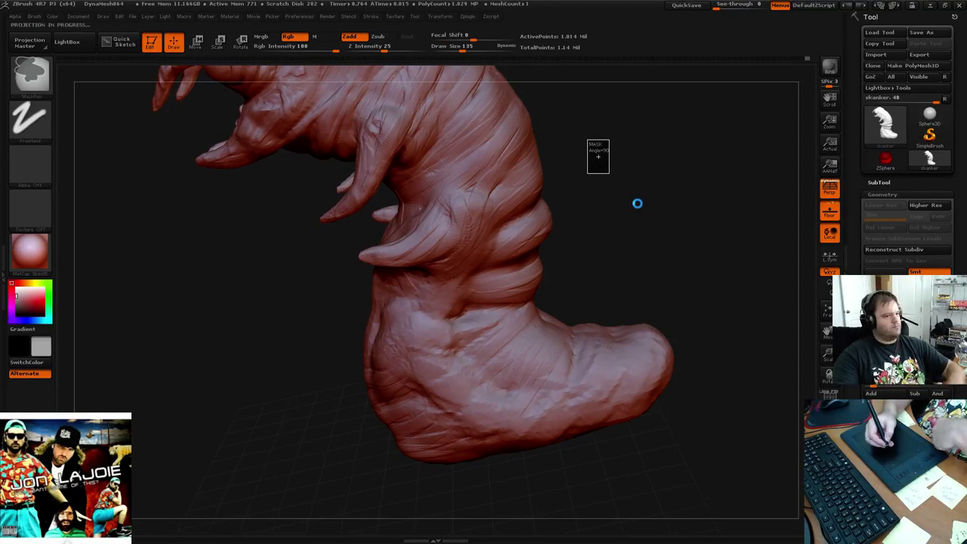
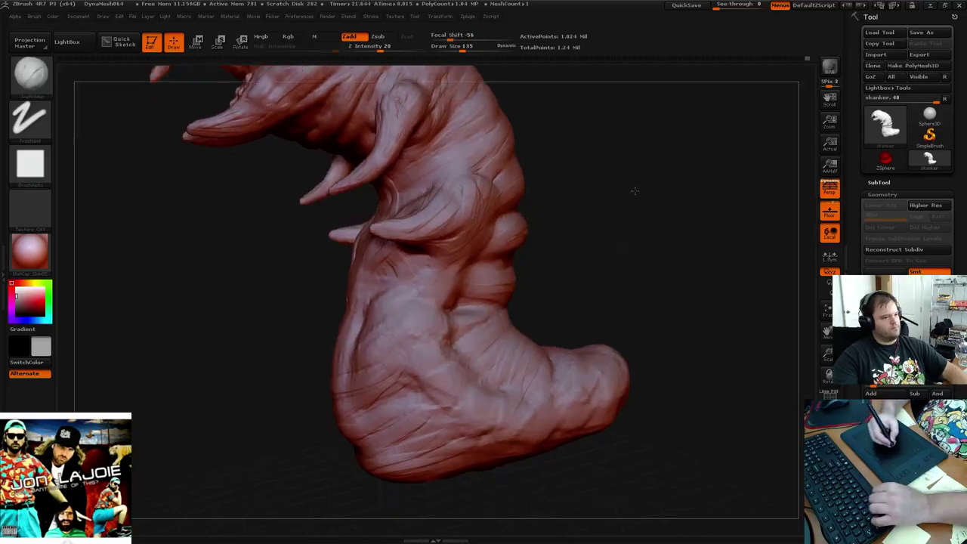
Stroke skin wrinkles across the side of the lower body below the claw with ClayBuildup
left_click_drag(634, 189, 564, 241)
left_click_drag(418, 276, 413, 286)
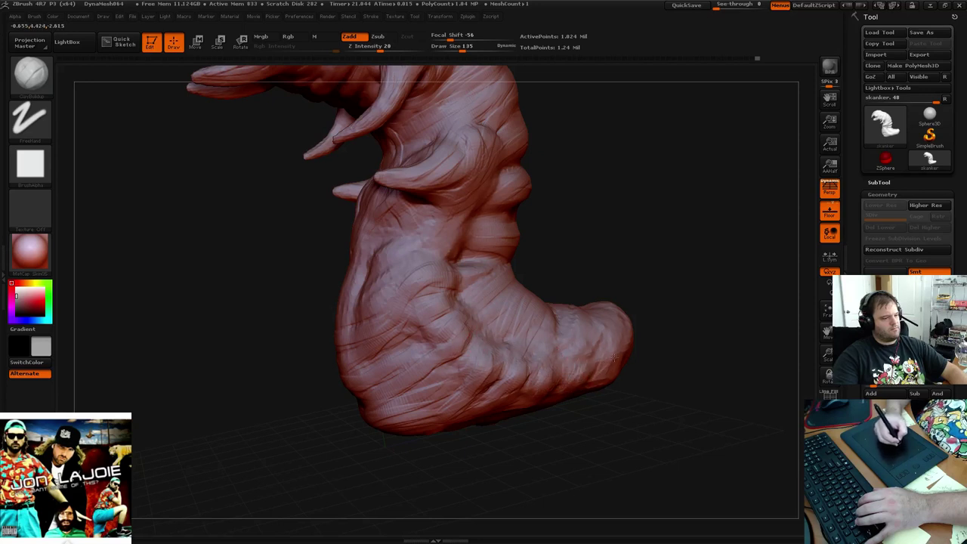
left_click_drag(695, 282, 663, 338)
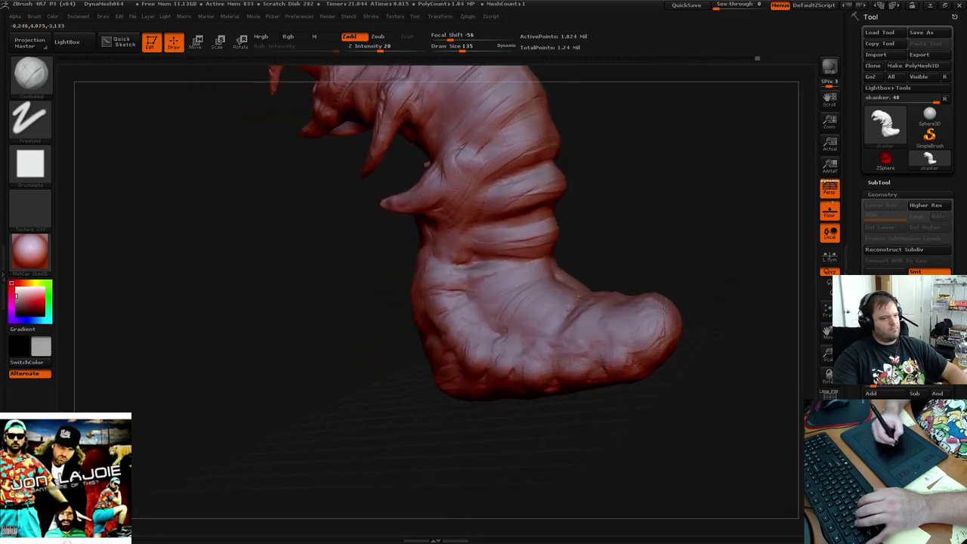
Build up a raised fold over the top of the tail and creases around its rounded tip with ClayBuildup
left_click_drag(588, 322, 614, 310)
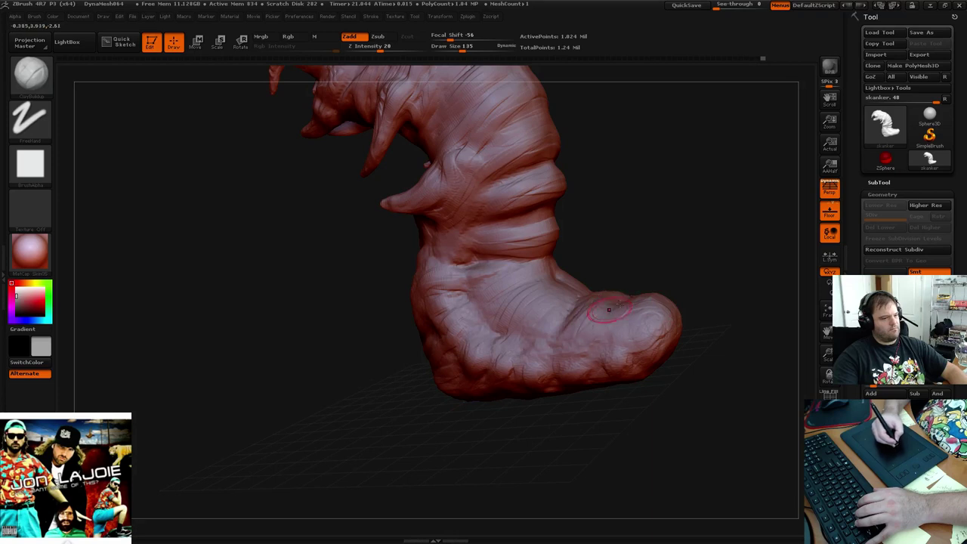
left_click_drag(703, 295, 680, 321)
mouse_move(627, 342)
left_mouse_down()
mouse_move(648, 317)
mouse_move(642, 311)
left_mouse_up()
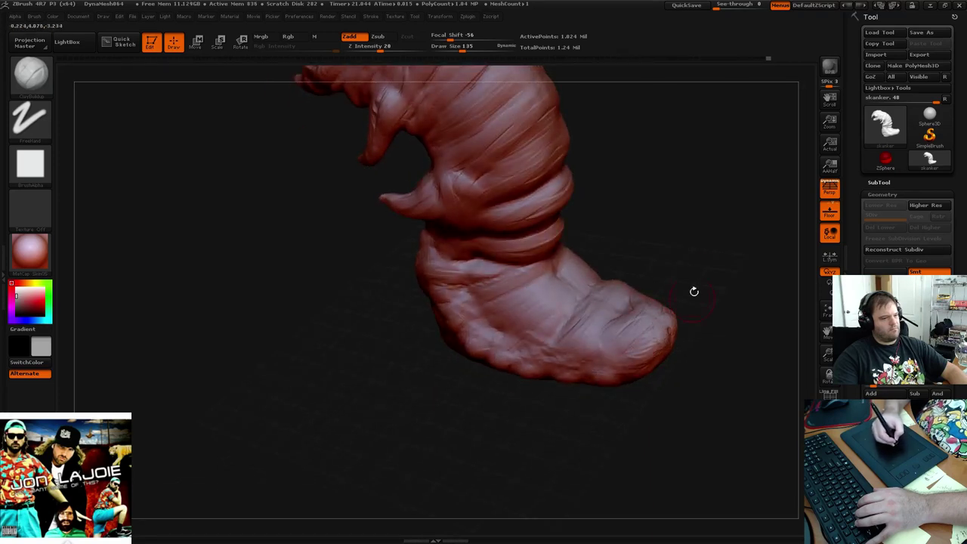
mouse_move(693, 289)
left_mouse_down()
mouse_move(690, 269)
mouse_move(670, 331)
left_mouse_up()
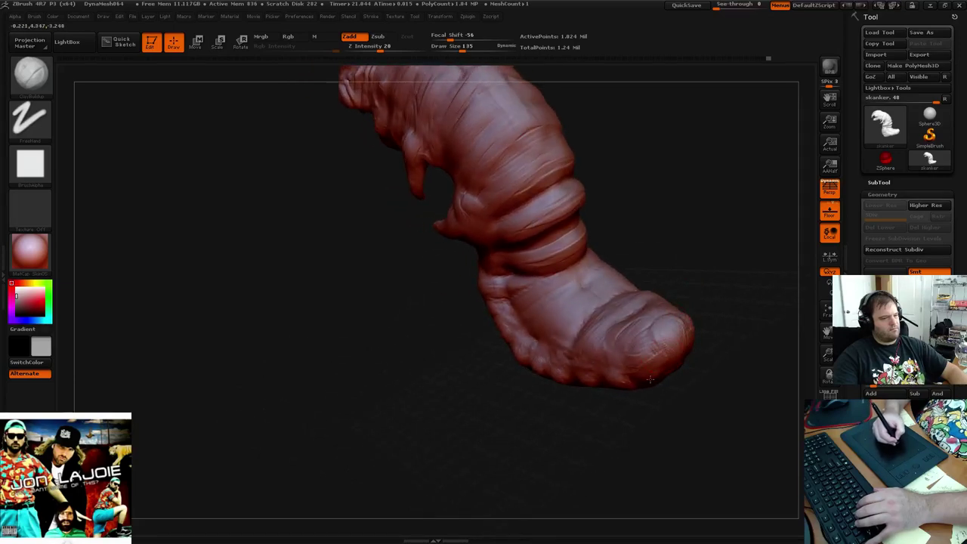
Stroke crosswise skin folds over the tail where it joins the lowest back segment and down its sides with ClayBuildup
left_click_drag(707, 307, 696, 292)
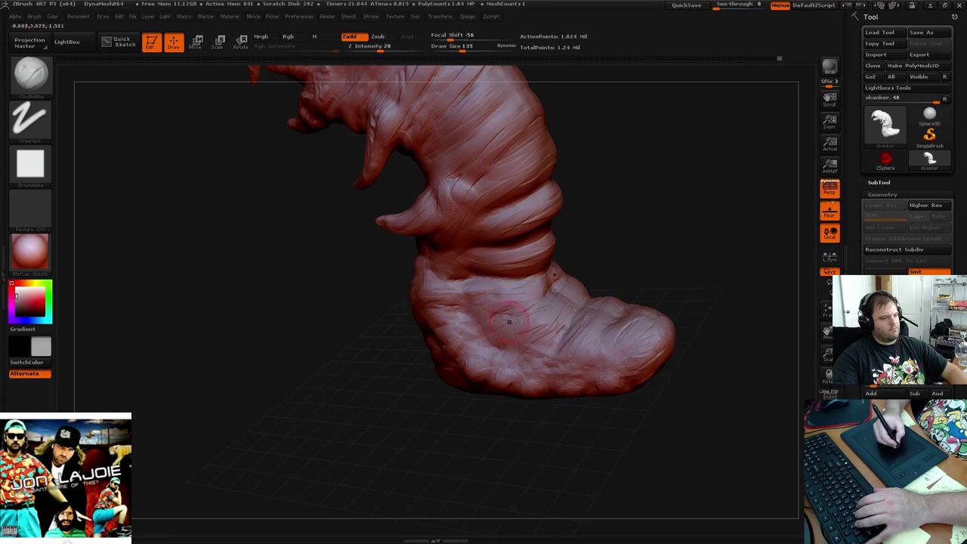
left_click_drag(632, 254, 538, 298)
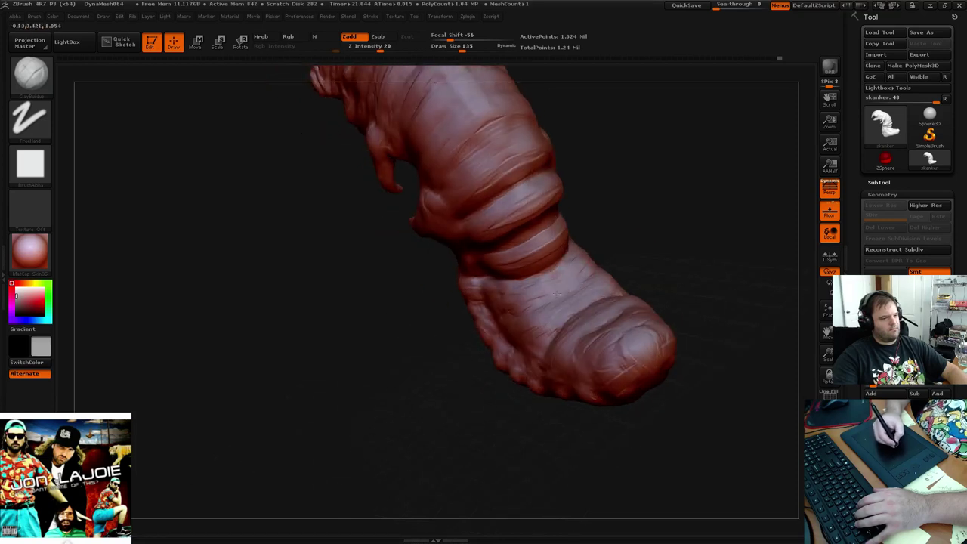
mouse_move(613, 258)
left_mouse_down()
mouse_move(634, 244)
mouse_move(691, 240)
left_mouse_up()
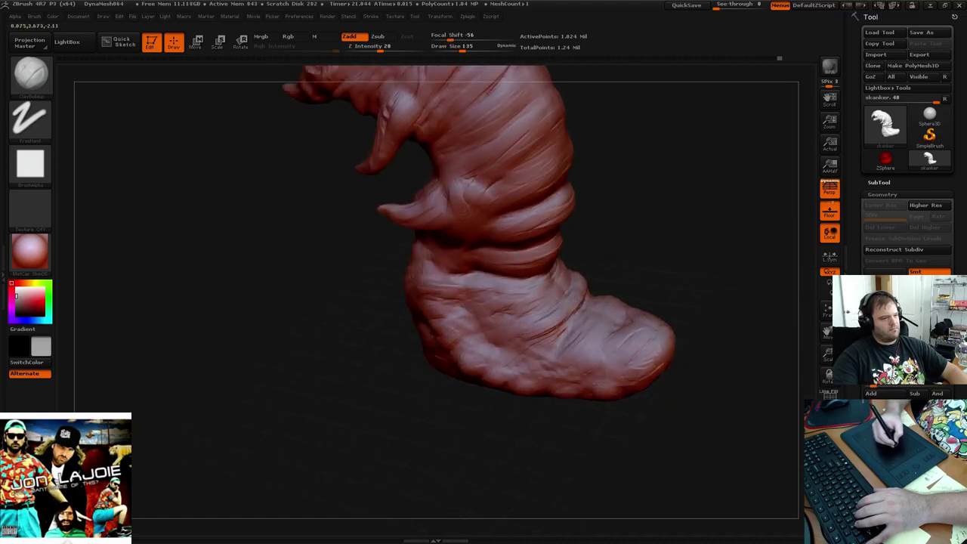
left_click_drag(659, 226, 532, 237)
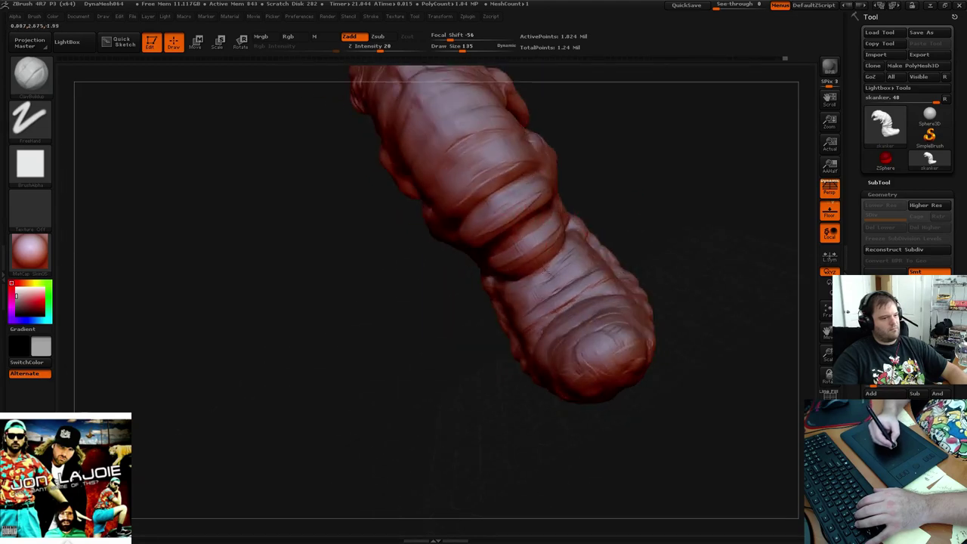
mouse_move(581, 178)
left_mouse_down()
mouse_move(665, 175)
mouse_move(673, 164)
mouse_move(658, 162)
mouse_move(646, 265)
left_mouse_up()
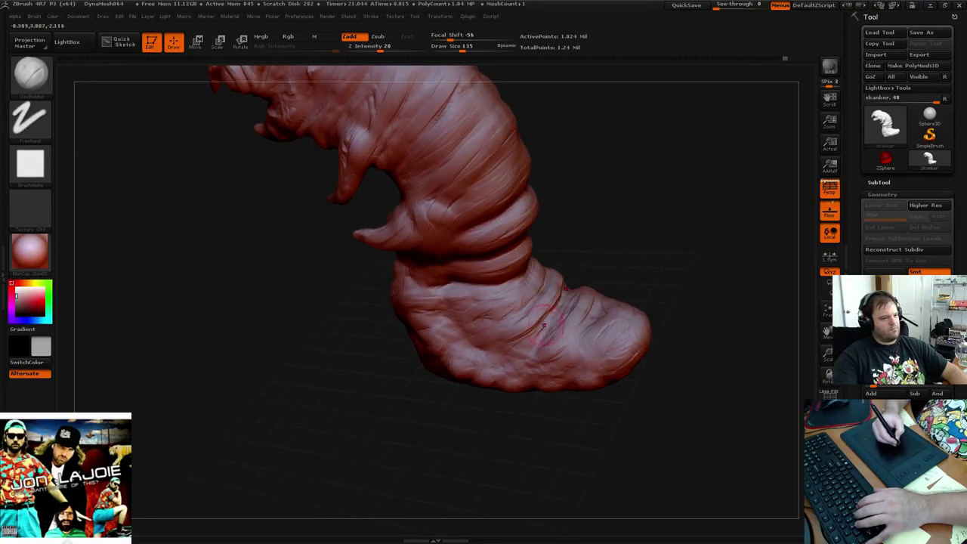
left_click_drag(666, 280, 651, 281)
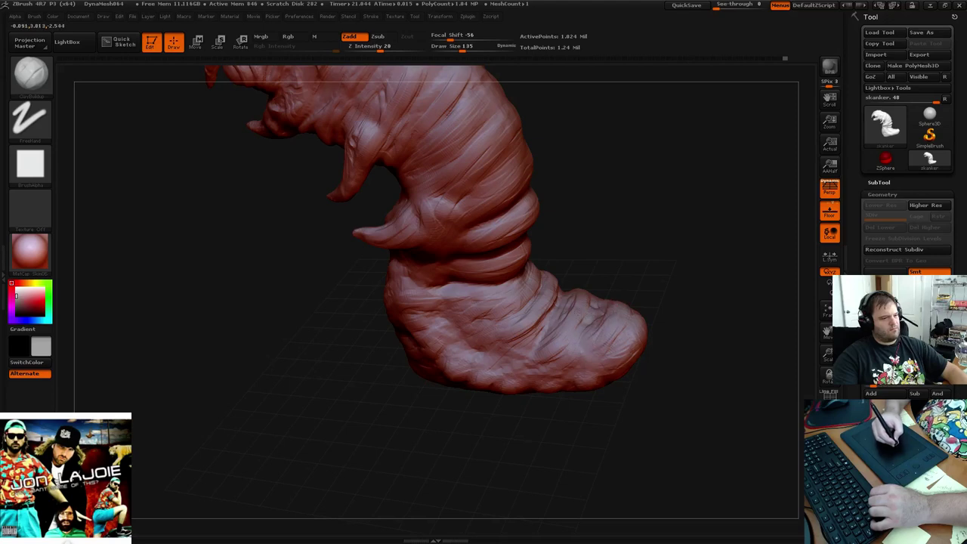
mouse_move(650, 286)
left_mouse_down()
mouse_move(671, 264)
mouse_move(667, 313)
left_mouse_up()
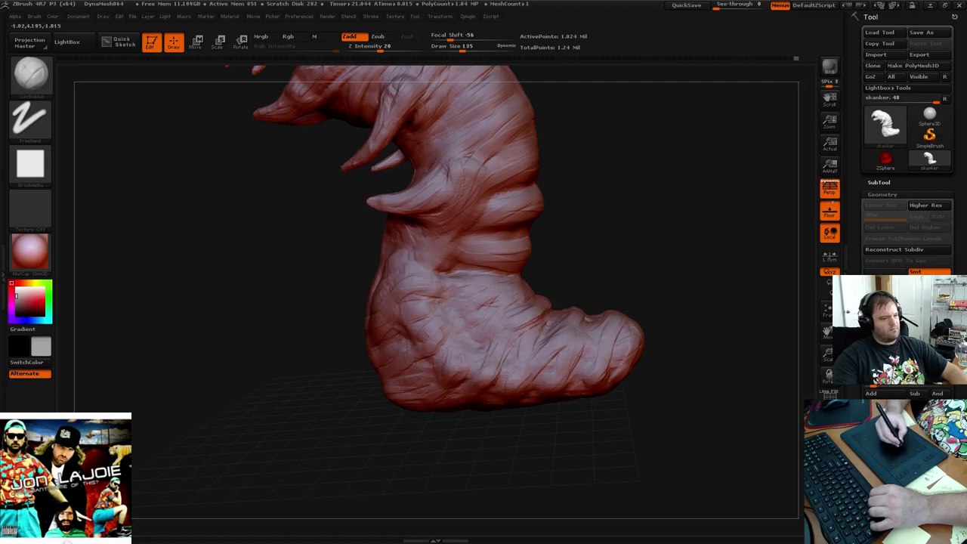
Stroke fine creases on the throat between the upper claws and add wrinkles across the upper back segments
mouse_move(599, 262)
left_mouse_down()
mouse_move(654, 255)
mouse_move(597, 233)
mouse_move(624, 254)
mouse_move(611, 234)
mouse_move(636, 244)
mouse_move(656, 285)
mouse_move(664, 265)
mouse_move(604, 253)
left_mouse_up()
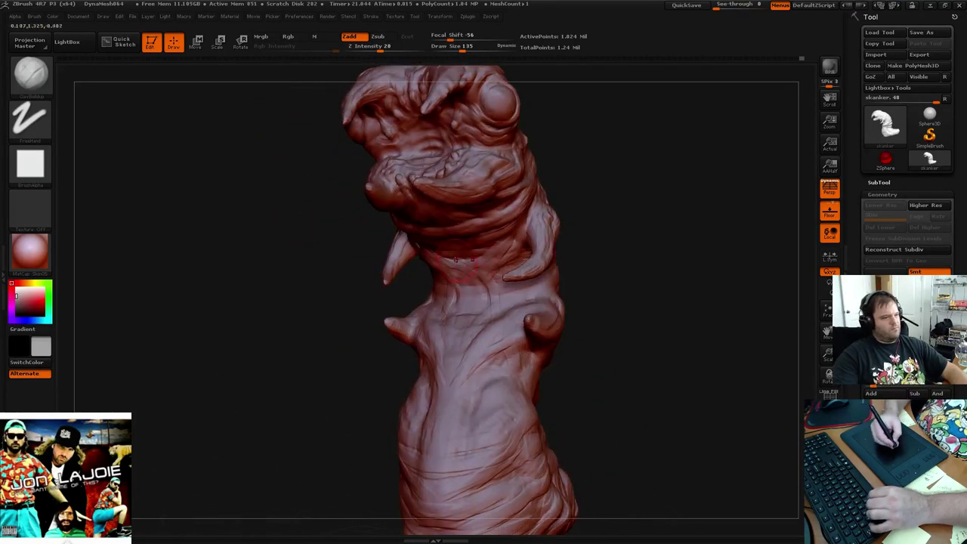
mouse_move(456, 260)
left_mouse_down()
mouse_move(491, 251)
mouse_move(450, 263)
mouse_move(489, 269)
mouse_move(479, 298)
left_mouse_up()
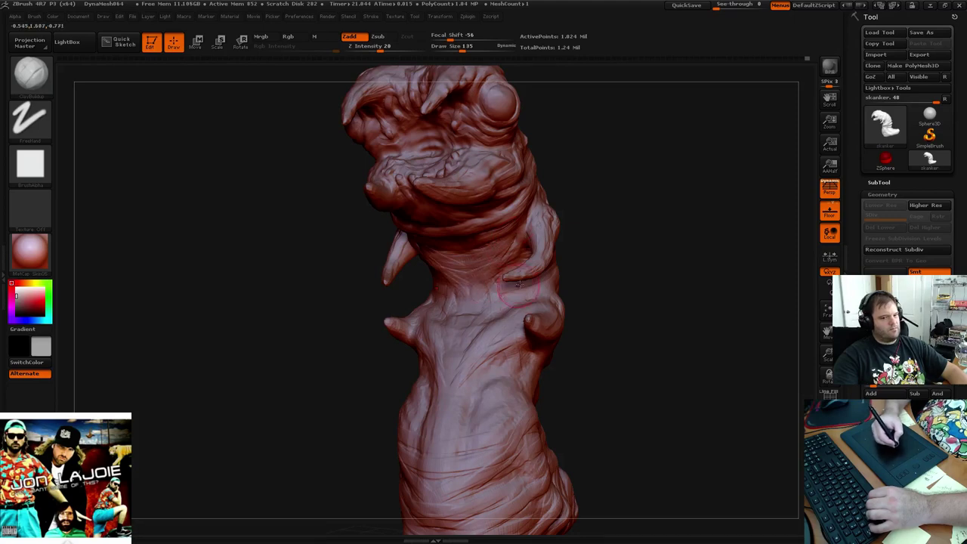
mouse_move(597, 243)
left_mouse_down()
mouse_move(622, 252)
mouse_move(588, 262)
mouse_move(658, 214)
left_mouse_up()
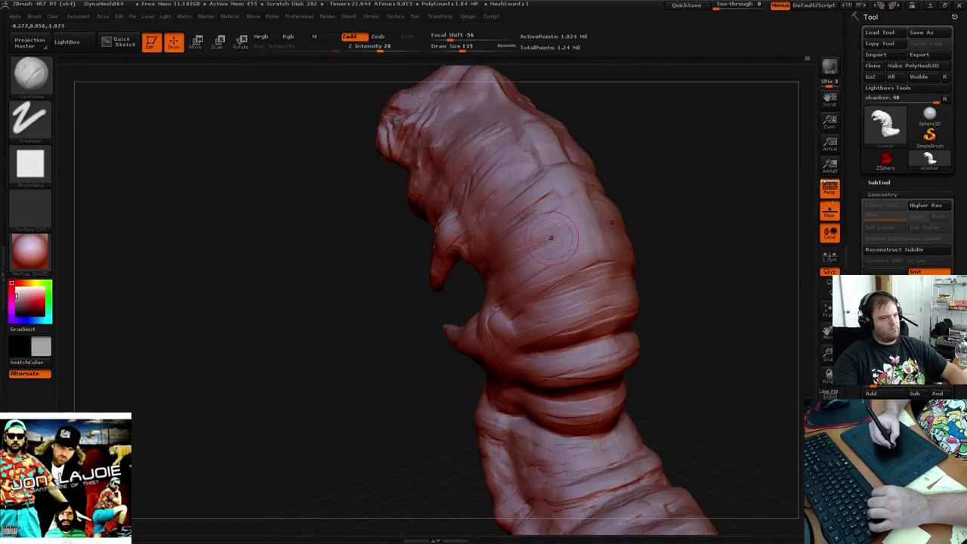
mouse_move(673, 205)
left_mouse_down()
mouse_move(529, 218)
mouse_move(494, 193)
left_mouse_up()
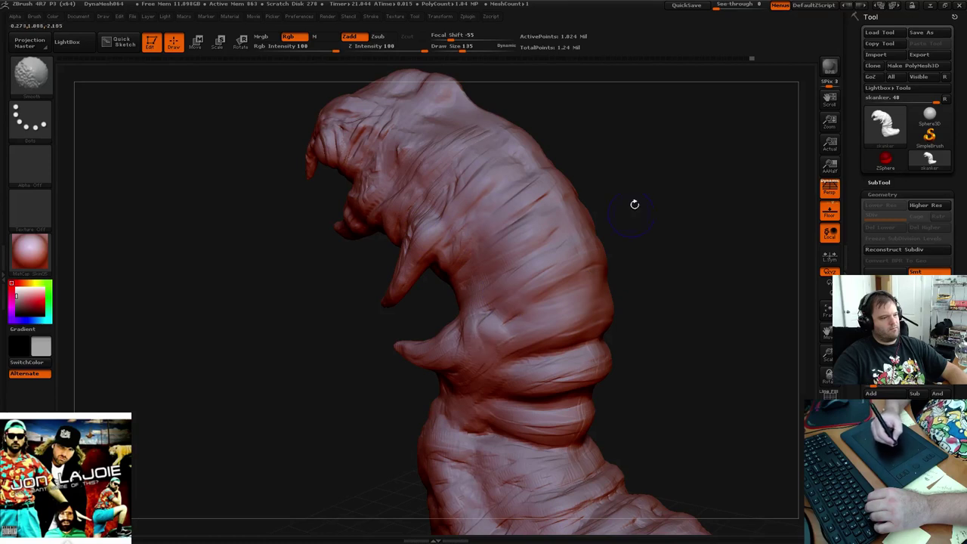
Smooth the wrinkles on the tail, and build up and soften horizontal folds across the front of the base
mouse_move(628, 356)
left_mouse_down("alt")
mouse_move(561, 224)
mouse_move(446, 226)
left_mouse_up("alt")
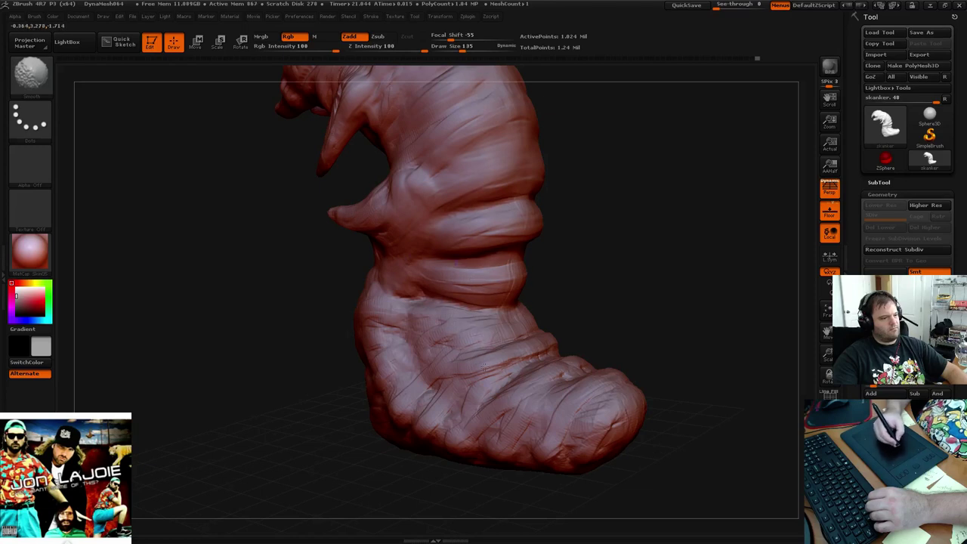
left_click_drag(563, 365, 605, 382, "shift")
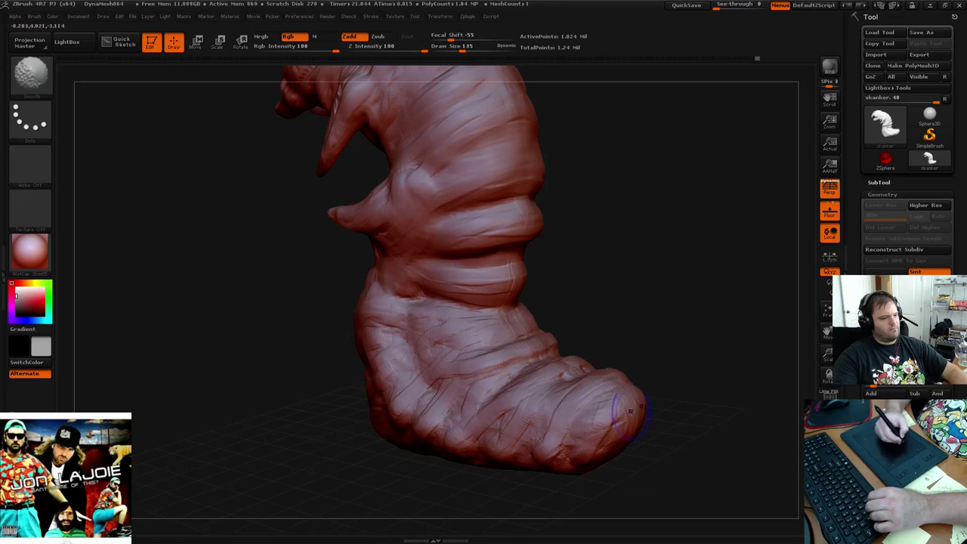
mouse_move(627, 287)
left_mouse_down()
mouse_move(680, 295)
mouse_move(577, 274)
mouse_move(417, 458)
mouse_move(402, 466)
mouse_move(371, 456)
mouse_move(436, 454)
left_mouse_up()
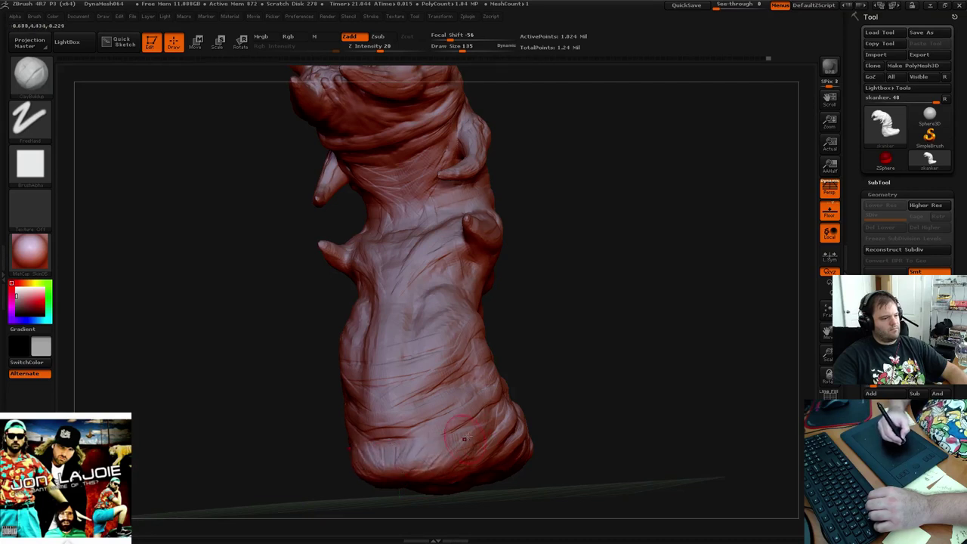
key("shift")
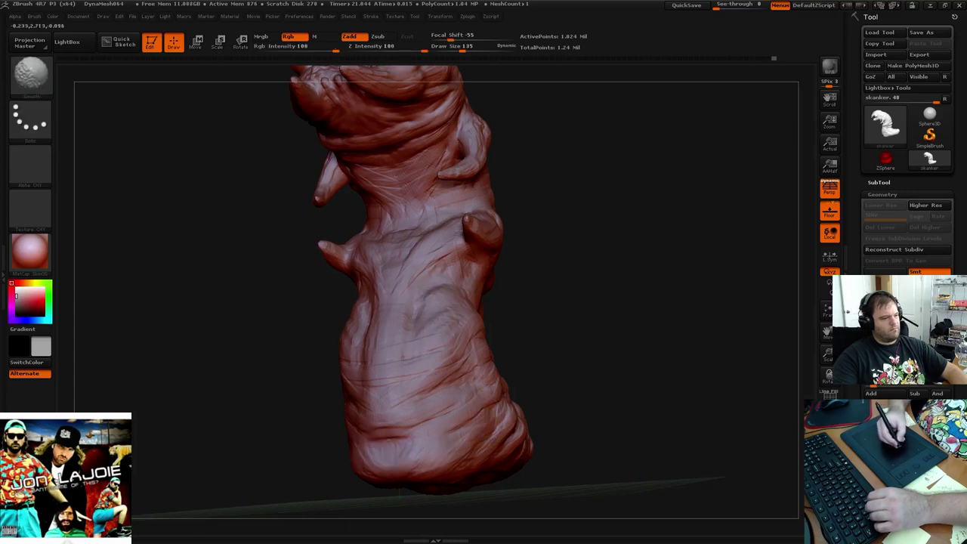
left_click_drag(553, 258, 534, 292)
key("shift")
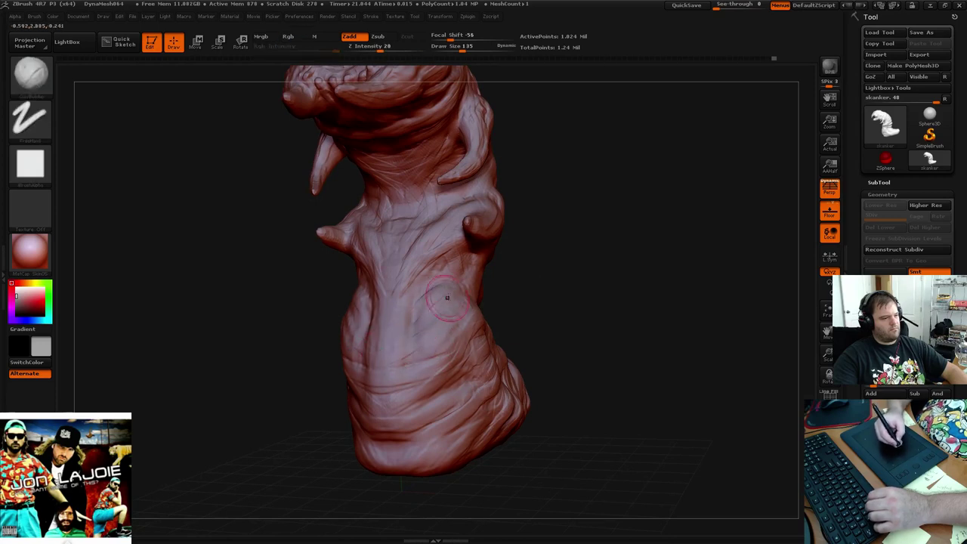
Shape the paired bulges and creases on the belly above the base folds with ClayBuildup, softening them with Smooth
left_click_drag(446, 296, 429, 316)
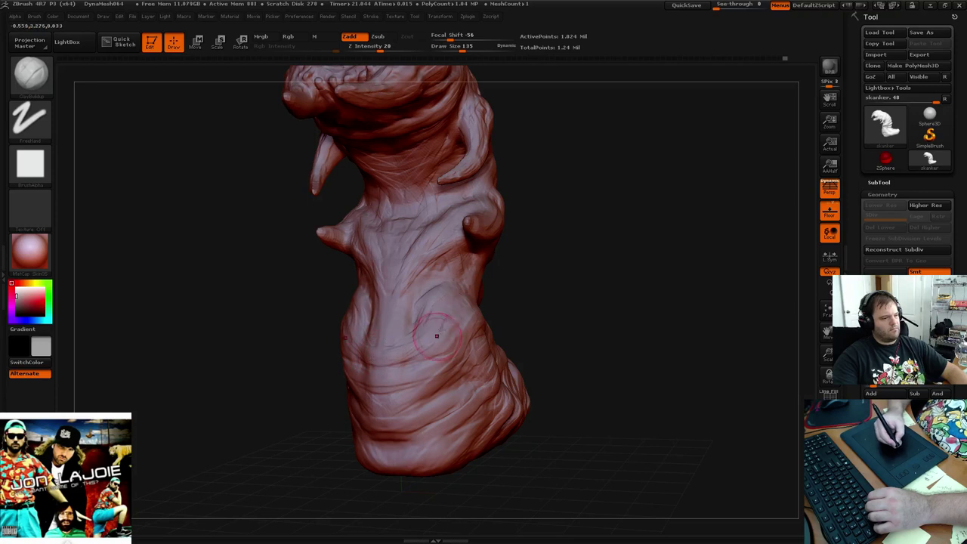
mouse_move(443, 300)
left_mouse_down("shift")
mouse_move(445, 339)
mouse_move(441, 294)
left_mouse_up("shift")
left_click_drag(574, 235, 593, 244)
key("shift")
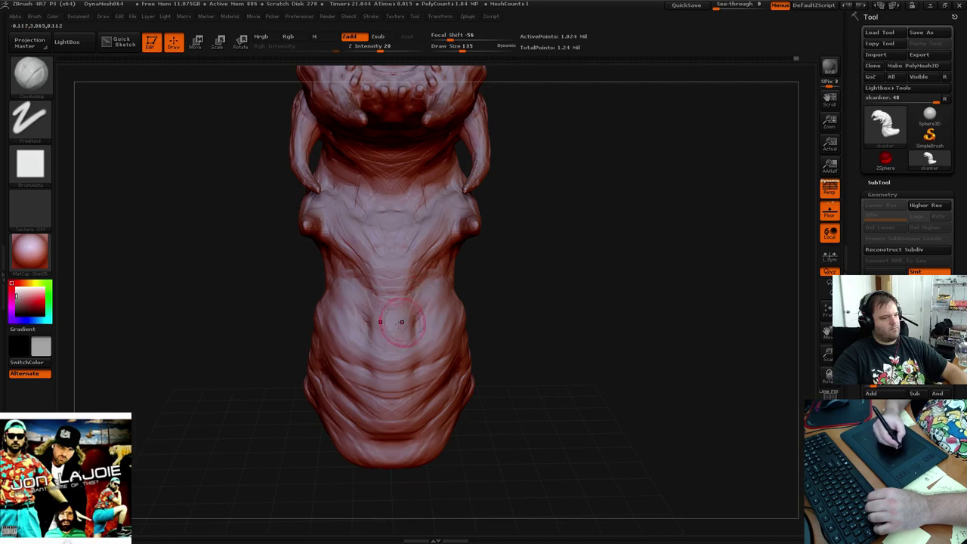
key("shift")
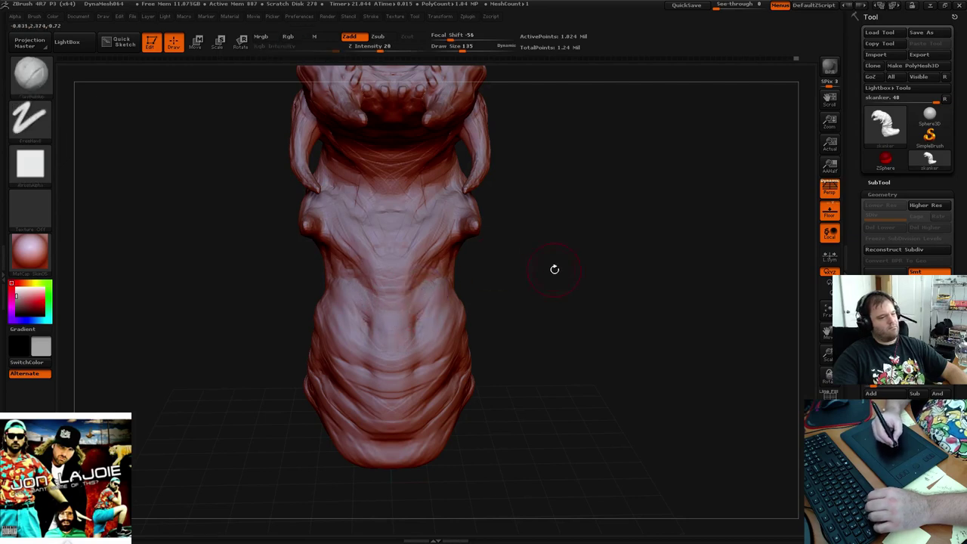
Build up skin folds around the throat and beneath the lower mandibles with ClayBuildup, smoothing the harsh creases
mouse_move(555, 268)
left_mouse_down()
mouse_move(533, 252)
mouse_move(579, 298)
mouse_move(593, 283)
mouse_move(408, 297)
mouse_move(403, 308)
mouse_move(411, 303)
left_mouse_up()
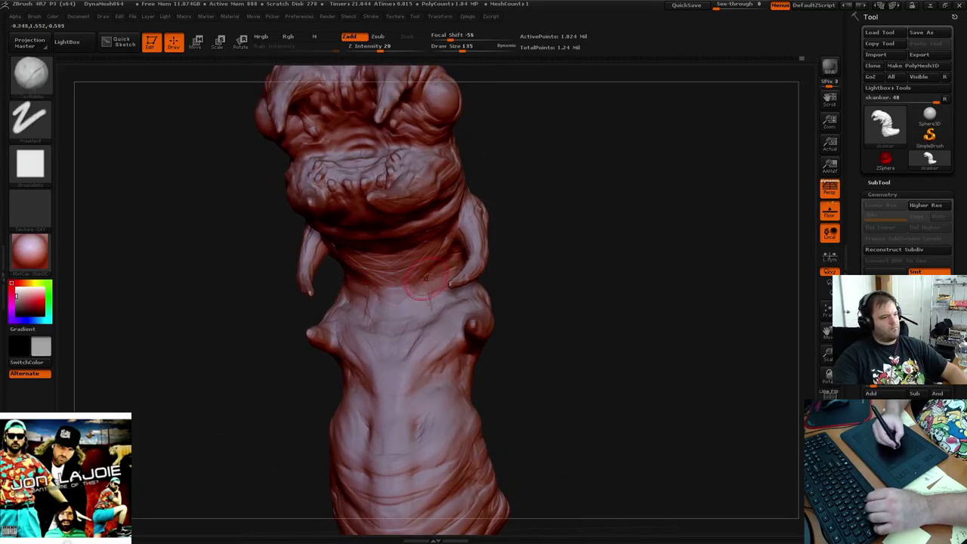
key("shift")
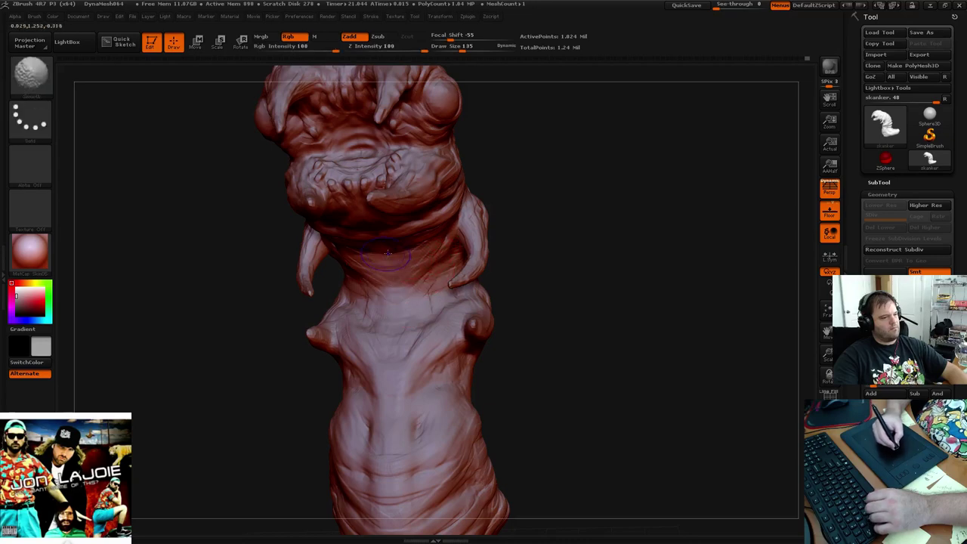
mouse_move(563, 198)
left_mouse_down()
mouse_move(548, 166)
mouse_move(577, 295)
mouse_move(551, 281)
left_mouse_up()
key("shift")
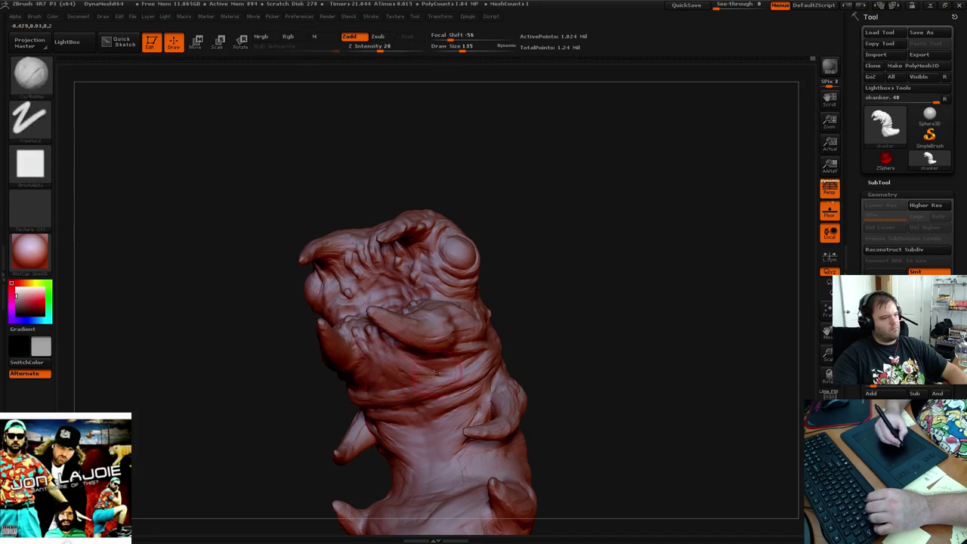
left_click_drag(555, 291, 532, 300)
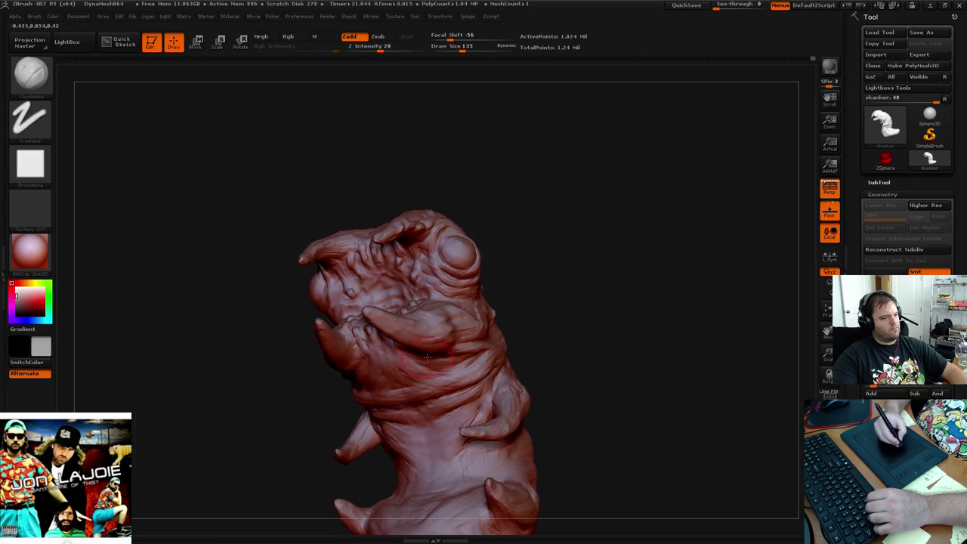
left_click_drag(460, 363, 481, 352)
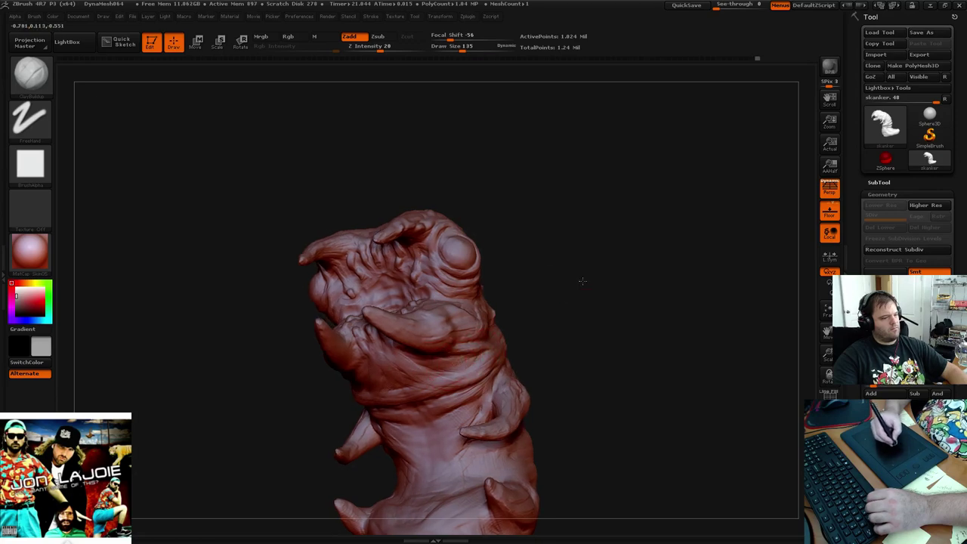
Build up skin folds on the creature's cheek and the side of its neck behind the eye with the ClayBuildup brush
left_click_drag(582, 281, 463, 325)
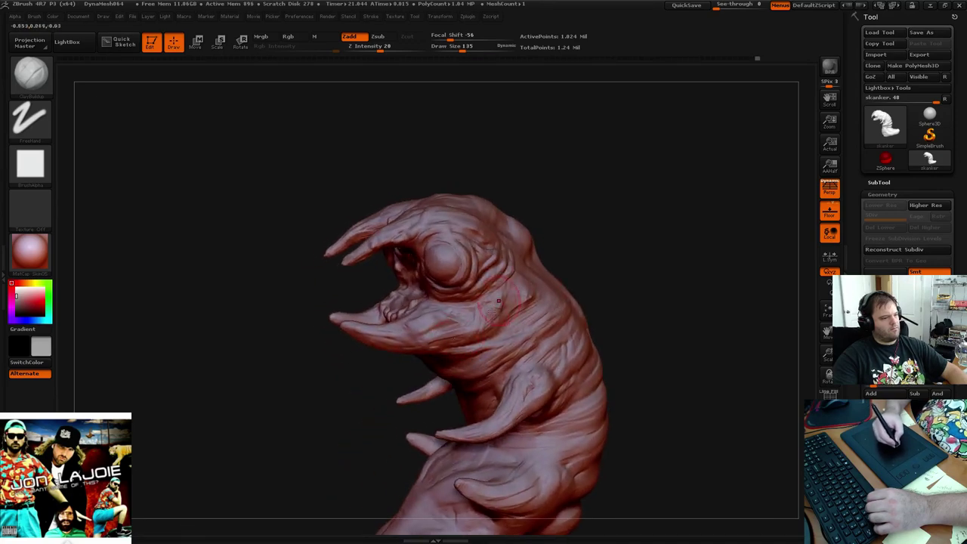
left_click_drag(556, 276, 544, 289)
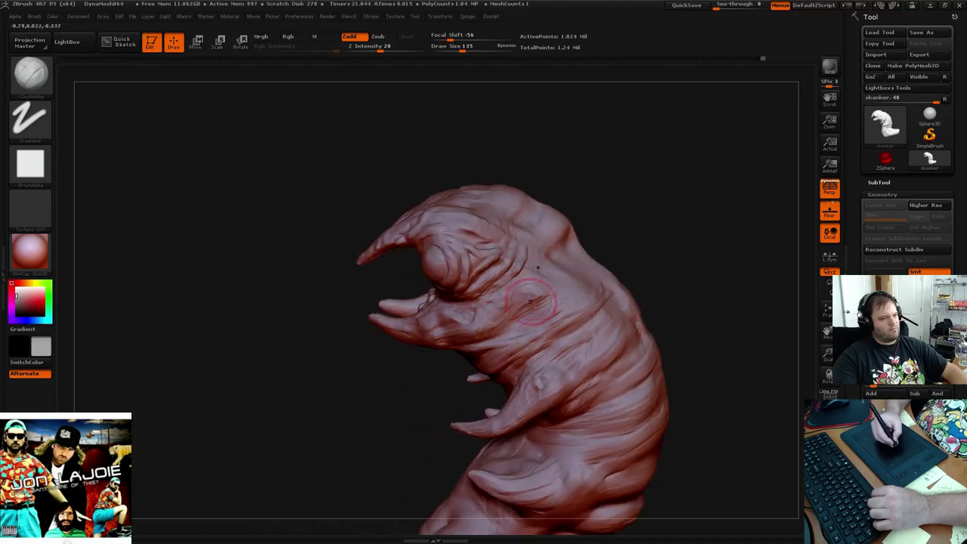
left_click_drag(596, 256, 672, 212)
mouse_move(604, 260)
left_mouse_down()
mouse_move(576, 269)
mouse_move(619, 253)
left_mouse_up()
left_click_drag(639, 216, 625, 219)
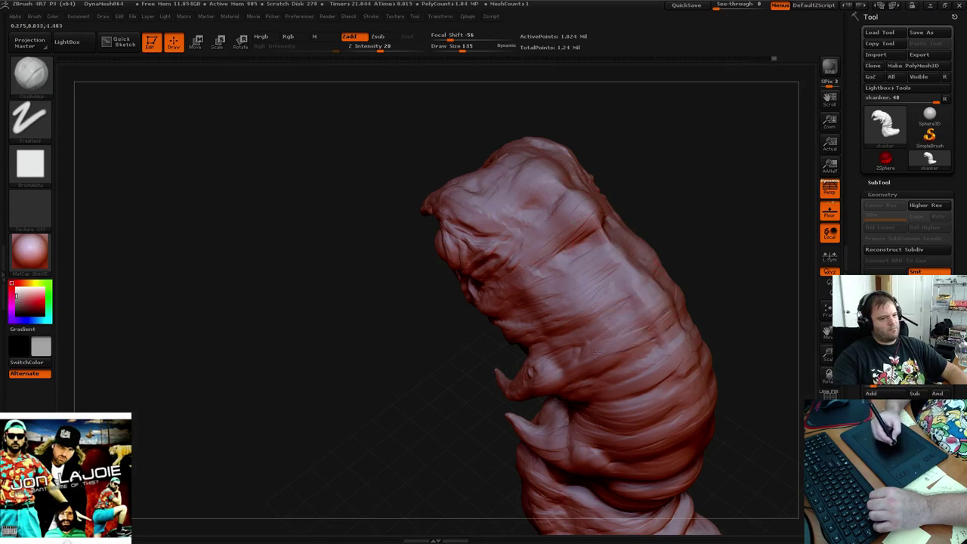
Sculpt broad wrinkles around the jaw hinge and across the upper neck, checking the head from several angles
mouse_move(724, 240)
left_mouse_down()
mouse_move(745, 214)
mouse_move(697, 231)
mouse_move(675, 274)
mouse_move(716, 263)
mouse_move(654, 171)
mouse_move(641, 199)
mouse_move(663, 220)
mouse_move(658, 211)
mouse_move(673, 201)
mouse_move(666, 206)
mouse_move(682, 207)
mouse_move(641, 177)
mouse_move(615, 285)
mouse_move(554, 304)
mouse_move(586, 263)
left_mouse_up()
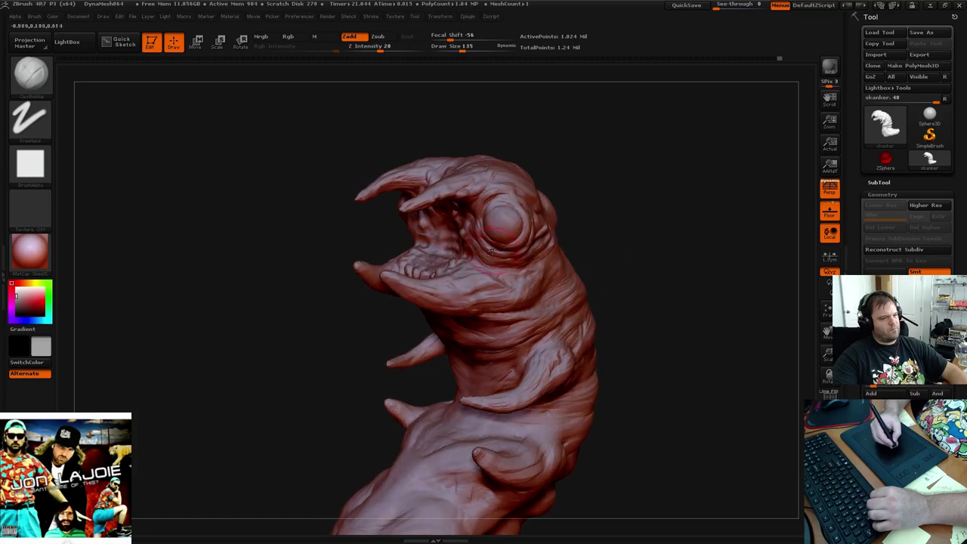
left_click_drag(610, 227, 491, 277)
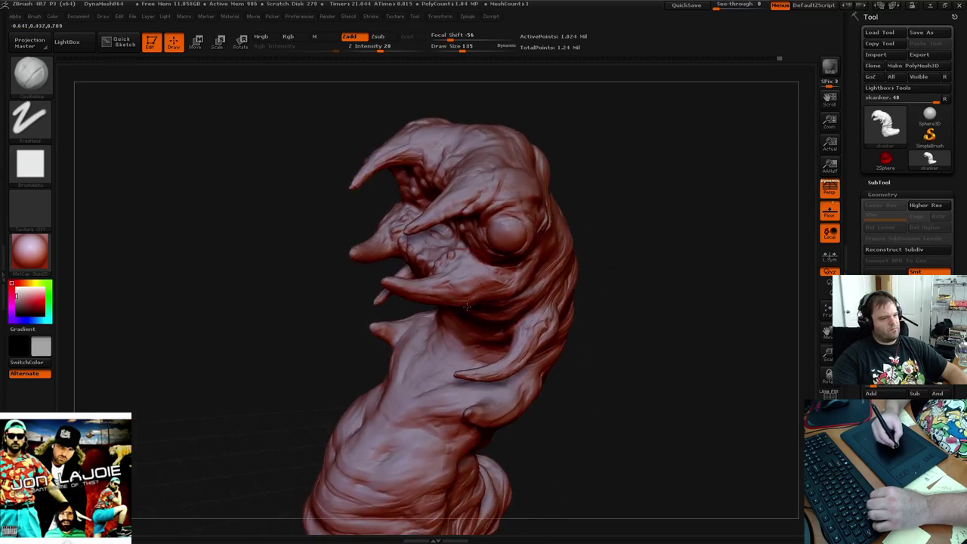
mouse_move(611, 223)
left_mouse_down()
mouse_move(589, 172)
mouse_move(593, 198)
left_mouse_up()
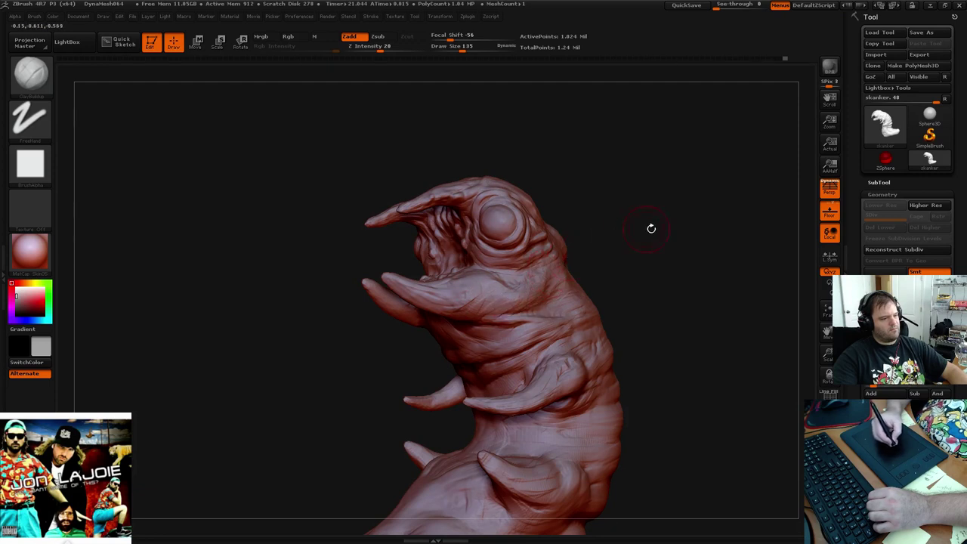
left_click_drag(652, 228, 601, 242)
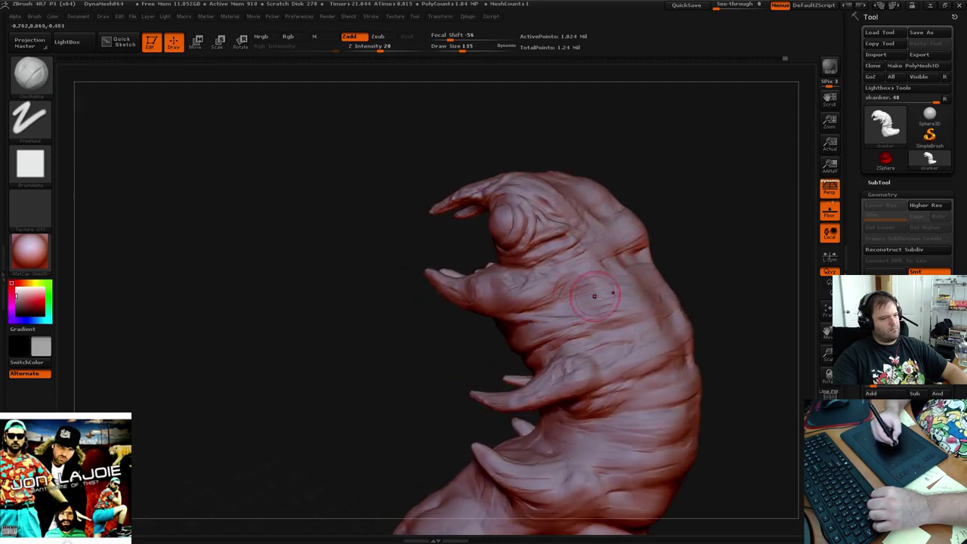
mouse_move(594, 296)
left_mouse_down()
mouse_move(601, 276)
mouse_move(512, 308)
mouse_move(538, 291)
left_mouse_up()
mouse_move(642, 211)
left_mouse_down()
mouse_move(688, 209)
mouse_move(614, 206)
mouse_move(614, 244)
mouse_move(630, 244)
mouse_move(628, 287)
mouse_move(617, 295)
mouse_move(602, 233)
mouse_move(652, 222)
mouse_move(608, 217)
left_mouse_up()
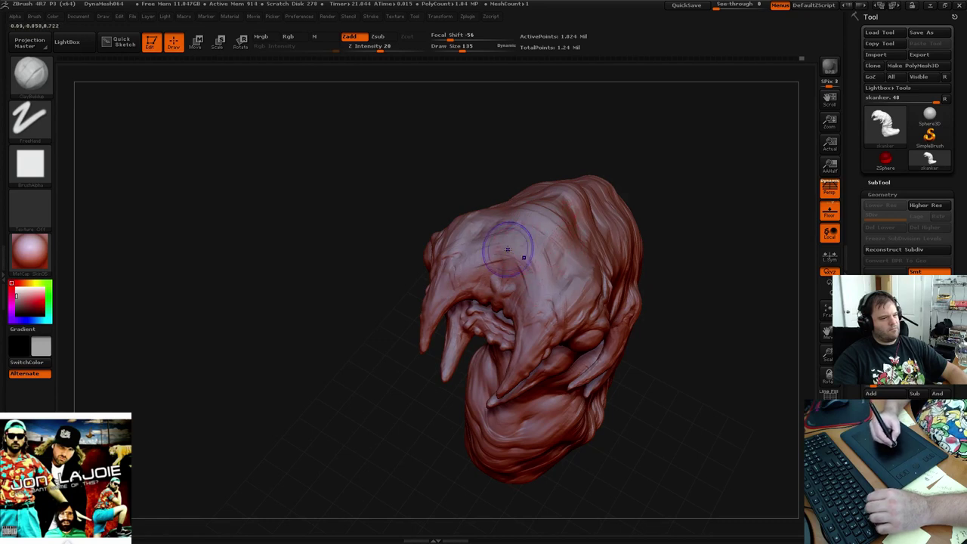
Smooth the top of the head and deepen the creases running along the neck toward the upper arm
key("shift")
mouse_move(657, 162)
left_mouse_down()
mouse_move(665, 158)
mouse_move(667, 176)
mouse_move(680, 147)
mouse_move(660, 143)
mouse_move(687, 212)
mouse_move(647, 146)
mouse_move(662, 180)
mouse_move(607, 162)
mouse_move(606, 173)
mouse_move(587, 156)
mouse_move(630, 173)
mouse_move(559, 249)
left_mouse_up()
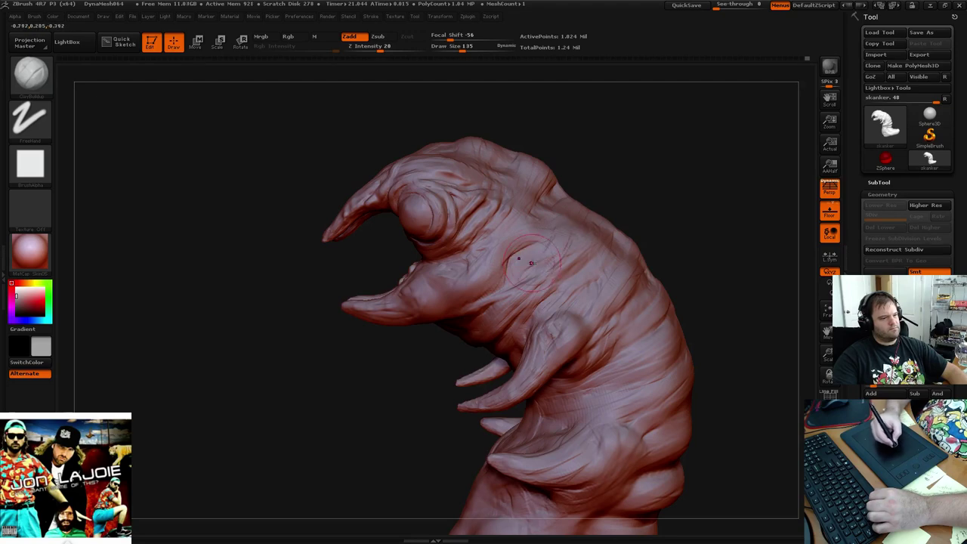
mouse_move(668, 194)
left_mouse_down()
mouse_move(656, 197)
mouse_move(669, 184)
mouse_move(664, 188)
left_mouse_up()
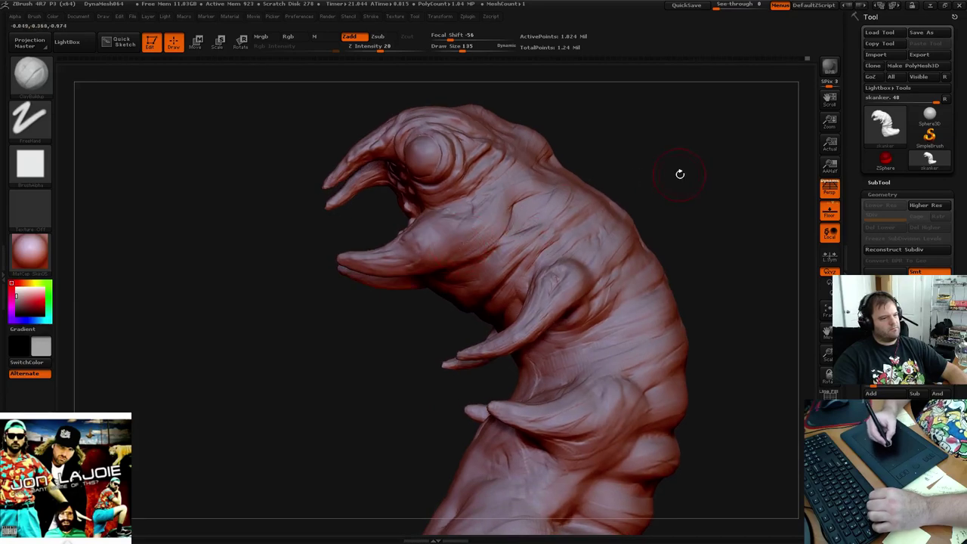
left_click_drag(680, 173, 675, 149)
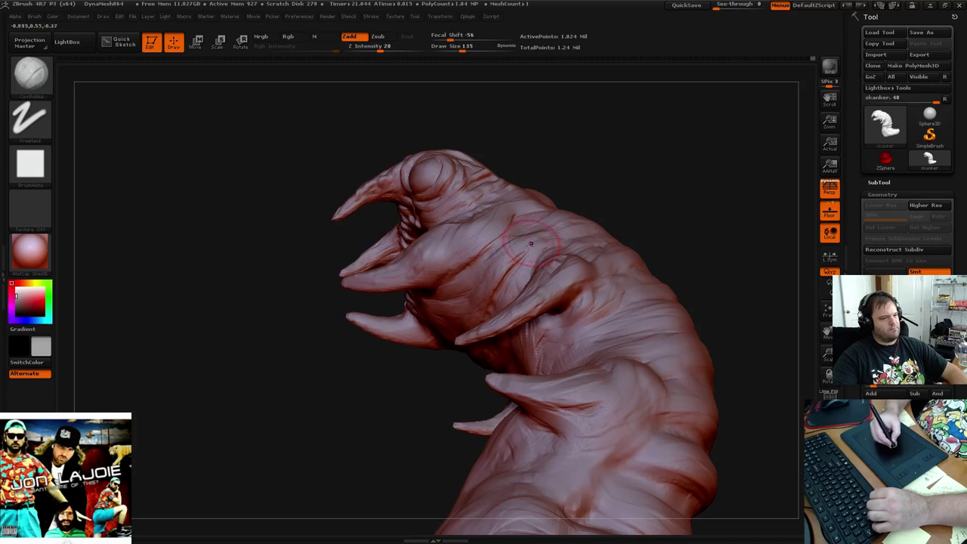
mouse_move(650, 181)
left_mouse_down()
mouse_move(717, 206)
mouse_move(670, 187)
mouse_move(647, 210)
mouse_move(649, 261)
mouse_move(599, 184)
mouse_move(647, 217)
mouse_move(697, 229)
mouse_move(711, 266)
left_mouse_up()
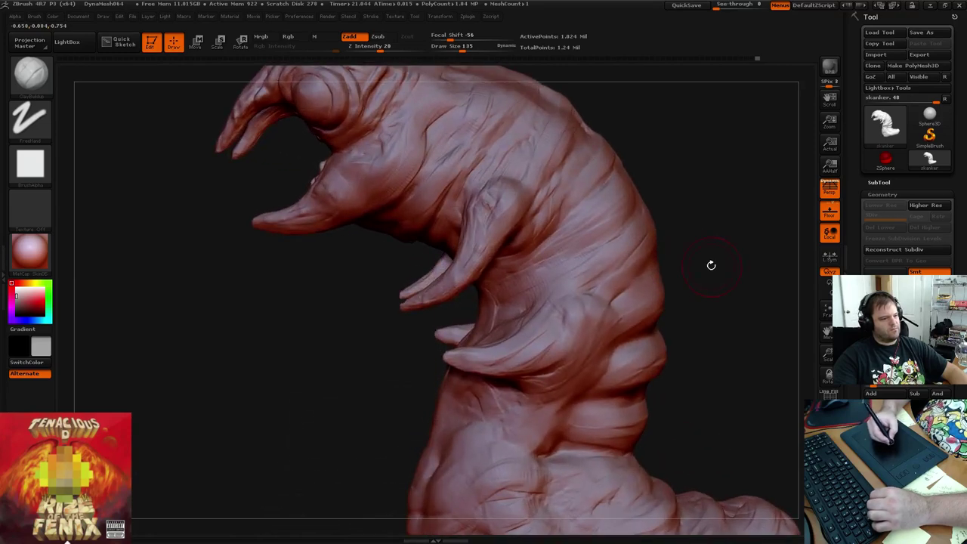
Set the draw size to 47 and refine the fleshy folds around the base of the lower arm, smoothing rough strokes
key("space")
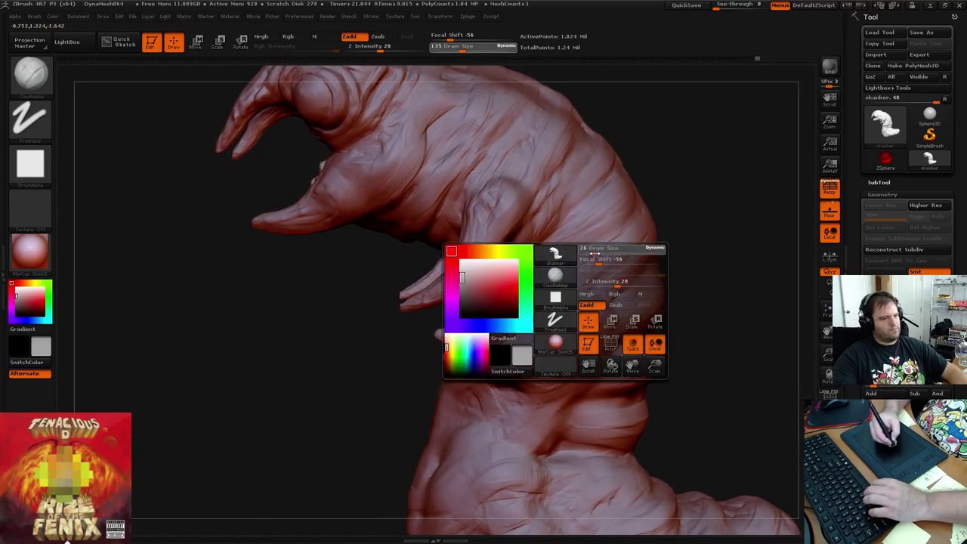
left_click_drag(596, 255, 602, 254)
mouse_move(669, 240)
left_mouse_down()
mouse_move(743, 299)
mouse_move(678, 222)
mouse_move(609, 250)
left_mouse_up()
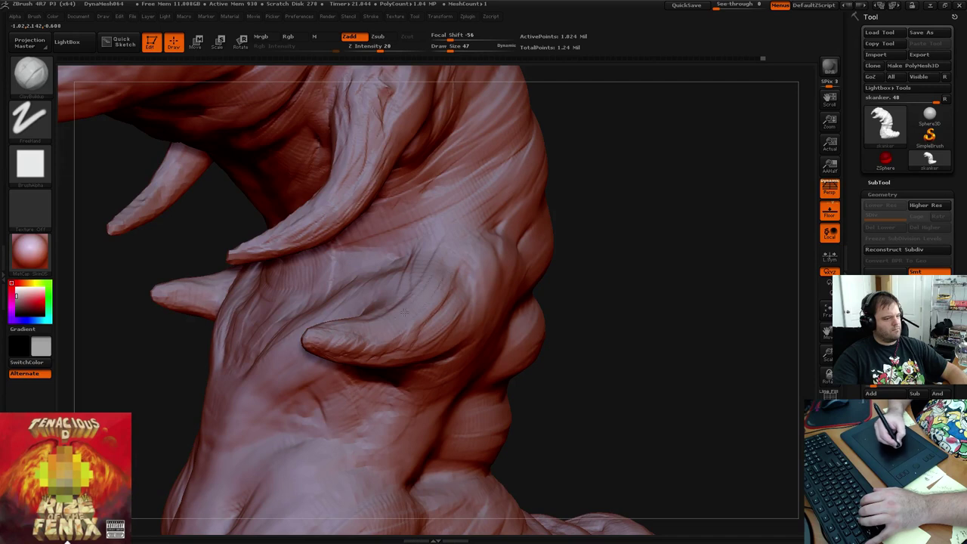
key("shift")
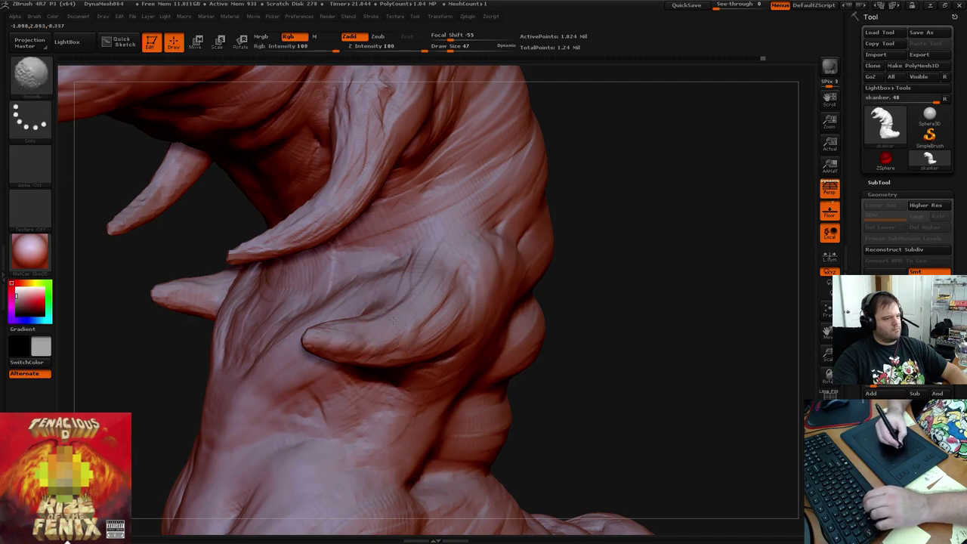
mouse_move(417, 267)
left_mouse_down("shift")
mouse_move(443, 279)
mouse_move(463, 239)
left_mouse_up("shift")
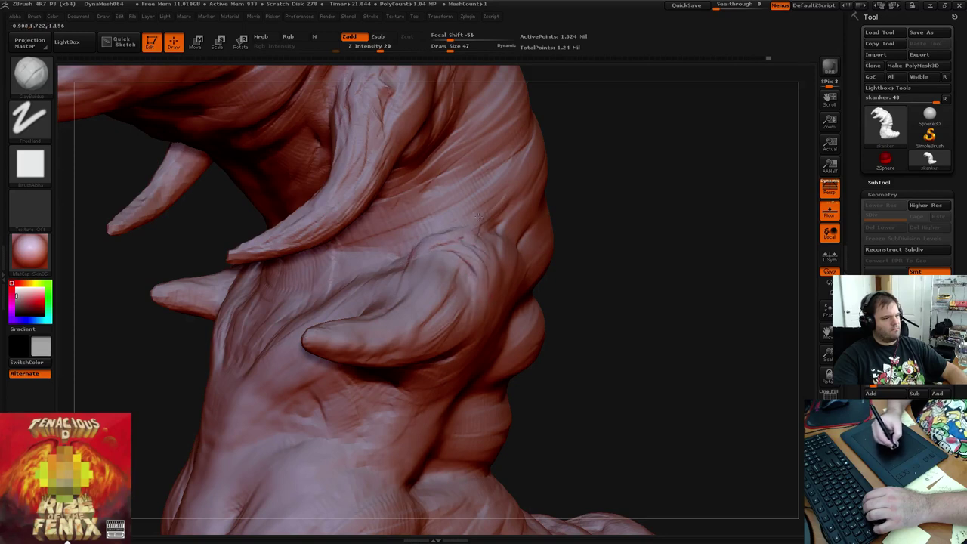
mouse_move(408, 264)
left_mouse_down()
mouse_move(477, 235)
mouse_move(519, 197)
left_mouse_up()
left_click_drag(474, 266, 518, 207)
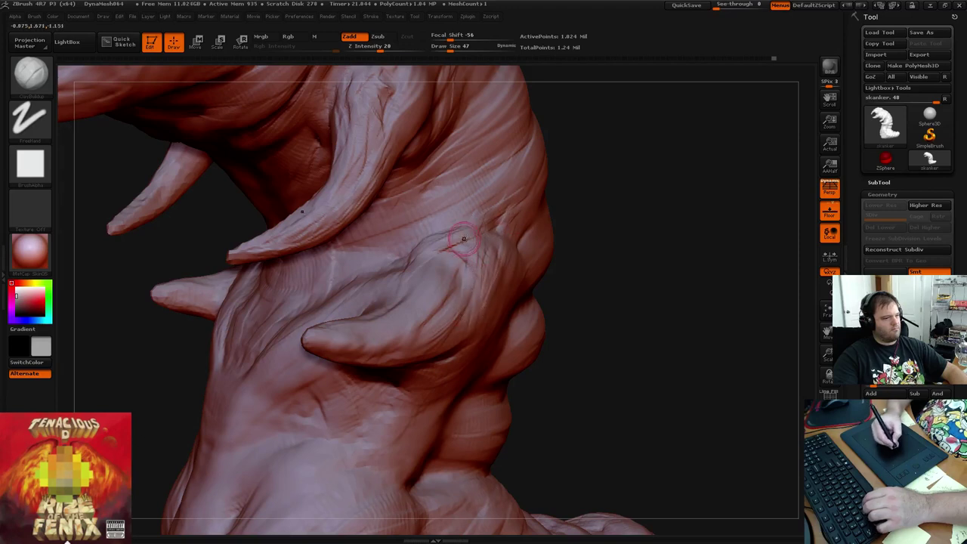
Add fine creases to the flank above the lower arm and across the chest, softening them with smoothing
key("shift")
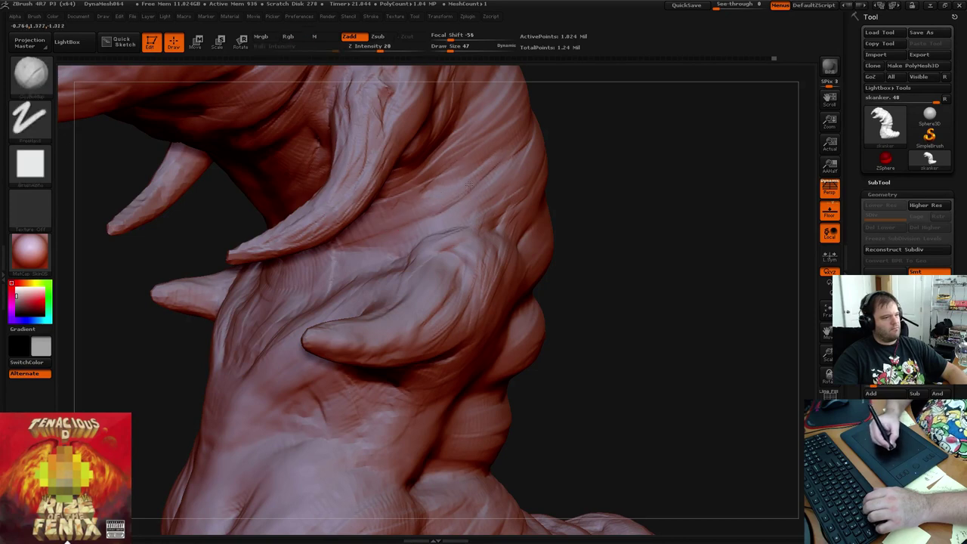
key("shift")
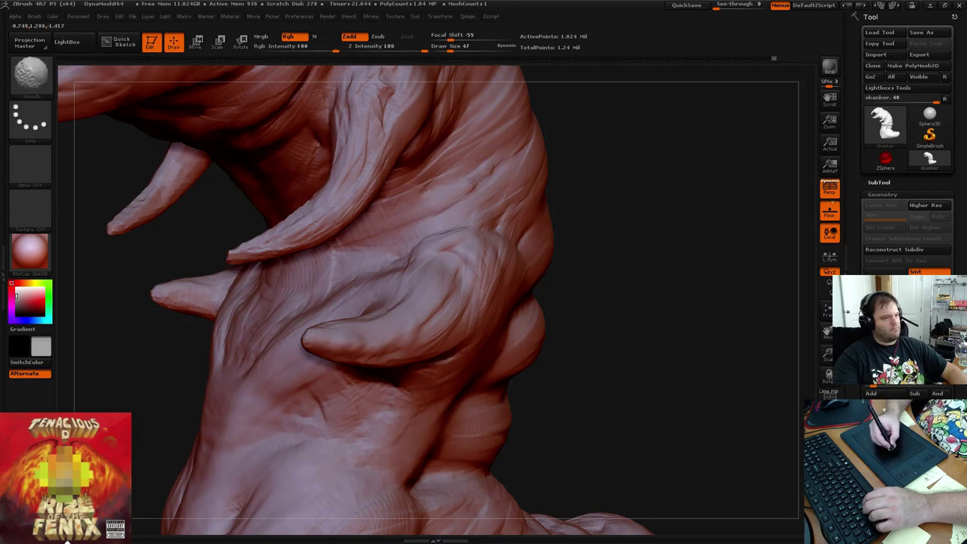
mouse_move(567, 189)
left_mouse_down()
mouse_move(597, 205)
mouse_move(622, 250)
mouse_move(624, 343)
left_mouse_up()
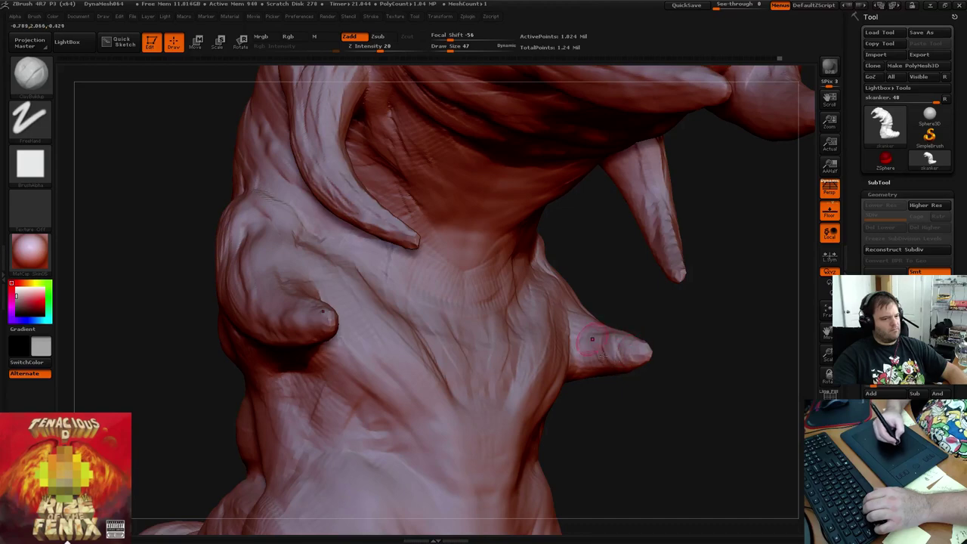
left_click_drag(599, 302, 582, 295)
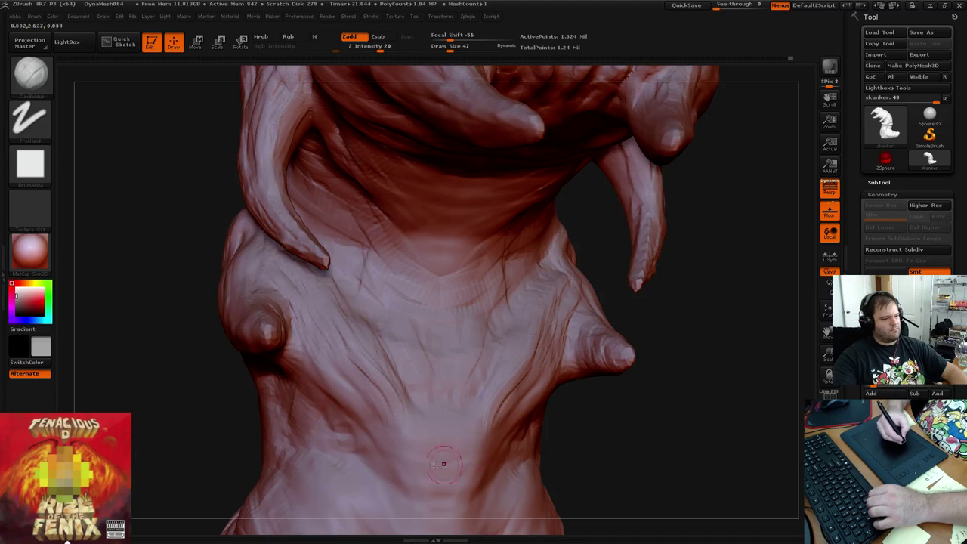
Sculpt curved skin folds across the belly below the lower arms and smooth the surrounding surface
left_click_drag(421, 456, 472, 460)
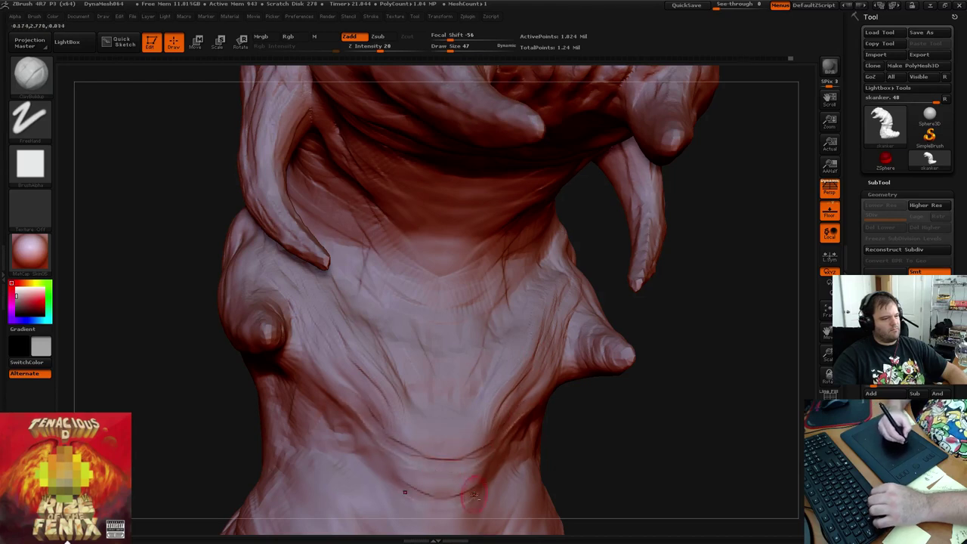
mouse_move(487, 466)
left_mouse_down("shift")
mouse_move(440, 493)
mouse_move(467, 400)
left_mouse_up("shift")
left_click_drag(675, 323, 616, 312)
left_click_drag(463, 284, 472, 306, "shift")
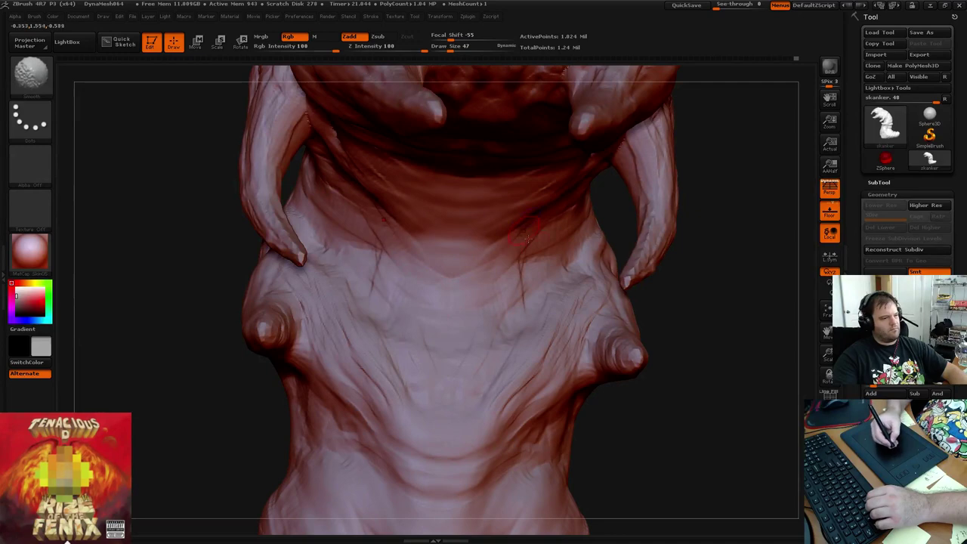
Build up curved sagging folds across the throat between the upper arms and smooth them into the surface
left_click_drag(675, 291, 672, 233)
mouse_move(411, 204)
left_mouse_down()
mouse_move(454, 219)
mouse_move(529, 195)
left_mouse_up()
mouse_move(491, 226)
left_mouse_down()
mouse_move(556, 178)
mouse_move(541, 186)
mouse_move(549, 140)
left_mouse_up()
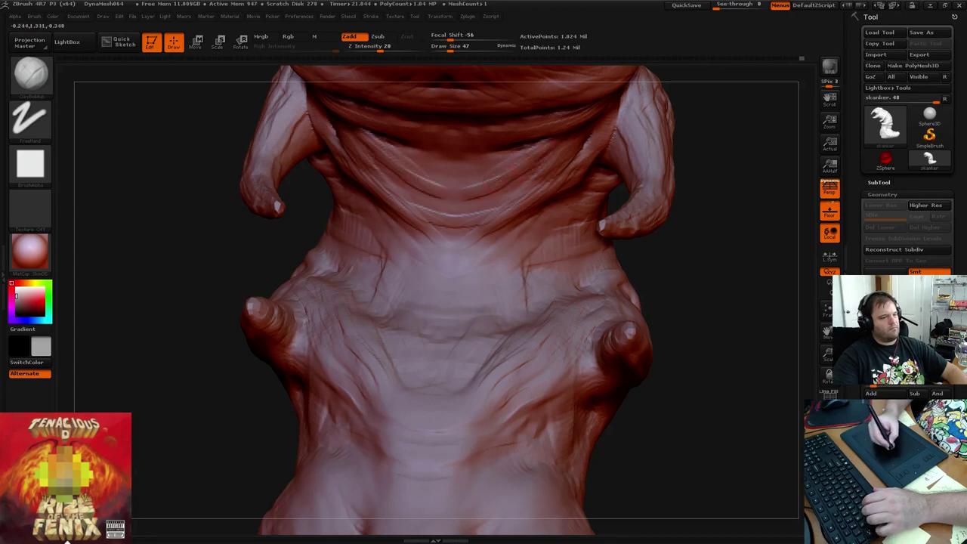
key("shift")
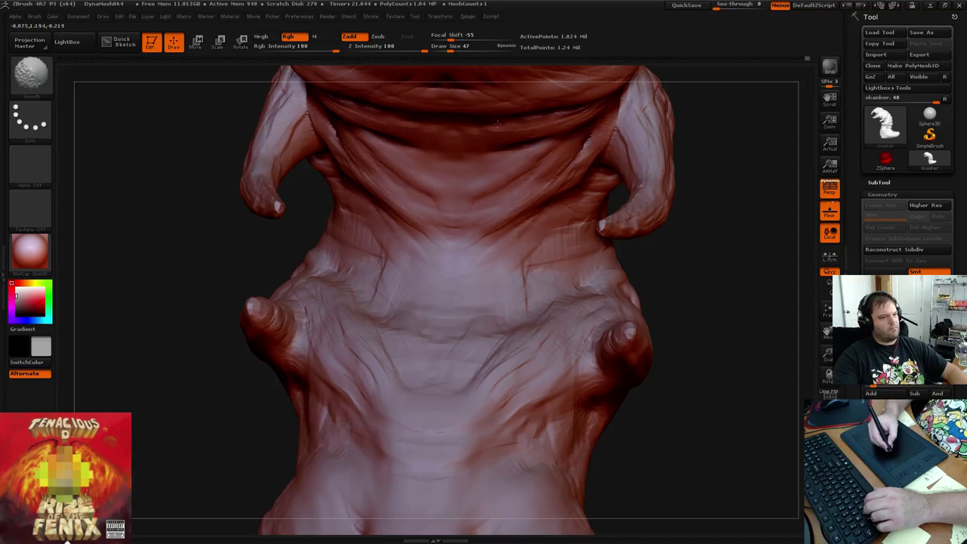
Detail the surface of the upper arms with fine strokes along their length and tips, undoing the last stroke
left_click_drag(726, 205, 714, 225)
left_click_drag(610, 229, 620, 225)
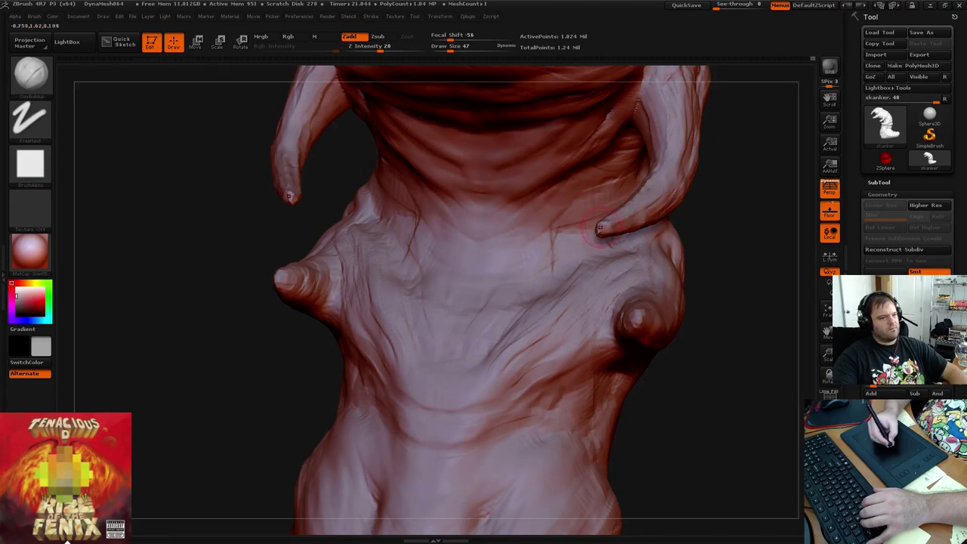
left_click_drag(695, 206, 721, 220)
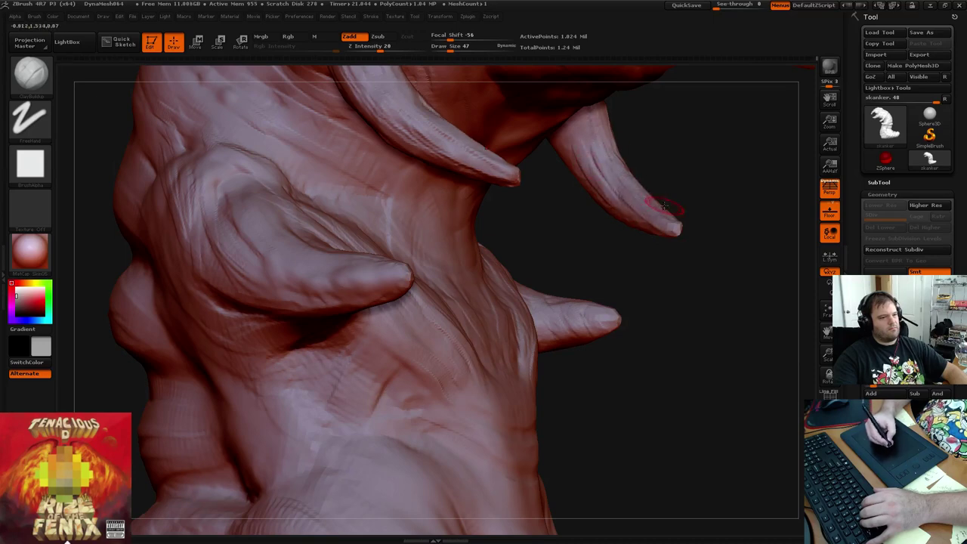
mouse_move(664, 206)
left_mouse_down()
mouse_move(701, 173)
mouse_move(695, 144)
mouse_move(662, 200)
left_mouse_up()
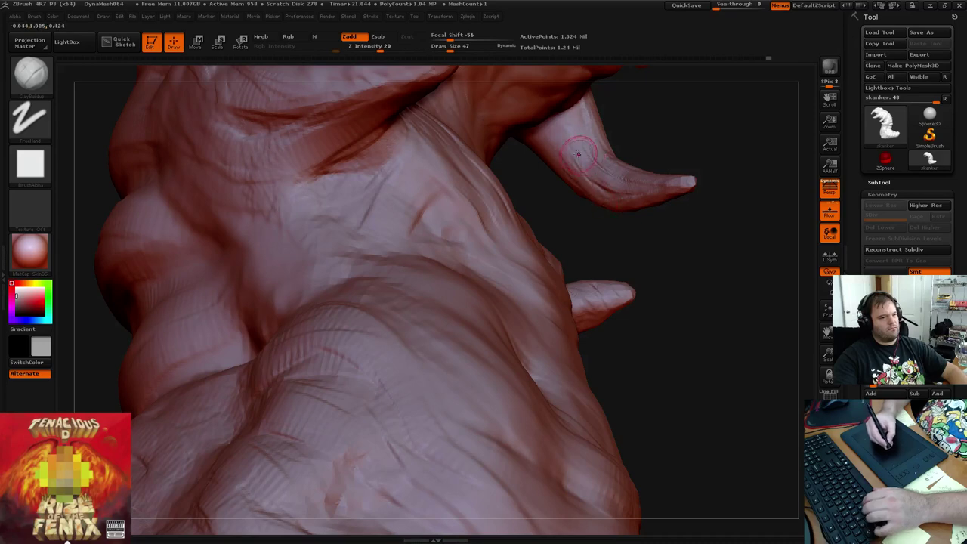
key("ctrl+z")
mouse_move(702, 162)
left_mouse_down()
mouse_move(723, 151)
mouse_move(686, 156)
mouse_move(706, 177)
mouse_move(597, 189)
left_mouse_up()
key("shift")
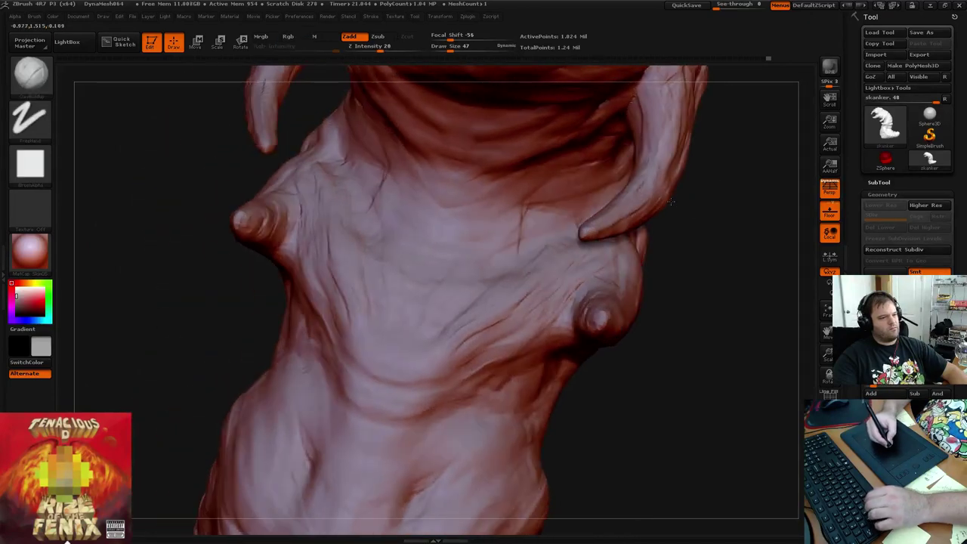
Add small wart-like bumps to the neck folds below the jaw and to the flank above the lower arm
mouse_move(699, 216)
left_mouse_down("alt")
mouse_move(713, 220)
mouse_move(633, 178)
mouse_move(680, 181)
mouse_move(746, 164)
mouse_move(658, 174)
mouse_move(684, 235)
mouse_move(737, 141)
mouse_move(624, 189)
left_mouse_up("alt")
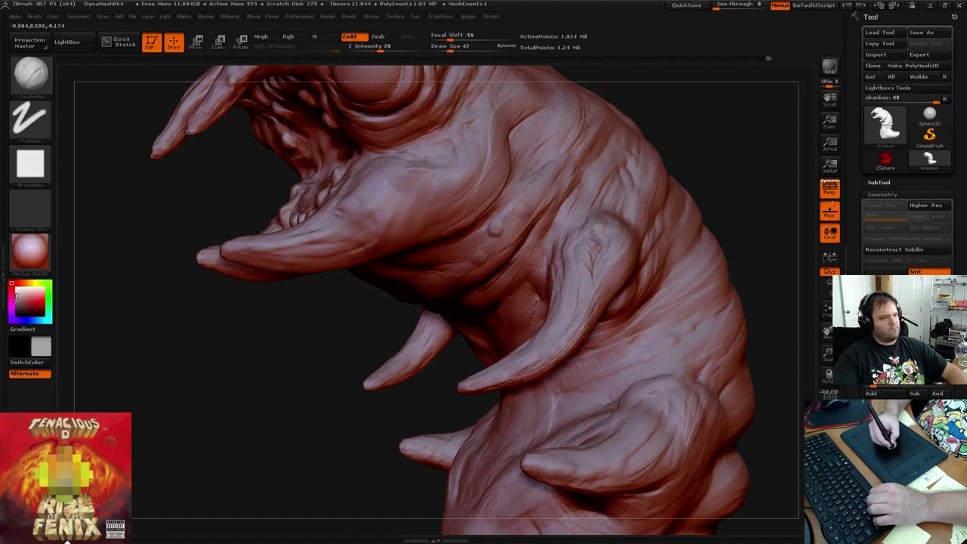
key("shift")
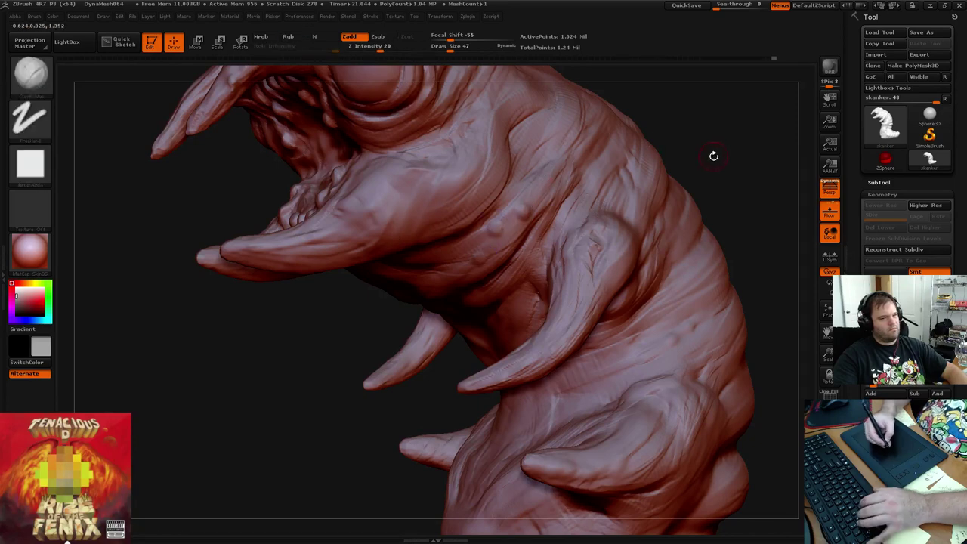
mouse_move(712, 156)
left_mouse_down()
mouse_move(736, 142)
mouse_move(663, 108)
mouse_move(711, 223)
mouse_move(675, 190)
mouse_move(684, 191)
mouse_move(632, 231)
mouse_move(658, 240)
mouse_move(559, 362)
left_mouse_up()
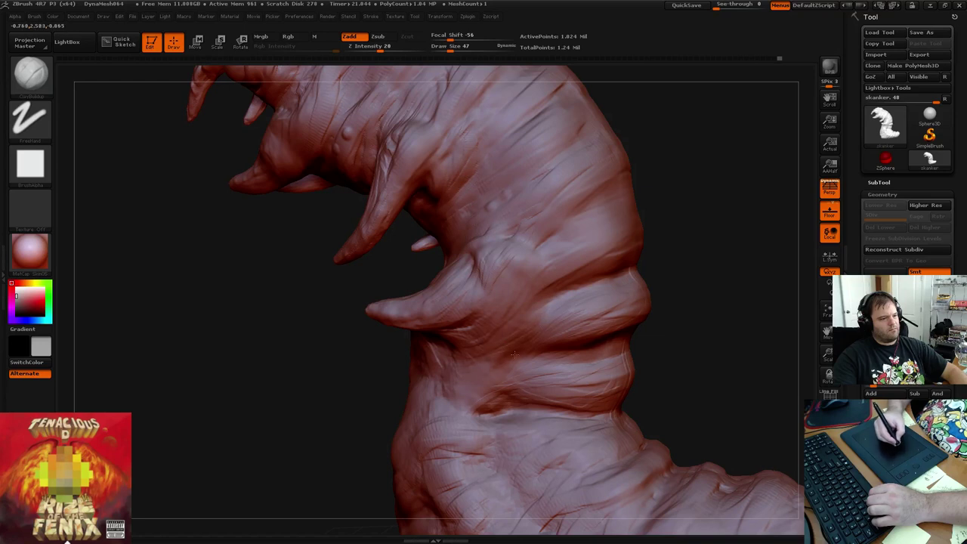
Sculpt fine creases into the body folds behind and below the lower arm, checking the whole creature
left_click_drag(545, 348, 470, 389)
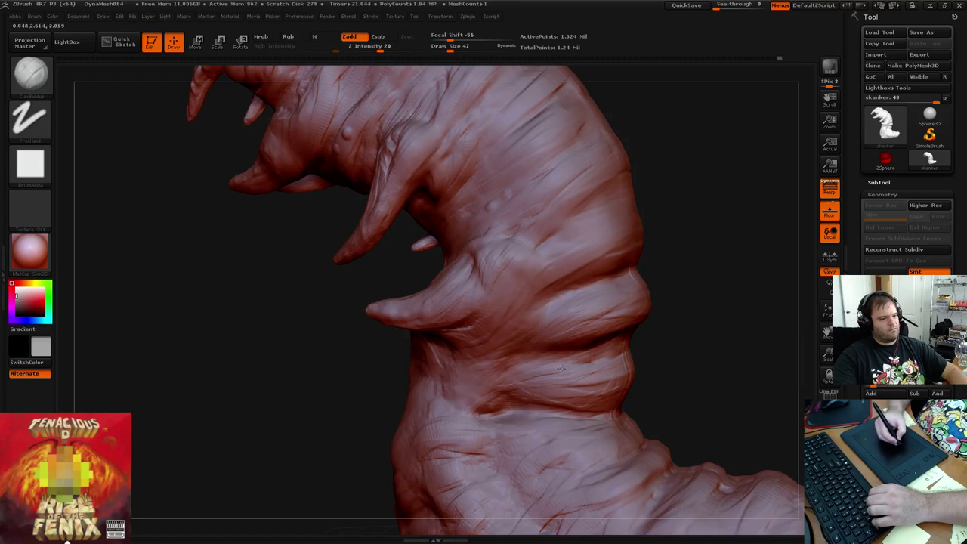
left_click_drag(646, 333, 660, 292)
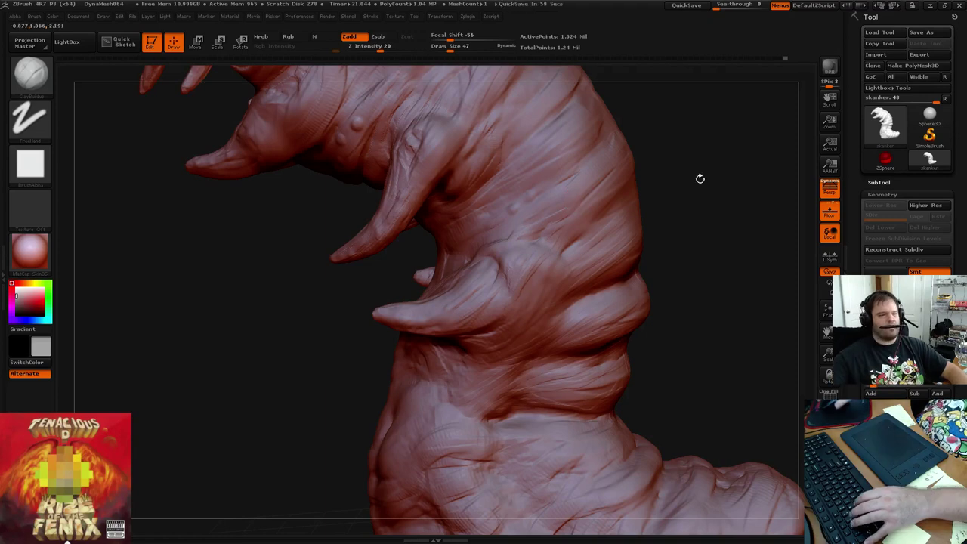
mouse_move(695, 173)
left_mouse_down()
mouse_move(656, 145)
mouse_move(676, 221)
left_mouse_up()
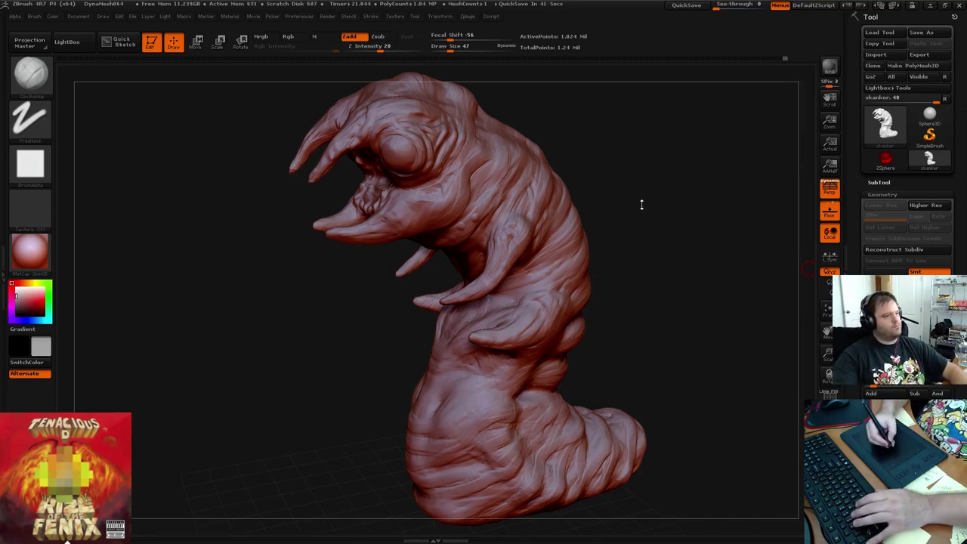
Reduce the brush size to 32 and sculpt fine creases into the brow and eyelid folds around the eye
mouse_move(641, 205)
left_mouse_down()
mouse_move(658, 189)
mouse_move(634, 153)
mouse_move(639, 134)
mouse_move(673, 324)
mouse_move(641, 244)
mouse_move(667, 259)
mouse_move(648, 249)
mouse_move(661, 281)
mouse_move(641, 238)
mouse_move(669, 264)
mouse_move(591, 226)
mouse_move(639, 212)
mouse_move(518, 255)
mouse_move(570, 266)
left_mouse_up()
key("shift")
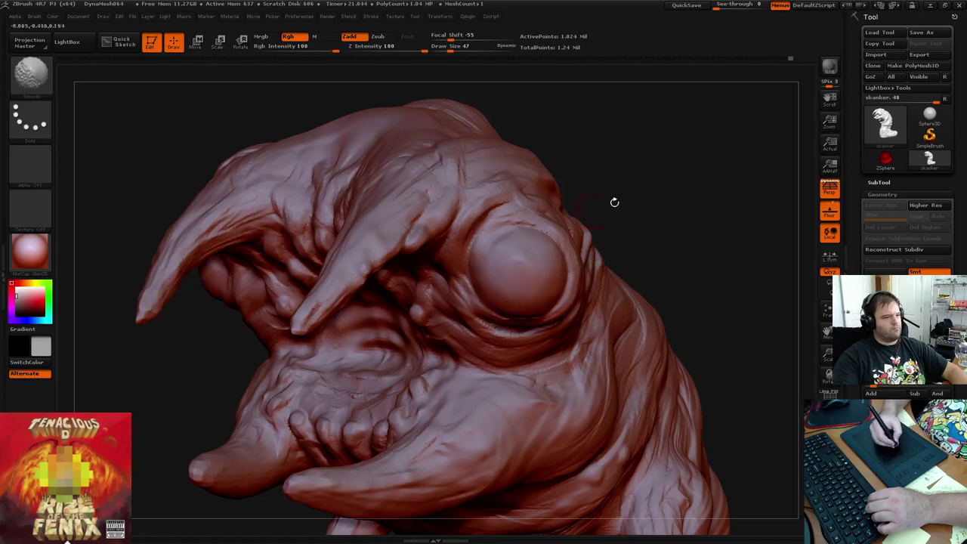
left_click_drag(614, 202, 517, 203)
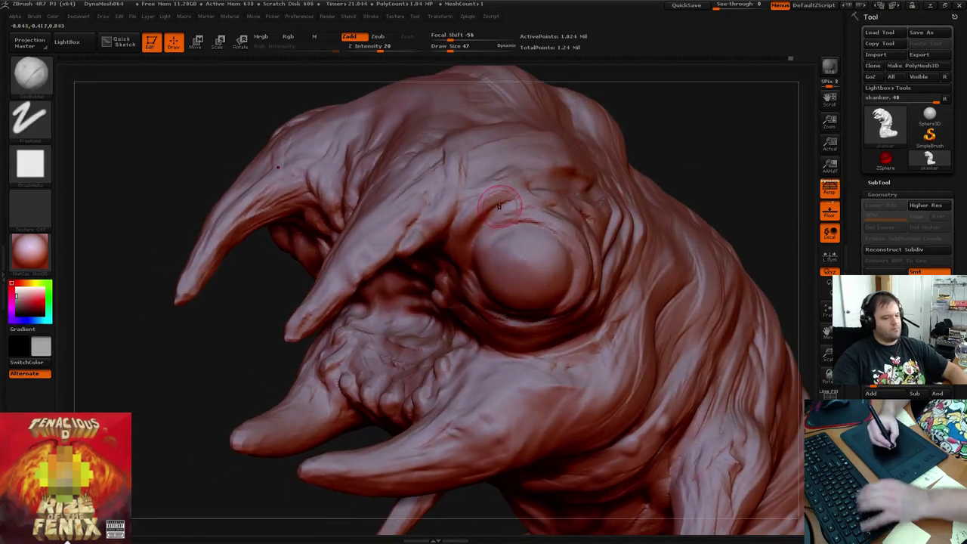
key("space")
left_click_drag(541, 199, 533, 201)
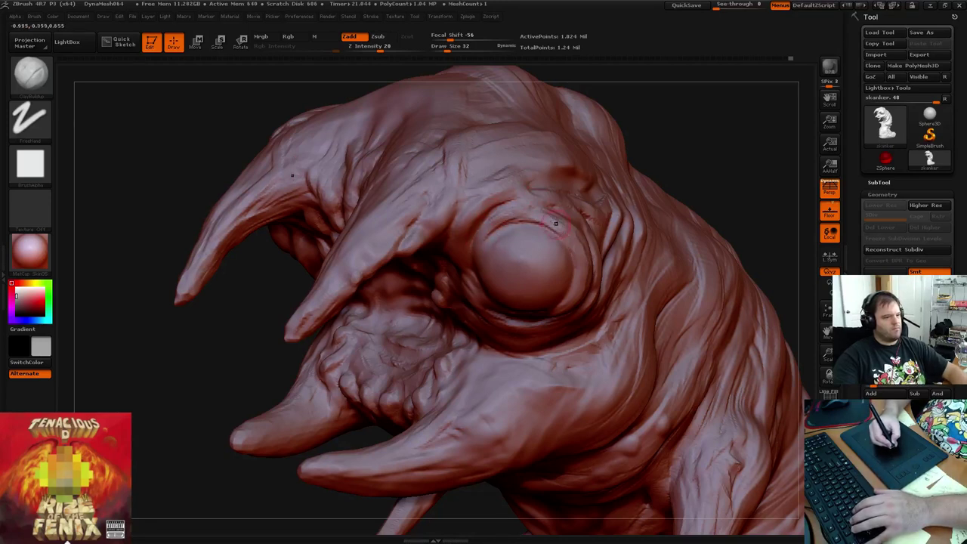
left_click_drag(633, 125, 651, 151)
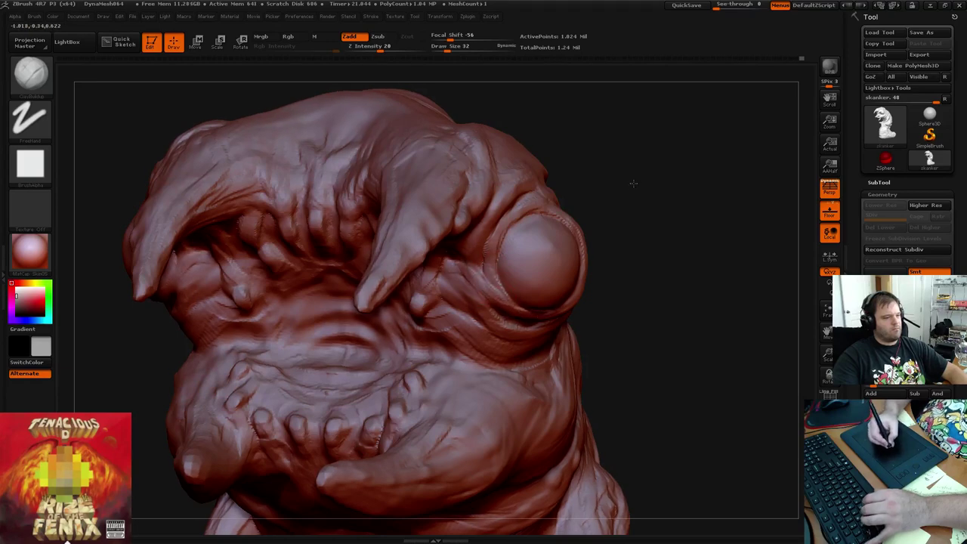
left_click_drag(632, 182, 551, 240)
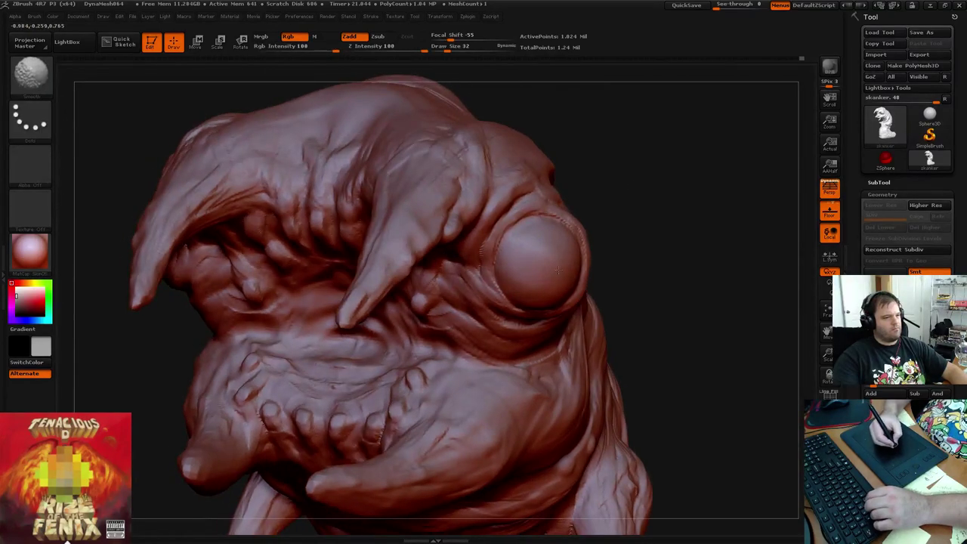
left_click_drag(630, 156, 509, 232)
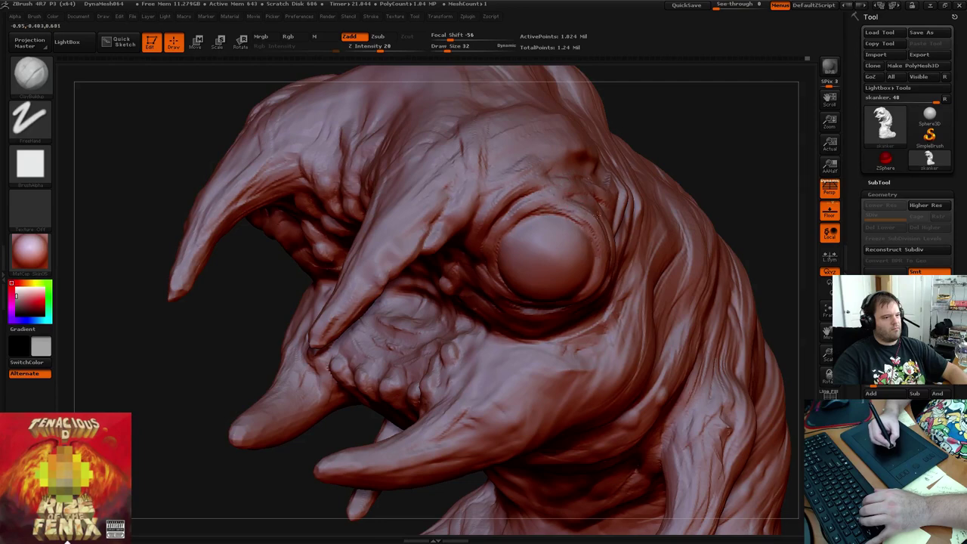
Add curved wrinkles to the skin below the eye and smooth them into the surrounding surface
left_click_drag(738, 173, 702, 145)
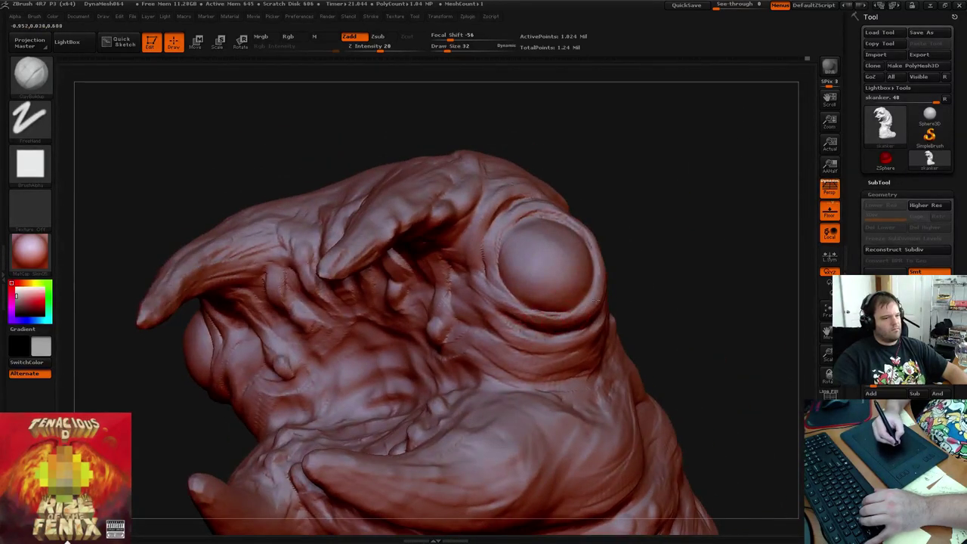
mouse_move(648, 212)
left_mouse_down()
mouse_move(641, 190)
mouse_move(651, 199)
mouse_move(521, 321)
left_mouse_up()
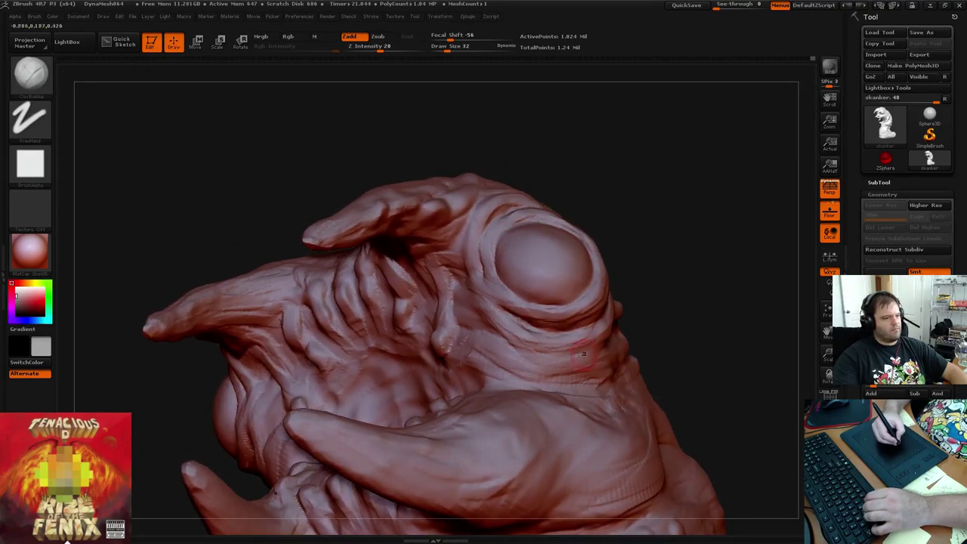
key("shift")
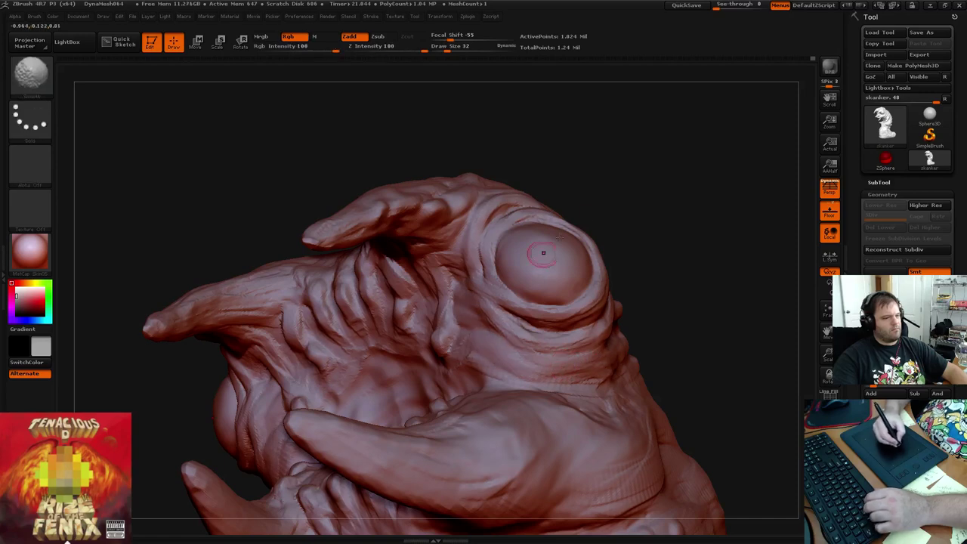
mouse_move(622, 210)
left_mouse_down()
mouse_move(642, 186)
mouse_move(648, 144)
mouse_move(544, 188)
left_mouse_up()
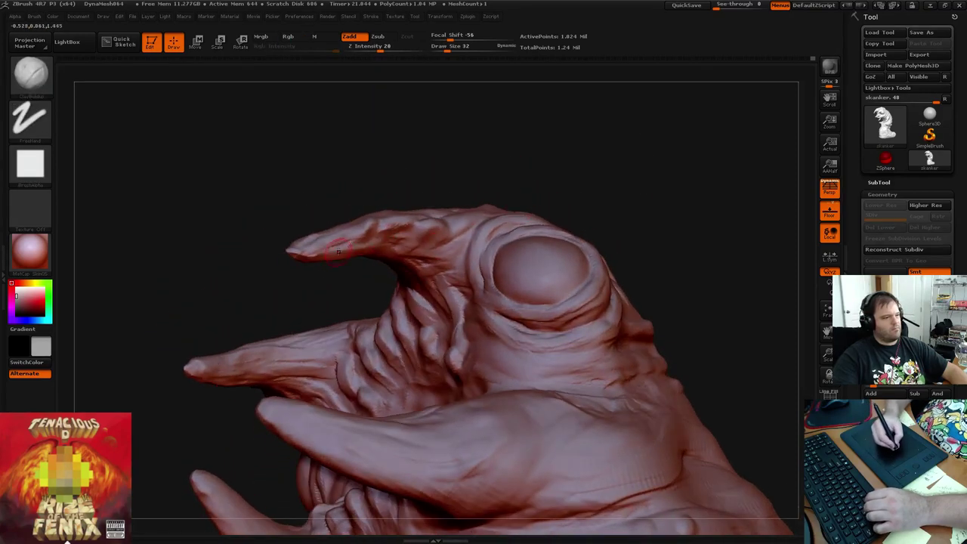
Sculpt rough grooves and bumps along the inner side of the upper tusk toward its base near the eye
mouse_move(338, 252)
left_mouse_down()
mouse_move(443, 261)
mouse_move(408, 256)
mouse_move(453, 254)
mouse_move(468, 240)
mouse_move(453, 230)
left_mouse_up()
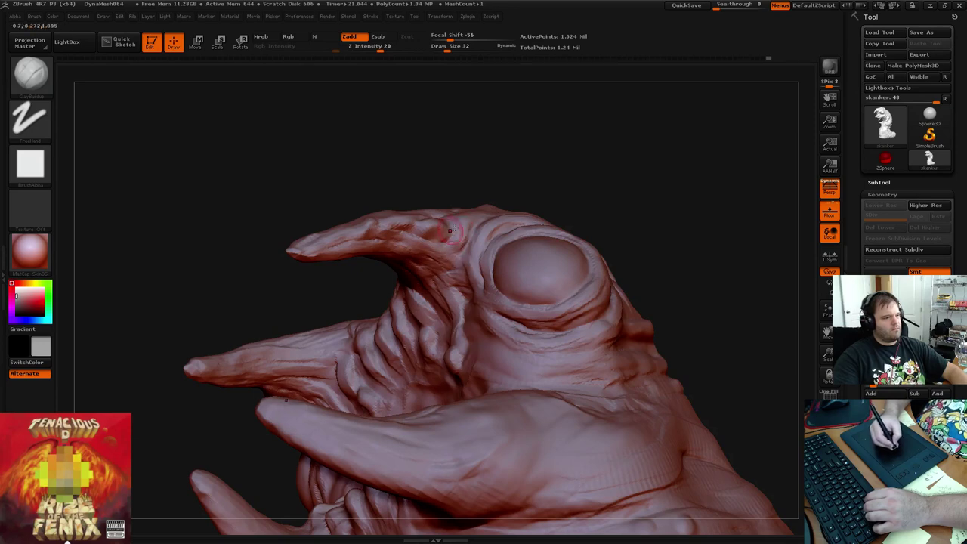
left_click_drag(578, 166, 539, 197)
left_click_drag(445, 235, 439, 234)
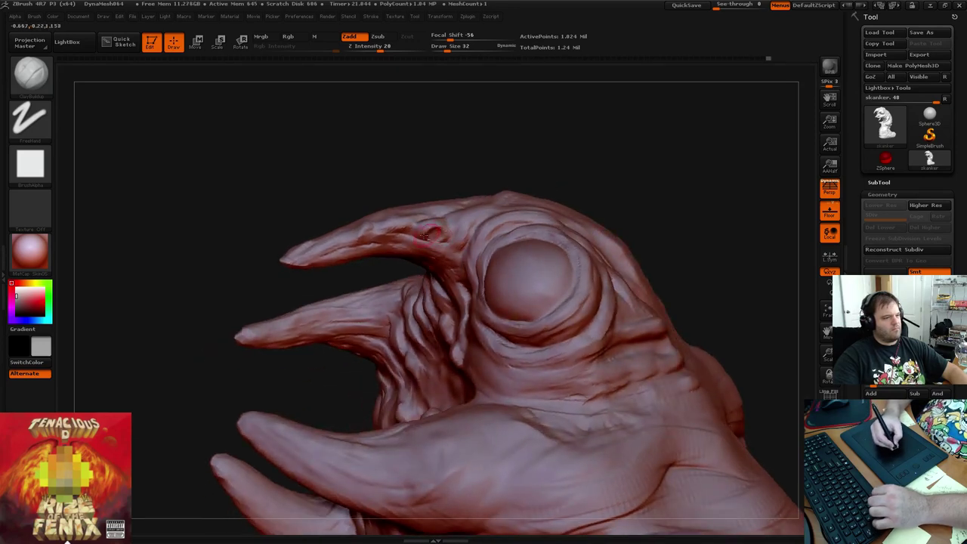
Add small bumps to the side of the lower jaw and ridges to the mouth floor behind the lower teeth
left_click_drag(522, 167, 604, 215)
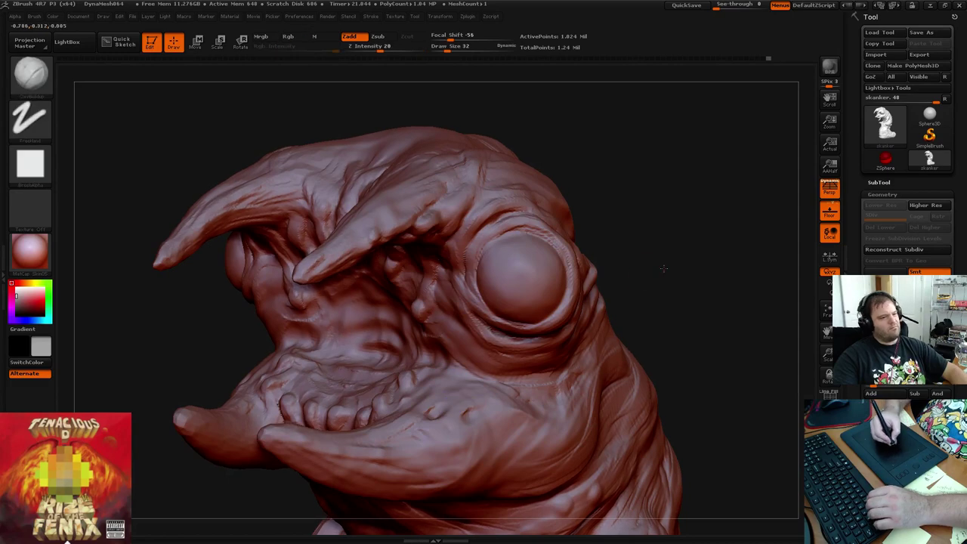
mouse_move(664, 268)
left_mouse_down("alt")
mouse_move(610, 226)
mouse_move(602, 255)
left_mouse_up("alt")
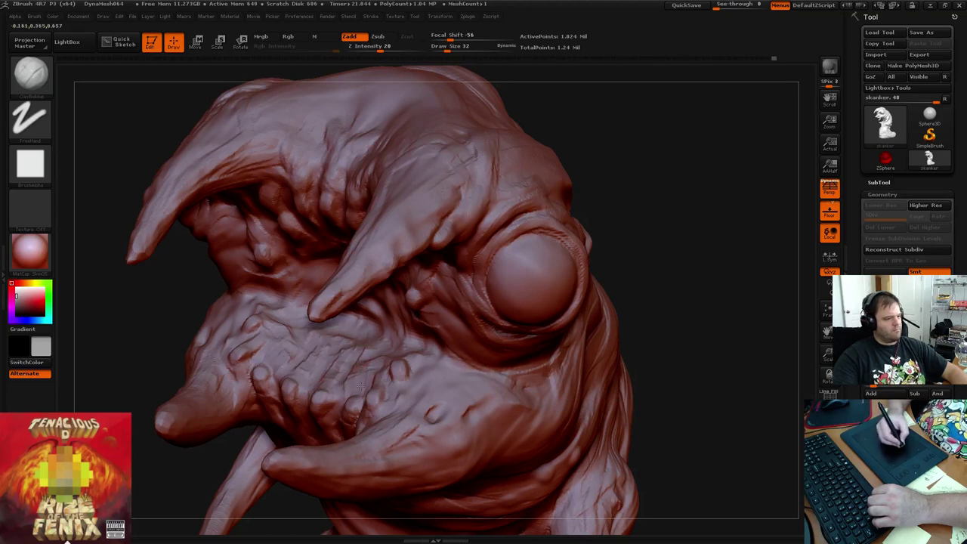
key("shift")
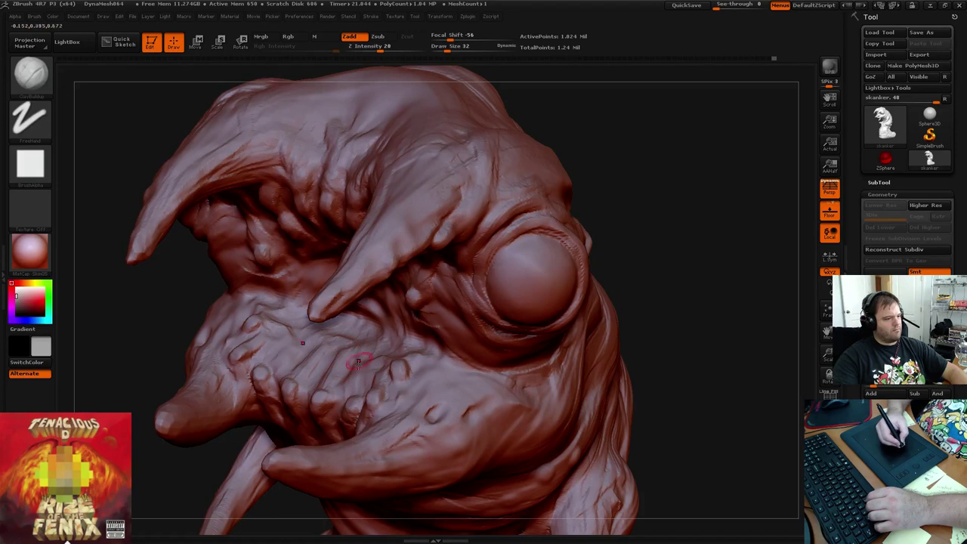
Enlarge the brush to 68 and rework the ridged back of the mouth into a smoother throat hollow
left_click_drag(578, 176, 627, 191)
key("bracketright")
key("bracketright")
key("bracketright")
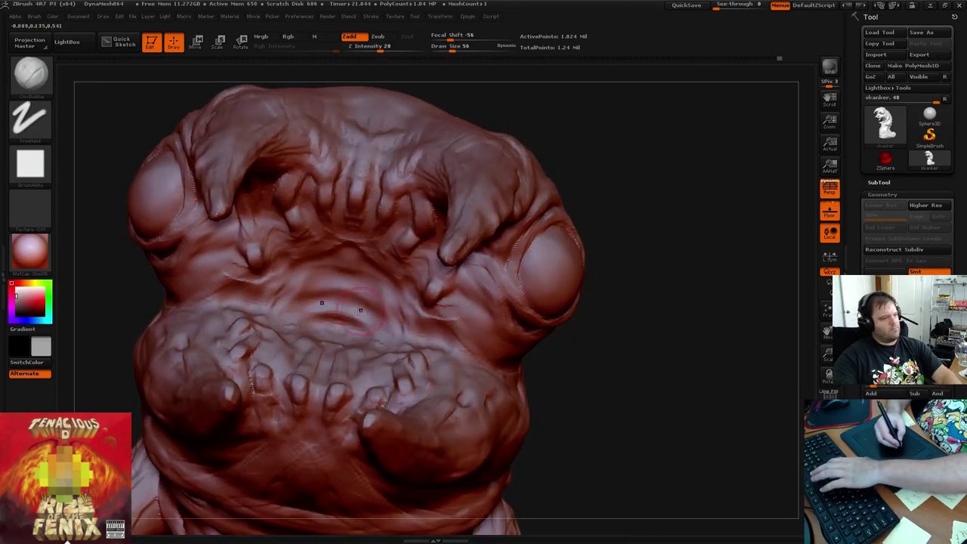
mouse_move(323, 306)
left_mouse_down("alt")
mouse_move(348, 305)
mouse_move(370, 323)
left_mouse_up("alt")
mouse_move(355, 289)
left_mouse_down()
mouse_move(383, 322)
mouse_move(410, 325)
mouse_move(272, 275)
mouse_move(412, 317)
mouse_move(361, 272)
mouse_move(321, 293)
mouse_move(275, 301)
mouse_move(281, 278)
mouse_move(317, 291)
left_mouse_up()
left_click_drag(597, 249, 579, 518)
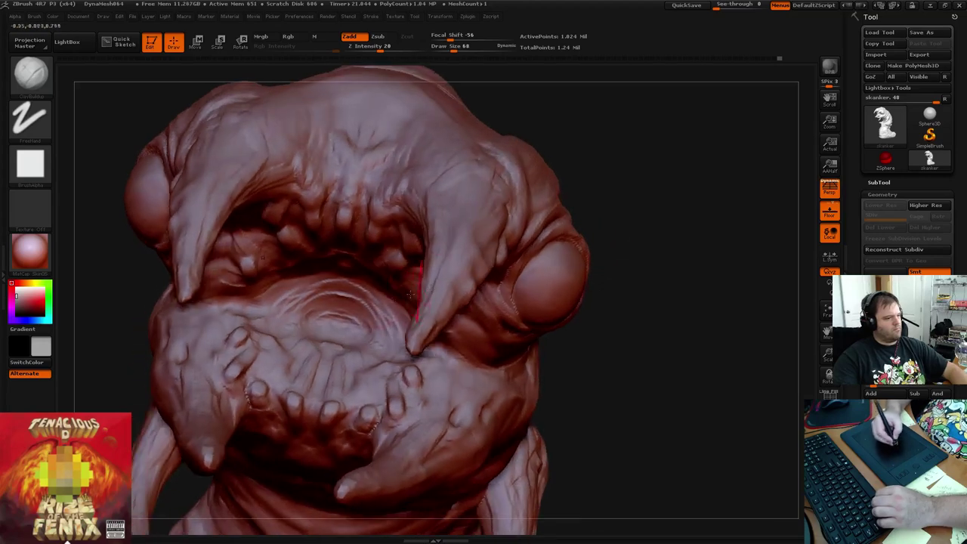
mouse_move(340, 321)
left_mouse_down()
mouse_move(293, 318)
mouse_move(344, 314)
mouse_move(333, 298)
mouse_move(353, 300)
mouse_move(275, 297)
left_mouse_up()
mouse_move(318, 343)
left_mouse_down()
mouse_move(337, 345)
mouse_move(288, 309)
mouse_move(393, 339)
mouse_move(283, 313)
mouse_move(308, 298)
left_mouse_up()
left_click_drag(658, 189, 658, 164)
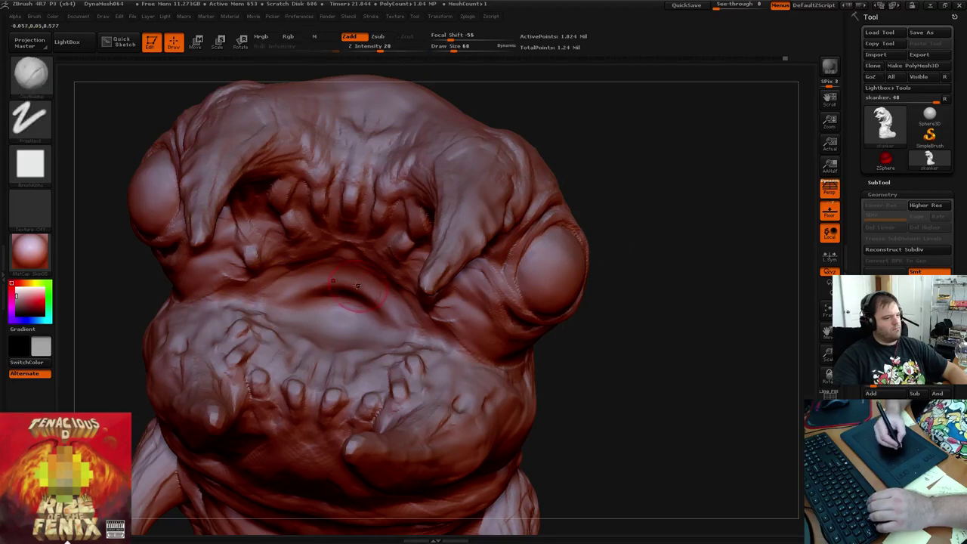
Reduce the brush size to 26 and sculpt fine curved folds around the throat opening, smoothing them lightly
key("space")
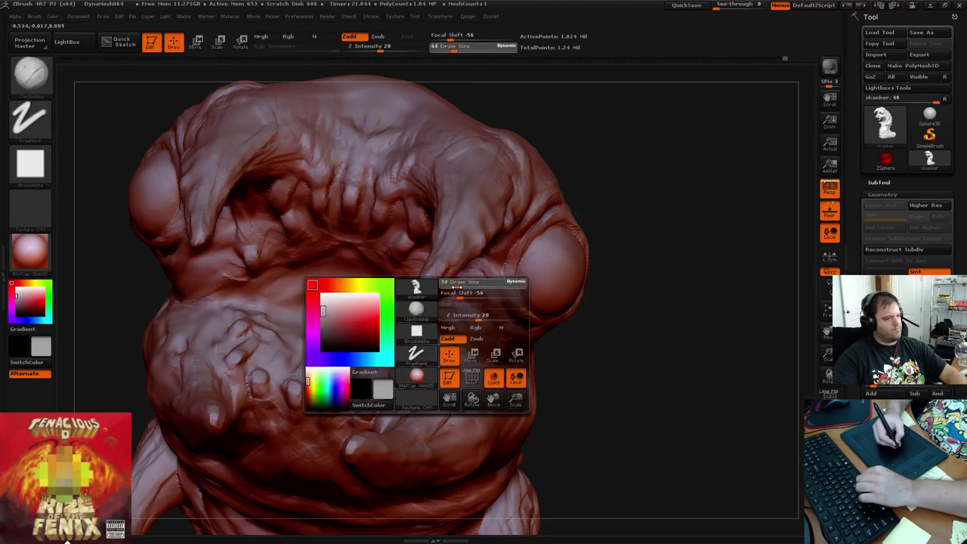
left_click_drag(456, 287, 449, 287)
left_click_drag(660, 209, 657, 187)
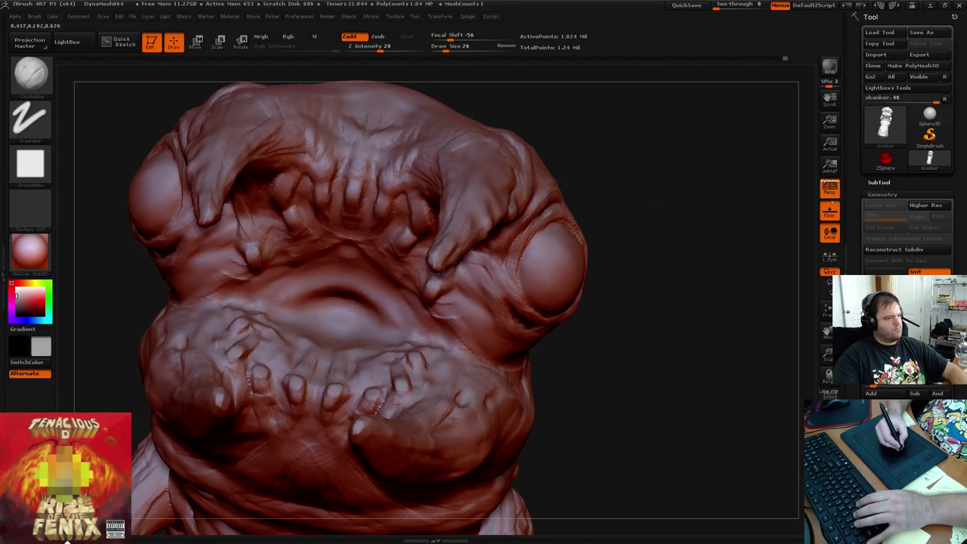
left_click_drag(354, 283, 380, 293)
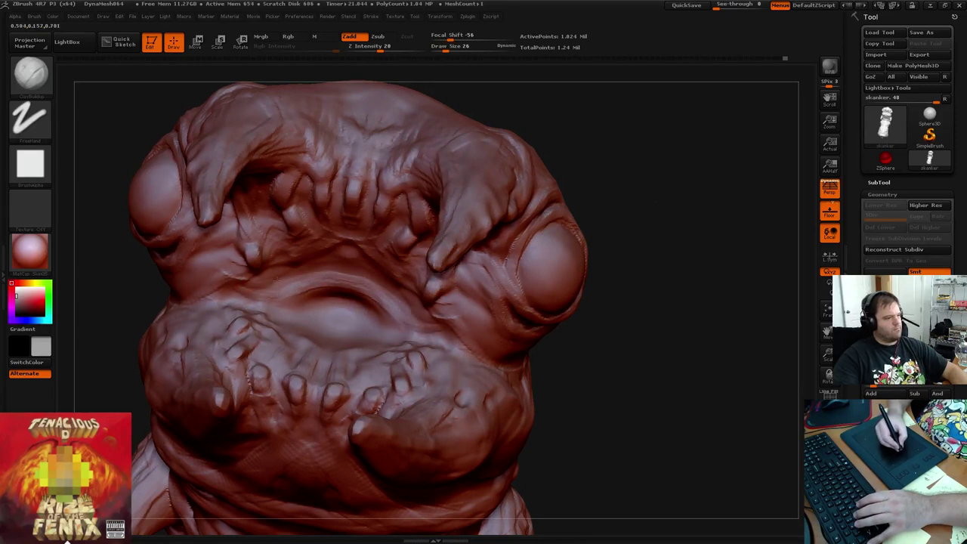
left_click_drag(357, 263, 426, 310)
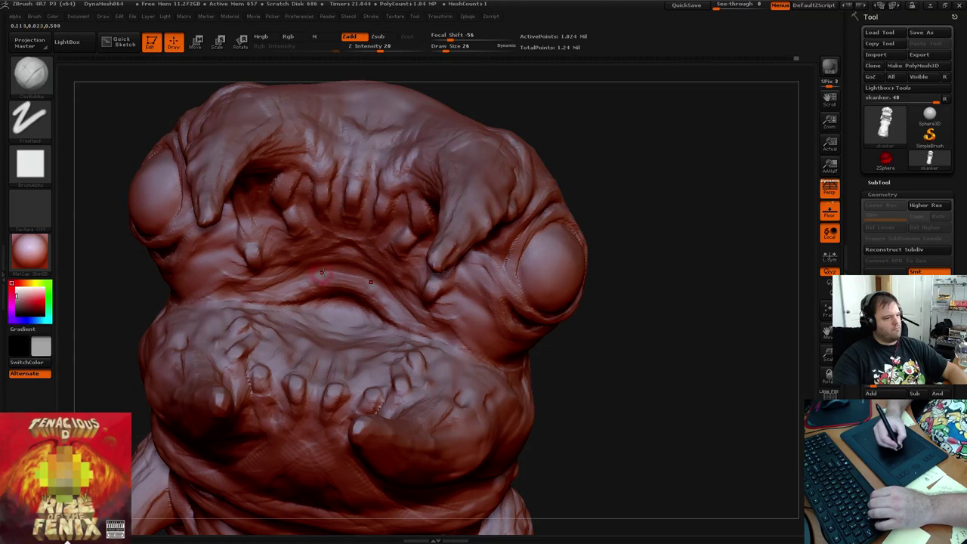
key("shift")
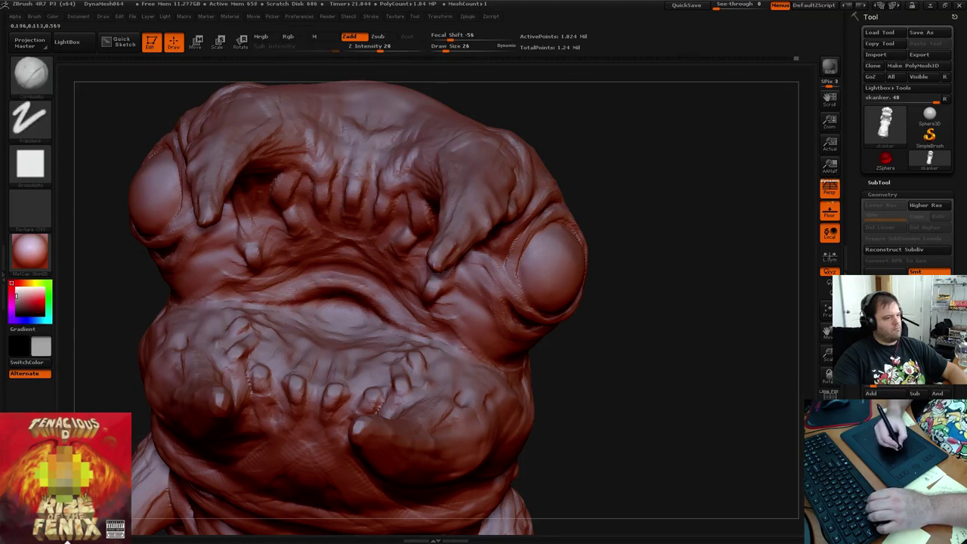
Sculpt fine creases across the side and back of the head and neck
mouse_move(645, 207)
left_mouse_down()
mouse_move(628, 182)
mouse_move(564, 158)
mouse_move(525, 197)
mouse_move(507, 270)
mouse_move(541, 181)
mouse_move(551, 188)
mouse_move(503, 151)
mouse_move(596, 151)
mouse_move(615, 212)
mouse_move(554, 207)
left_mouse_up()
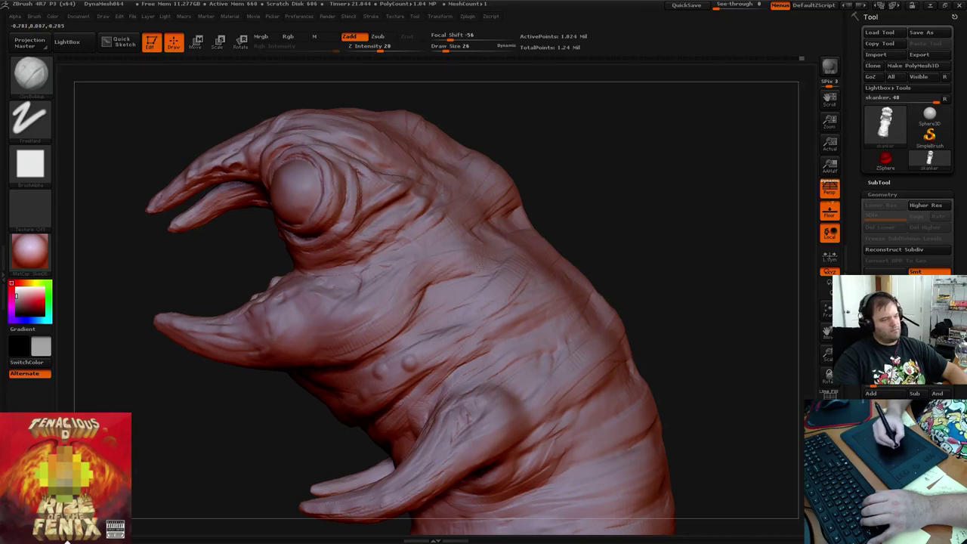
mouse_move(615, 154)
left_mouse_down()
mouse_move(642, 157)
mouse_move(604, 145)
mouse_move(608, 158)
mouse_move(589, 153)
mouse_move(545, 210)
left_mouse_up()
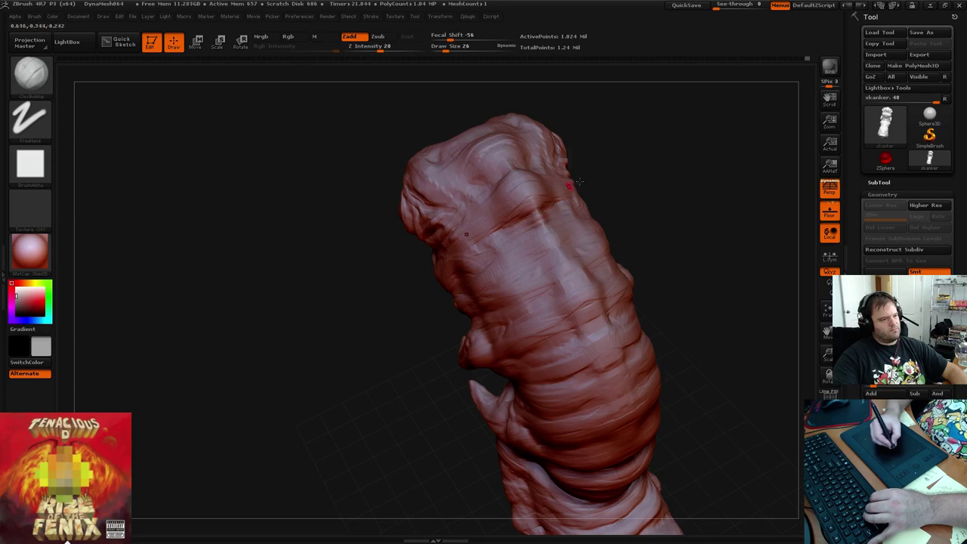
mouse_move(665, 147)
left_mouse_down()
mouse_move(616, 221)
mouse_move(631, 127)
mouse_move(639, 197)
mouse_move(613, 212)
left_mouse_up()
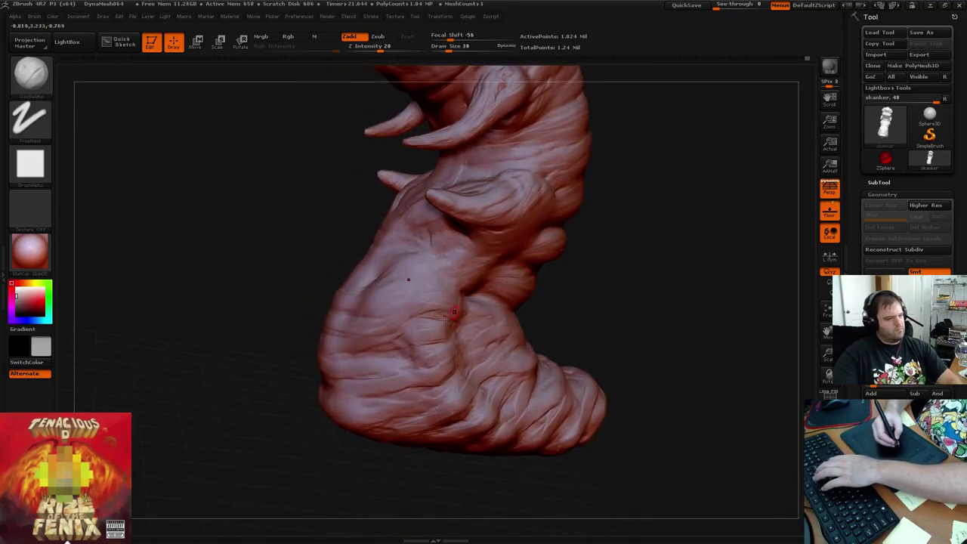
Enlarge the brush to 86 and build a rounded nub on the lower body's side, blending its base
key("bracketright")
key("bracketright")
key("bracketright")
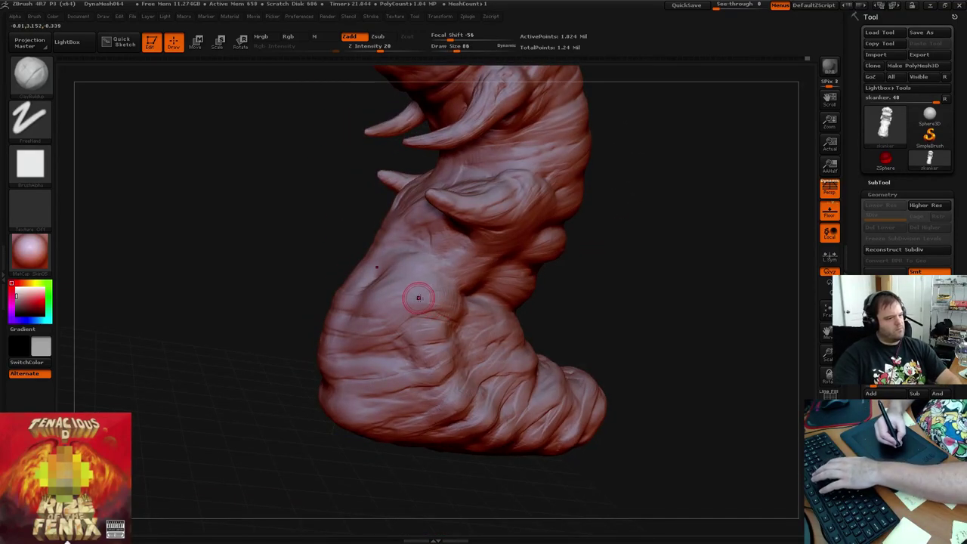
key("bracketright")
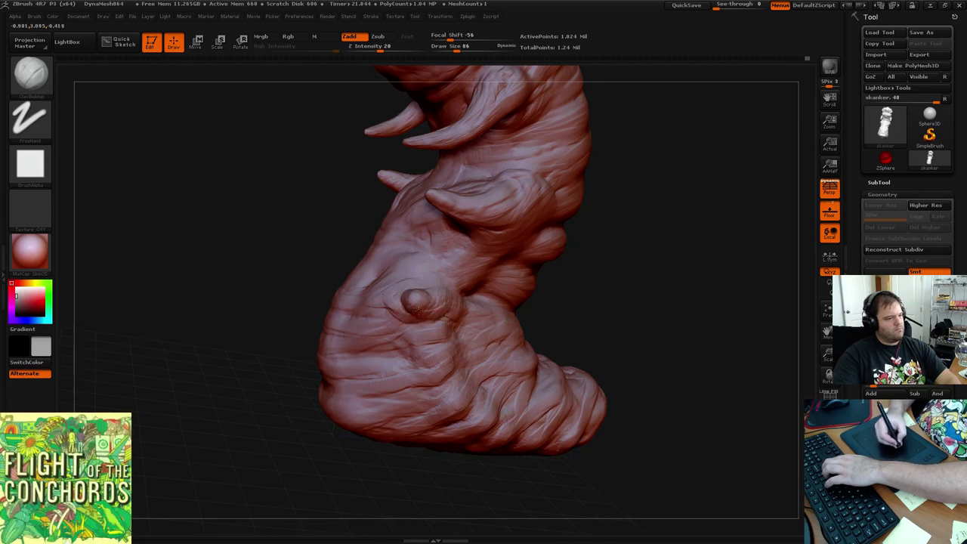
left_click_drag(659, 223, 429, 289)
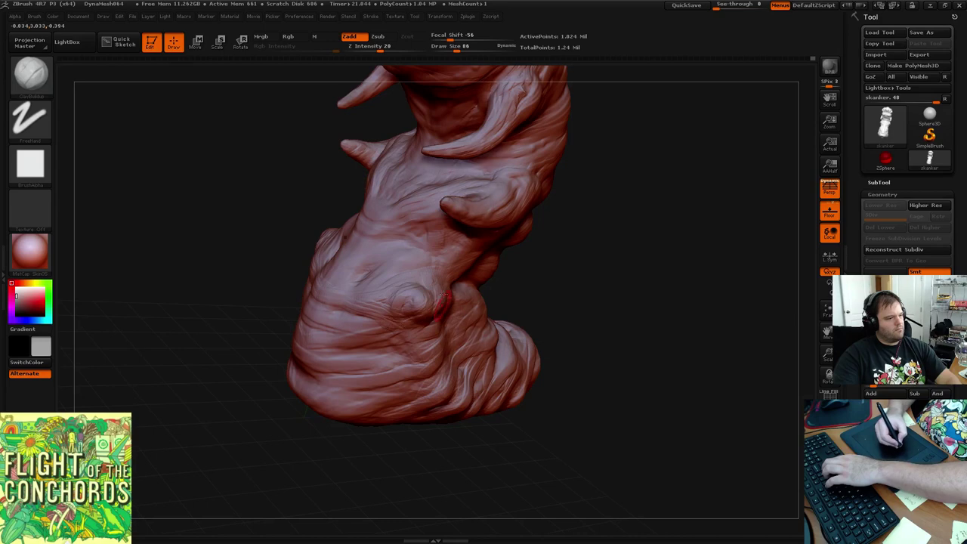
left_click_drag(627, 225, 538, 228)
key("shift")
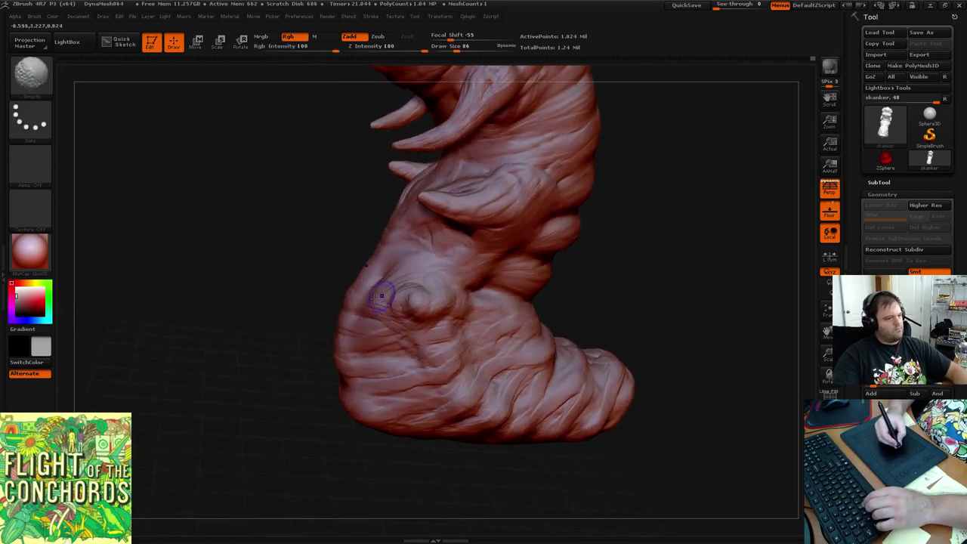
Switch to the SnakeHook brush and enlarge it to 122 for pulling out the nub on the lower body
key("b")
key("s")
key("t")
mouse_move(637, 209)
left_mouse_down()
mouse_move(647, 231)
mouse_move(605, 230)
left_mouse_up()
key("b")
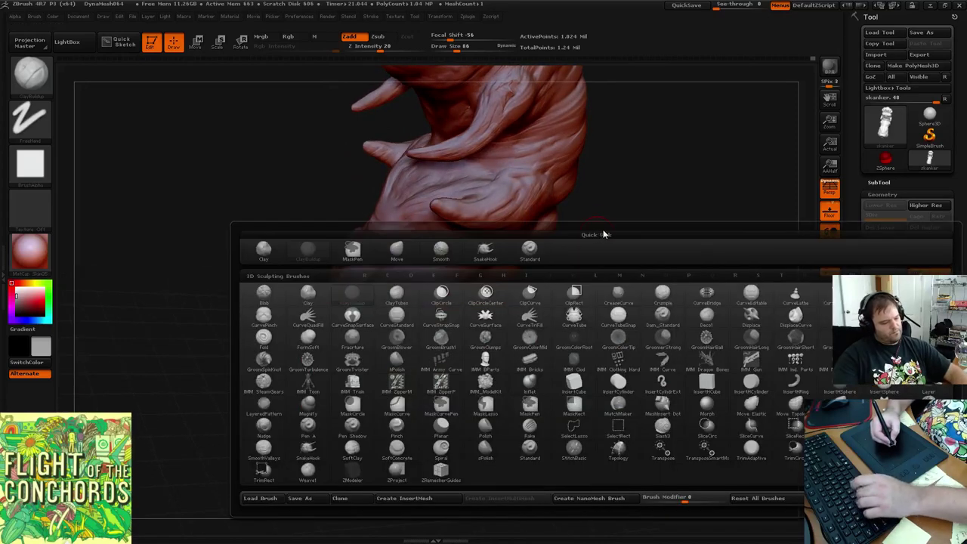
key("s")
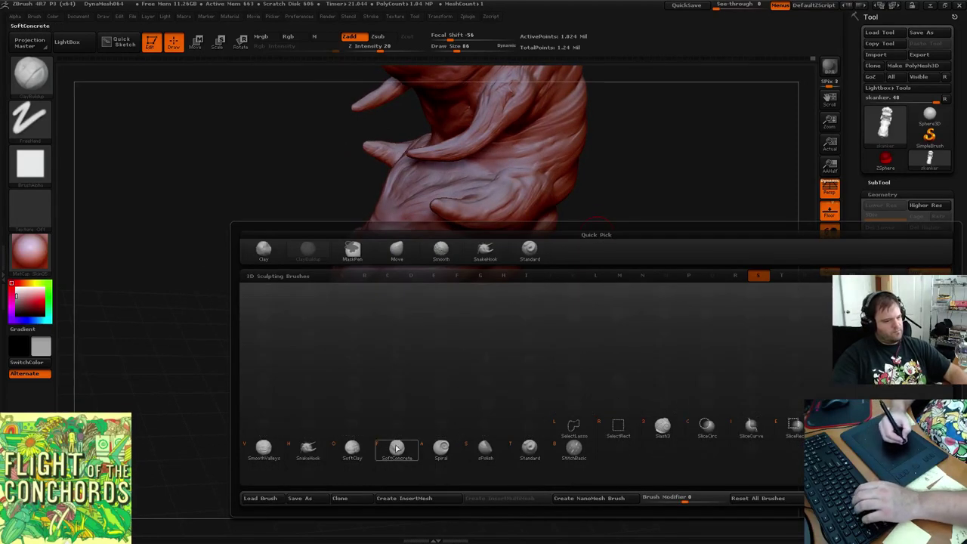
left_click(322, 452)
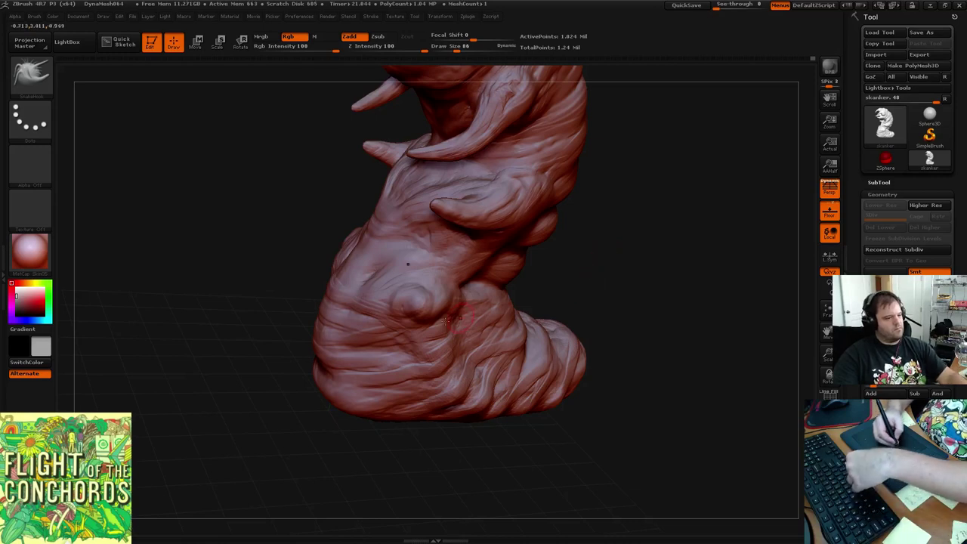
left_click_drag(605, 265, 643, 261)
left_click_drag(618, 291, 643, 261)
left_click_drag(423, 300, 373, 338)
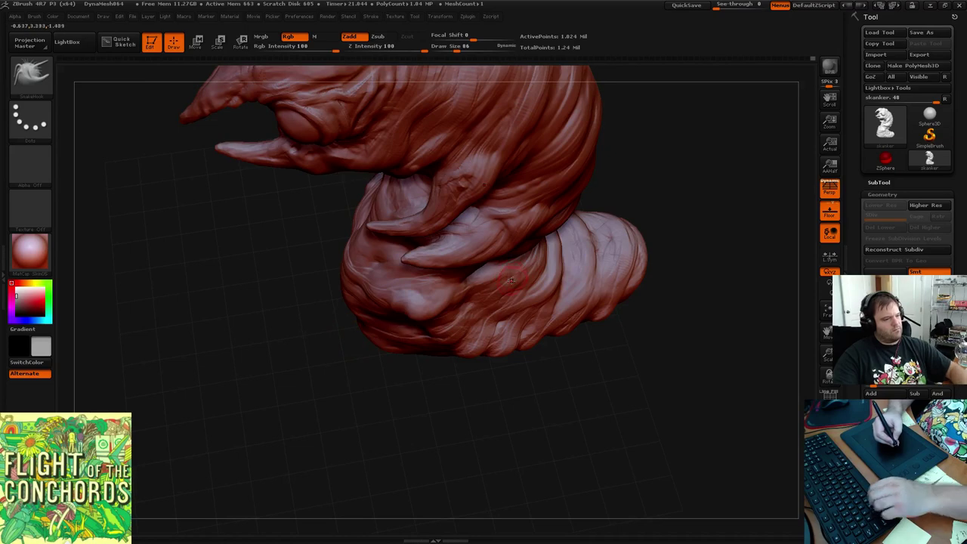
key("space")
left_click_drag(537, 262, 544, 267)
left_click_drag(647, 181, 648, 210)
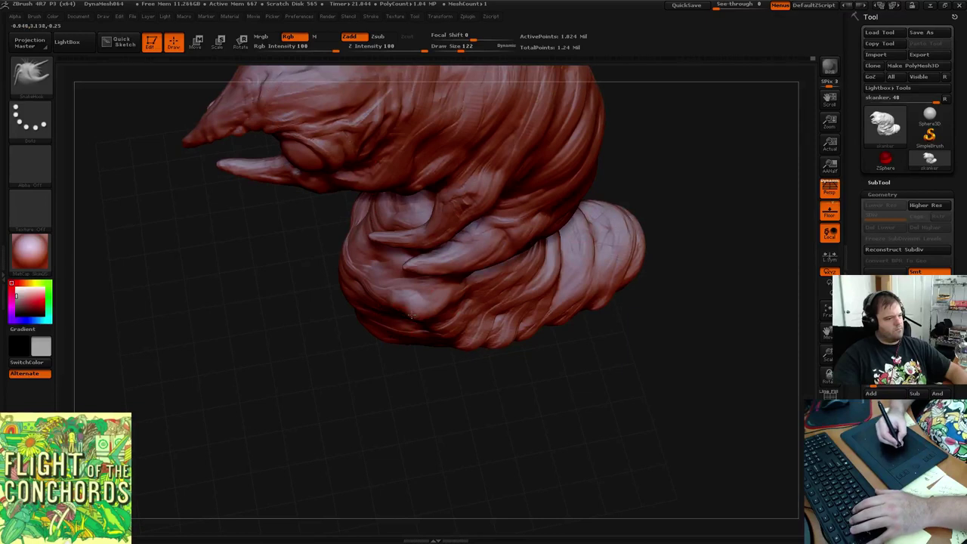
Try pulling the lower-body nub out into a curved, pointed claw from different viewing angles, undoing each attempt
mouse_move(408, 310)
left_mouse_down()
mouse_move(404, 336)
mouse_move(372, 347)
left_mouse_up()
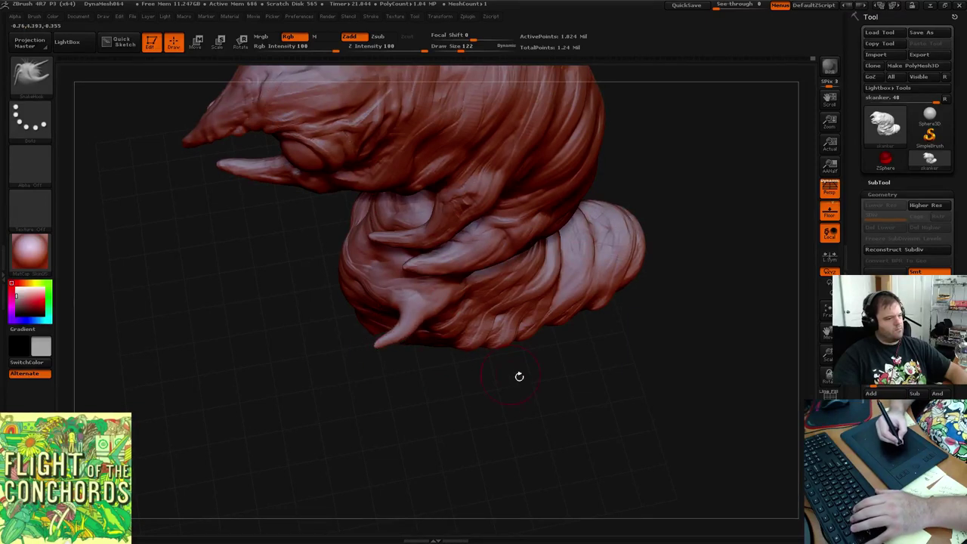
mouse_move(518, 378)
left_mouse_down()
mouse_move(552, 312)
mouse_move(542, 307)
mouse_move(571, 278)
mouse_move(420, 312)
left_mouse_up()
key("ctrl")
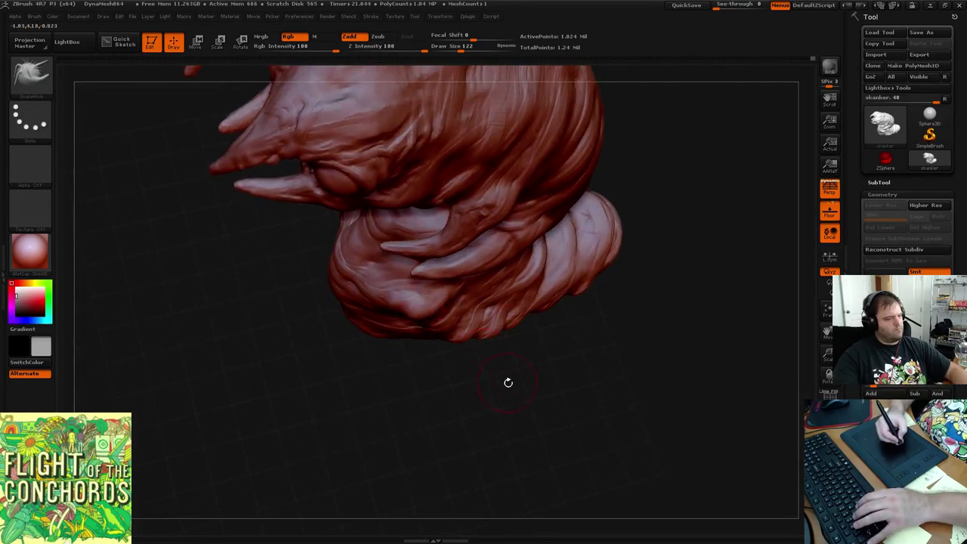
left_click_drag(468, 352, 410, 327)
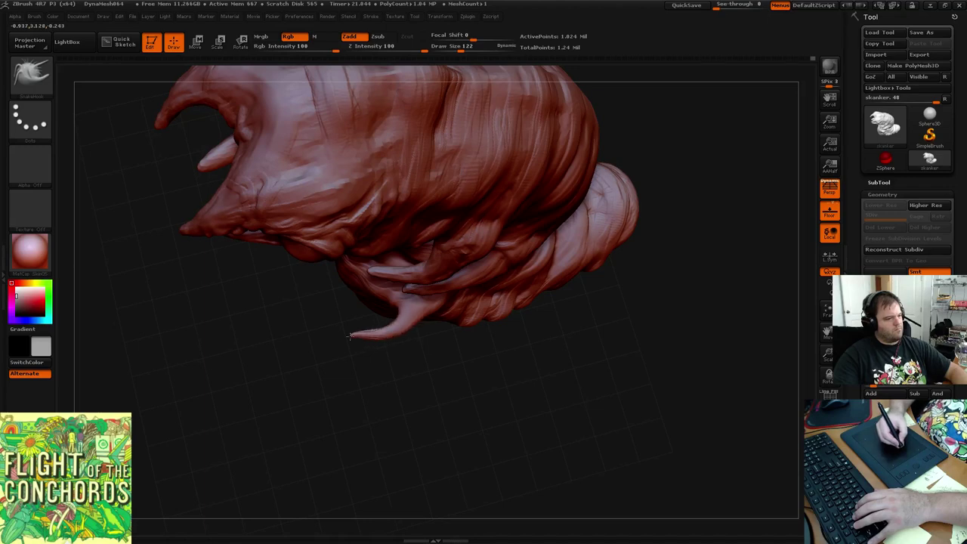
left_click_drag(485, 372, 531, 293)
left_click_drag(595, 248, 500, 302)
left_click_drag(693, 181, 678, 201)
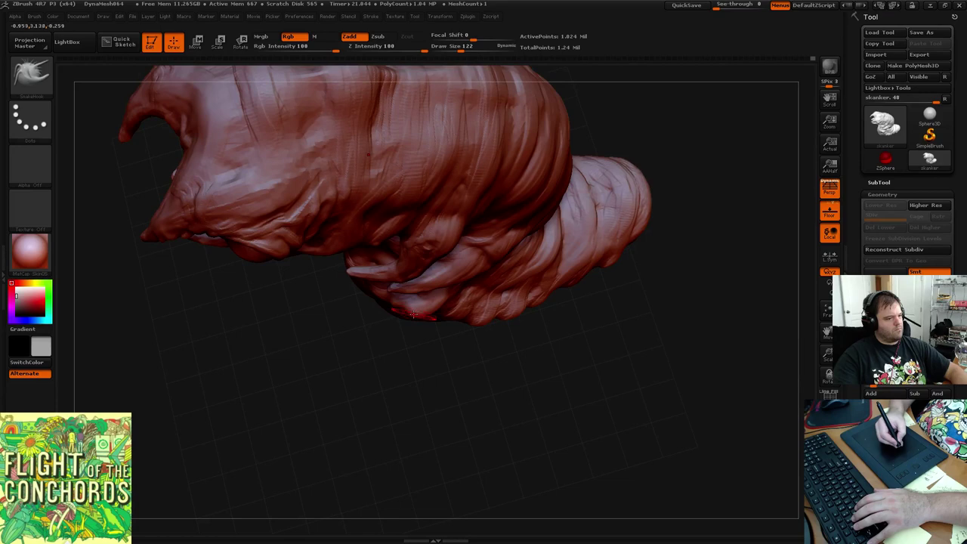
Pull the lower-body nub out into a tapered claw and remesh the model with DynaMesh
mouse_move(413, 313)
left_mouse_down()
mouse_move(408, 330)
mouse_move(370, 349)
left_mouse_up()
mouse_move(574, 378)
left_mouse_down()
mouse_move(563, 264)
mouse_move(619, 254)
left_mouse_up()
key("ctrl")
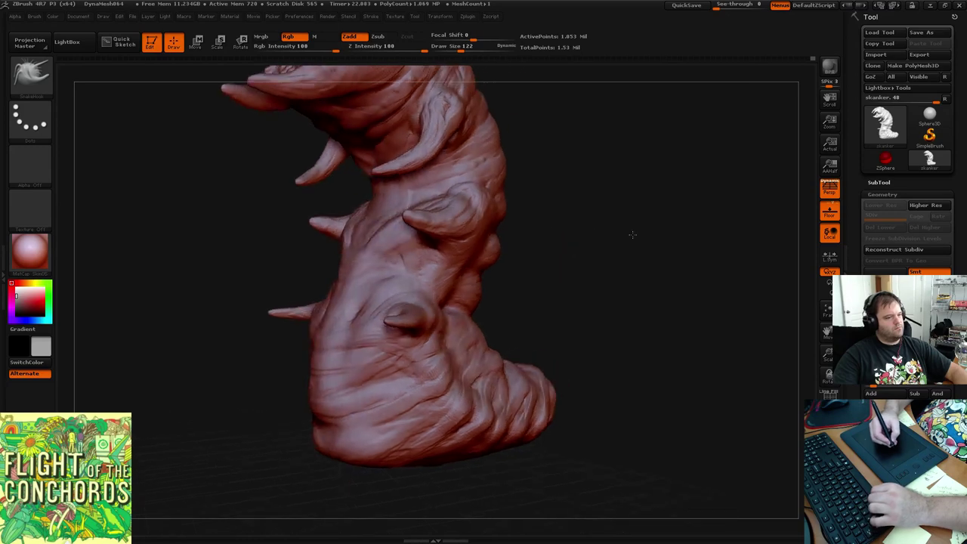
Save the tool under its existing file name, replacing the earlier file
left_click(921, 32)
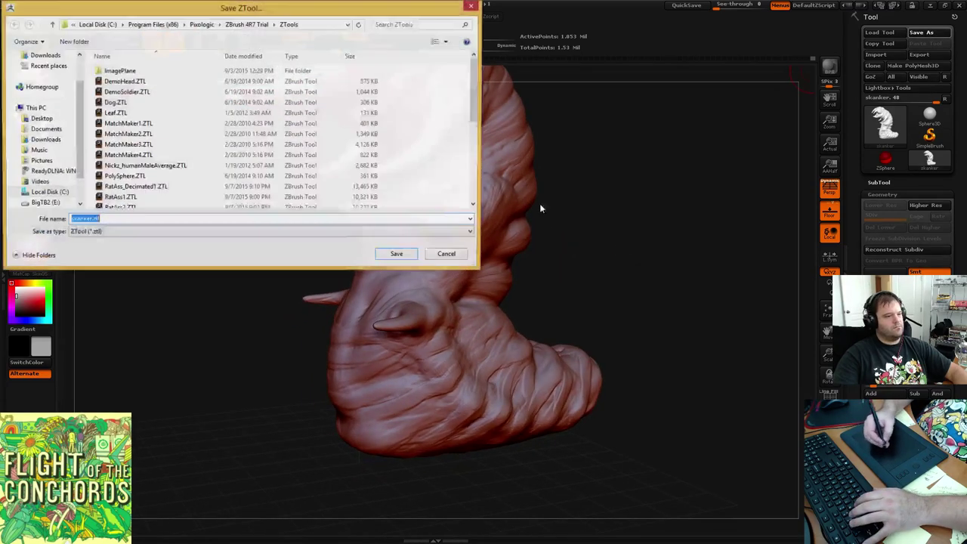
key("Return")
left_click(513, 280)
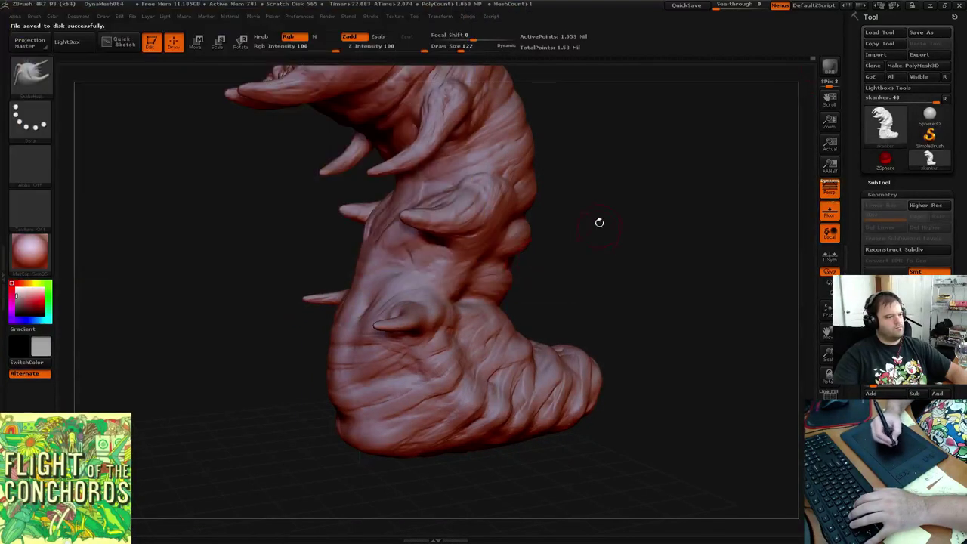
Switch to the ClayBuildup brush and set its size to 50 for detailing the new claw
mouse_move(597, 220)
left_mouse_down()
mouse_move(579, 237)
mouse_move(607, 253)
mouse_move(652, 182)
mouse_move(751, 223)
mouse_move(725, 241)
left_mouse_up()
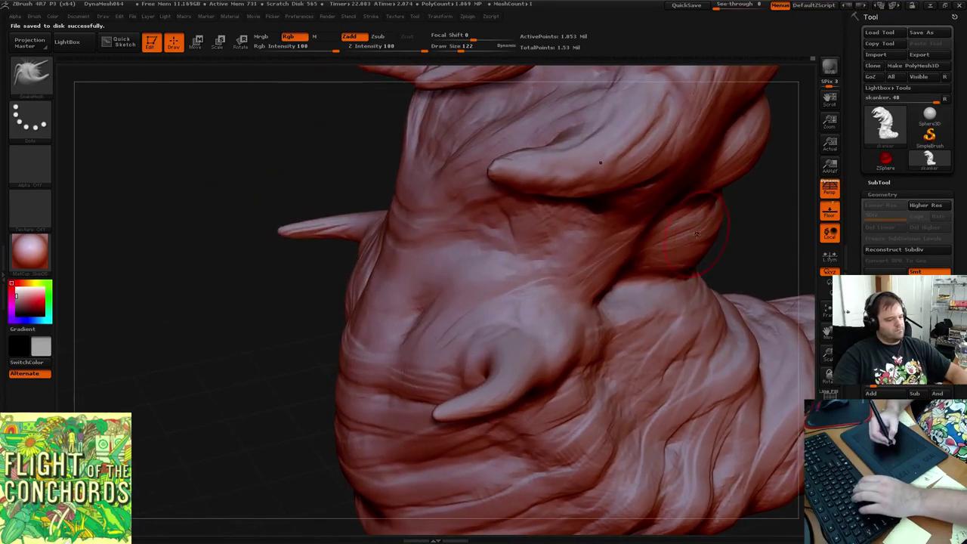
key("space")
left_click_drag(645, 259, 639, 262)
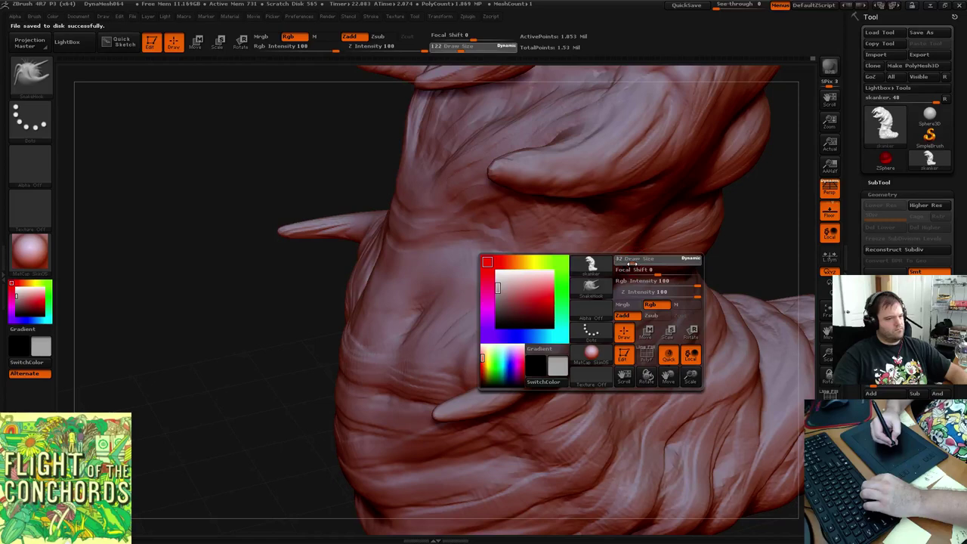
left_click_drag(757, 247, 748, 278)
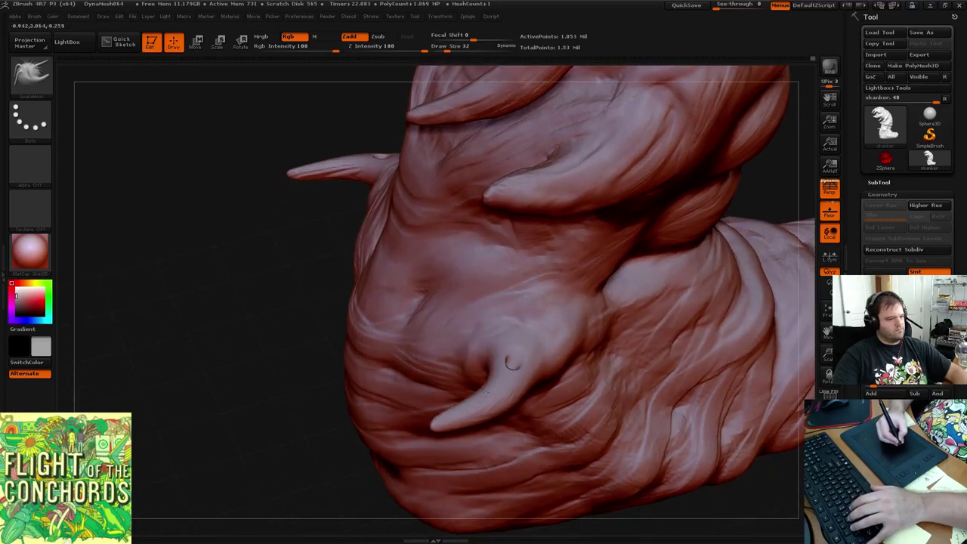
key("ctrl")
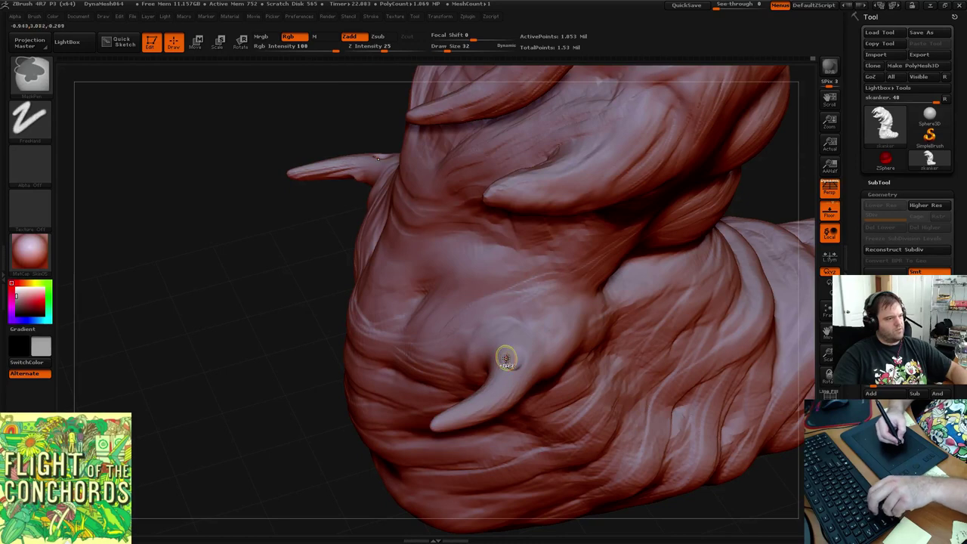
key("b")
key("s")
key("h")
key("b")
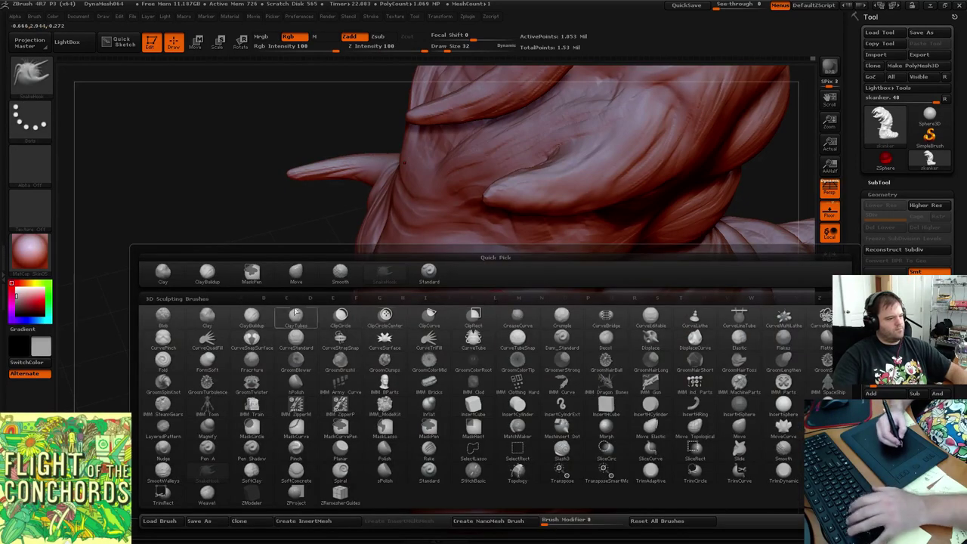
left_click(212, 273)
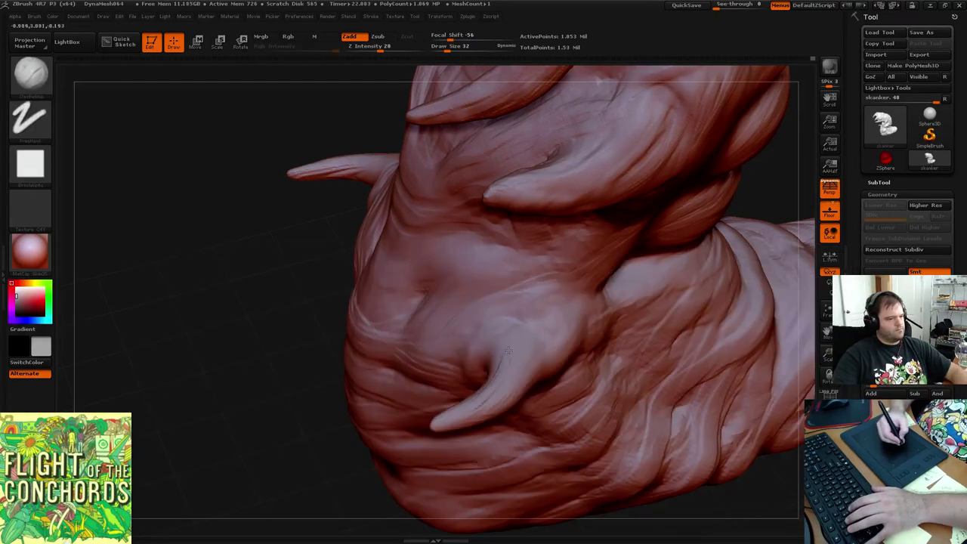
key("space")
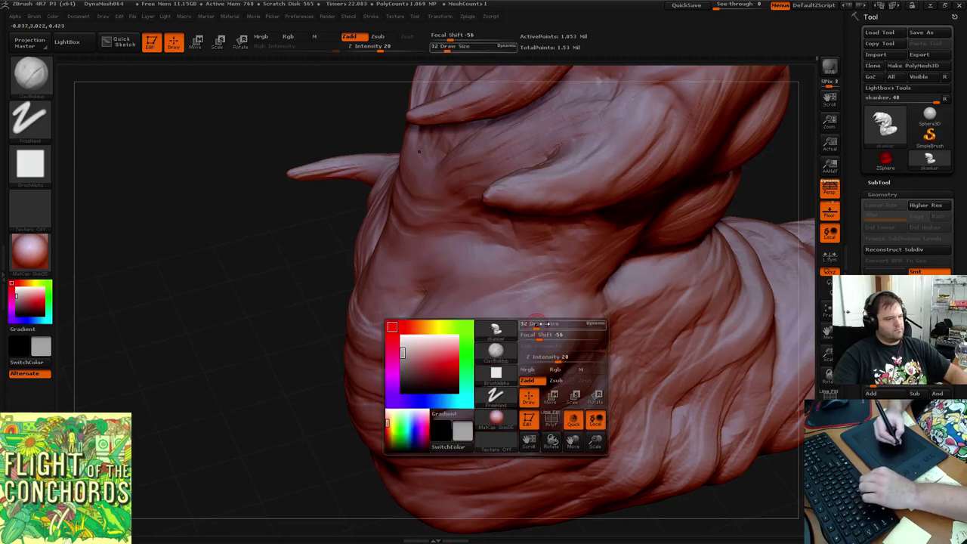
left_click_drag(540, 323, 547, 323)
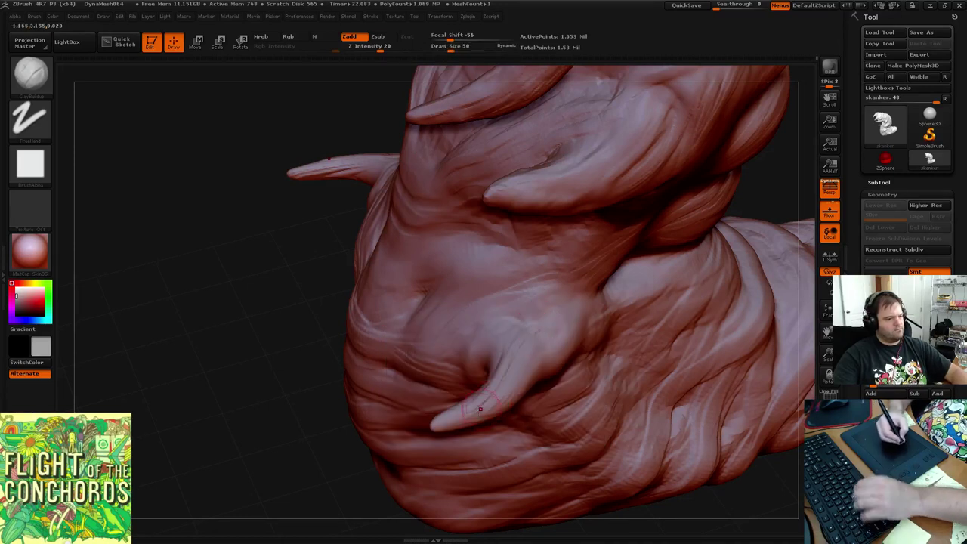
Sculpt fine ridges along the new claw's length and over its base
mouse_move(520, 384)
left_mouse_down()
mouse_move(533, 352)
mouse_move(561, 329)
mouse_move(565, 347)
mouse_move(549, 328)
left_mouse_up()
left_click_drag(503, 366, 455, 413)
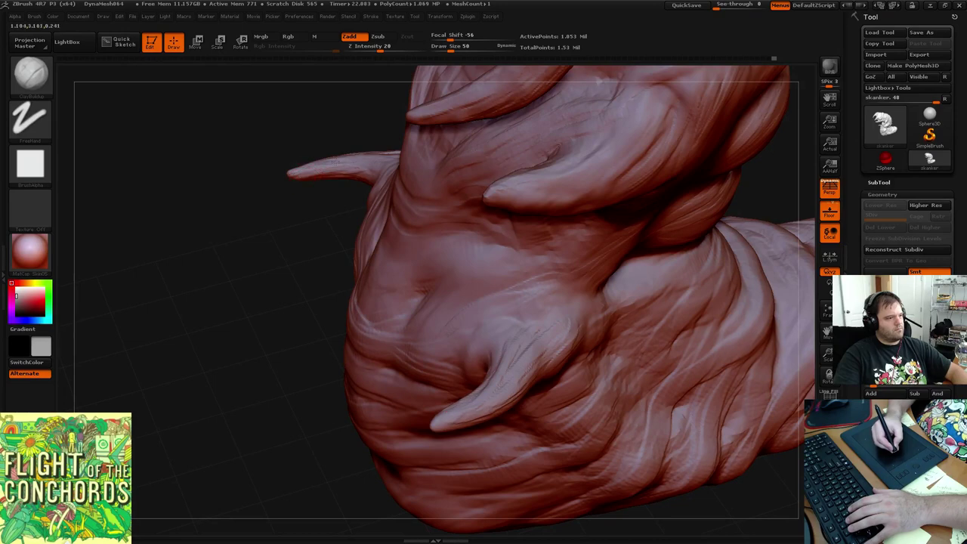
mouse_move(296, 322)
left_mouse_down()
mouse_move(326, 302)
mouse_move(320, 287)
mouse_move(341, 270)
mouse_move(331, 273)
left_mouse_up()
key("ctrl")
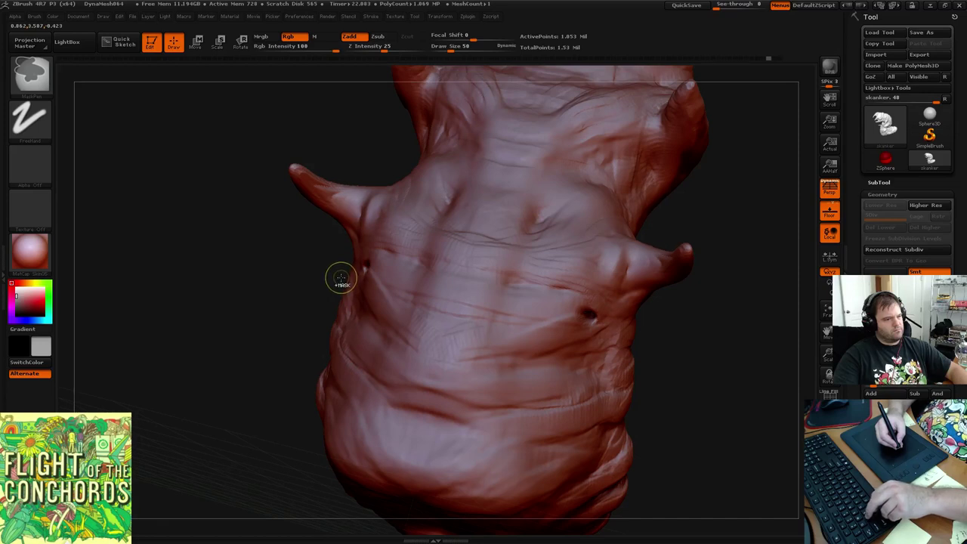
Rework the claw's ridges with ClayBuildup from the earlier history state, discarding the newer entries, and remesh the model
key("b")
key("c")
key("b")
mouse_move(687, 201)
left_mouse_down()
mouse_move(702, 216)
mouse_move(647, 254)
left_mouse_up()
left_click(540, 370)
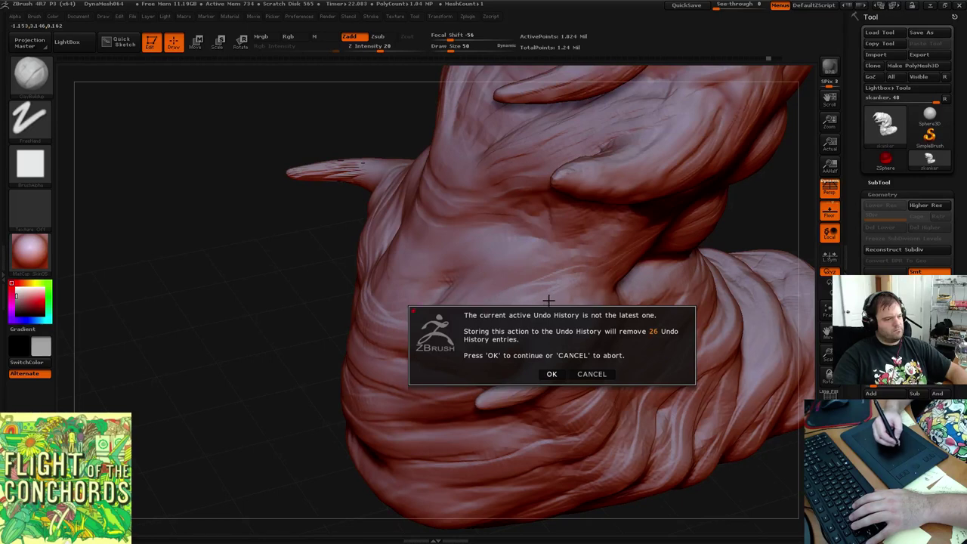
left_click(551, 374)
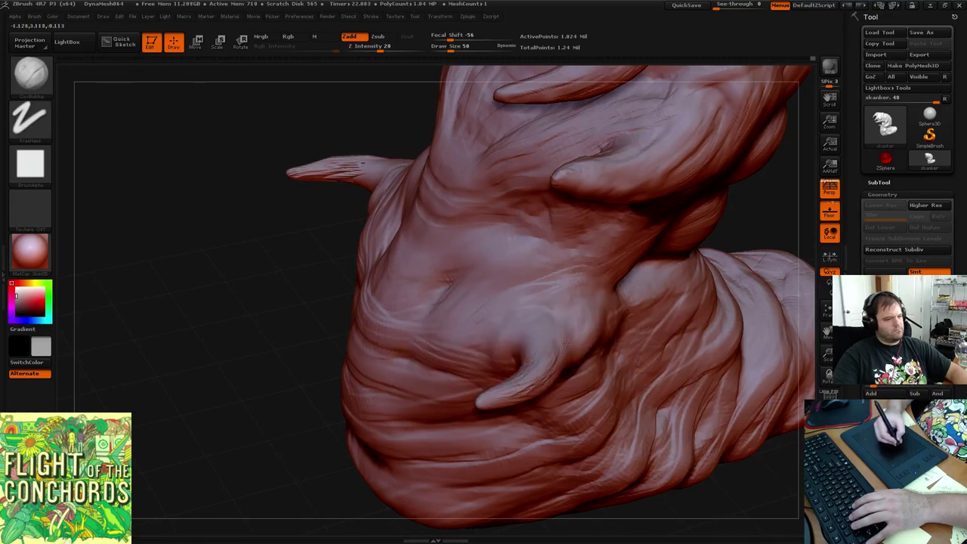
key("ctrl")
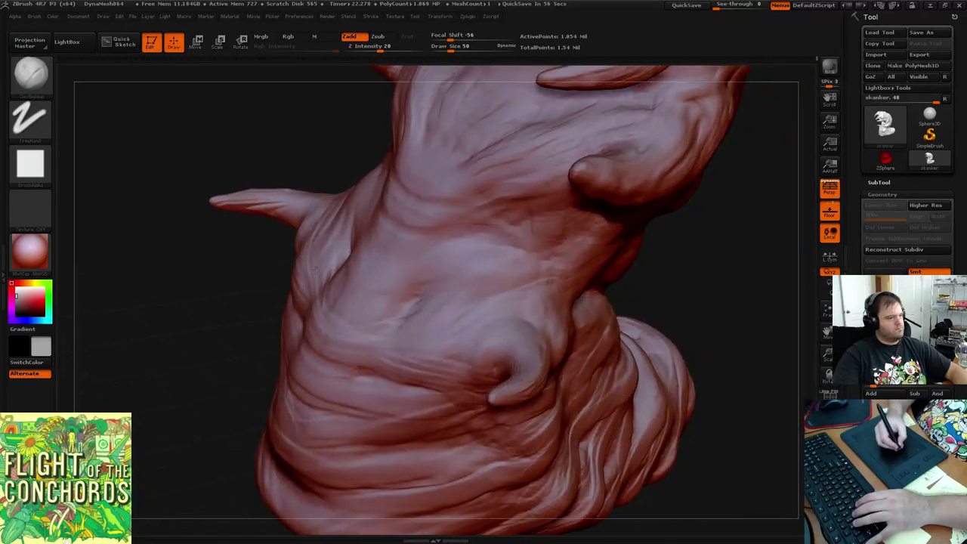
Sculpt shallow skin folds across the body above and between the lower claws, smoothing them lightly
left_click_drag(316, 270, 315, 219)
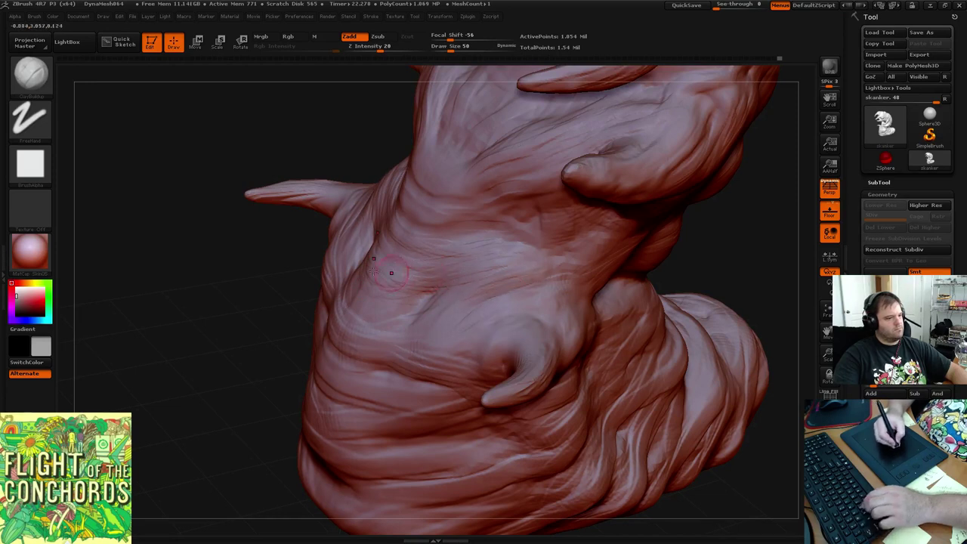
key("shift")
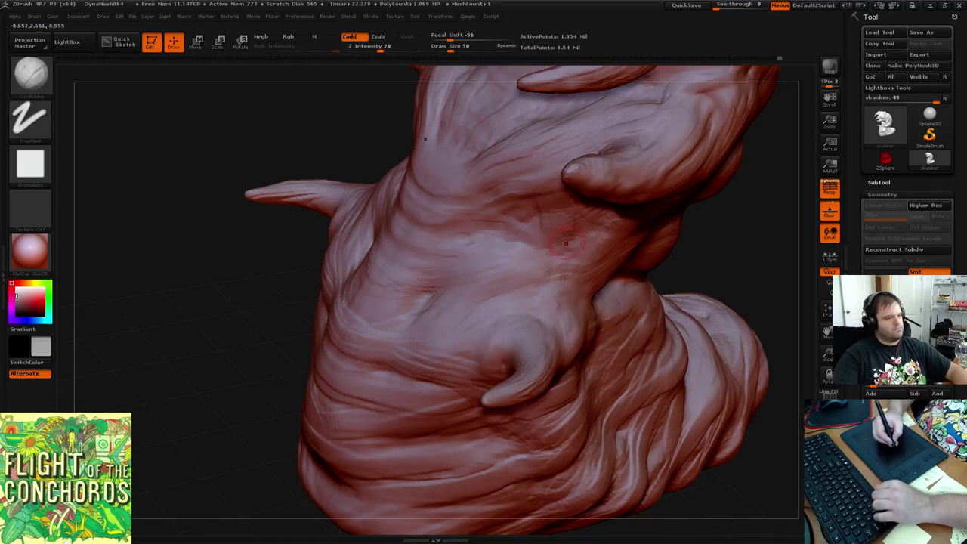
key("shift")
mouse_move(685, 259)
left_mouse_down()
mouse_move(703, 255)
mouse_move(660, 252)
mouse_move(732, 290)
mouse_move(719, 285)
left_mouse_up()
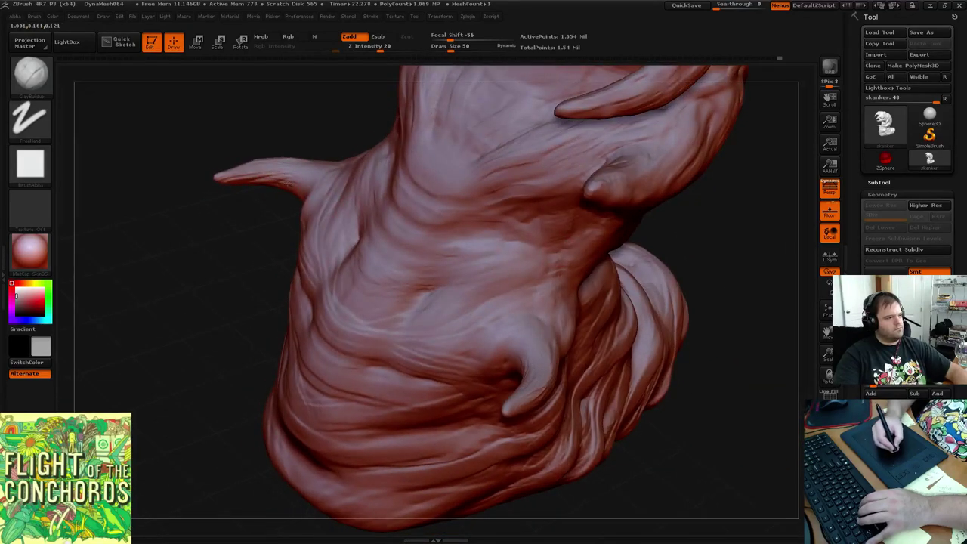
Carve fine creases into the hollow at the base of the lower claw
left_click_drag(266, 173, 303, 185)
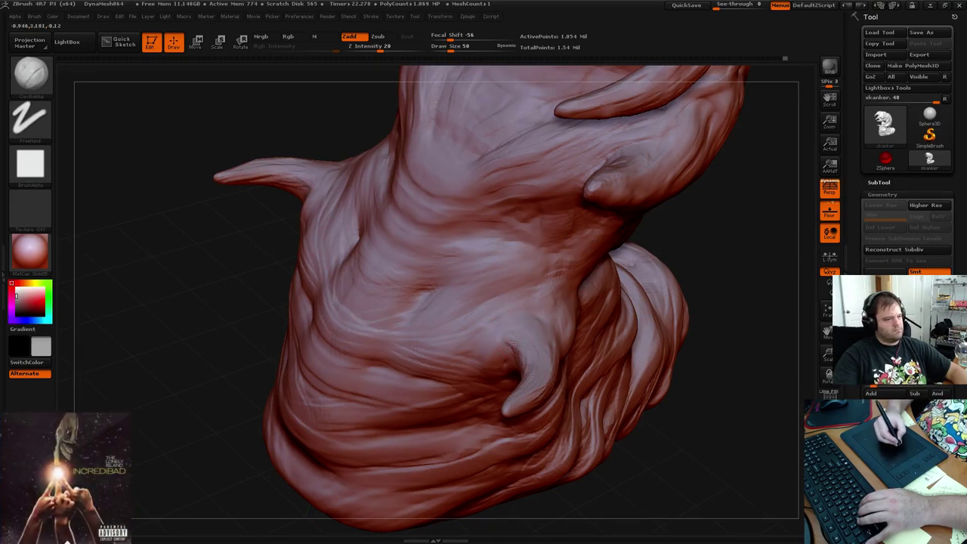
left_click_drag(512, 351, 493, 342)
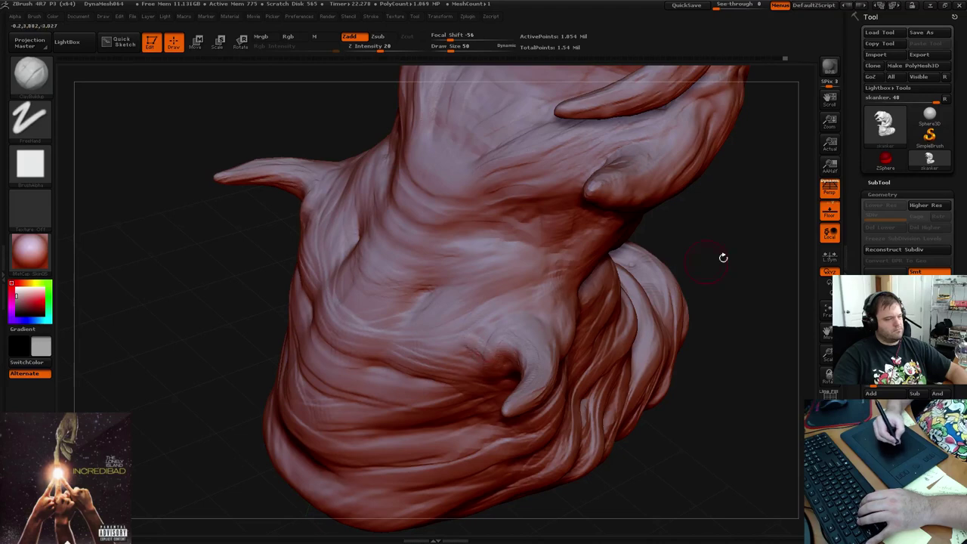
mouse_move(723, 257)
left_mouse_down()
mouse_move(753, 182)
mouse_move(680, 158)
left_mouse_up()
mouse_move(482, 358)
left_mouse_down()
mouse_move(541, 393)
mouse_move(565, 379)
mouse_move(527, 378)
mouse_move(569, 368)
mouse_move(528, 370)
left_mouse_up()
left_click_drag(587, 370, 529, 391)
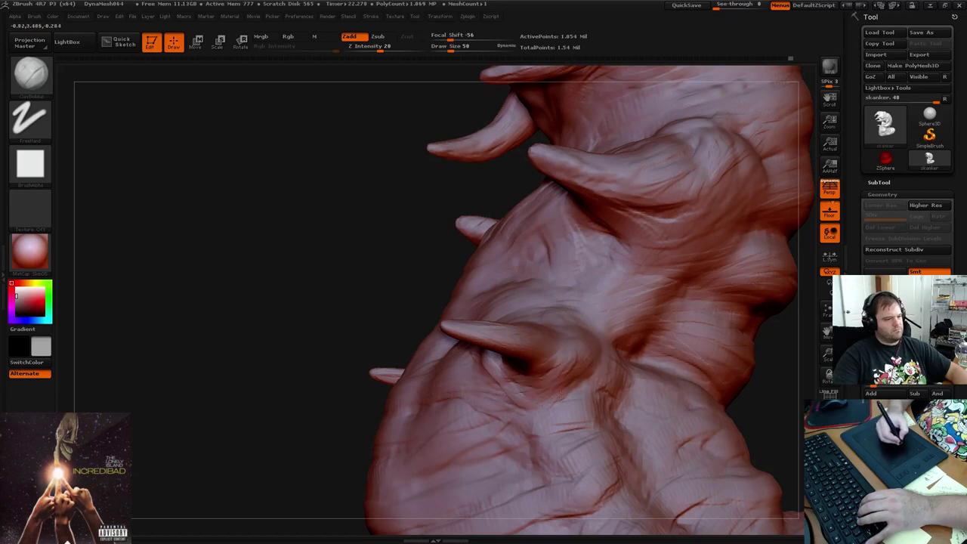
Build curved folds wrapping over and behind the lower claw's base, blending them into the body
left_click_drag(589, 382, 614, 376)
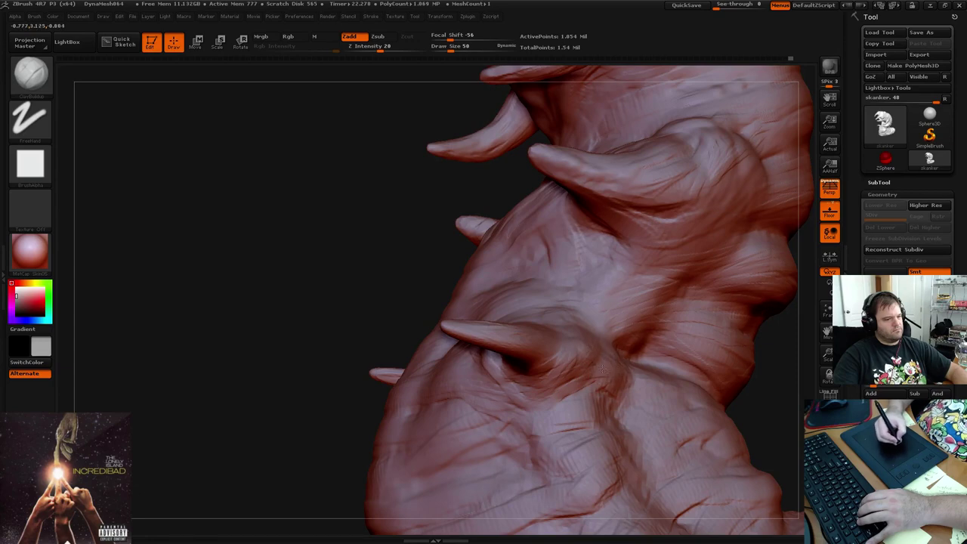
mouse_move(434, 264)
left_mouse_down()
mouse_move(461, 334)
mouse_move(548, 355)
left_mouse_up()
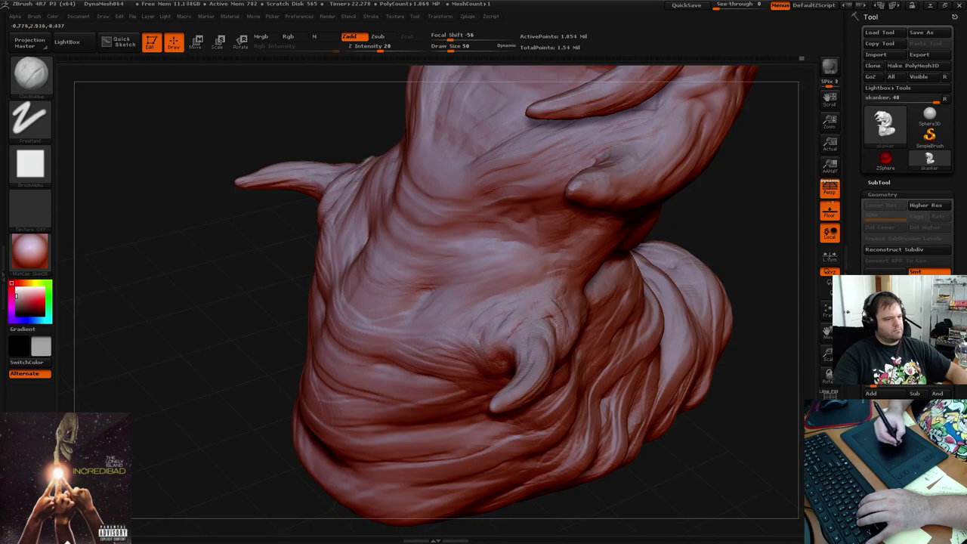
left_click_drag(685, 211, 589, 178)
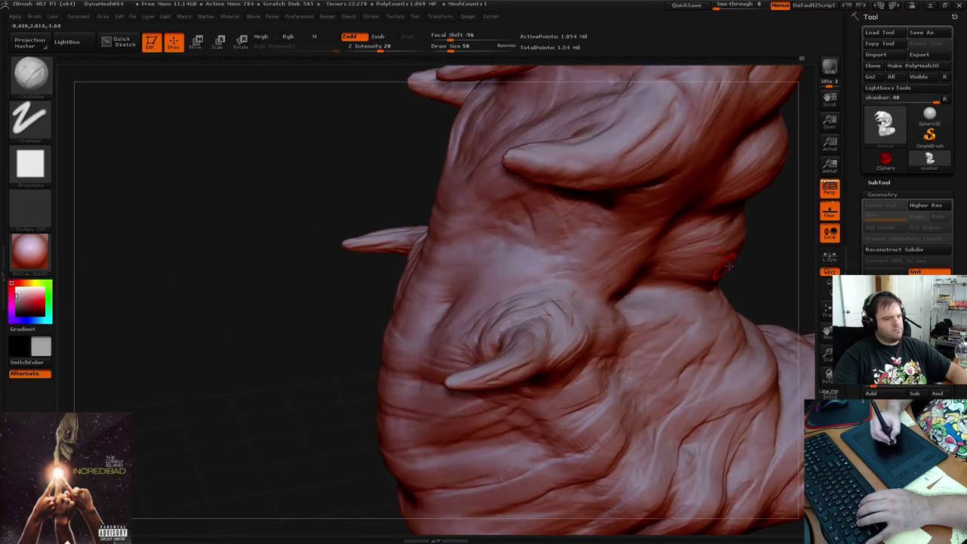
left_click_drag(727, 266, 555, 345)
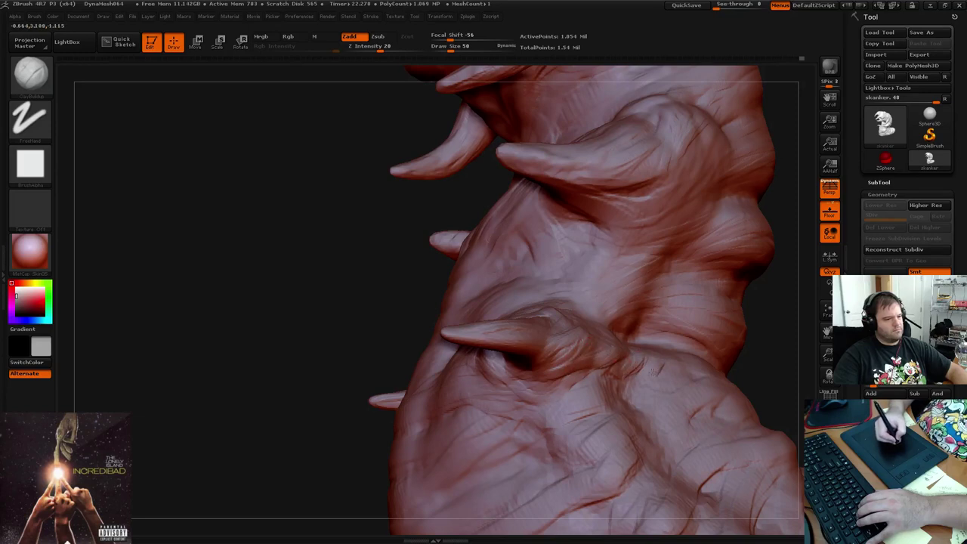
Sculpt curved wrinkle folds spiralling around the lower claw's base and smooth them into the surrounding body
key("shift")
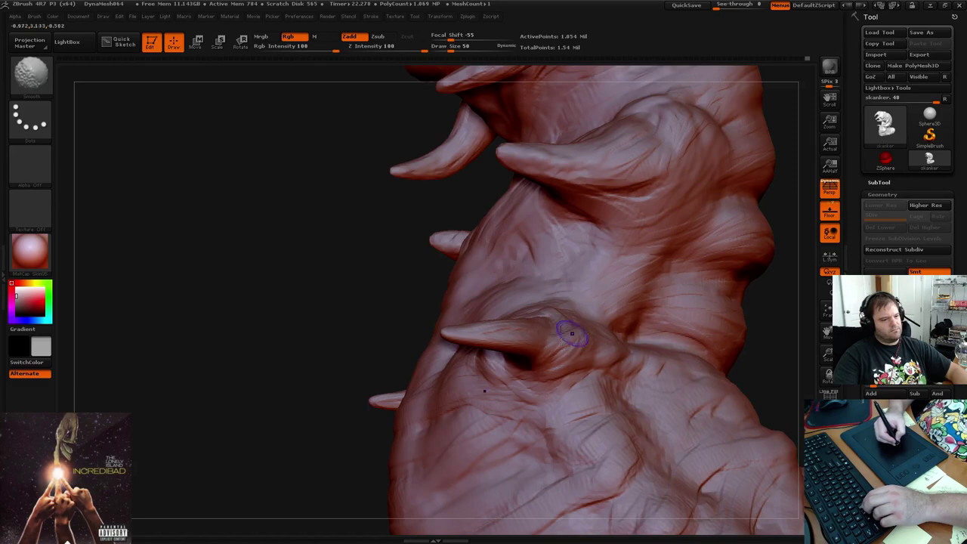
right_click_drag(572, 333, 538, 346)
left_click_drag(457, 351, 539, 343)
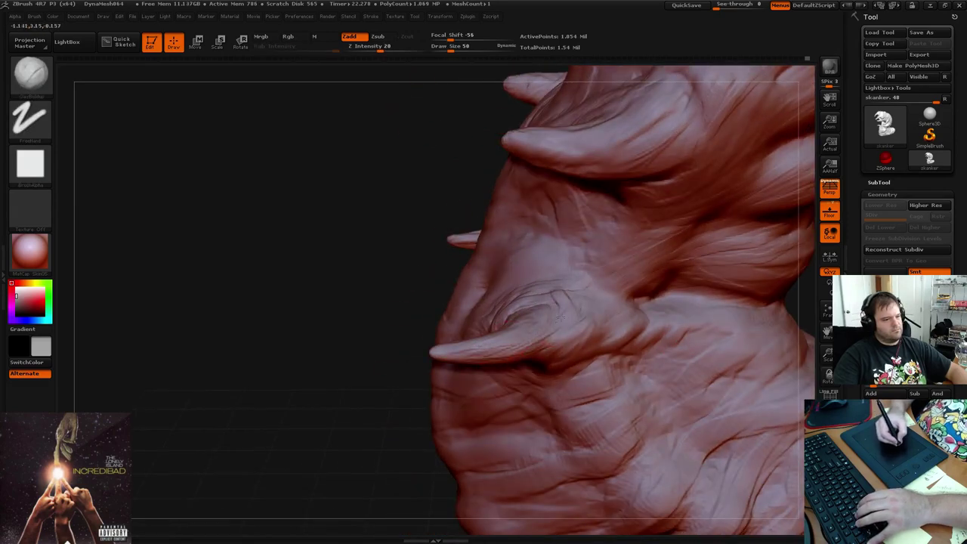
mouse_move(416, 263)
left_mouse_down()
mouse_move(448, 186)
mouse_move(522, 205)
left_mouse_up()
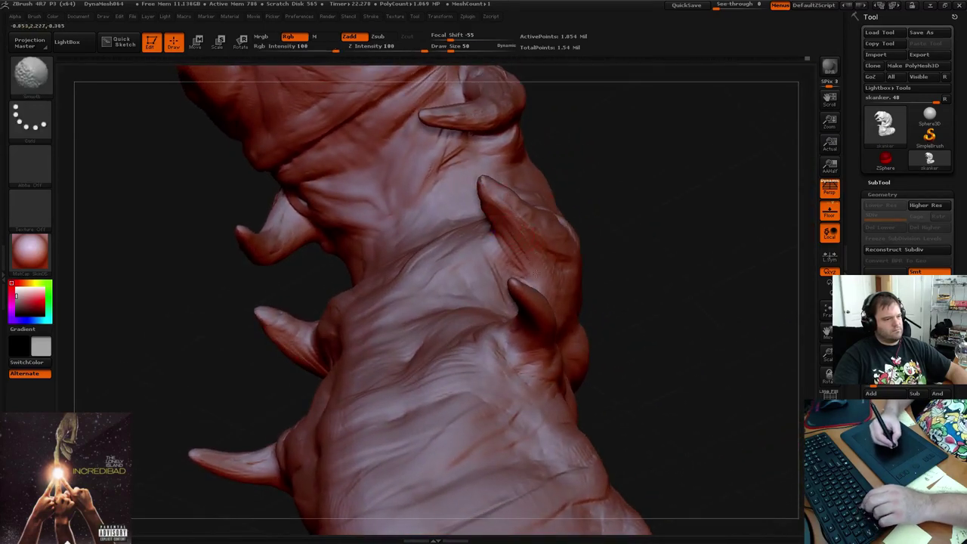
mouse_move(663, 249)
left_mouse_down()
mouse_move(677, 243)
mouse_move(656, 299)
mouse_move(667, 249)
mouse_move(672, 258)
left_mouse_up()
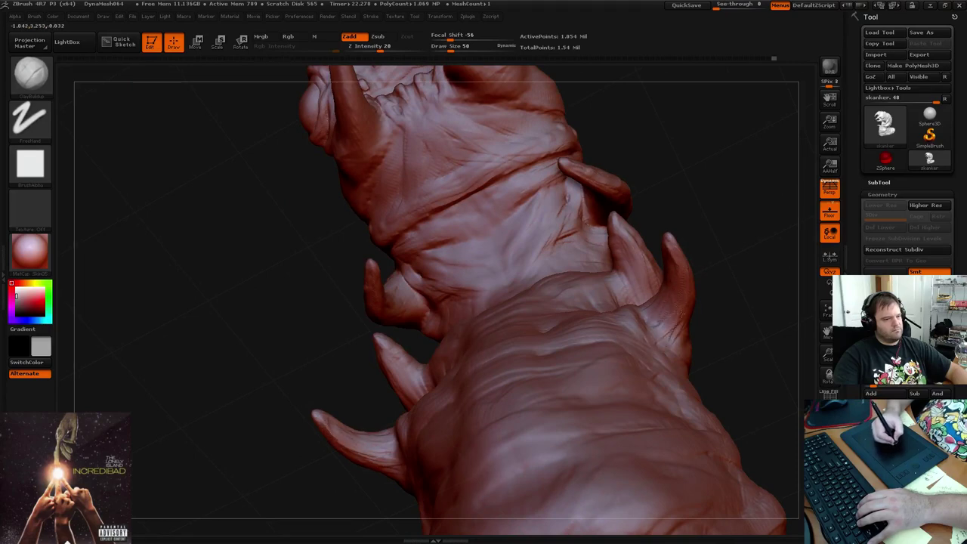
left_click_drag(725, 243, 763, 272)
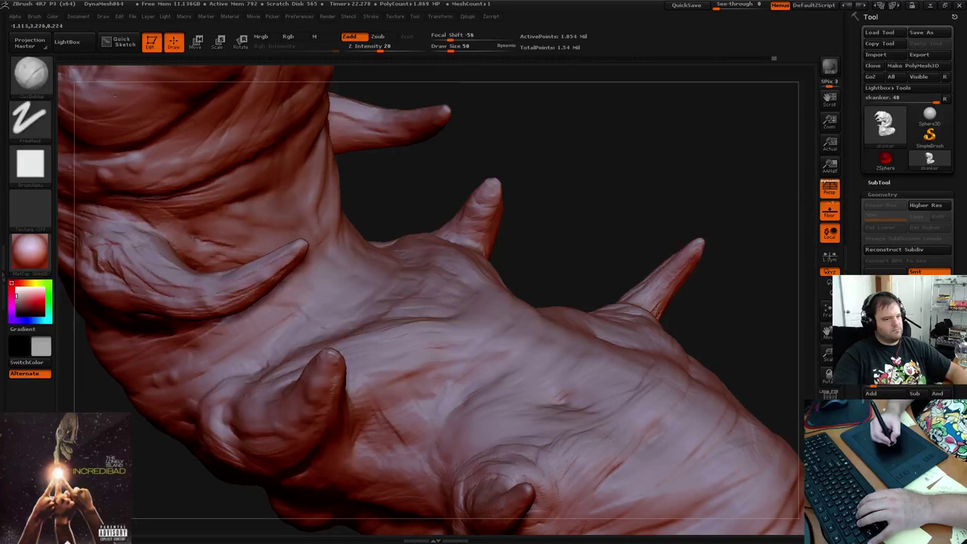
mouse_move(687, 223)
left_mouse_down()
mouse_move(635, 274)
mouse_move(611, 201)
mouse_move(632, 231)
mouse_move(756, 258)
mouse_move(673, 277)
mouse_move(551, 276)
left_mouse_up()
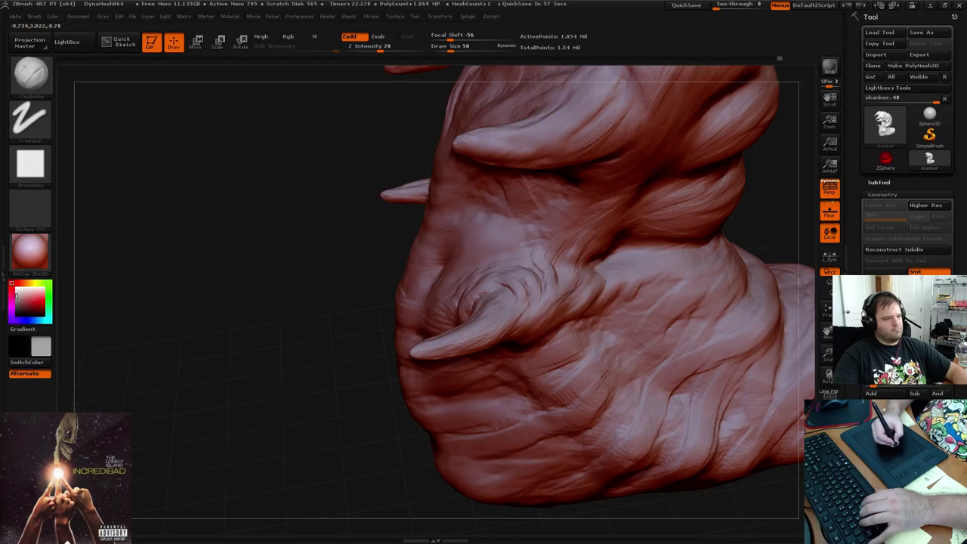
mouse_move(559, 266)
left_mouse_down("shift")
mouse_move(541, 288)
mouse_move(523, 244)
left_mouse_up("shift")
Add fine skin wrinkles around and beneath the lower claws, running them into the belly and flank folds
mouse_move(773, 212)
left_mouse_down()
mouse_move(541, 299)
mouse_move(662, 240)
left_mouse_up()
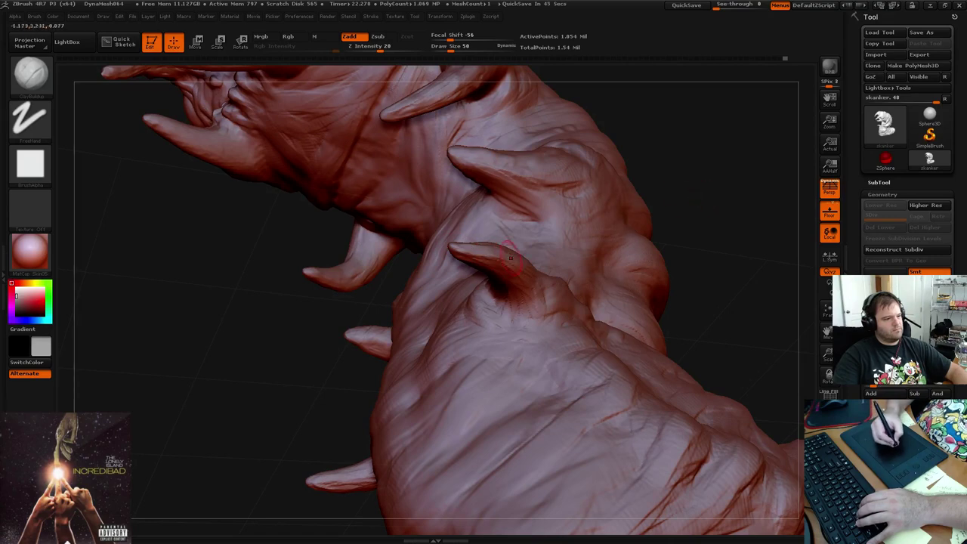
left_click_drag(714, 179, 720, 261)
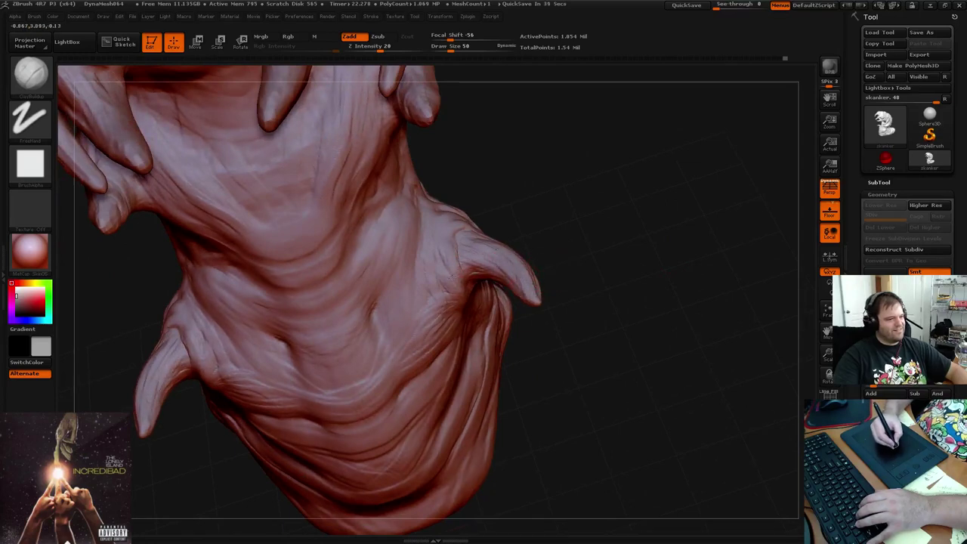
left_click_drag(604, 219, 570, 157)
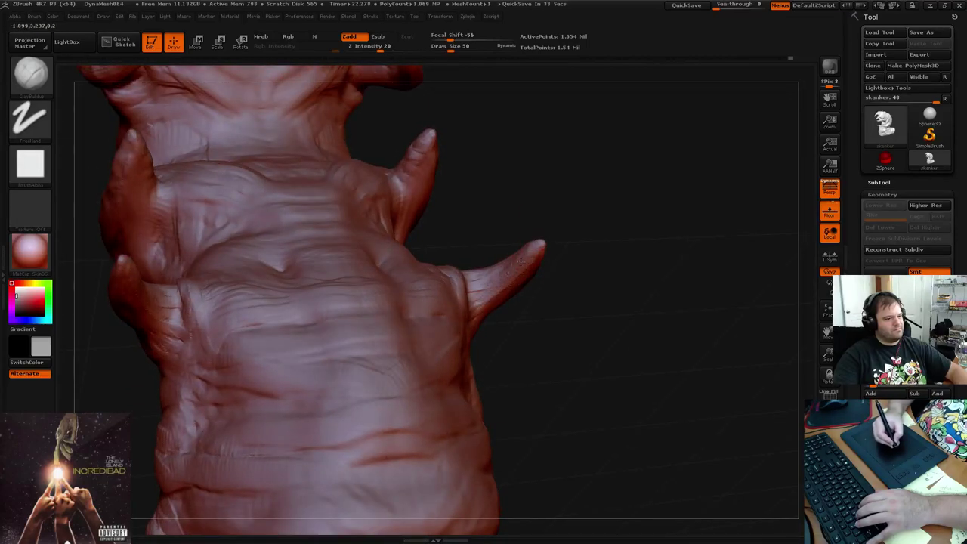
left_click_drag(502, 298, 563, 272)
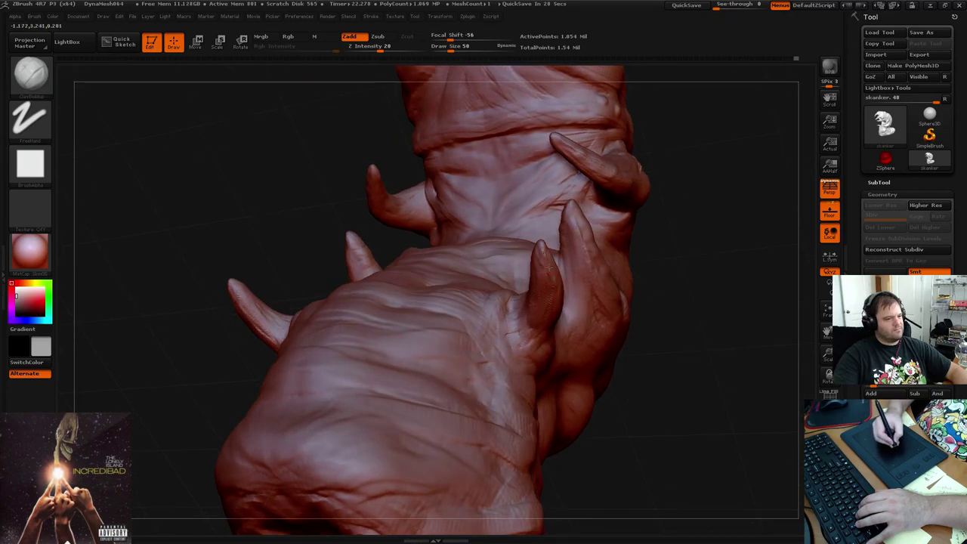
key("shift")
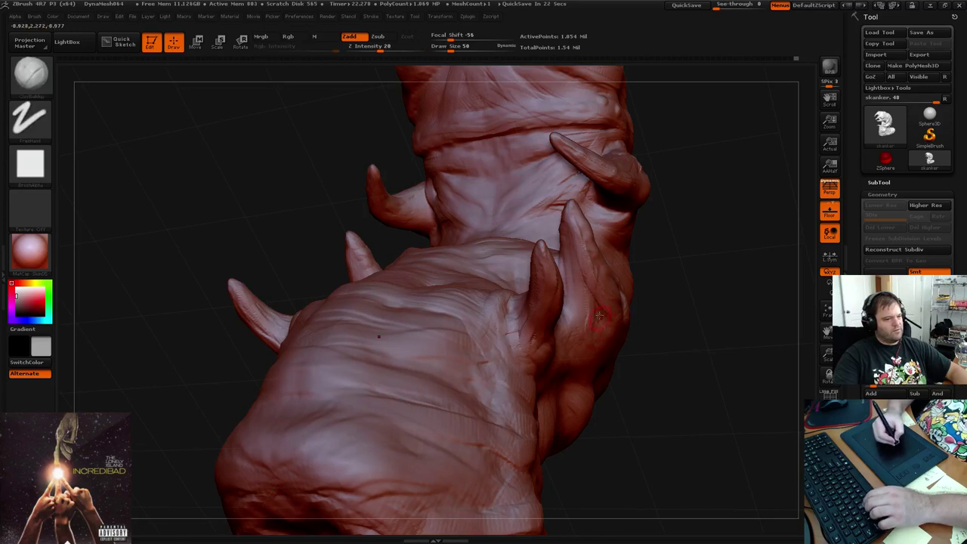
left_click_drag(766, 238, 701, 249)
Smooth the fold under the base of the middle claw and refine the neighbouring skin
key("shift")
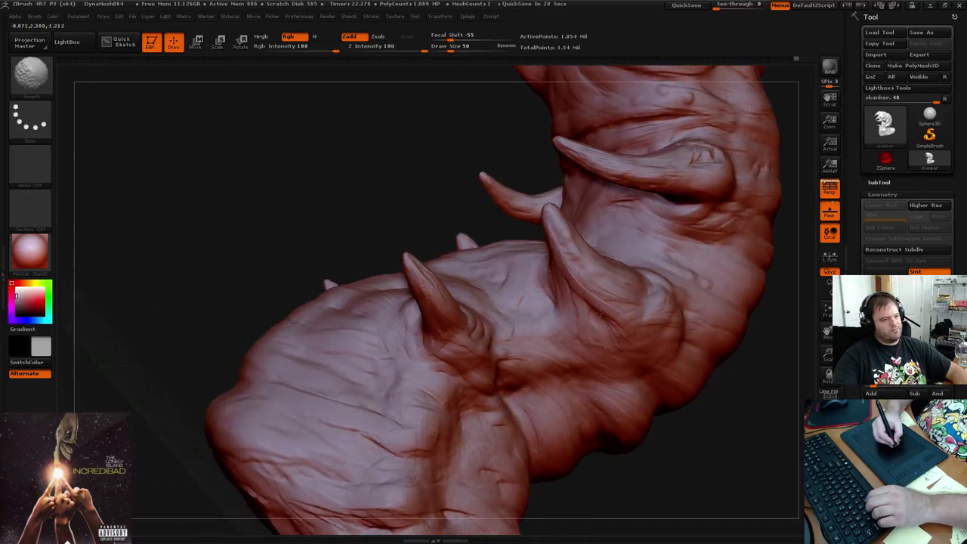
left_click_drag(600, 313, 615, 301, "shift")
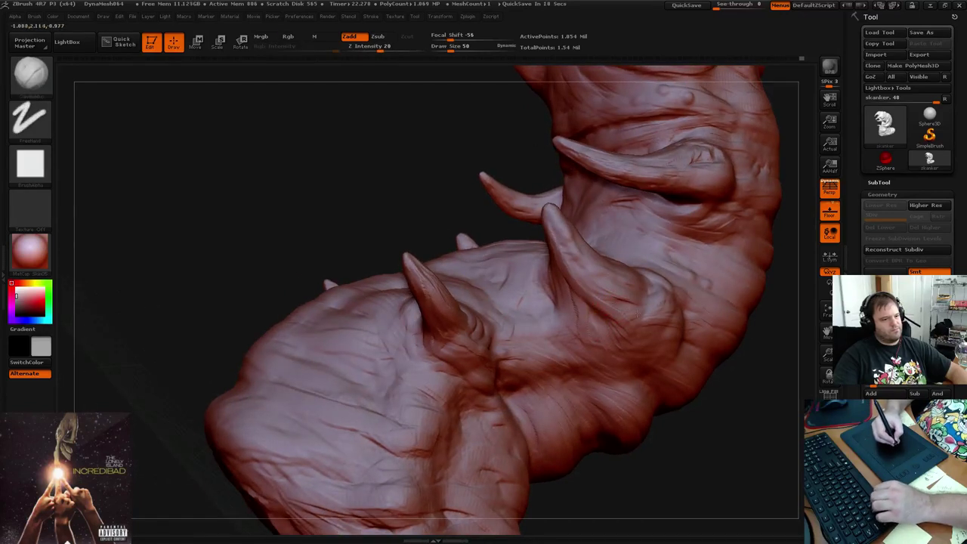
key("b")
key("d")
key("s")
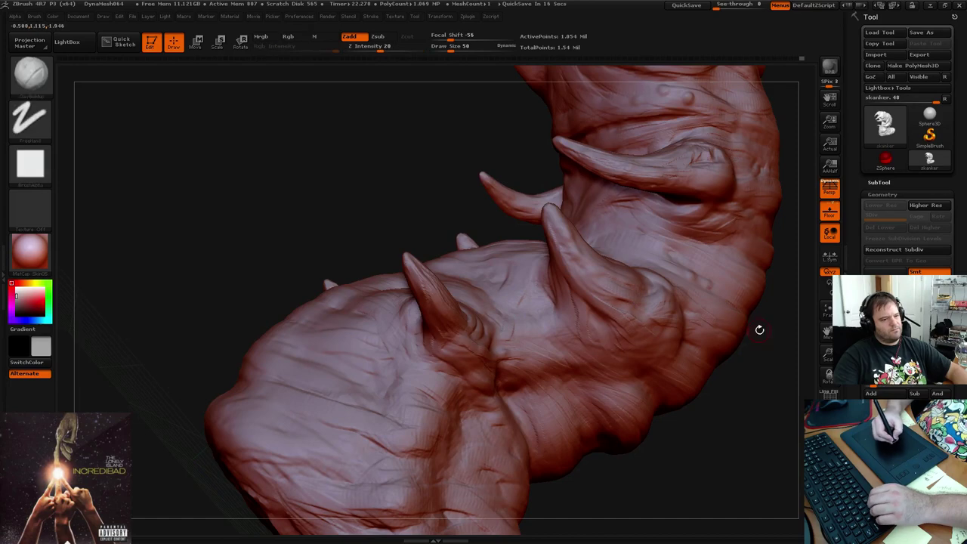
mouse_move(757, 328)
left_mouse_down()
mouse_move(693, 214)
mouse_move(682, 255)
mouse_move(708, 231)
mouse_move(674, 193)
mouse_move(661, 240)
mouse_move(667, 213)
mouse_move(643, 216)
mouse_move(659, 210)
left_mouse_up()
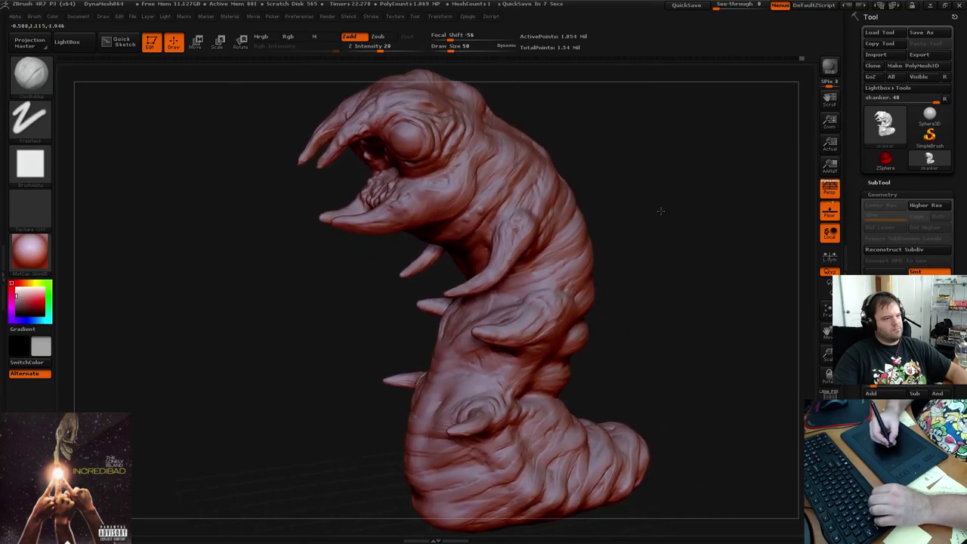
Save the tool over skanker.ztl and remesh the model with DynaMesh
left_click(921, 32)
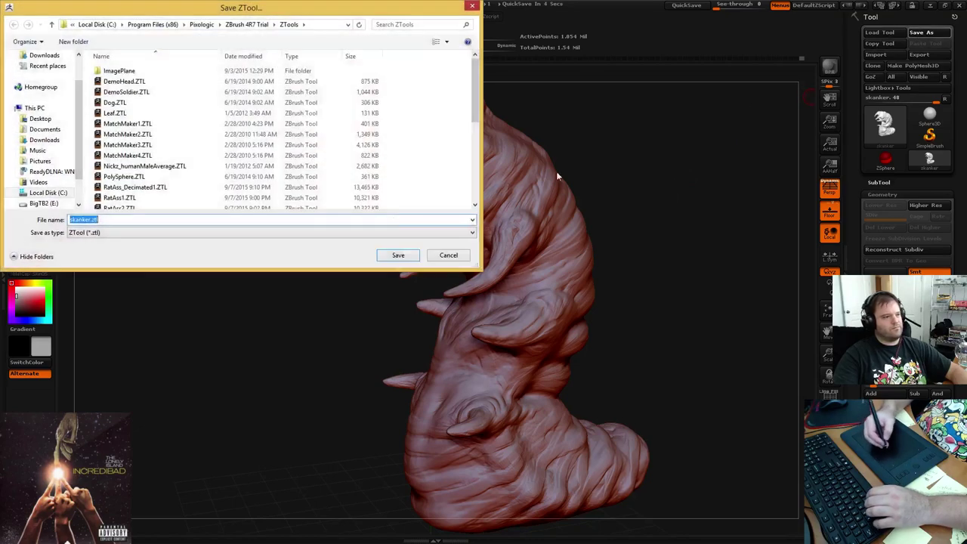
left_click(398, 254)
left_click(514, 279)
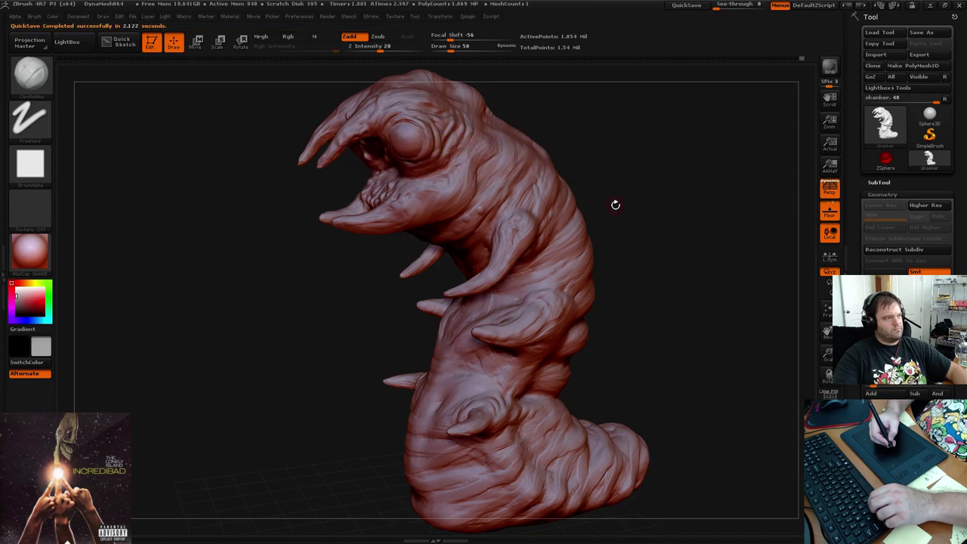
left_click_drag(633, 179, 651, 204, "ctrl")
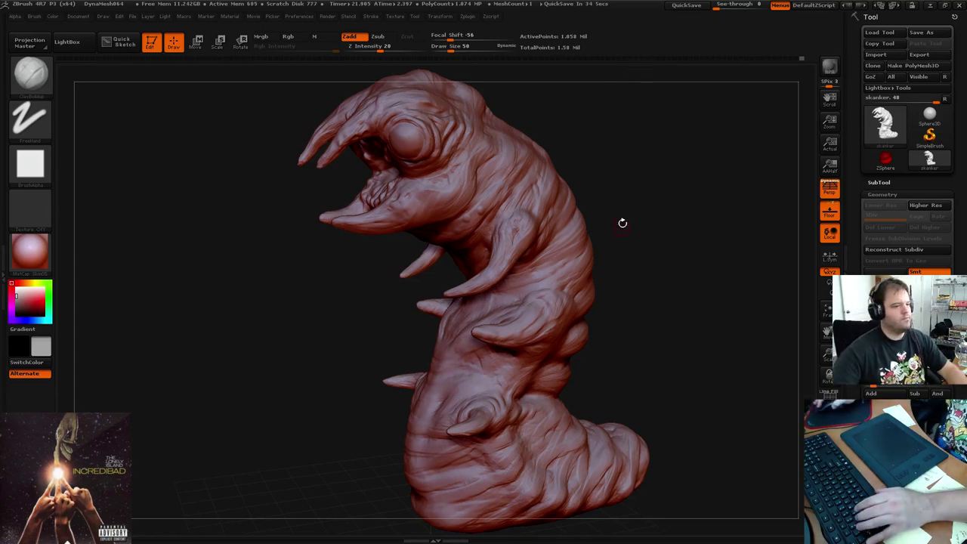
Sculpt and soften skin creases across the upper back and behind the base of the upper claw
mouse_move(642, 191)
left_mouse_down()
mouse_move(643, 182)
mouse_move(624, 184)
mouse_move(636, 201)
left_mouse_up()
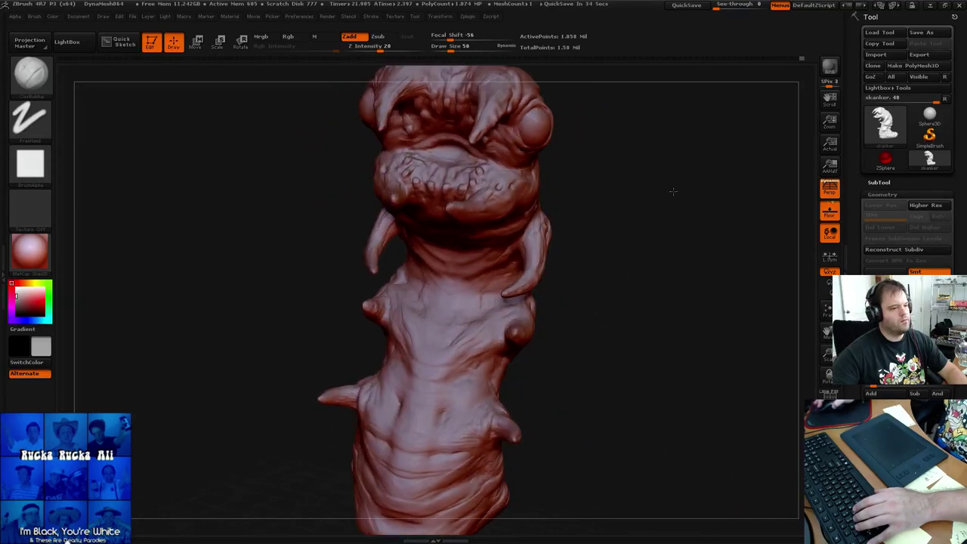
mouse_move(652, 200)
left_mouse_down()
mouse_move(682, 196)
mouse_move(679, 167)
mouse_move(661, 220)
mouse_move(646, 231)
left_mouse_up()
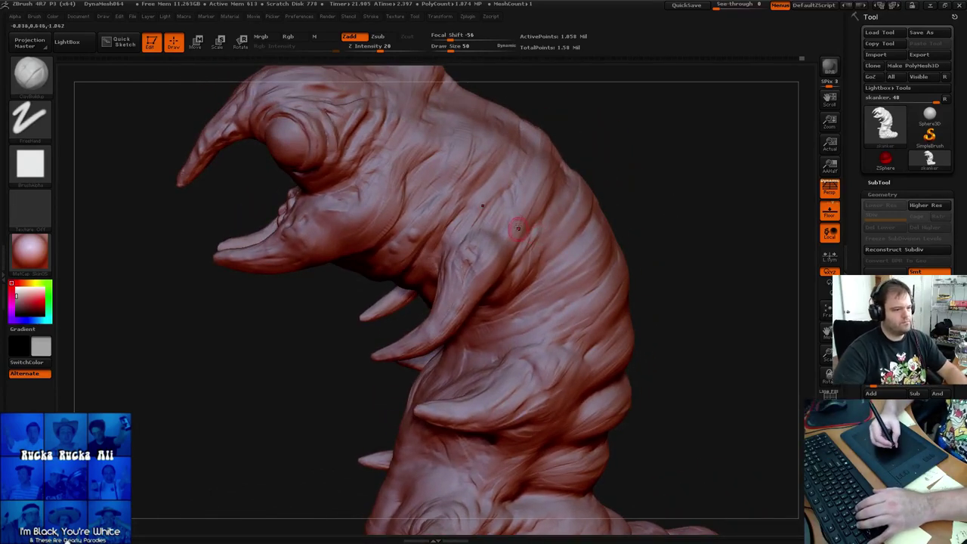
left_click_drag(675, 177, 665, 184)
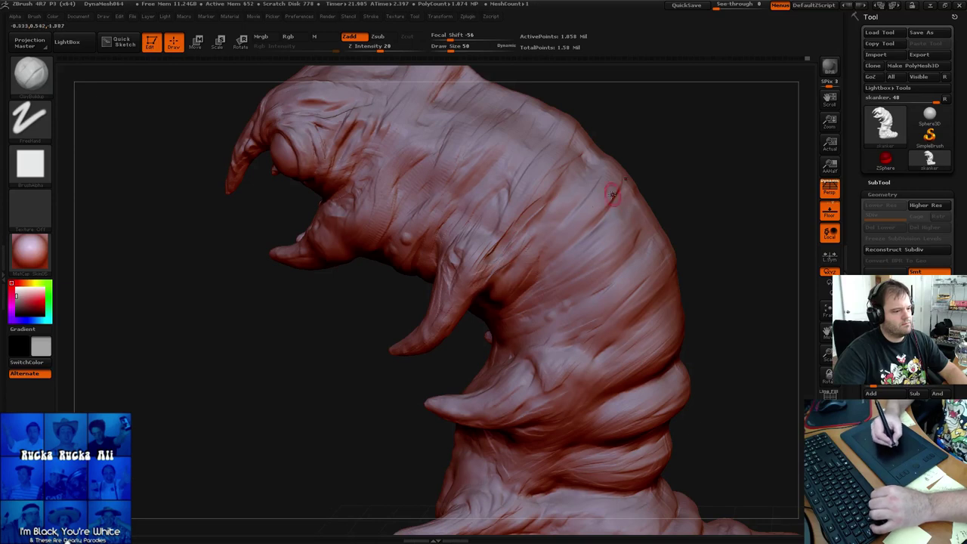
key("shift")
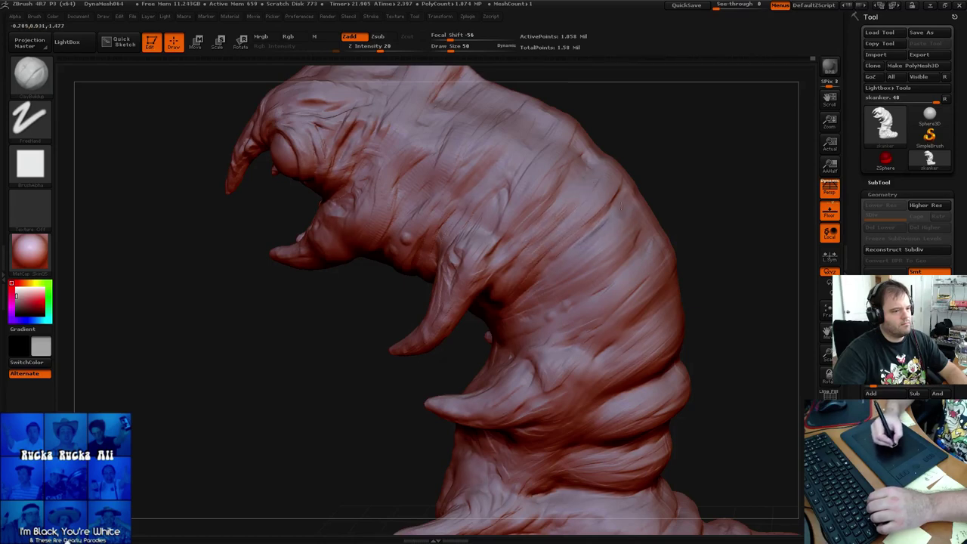
mouse_move(665, 153)
left_mouse_down()
mouse_move(688, 146)
mouse_move(707, 164)
mouse_move(723, 136)
mouse_move(721, 119)
mouse_move(713, 124)
left_mouse_up()
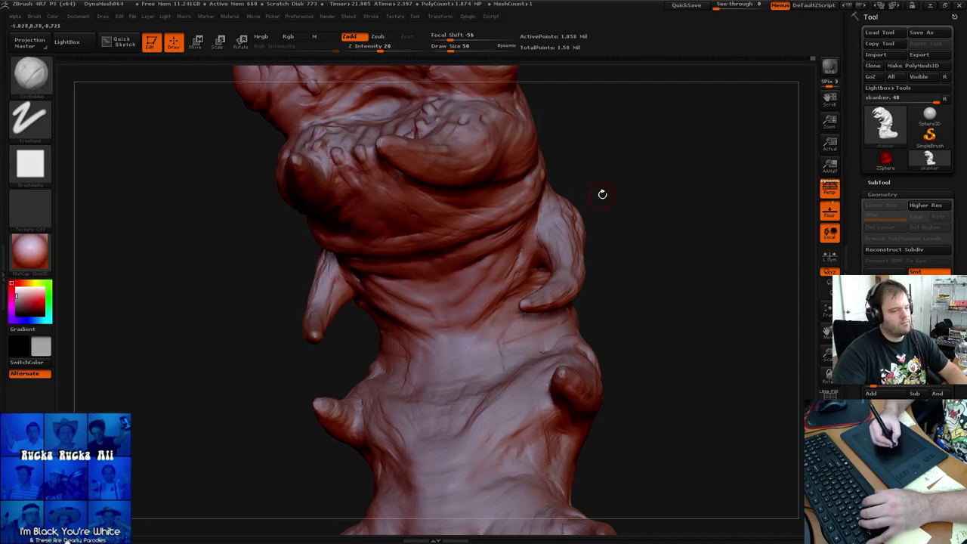
Refine the surface ridges on the lower jaw's fangs and at the bases of the upper fangs
mouse_move(602, 192)
left_mouse_down()
mouse_move(634, 151)
mouse_move(617, 130)
mouse_move(642, 251)
left_mouse_up()
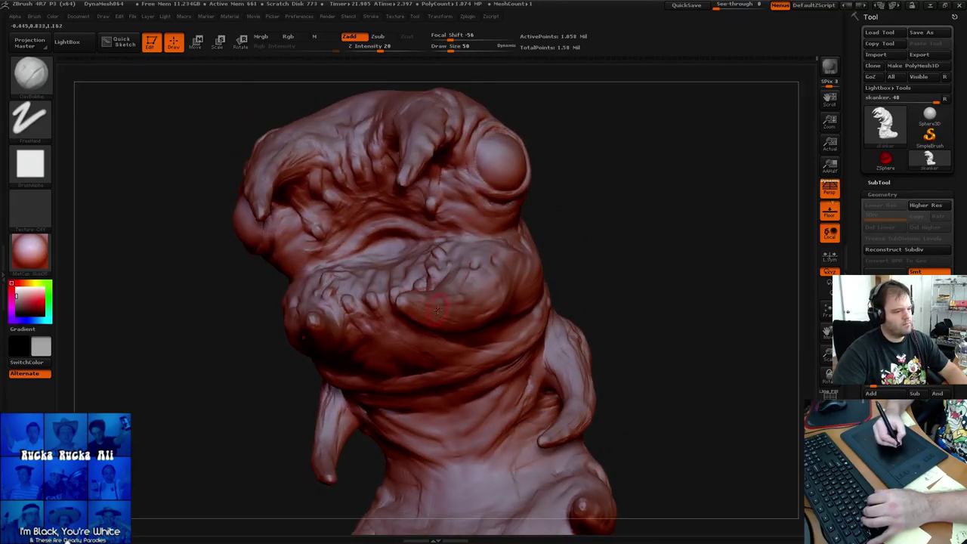
mouse_move(618, 202)
left_mouse_down()
mouse_move(611, 231)
mouse_move(628, 167)
mouse_move(641, 216)
left_mouse_up()
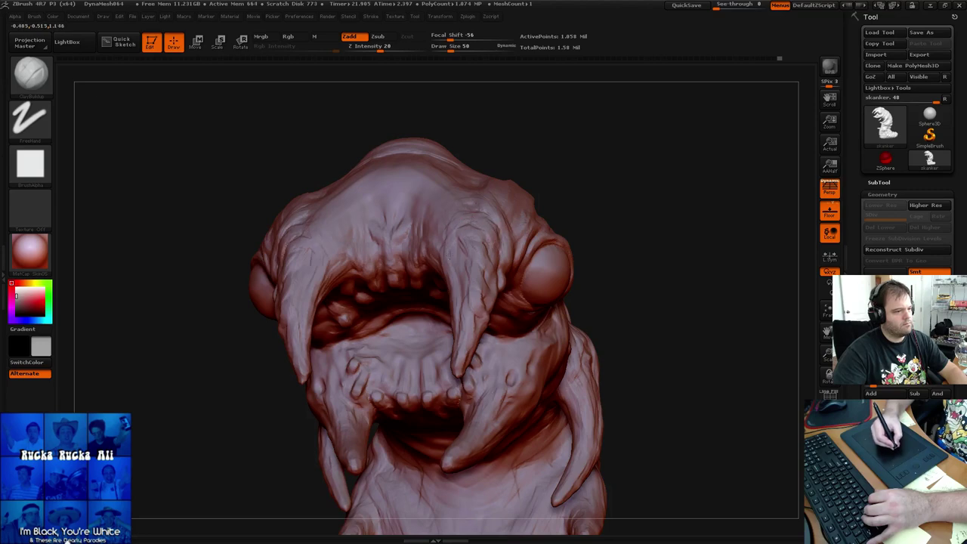
left_click_drag(453, 237, 452, 255)
mouse_move(605, 183)
left_mouse_down()
mouse_move(548, 184)
mouse_move(559, 147)
mouse_move(574, 156)
left_mouse_up()
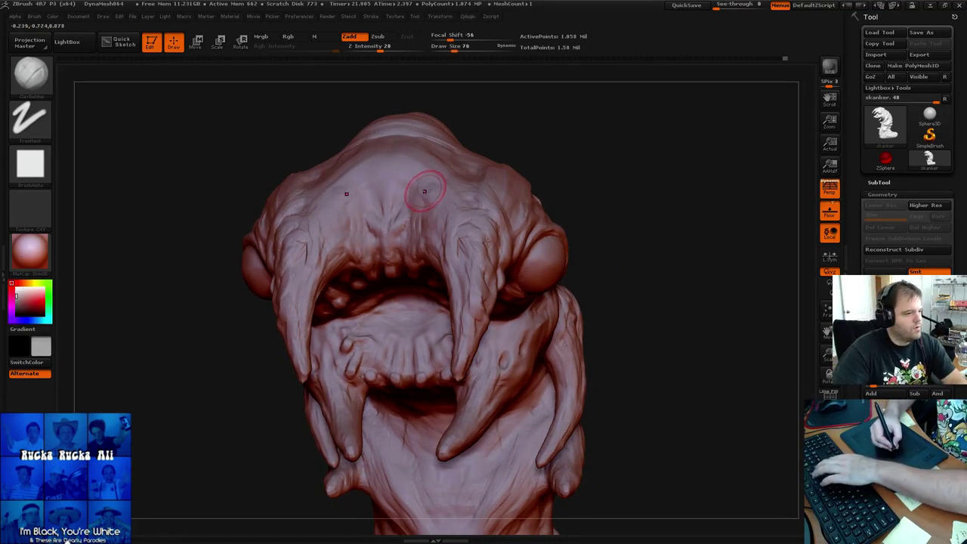
Build three round eye bulges in a triangle on the forehead with ClayBuildup at draw size 70
key("bracketright")
key("bracketright")
mouse_move(432, 184)
left_mouse_down()
mouse_move(428, 204)
mouse_move(442, 203)
mouse_move(428, 185)
left_mouse_up()
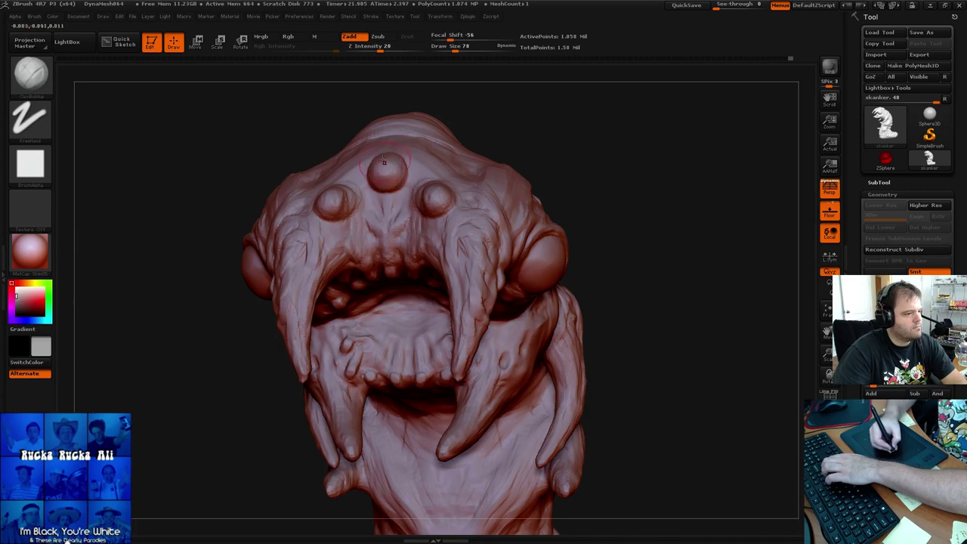
Reduce the brush to draw size 42 and sculpt lid folds and wrinkles around the three forehead eyes
key("bracketleft")
key("bracketleft")
key("bracketleft")
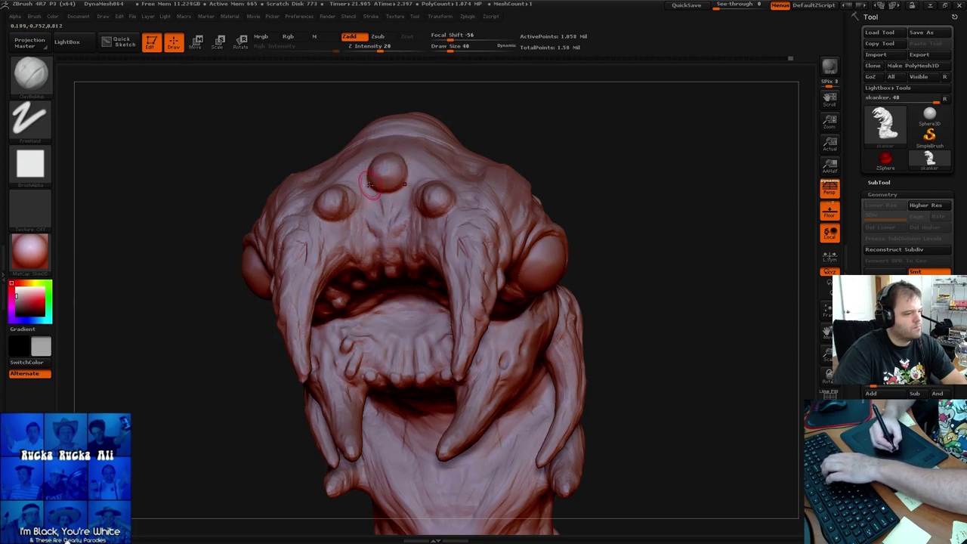
key("bracketleft")
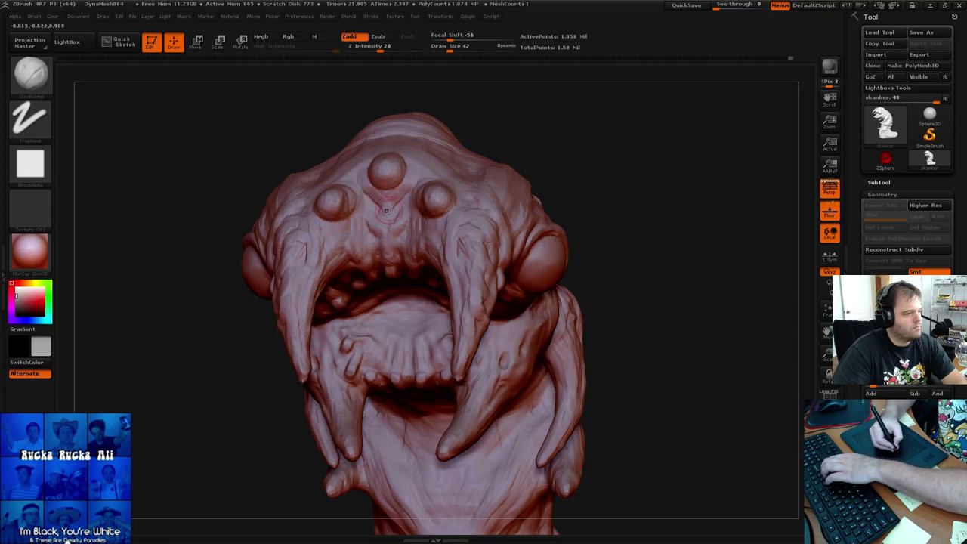
mouse_move(407, 164)
left_mouse_down()
mouse_move(415, 205)
mouse_move(445, 220)
mouse_move(430, 234)
left_mouse_up()
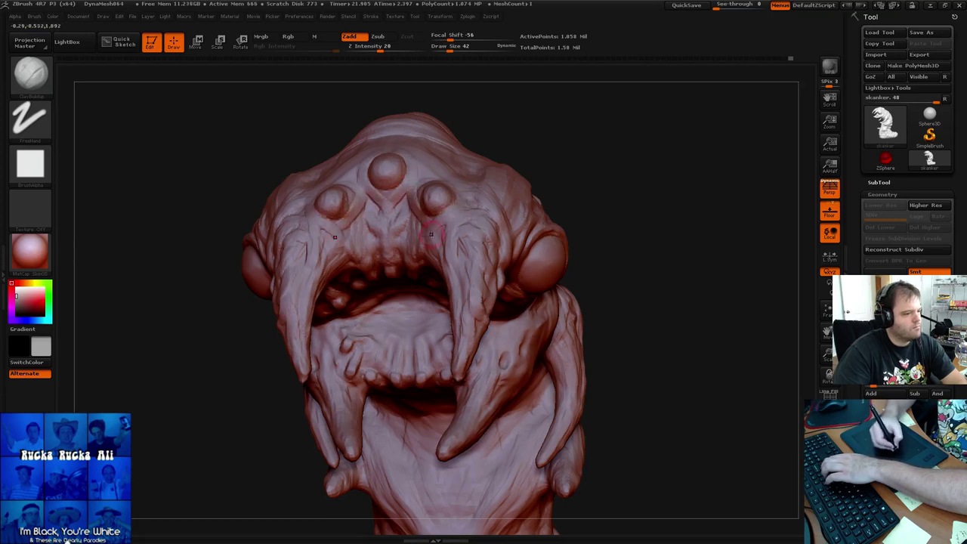
mouse_move(476, 151)
left_mouse_down()
mouse_move(561, 153)
mouse_move(449, 156)
left_mouse_up()
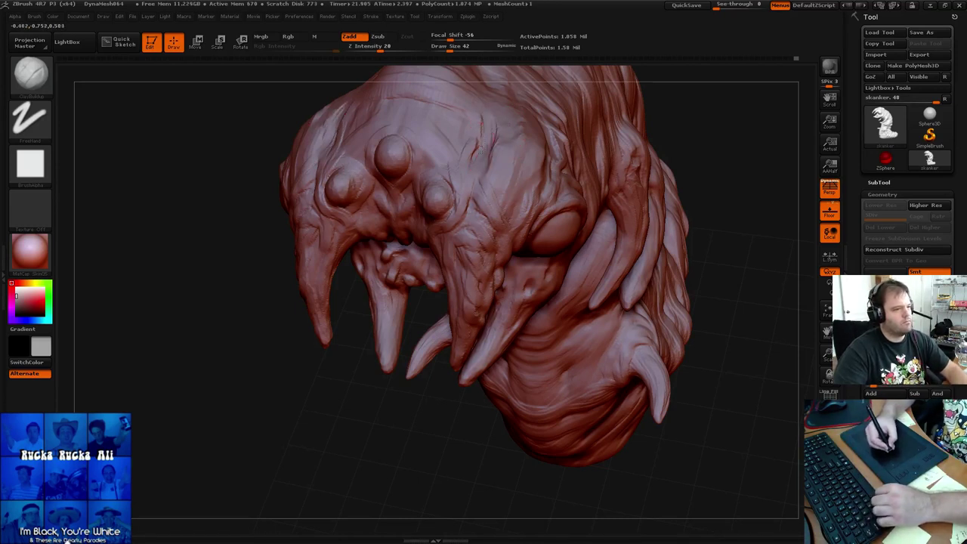
Add small paired bumps across the upper forehead, smooth them, and wrap a fold around the central eye
mouse_move(457, 122)
left_mouse_down()
mouse_move(453, 133)
mouse_move(444, 108)
mouse_move(459, 129)
left_mouse_up()
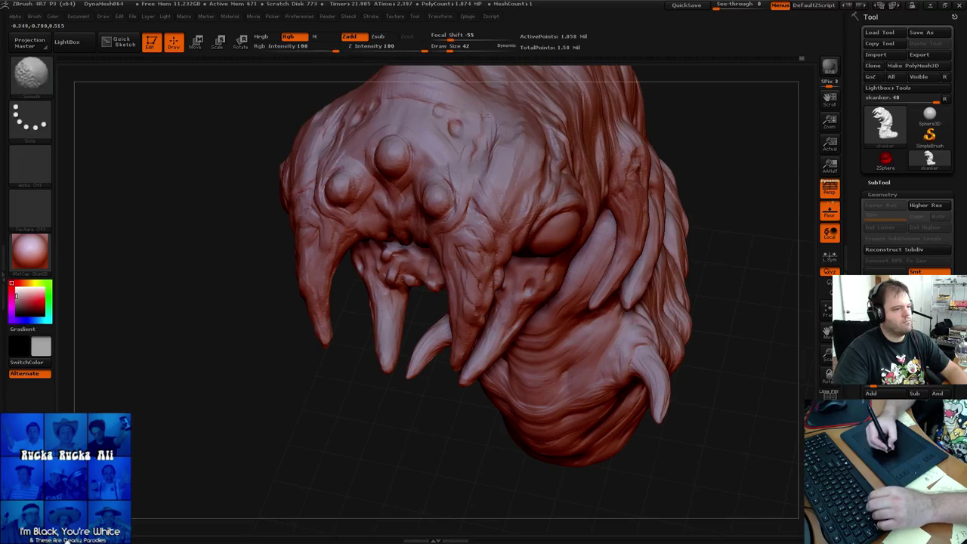
key("1")
mouse_move(662, 111)
left_mouse_down()
mouse_move(649, 105)
mouse_move(633, 202)
mouse_move(630, 183)
left_mouse_up()
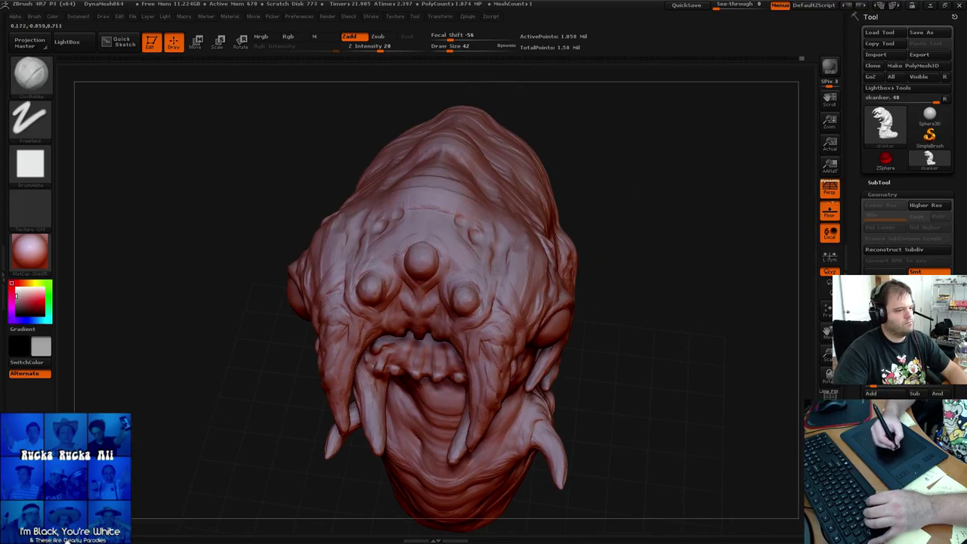
mouse_move(406, 244)
left_mouse_down()
mouse_move(435, 235)
mouse_move(423, 233)
mouse_move(439, 244)
left_mouse_up()
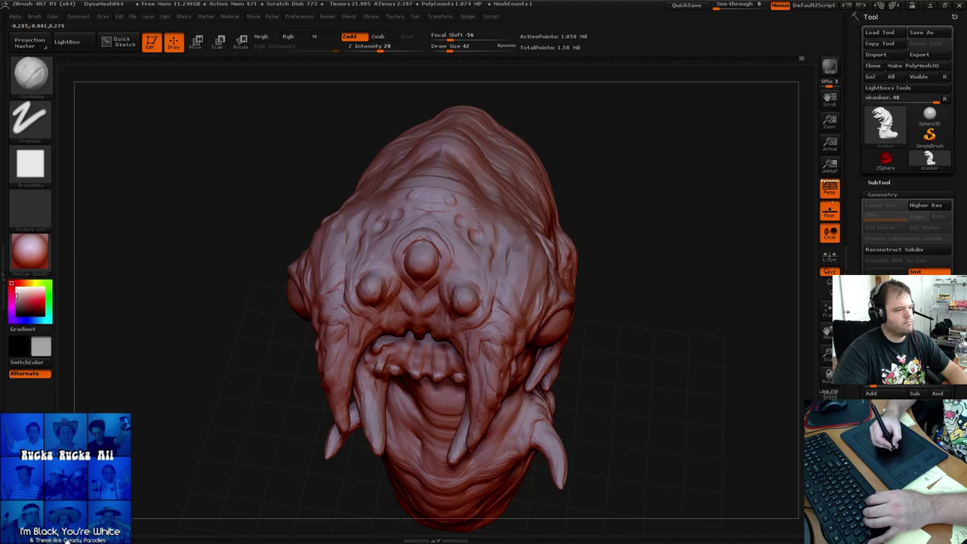
left_click_drag(453, 197, 458, 199, "shift")
mouse_move(612, 130)
left_mouse_down()
mouse_move(611, 147)
mouse_move(597, 141)
mouse_move(561, 188)
left_mouse_up()
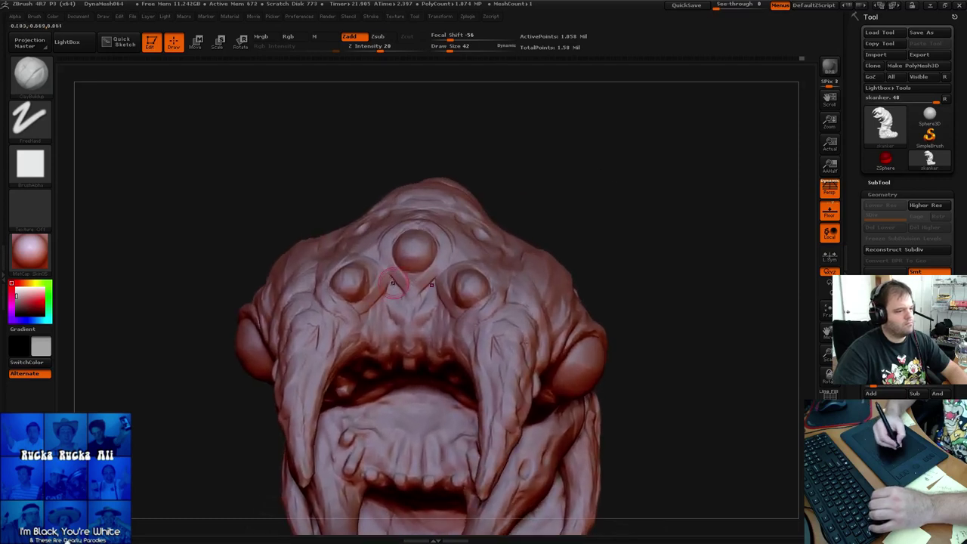
Sculpt paired nose-like ridges between the lower forehead eyes and the upper mouth edge and smooth them
left_click_drag(414, 302, 425, 302)
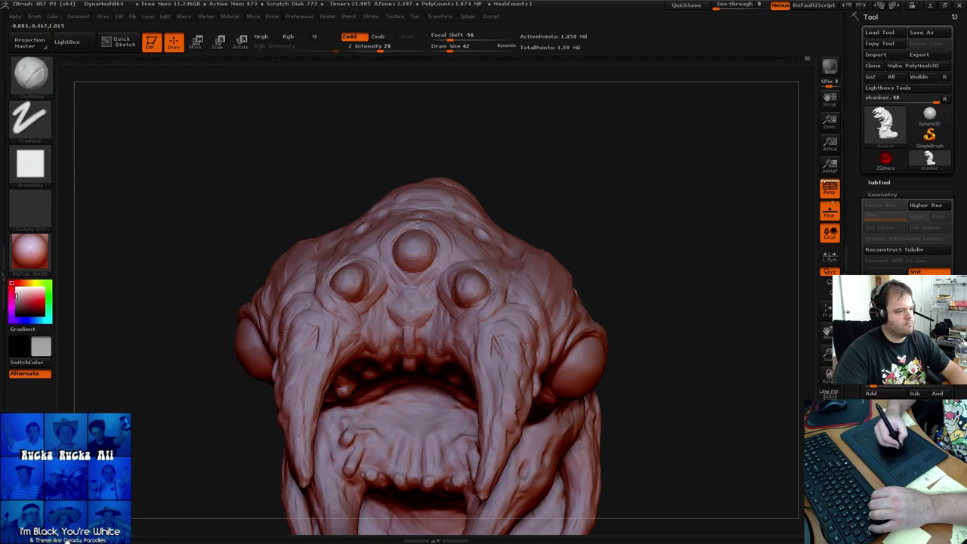
left_click_drag(408, 331, 435, 334)
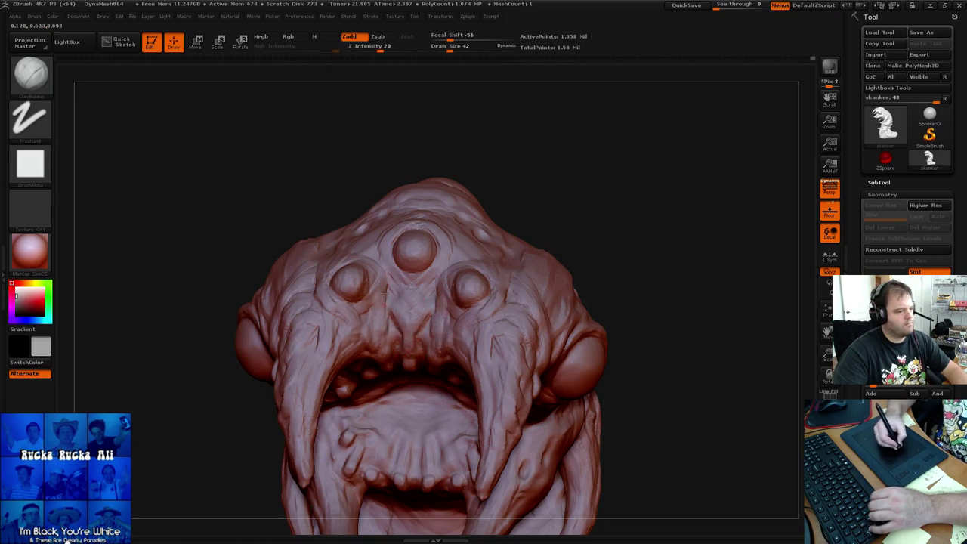
left_click_drag(538, 219, 540, 226)
left_click_drag(475, 287, 474, 291, "shift")
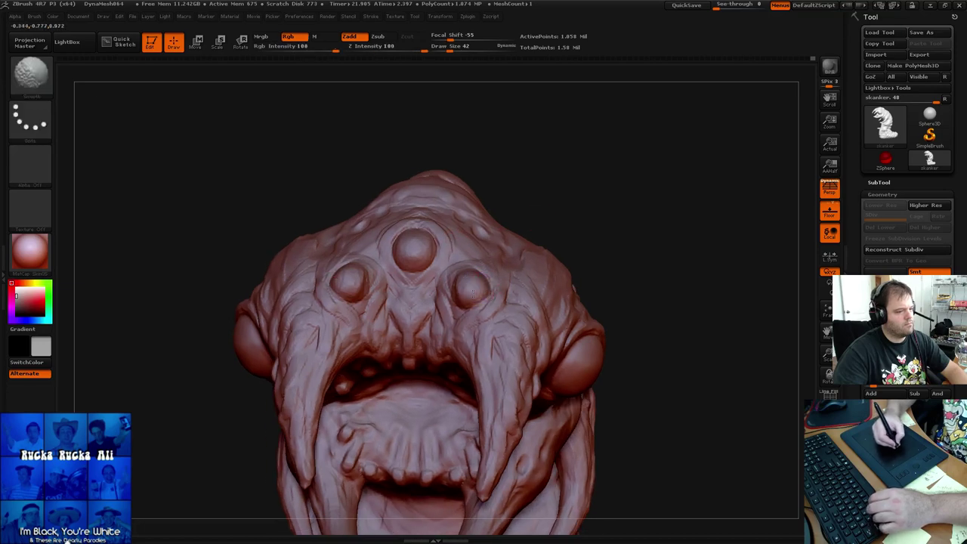
Build skin creases across the forehead around the three eyes, undoing one stroke near the central eye
left_click_drag(549, 195, 528, 227)
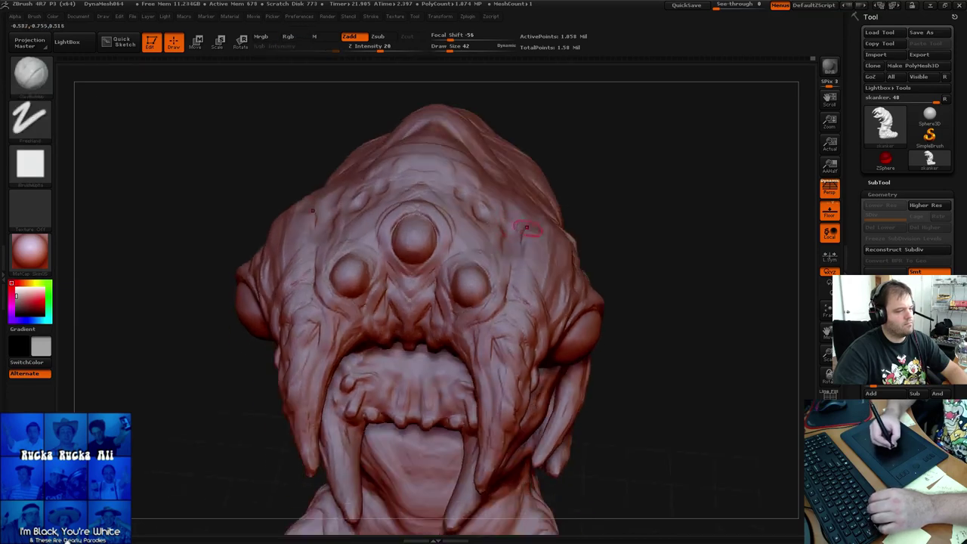
mouse_move(430, 229)
left_mouse_down("shift")
mouse_move(412, 237)
mouse_move(423, 264)
mouse_move(461, 250)
left_mouse_up("shift")
key("ctrl+z")
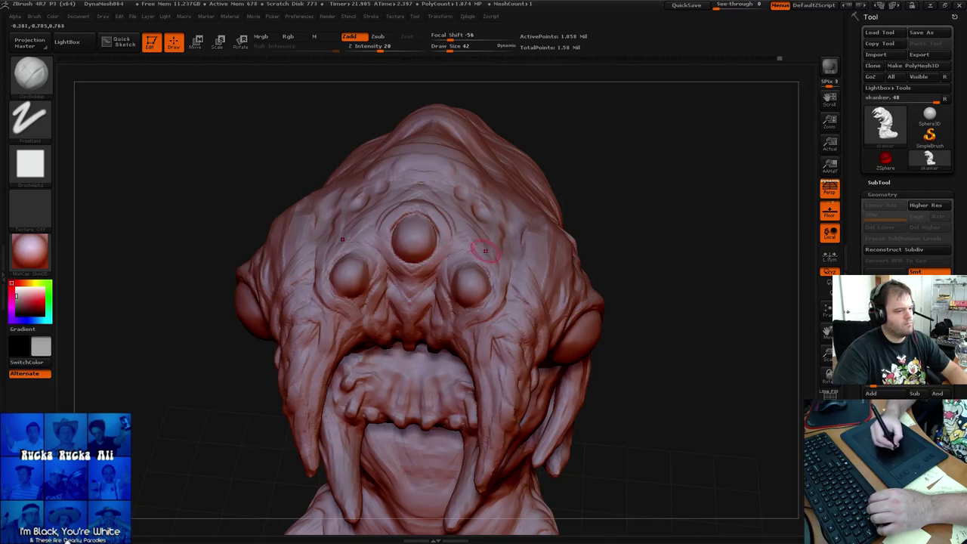
mouse_move(607, 195)
left_mouse_down()
mouse_move(598, 157)
mouse_move(611, 188)
mouse_move(604, 219)
left_mouse_up()
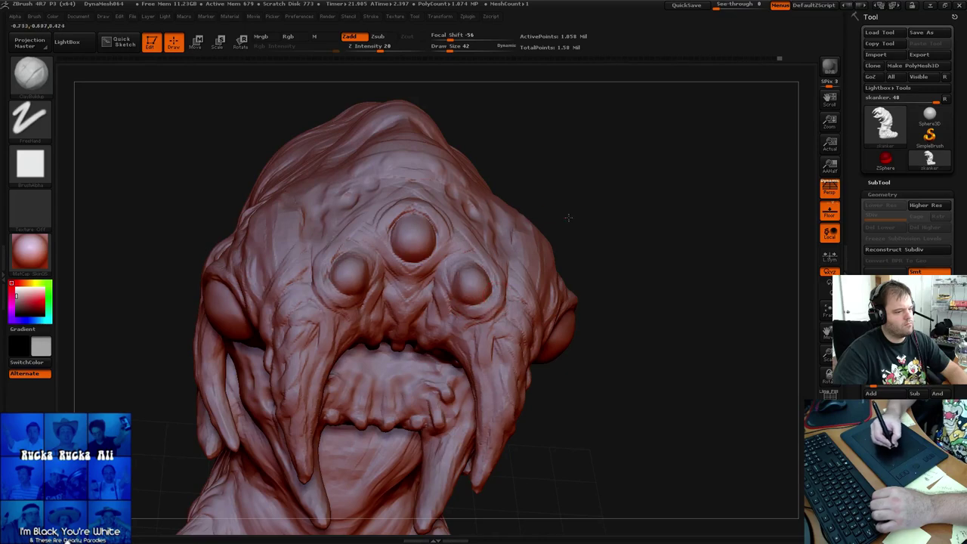
left_click_drag(568, 217, 411, 223)
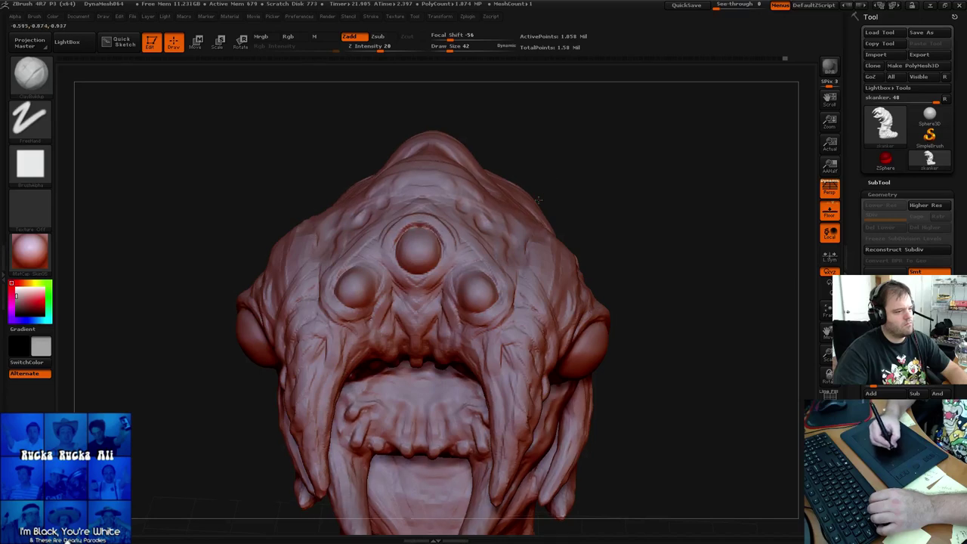
left_click_drag(619, 219, 418, 216)
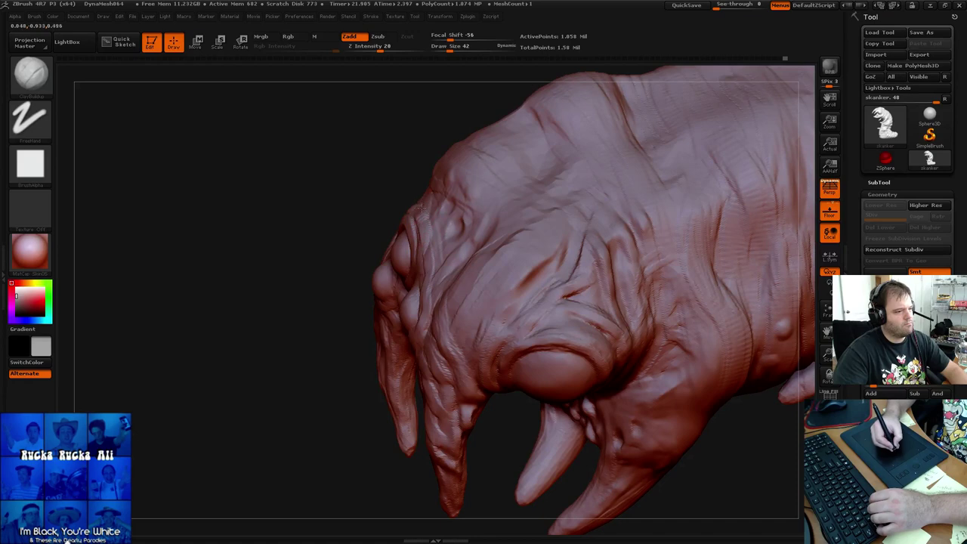
Refine the folds on the upper head and smooth the rim around the central forehead eye
left_click_drag(421, 207, 436, 216)
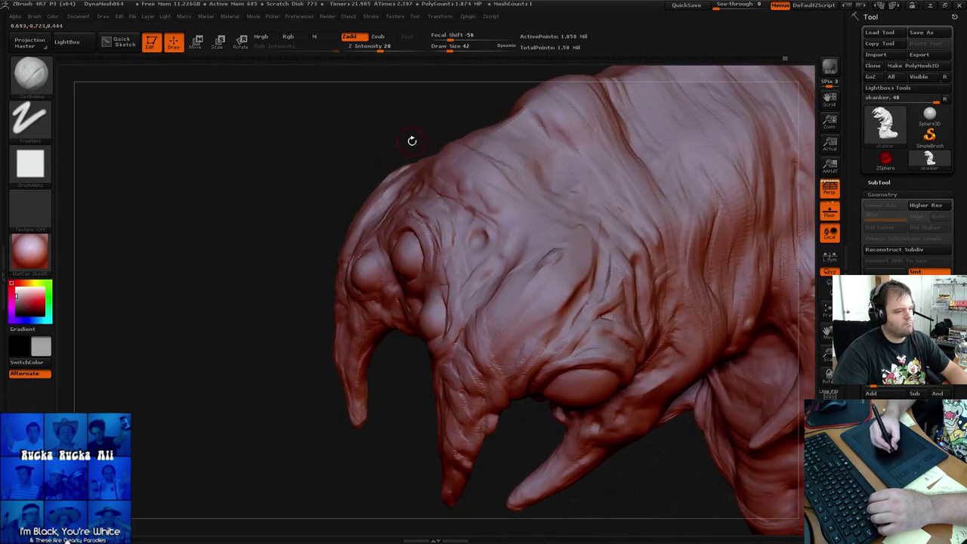
left_click_drag(410, 141, 522, 167)
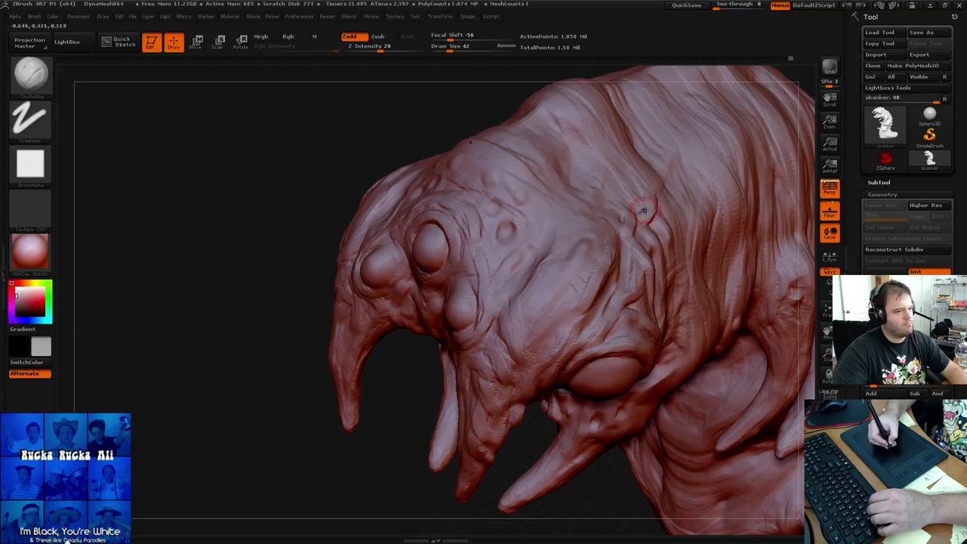
key("shift")
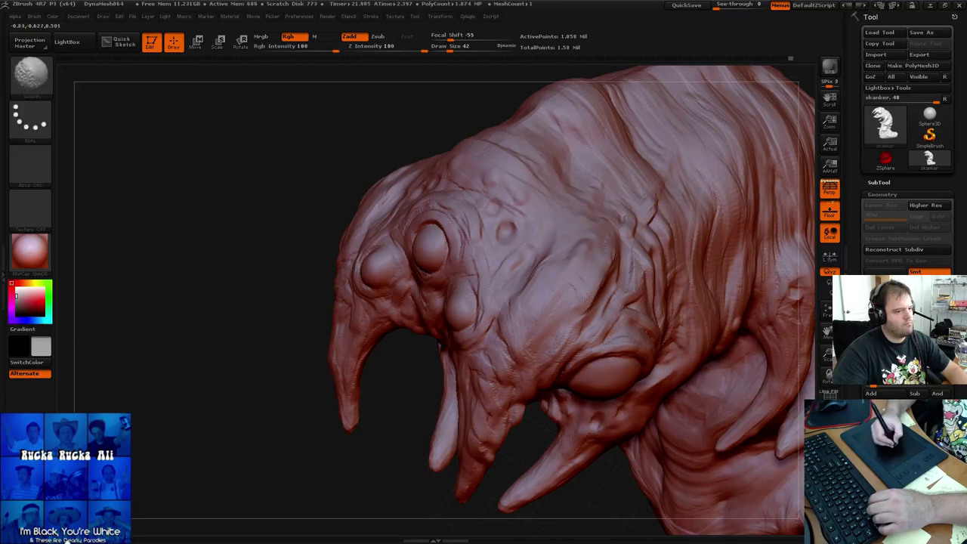
left_click_drag(421, 134, 452, 110)
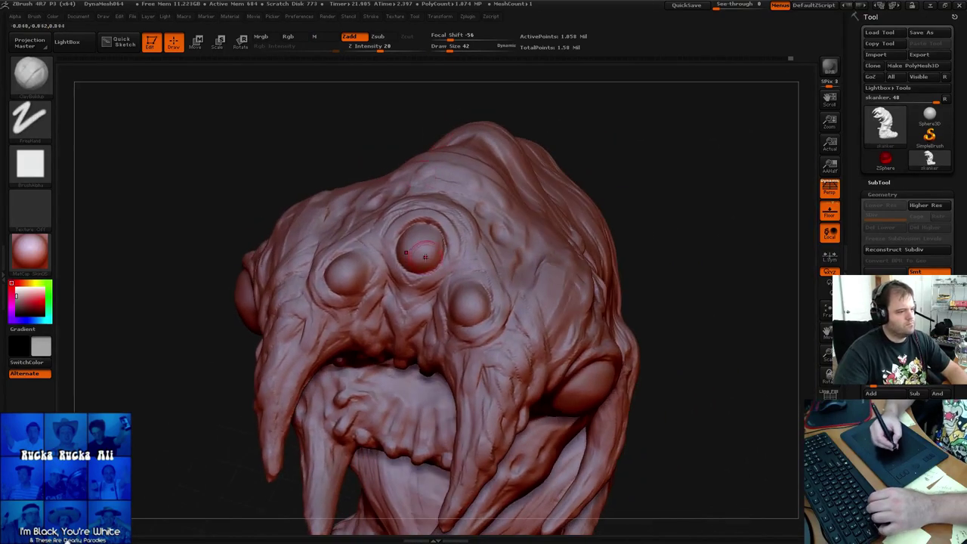
key("shift")
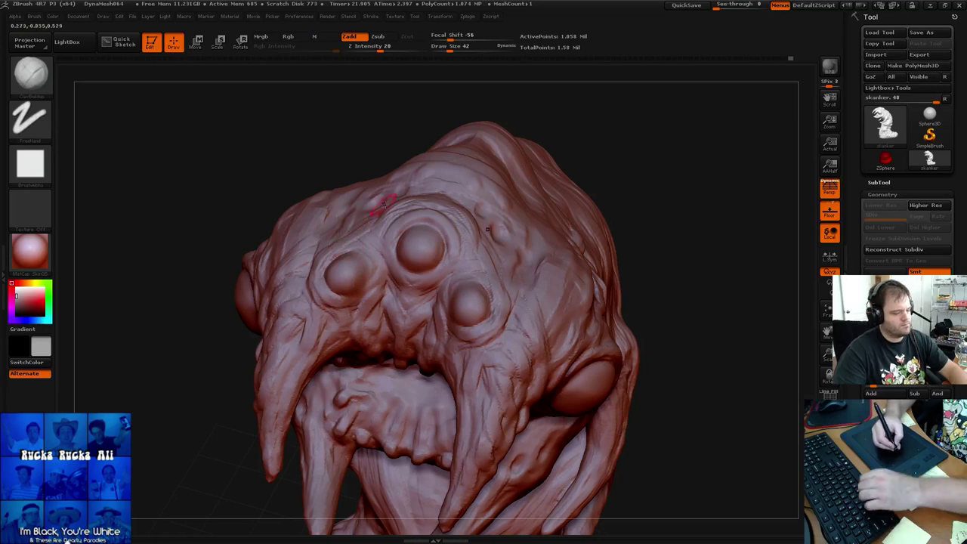
Reduce the brush to draw size 24 and sculpt fine lid wrinkles around the three forehead eyes
key("space")
left_click_drag(442, 235, 440, 235)
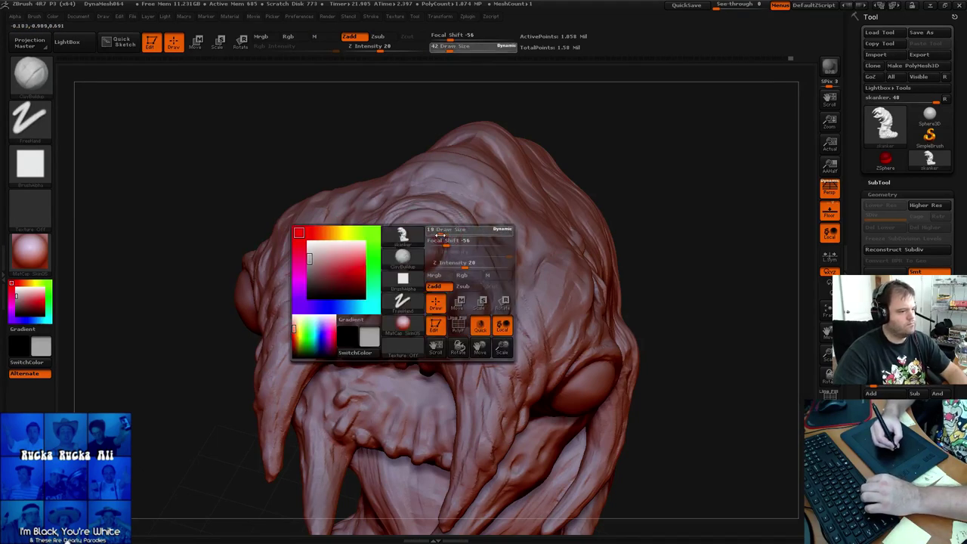
mouse_move(718, 169)
left_mouse_down()
mouse_move(620, 160)
mouse_move(426, 209)
left_mouse_up()
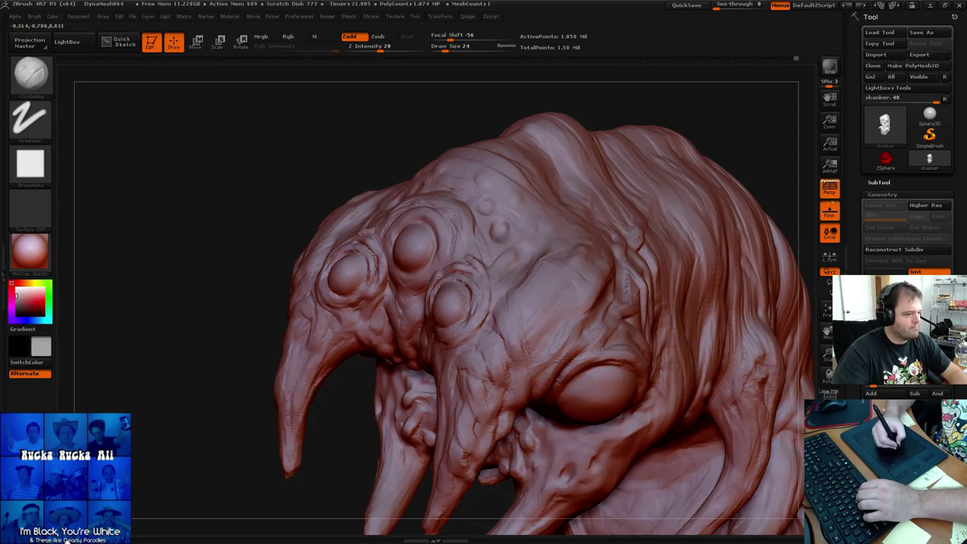
mouse_move(747, 123)
left_mouse_down()
mouse_move(760, 108)
mouse_move(683, 142)
mouse_move(627, 123)
mouse_move(597, 192)
mouse_move(582, 189)
mouse_move(673, 201)
mouse_move(682, 188)
mouse_move(673, 184)
left_mouse_up()
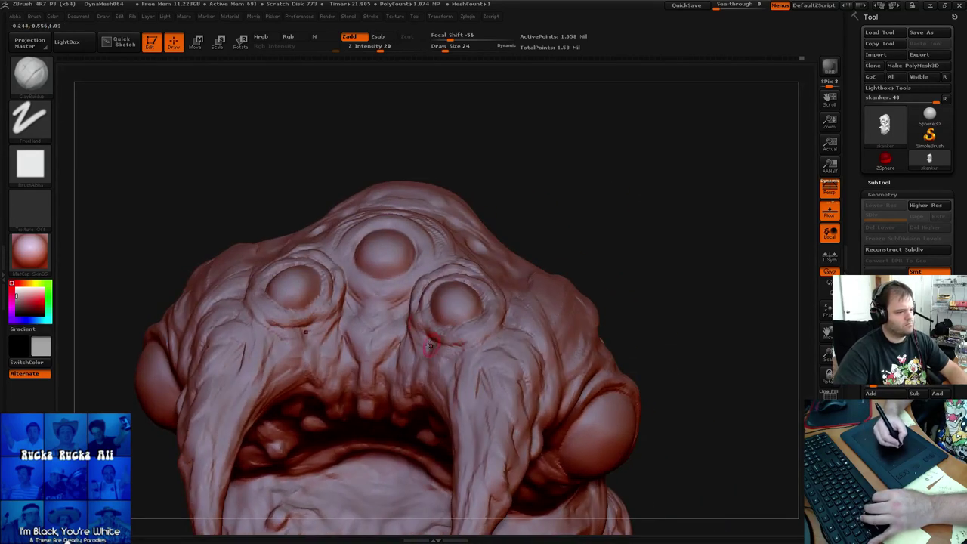
Add small paired bumps between the lower forehead eyes, smooth them, and deepen the wrinkles below the lids
left_click_drag(446, 355, 476, 330)
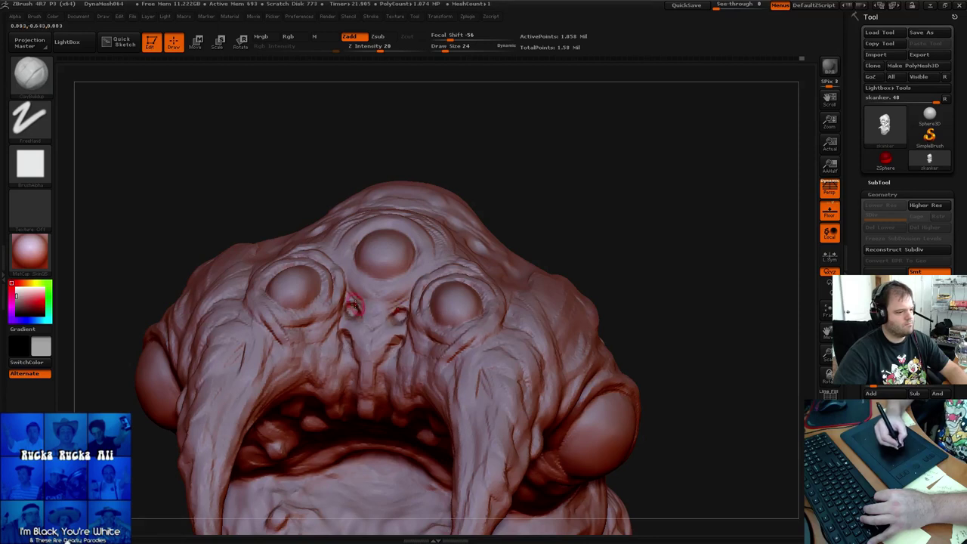
key("shift")
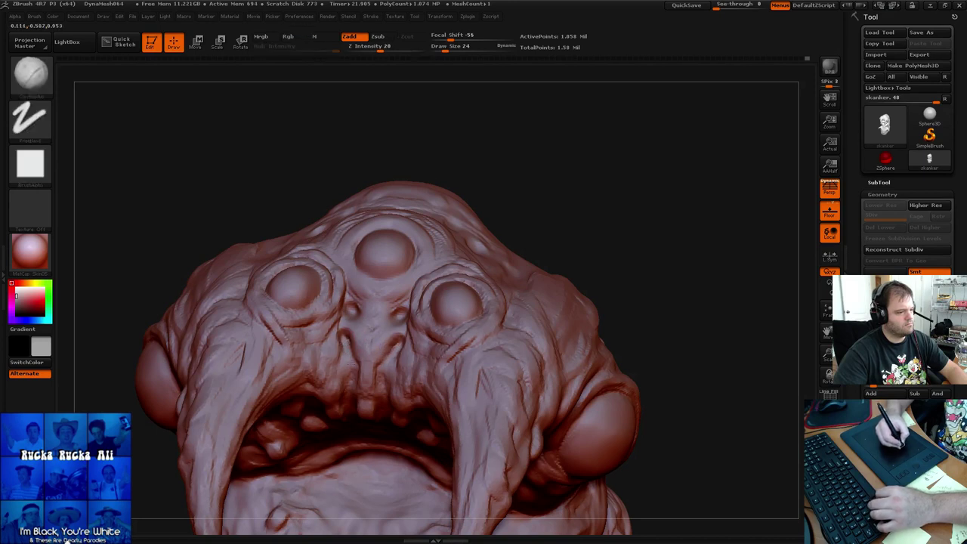
key("shift")
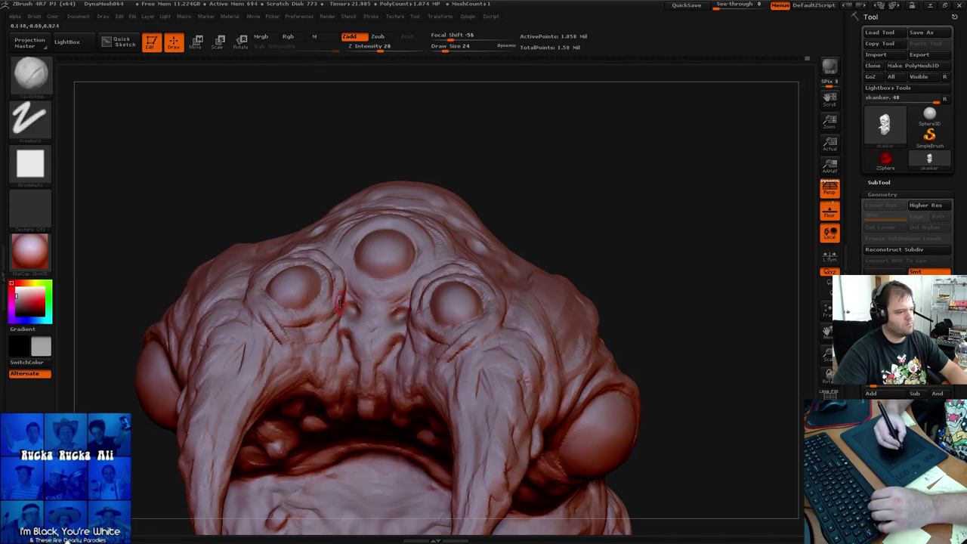
left_click_drag(284, 327, 282, 341)
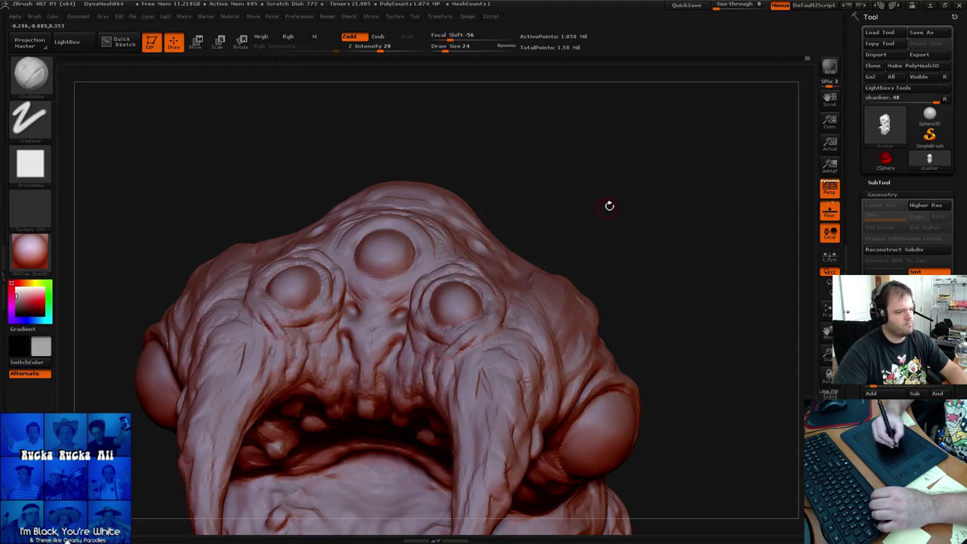
Sculpt small bumps and creases on the hump behind the forehead and smooth them into the skin
mouse_move(609, 205)
left_mouse_down()
mouse_move(594, 179)
mouse_move(534, 172)
mouse_move(539, 212)
mouse_move(521, 193)
left_mouse_up()
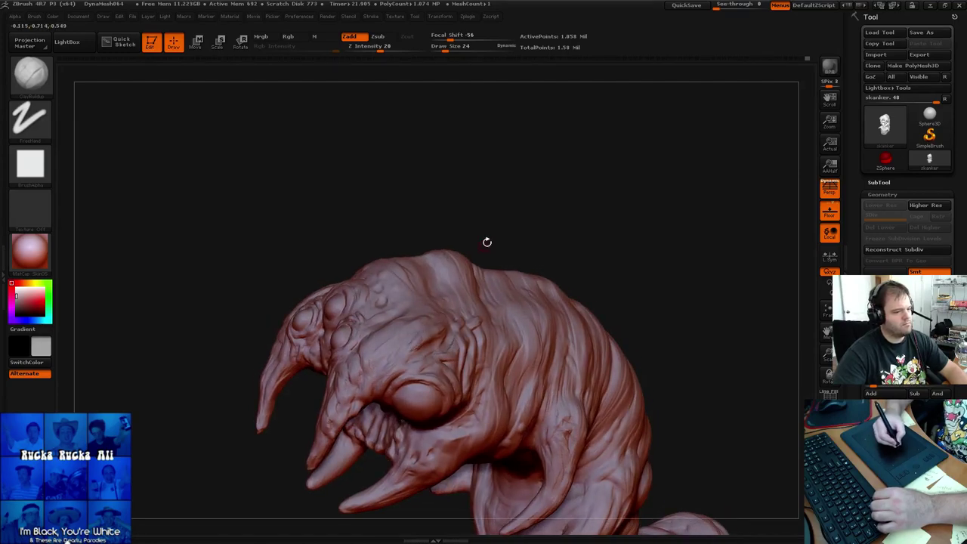
mouse_move(487, 242)
left_mouse_down()
mouse_move(559, 203)
mouse_move(545, 211)
left_mouse_up()
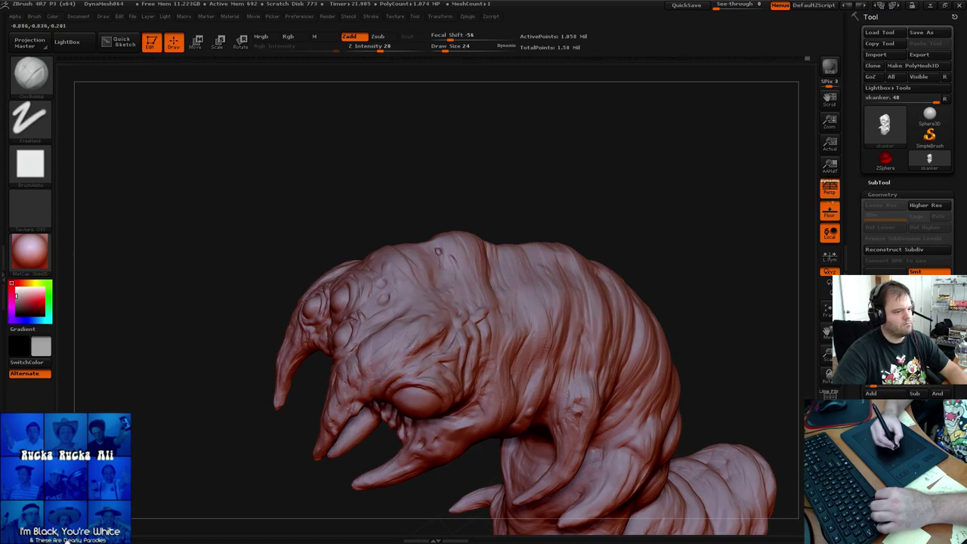
key("shift")
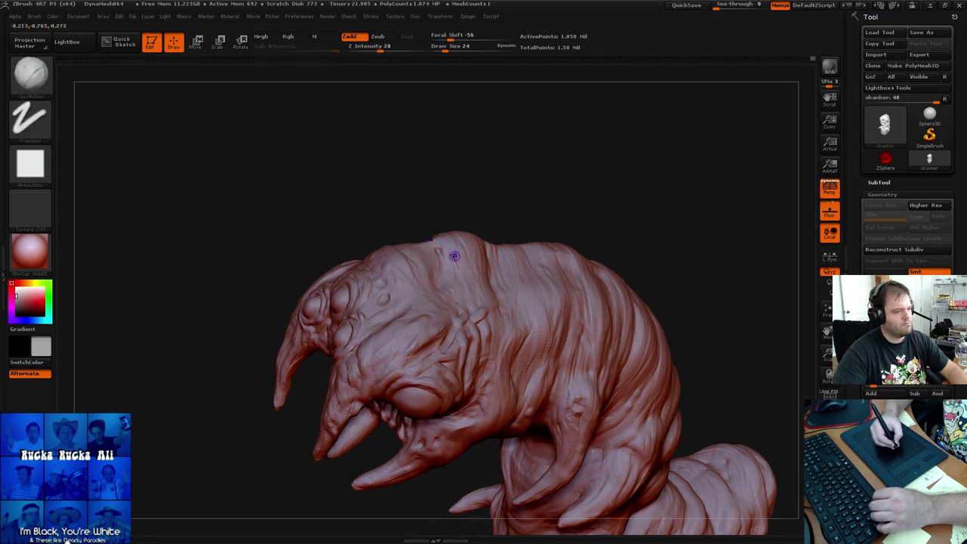
key("shift")
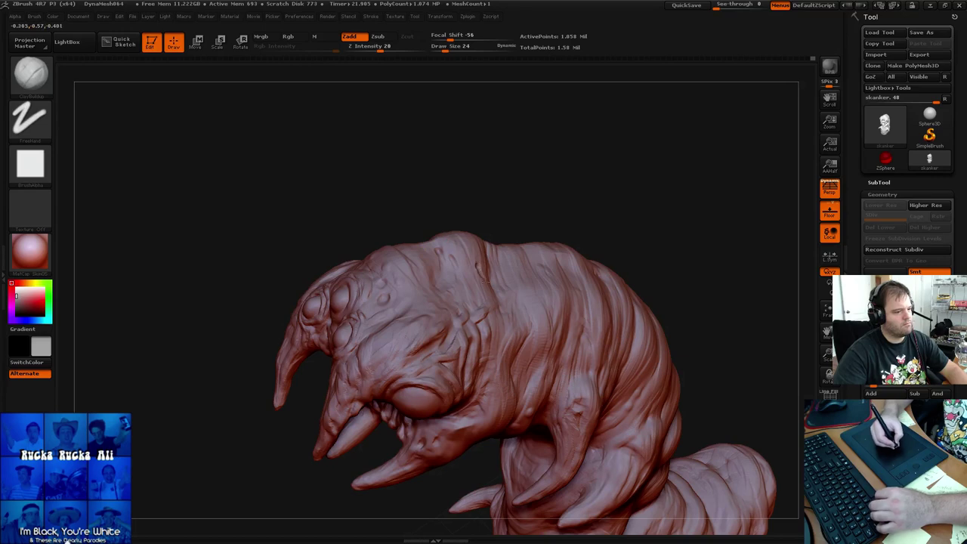
key("shift")
mouse_move(546, 203)
left_mouse_down()
mouse_move(555, 179)
mouse_move(551, 201)
mouse_move(536, 208)
mouse_move(567, 195)
left_mouse_up()
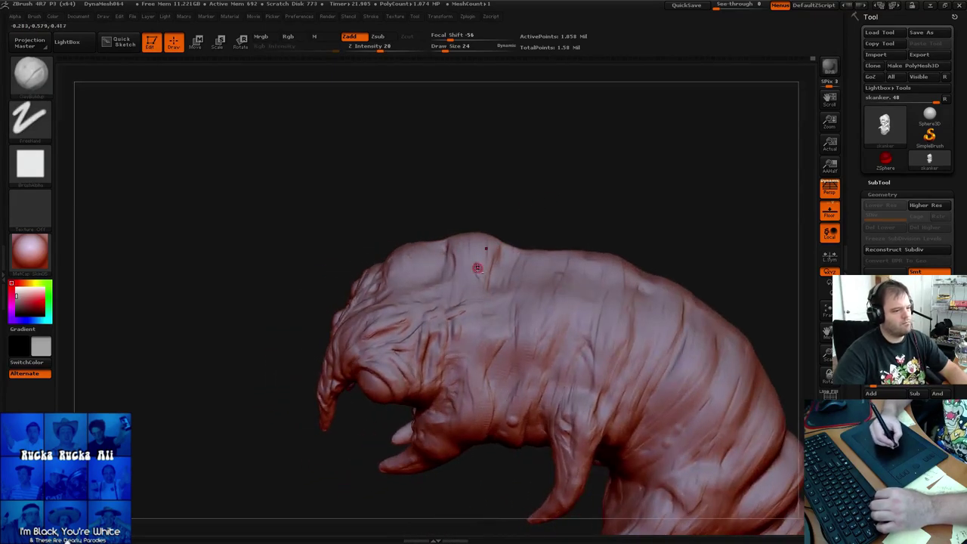
left_click_drag(474, 257, 479, 282, "shift")
mouse_move(540, 202)
left_mouse_down()
mouse_move(572, 197)
mouse_move(514, 195)
mouse_move(570, 238)
mouse_move(583, 158)
mouse_move(590, 177)
mouse_move(561, 173)
mouse_move(606, 197)
mouse_move(626, 179)
mouse_move(582, 198)
mouse_move(572, 182)
mouse_move(609, 200)
mouse_move(563, 182)
mouse_move(568, 201)
mouse_move(576, 192)
left_mouse_up()
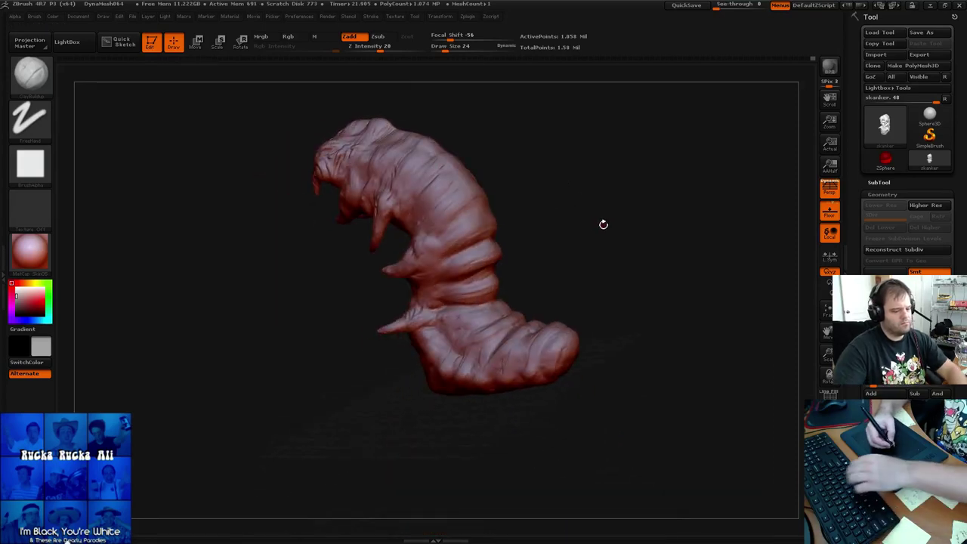
Enlarge the brush to draw size 176 and build up skin folds along the top of the tail
key("]")
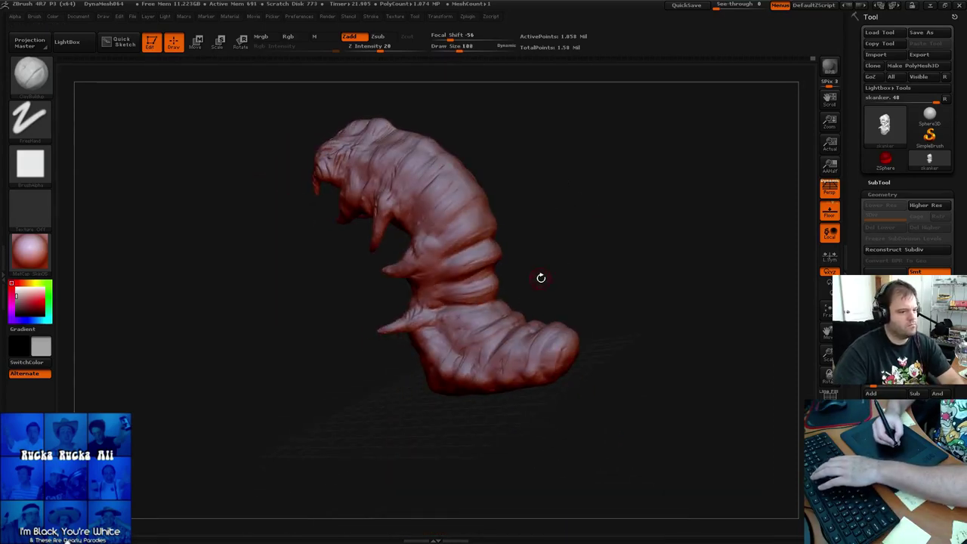
left_click_drag(572, 272, 566, 285)
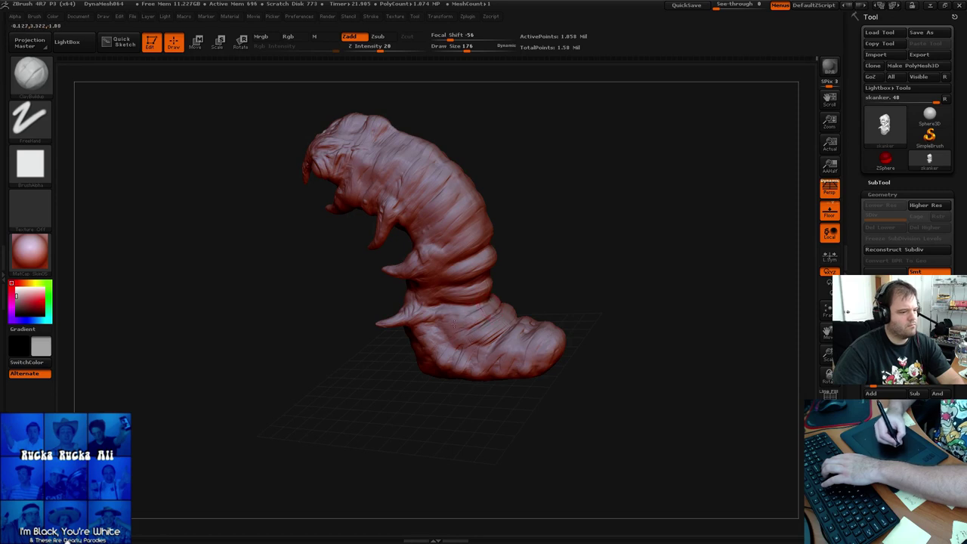
mouse_move(556, 263)
left_mouse_down()
mouse_move(513, 292)
mouse_move(574, 261)
mouse_move(600, 272)
mouse_move(618, 266)
mouse_move(537, 343)
left_mouse_up()
key("shift")
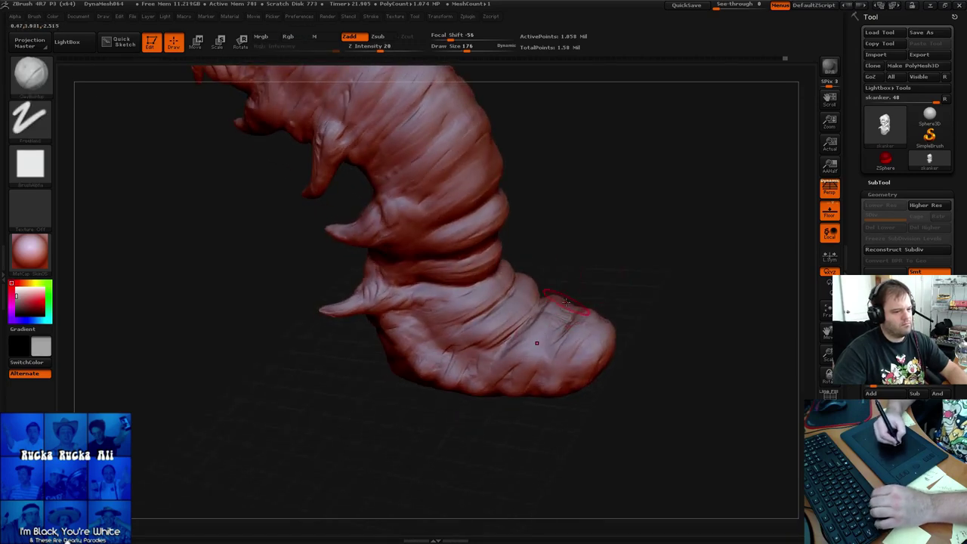
mouse_move(665, 265)
left_mouse_down()
mouse_move(572, 299)
mouse_move(587, 298)
left_mouse_up()
key("shift")
Build up volume on the rounded tail tip and smooth its surface
left_click_drag(634, 241, 544, 314)
mouse_move(624, 254)
left_mouse_down()
mouse_move(643, 223)
mouse_move(613, 248)
mouse_move(608, 272)
left_mouse_up()
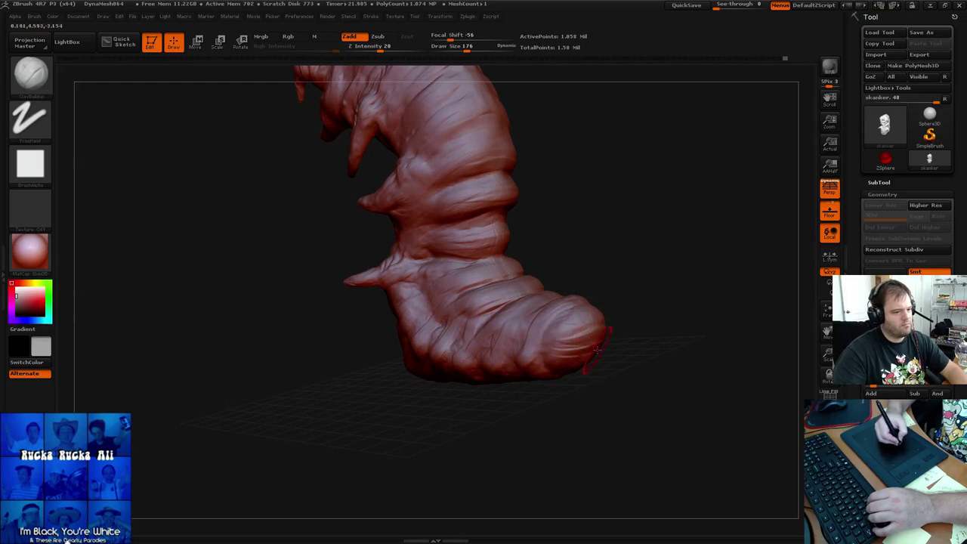
mouse_move(597, 349)
left_mouse_down()
mouse_move(655, 267)
mouse_move(576, 349)
left_mouse_up()
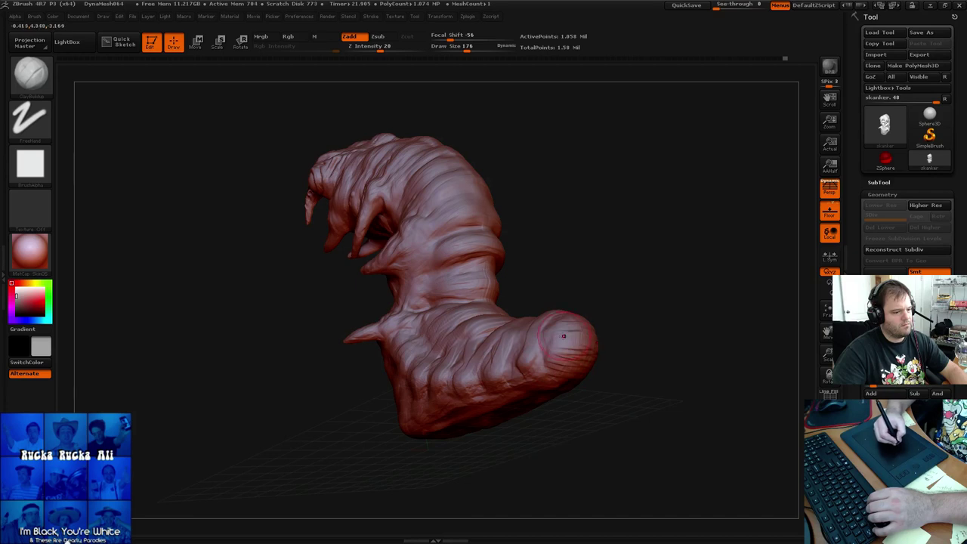
key("shift")
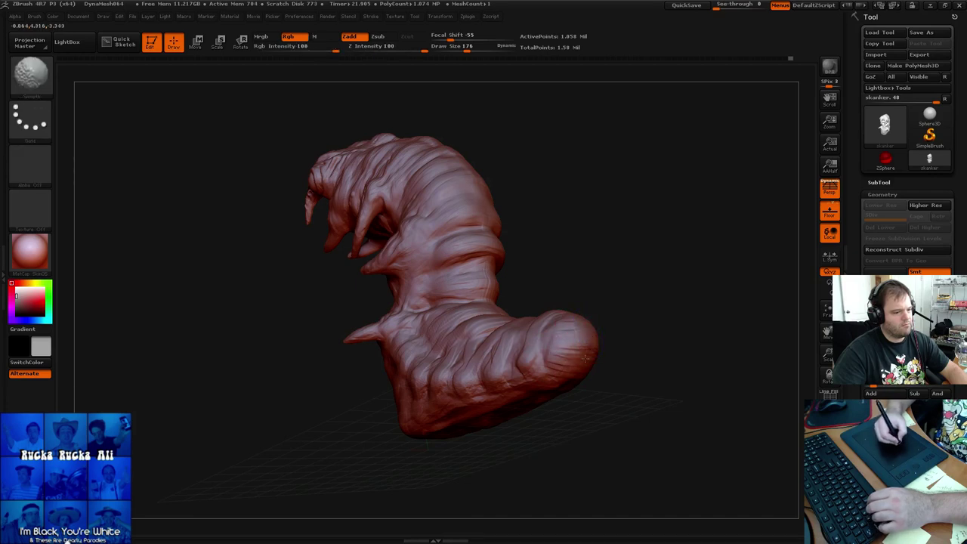
mouse_move(627, 333)
left_mouse_down()
mouse_move(661, 277)
mouse_move(643, 293)
left_mouse_up()
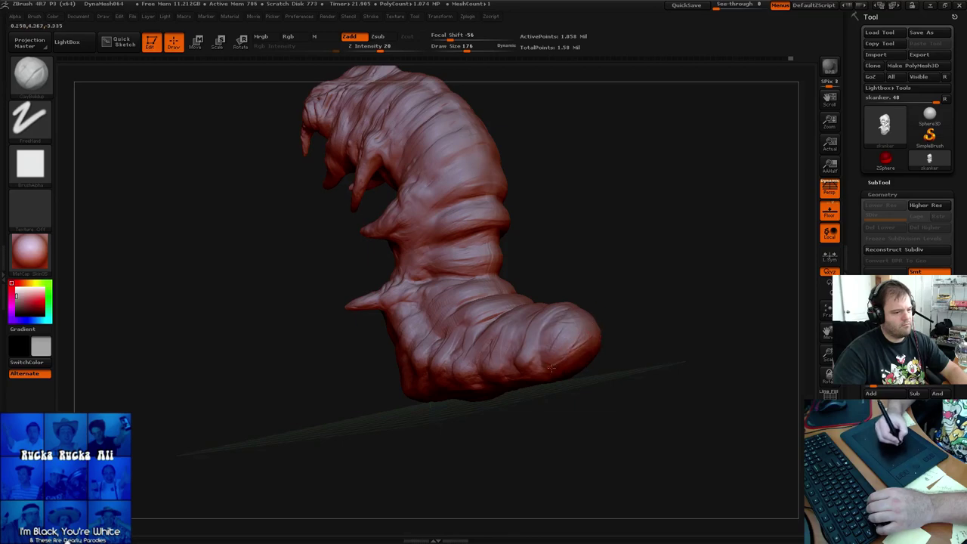
Shape folds around the tail end and along the tail's lower side, smoothing the tip
mouse_move(654, 281)
left_mouse_down()
mouse_move(659, 293)
mouse_move(630, 325)
mouse_move(591, 335)
left_mouse_up()
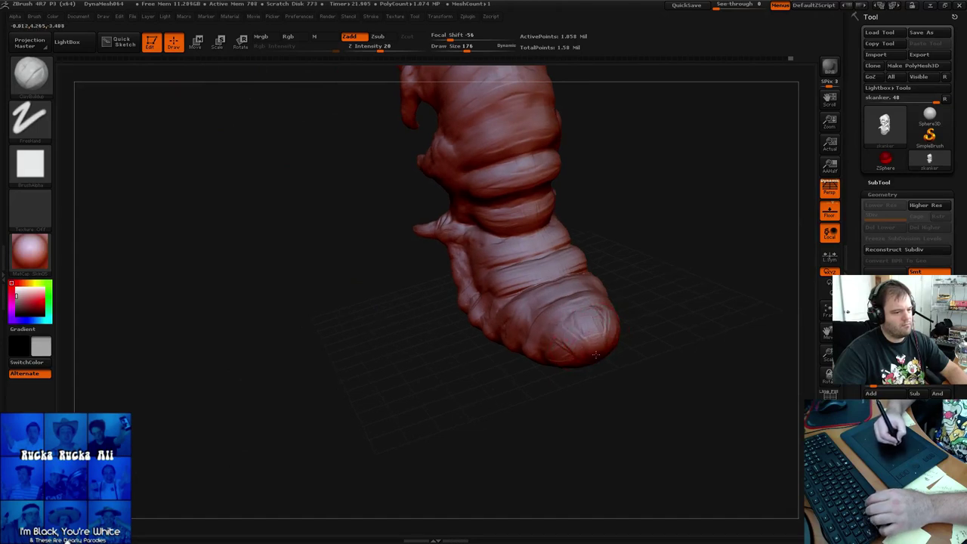
mouse_move(594, 328)
left_mouse_down("shift")
mouse_move(579, 336)
mouse_move(589, 325)
left_mouse_up("shift")
mouse_move(624, 287)
left_mouse_down()
mouse_move(690, 231)
mouse_move(635, 261)
left_mouse_up()
left_click_drag(547, 354, 559, 333)
mouse_move(518, 360)
left_mouse_down()
mouse_move(541, 345)
mouse_move(481, 346)
mouse_move(501, 373)
left_mouse_up()
mouse_move(470, 342)
left_mouse_down()
mouse_move(518, 321)
mouse_move(580, 367)
left_mouse_up()
left_click_drag(634, 300, 628, 268)
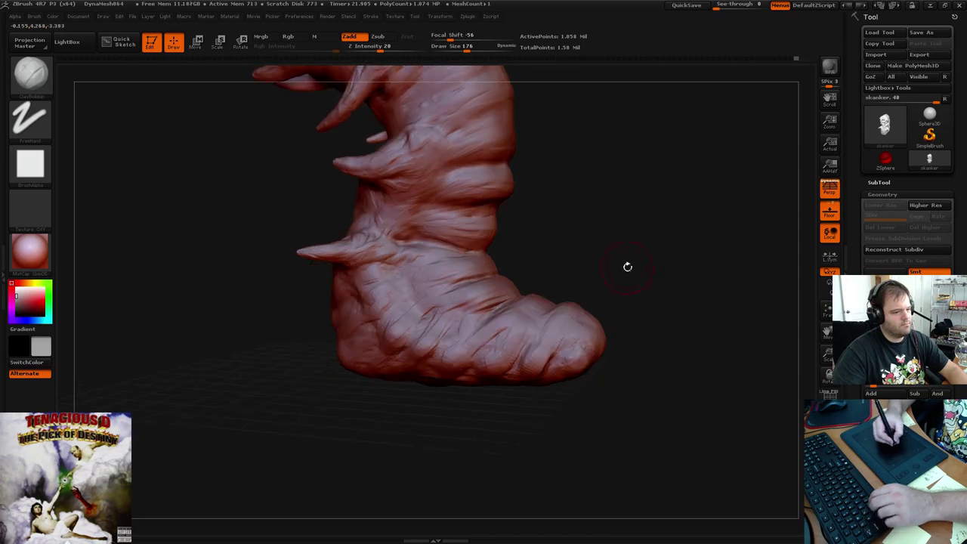
Remesh the creature with DynaMesh projection and save the tool, overwriting skanker.ZTL
key("ctrl")
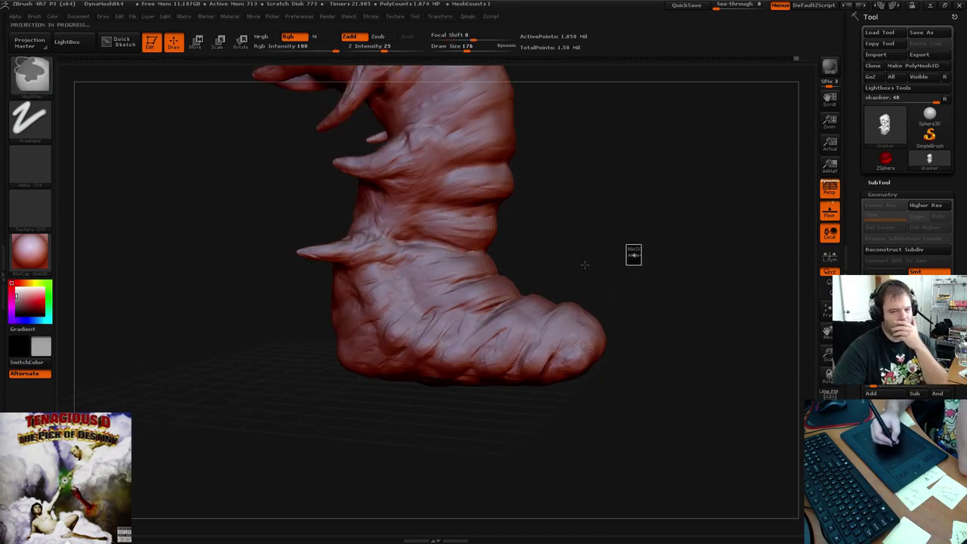
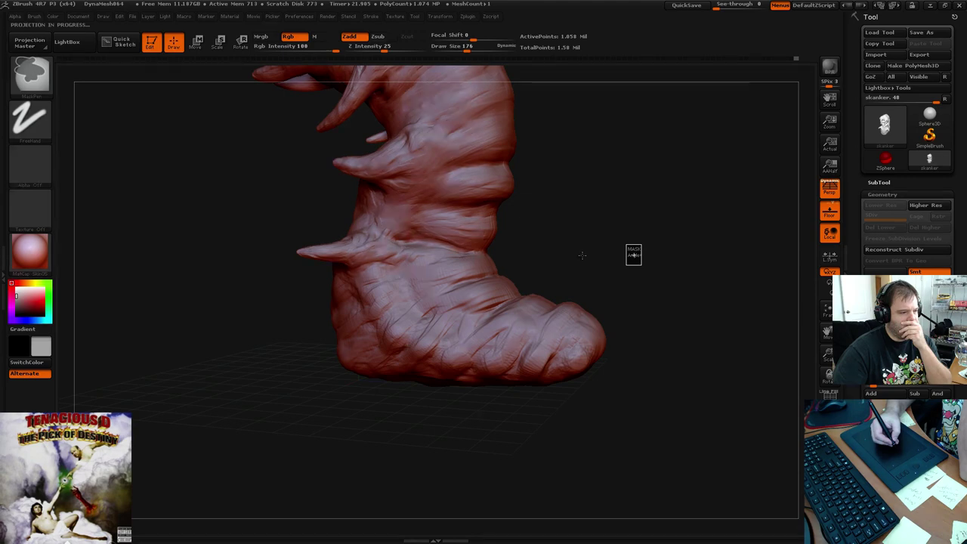
key("ctrl+s")
key("Return")
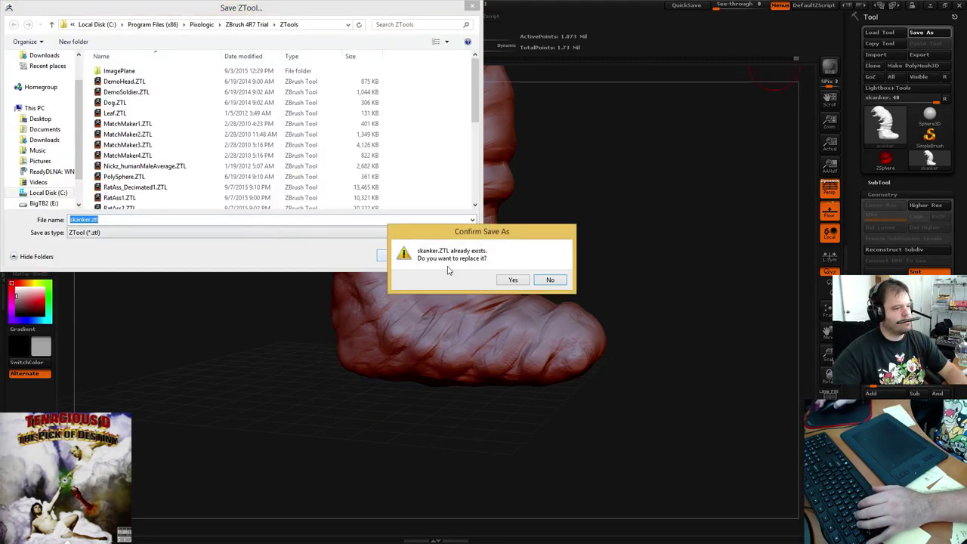
left_click(513, 279)
Reduce the brush draw size to 97 and sculpt skin creases across the lower belly between the lowest limbs
mouse_move(565, 253)
left_mouse_down()
mouse_move(600, 231)
mouse_move(609, 160)
mouse_move(624, 282)
mouse_move(615, 376)
mouse_move(610, 252)
mouse_move(608, 276)
mouse_move(587, 131)
left_mouse_up()
key("o")
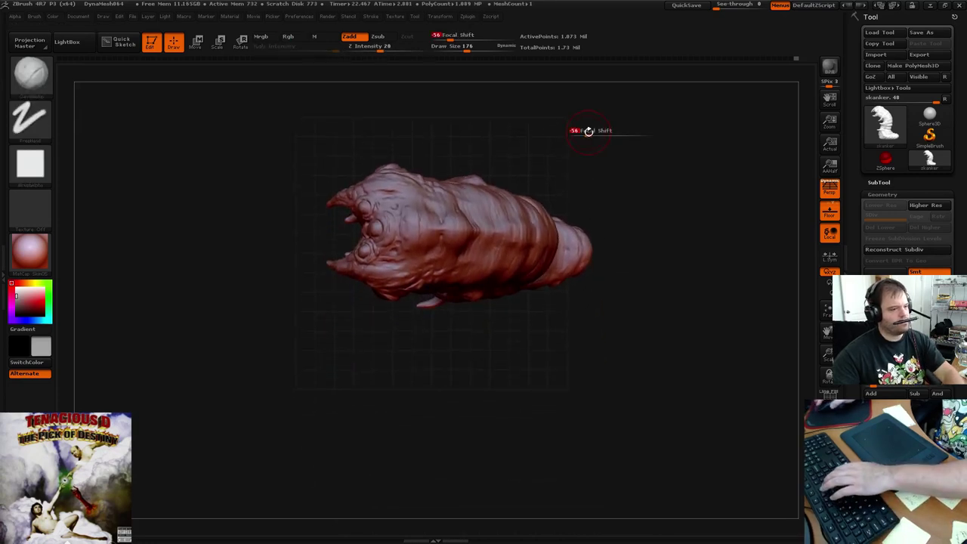
key("p")
mouse_move(633, 147)
left_mouse_down()
mouse_move(657, 181)
mouse_move(602, 212)
mouse_move(597, 106)
mouse_move(598, 265)
mouse_move(597, 243)
mouse_move(615, 244)
mouse_move(593, 248)
mouse_move(611, 259)
mouse_move(589, 255)
mouse_move(615, 233)
mouse_move(609, 249)
mouse_move(581, 237)
mouse_move(596, 244)
mouse_move(598, 214)
mouse_move(673, 296)
mouse_move(686, 259)
mouse_move(672, 244)
mouse_move(682, 254)
mouse_move(674, 209)
mouse_move(725, 295)
mouse_move(707, 254)
mouse_move(733, 234)
mouse_move(717, 224)
mouse_move(753, 201)
mouse_move(636, 237)
left_mouse_up()
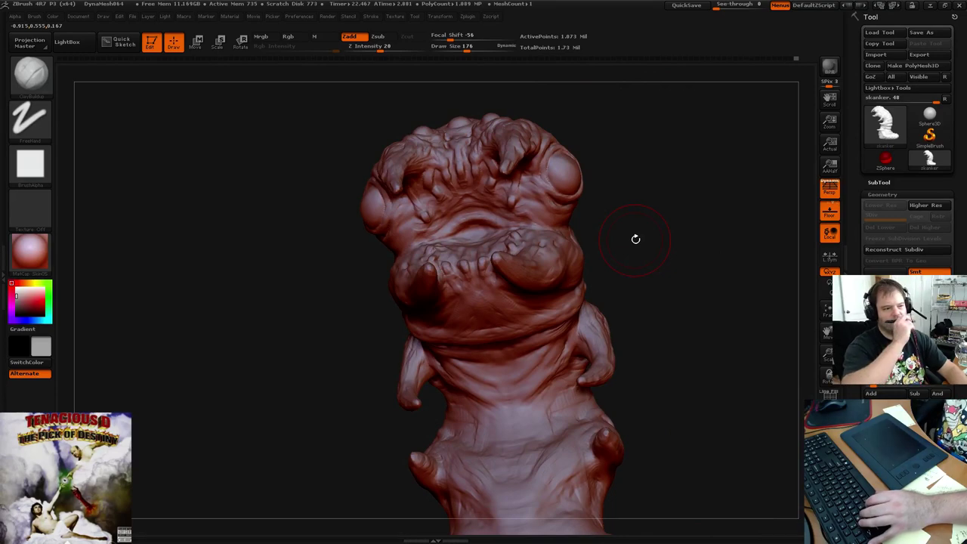
mouse_move(628, 192)
left_mouse_down()
mouse_move(635, 214)
mouse_move(619, 233)
mouse_move(598, 222)
mouse_move(609, 197)
mouse_move(626, 220)
mouse_move(615, 166)
mouse_move(615, 204)
left_mouse_up()
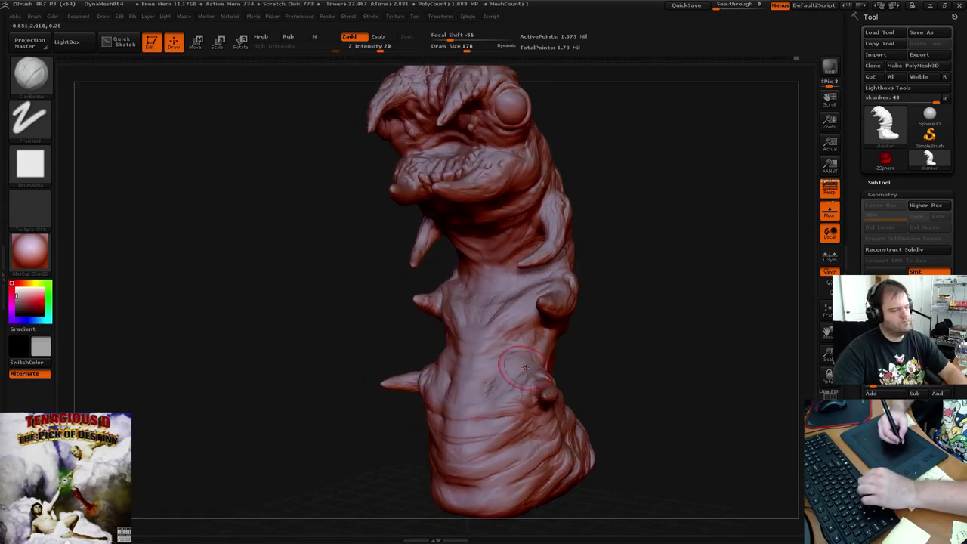
key("space")
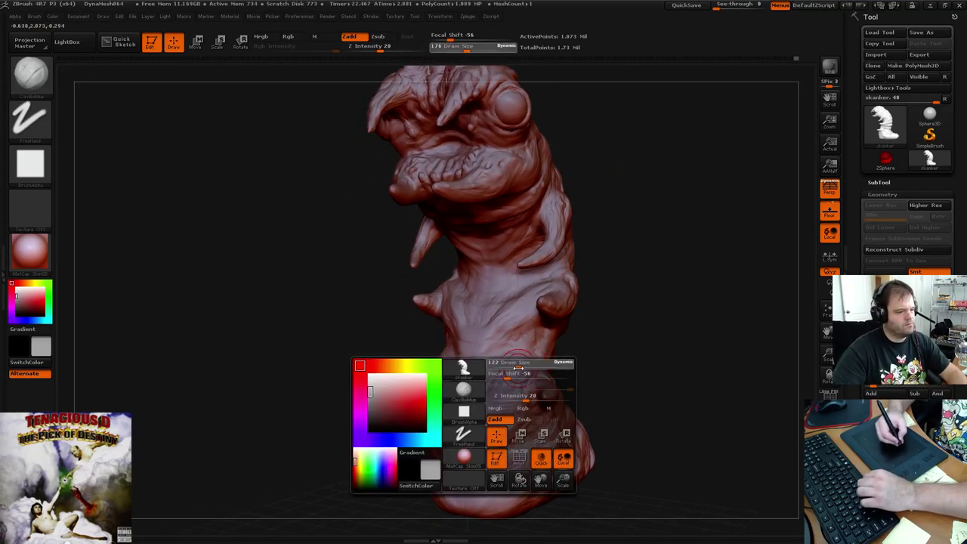
left_click_drag(519, 368, 513, 368)
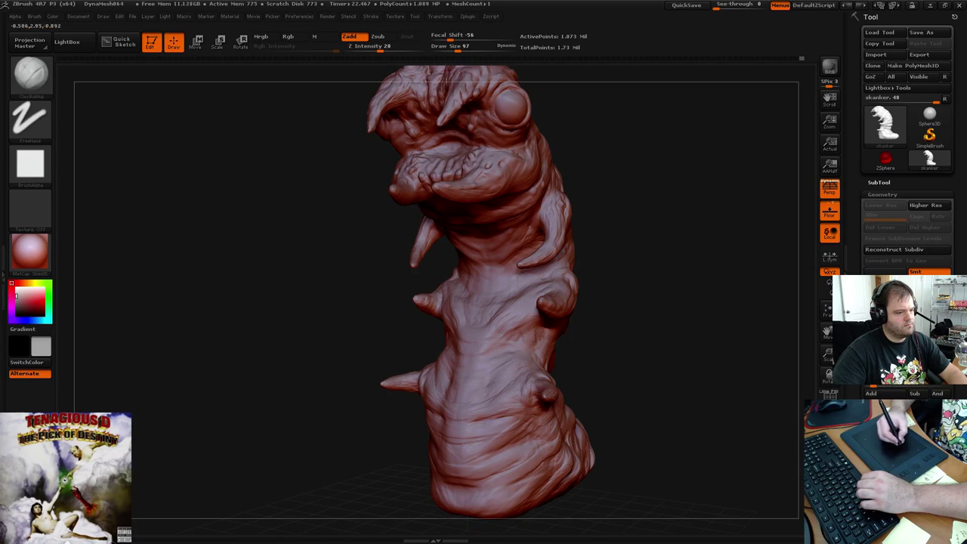
Sculpt wrinkles across the front of the belly and chest, up to the neck below the jaw
mouse_move(608, 333)
left_mouse_down()
mouse_move(620, 302)
mouse_move(529, 370)
left_mouse_up()
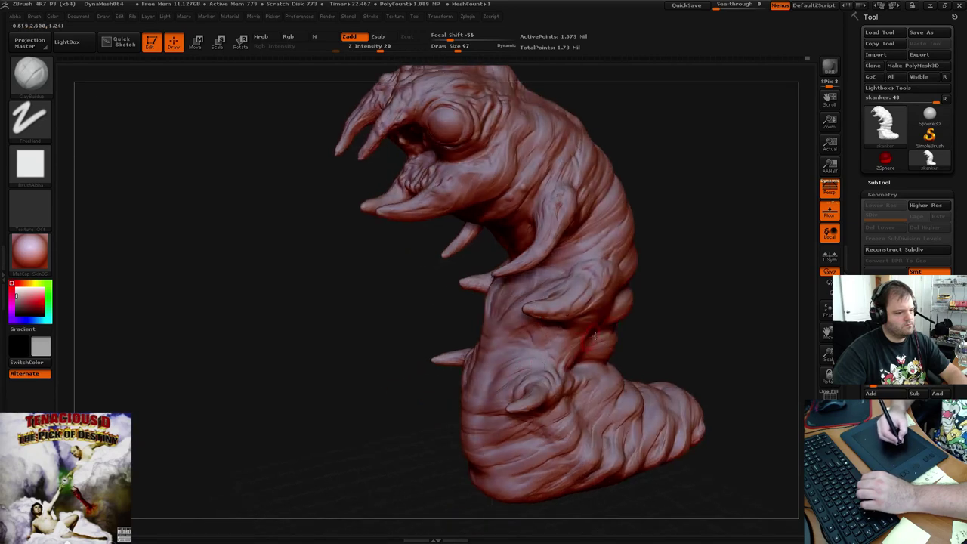
left_click_drag(627, 337, 642, 307)
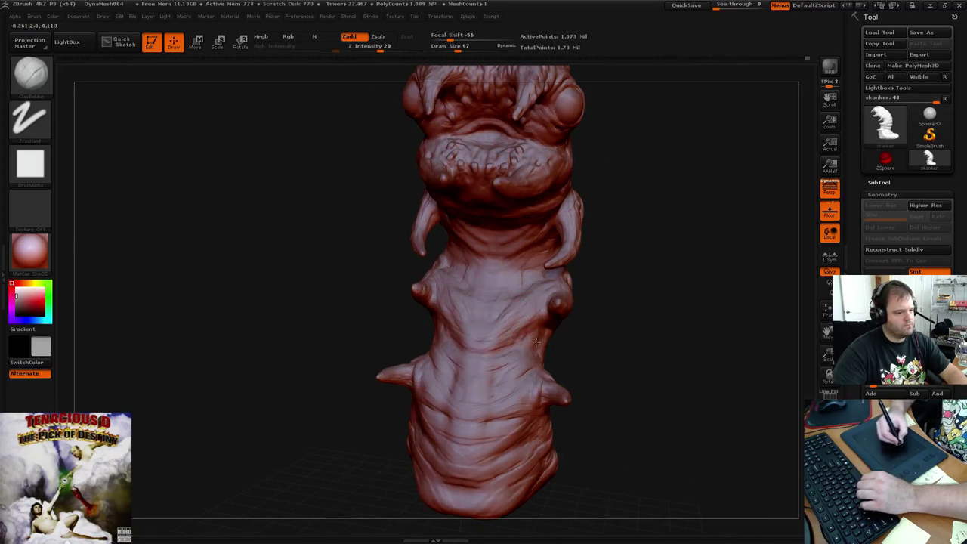
mouse_move(639, 310)
left_mouse_down()
mouse_move(690, 335)
mouse_move(635, 315)
mouse_move(643, 287)
mouse_move(512, 283)
left_mouse_up()
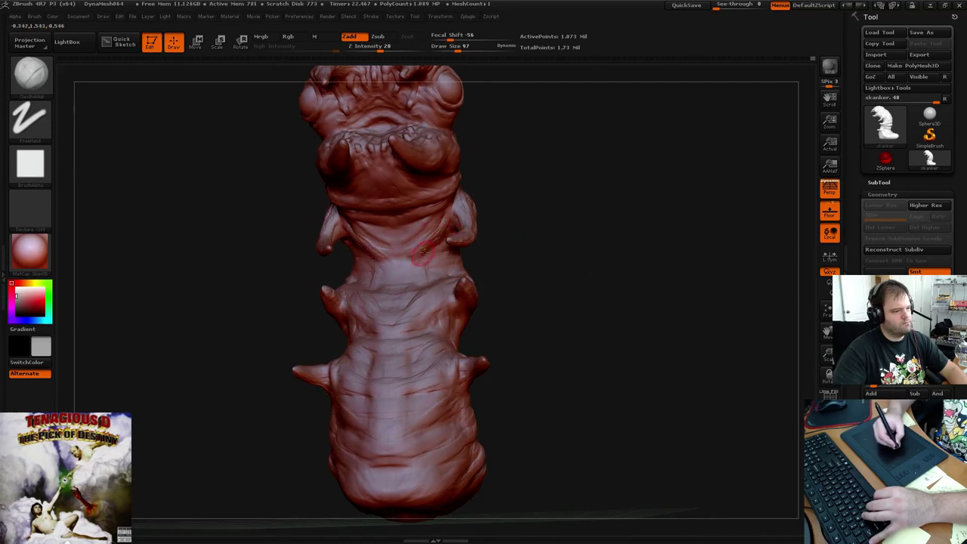
mouse_move(424, 252)
left_mouse_down()
mouse_move(416, 274)
mouse_move(420, 264)
left_mouse_up()
Add fine skin folds along the side of the body and around the rounded tail tip
left_click_drag(664, 257, 465, 233)
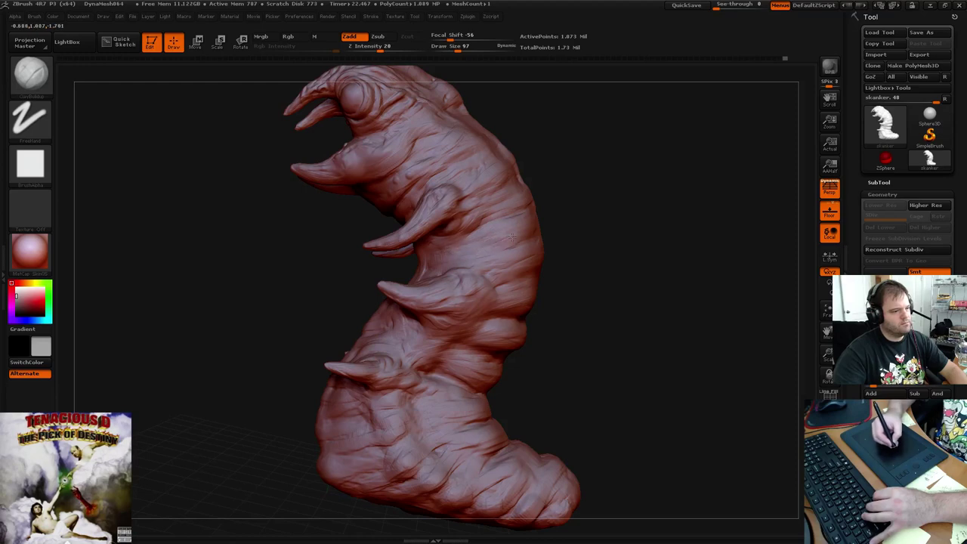
mouse_move(542, 211)
left_mouse_down()
mouse_move(654, 237)
mouse_move(639, 270)
mouse_move(603, 220)
mouse_move(579, 253)
left_mouse_up()
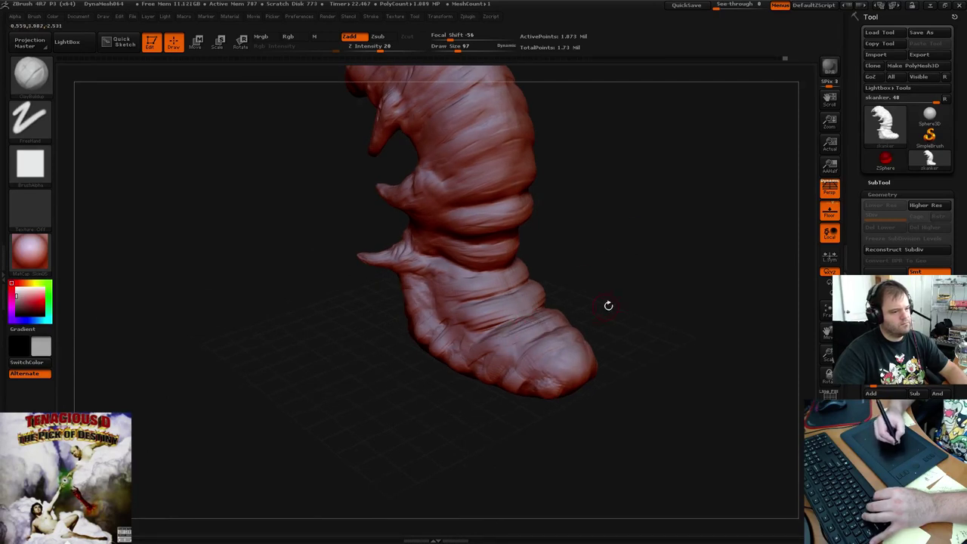
left_click_drag(608, 305, 570, 292)
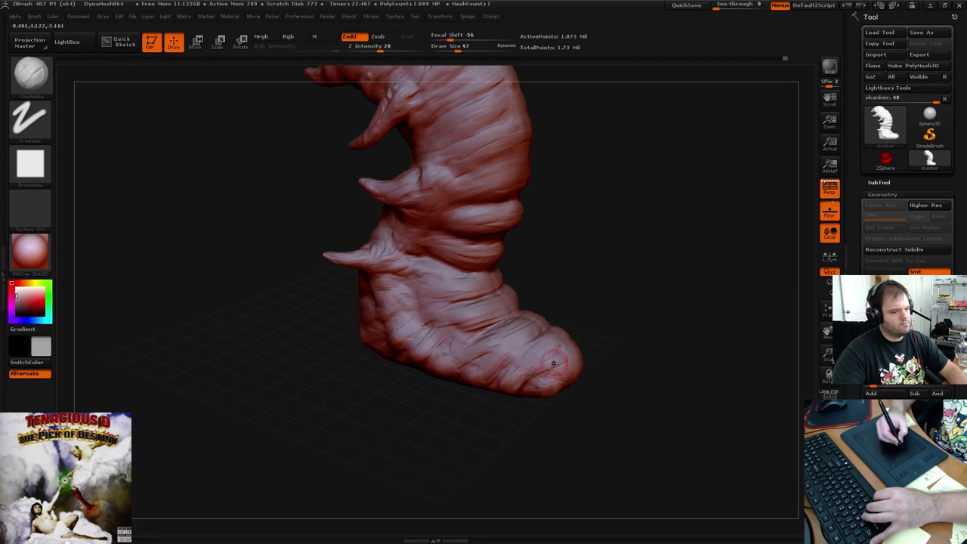
mouse_move(588, 364)
left_mouse_down()
mouse_move(562, 358)
mouse_move(583, 357)
left_mouse_up()
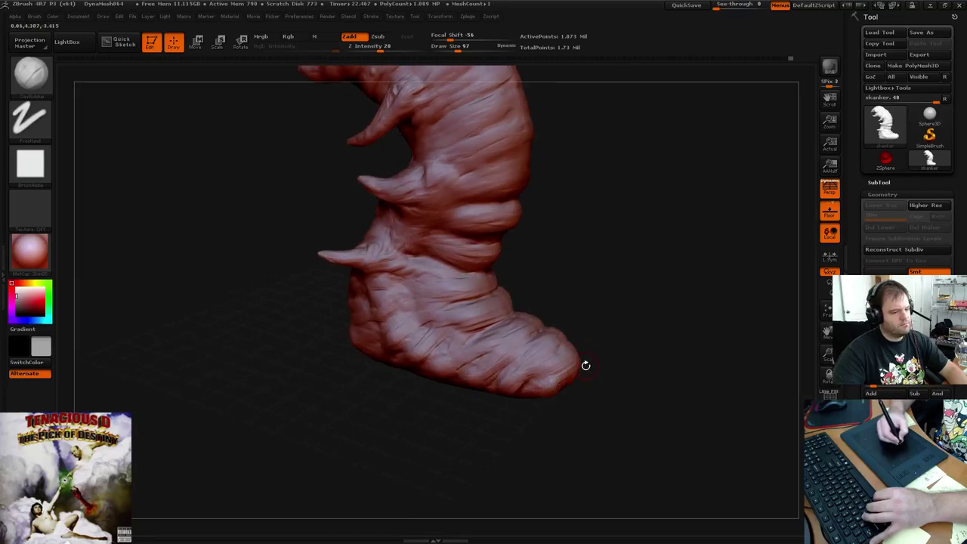
Build up clay over the pitted underside of the body and tail, and smooth the rough patches
mouse_move(615, 328)
left_mouse_down()
mouse_move(637, 283)
mouse_move(619, 281)
mouse_move(626, 158)
mouse_move(639, 167)
mouse_move(633, 122)
left_mouse_up()
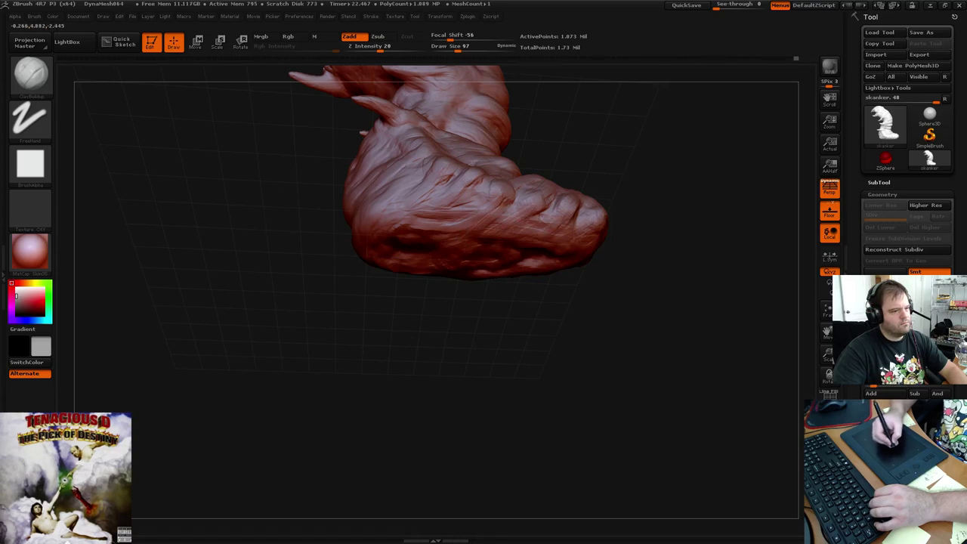
left_click_drag(684, 163, 689, 96)
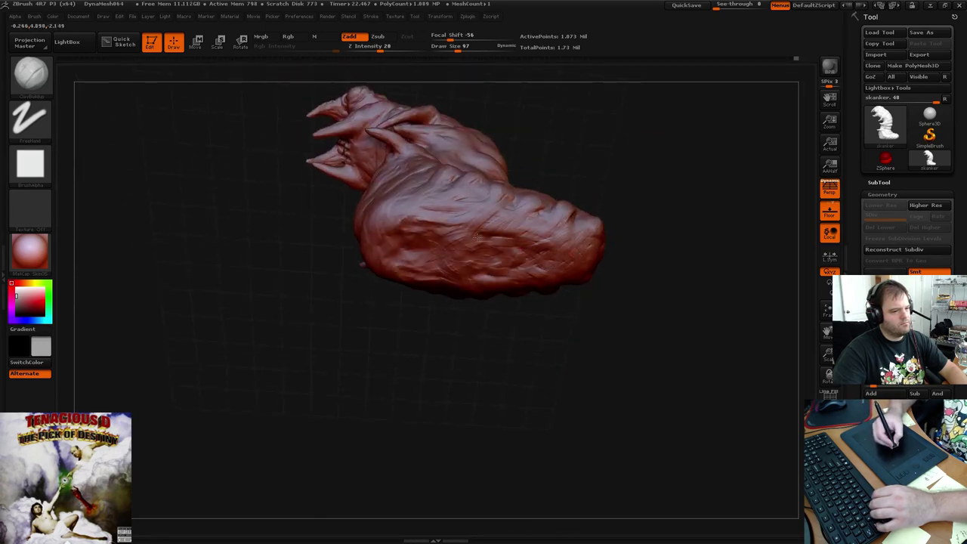
key("shift")
left_click_drag(615, 194, 581, 189)
key("b")
key("s")
key("t")
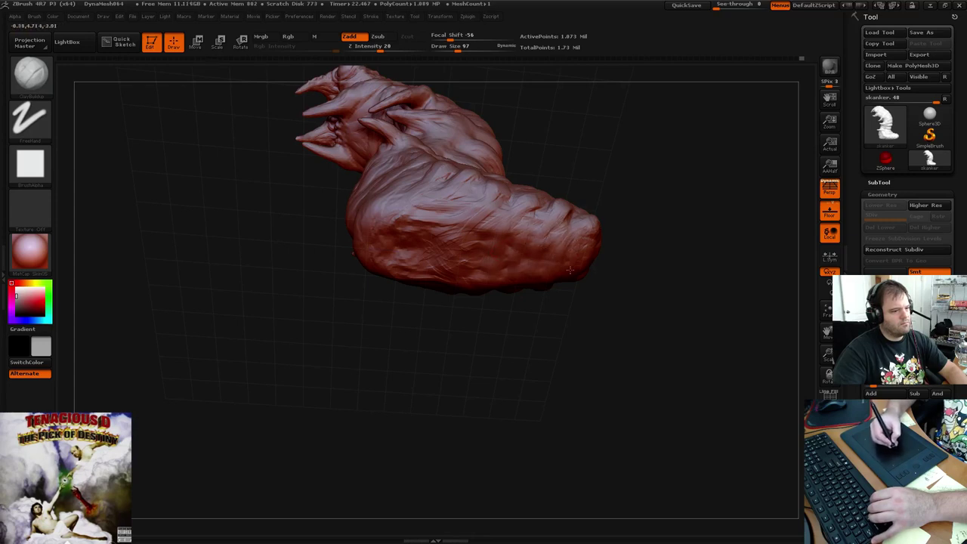
left_click_drag(615, 198, 635, 213)
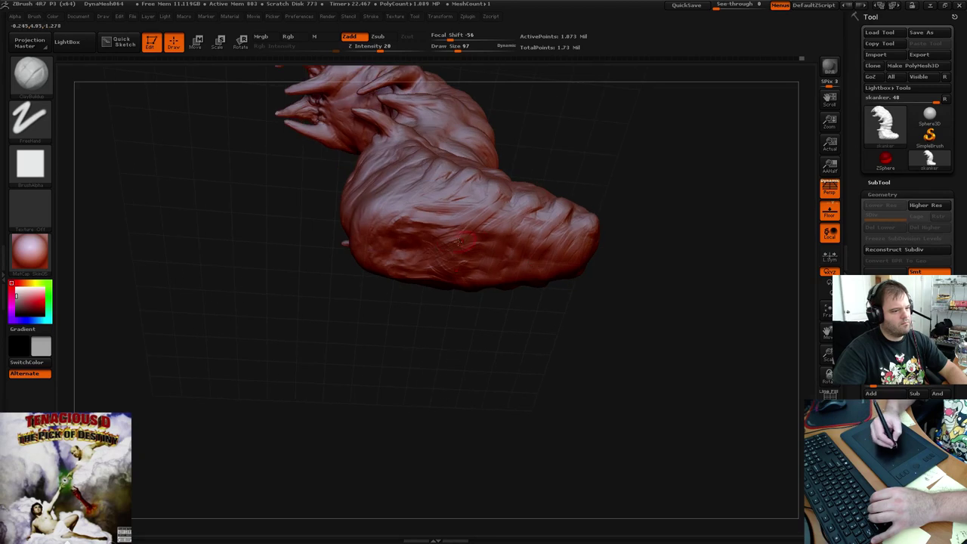
key("shift")
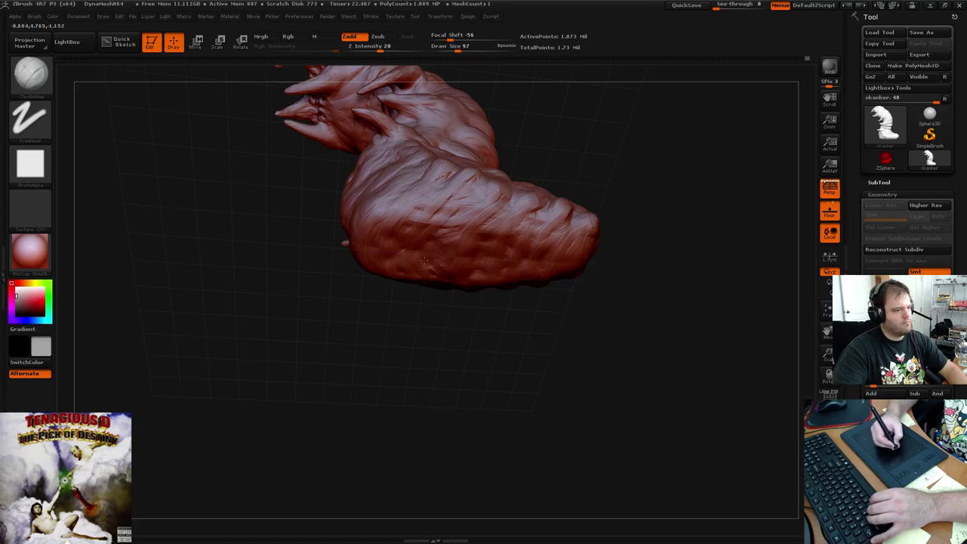
key("shift")
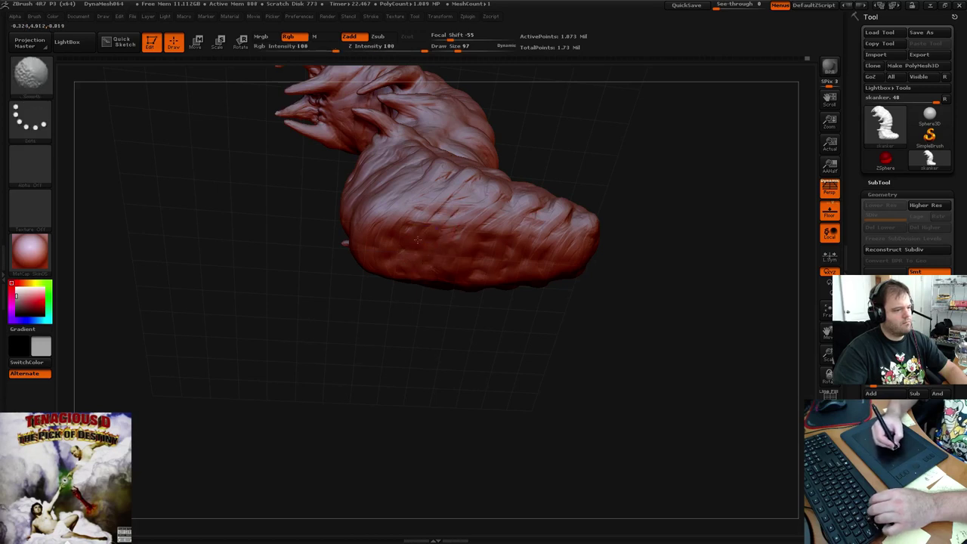
Sculpt wrapping folds around the front base of the body below the lowest limbs
mouse_move(572, 162)
left_mouse_down()
mouse_move(608, 184)
mouse_move(592, 144)
mouse_move(602, 211)
mouse_move(572, 219)
mouse_move(587, 227)
mouse_move(579, 168)
left_mouse_up()
key("shift")
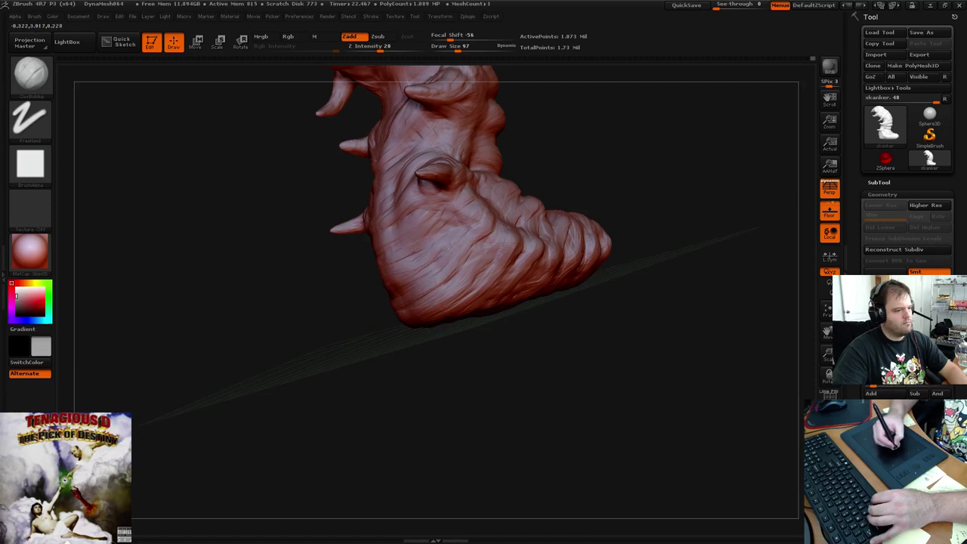
left_click_drag(373, 287, 411, 267)
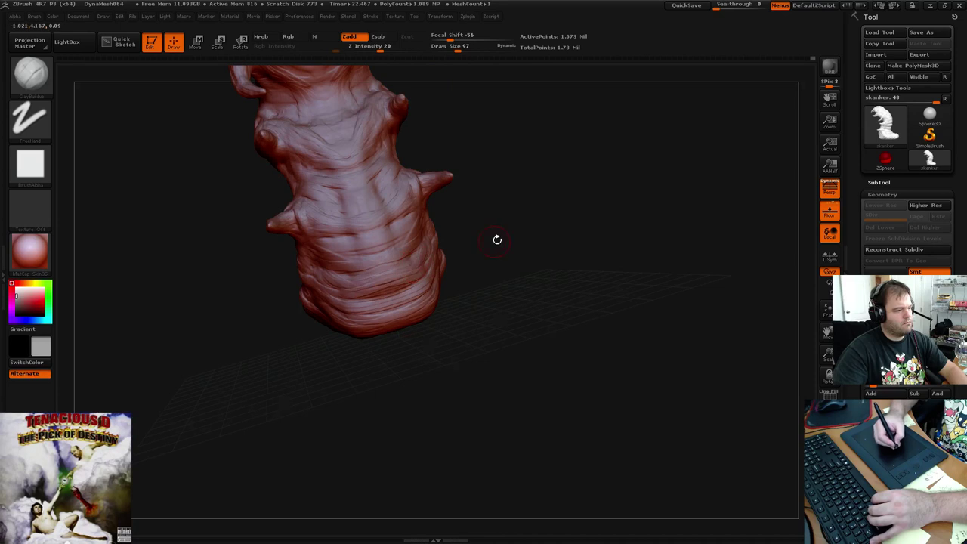
left_click_drag(497, 240, 420, 263)
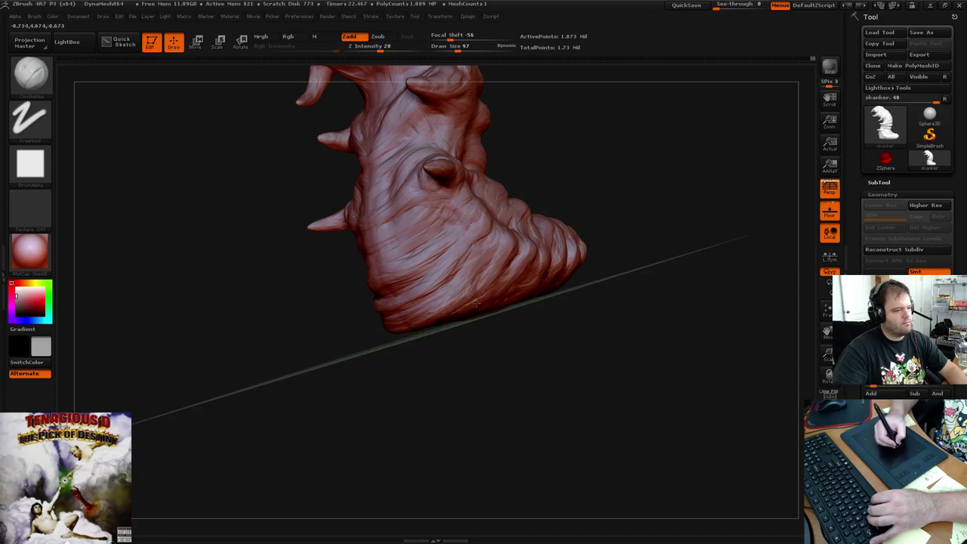
Sculpt fine strands and folds over the back segments and along the top and side of the tail
left_click_drag(641, 181, 663, 286)
mouse_move(668, 283)
left_mouse_down()
mouse_move(643, 278)
mouse_move(617, 228)
mouse_move(617, 209)
mouse_move(645, 194)
mouse_move(651, 203)
mouse_move(609, 186)
mouse_move(638, 245)
mouse_move(587, 147)
mouse_move(611, 188)
mouse_move(604, 181)
mouse_move(643, 199)
mouse_move(648, 216)
mouse_move(621, 231)
mouse_move(623, 222)
left_mouse_up()
key("f")
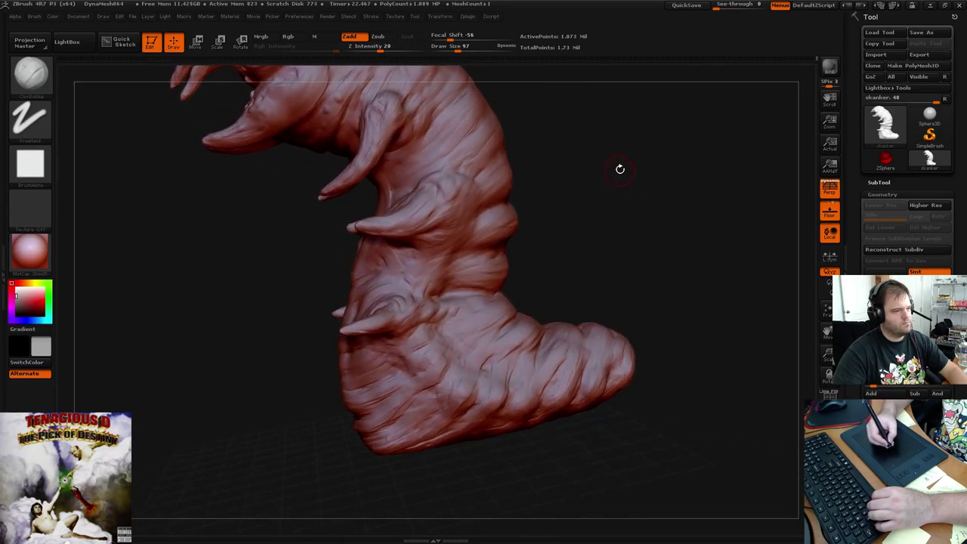
mouse_move(620, 168)
left_mouse_down()
mouse_move(624, 189)
mouse_move(621, 168)
mouse_move(643, 175)
mouse_move(612, 195)
left_mouse_up()
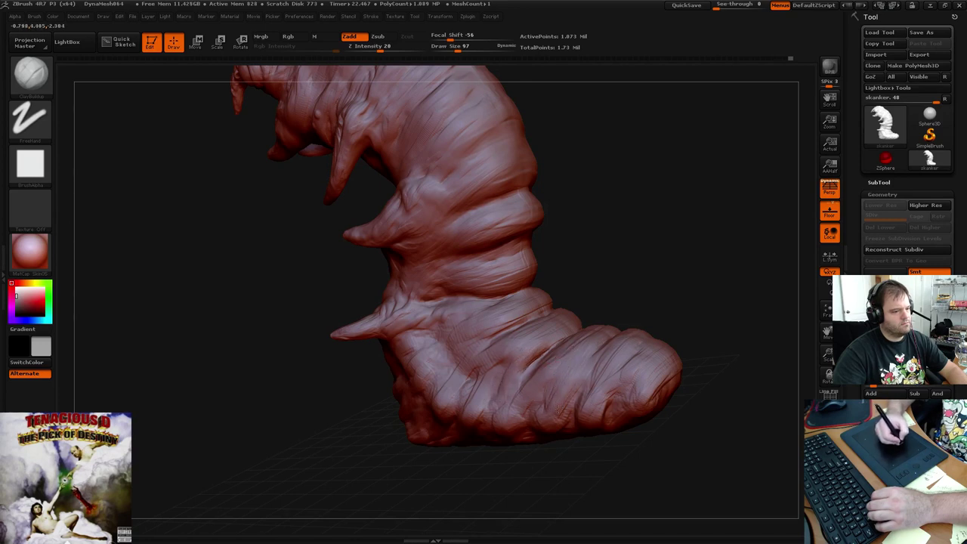
Build up folds along the tail's lower flank and smooth the harsh strokes
mouse_move(587, 287)
left_mouse_down()
mouse_move(615, 259)
mouse_move(586, 233)
mouse_move(499, 340)
left_mouse_up()
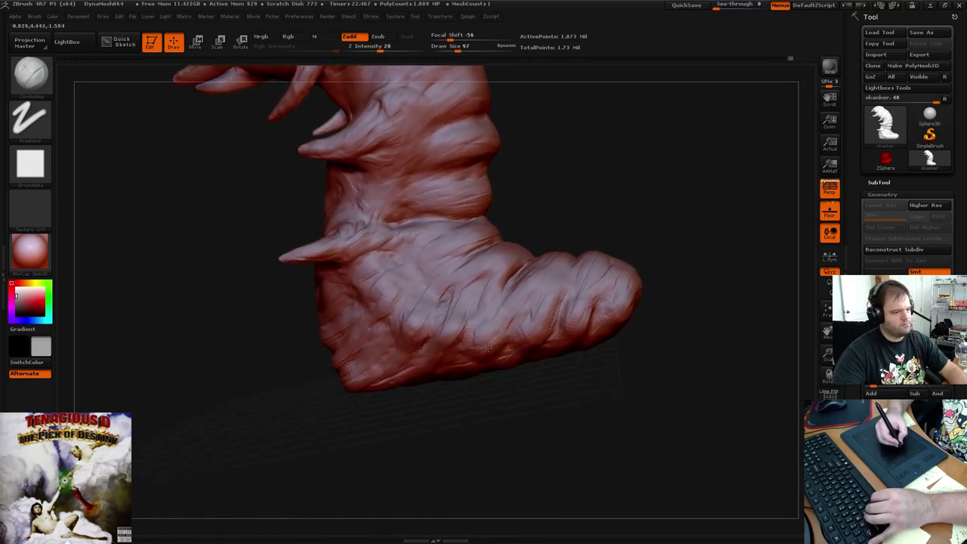
left_click_drag(665, 250, 625, 182, "shift")
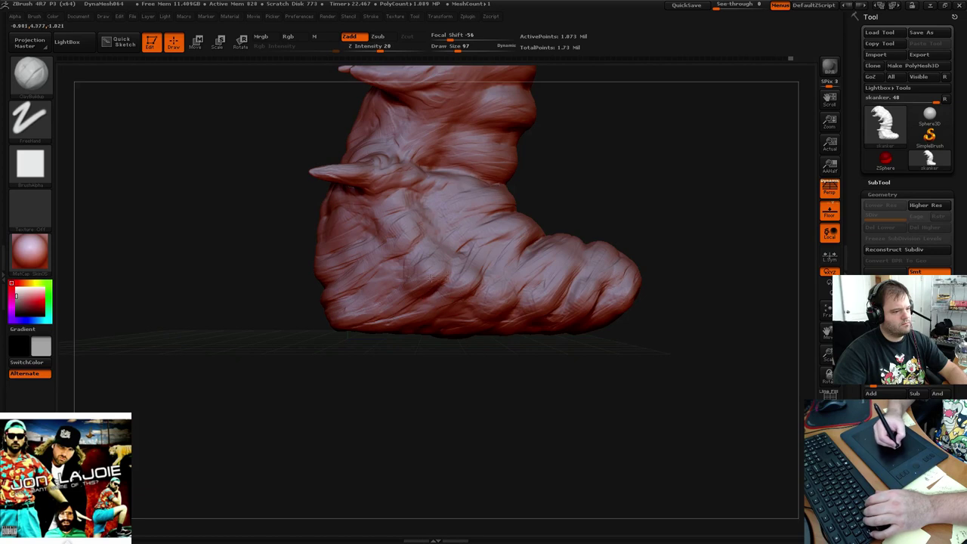
left_click_drag(439, 266, 484, 293, "shift")
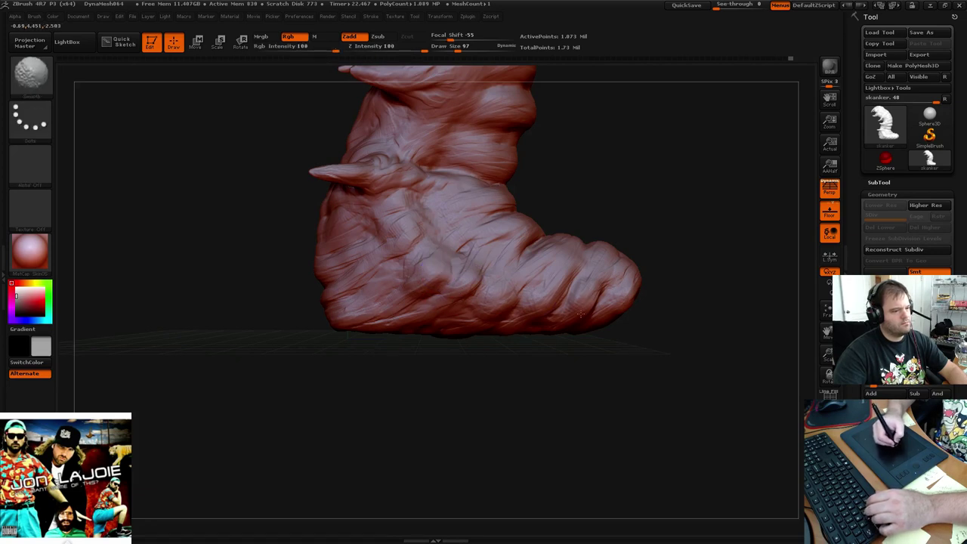
Build up and smooth the skin behind and below the lowest limb where the body meets the tail
mouse_move(634, 193)
left_mouse_down()
mouse_move(630, 164)
mouse_move(599, 171)
left_mouse_up()
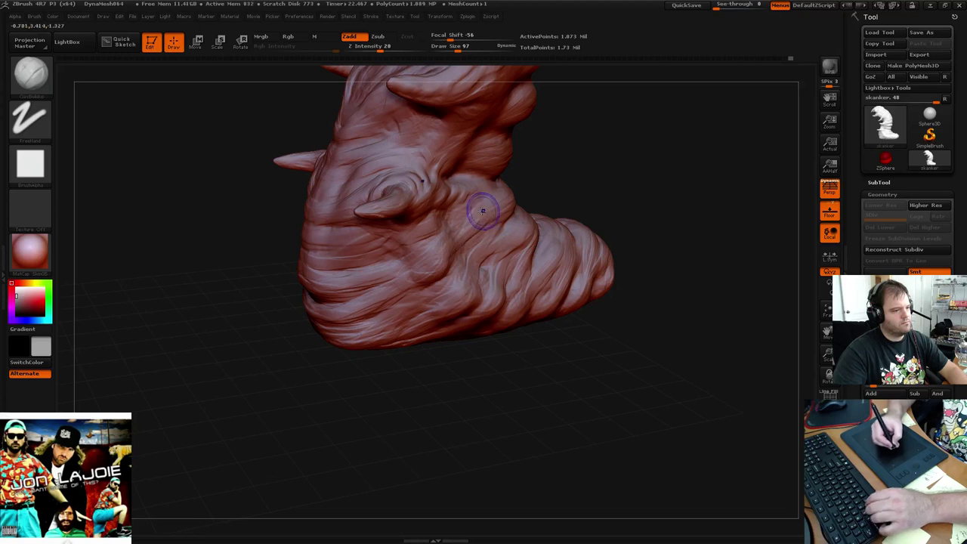
key("shift")
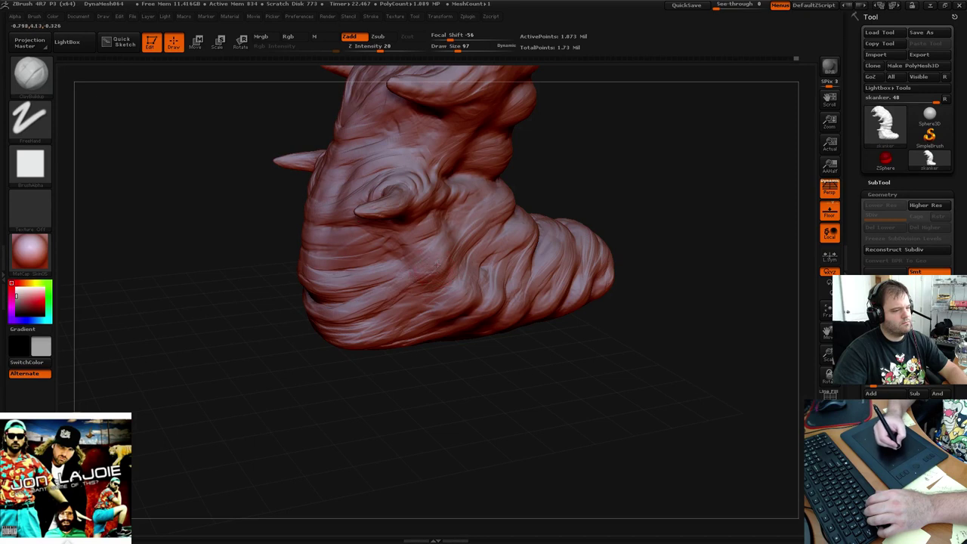
key("shift")
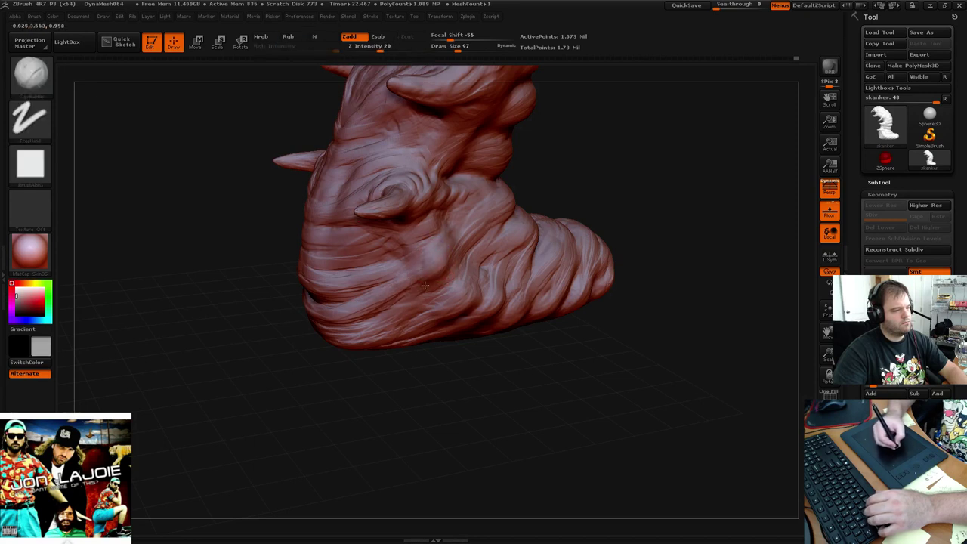
Smooth the folds on the front base of the body around the lowest limb
mouse_move(596, 188)
left_mouse_down()
mouse_move(581, 190)
mouse_move(593, 171)
mouse_move(582, 248)
mouse_move(456, 253)
left_mouse_up()
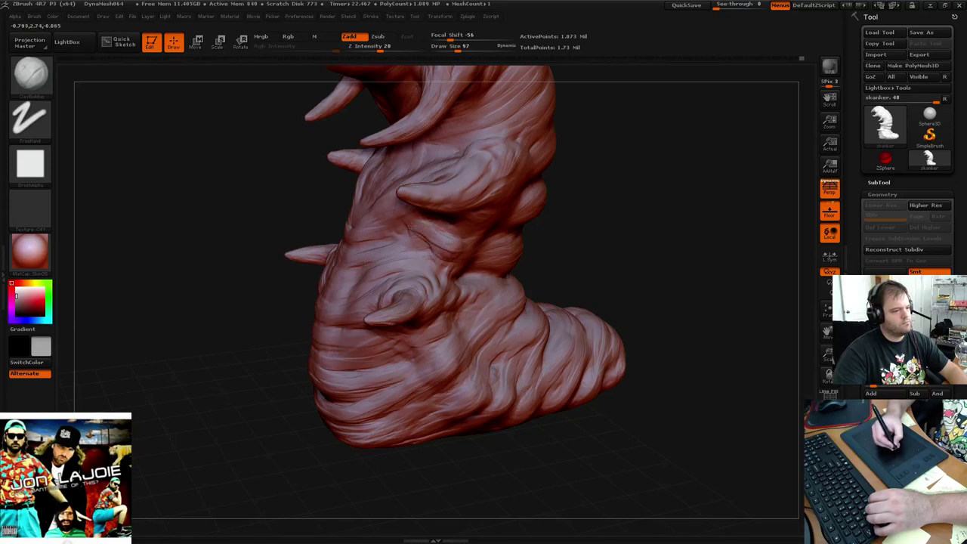
key("shift")
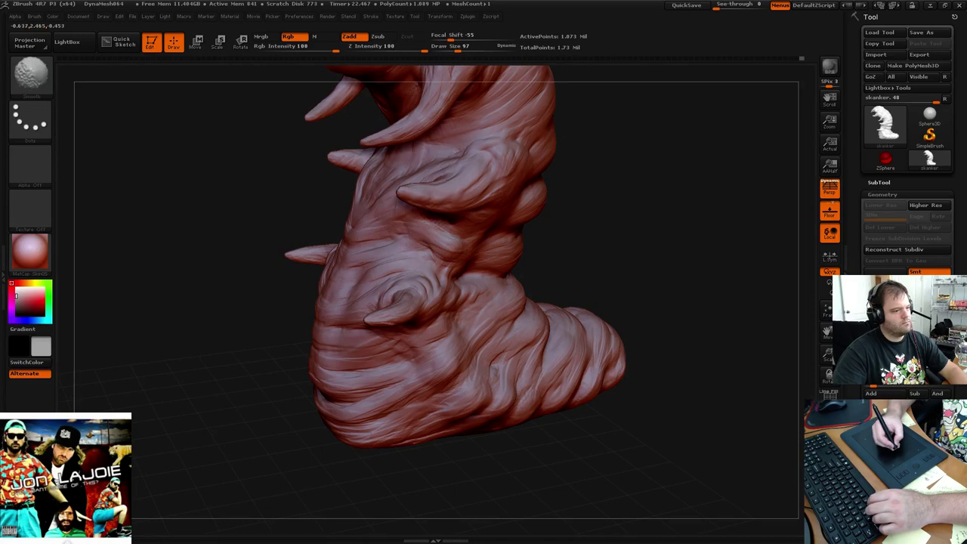
mouse_move(621, 210)
left_mouse_down()
mouse_move(570, 186)
mouse_move(564, 277)
mouse_move(571, 259)
mouse_move(584, 259)
mouse_move(554, 216)
mouse_move(579, 225)
mouse_move(586, 206)
left_mouse_up()
Set the brush draw size to 56 and sculpt finer wrinkles across the upper back and side segments
key("space")
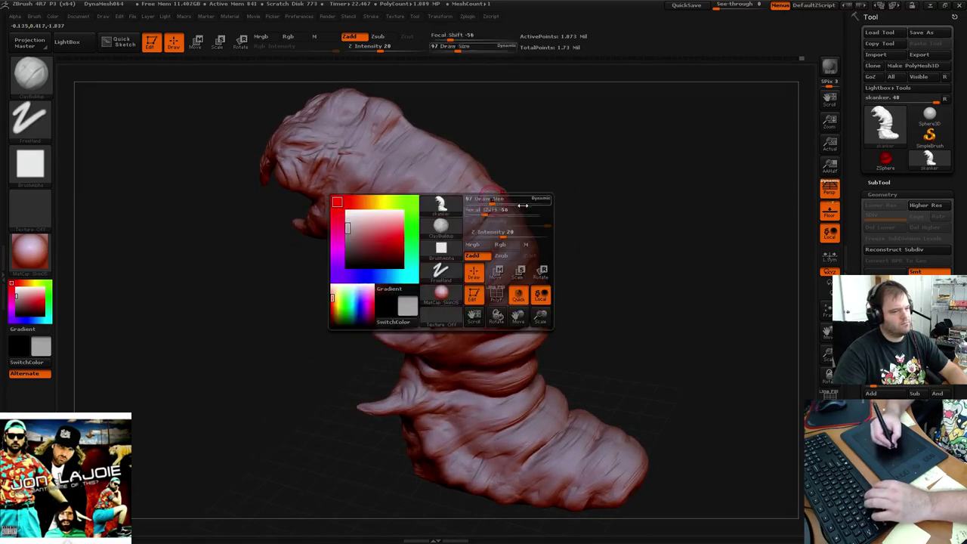
left_click_drag(495, 204, 485, 204)
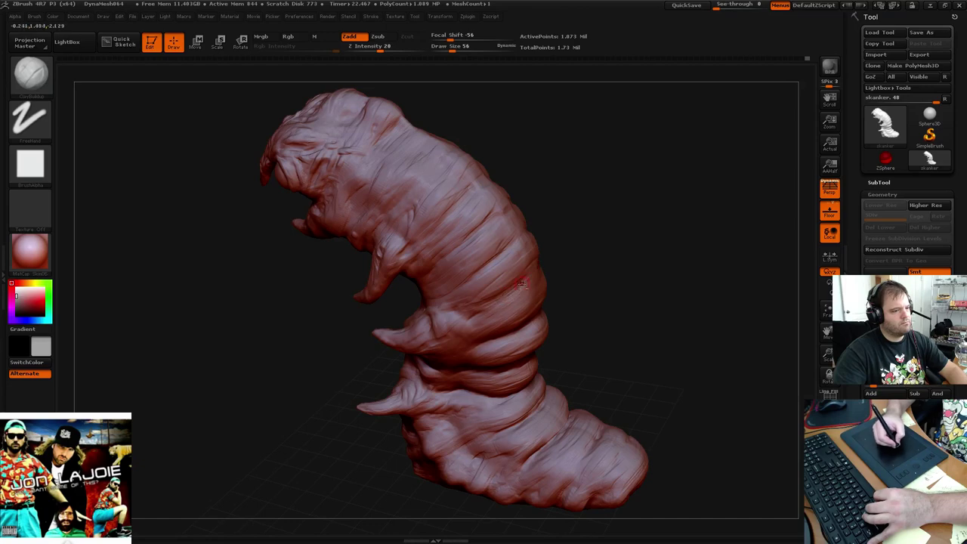
mouse_move(564, 204)
left_mouse_down()
mouse_move(587, 209)
mouse_move(559, 216)
left_mouse_up()
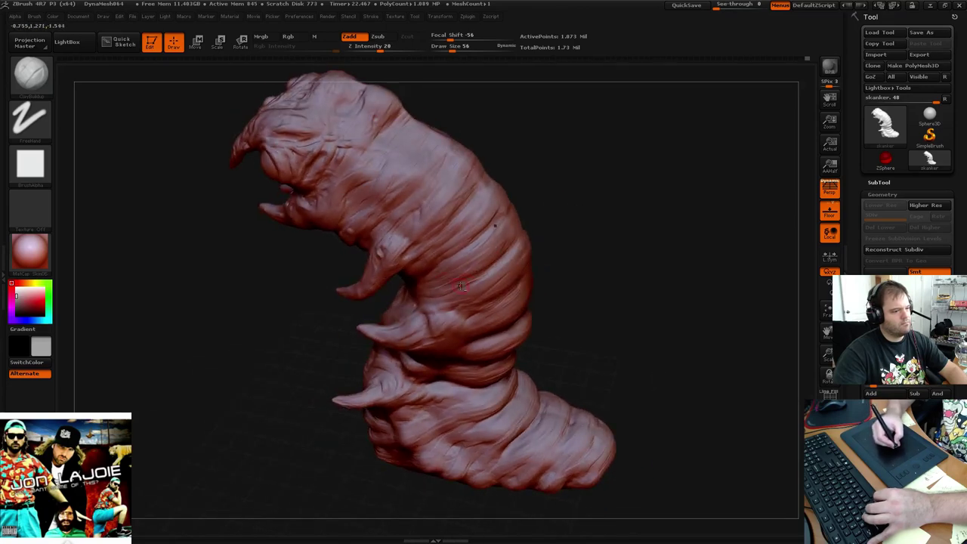
mouse_move(537, 188)
left_mouse_down()
mouse_move(595, 204)
mouse_move(587, 203)
left_mouse_up()
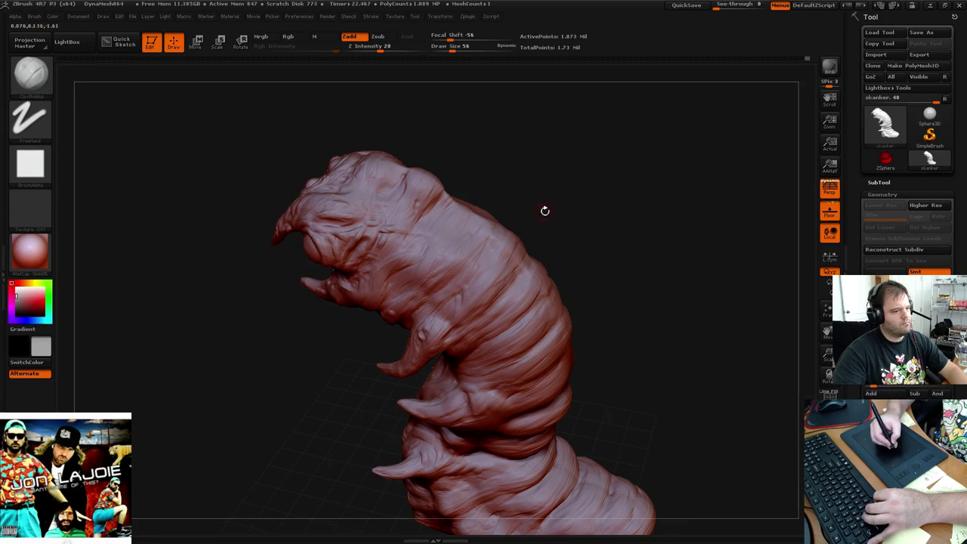
left_click_drag(544, 209, 492, 246)
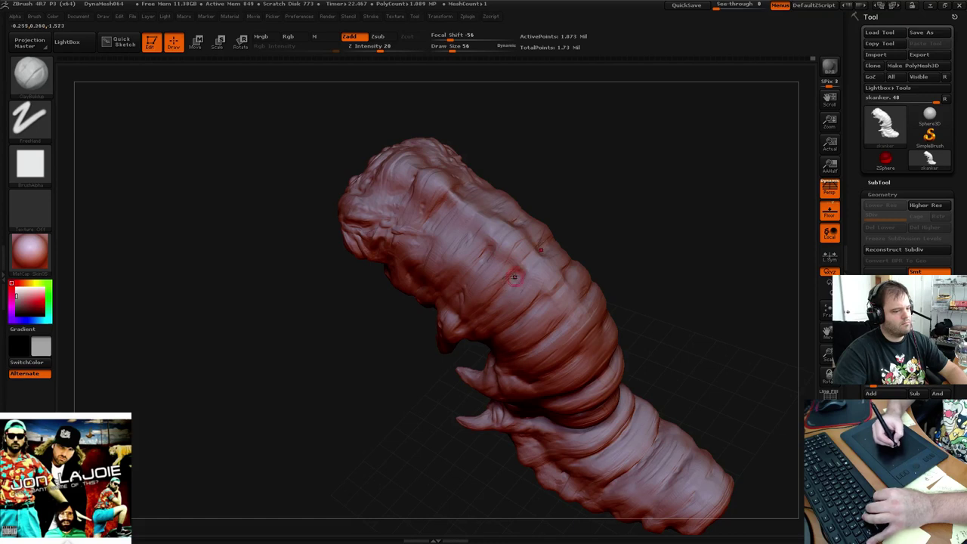
left_click_drag(551, 192, 559, 188)
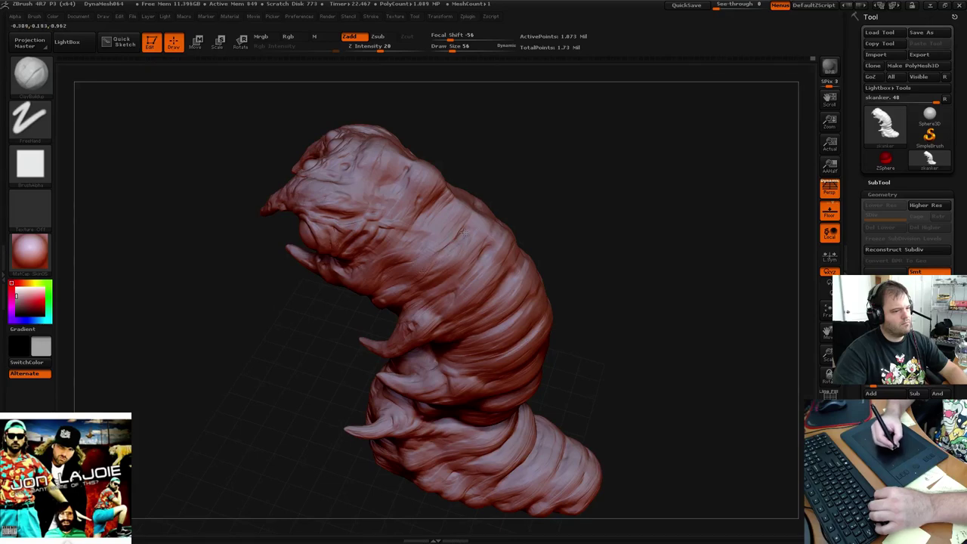
left_click_drag(529, 183, 485, 210)
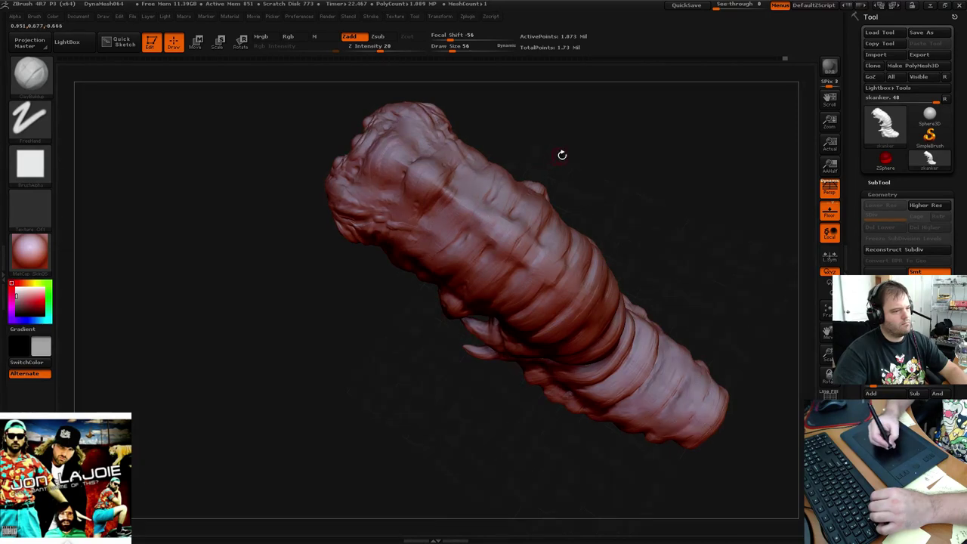
mouse_move(562, 153)
left_mouse_down()
mouse_move(592, 133)
mouse_move(457, 207)
left_mouse_up()
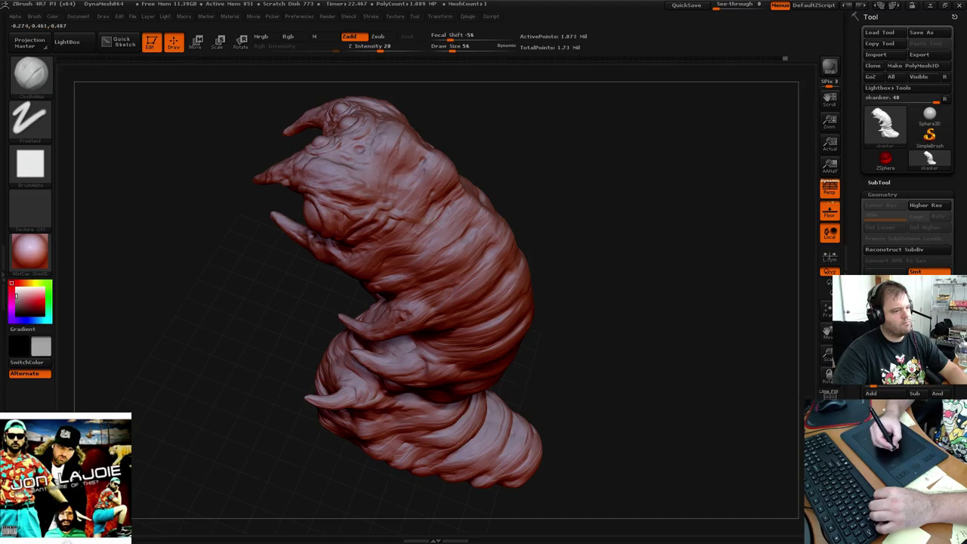
Smooth and refine the creases on the upper back just behind the head
key("shift")
mouse_move(491, 149)
left_mouse_down()
mouse_move(497, 123)
mouse_move(548, 154)
mouse_move(469, 214)
left_mouse_up()
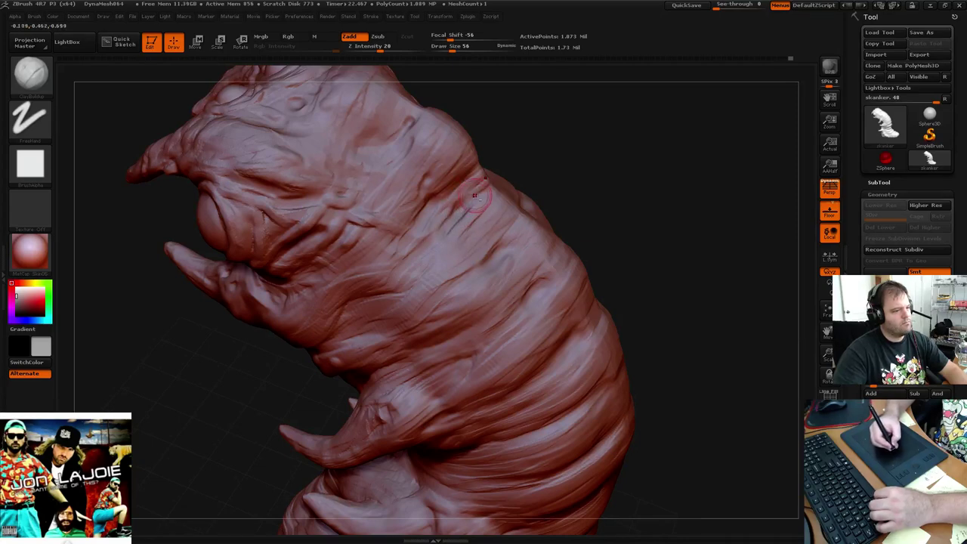
left_click_drag(561, 179, 522, 295)
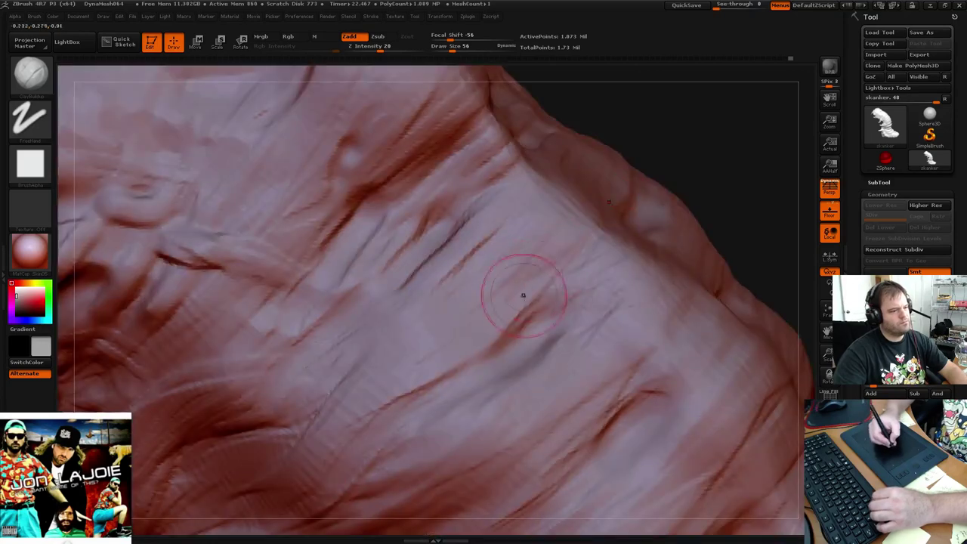
mouse_move(685, 162)
left_mouse_down()
mouse_move(690, 168)
mouse_move(540, 98)
mouse_move(534, 132)
mouse_move(550, 136)
mouse_move(527, 119)
mouse_move(571, 214)
mouse_move(593, 217)
left_mouse_up()
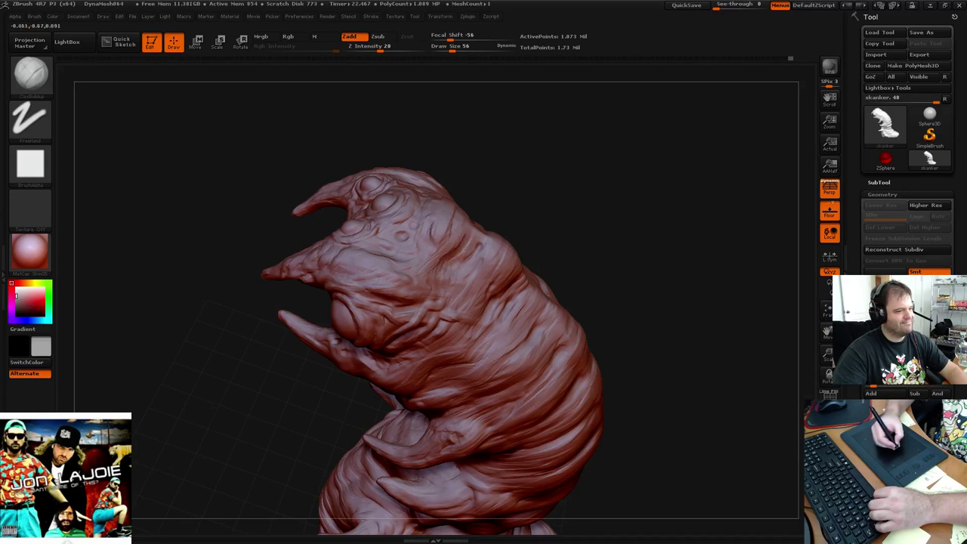
Sculpt and soften skin wrinkles along the back of the head where it meets the neck
mouse_move(491, 177)
left_mouse_down()
mouse_move(550, 156)
mouse_move(500, 171)
left_mouse_up()
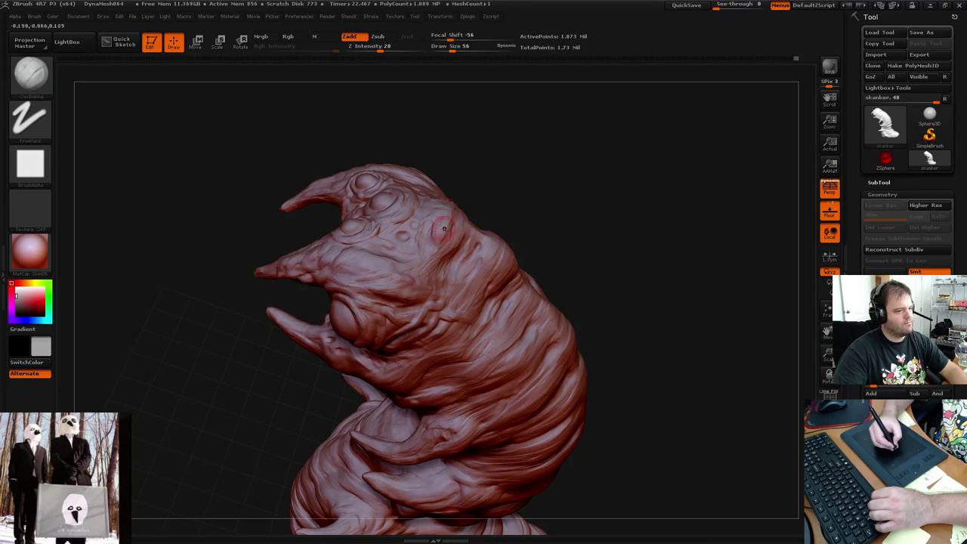
mouse_move(491, 185)
left_mouse_down()
mouse_move(501, 176)
mouse_move(496, 158)
mouse_move(484, 174)
left_mouse_up()
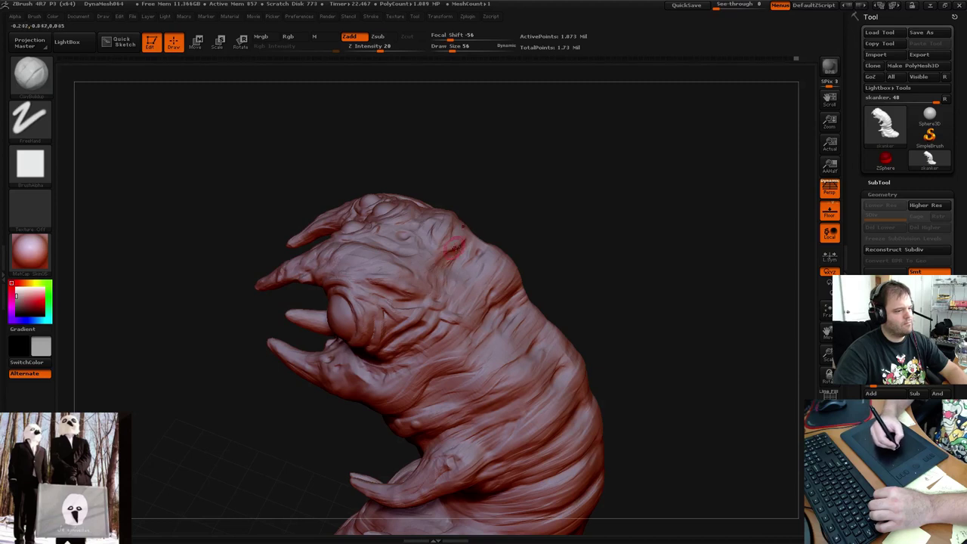
key("shift")
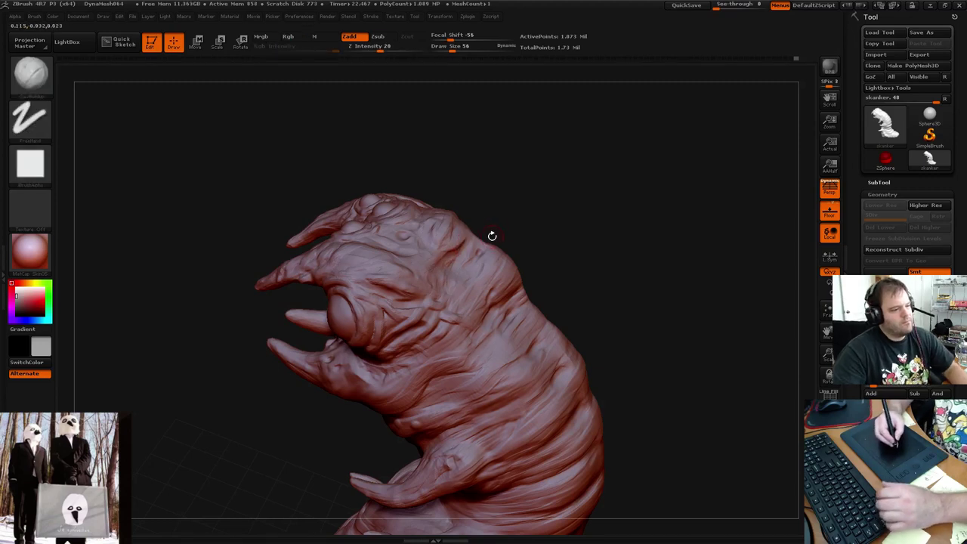
left_click_drag(548, 207, 574, 203)
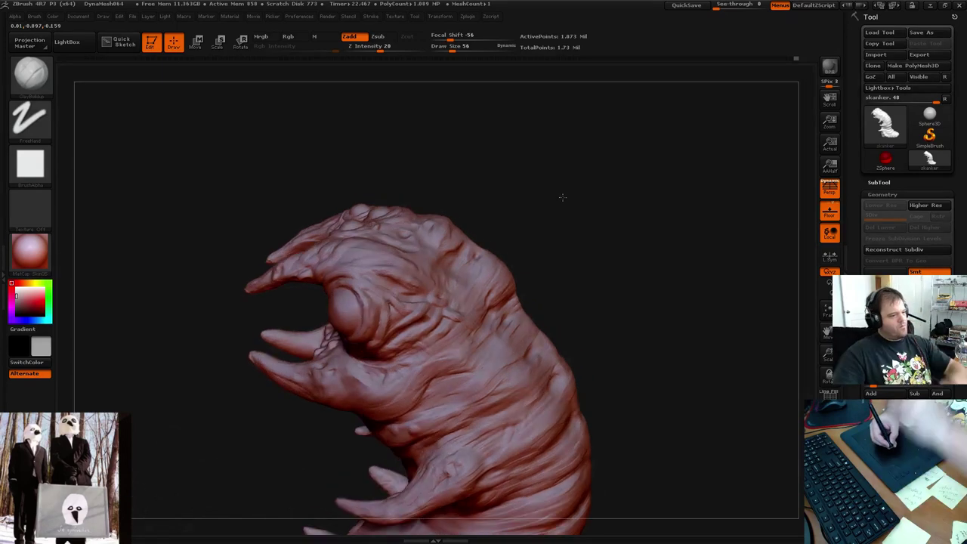
Build up skin folds behind the large side eye and at the corner of the mouth
key("shift")
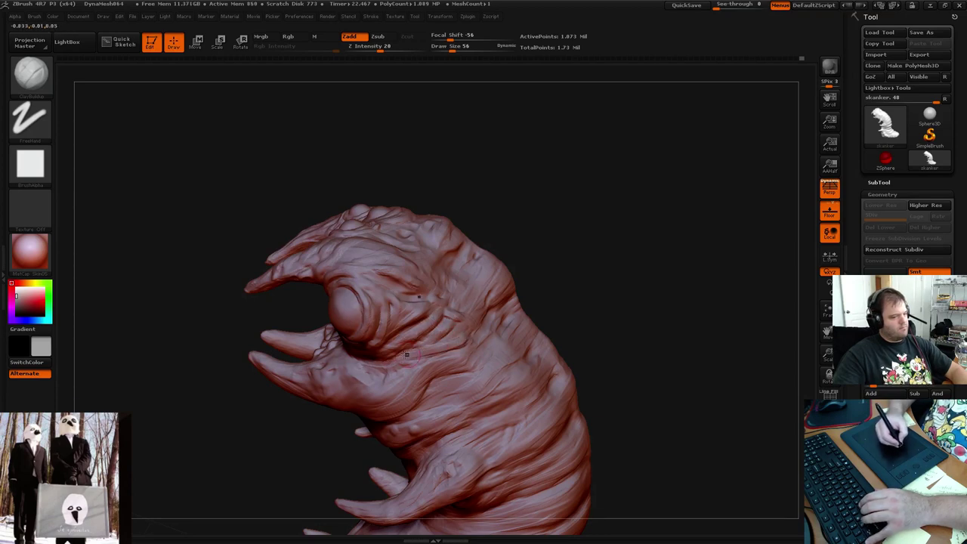
mouse_move(574, 295)
left_mouse_down()
mouse_move(611, 264)
mouse_move(602, 253)
mouse_move(556, 267)
left_mouse_up()
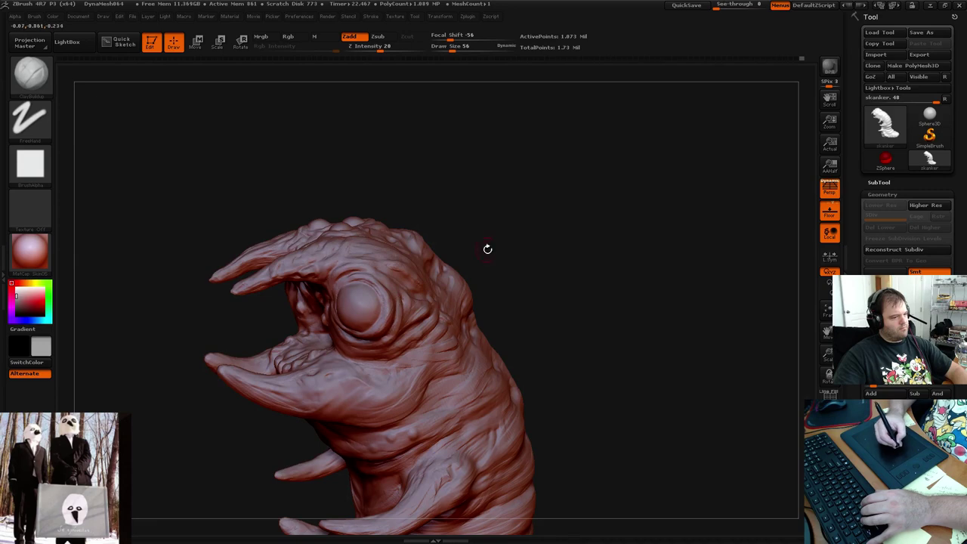
left_click_drag(488, 249, 423, 302)
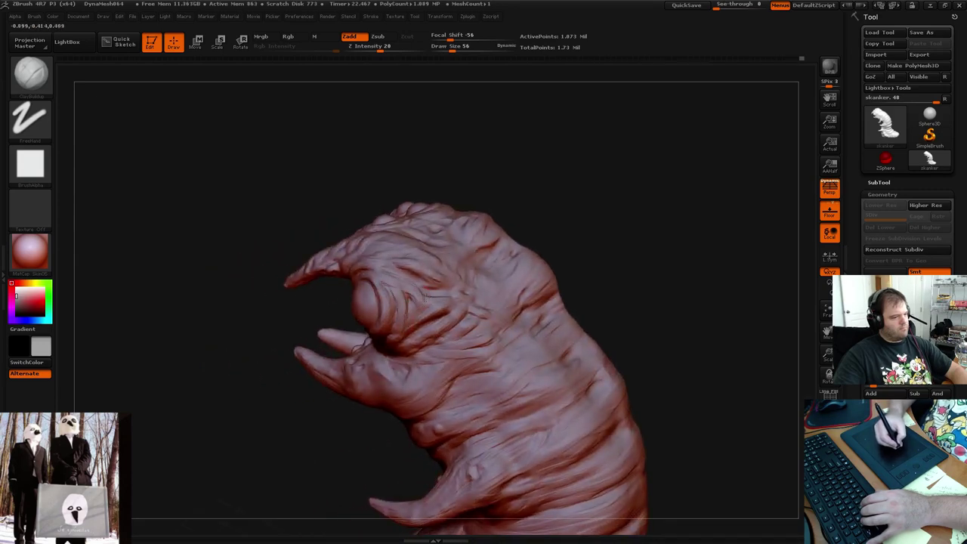
Sculpt folded lids and wrinkles around the large side eye and smooth the eye area
mouse_move(598, 234)
left_mouse_down()
mouse_move(620, 212)
mouse_move(550, 241)
mouse_move(556, 257)
mouse_move(567, 252)
mouse_move(521, 244)
mouse_move(535, 255)
mouse_move(421, 277)
left_mouse_up()
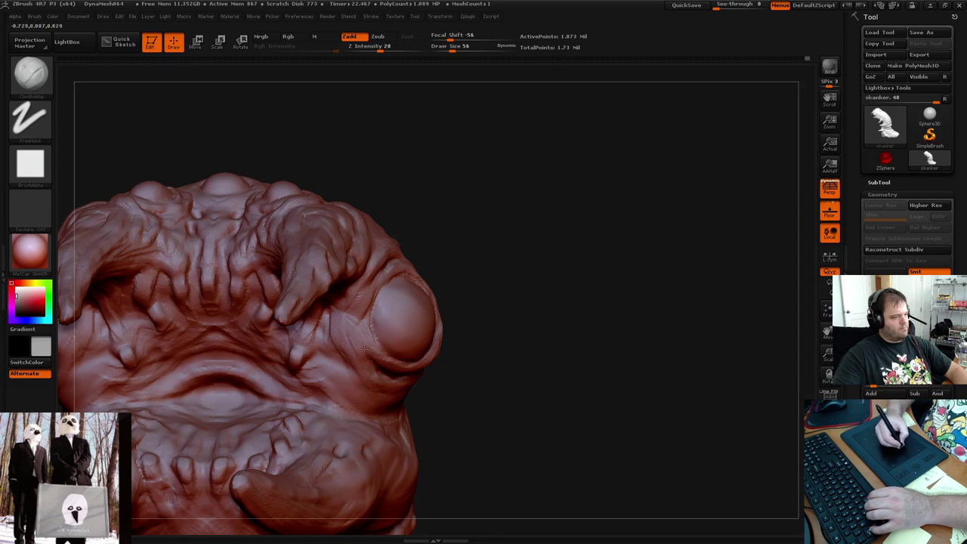
left_click_drag(485, 274, 435, 276)
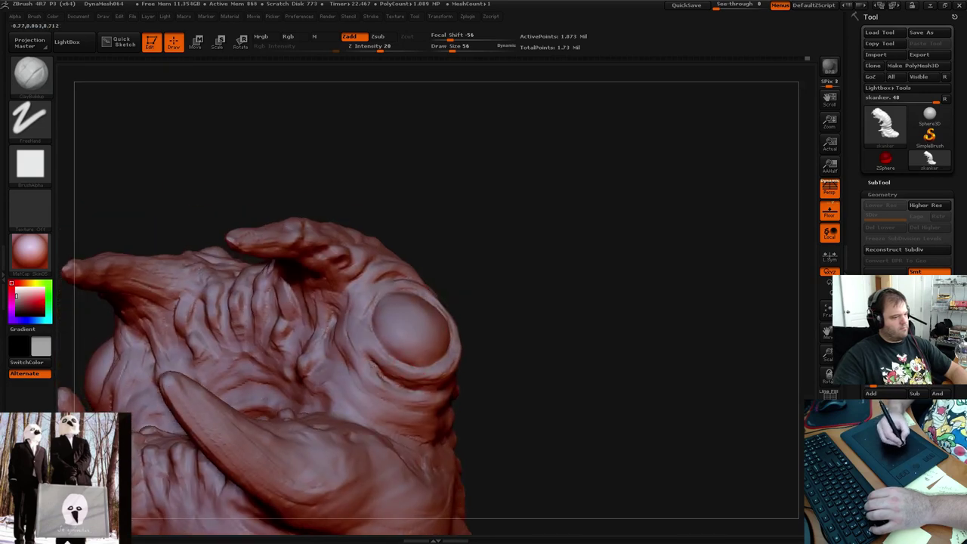
left_click_drag(372, 365, 452, 384)
mouse_move(489, 320)
left_mouse_down()
mouse_move(496, 302)
mouse_move(484, 306)
left_mouse_up()
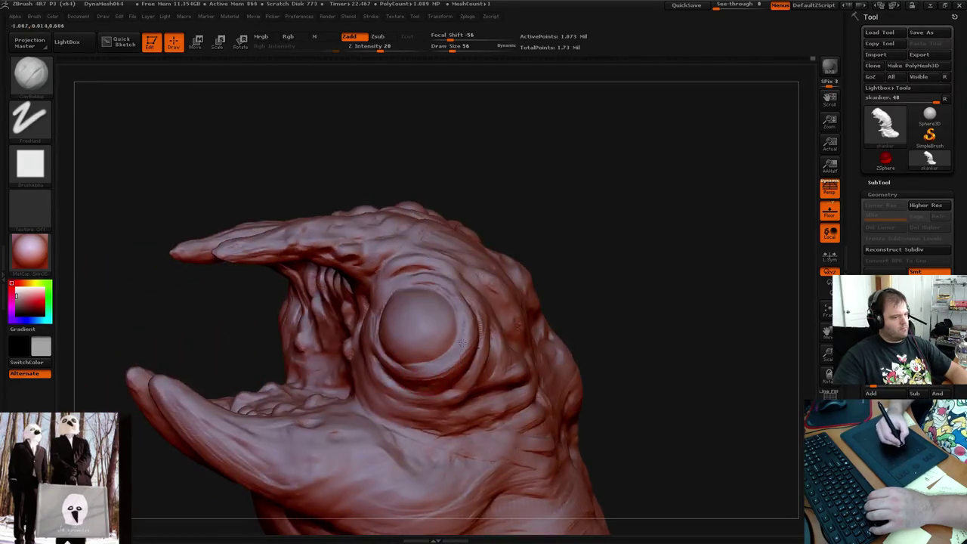
mouse_move(491, 238)
left_mouse_down()
mouse_move(546, 254)
mouse_move(472, 286)
left_mouse_up()
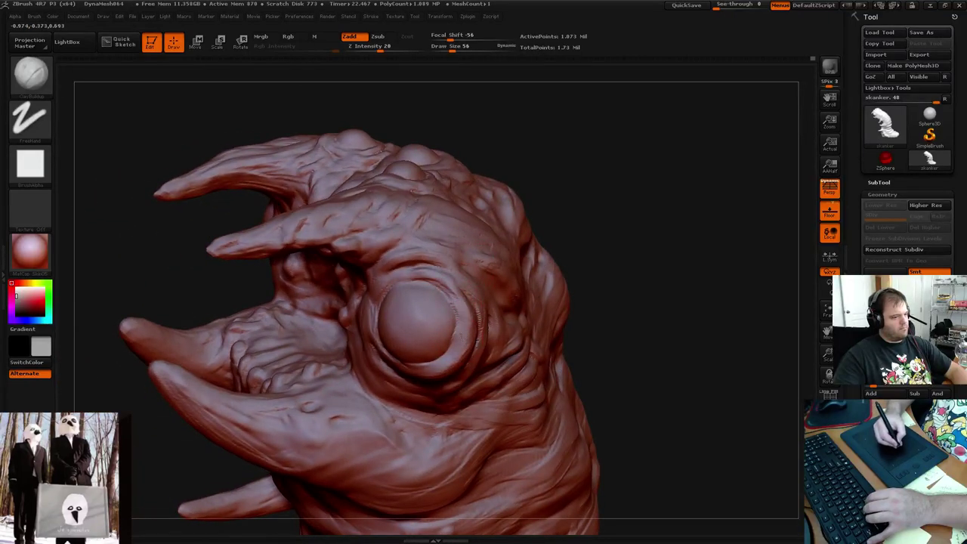
mouse_move(560, 244)
left_mouse_down()
mouse_move(550, 222)
mouse_move(566, 224)
mouse_move(574, 276)
left_mouse_up()
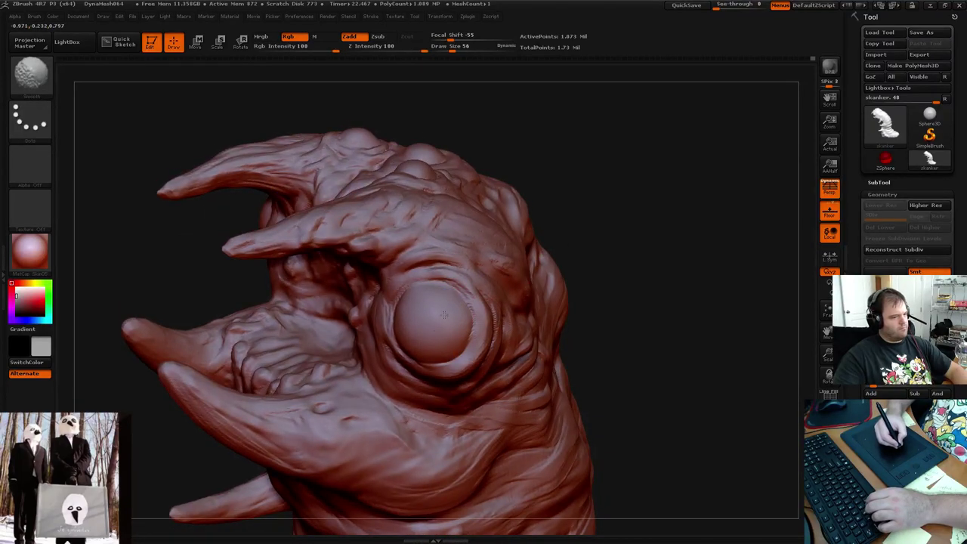
mouse_move(559, 222)
left_mouse_down()
mouse_move(572, 212)
mouse_move(574, 264)
mouse_move(520, 177)
mouse_move(539, 205)
mouse_move(503, 192)
mouse_move(481, 250)
mouse_move(471, 237)
mouse_move(542, 244)
mouse_move(526, 220)
mouse_move(540, 234)
mouse_move(510, 216)
mouse_move(529, 244)
mouse_move(602, 284)
mouse_move(613, 273)
mouse_move(595, 236)
left_mouse_up()
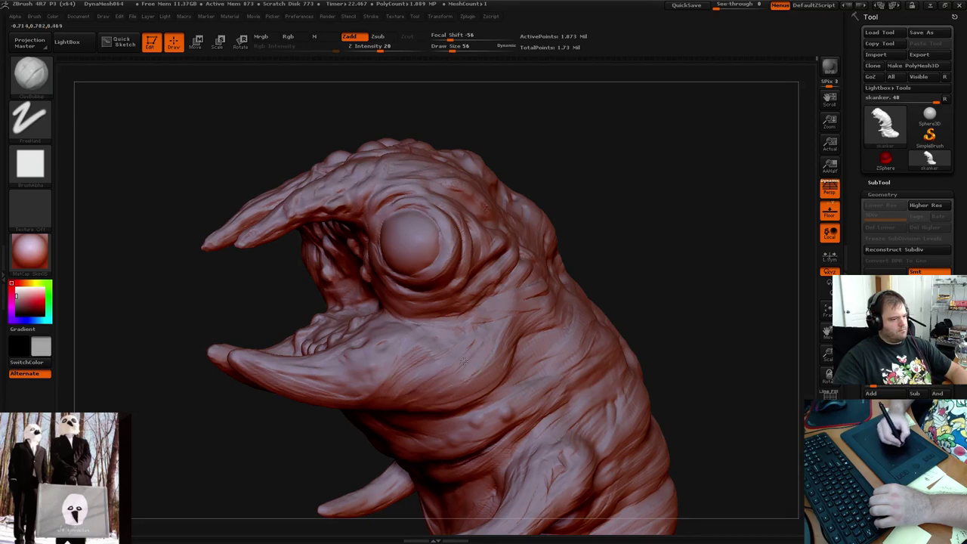
Sculpt flowing strands along the cheek and the base of the lower jaw tusk, smoothing the harsh strokes
mouse_move(571, 258)
left_mouse_down()
mouse_move(583, 220)
mouse_move(501, 280)
left_mouse_up()
key("1")
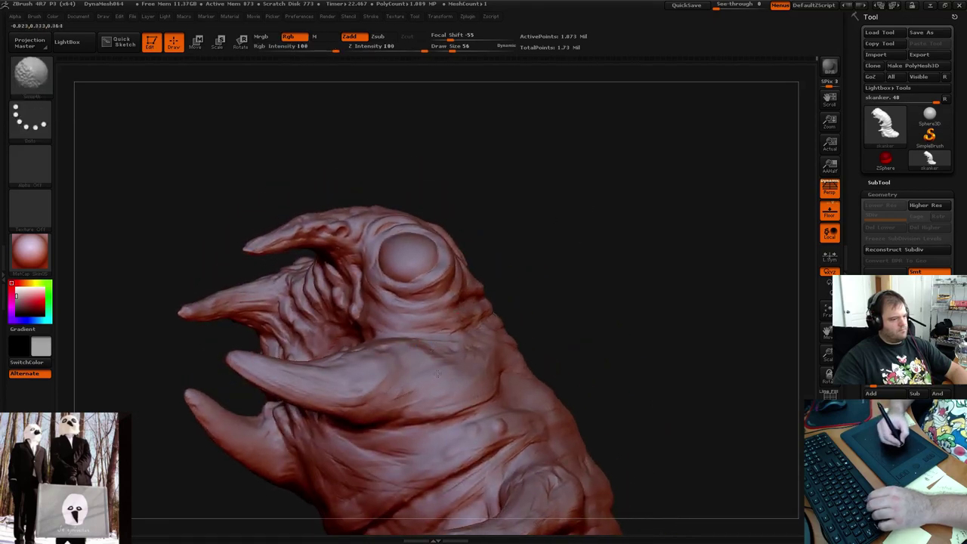
right_click_drag(438, 373, 355, 367)
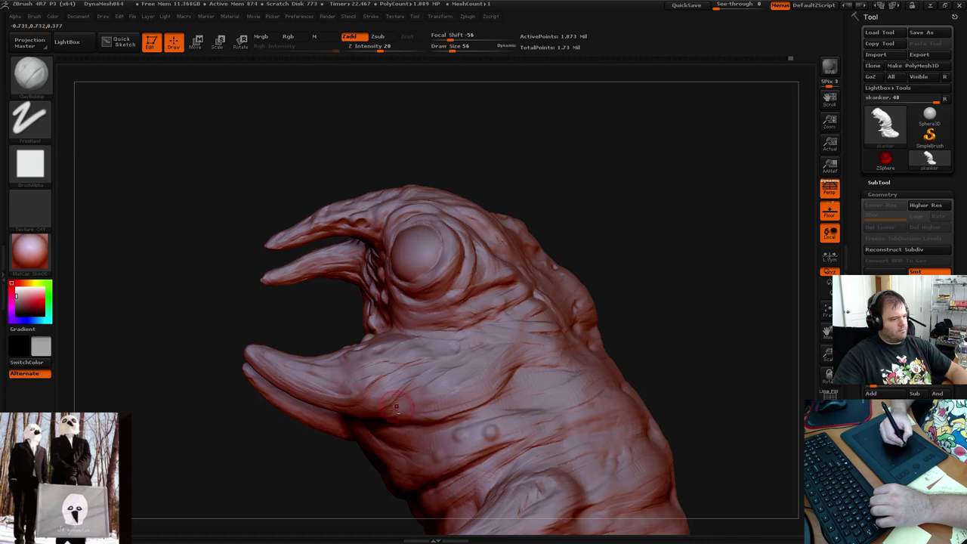
mouse_move(479, 334)
right_mouse_down()
mouse_move(457, 367)
mouse_move(472, 326)
mouse_move(540, 299)
mouse_move(364, 370)
right_mouse_up()
key("1")
key("2")
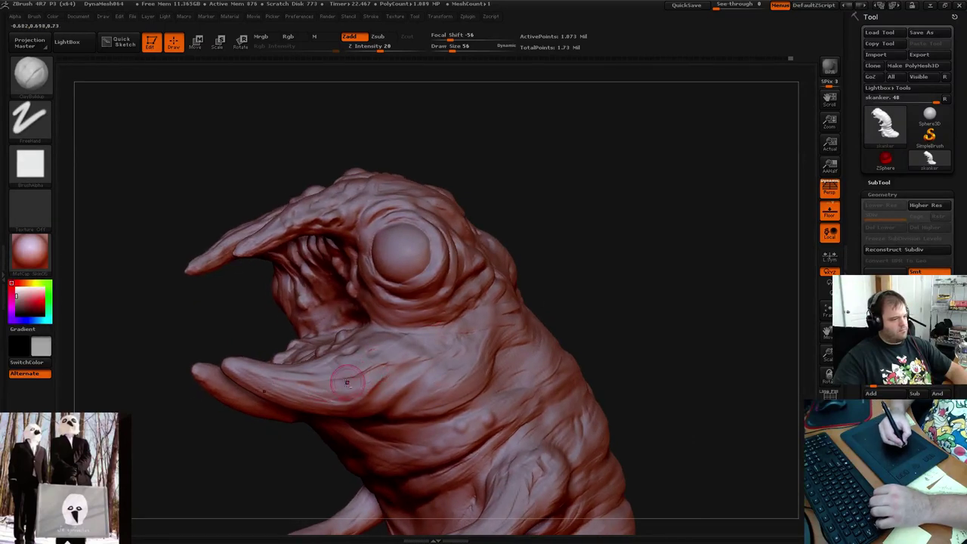
left_click_drag(365, 375, 387, 362)
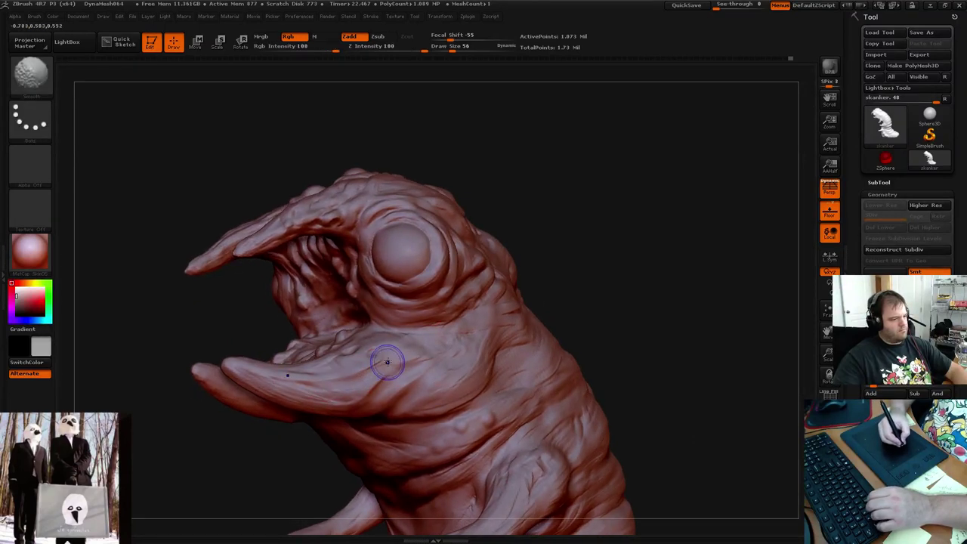
Sculpt ridges along the upper tusks and refine the skin where they join the face
mouse_move(542, 256)
right_mouse_down()
mouse_move(552, 252)
mouse_move(496, 229)
mouse_move(503, 261)
mouse_move(488, 242)
mouse_move(521, 260)
mouse_move(492, 211)
mouse_move(565, 282)
mouse_move(559, 291)
right_mouse_up()
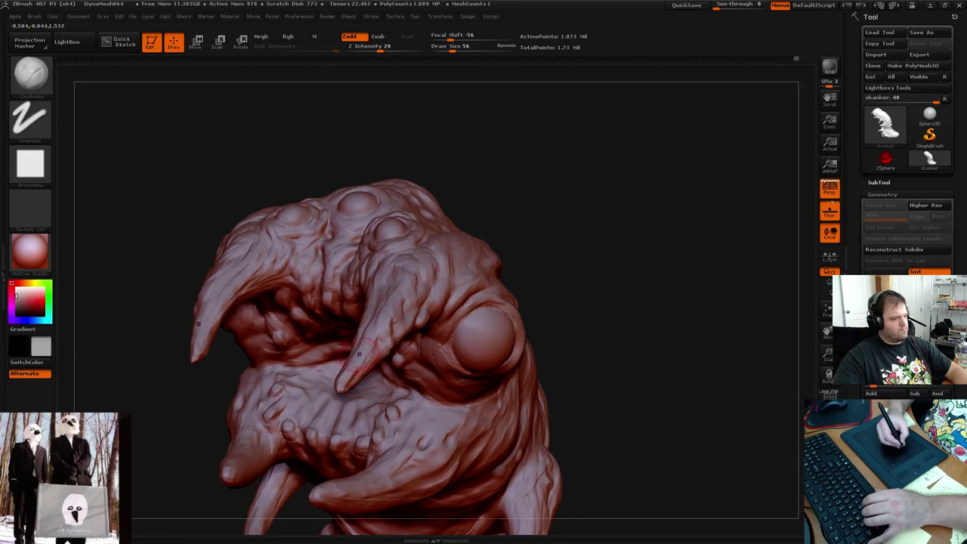
mouse_move(390, 286)
right_mouse_down()
mouse_move(423, 299)
mouse_move(353, 322)
right_mouse_up()
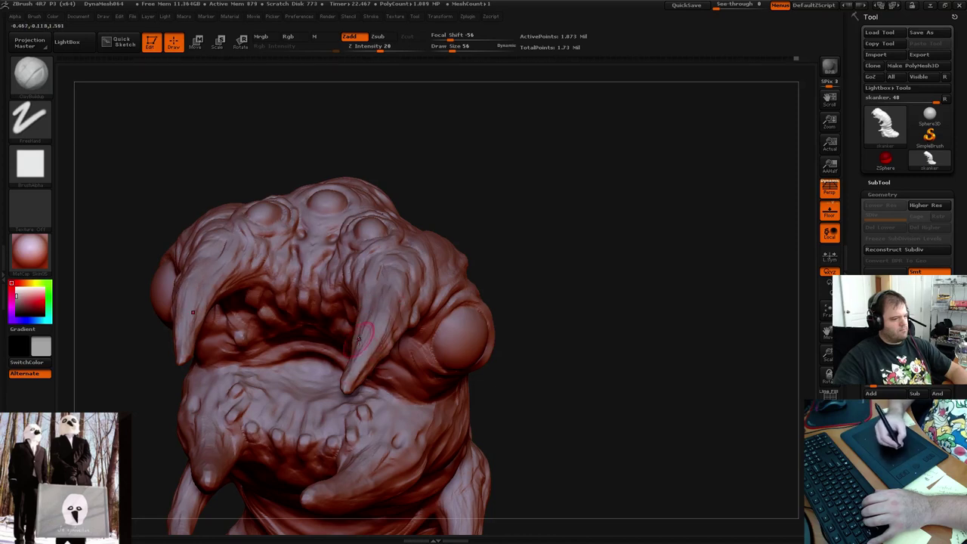
mouse_move(527, 240)
left_mouse_down()
mouse_move(557, 214)
mouse_move(532, 192)
left_mouse_up()
mouse_move(533, 193)
right_mouse_down()
mouse_move(534, 143)
mouse_move(414, 352)
right_mouse_up()
left_click_drag(425, 380, 451, 393)
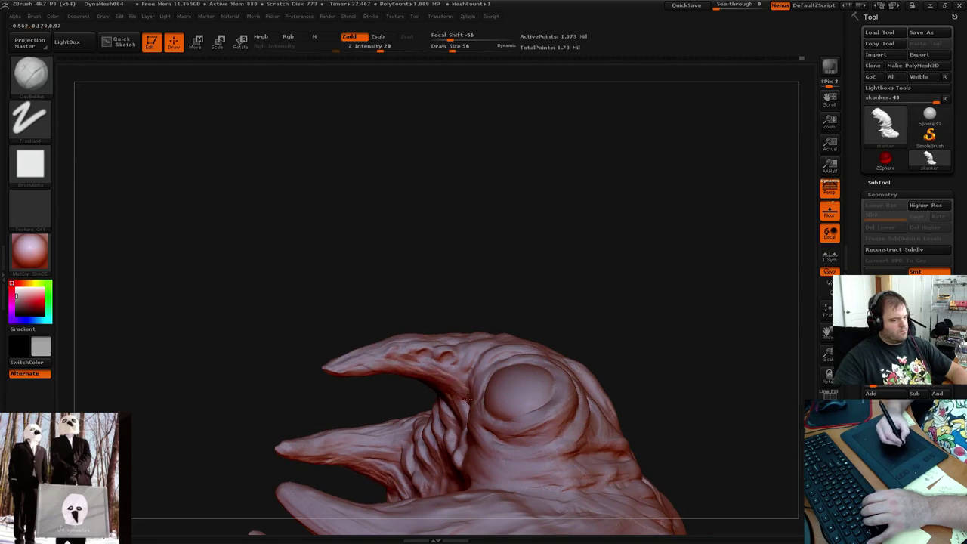
Reduce the brush draw size to 42 and sculpt small bumps and pits along the side of the neck behind the large eye
mouse_move(559, 287)
left_mouse_down()
mouse_move(572, 259)
mouse_move(596, 294)
mouse_move(576, 265)
mouse_move(501, 222)
mouse_move(507, 276)
mouse_move(543, 297)
mouse_move(503, 213)
mouse_move(503, 233)
mouse_move(532, 253)
mouse_move(495, 322)
mouse_move(509, 252)
mouse_move(541, 291)
left_mouse_up()
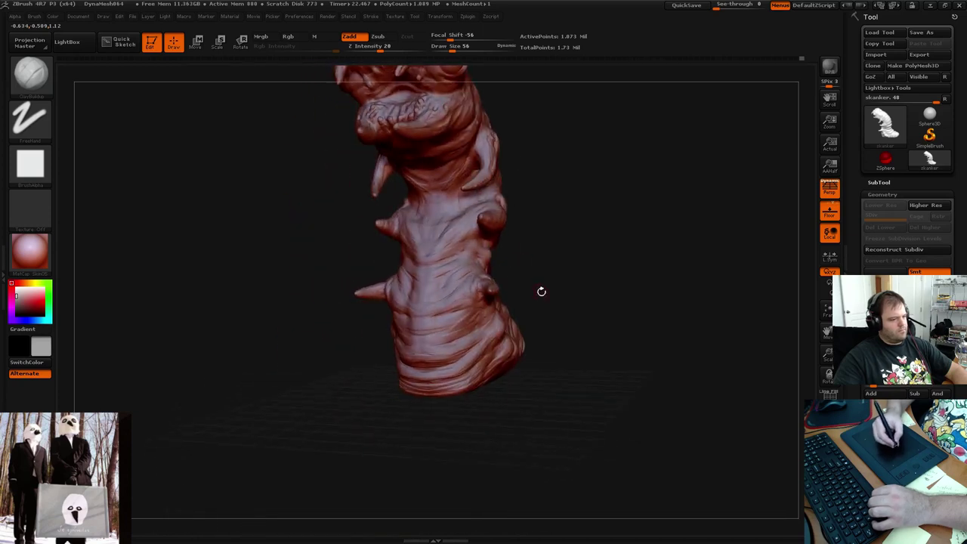
left_click_drag(563, 332, 543, 340)
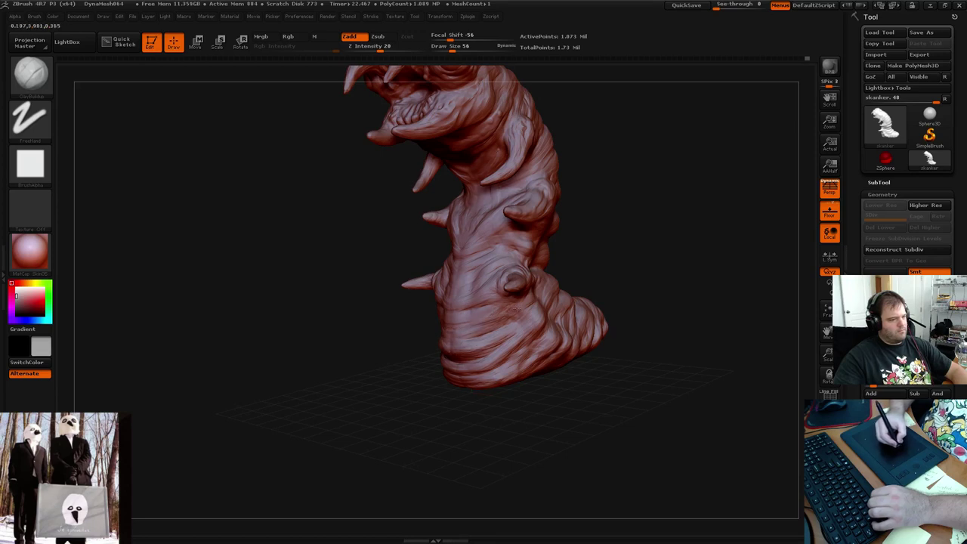
mouse_move(624, 227)
left_mouse_down()
mouse_move(645, 229)
mouse_move(652, 203)
mouse_move(615, 242)
mouse_move(624, 272)
mouse_move(575, 279)
mouse_move(573, 198)
mouse_move(584, 250)
mouse_move(607, 251)
mouse_move(583, 250)
mouse_move(600, 250)
left_mouse_up()
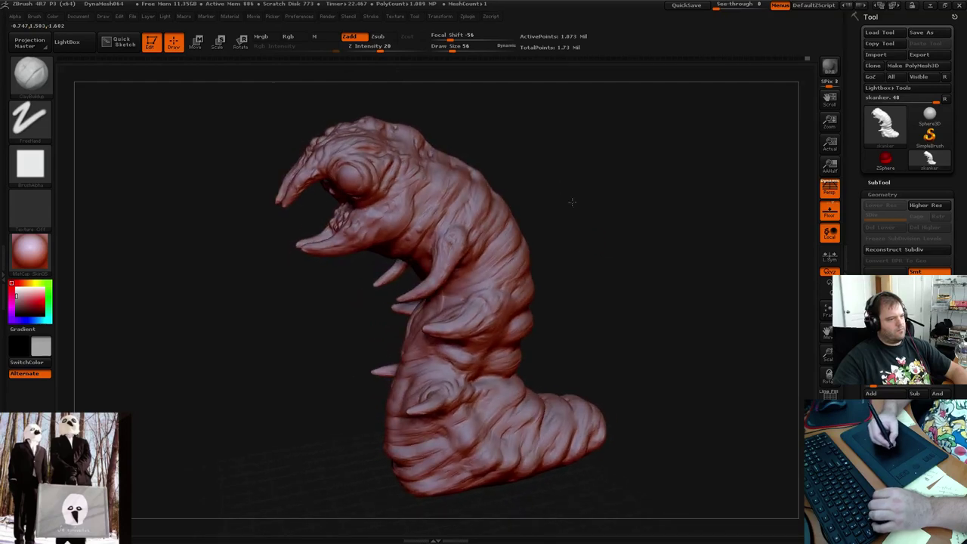
mouse_move(570, 204)
left_mouse_down("alt")
mouse_move(597, 263)
mouse_move(569, 229)
mouse_move(646, 230)
mouse_move(681, 183)
mouse_move(703, 252)
mouse_move(695, 416)
left_mouse_up("alt")
left_click_drag(598, 268, 430, 258)
key("space")
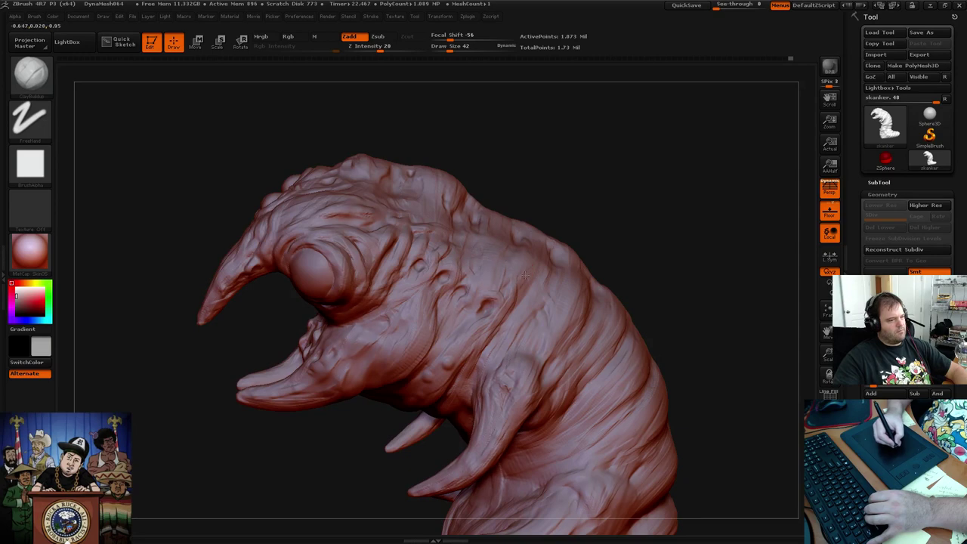
mouse_move(614, 204)
left_mouse_down()
mouse_move(597, 219)
mouse_move(617, 199)
mouse_move(590, 213)
left_mouse_up()
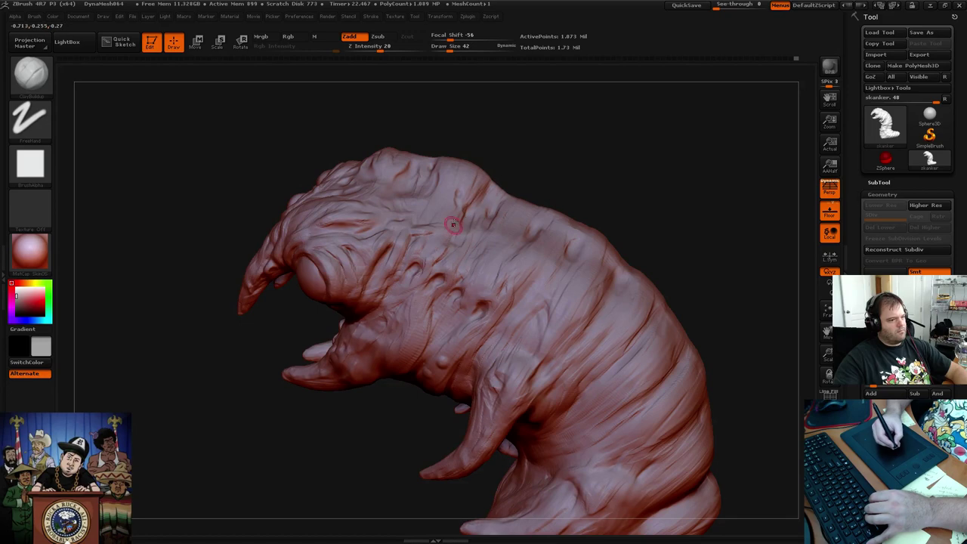
Sculpt raised, pitted bumps on the back of the neck and the upper back folds, softening them with the Smooth brush
mouse_move(543, 151)
left_mouse_down()
mouse_move(554, 189)
mouse_move(552, 262)
mouse_move(461, 299)
left_mouse_up()
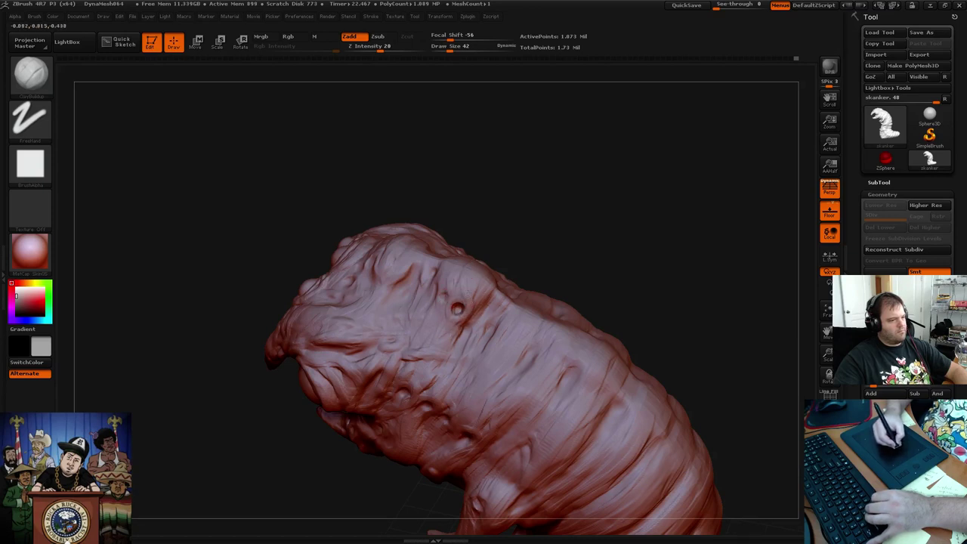
left_click_drag(479, 285, 475, 320)
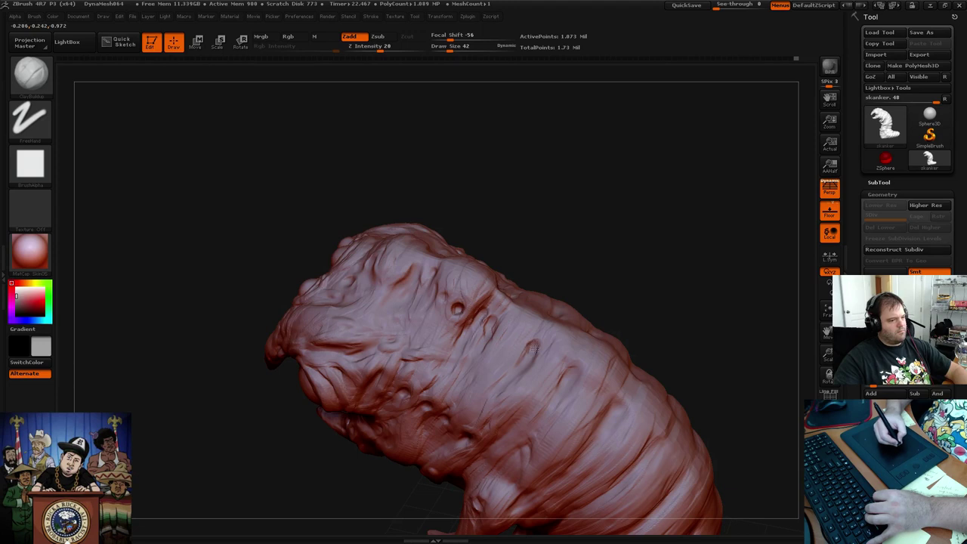
key("shift")
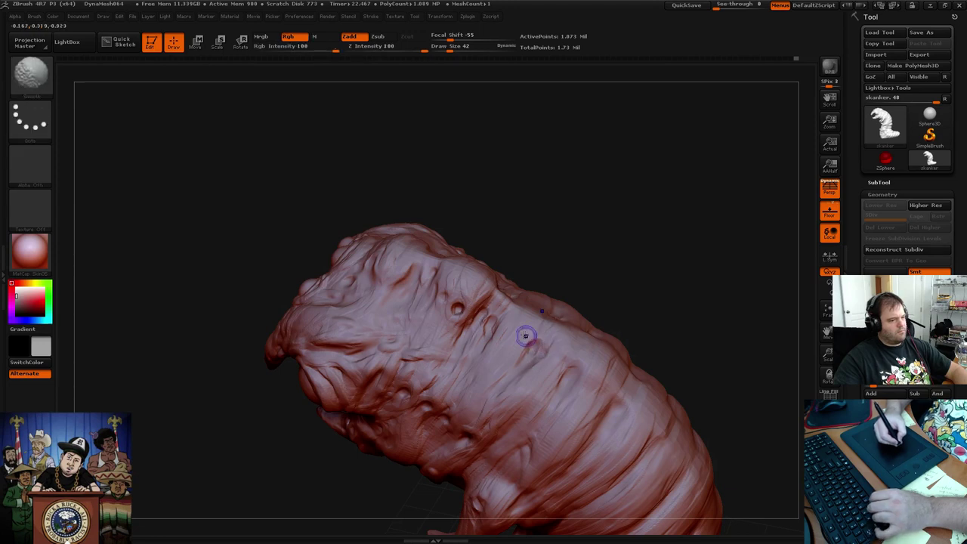
left_click_drag(551, 198, 408, 269)
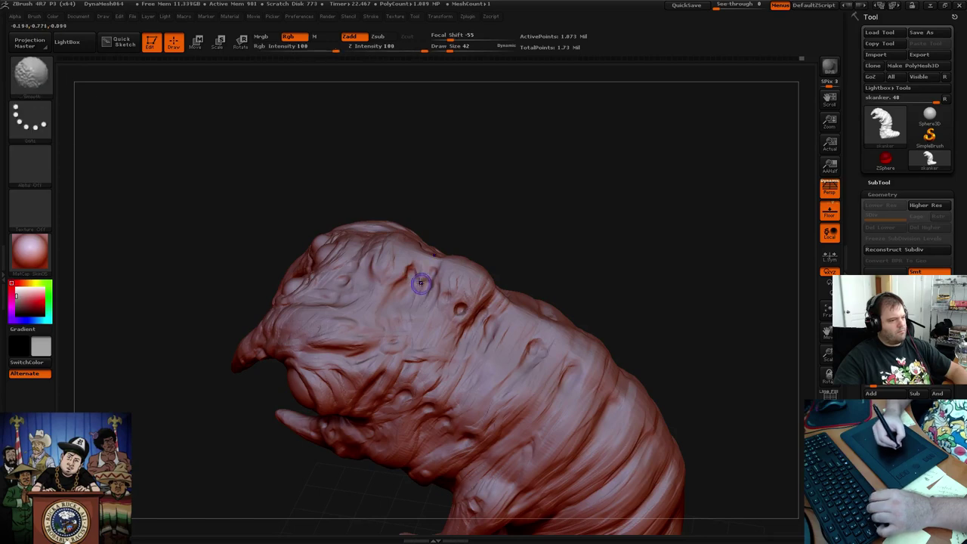
mouse_move(522, 239)
left_mouse_down()
mouse_move(550, 216)
mouse_move(488, 222)
mouse_move(503, 242)
mouse_move(576, 279)
left_mouse_up()
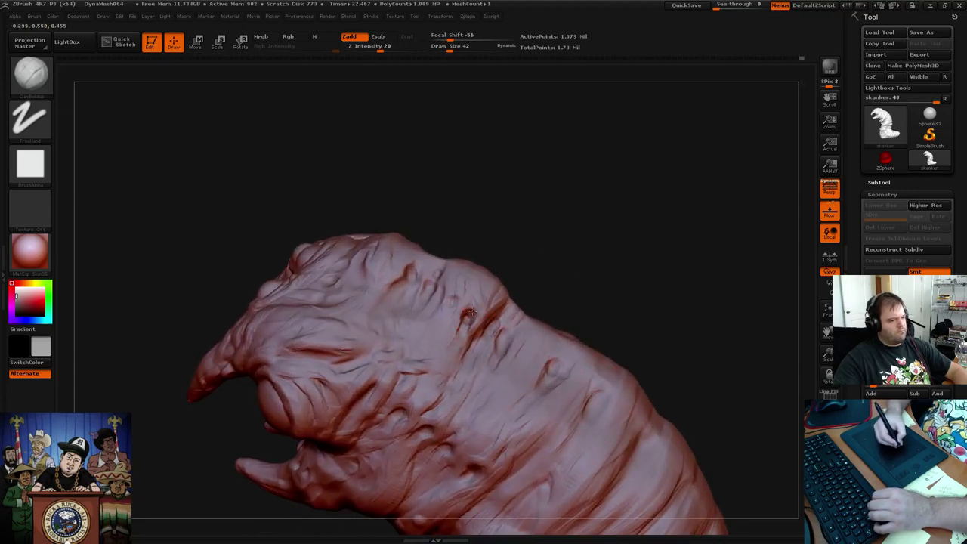
Build up wrinkles around the pitted bump on the neck and add skin folds across the top of the head
mouse_move(471, 312)
left_mouse_down()
mouse_move(481, 304)
mouse_move(464, 331)
left_mouse_up()
key("2")
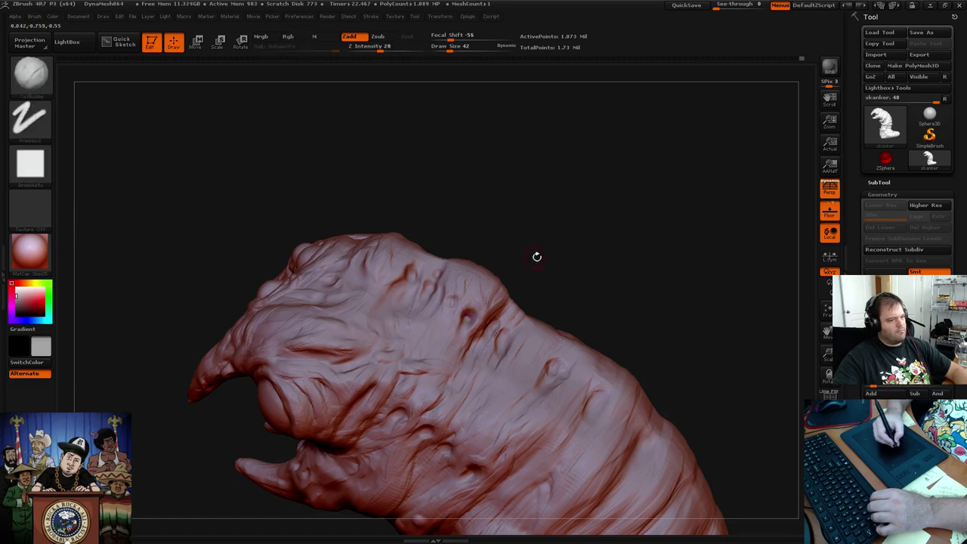
left_click_drag(535, 255, 469, 265)
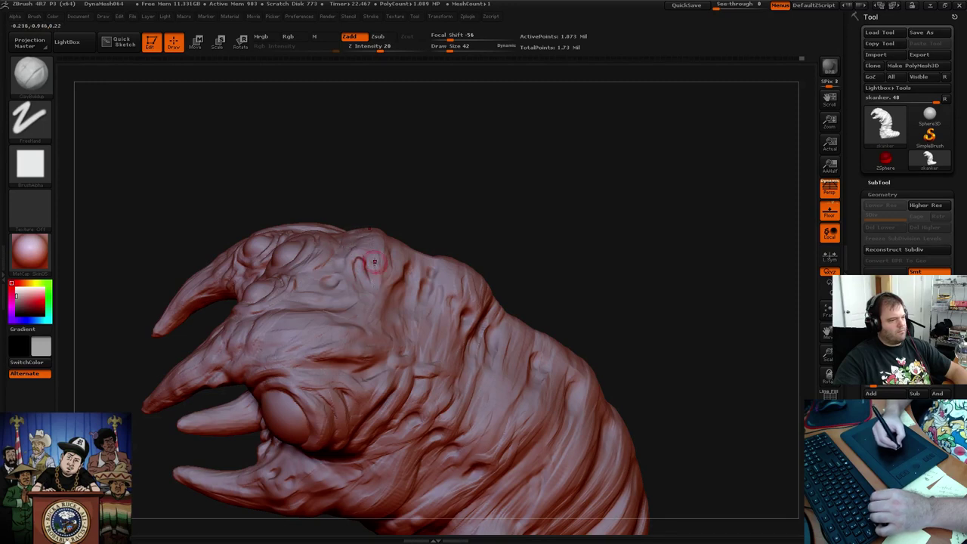
mouse_move(361, 261)
left_mouse_down()
mouse_move(548, 222)
mouse_move(476, 197)
mouse_move(492, 228)
mouse_move(548, 234)
mouse_move(536, 205)
mouse_move(551, 242)
mouse_move(529, 219)
mouse_move(560, 205)
mouse_move(391, 281)
mouse_move(484, 275)
mouse_move(364, 310)
left_mouse_up()
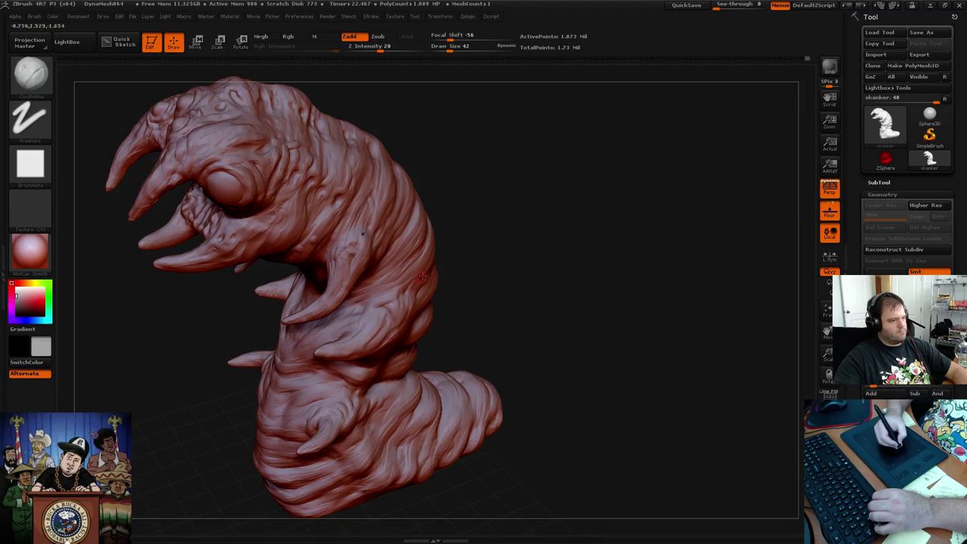
Sculpt creases across the upper side of the tail's skin folds and smooth the harsh strokes
left_click_drag(421, 276, 406, 332)
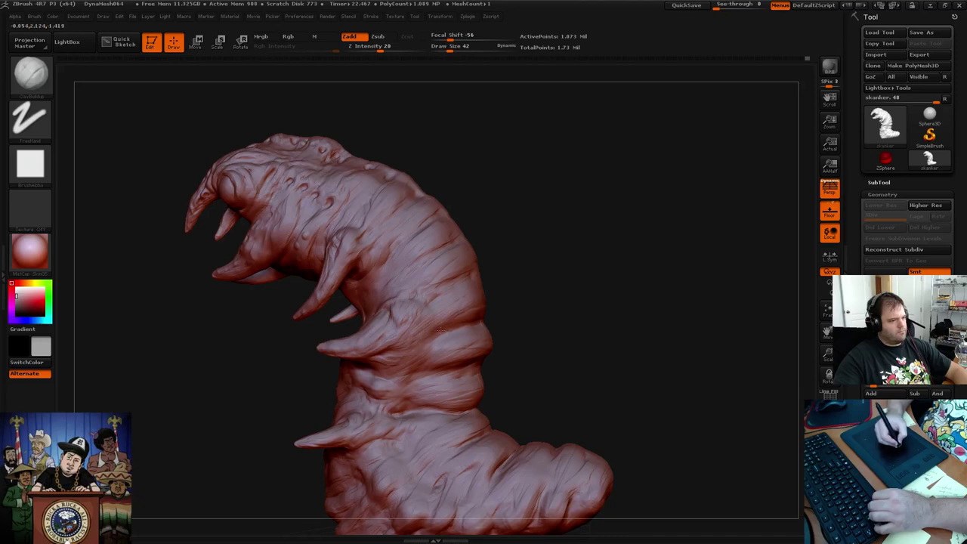
left_click_drag(432, 344, 429, 293)
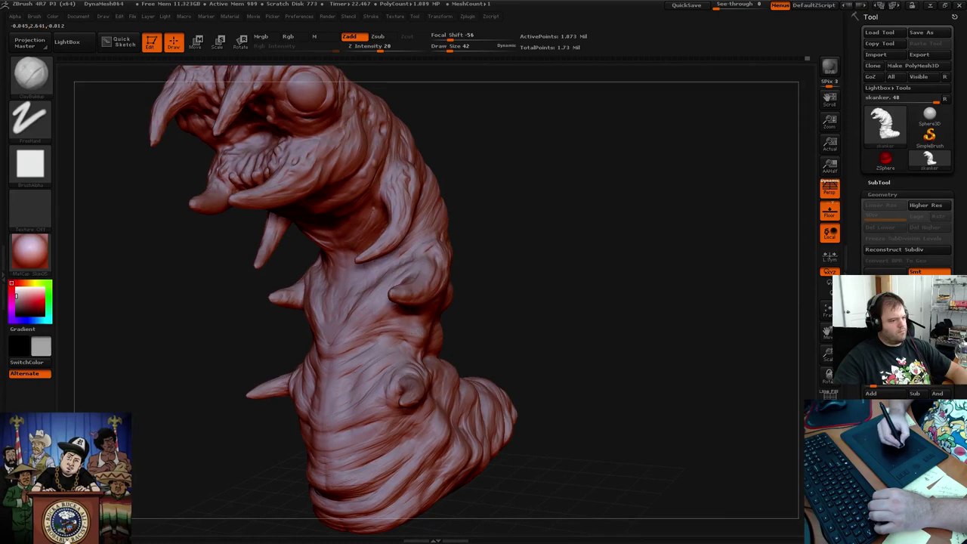
left_click_drag(435, 335, 400, 348)
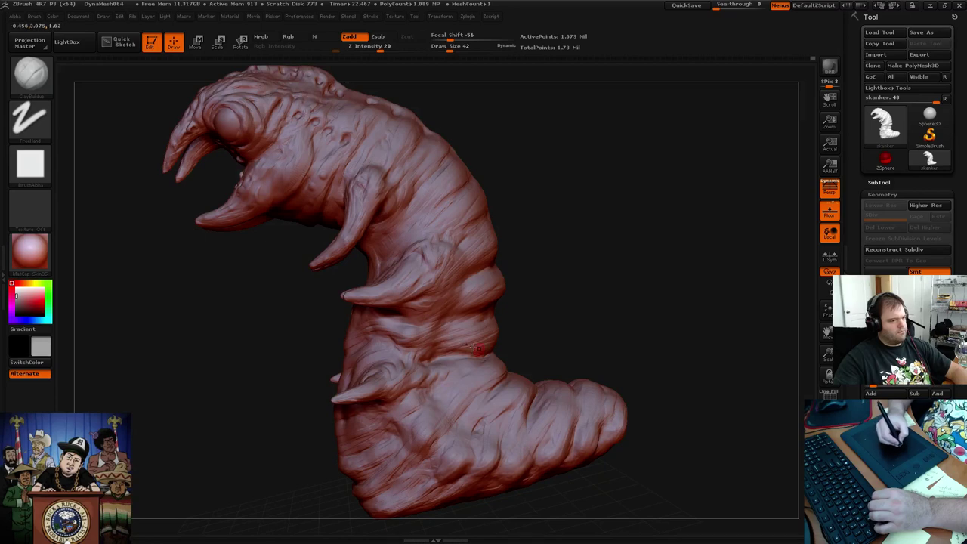
left_click_drag(536, 296, 576, 272)
mouse_move(563, 312)
left_mouse_down("alt")
mouse_move(581, 207)
mouse_move(587, 244)
left_mouse_up("alt")
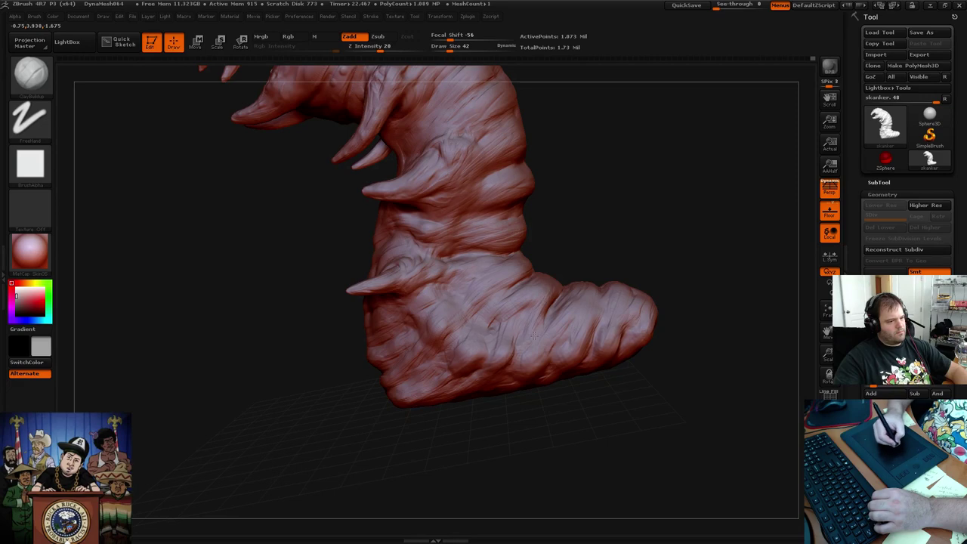
mouse_move(545, 241)
left_mouse_down()
mouse_move(600, 244)
mouse_move(626, 212)
mouse_move(581, 232)
mouse_move(598, 235)
mouse_move(531, 298)
left_mouse_up()
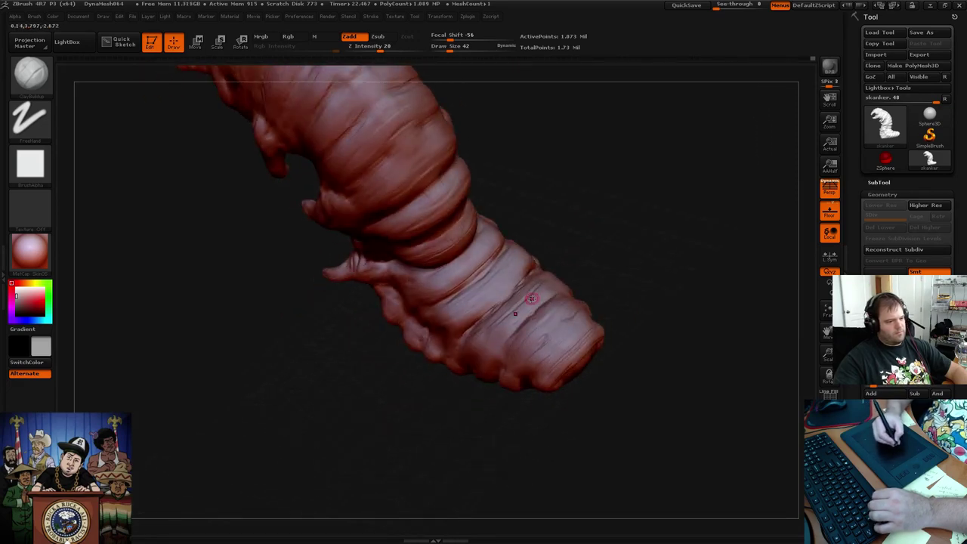
left_click_drag(585, 280, 604, 235)
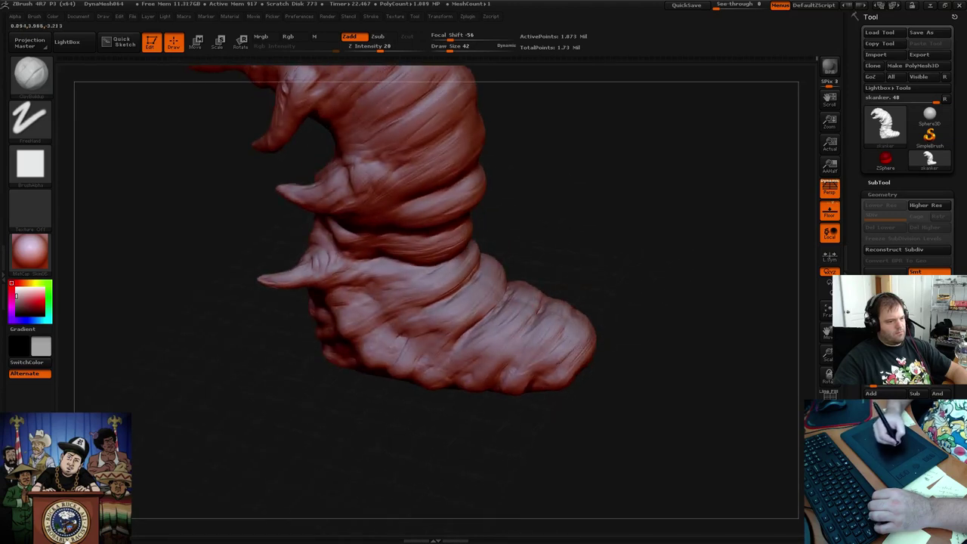
mouse_move(617, 281)
left_mouse_down()
mouse_move(586, 293)
mouse_move(601, 313)
mouse_move(579, 315)
left_mouse_up()
key("shift")
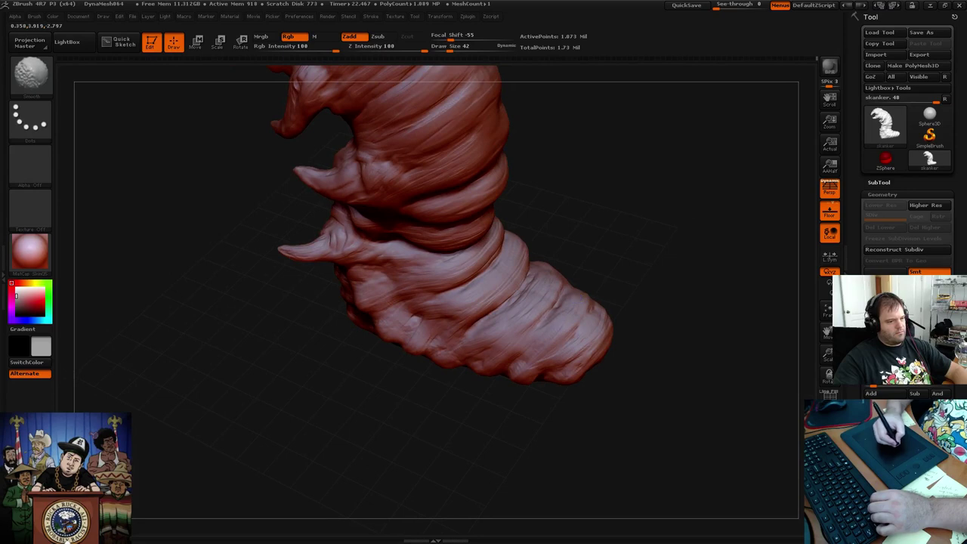
key("shift")
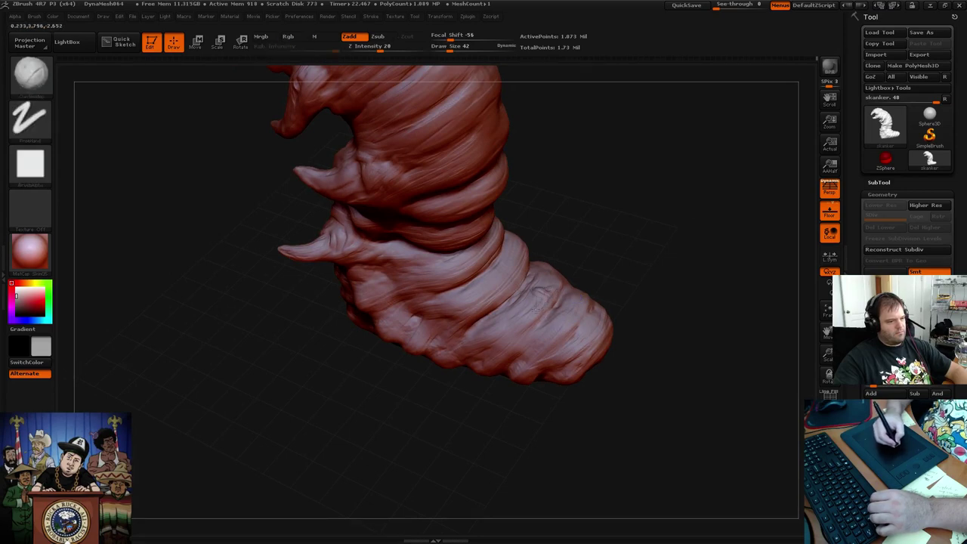
key("shift")
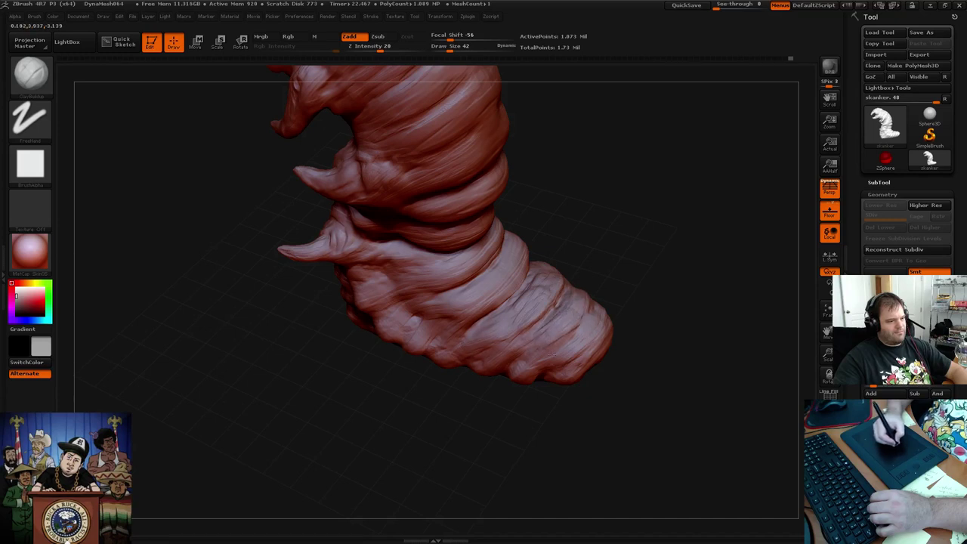
Add fine wrinkles to the large folds where the body bends into the tail, smoothing the creases between them
mouse_move(637, 262)
left_mouse_down()
mouse_move(641, 242)
mouse_move(637, 252)
mouse_move(665, 260)
mouse_move(631, 236)
mouse_move(662, 286)
left_mouse_up()
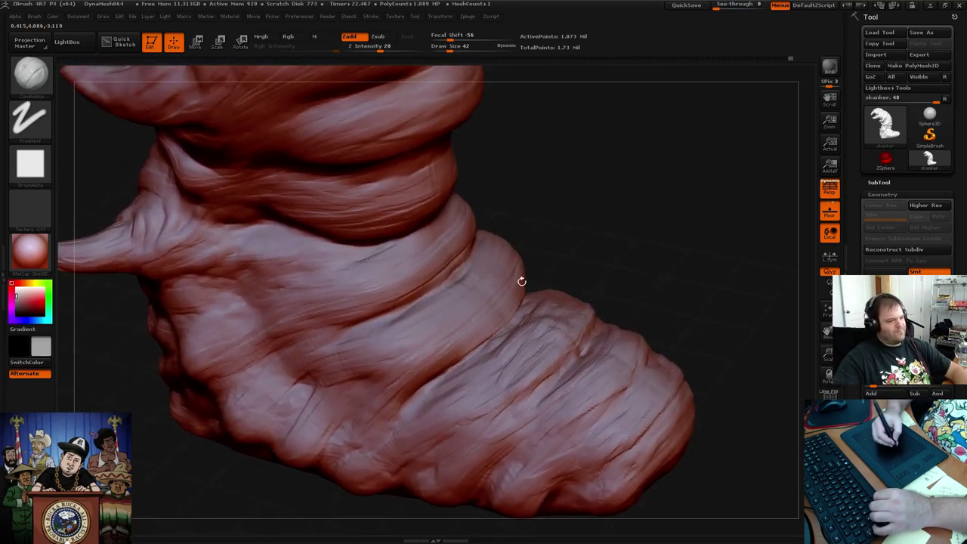
key("shift+r")
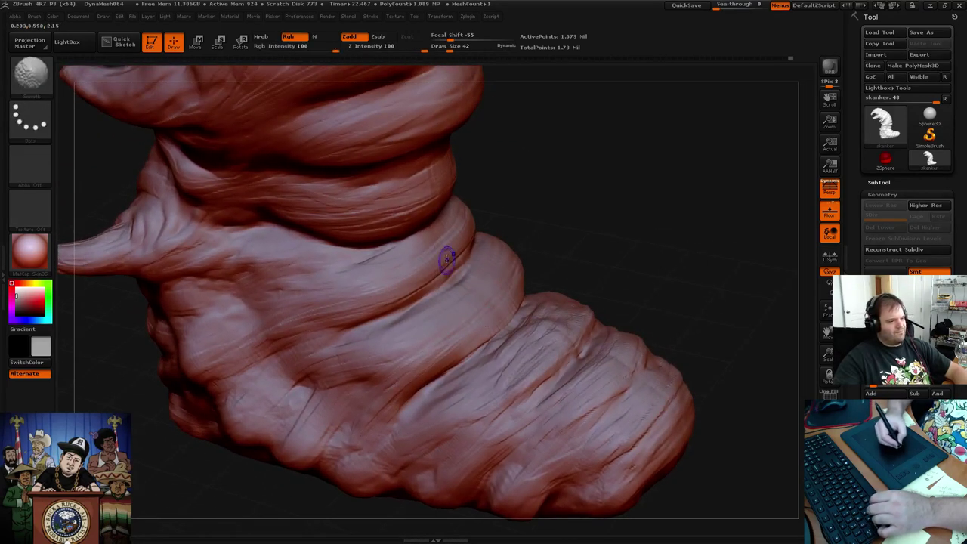
key("shift")
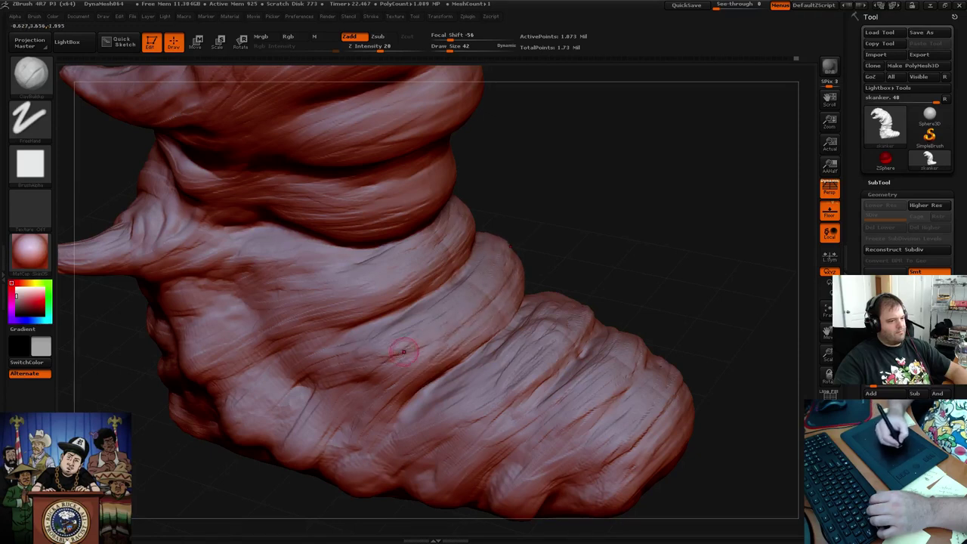
key("shift")
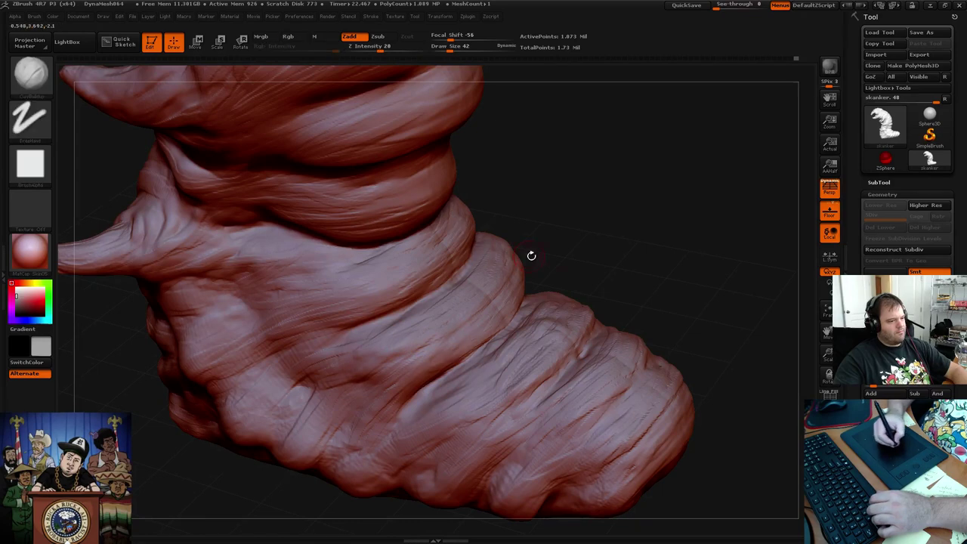
mouse_move(531, 254)
left_mouse_down()
mouse_move(585, 237)
mouse_move(541, 247)
left_mouse_up()
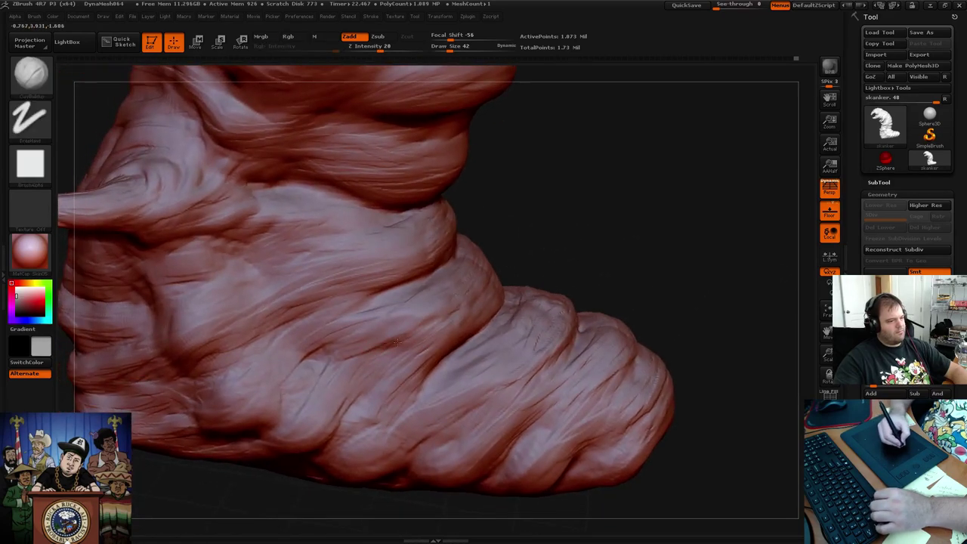
key("shift")
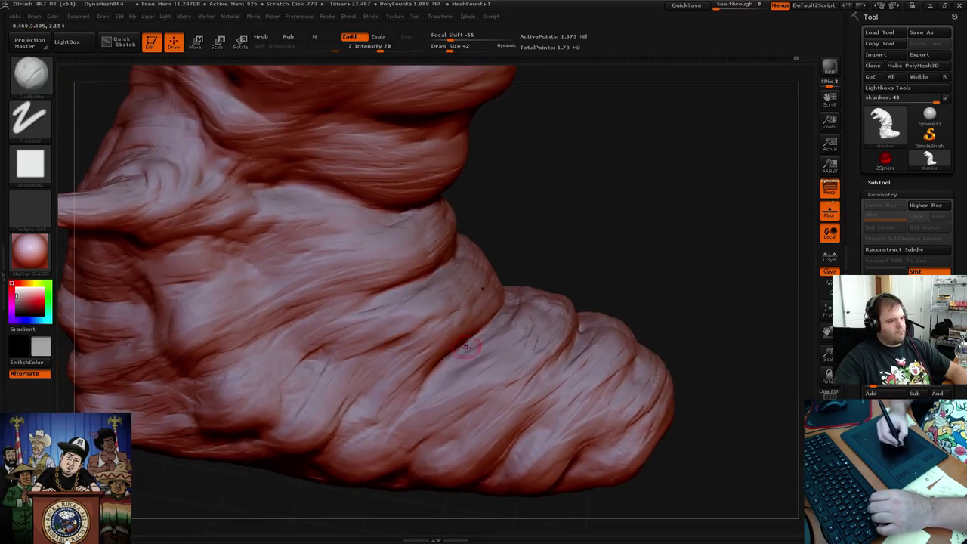
Sculpt deeper creases between the tail folds and fine skin strands along the fold at the base of the body
left_click_drag(474, 327, 464, 401)
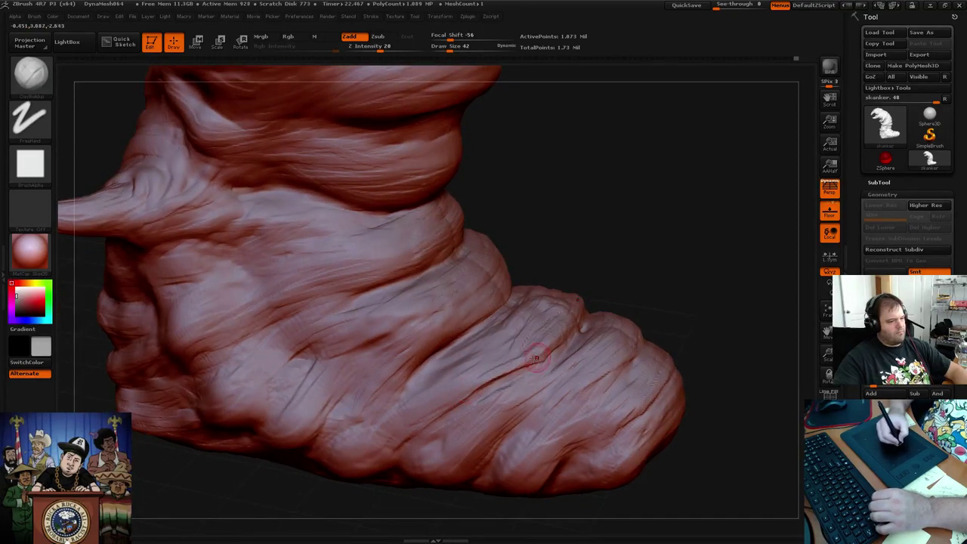
mouse_move(500, 409)
left_mouse_down()
mouse_move(529, 384)
mouse_move(531, 350)
left_mouse_up()
mouse_move(582, 257)
left_mouse_down()
mouse_move(557, 258)
mouse_move(572, 237)
mouse_move(388, 288)
left_mouse_up()
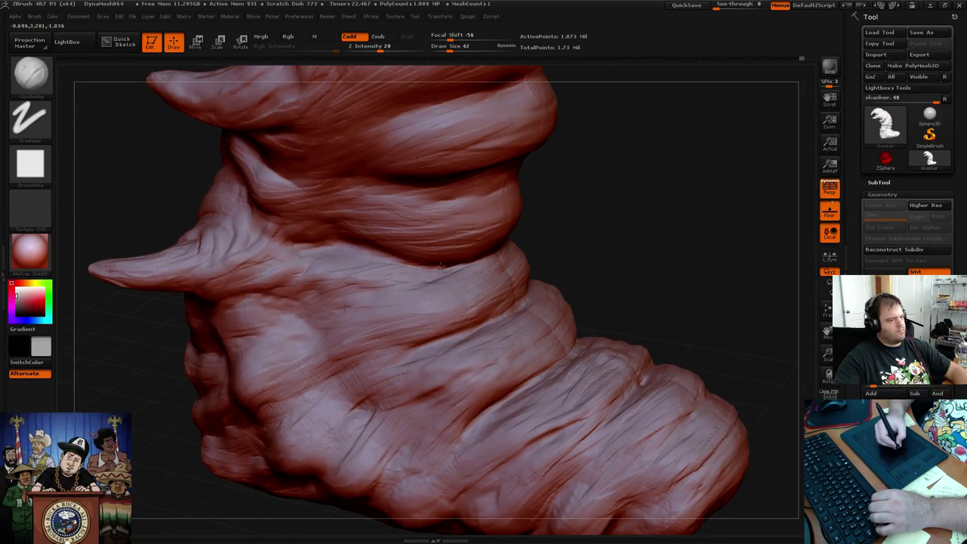
left_click_drag(492, 296, 412, 325)
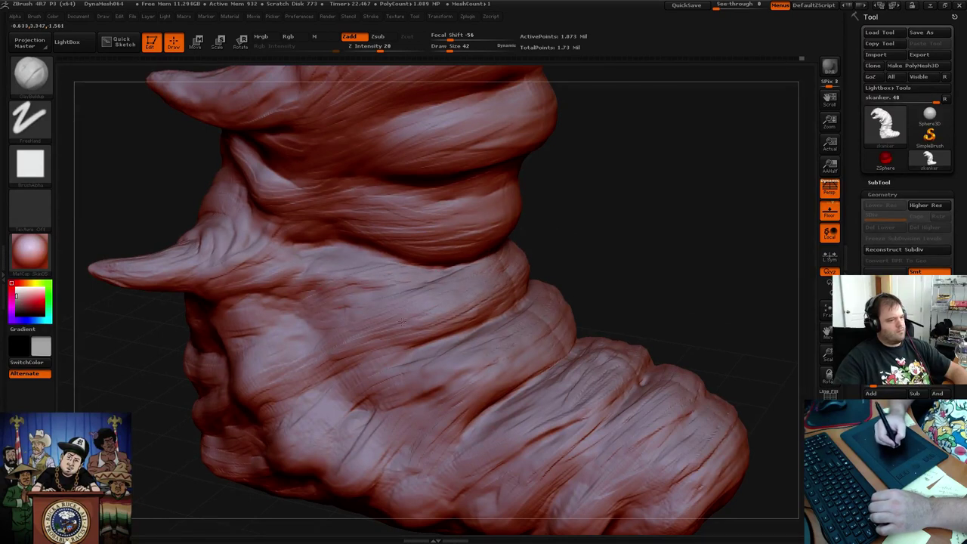
mouse_move(352, 347)
left_mouse_down()
mouse_move(462, 320)
mouse_move(370, 348)
left_mouse_up()
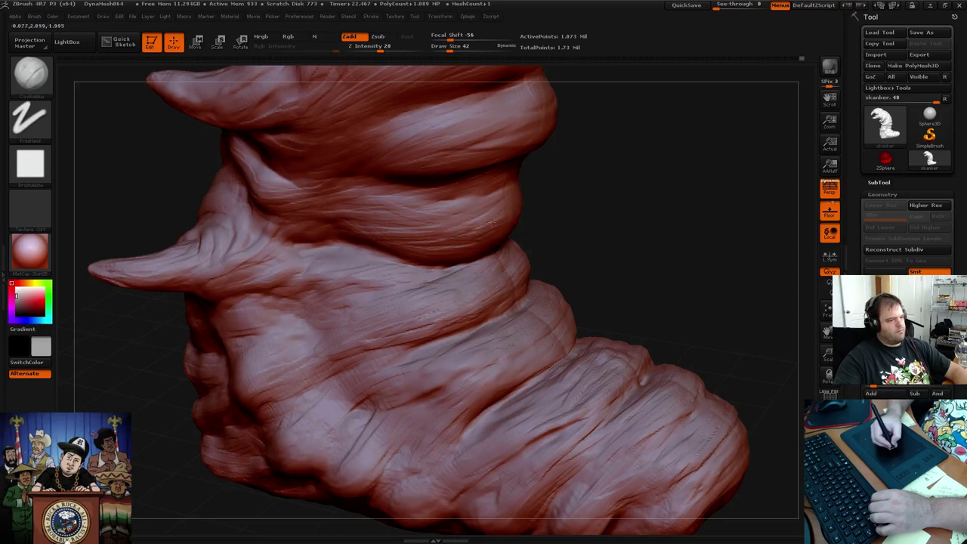
Sculpt fine wrinkles across the thick skin roll on the middle of the back
mouse_move(655, 207)
left_mouse_down()
mouse_move(622, 200)
mouse_move(639, 173)
mouse_move(628, 350)
mouse_move(574, 317)
left_mouse_up()
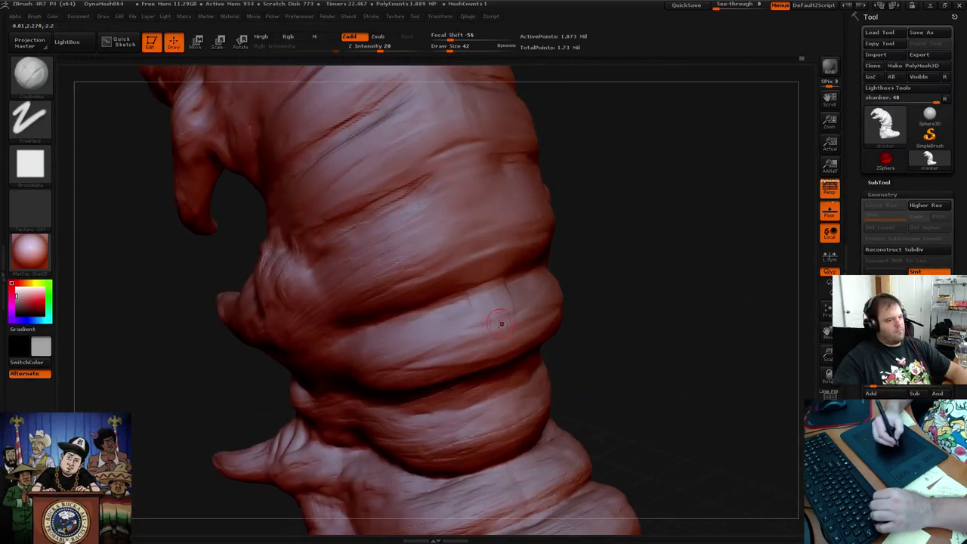
mouse_move(430, 325)
left_mouse_down()
mouse_move(504, 300)
mouse_move(449, 347)
left_mouse_up()
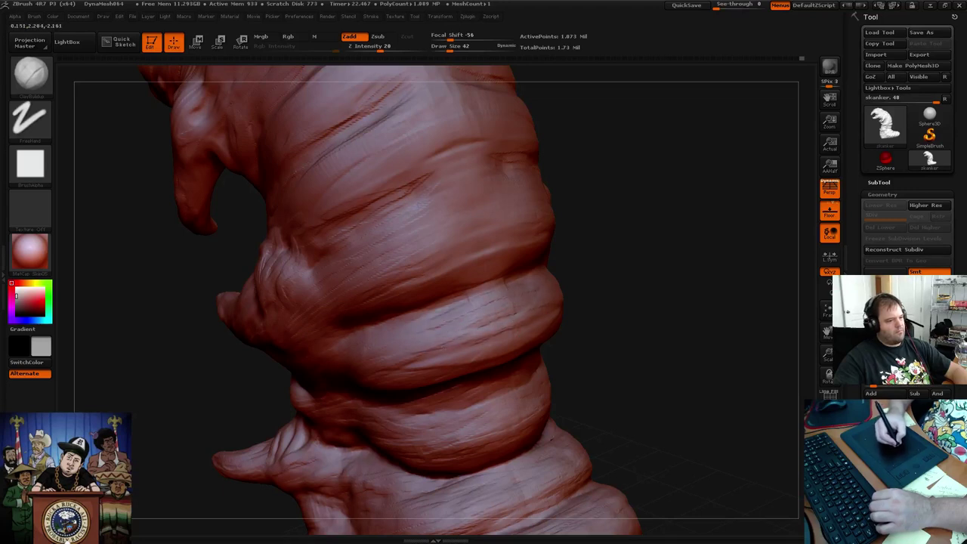
mouse_move(528, 325)
left_mouse_down()
mouse_move(423, 358)
mouse_move(466, 362)
mouse_move(446, 369)
mouse_move(477, 356)
left_mouse_up()
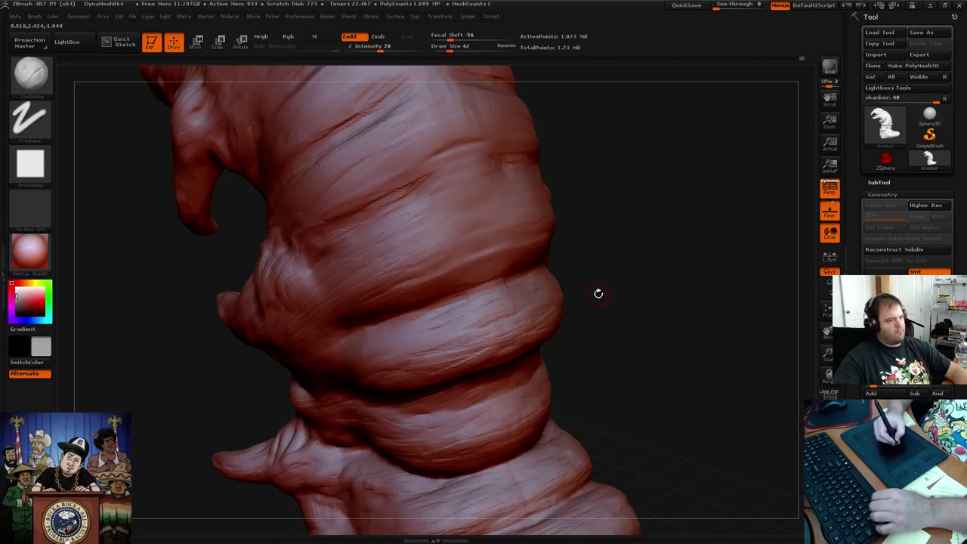
Sculpt fine diagonal wrinkles across the large skin roll on the back, just above the previously wrinkled middle roll
mouse_move(454, 234)
left_mouse_down()
mouse_move(511, 240)
mouse_move(414, 281)
left_mouse_up()
left_click_drag(504, 257, 427, 284)
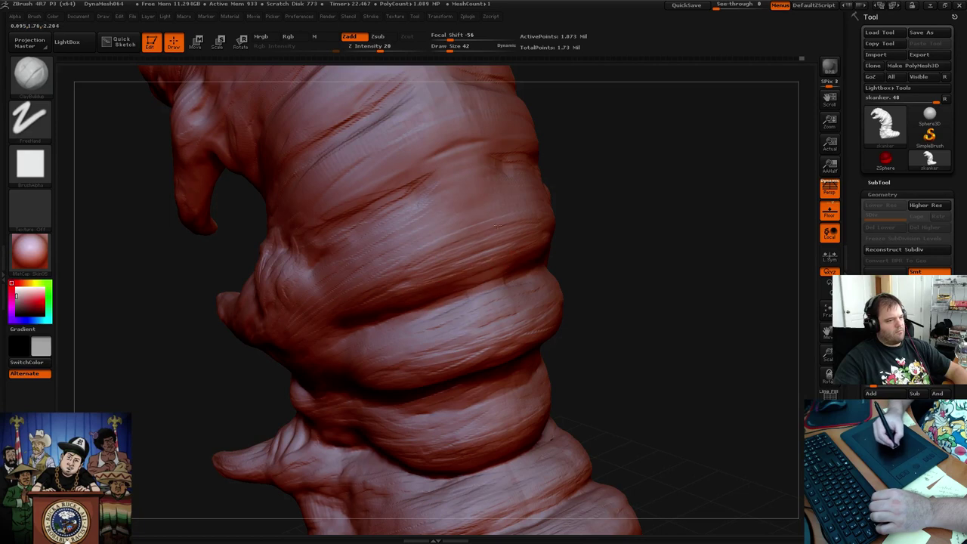
left_click_drag(488, 195, 423, 241)
left_click_drag(500, 218, 406, 266)
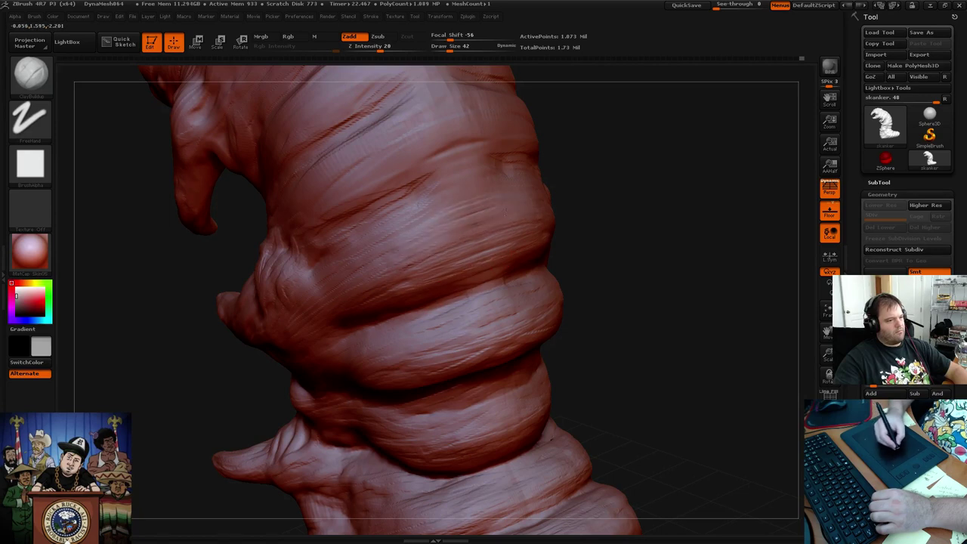
key("shift")
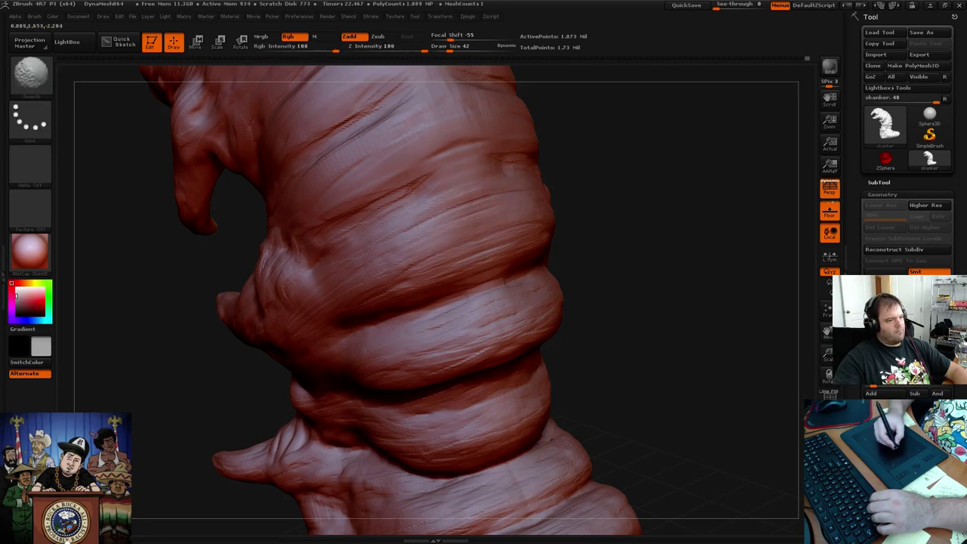
mouse_move(594, 179)
left_mouse_down()
mouse_move(461, 174)
mouse_move(429, 189)
mouse_move(433, 182)
left_mouse_up()
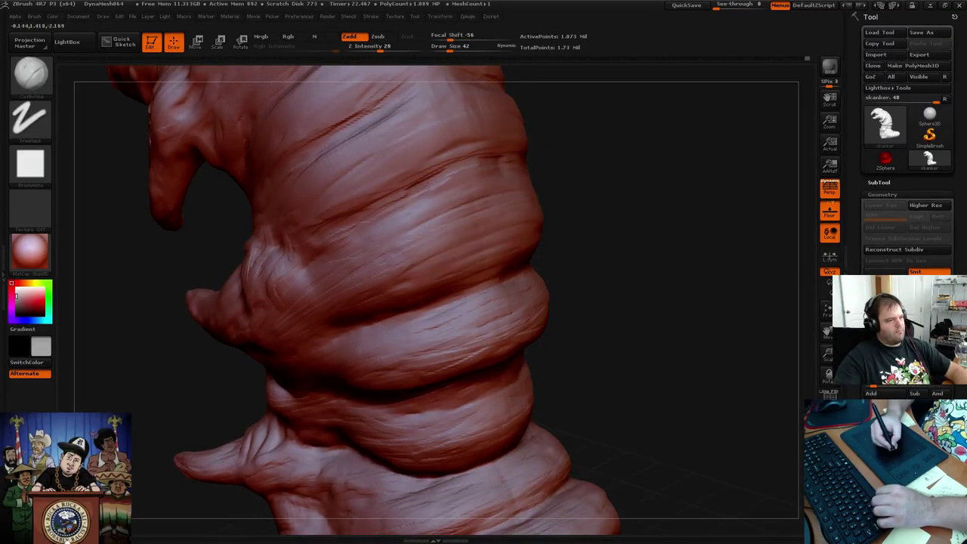
Sculpt small skin strands along the crease above the large back roll and deepen the end of the groove higher up
left_click_drag(419, 190, 377, 214)
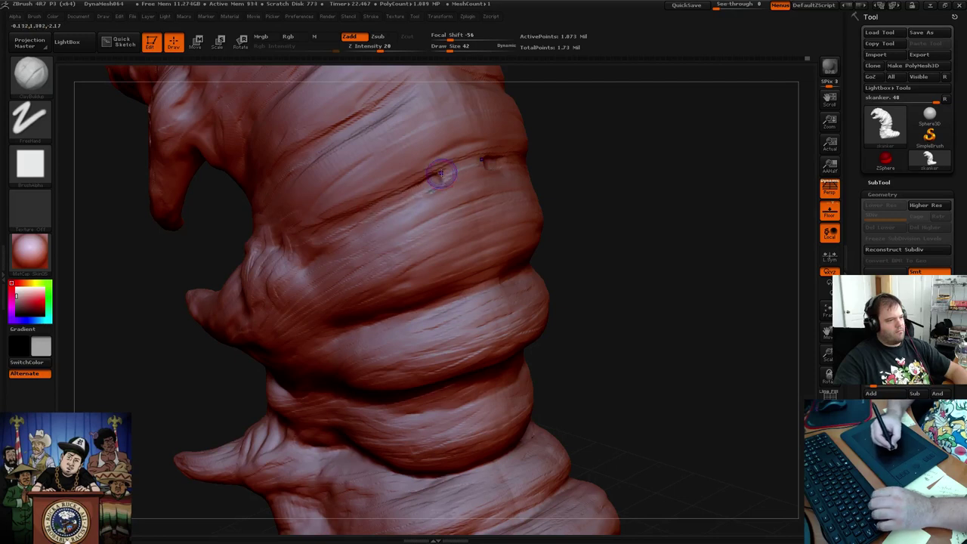
left_click_drag(442, 177, 433, 185, "shift")
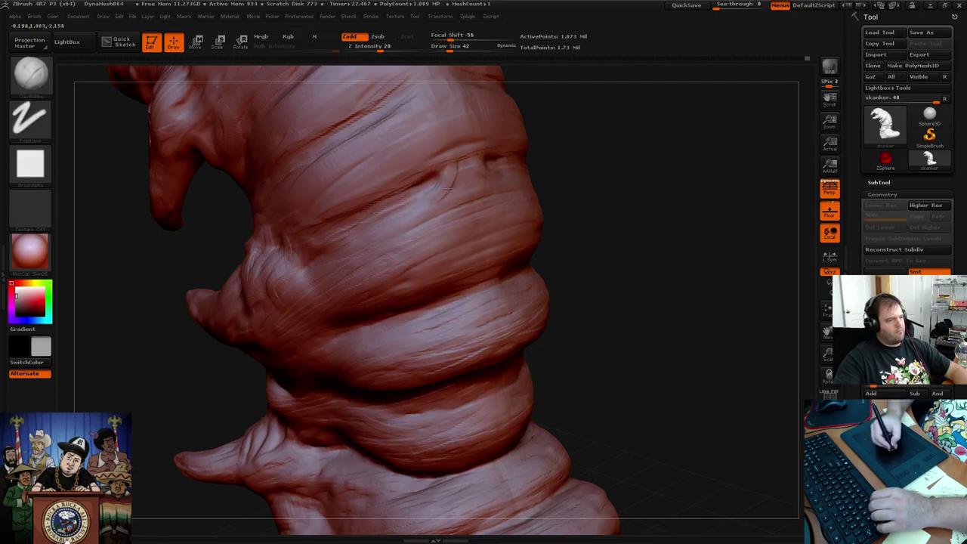
mouse_move(583, 194)
left_mouse_down()
mouse_move(578, 157)
mouse_move(614, 280)
mouse_move(518, 269)
left_mouse_up()
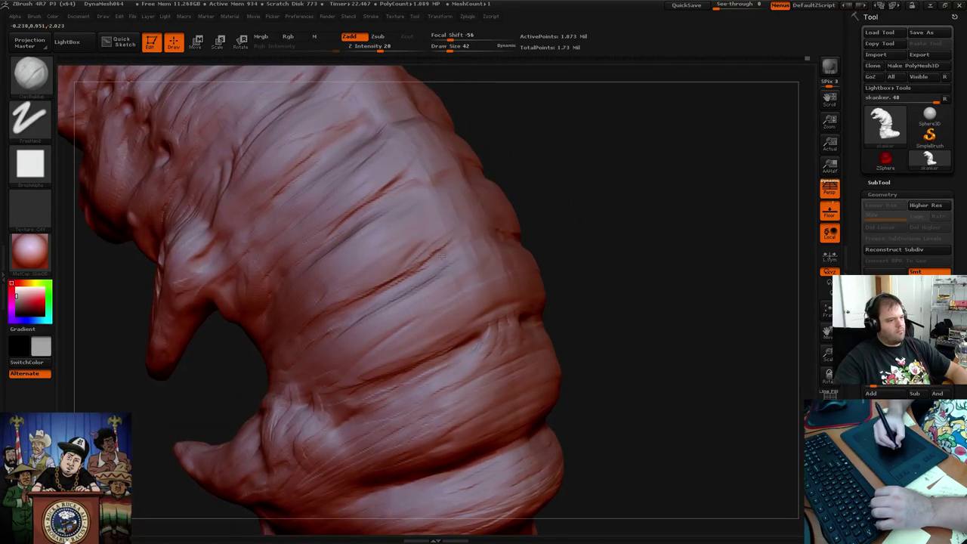
left_click_drag(444, 253, 389, 284)
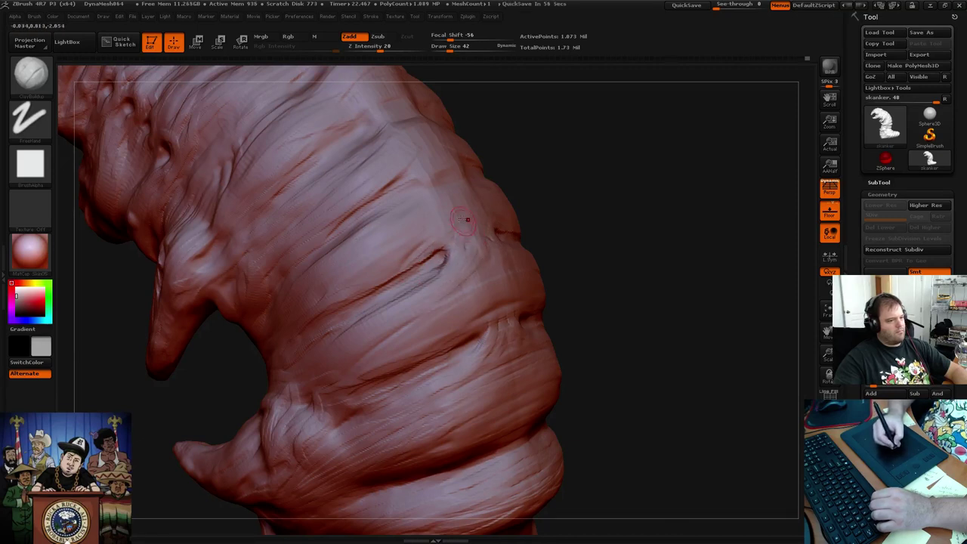
Smooth the inner eyelid rim around the large side eye on the head
mouse_move(594, 192)
left_mouse_down()
mouse_move(549, 173)
mouse_move(540, 151)
left_mouse_up()
mouse_move(542, 219)
left_mouse_down()
mouse_move(549, 211)
mouse_move(537, 207)
mouse_move(513, 231)
mouse_move(533, 230)
mouse_move(511, 227)
mouse_move(558, 257)
left_mouse_up()
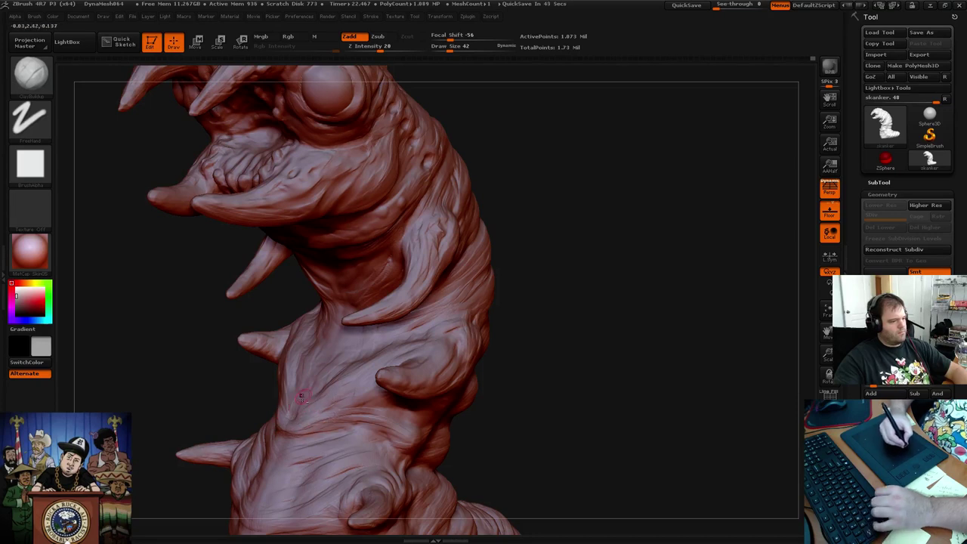
key("shift")
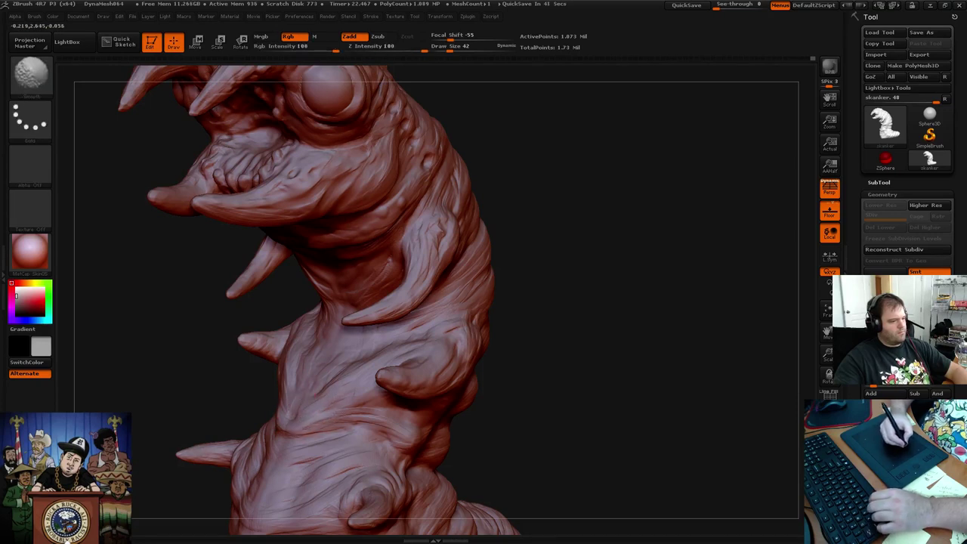
mouse_move(512, 335)
left_mouse_down()
mouse_move(526, 330)
mouse_move(520, 309)
mouse_move(533, 290)
mouse_move(501, 290)
left_mouse_up()
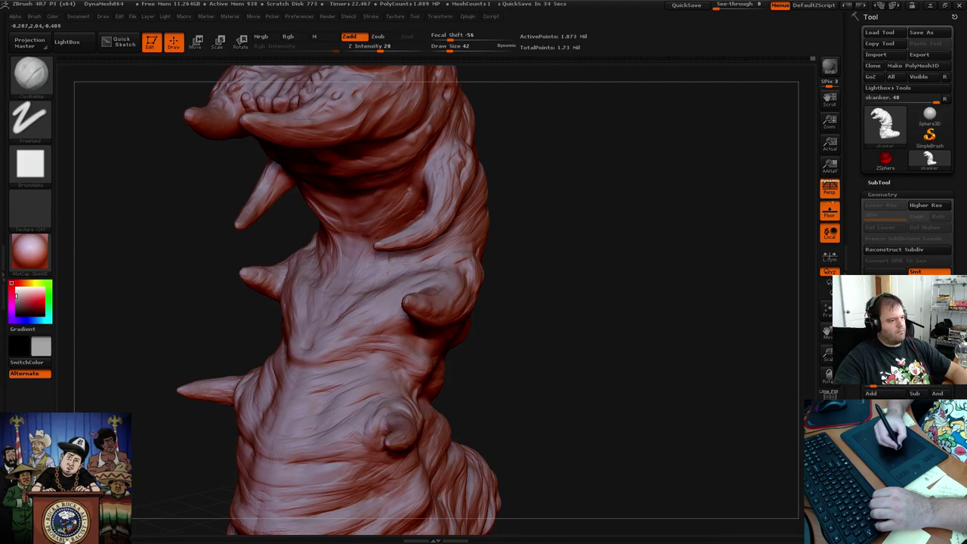
mouse_move(581, 249)
left_mouse_down()
mouse_move(567, 237)
mouse_move(568, 257)
mouse_move(521, 199)
mouse_move(566, 224)
mouse_move(529, 226)
mouse_move(557, 218)
mouse_move(492, 189)
mouse_move(481, 169)
mouse_move(535, 202)
mouse_move(597, 302)
mouse_move(594, 280)
mouse_move(536, 243)
mouse_move(535, 203)
mouse_move(486, 198)
mouse_move(395, 239)
left_mouse_up()
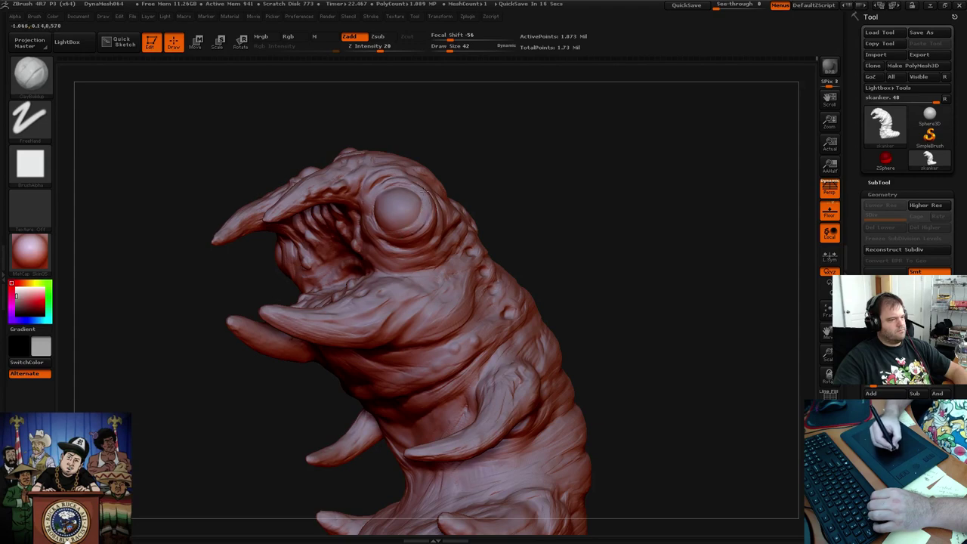
mouse_move(518, 195)
left_mouse_down()
mouse_move(498, 198)
mouse_move(534, 176)
mouse_move(485, 185)
mouse_move(488, 168)
left_mouse_up()
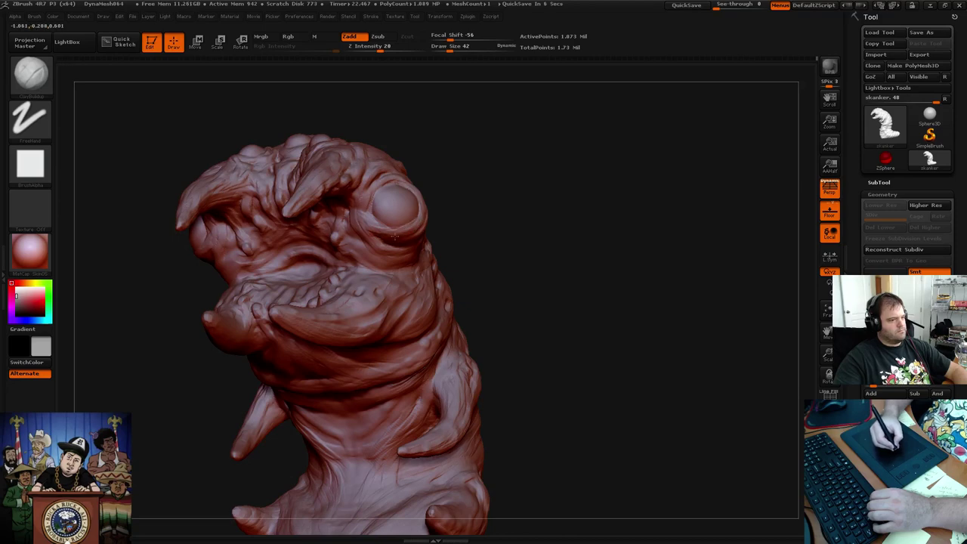
mouse_move(476, 177)
left_mouse_down()
mouse_move(483, 171)
mouse_move(459, 185)
mouse_move(495, 177)
mouse_move(491, 160)
mouse_move(512, 167)
mouse_move(427, 168)
left_mouse_up()
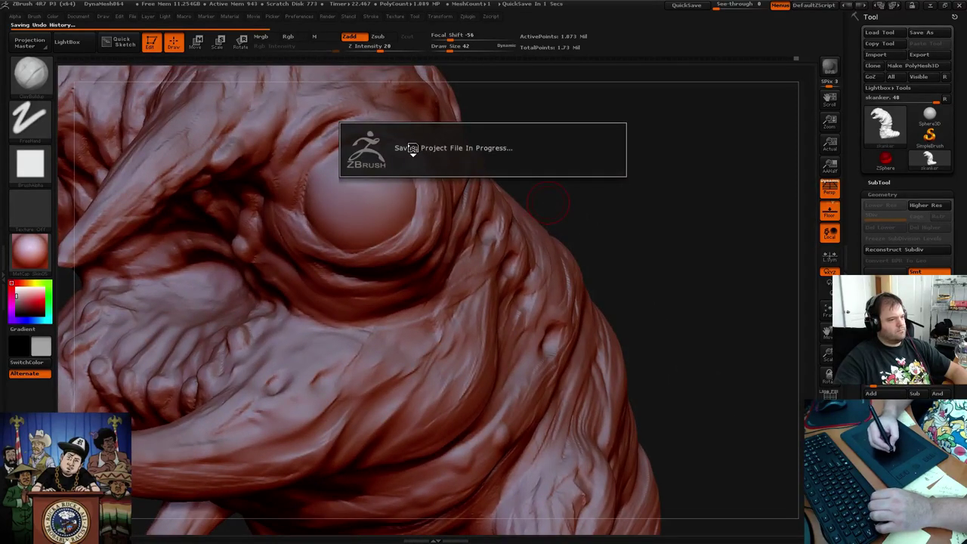
key("shift")
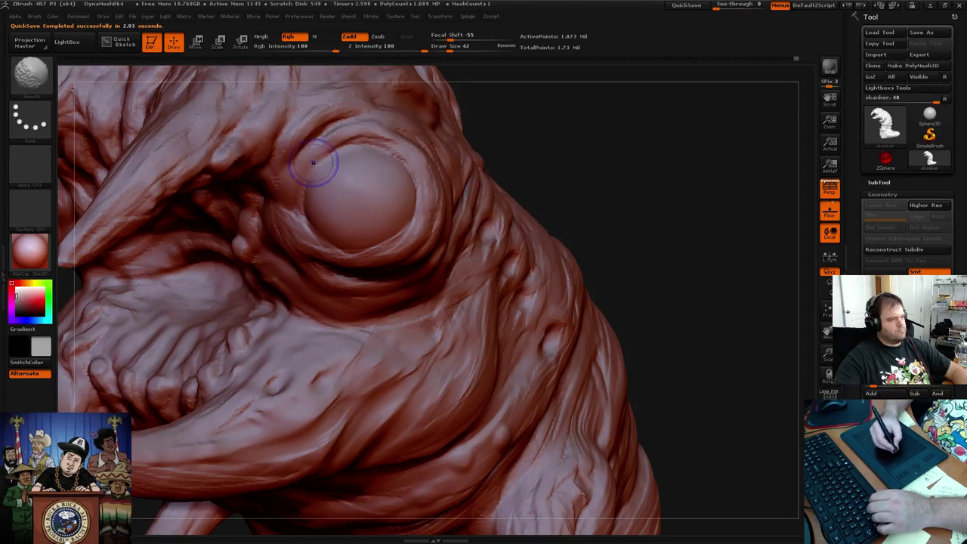
mouse_move(327, 246)
left_mouse_down("shift")
mouse_move(382, 245)
mouse_move(405, 151)
left_mouse_up("shift")
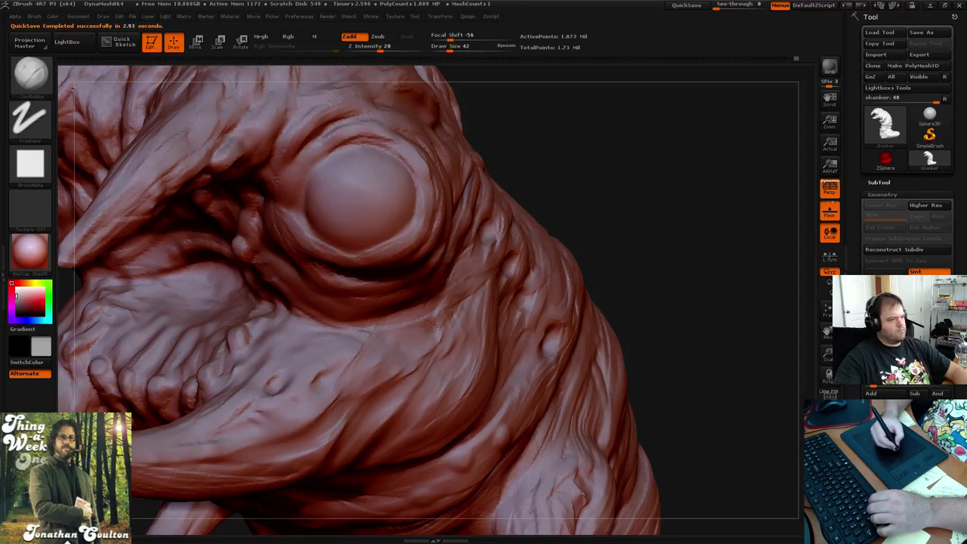
Refine and smooth the skin fold beneath the large side eye where it meets the cheek
mouse_move(538, 167)
left_mouse_down()
mouse_move(554, 158)
mouse_move(528, 159)
left_mouse_up()
mouse_move(318, 336)
left_mouse_down()
mouse_move(362, 345)
mouse_move(418, 319)
left_mouse_up()
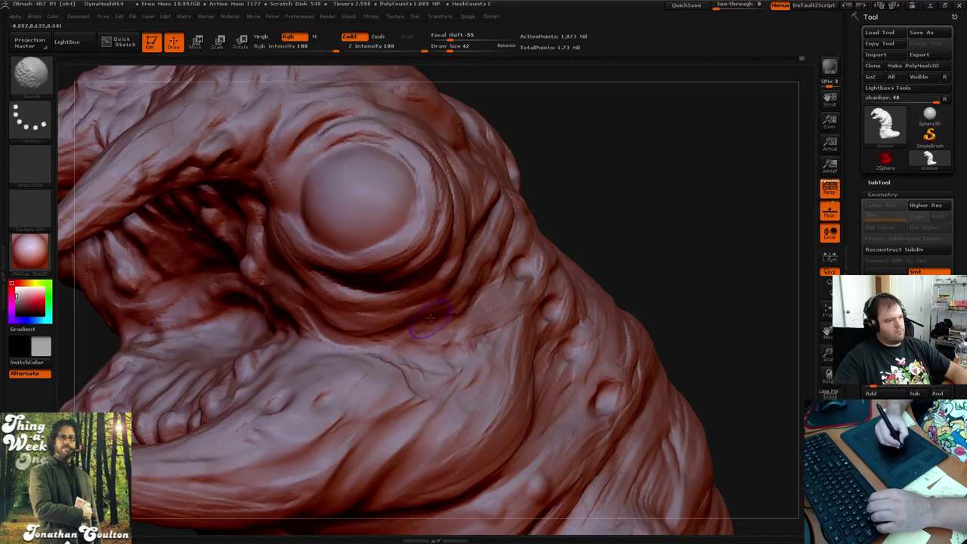
left_click_drag(603, 187, 631, 188)
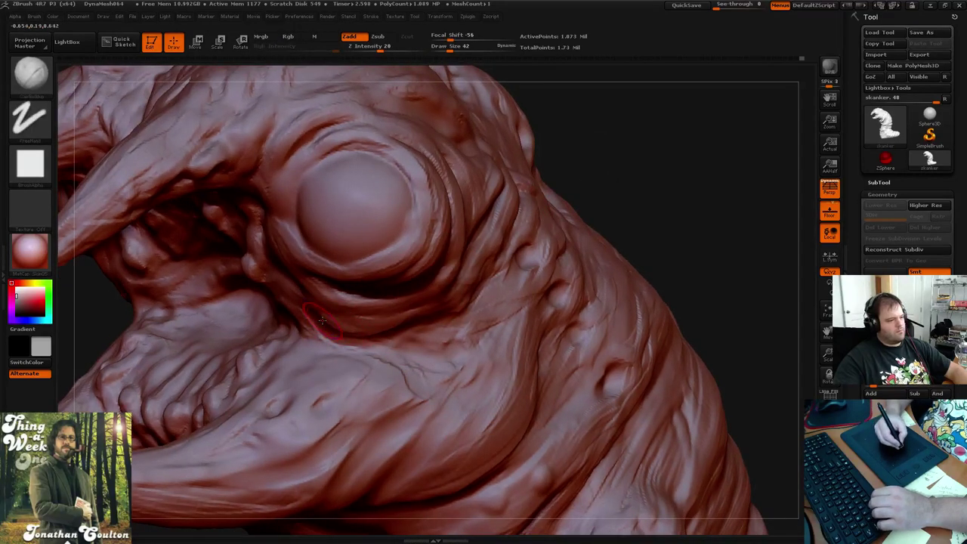
left_click_drag(330, 339, 358, 350, "shift")
Save the whole creature as the tool file skanker.ZTL, replacing the existing file
left_click_drag(615, 211, 628, 181)
mouse_move(582, 157)
left_mouse_down("alt")
mouse_move(594, 166)
mouse_move(448, 107)
left_mouse_up("alt")
left_click_drag(527, 209, 539, 113, "alt")
left_click_drag(549, 151, 539, 94, "alt")
mouse_move(517, 157)
left_mouse_down()
mouse_move(525, 147)
mouse_move(518, 168)
mouse_move(512, 164)
mouse_move(538, 146)
mouse_move(574, 207)
mouse_move(626, 201)
mouse_move(575, 164)
mouse_move(598, 181)
mouse_move(605, 208)
mouse_move(597, 198)
mouse_move(617, 190)
mouse_move(621, 210)
mouse_move(605, 189)
mouse_move(616, 163)
mouse_move(623, 179)
mouse_move(552, 168)
mouse_move(569, 197)
mouse_move(561, 170)
left_mouse_up()
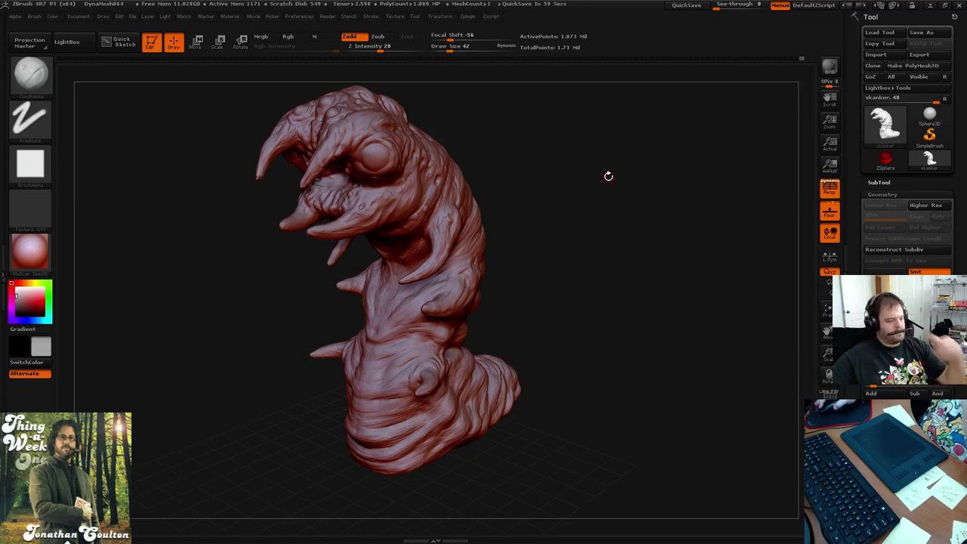
left_click(920, 33)
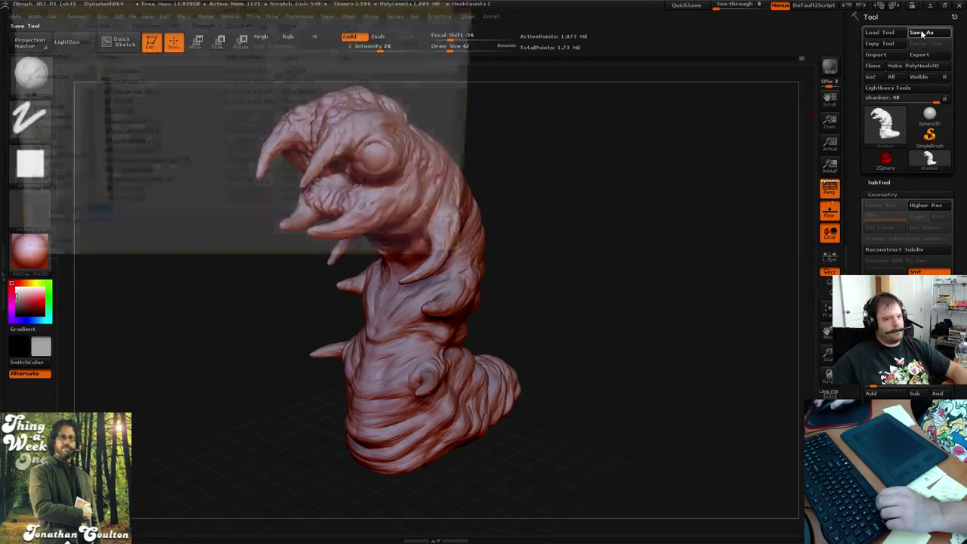
left_click(398, 254)
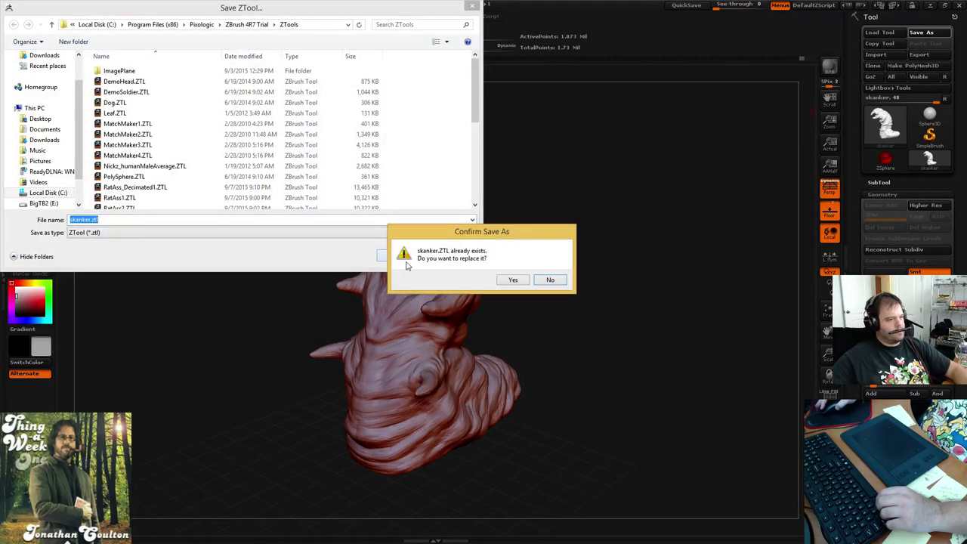
left_click(511, 280)
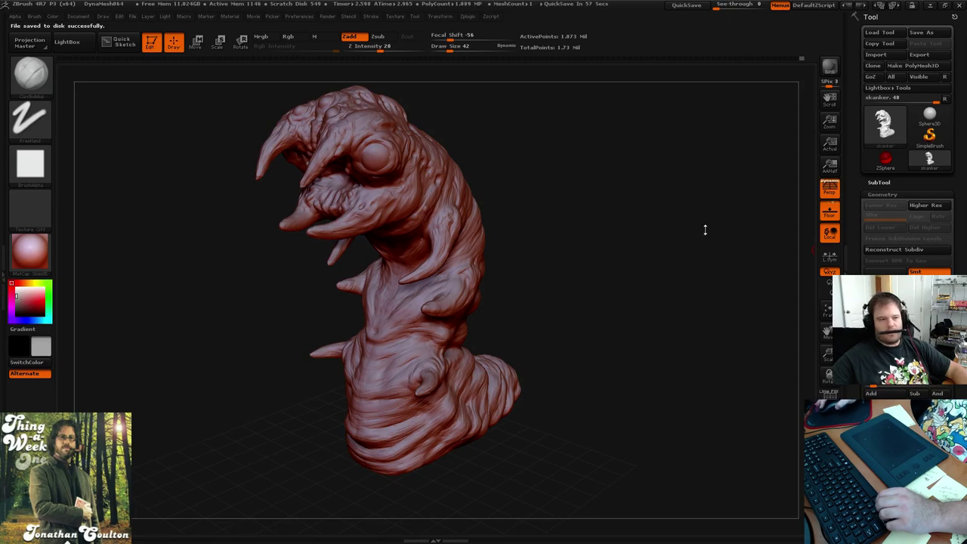
Enlarge the brush to size 70 and build up the skin folds around the waist between the two lower side limbs
mouse_move(555, 189)
left_mouse_down()
mouse_move(528, 181)
mouse_move(545, 171)
mouse_move(487, 213)
mouse_move(680, 212)
mouse_move(642, 209)
mouse_move(649, 209)
left_mouse_up()
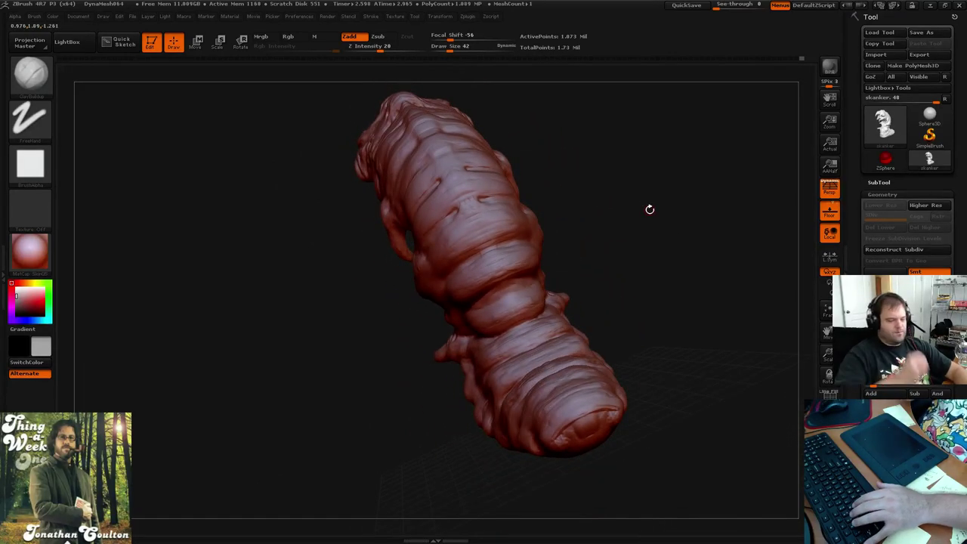
left_click_drag(587, 241, 596, 231)
key("bracketright")
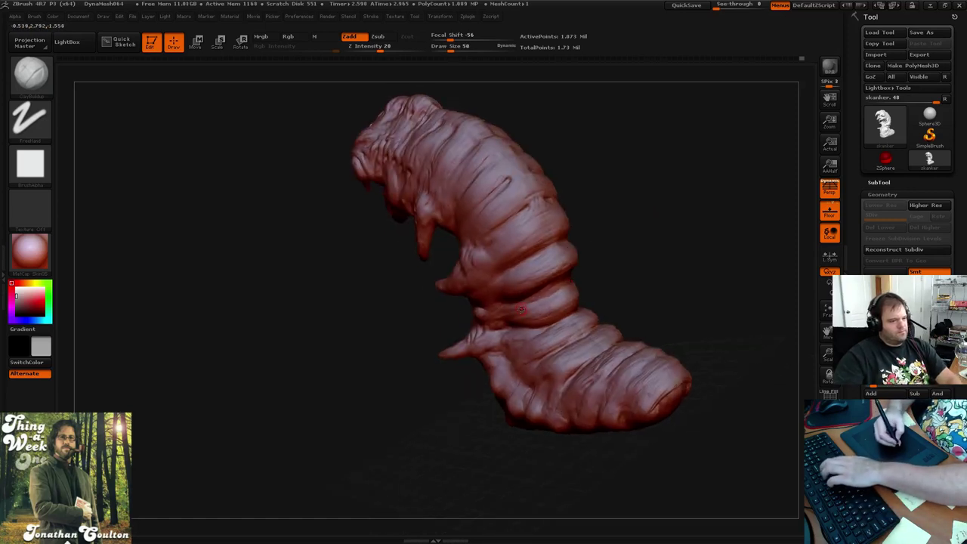
key("bracketright")
key("bracketright")
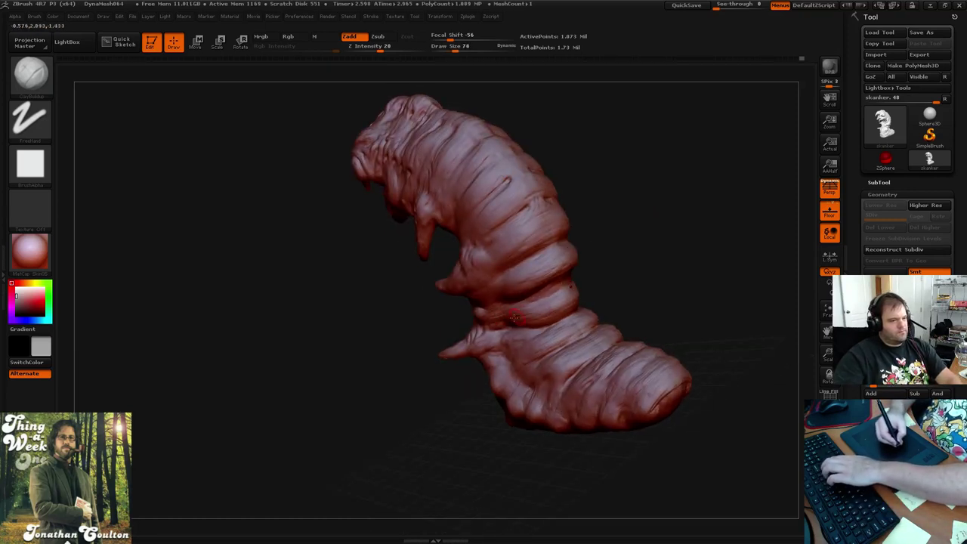
left_click_drag(609, 276, 677, 204)
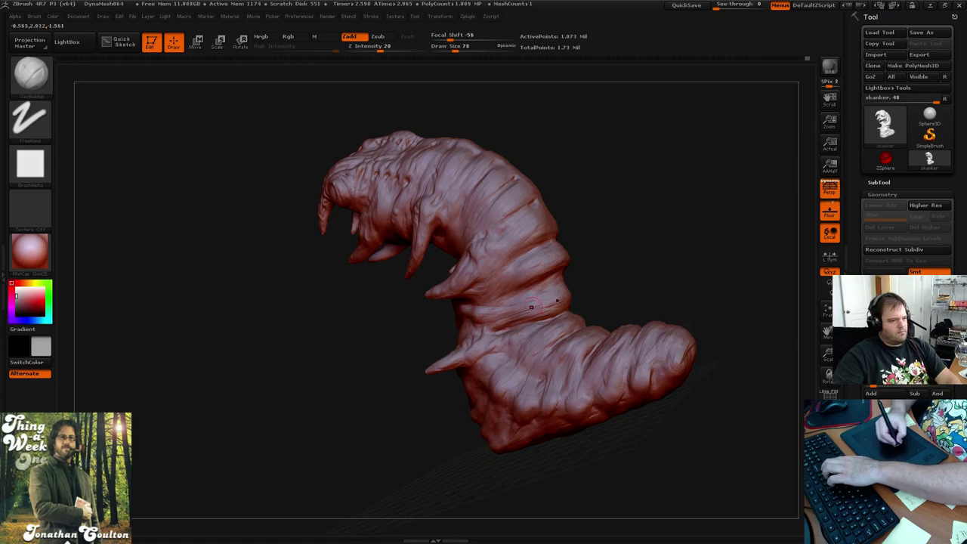
mouse_move(637, 250)
left_mouse_down()
mouse_move(620, 278)
mouse_move(527, 305)
left_mouse_up()
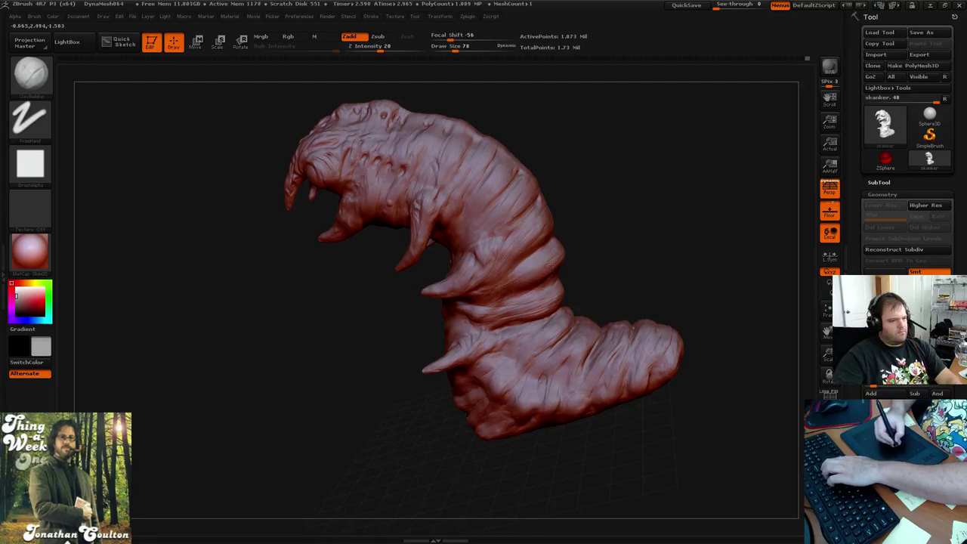
left_click_drag(629, 240, 605, 248)
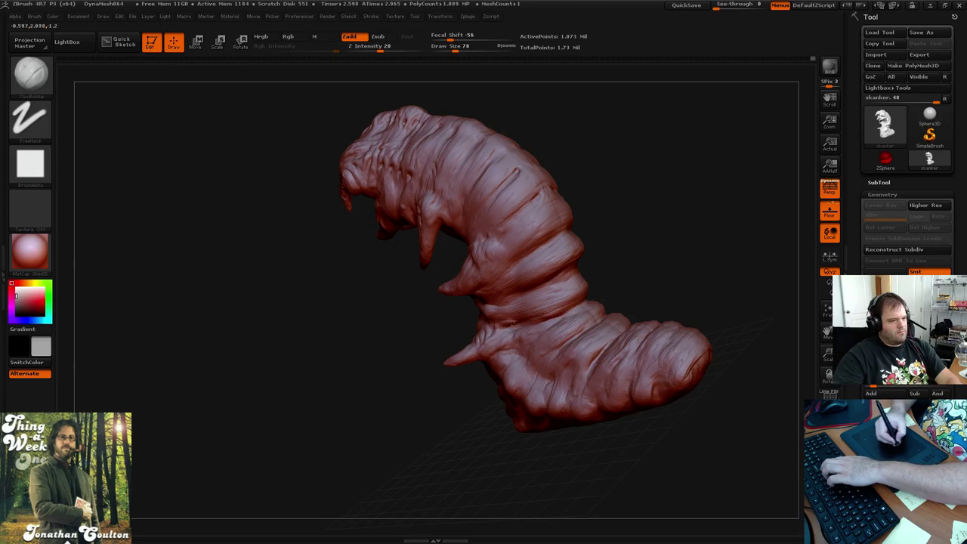
left_click_drag(641, 263, 602, 299)
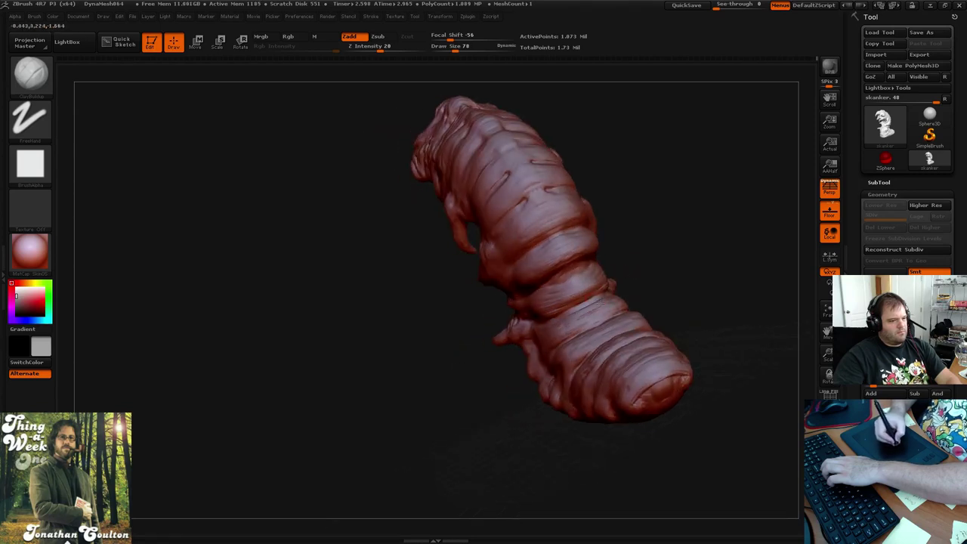
mouse_move(583, 318)
left_mouse_down()
mouse_move(698, 239)
mouse_move(691, 245)
left_mouse_up()
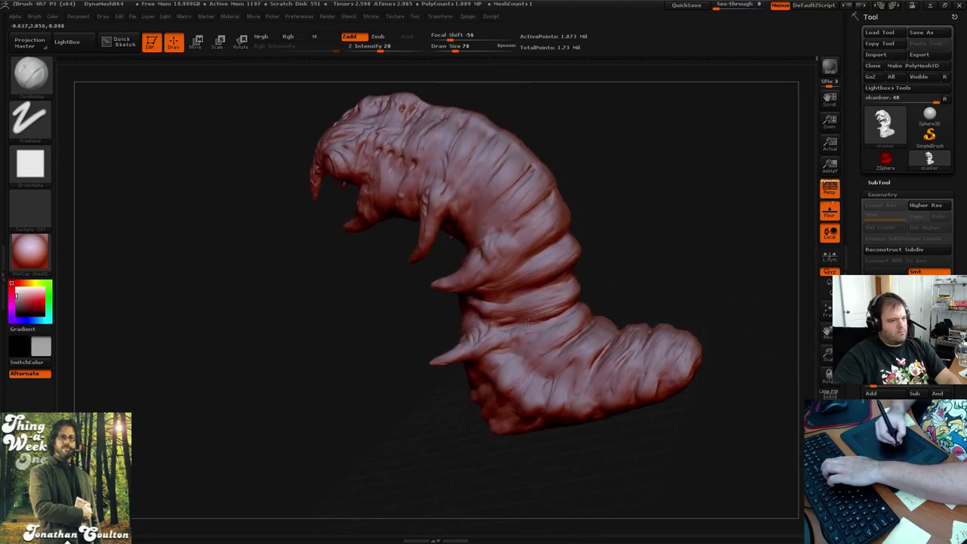
mouse_move(617, 257)
left_mouse_down()
mouse_move(615, 250)
mouse_move(658, 242)
mouse_move(656, 232)
mouse_move(655, 321)
left_mouse_up()
key("shift")
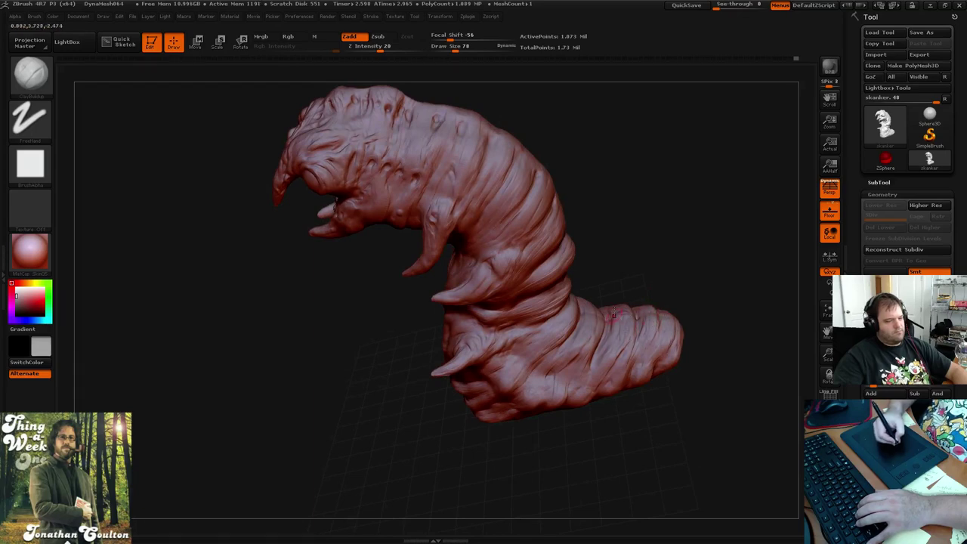
Build up wrinkled skin folds around the creature's tail and lower body with the ClayBuildup brush at draw size 78
mouse_move(660, 241)
left_mouse_down()
mouse_move(664, 247)
mouse_move(670, 228)
mouse_move(594, 359)
left_mouse_up()
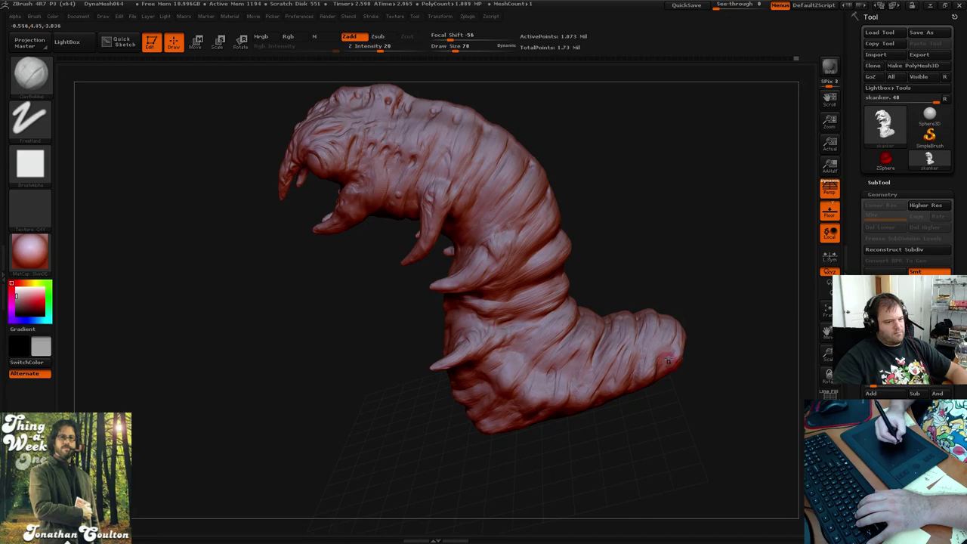
mouse_move(668, 356)
right_mouse_down()
mouse_move(687, 346)
mouse_move(647, 251)
mouse_move(616, 272)
mouse_move(551, 280)
mouse_move(570, 219)
mouse_move(551, 235)
right_mouse_up()
left_click_drag(442, 284, 457, 284)
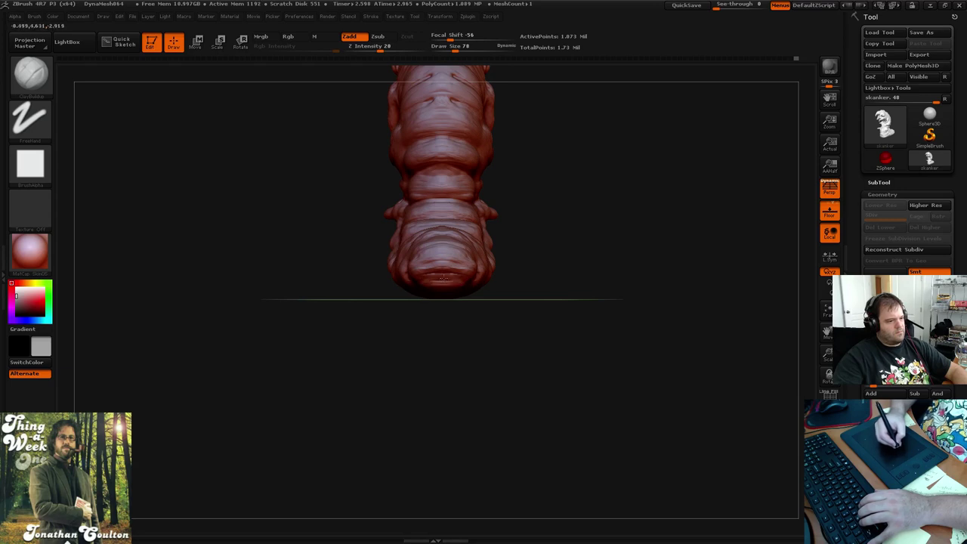
left_click_drag(529, 245, 568, 242)
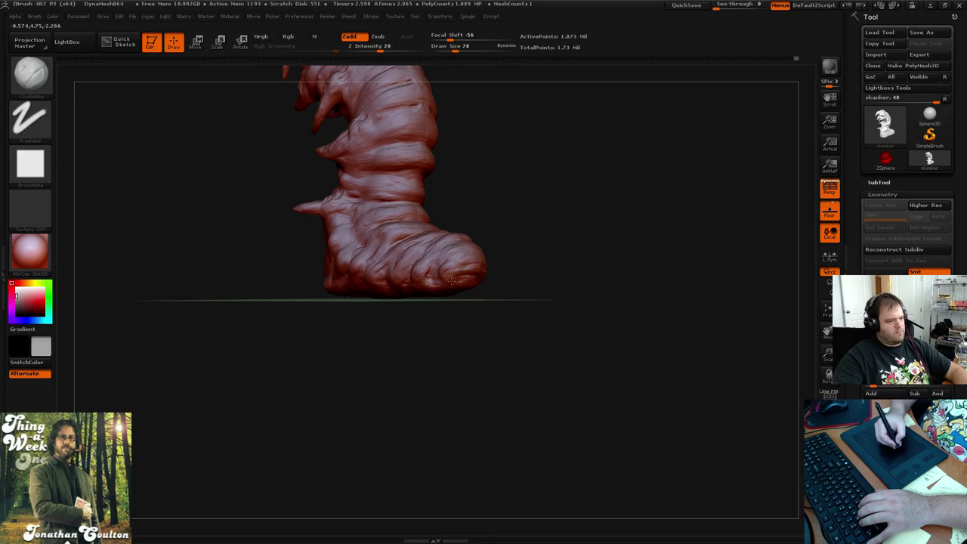
mouse_move(522, 222)
right_mouse_down()
mouse_move(542, 222)
mouse_move(522, 234)
mouse_move(490, 198)
mouse_move(551, 203)
right_mouse_up()
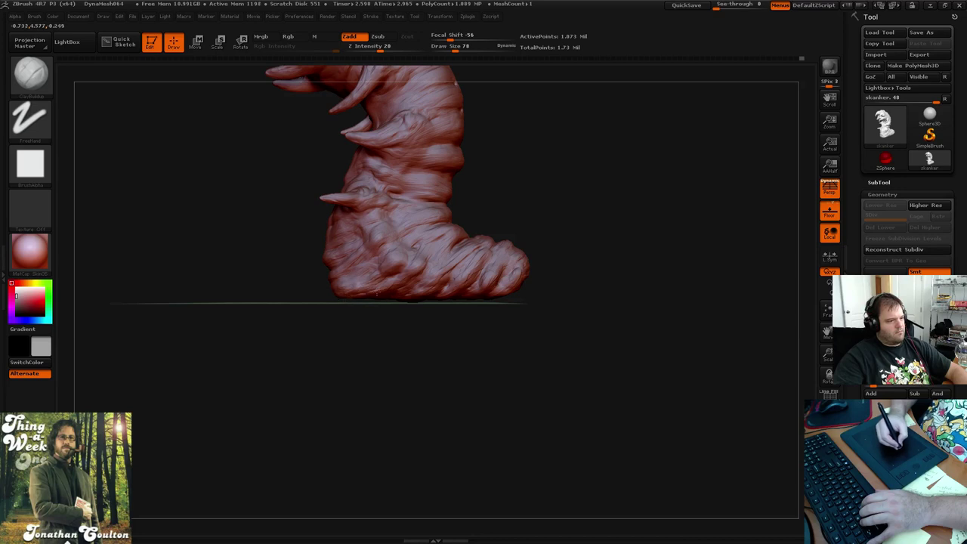
mouse_move(557, 205)
left_mouse_down()
mouse_move(582, 201)
mouse_move(503, 219)
left_mouse_up()
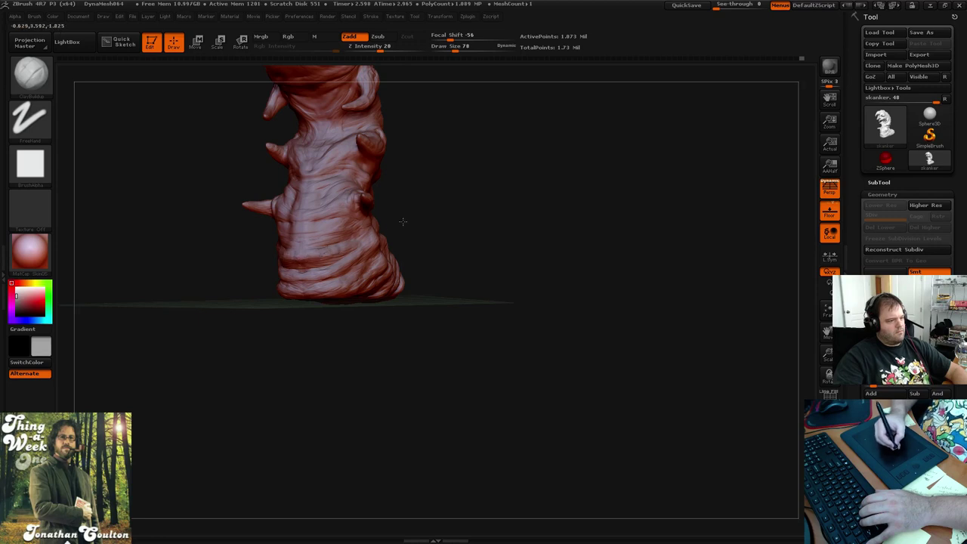
left_click_drag(403, 221, 378, 226)
Flatten the underside of the creature's base with the Flatten brush, enlarging its draw size to 206
mouse_move(505, 209)
left_mouse_down()
mouse_move(504, 197)
mouse_move(529, 231)
mouse_move(552, 150)
left_mouse_up()
key("b")
key("f")
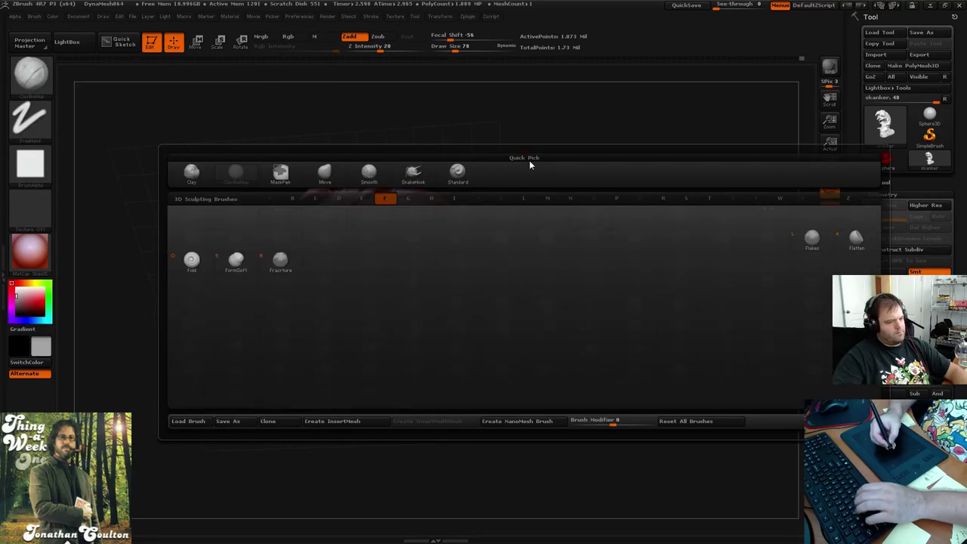
left_click(855, 238)
mouse_move(559, 239)
left_mouse_down()
mouse_move(574, 219)
mouse_move(611, 248)
mouse_move(585, 239)
left_mouse_up()
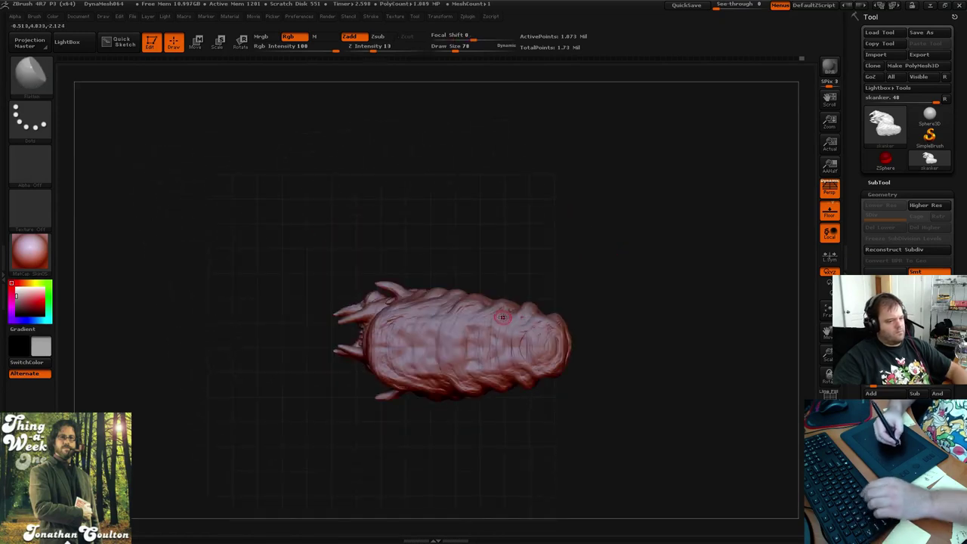
mouse_move(486, 322)
left_mouse_down()
mouse_move(426, 340)
mouse_move(408, 327)
mouse_move(389, 334)
left_mouse_up()
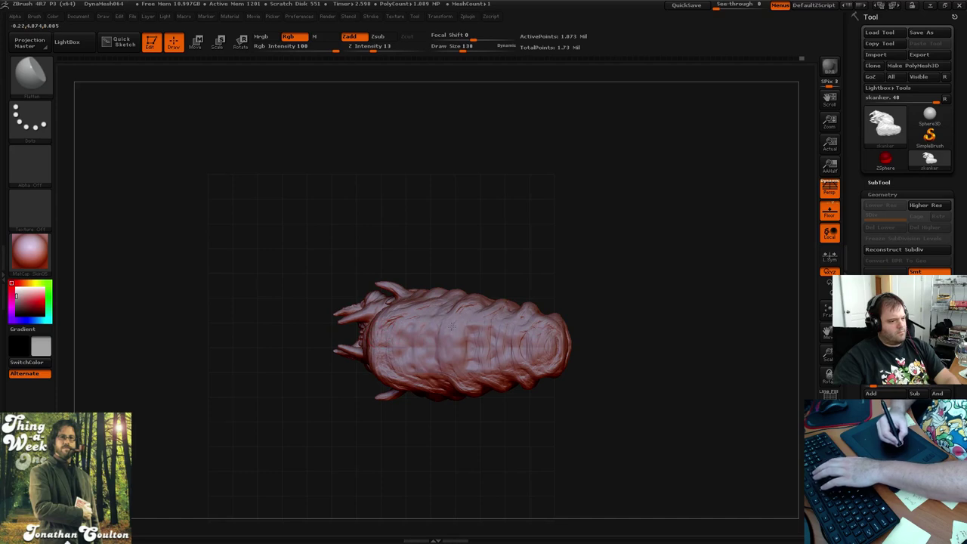
key("bracketright")
key("bracketright")
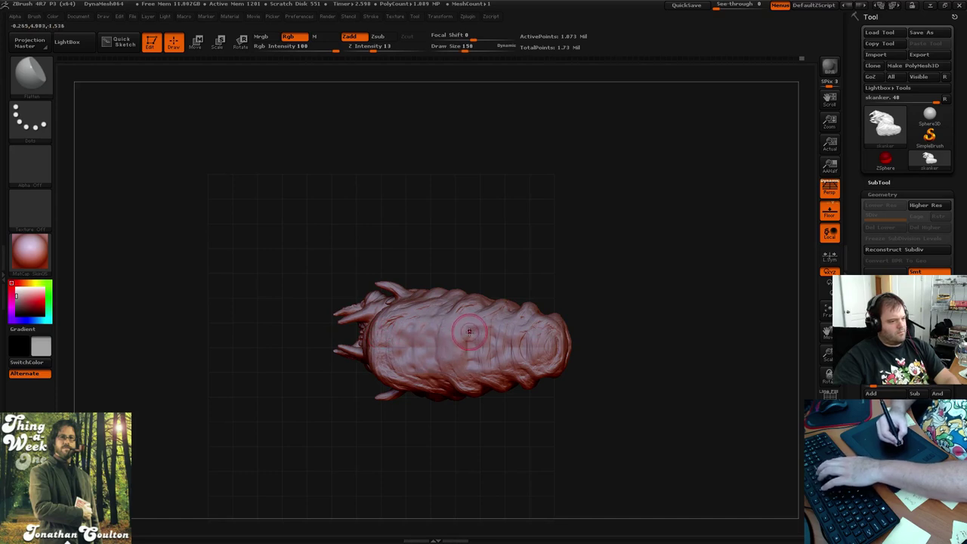
key("bracketright")
key("bracketright")
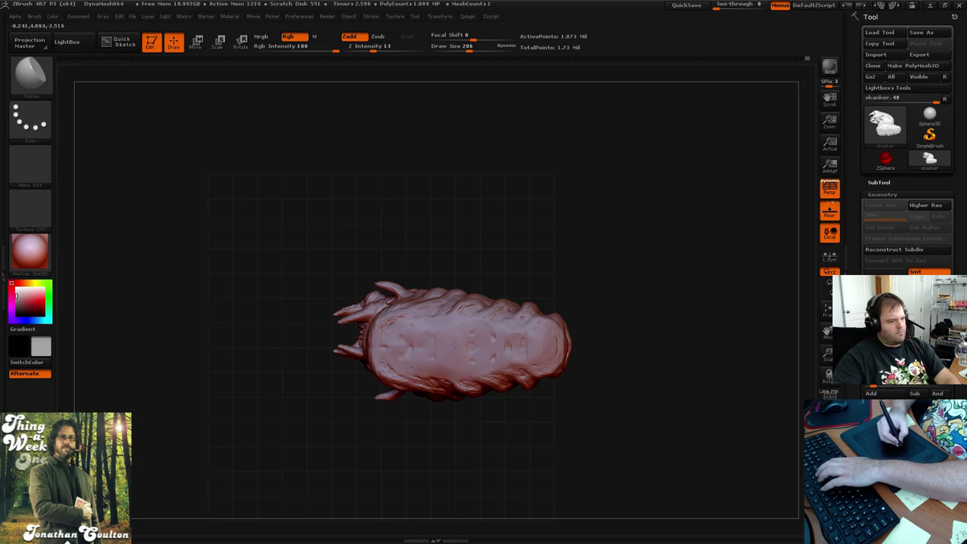
left_click_drag(427, 343, 536, 360)
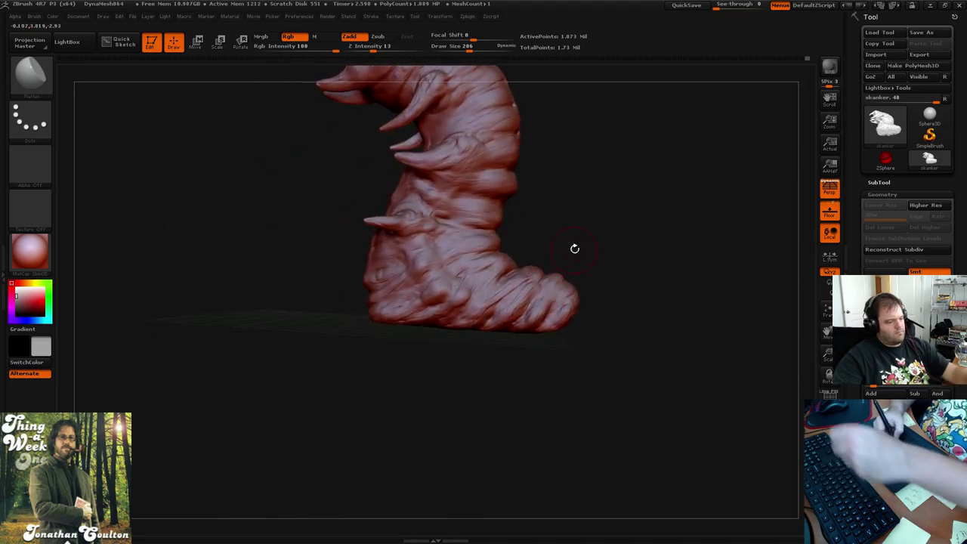
Turn off perspective and flatten the underside further, checking the base against the floor line from the side
left_click_drag(574, 249, 606, 219)
left_click_drag(585, 250, 598, 199)
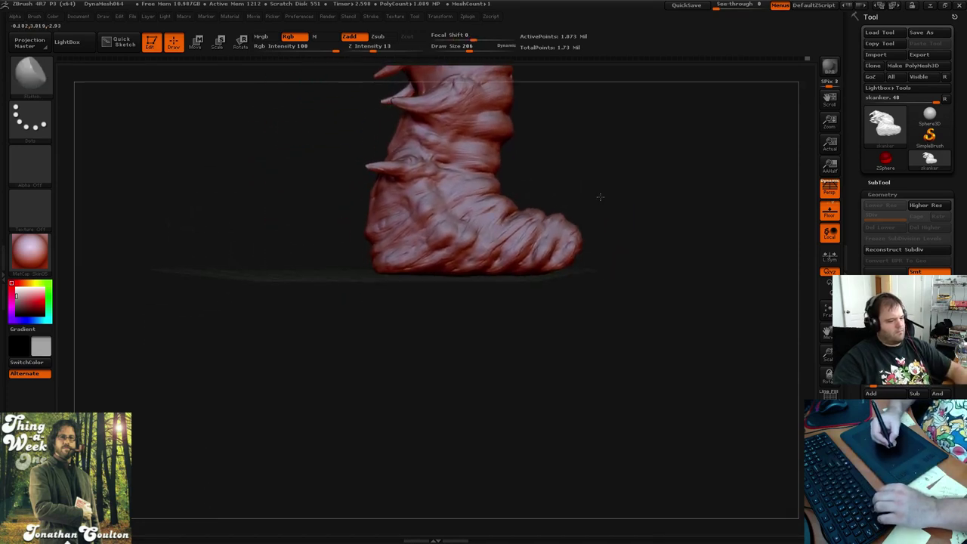
key("p")
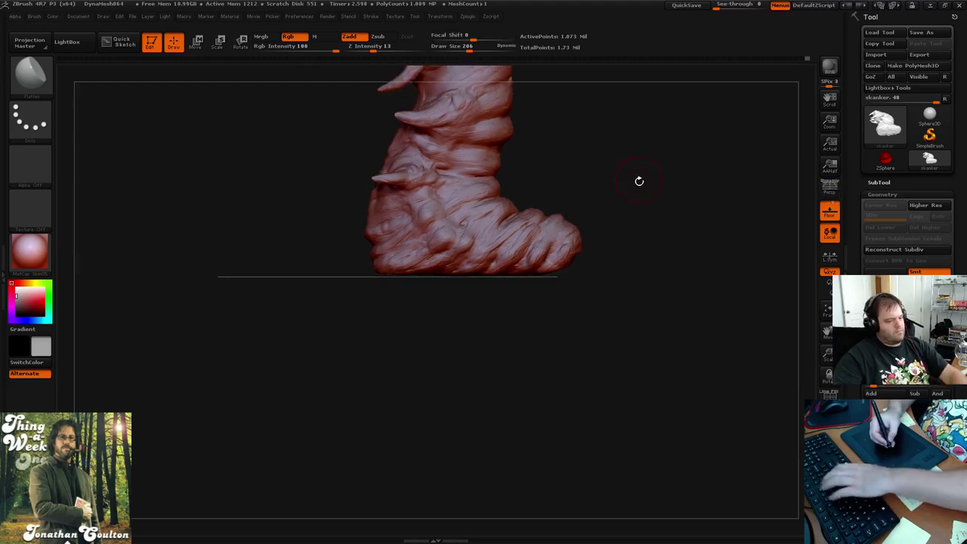
mouse_move(614, 204)
left_mouse_down()
mouse_move(613, 146)
mouse_move(613, 204)
mouse_move(625, 190)
mouse_move(614, 166)
mouse_move(596, 166)
mouse_move(648, 156)
mouse_move(620, 164)
mouse_move(622, 113)
mouse_move(611, 156)
left_mouse_up()
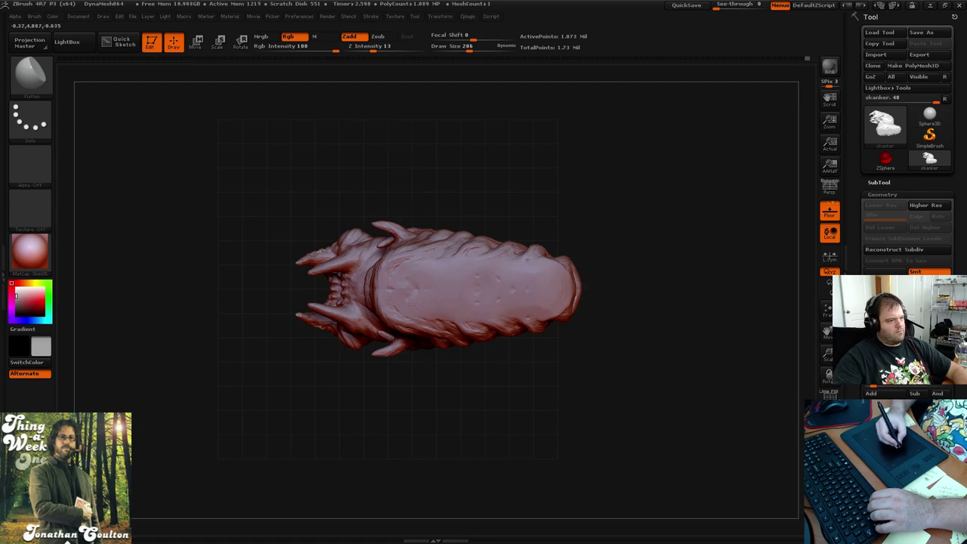
left_click_drag(640, 141, 639, 219, "shift")
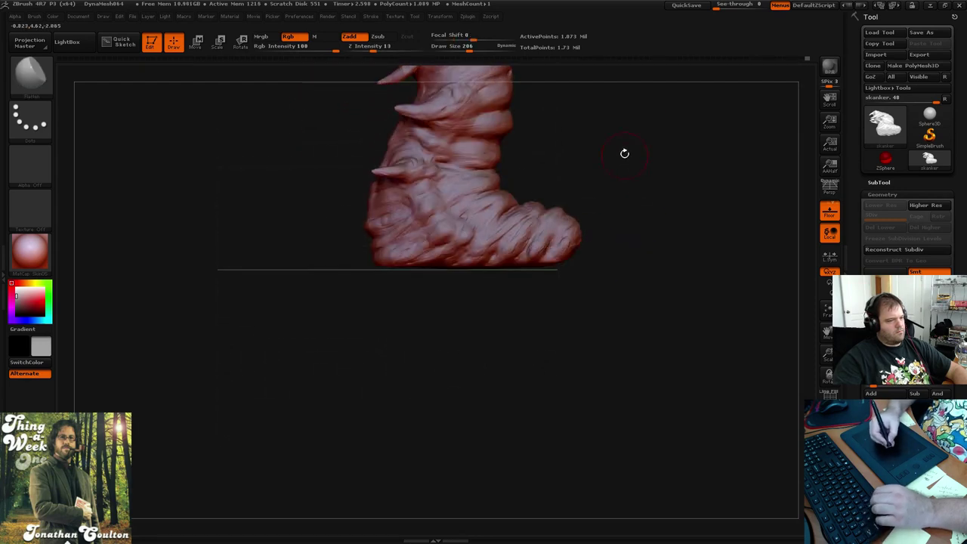
mouse_move(625, 154)
left_mouse_down("alt")
mouse_move(615, 224)
mouse_move(611, 190)
mouse_move(695, 250)
mouse_move(706, 223)
left_mouse_up("alt")
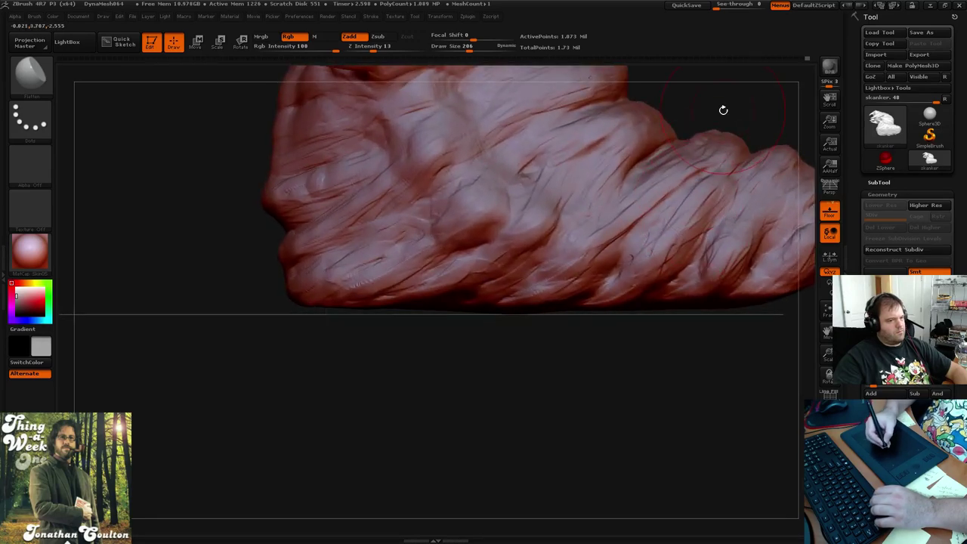
mouse_move(723, 110)
left_mouse_down()
mouse_move(669, 165)
mouse_move(669, 117)
mouse_move(661, 125)
left_mouse_up()
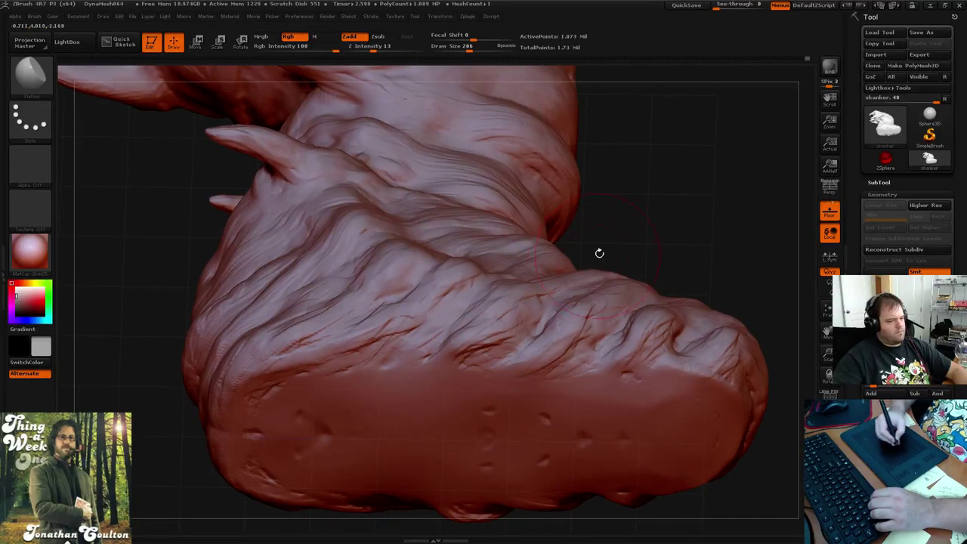
mouse_move(599, 253)
left_mouse_down()
mouse_move(640, 131)
mouse_move(585, 207)
mouse_move(568, 202)
mouse_move(606, 301)
left_mouse_up()
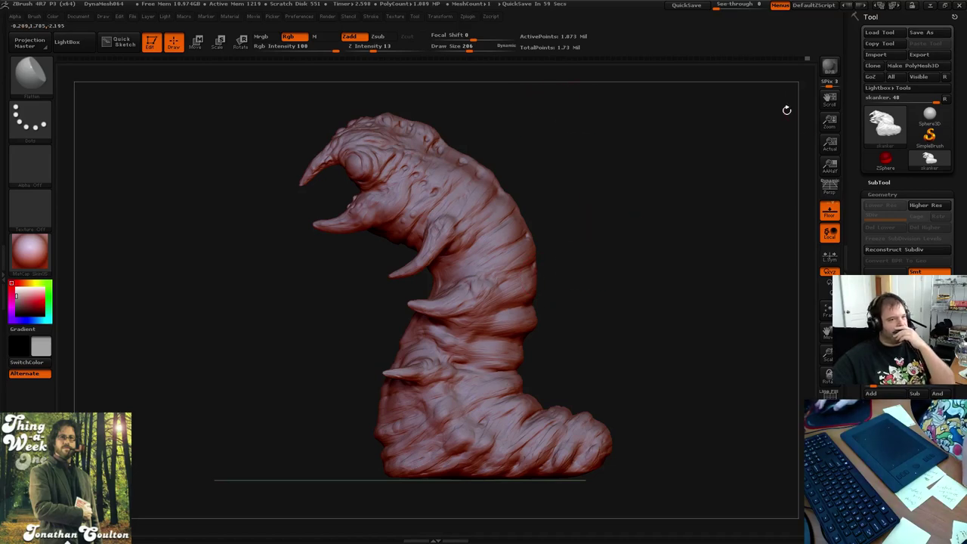
Save the sculpt as skanker.ztl in the ZTools folder, replacing the existing file
key("ctrl+s")
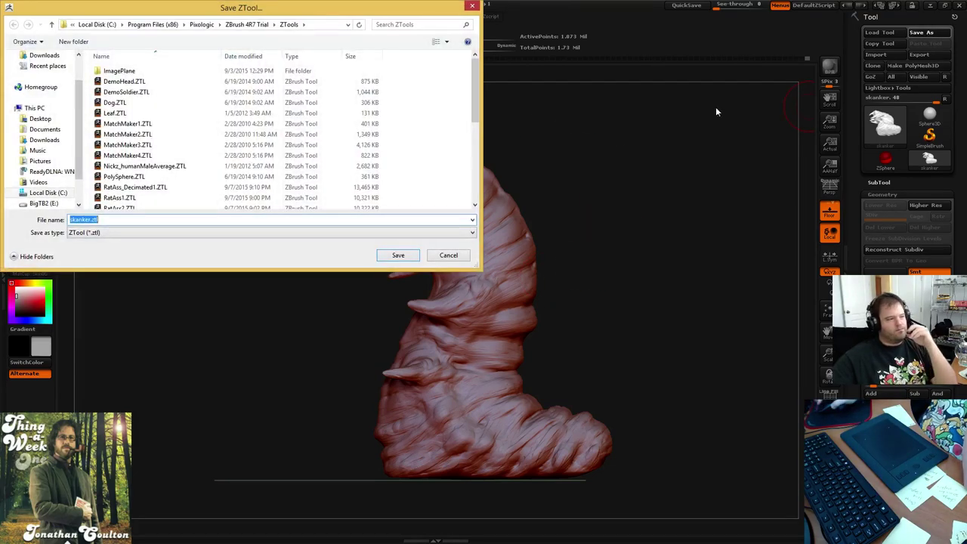
left_click(408, 256)
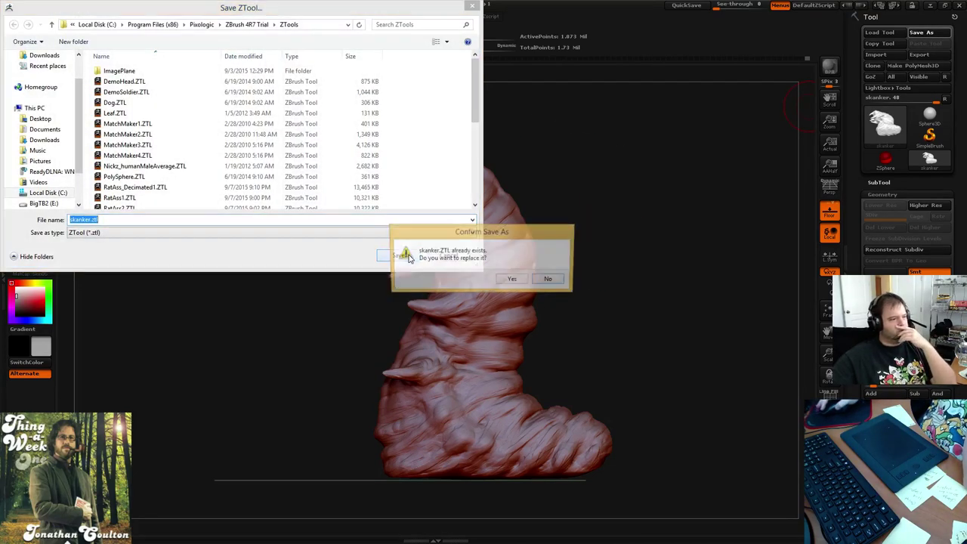
left_click(513, 280)
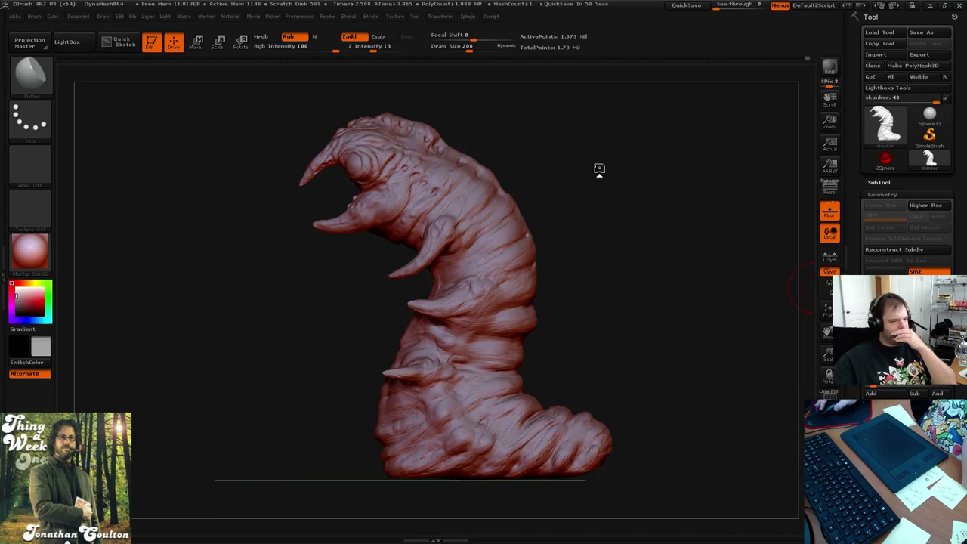
Turn perspective back on and sculpt fine ridges along the upper fangs with the ClayBuildup brush at draw size 22
left_click_drag(597, 168, 620, 169)
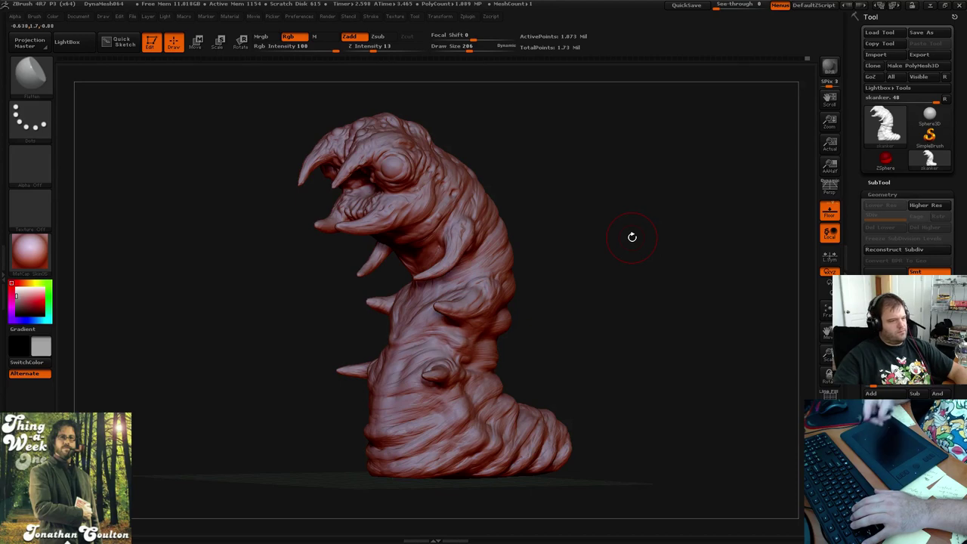
mouse_move(695, 290)
left_mouse_down()
mouse_move(682, 287)
mouse_move(736, 280)
mouse_move(697, 259)
mouse_move(740, 280)
mouse_move(689, 301)
mouse_move(719, 305)
mouse_move(687, 276)
mouse_move(662, 292)
mouse_move(704, 444)
mouse_move(669, 340)
mouse_move(700, 248)
mouse_move(730, 385)
mouse_move(624, 328)
left_mouse_up()
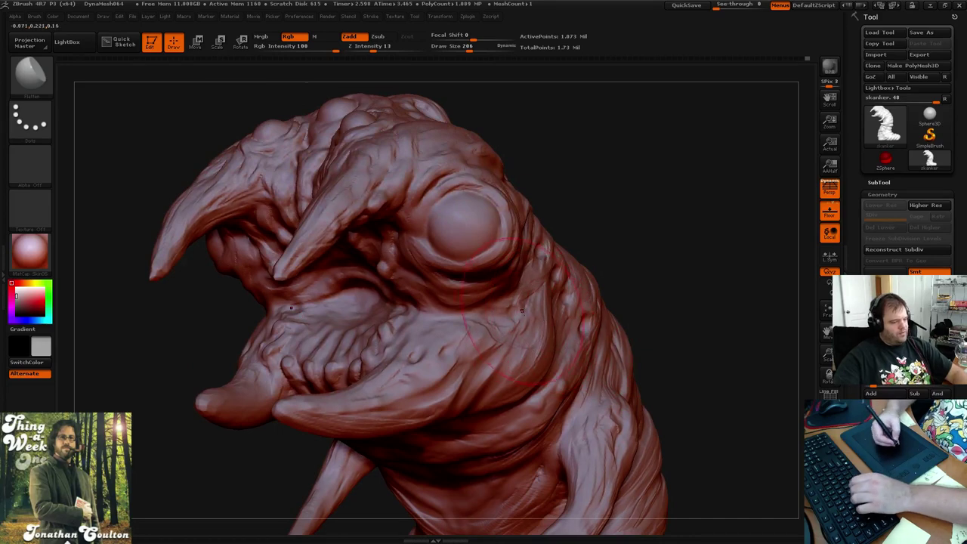
key("b")
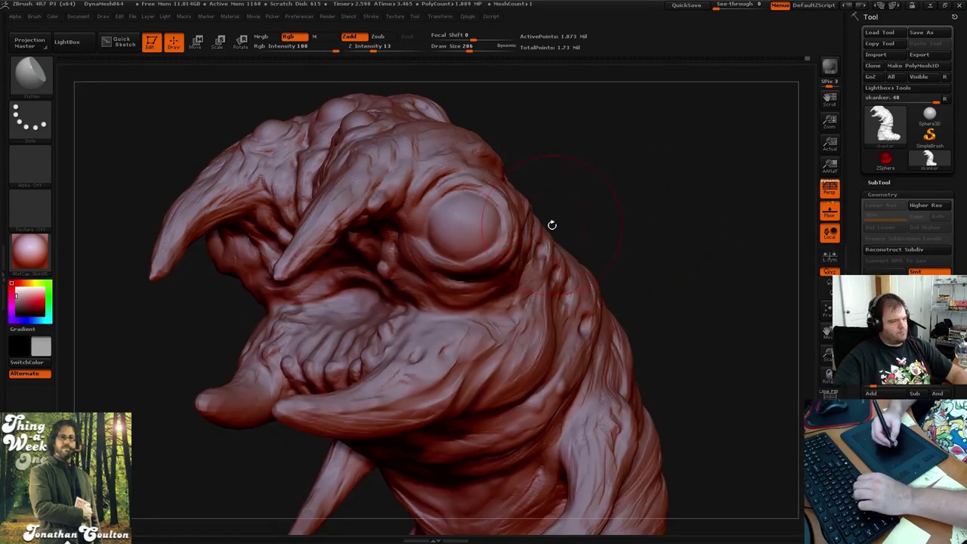
key("b")
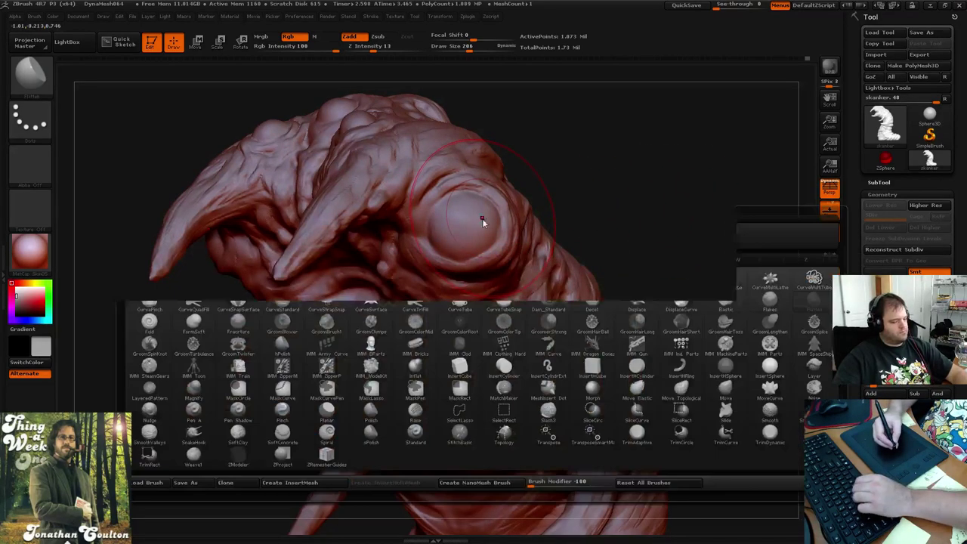
left_click(194, 236)
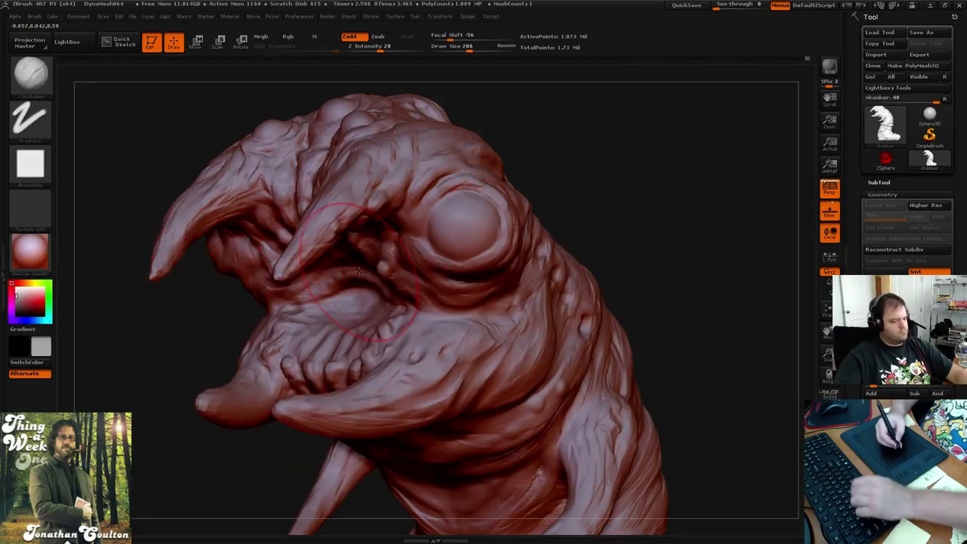
key("[")
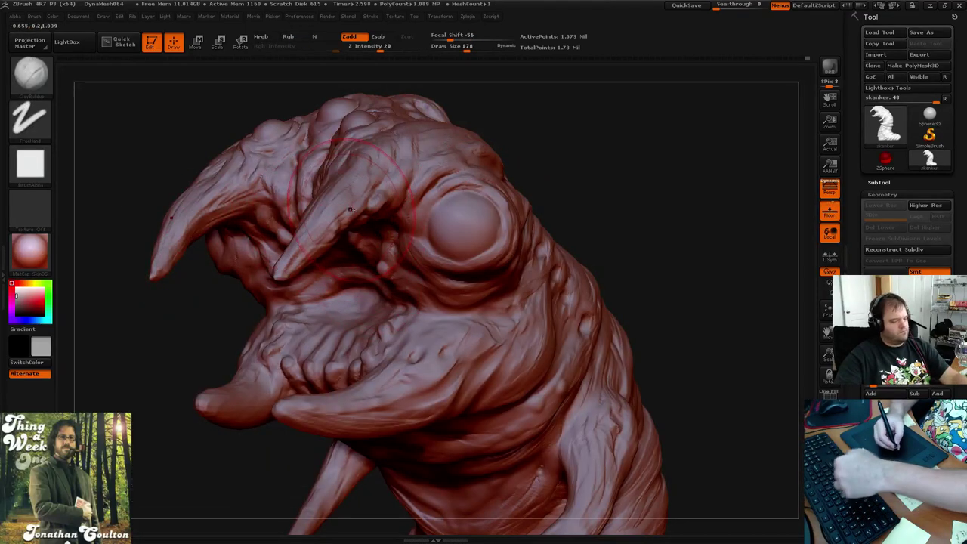
key("space")
left_click_drag(349, 212, 329, 215)
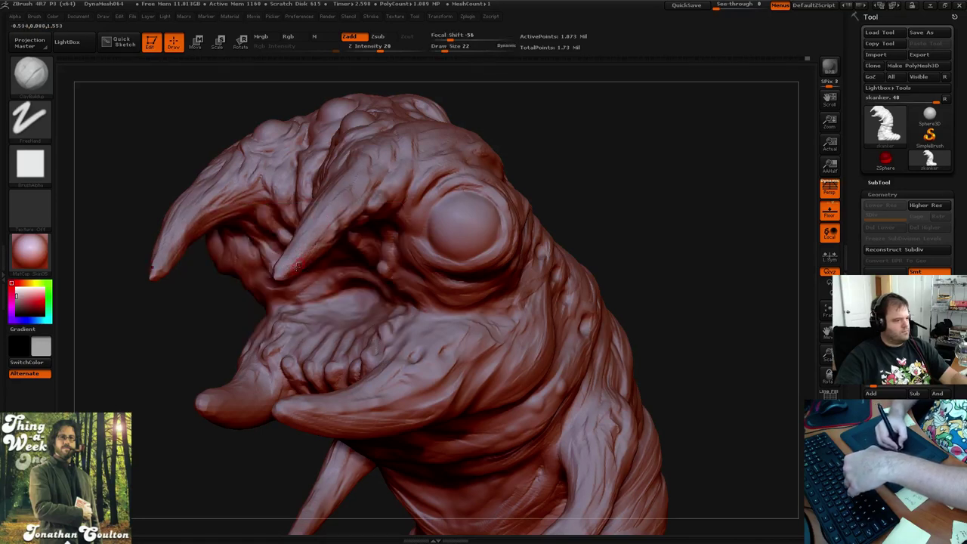
left_click_drag(300, 256, 317, 234)
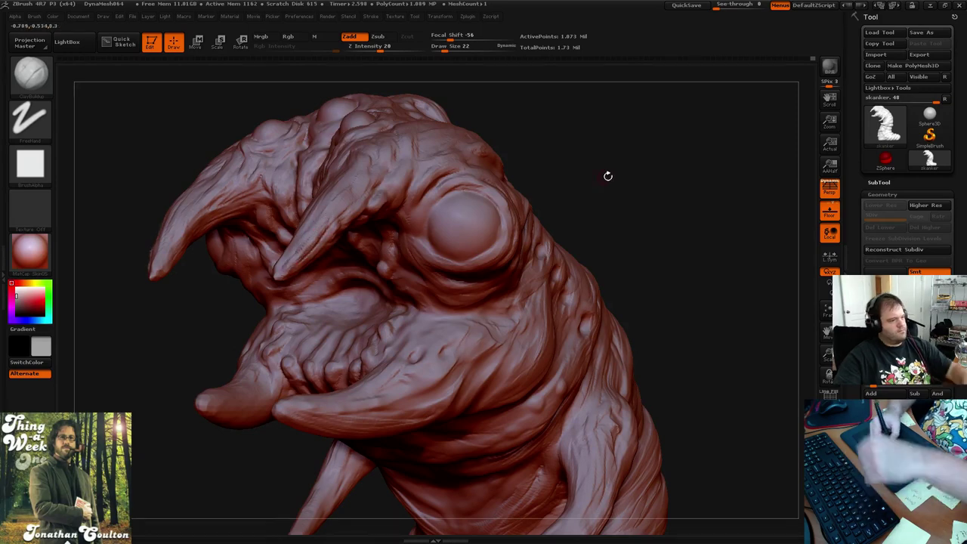
Sculpt fine wrinkles around the eye socket and across the cheek below the eye with the small ClayBuildup brush
mouse_move(608, 174)
left_mouse_down()
mouse_move(651, 183)
mouse_move(622, 181)
mouse_move(437, 247)
left_mouse_up()
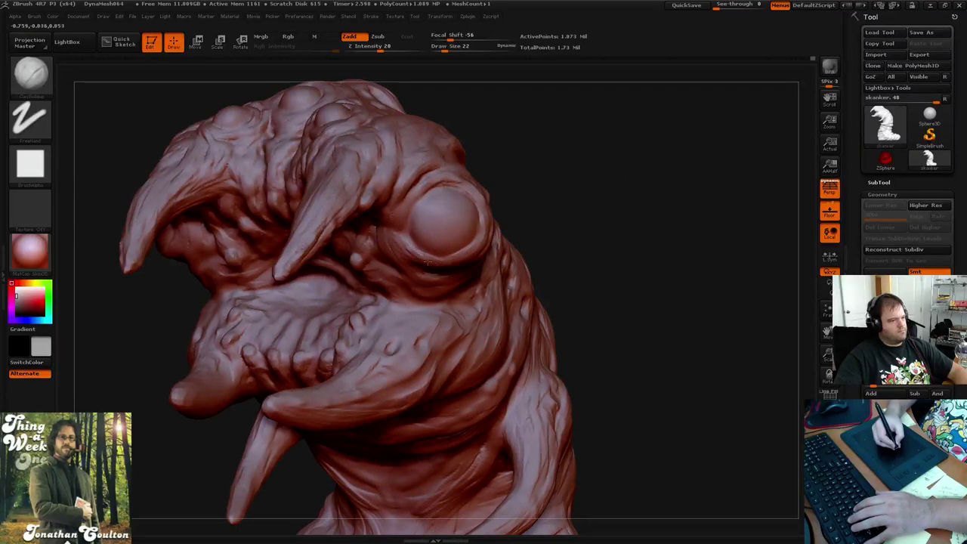
mouse_move(514, 198)
left_mouse_down()
mouse_move(540, 188)
mouse_move(521, 230)
mouse_move(491, 215)
left_mouse_up()
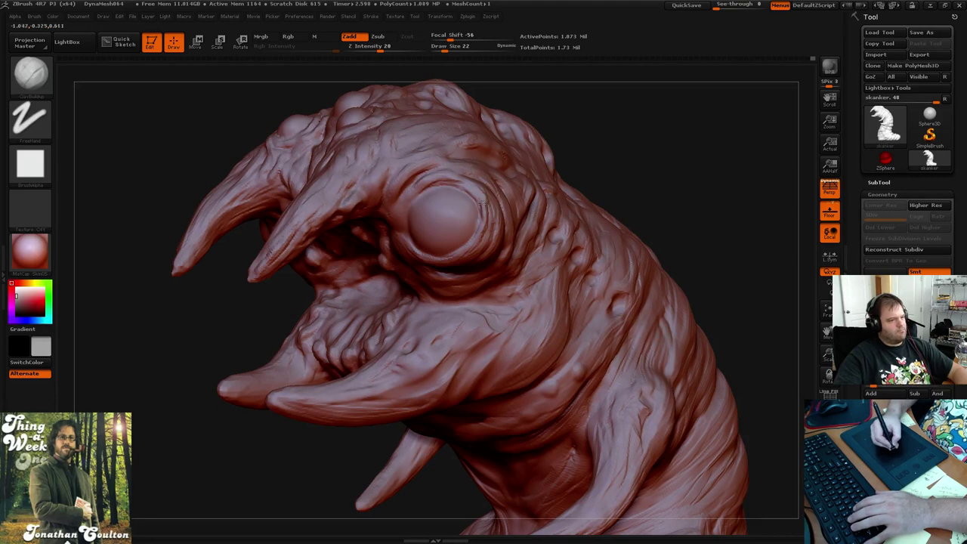
mouse_move(589, 161)
left_mouse_down()
mouse_move(607, 192)
mouse_move(615, 179)
mouse_move(565, 211)
left_mouse_up()
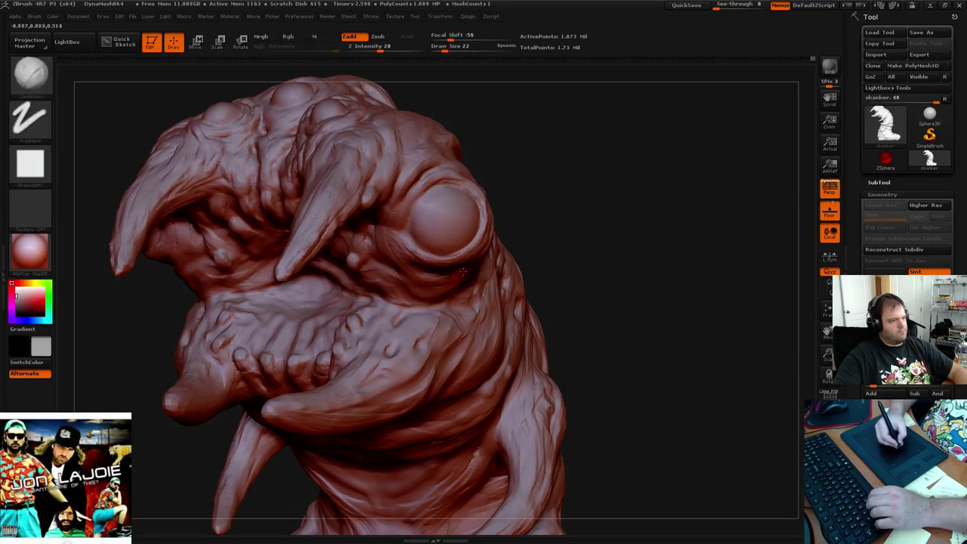
left_click_drag(620, 197, 492, 253)
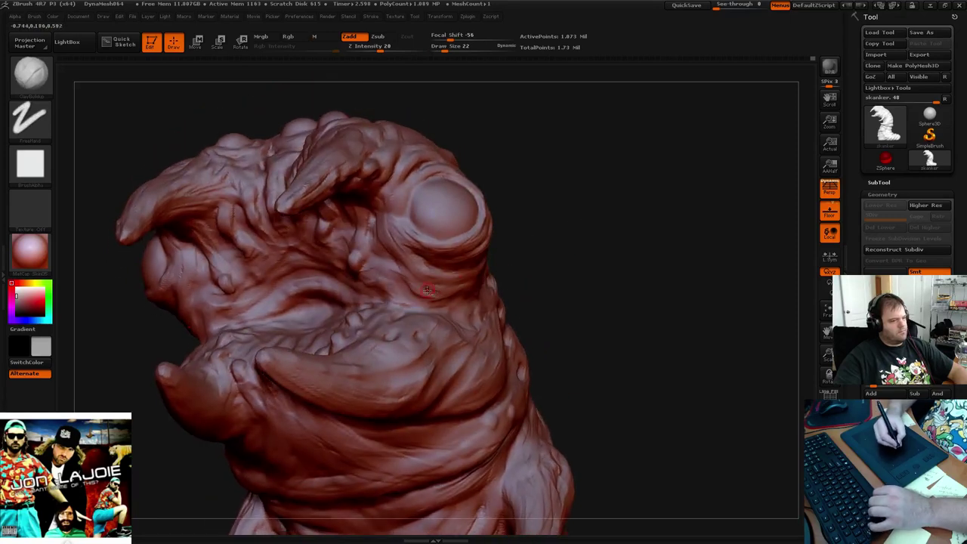
left_click_drag(520, 261, 414, 293)
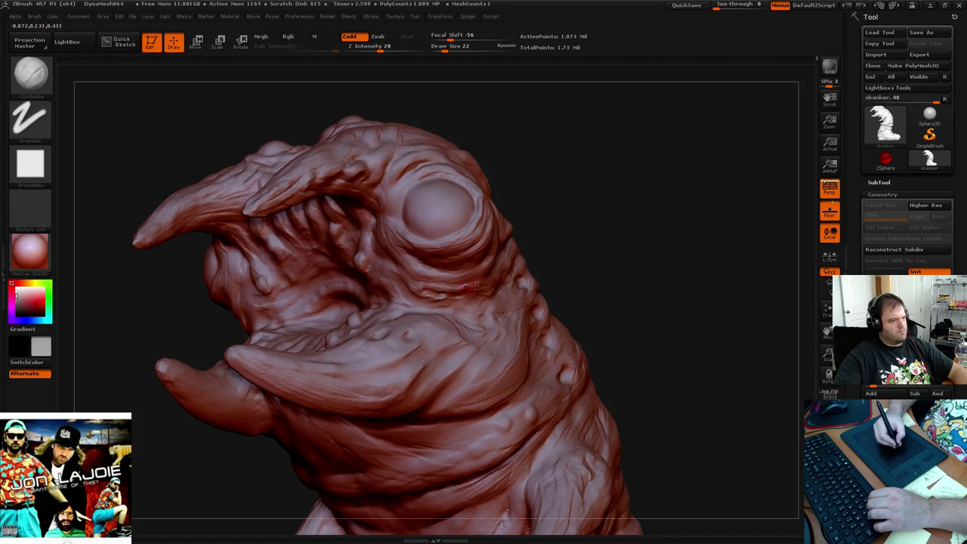
left_click_drag(568, 229, 496, 275)
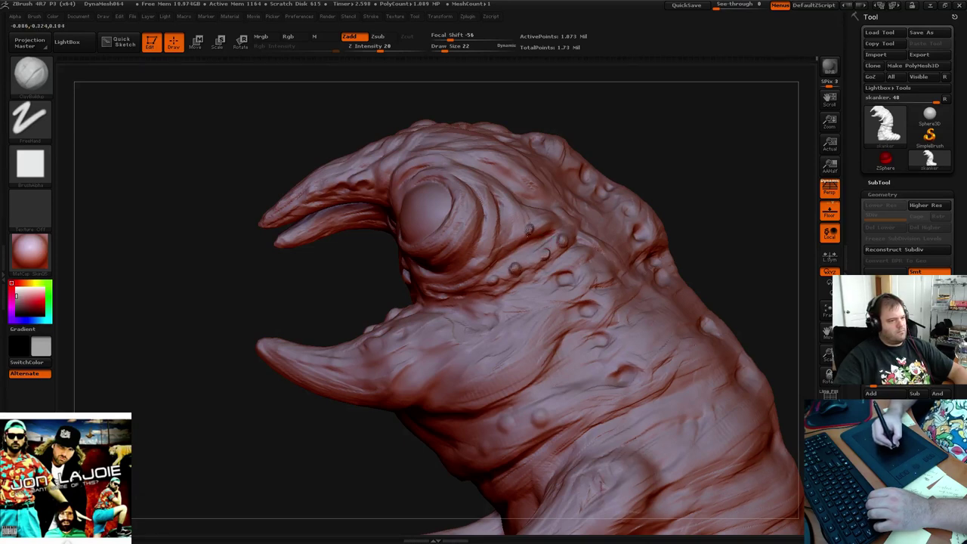
Add small round warts across the cheek and along the lower jaw with the ClayBuildup brush at draw size 22
mouse_move(528, 227)
left_mouse_down()
mouse_move(514, 227)
mouse_move(635, 192)
left_mouse_up()
key("shift")
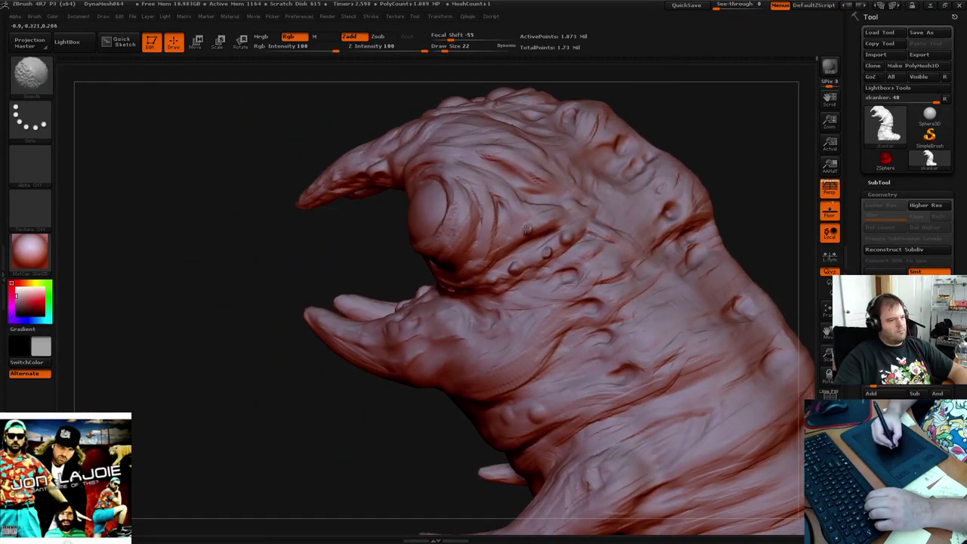
key("b")
key("c")
key("b")
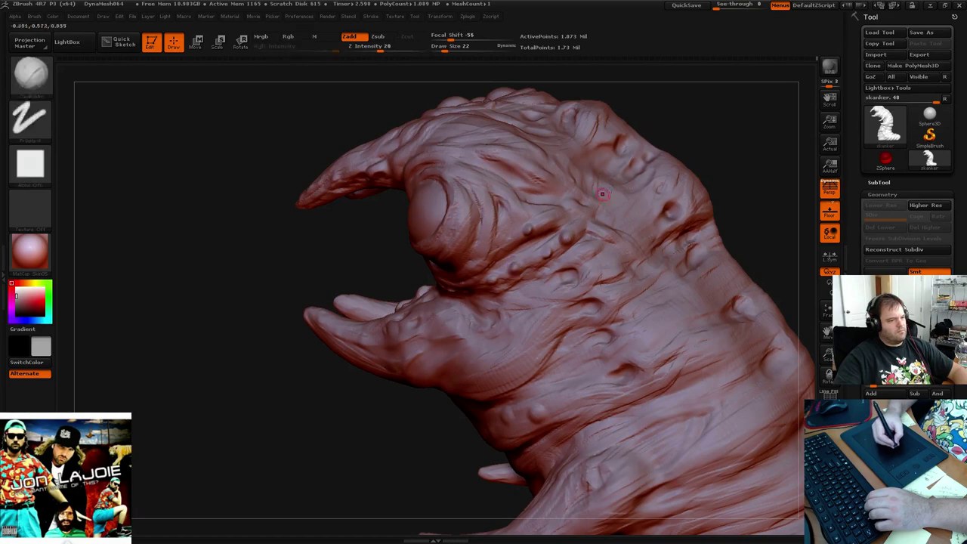
mouse_move(721, 163)
left_mouse_down()
mouse_move(748, 133)
mouse_move(537, 338)
left_mouse_up()
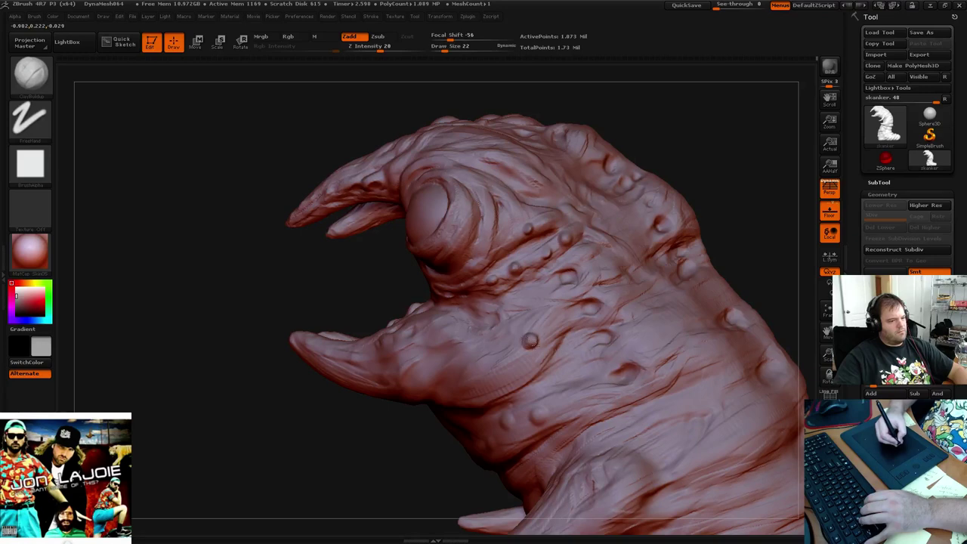
key("shift")
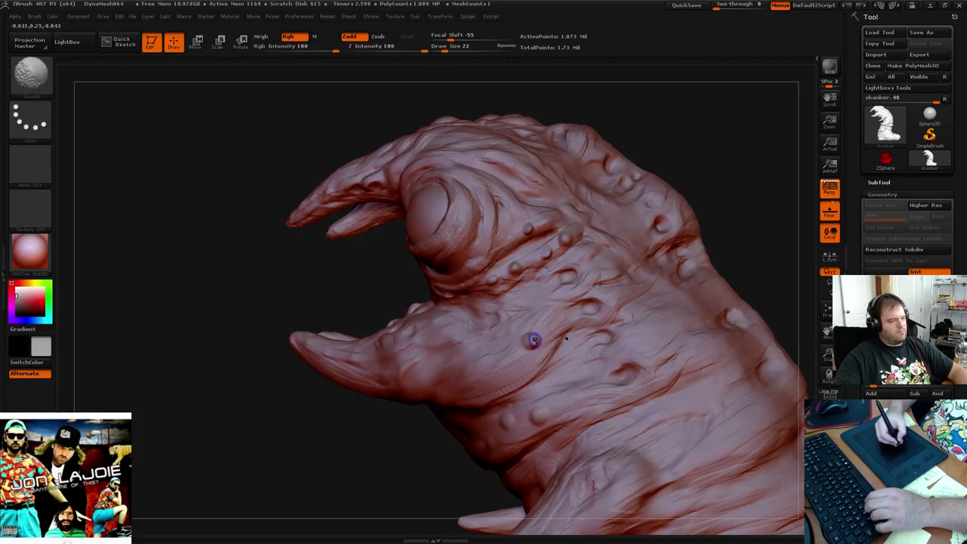
mouse_move(718, 204)
left_mouse_down()
mouse_move(755, 196)
mouse_move(524, 365)
left_mouse_up()
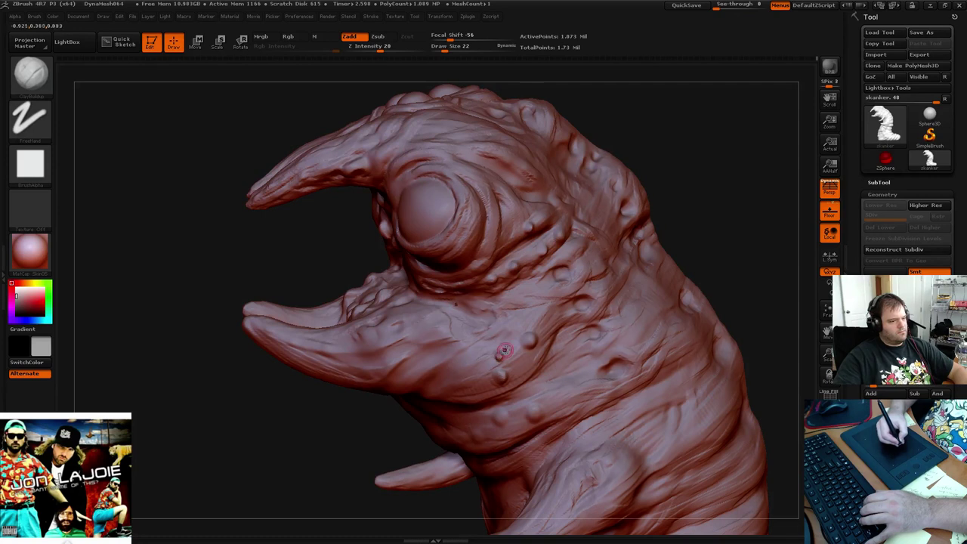
key("shift")
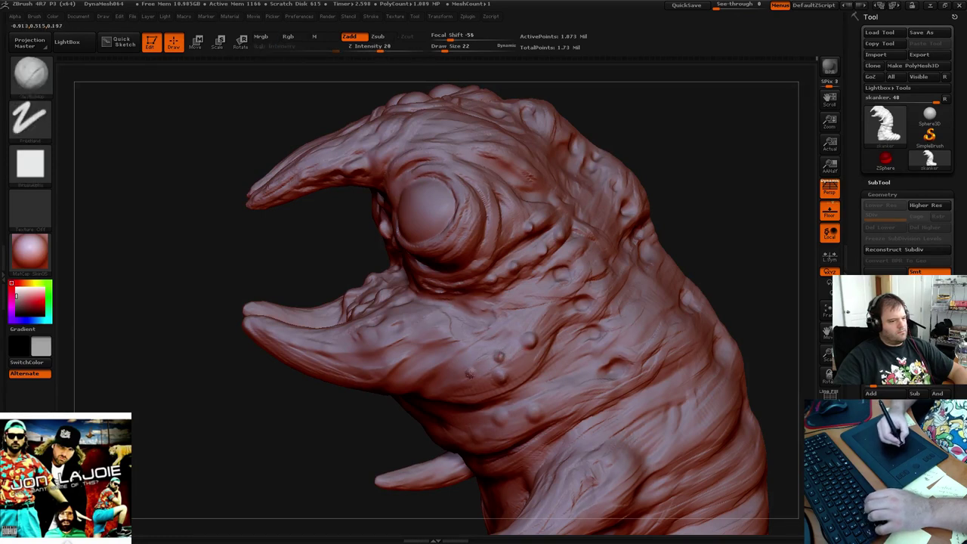
mouse_move(691, 242)
left_mouse_down()
mouse_move(748, 216)
mouse_move(701, 229)
mouse_move(673, 250)
mouse_move(680, 238)
mouse_move(551, 188)
mouse_move(587, 248)
mouse_move(557, 255)
mouse_move(626, 283)
mouse_move(665, 264)
mouse_move(647, 231)
mouse_move(389, 369)
left_mouse_up()
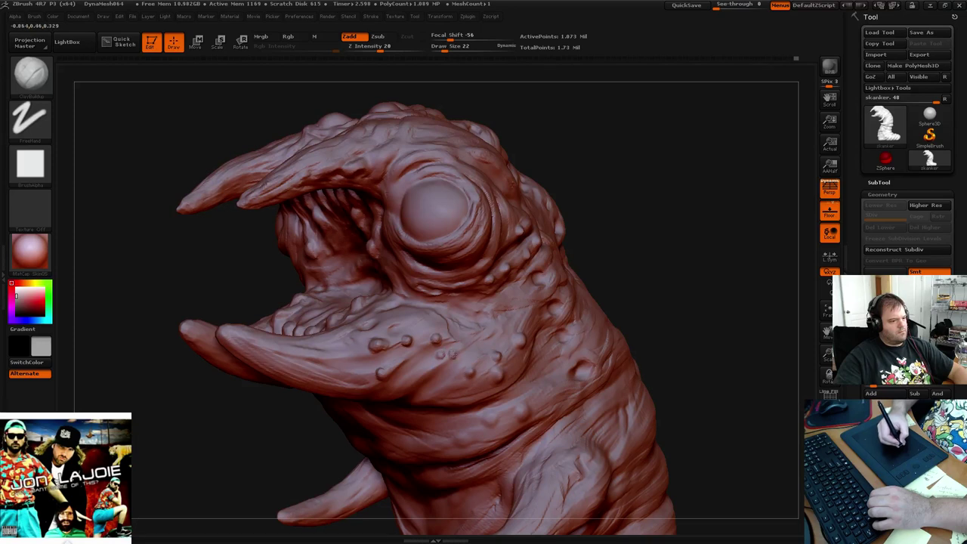
key("shift")
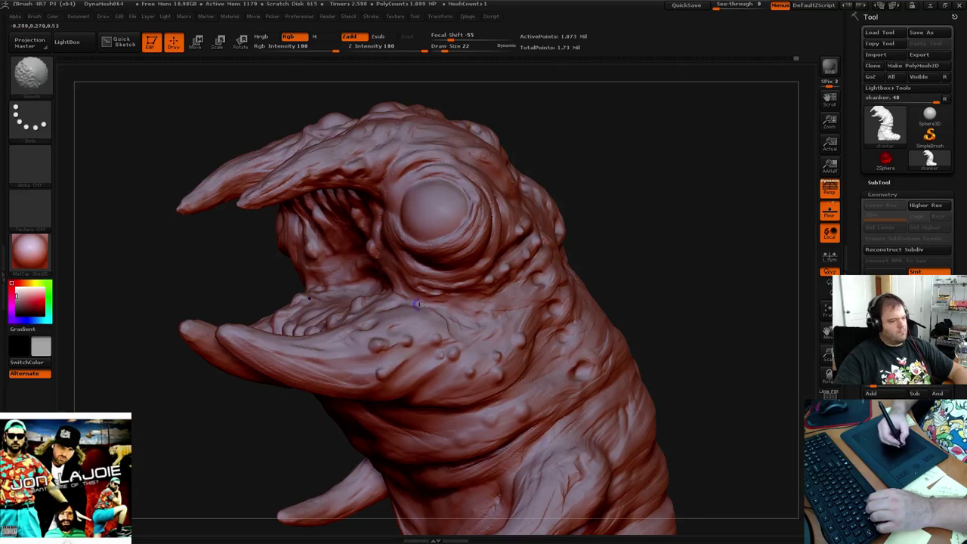
Sculpt curved wrinkle ridges across the roof of the mouth and inside the mouth with the small ClayBuildup brush
key("2")
mouse_move(605, 272)
left_mouse_down()
mouse_move(642, 279)
mouse_move(630, 308)
mouse_move(495, 304)
left_mouse_up()
mouse_move(554, 238)
left_mouse_down()
mouse_move(549, 215)
mouse_move(563, 201)
mouse_move(258, 236)
left_mouse_up()
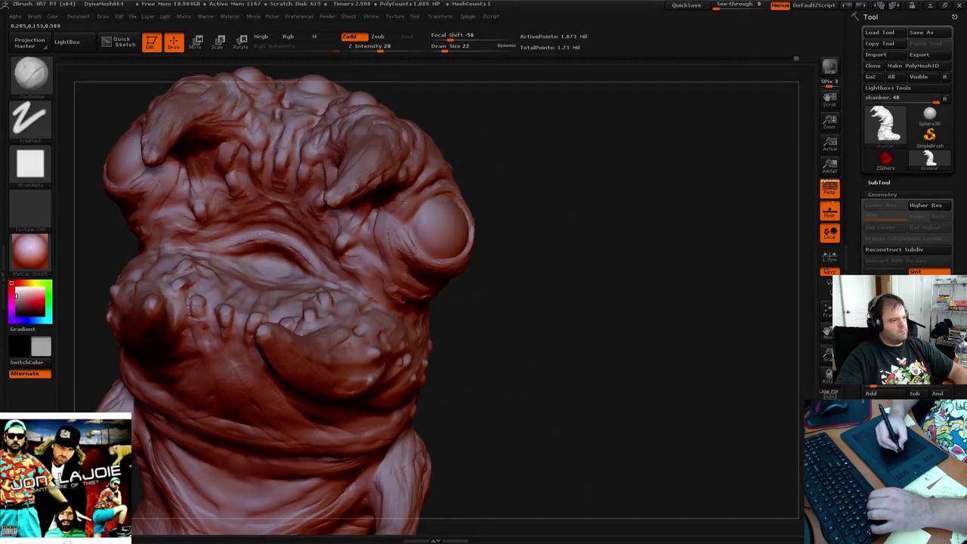
left_click_drag(222, 232, 287, 223)
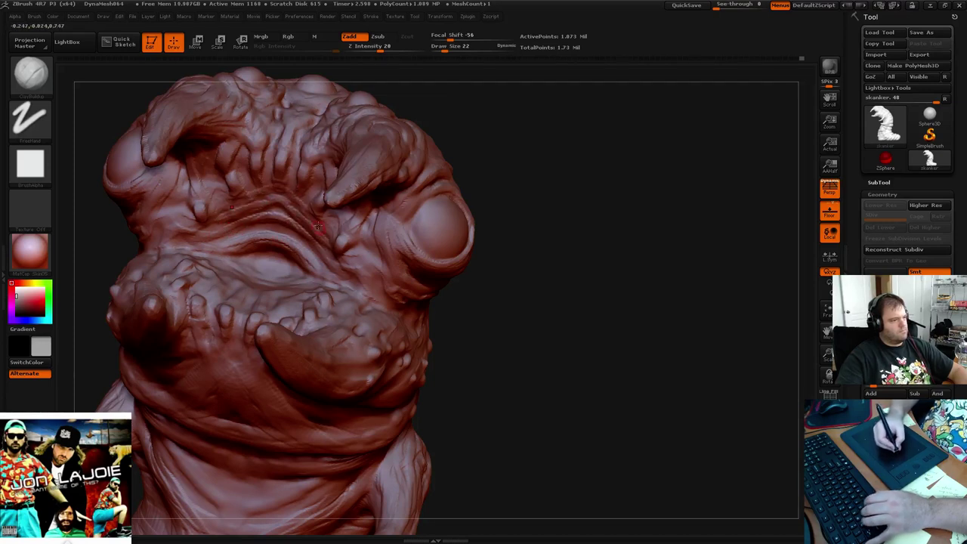
left_click_drag(544, 192, 552, 269)
mouse_move(295, 278)
left_mouse_down()
mouse_move(255, 263)
mouse_move(283, 271)
mouse_move(262, 270)
left_mouse_up()
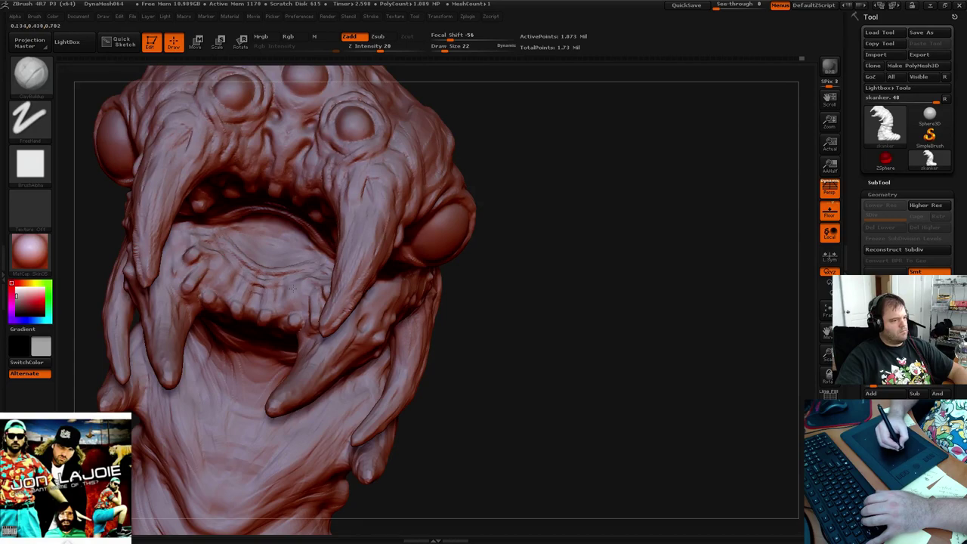
Sculpt fine ridges along the lower fangs and wrinkles under the jaw and across the throat
mouse_move(521, 227)
left_mouse_down()
mouse_move(533, 216)
mouse_move(514, 209)
mouse_move(534, 216)
mouse_move(494, 194)
mouse_move(537, 227)
mouse_move(537, 249)
left_mouse_up()
left_click_drag(185, 340, 240, 367)
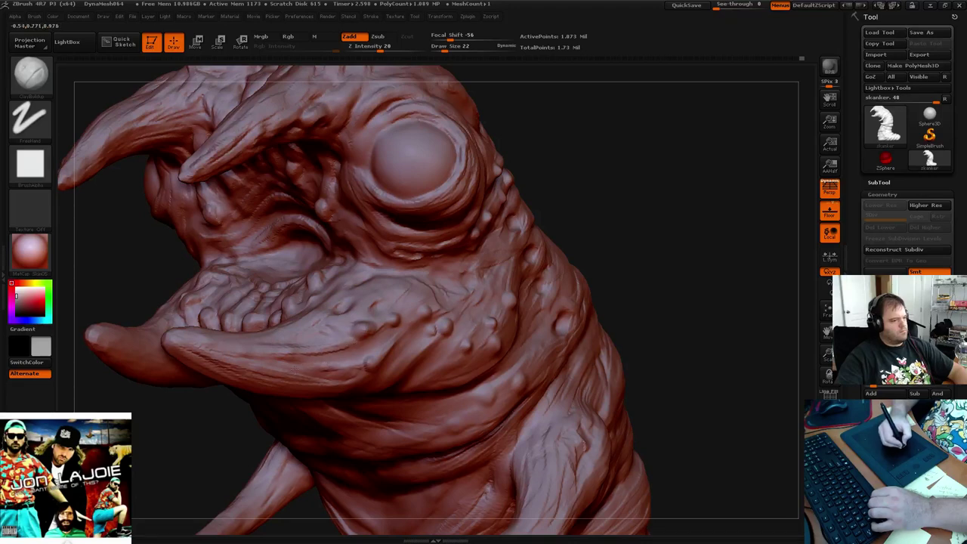
mouse_move(576, 226)
left_mouse_down()
mouse_move(492, 205)
mouse_move(401, 263)
mouse_move(426, 274)
mouse_move(528, 177)
mouse_move(493, 230)
mouse_move(544, 250)
mouse_move(524, 257)
mouse_move(521, 239)
mouse_move(491, 277)
left_mouse_up()
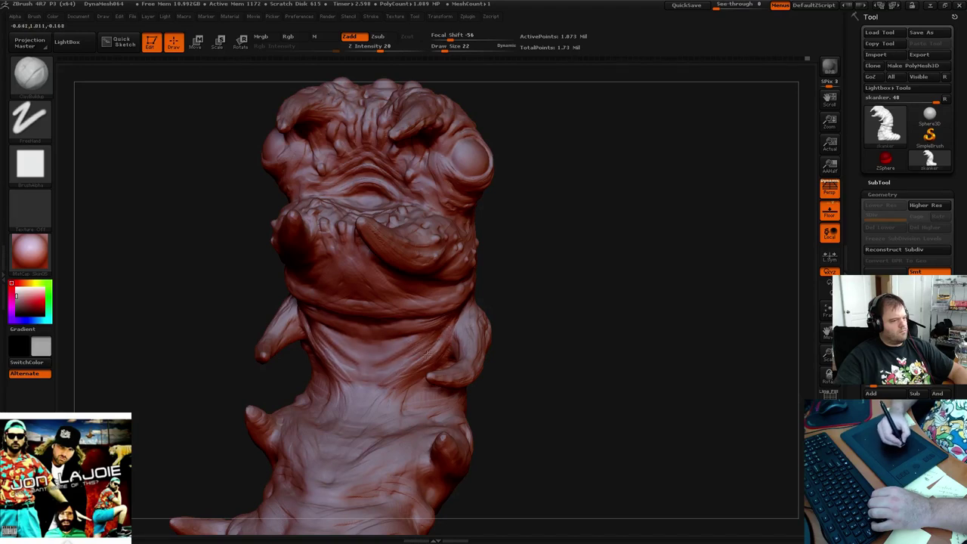
mouse_move(531, 296)
left_mouse_down()
mouse_move(537, 272)
mouse_move(487, 261)
left_mouse_up()
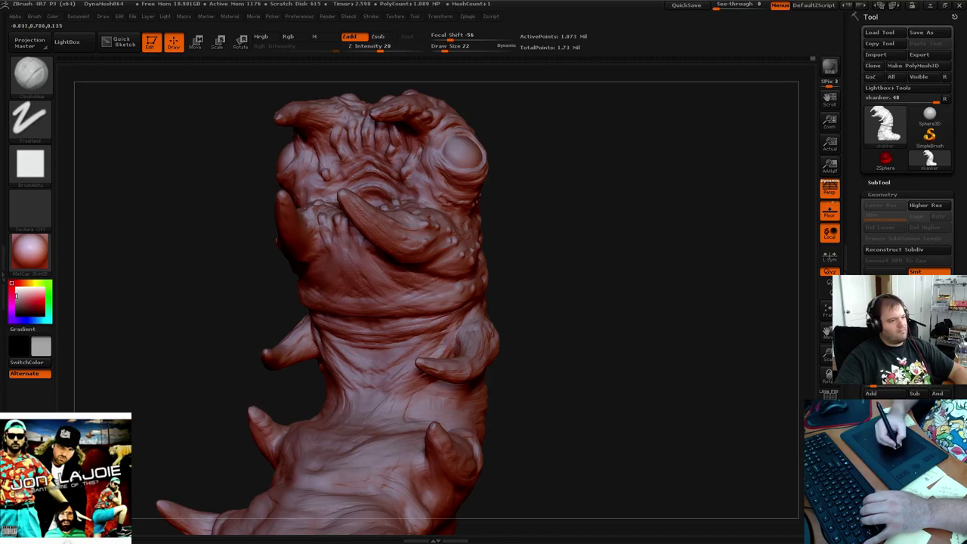
key("shift")
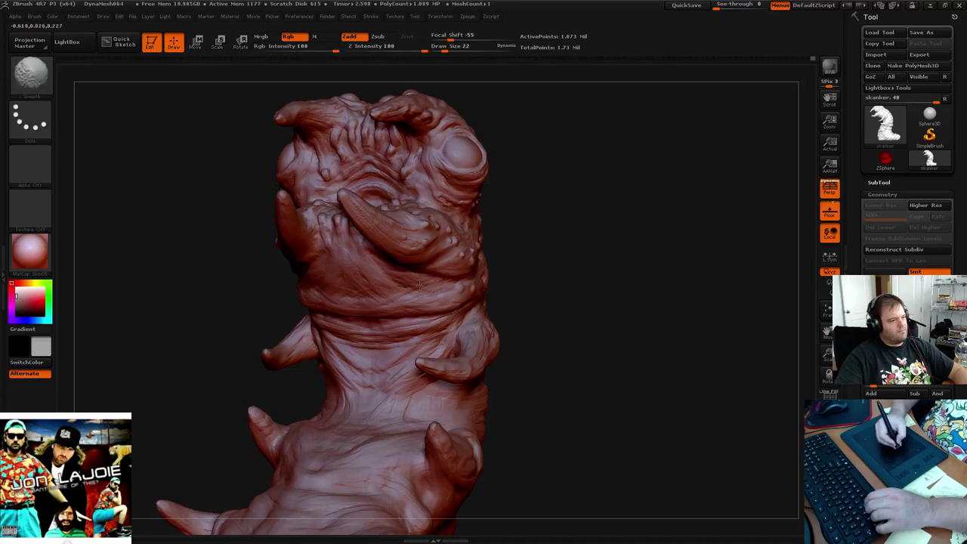
mouse_move(566, 219)
left_mouse_down()
mouse_move(576, 246)
mouse_move(574, 234)
mouse_move(491, 183)
mouse_move(491, 206)
mouse_move(536, 207)
mouse_move(642, 257)
mouse_move(600, 214)
mouse_move(582, 231)
mouse_move(599, 236)
mouse_move(633, 222)
mouse_move(559, 222)
mouse_move(536, 236)
mouse_move(556, 244)
mouse_move(496, 259)
mouse_move(580, 201)
mouse_move(574, 231)
mouse_move(646, 218)
mouse_move(550, 164)
mouse_move(552, 274)
mouse_move(535, 340)
mouse_move(546, 307)
mouse_move(529, 279)
mouse_move(479, 252)
mouse_move(455, 257)
mouse_move(479, 268)
mouse_move(455, 255)
mouse_move(485, 229)
left_mouse_up()
Save the sculpt as skanker.ztl in the ZTools folder, overwriting the earlier version
left_click(920, 31)
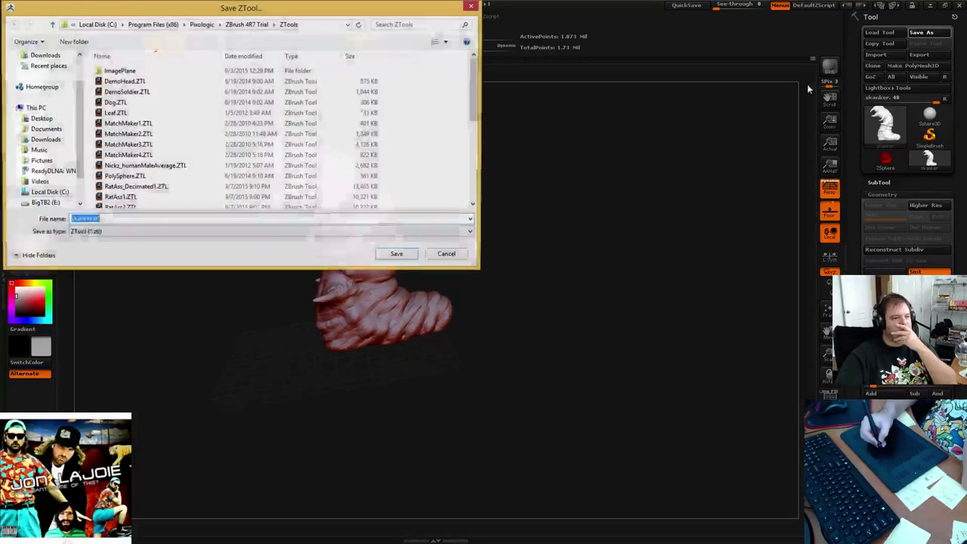
left_click(389, 255)
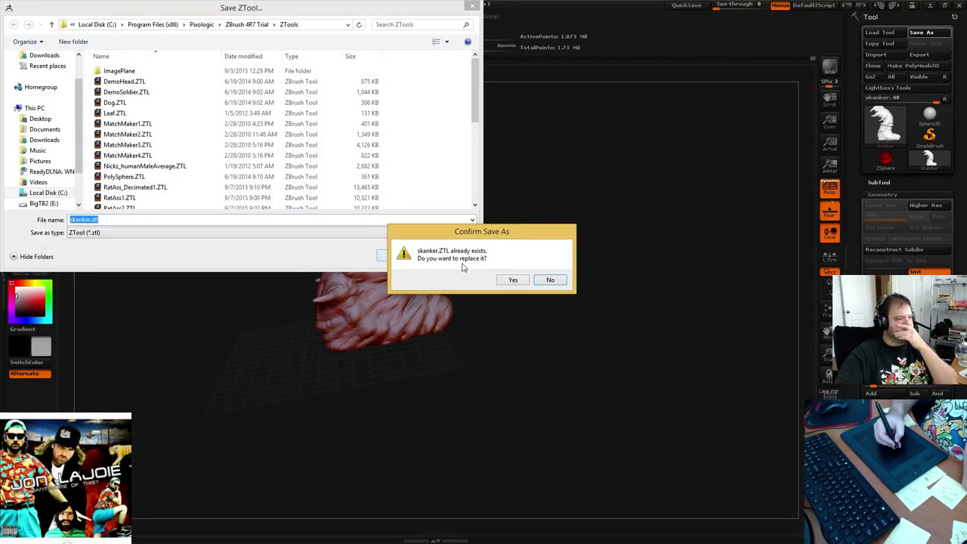
left_click(510, 280)
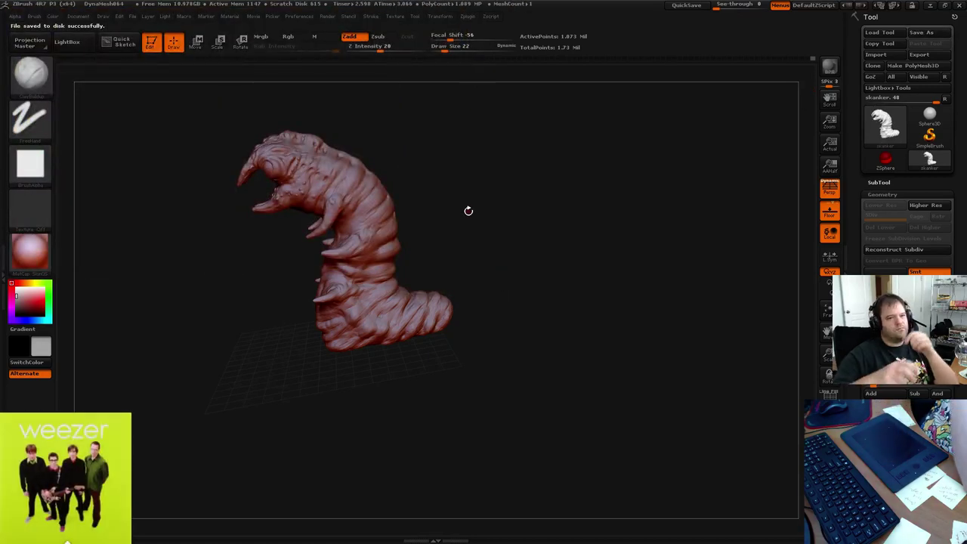
Save a separate copy of the sculpt in the ZTools folder as skanker2.ztl
left_click(919, 32)
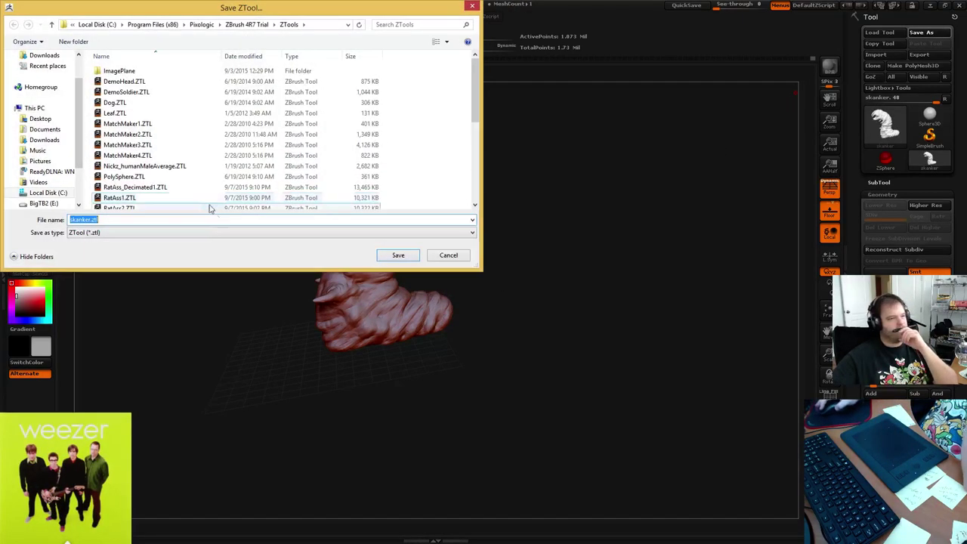
key("Right")
key("Left")
key("Left")
key("Left")
key("Left")
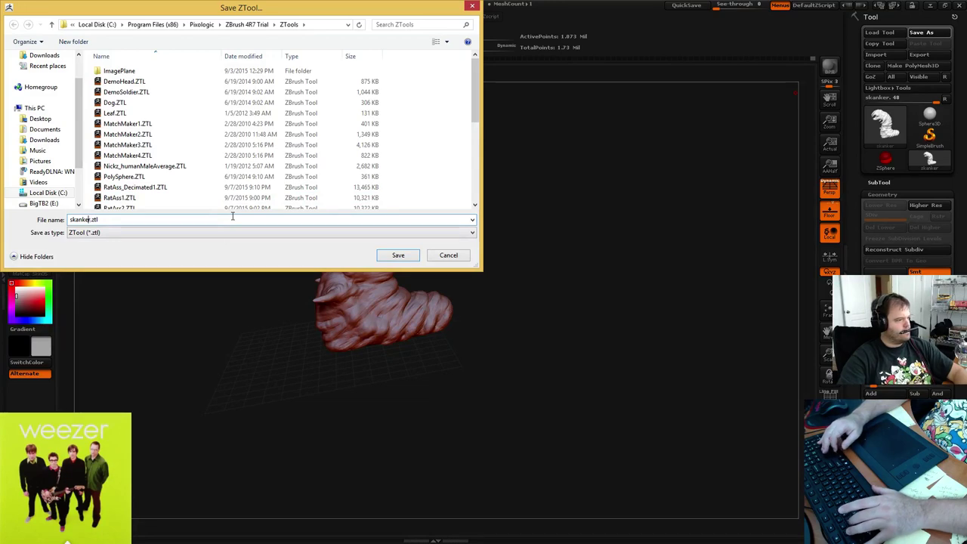
key("Return")
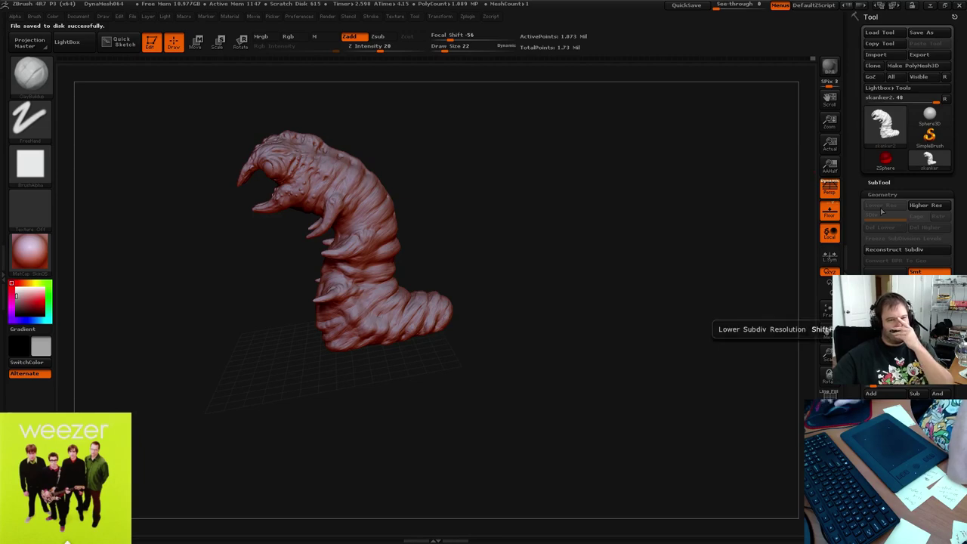
Append a Cylinder3D mesh to the creature as a new subtool
left_click(880, 183)
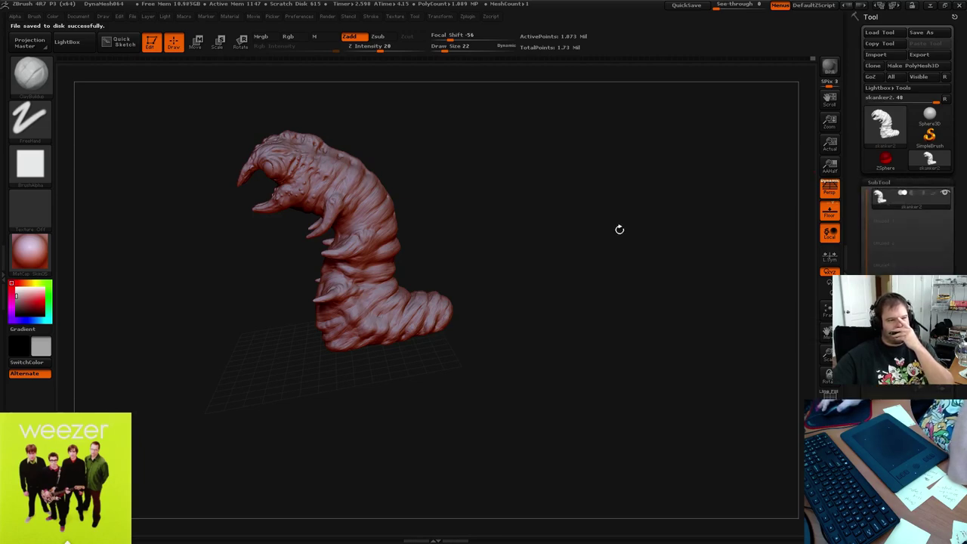
mouse_move(458, 169)
left_mouse_down()
mouse_move(475, 166)
mouse_move(475, 155)
mouse_move(528, 190)
mouse_move(581, 175)
mouse_move(610, 190)
mouse_move(579, 168)
mouse_move(590, 186)
mouse_move(584, 200)
left_mouse_up()
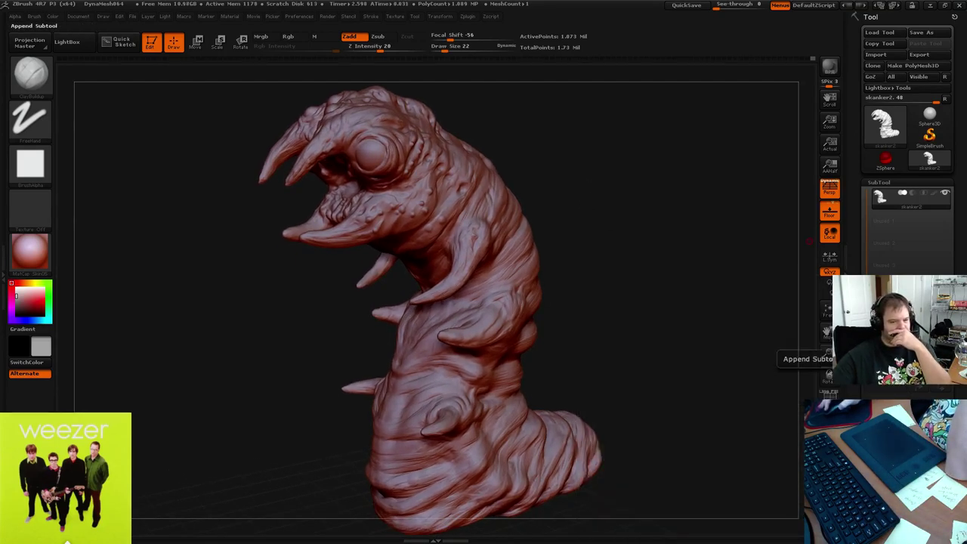
left_click(928, 446)
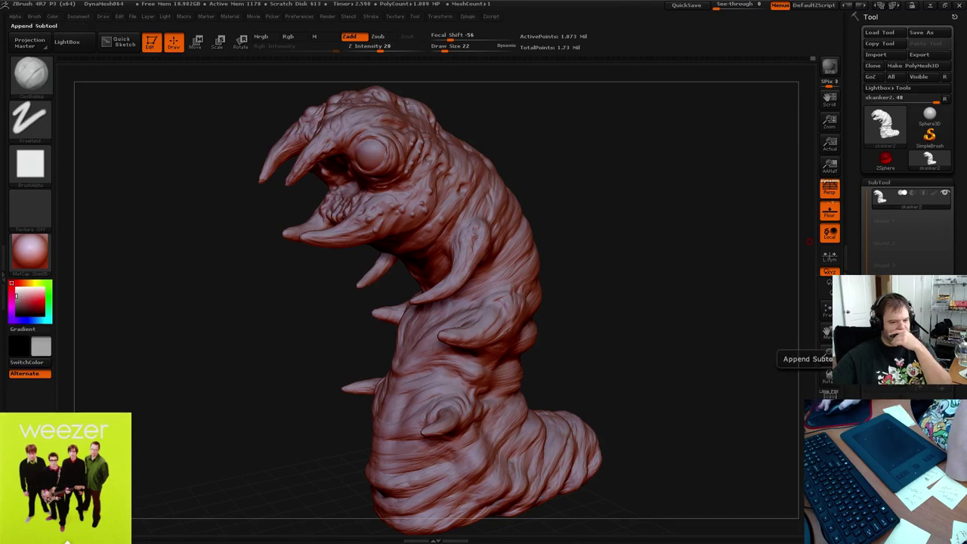
left_click(827, 355)
mouse_move(807, 379)
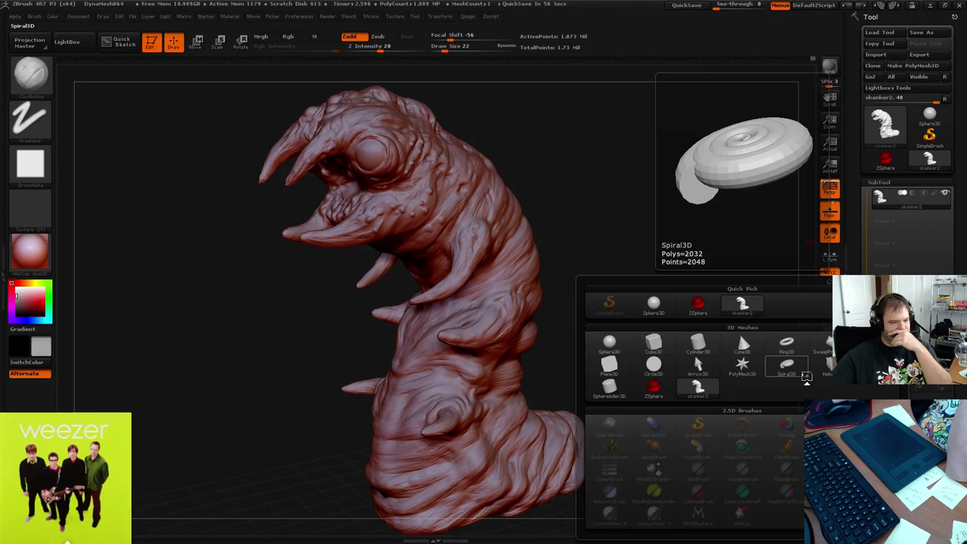
mouse_move(699, 342)
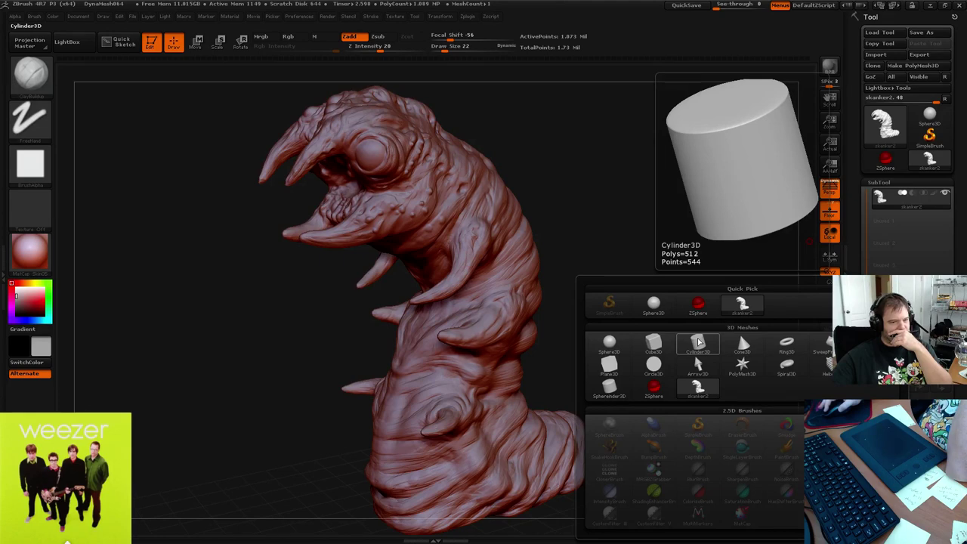
left_click(698, 342)
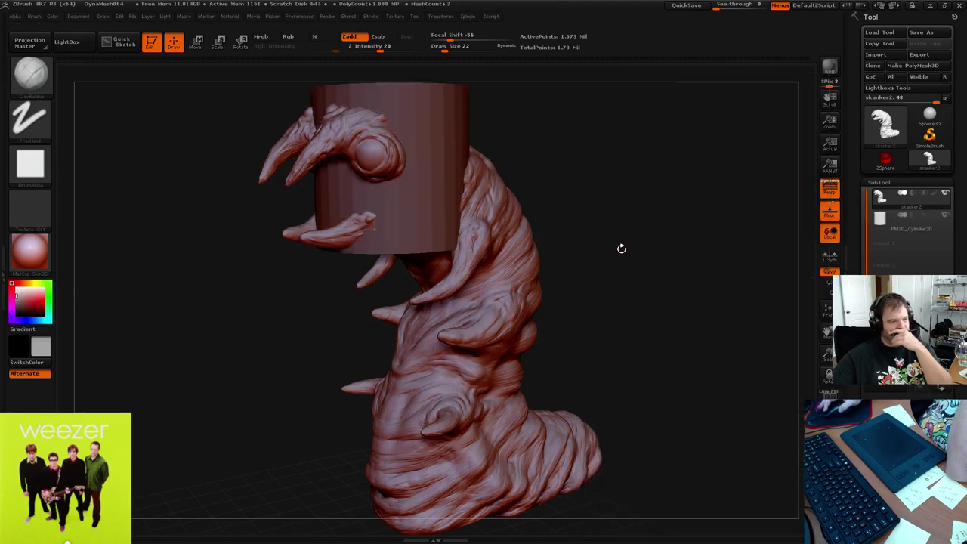
Turn off perspective and draw a vertical Move transpose line along the cylinder's full height in the side view
left_click_drag(641, 240, 611, 239)
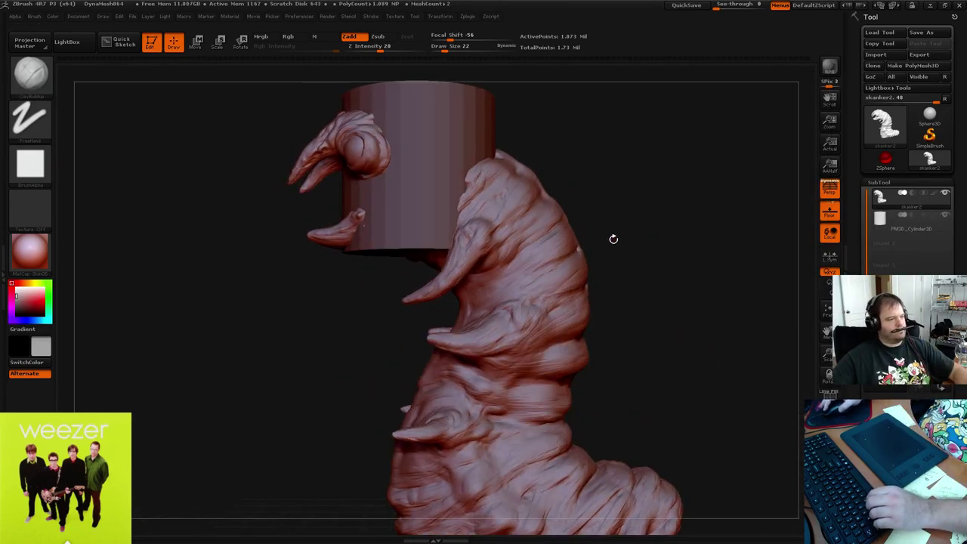
key("o")
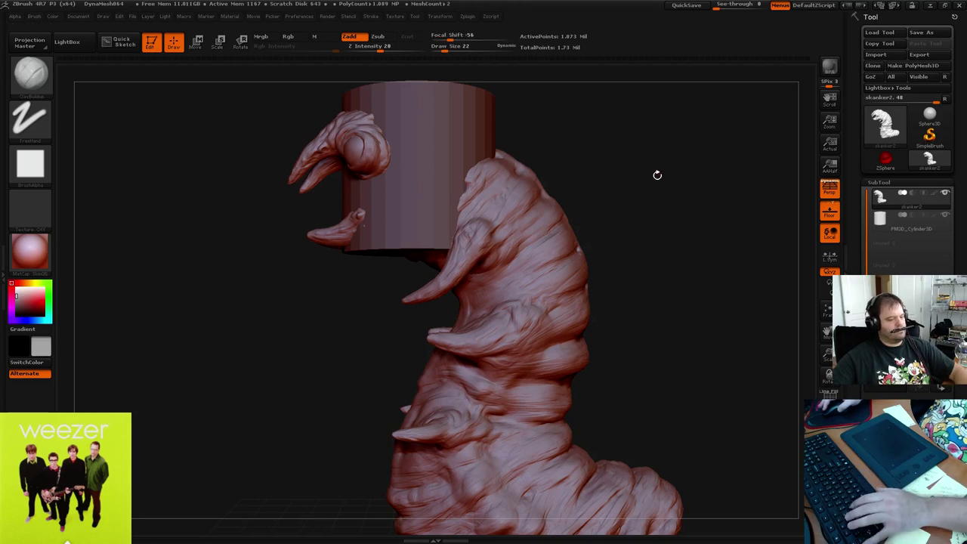
key("p")
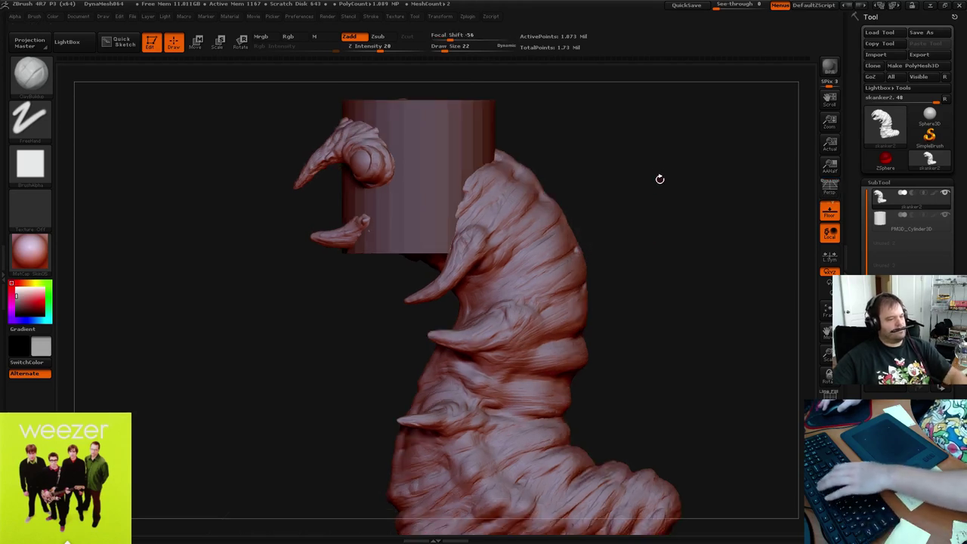
left_click(197, 42)
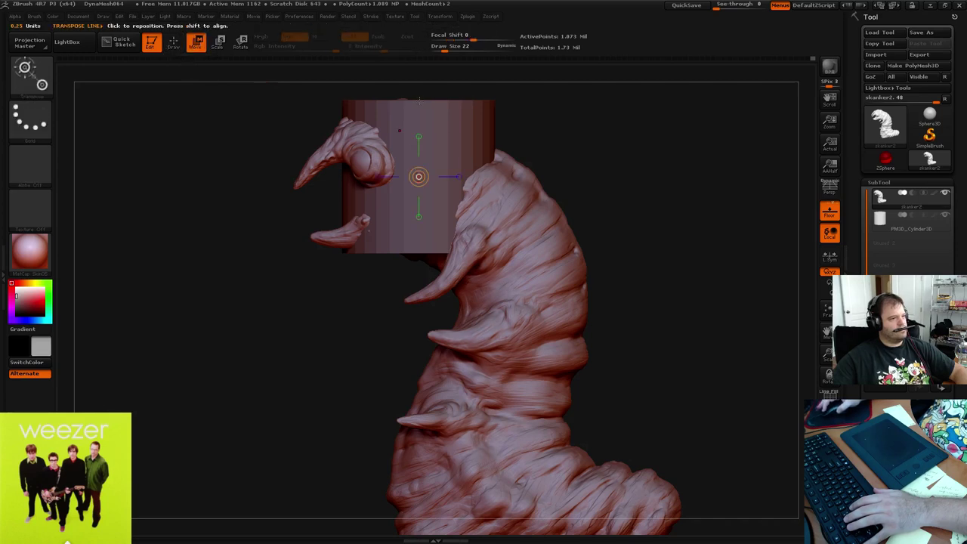
left_click_drag(419, 99, 419, 250)
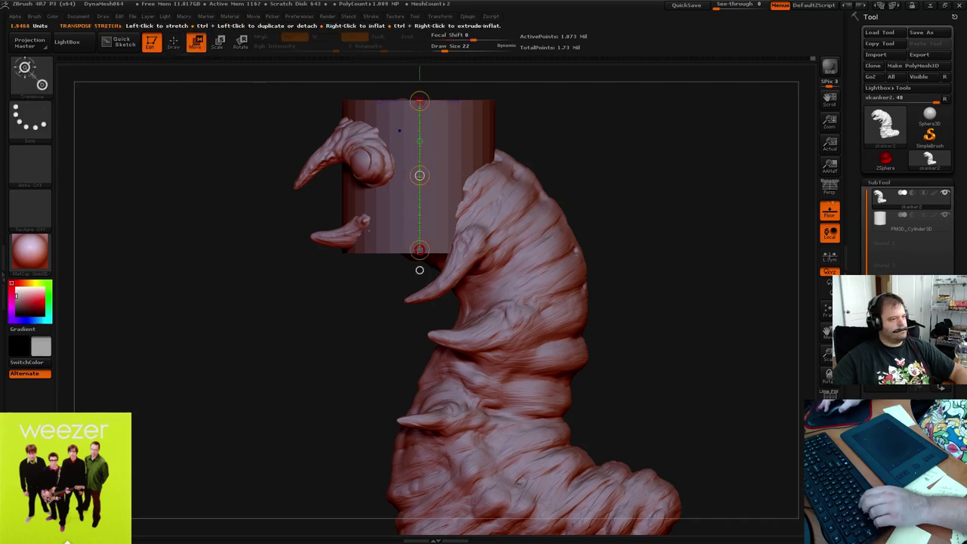
Undo the move of the creature mesh and make the cylinder the active subtool
left_click_drag(419, 175, 415, 189)
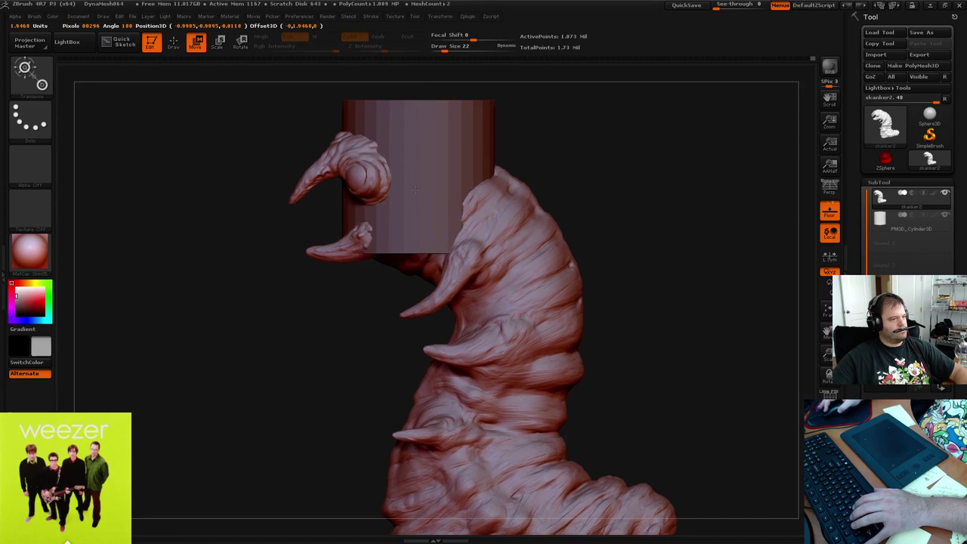
key("ctrl+z")
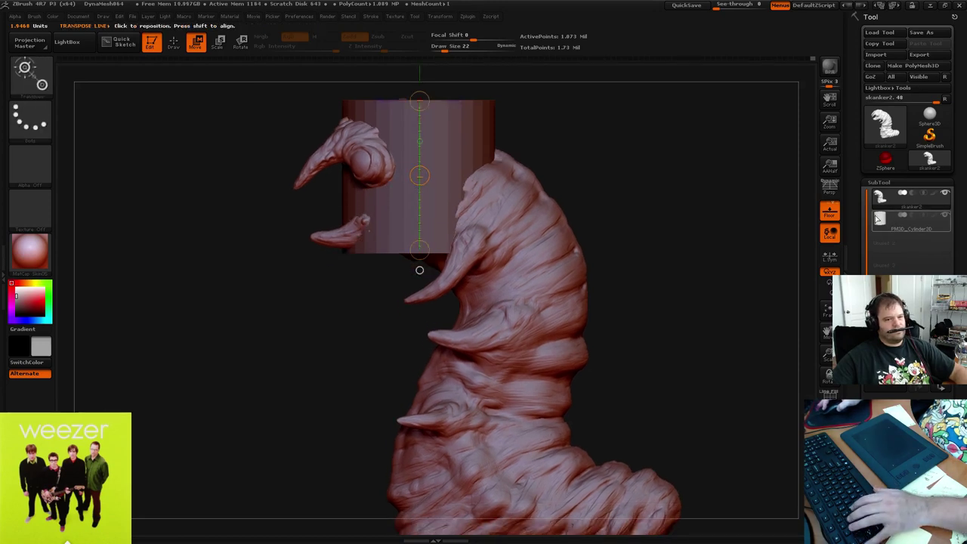
left_click(880, 219)
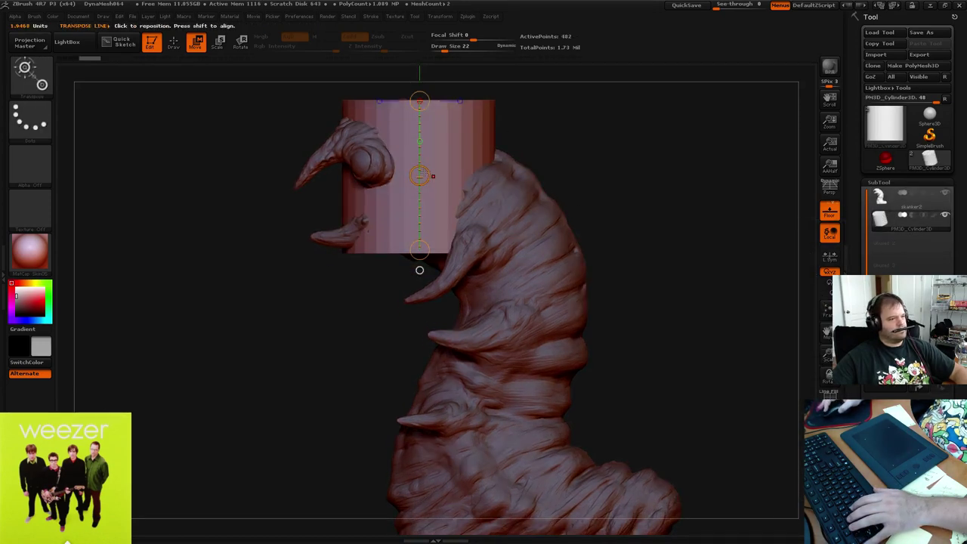
Move the cylinder out beside the creature's lower body and enlarge it with the Size deformation
left_click_drag(420, 176, 275, 411)
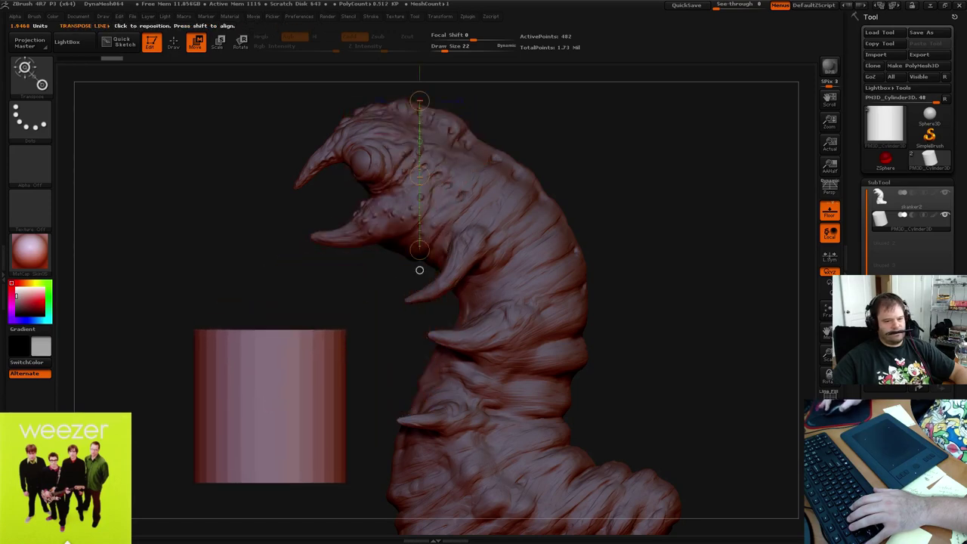
left_click(880, 181)
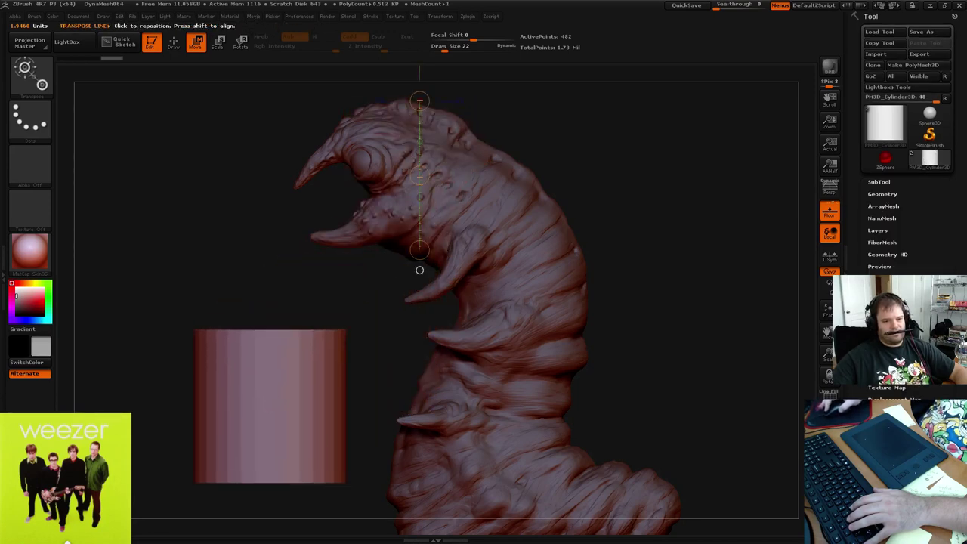
left_click(886, 290)
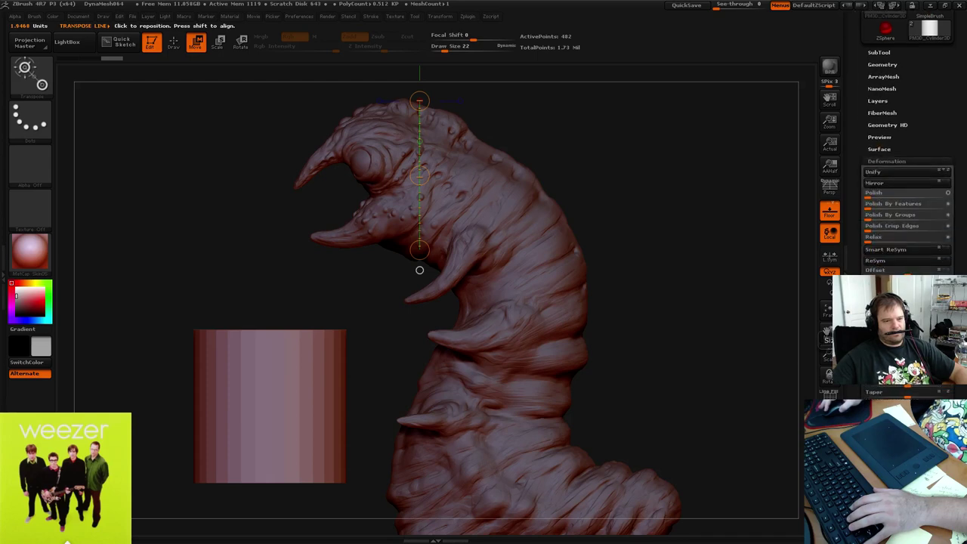
left_click_drag(907, 292, 921, 293)
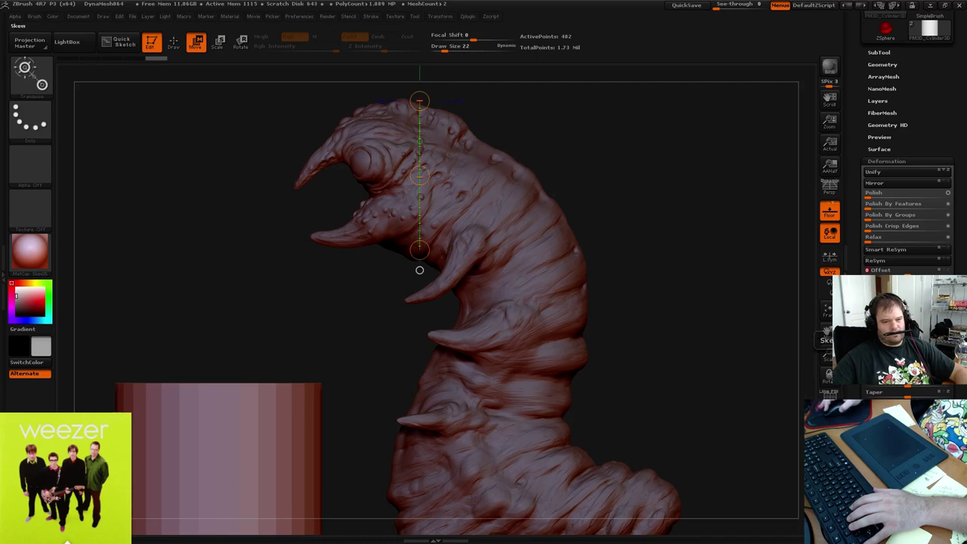
Try the Radial Flatten, Spherical Flatten and Inflate deformations on the cylinder and undo them
left_click_drag(646, 262, 682, 198)
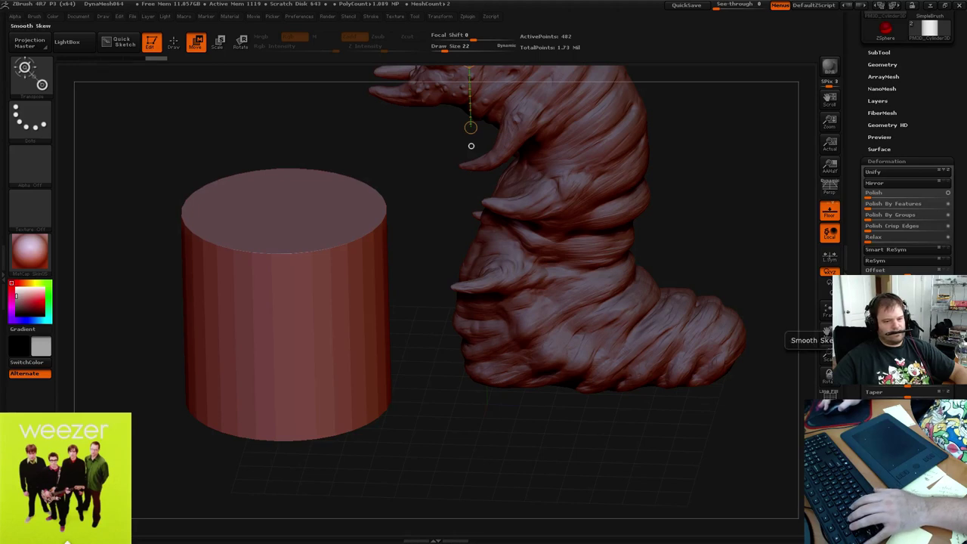
left_click_drag(906, 348, 929, 348)
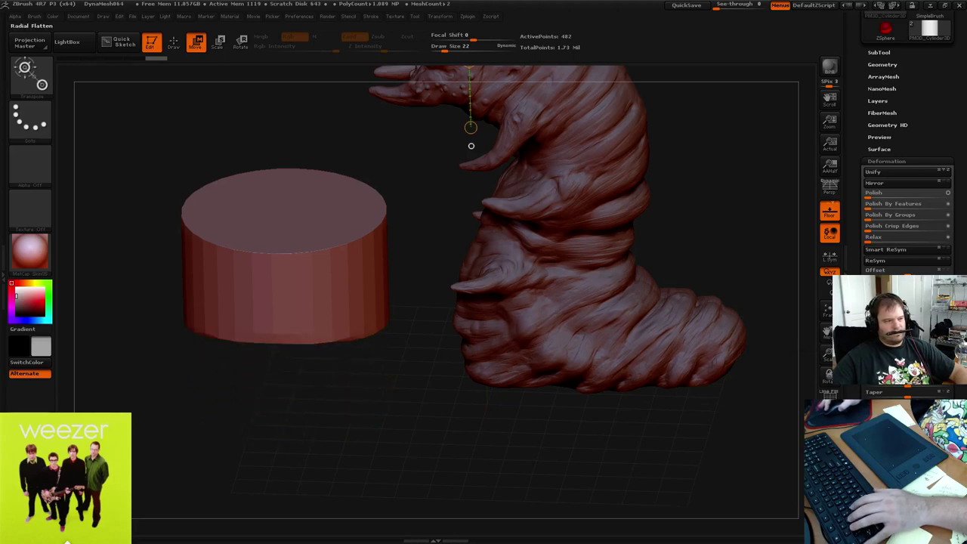
left_click_drag(721, 266, 787, 295)
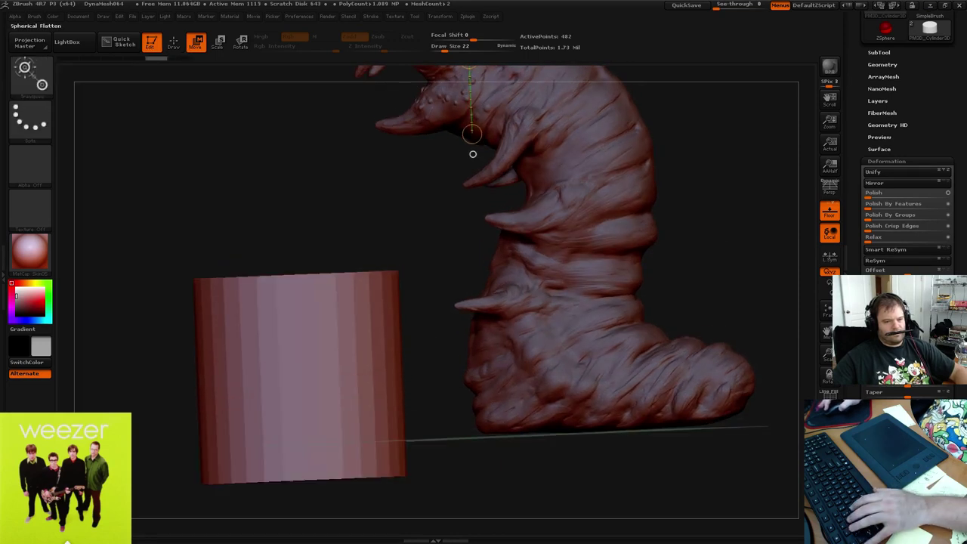
left_click_drag(906, 370, 929, 369)
key("ctrl+z")
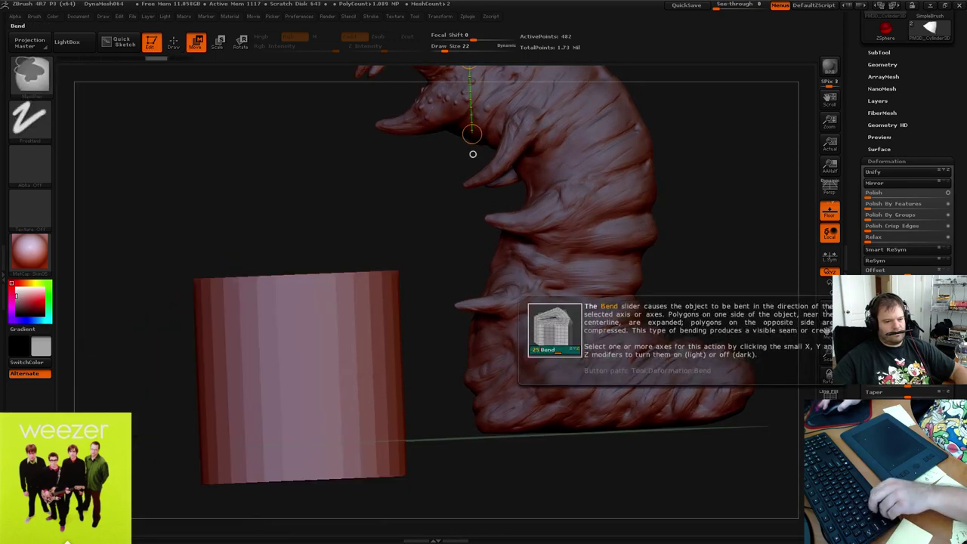
left_click_drag(691, 262, 680, 229)
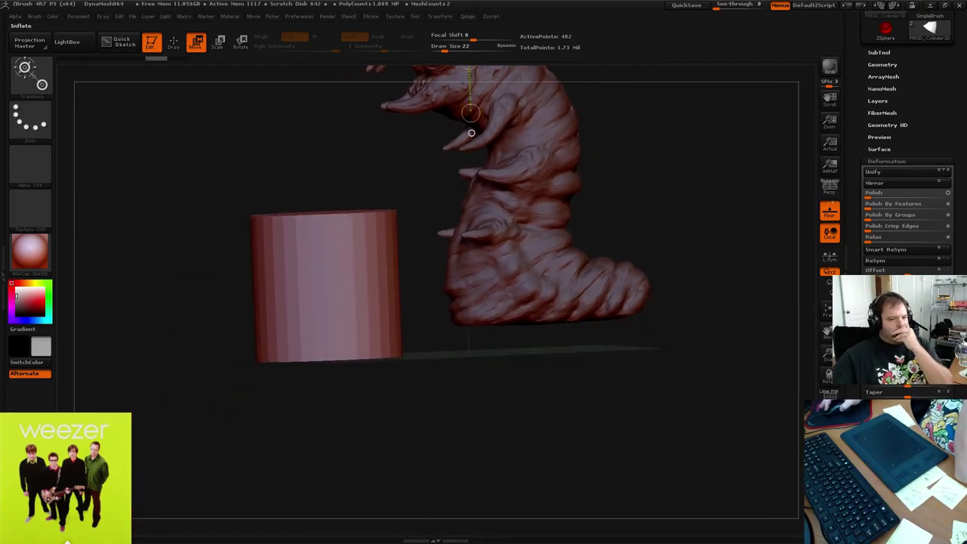
left_click_drag(907, 426, 918, 425)
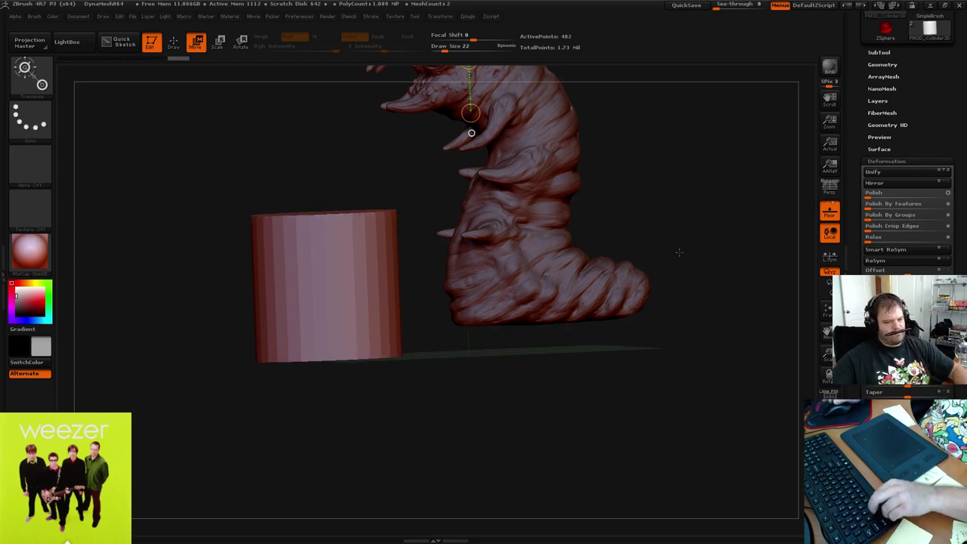
Try the Polish Crisp Edges and Polish deformations on the cylinder, undoing each one
mouse_move(712, 266)
left_mouse_down()
mouse_move(723, 264)
mouse_move(695, 257)
left_mouse_up()
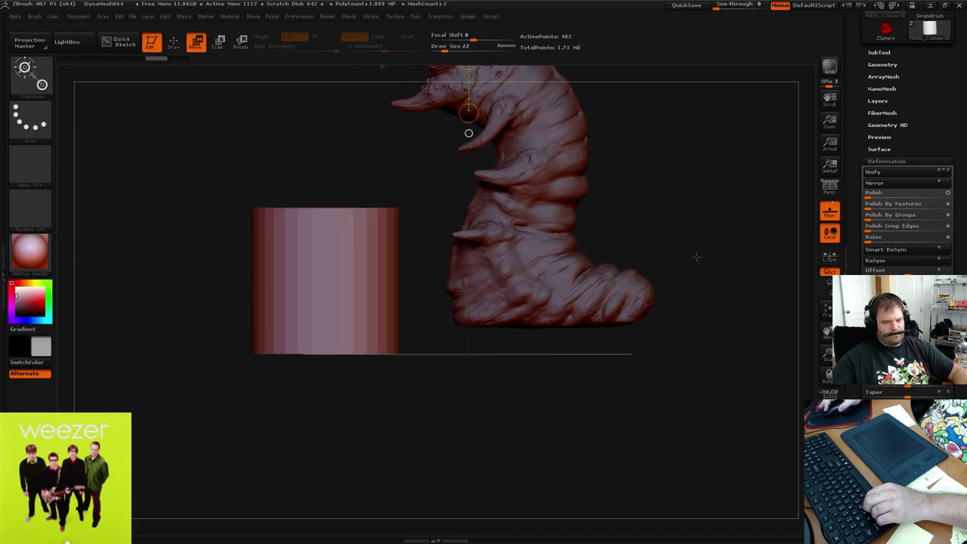
left_click_drag(696, 224, 723, 240, "alt")
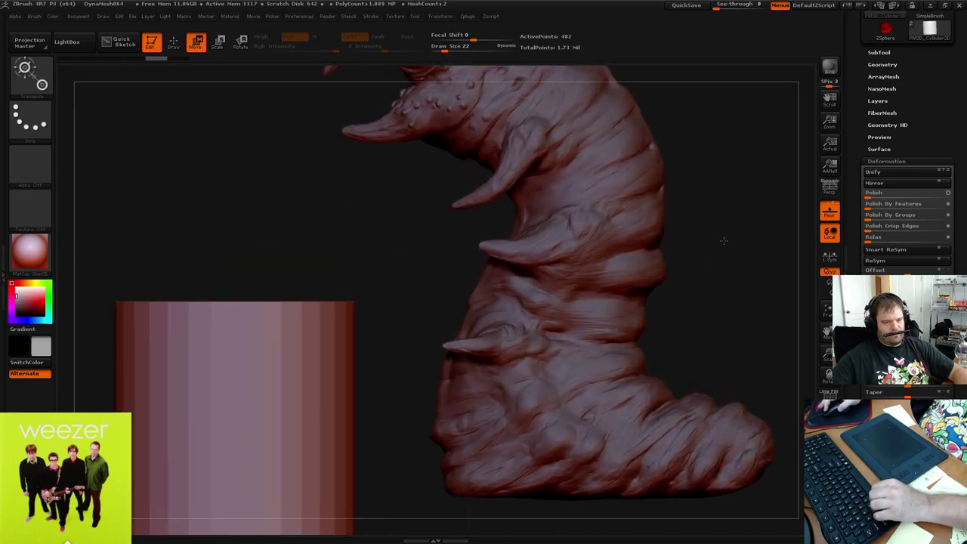
left_click_drag(752, 331, 778, 218, "alt")
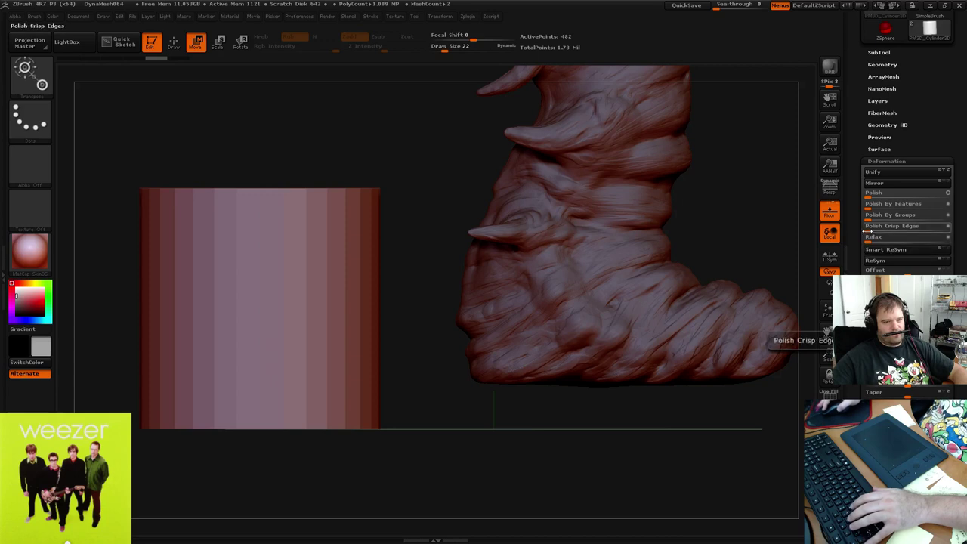
left_click_drag(869, 230, 880, 230)
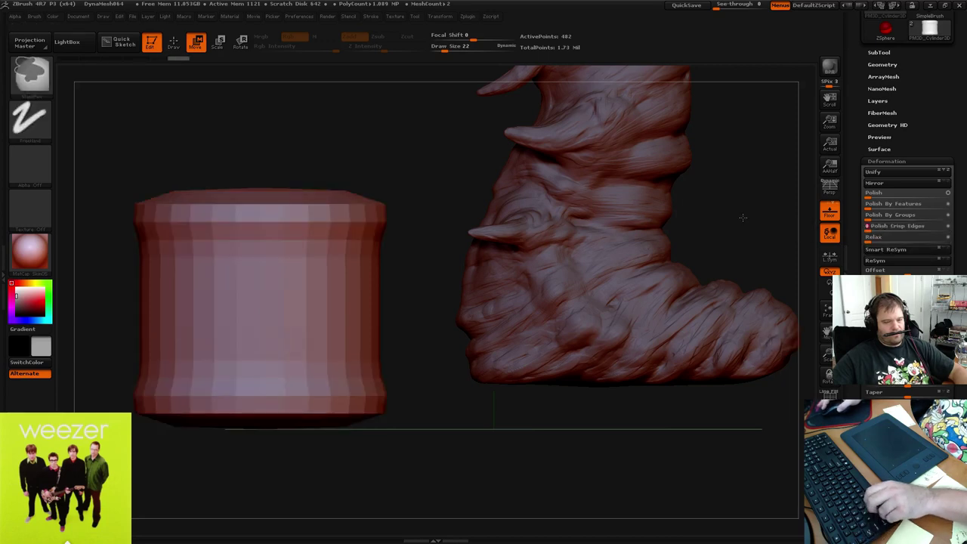
key("ctrl+z")
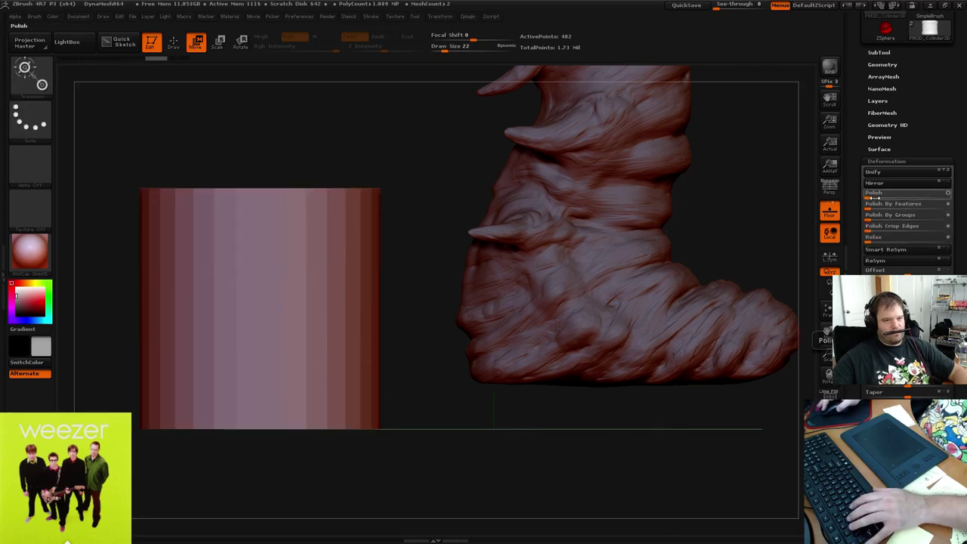
left_click_drag(873, 194, 880, 195)
key("ctrl+z")
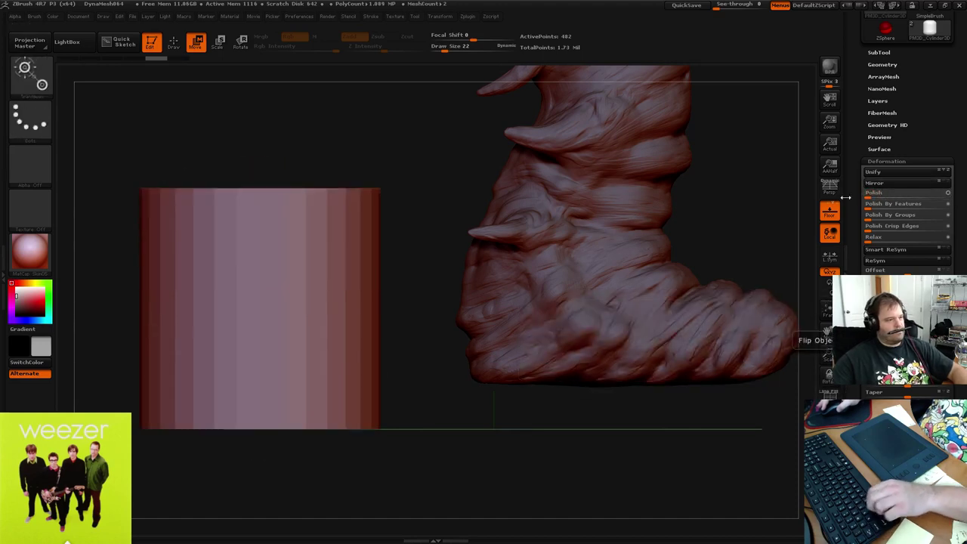
Subdivide the cylinder once with the Smt subdivision smoothing turned off, replacing the smoothed division
left_click(882, 65)
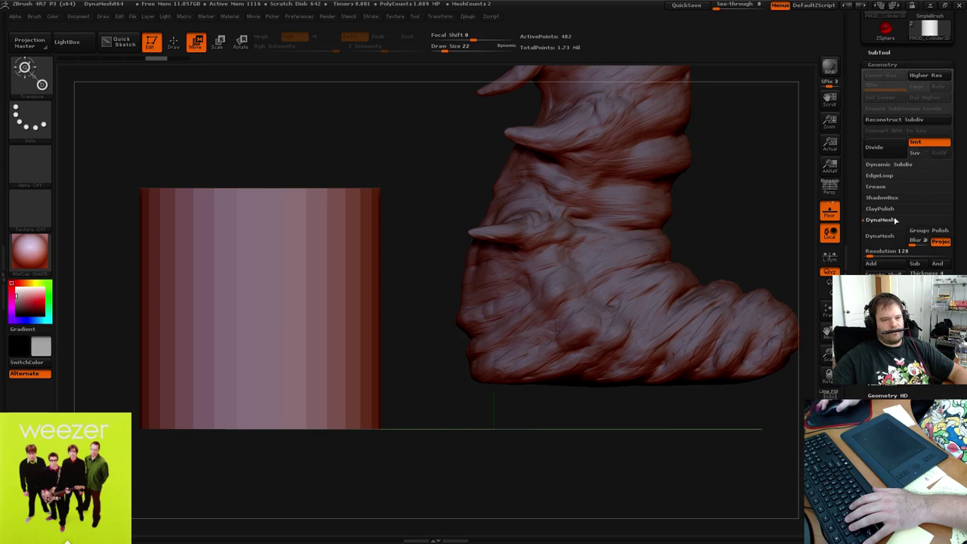
left_click(884, 148)
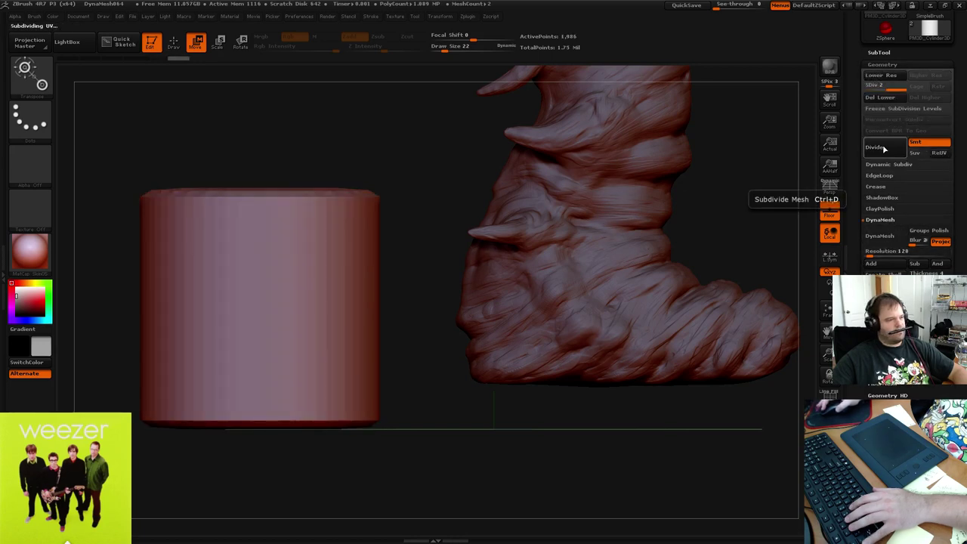
left_click(935, 146)
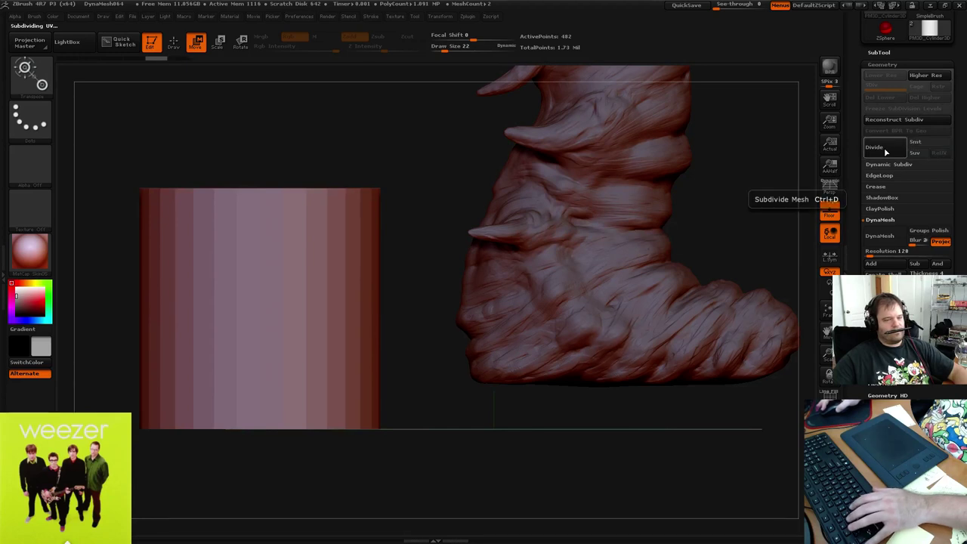
left_click(886, 150)
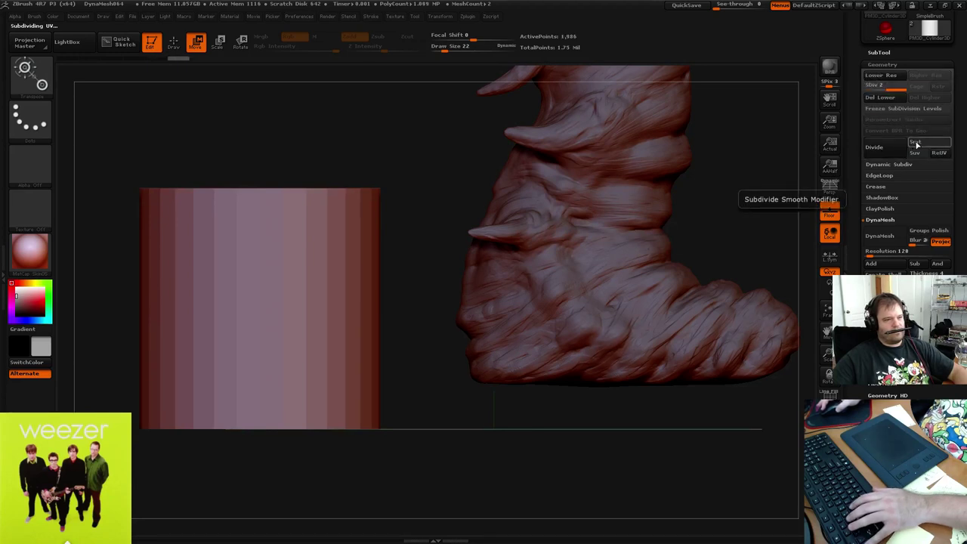
Turn Smt smoothing back on and divide the cylinder repeatedly up to subdivision level 6
left_click(885, 150)
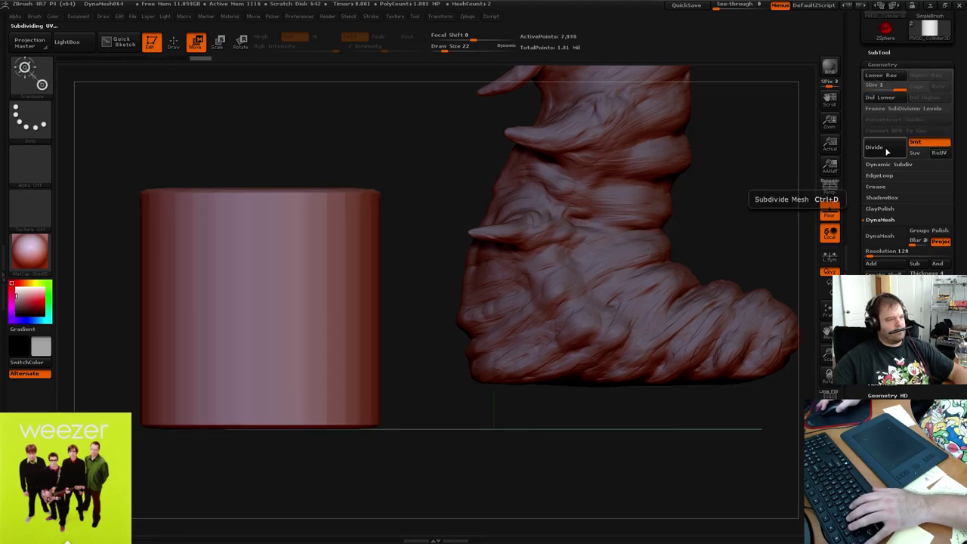
mouse_move(410, 158)
left_mouse_down()
mouse_move(400, 167)
mouse_move(753, 185)
left_mouse_up()
left_click(885, 149)
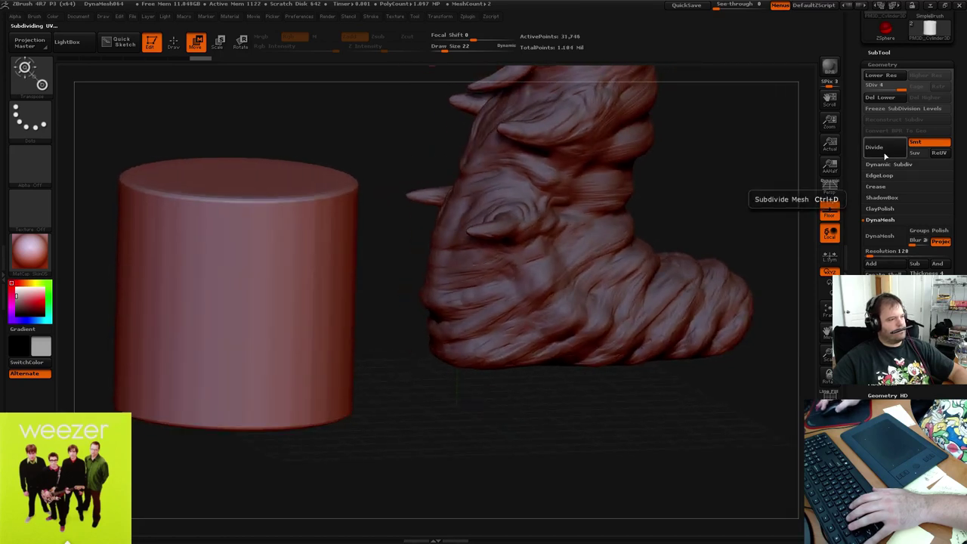
left_click(885, 155)
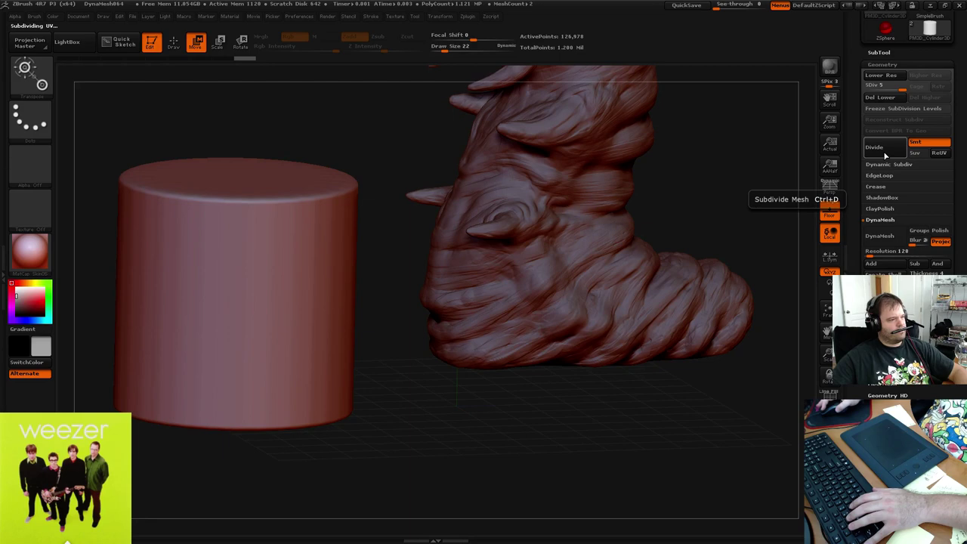
left_click(883, 151)
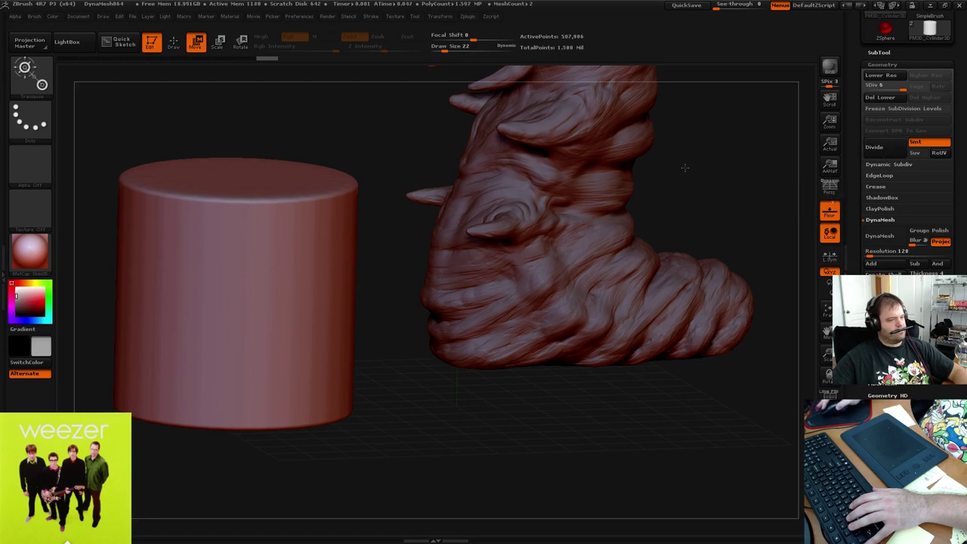
Draw a vertical Scale transpose line on the cylinder in the side view and scale the cylinder up, mostly in width
left_click_drag(685, 168, 708, 156)
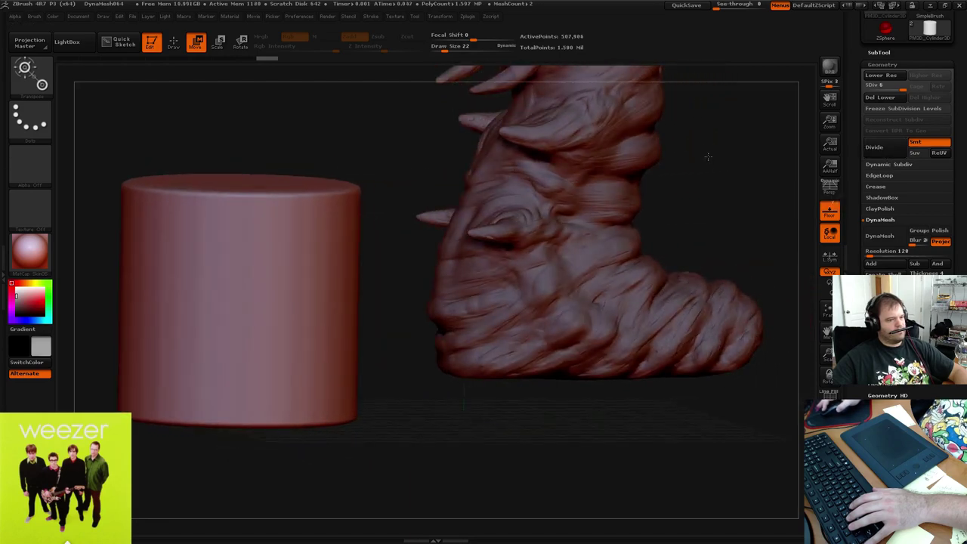
left_click_drag(718, 192, 713, 249, "alt")
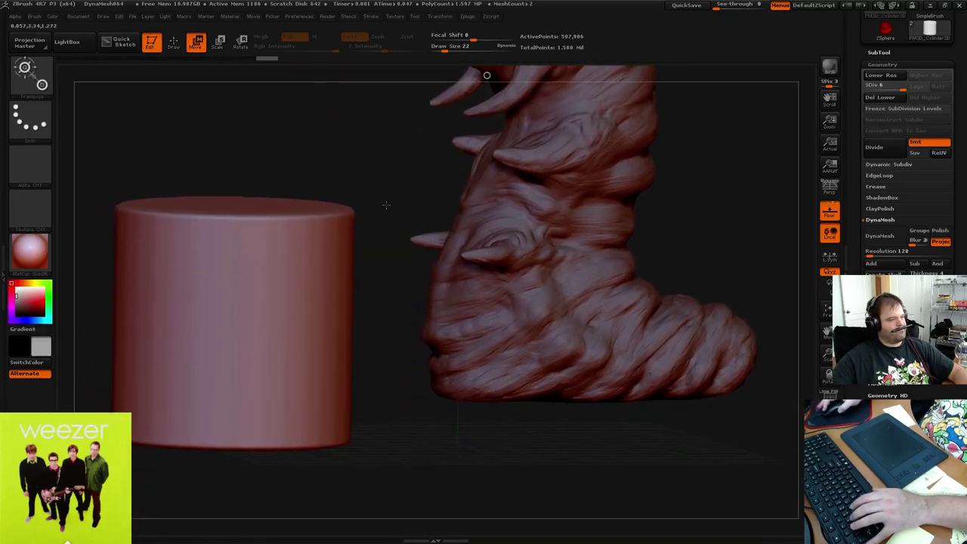
left_click_drag(385, 204, 375, 198)
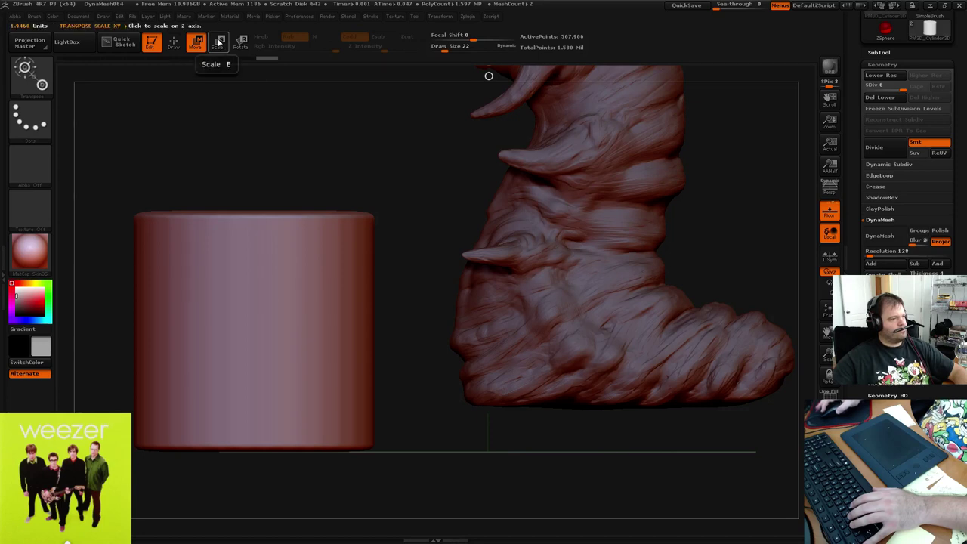
left_click(219, 41)
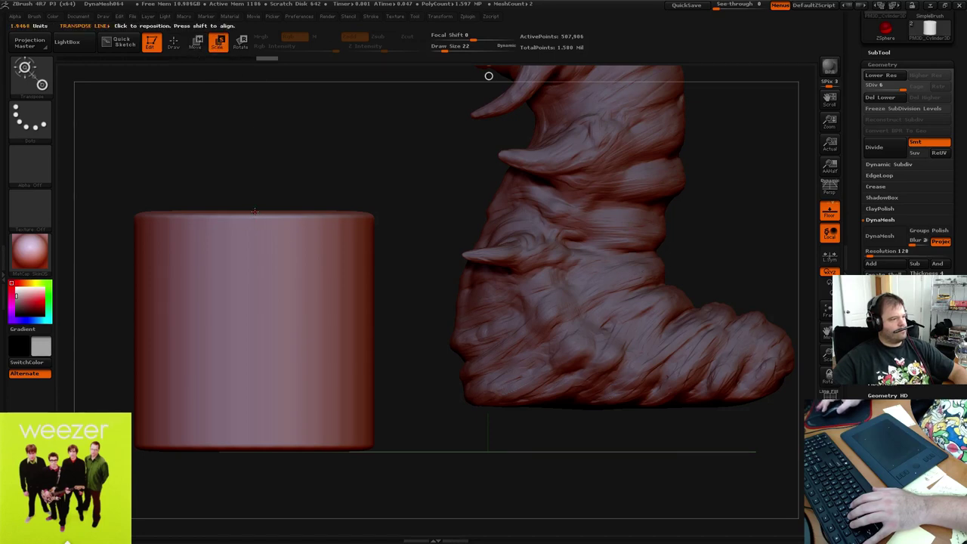
left_click_drag(255, 212, 255, 242)
left_click_drag(256, 375, 271, 352)
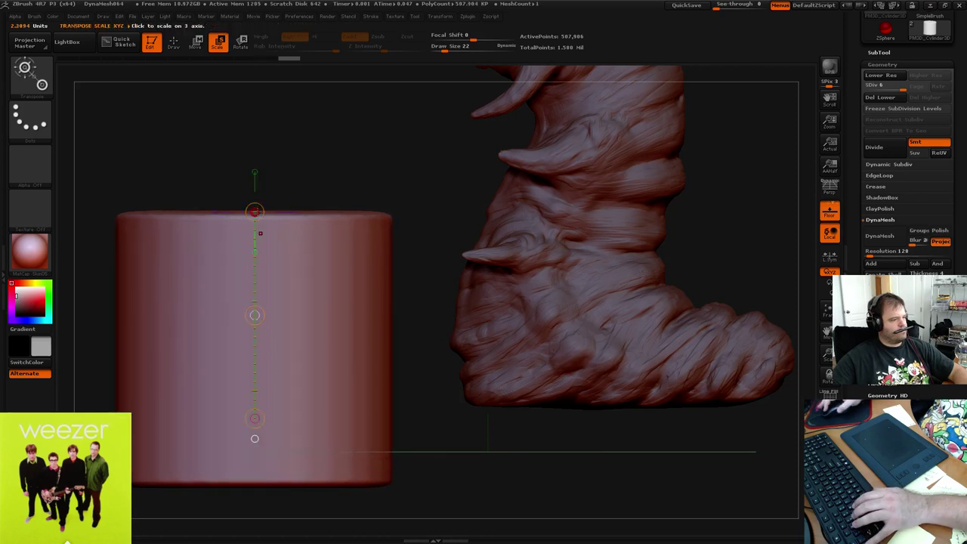
mouse_move(260, 233)
left_mouse_down()
mouse_move(269, 317)
mouse_move(264, 178)
mouse_move(265, 225)
left_mouse_up()
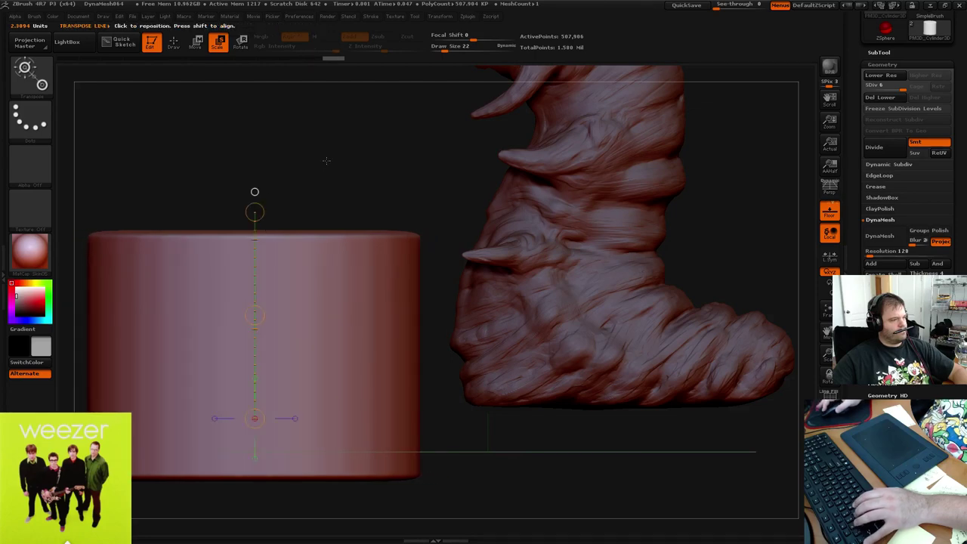
Draw a Move transpose line across the cylinder in the top view and move the cylinder over beneath the creature's body
left_click_drag(326, 160, 341, 208)
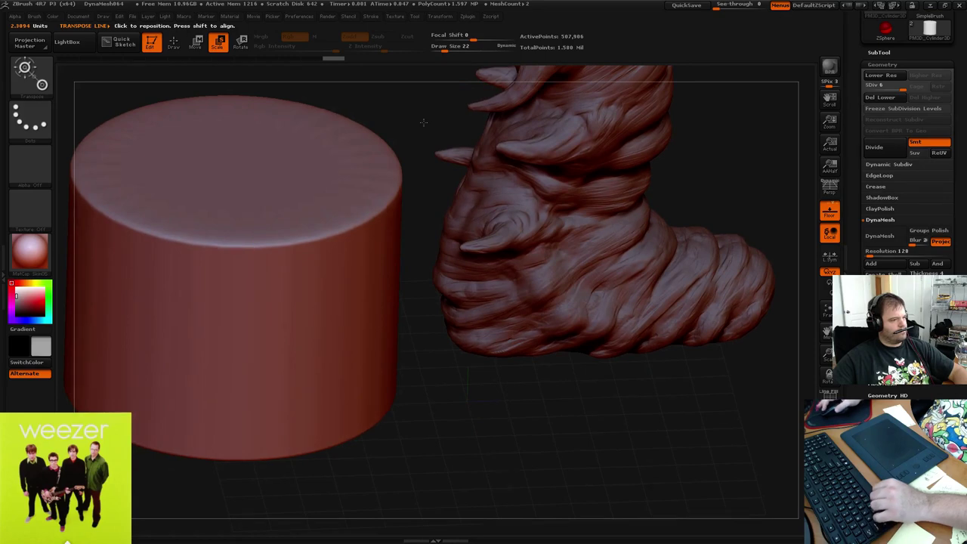
left_click_drag(425, 121, 467, 214)
left_click_drag(432, 185, 509, 240, "alt")
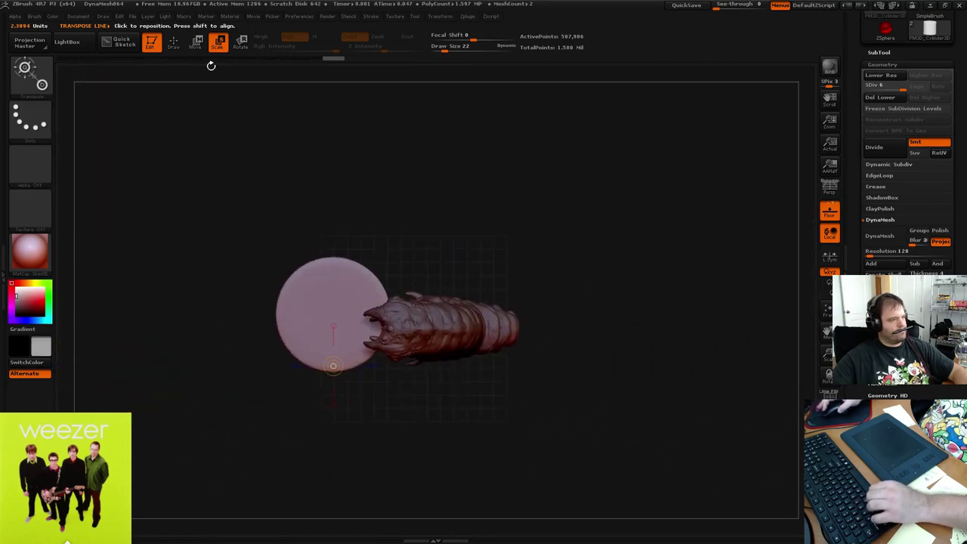
left_click(194, 44)
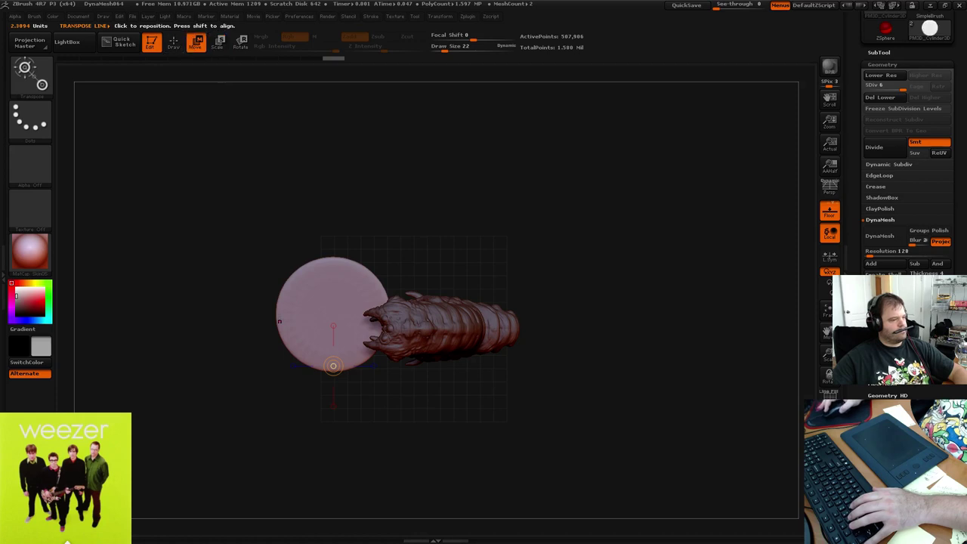
left_click_drag(278, 313, 282, 314)
left_click_drag(401, 324, 409, 314)
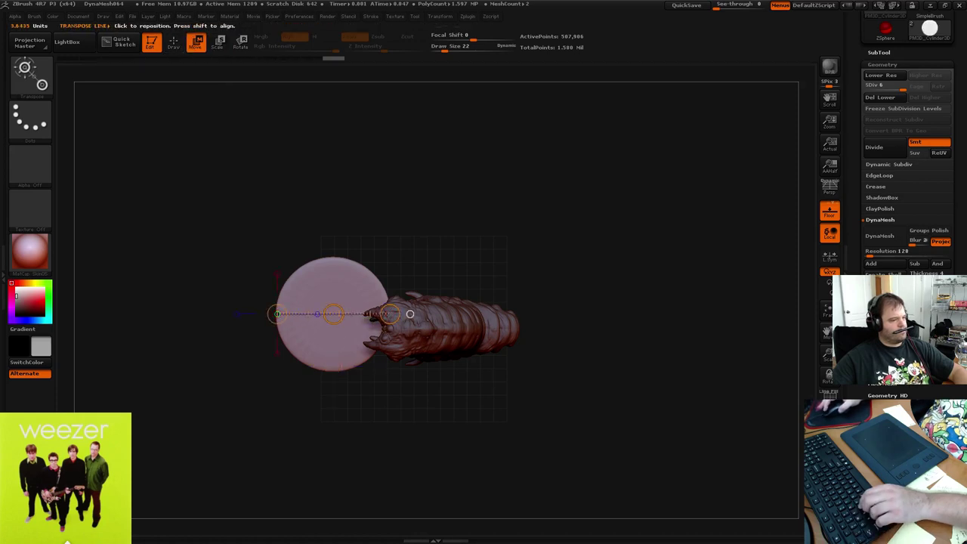
left_click_drag(333, 314, 451, 322)
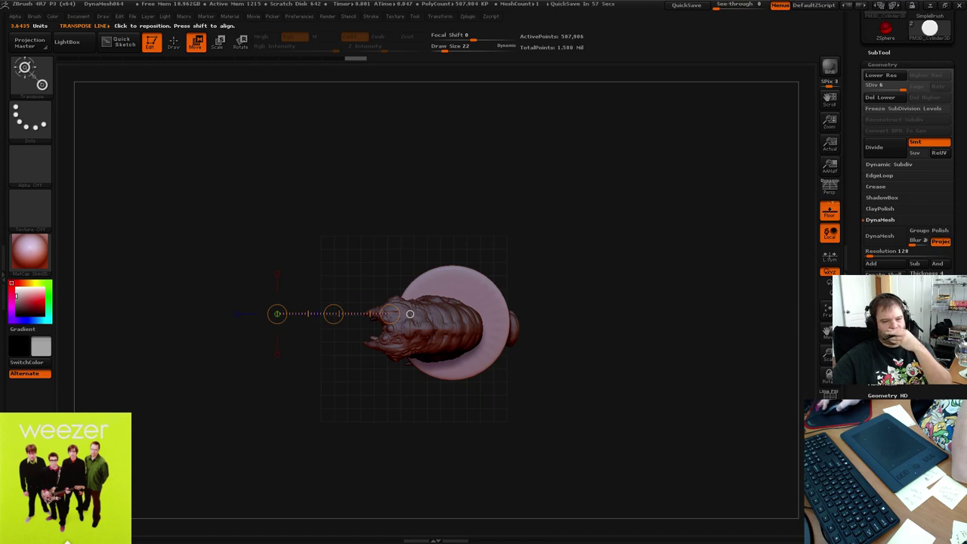
Shift the cylinder slightly along X to centre it under the creature, and reduce its Y Size to flatten it into a thin disc
left_click(878, 309)
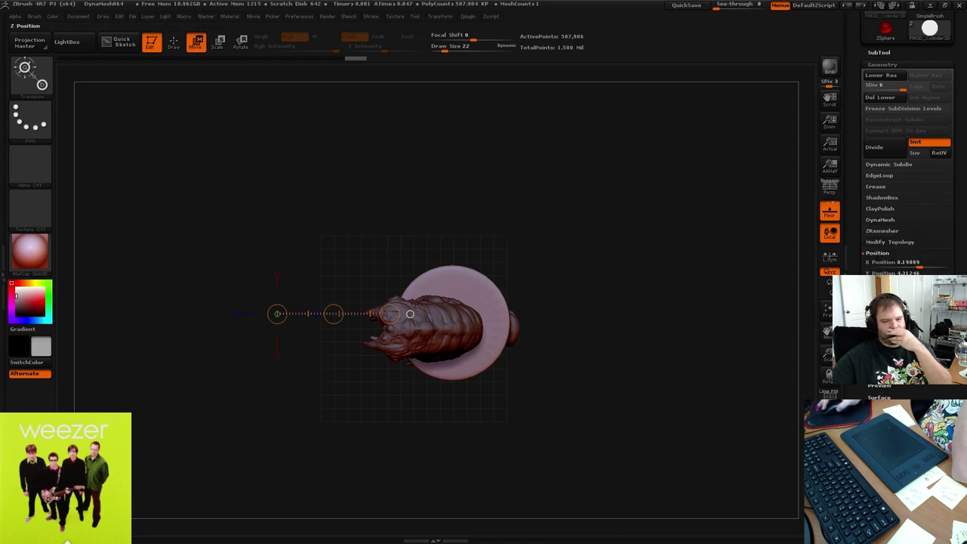
left_click_drag(916, 267, 900, 268)
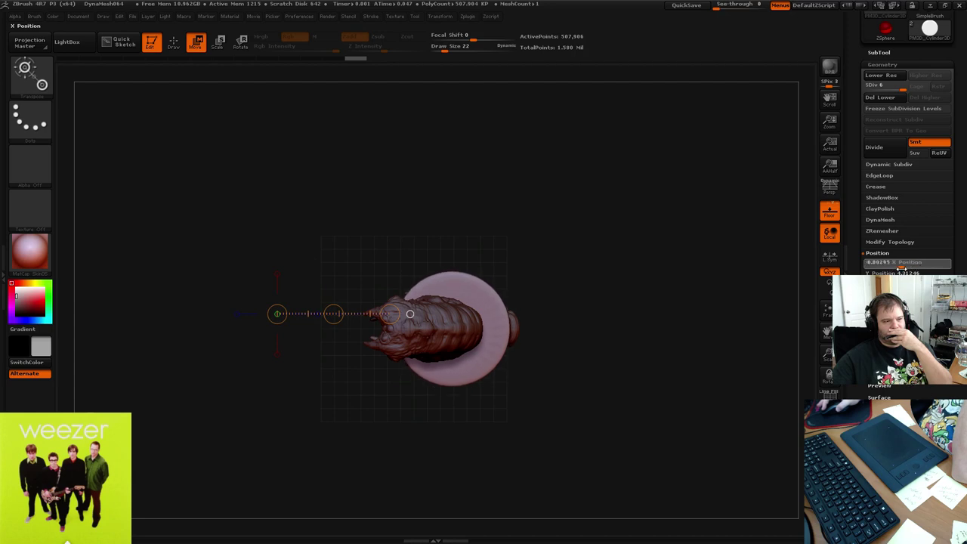
left_click(904, 268)
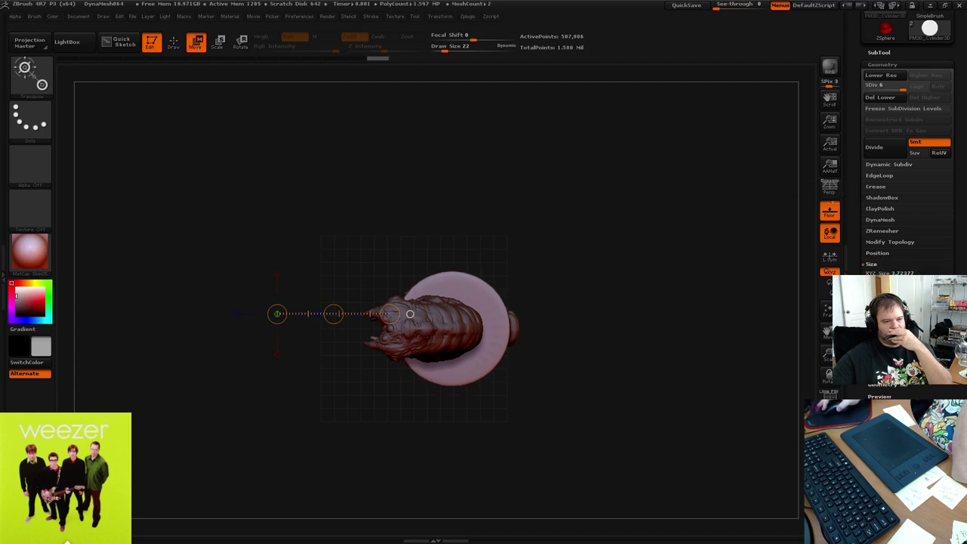
left_click_drag(591, 361, 576, 254)
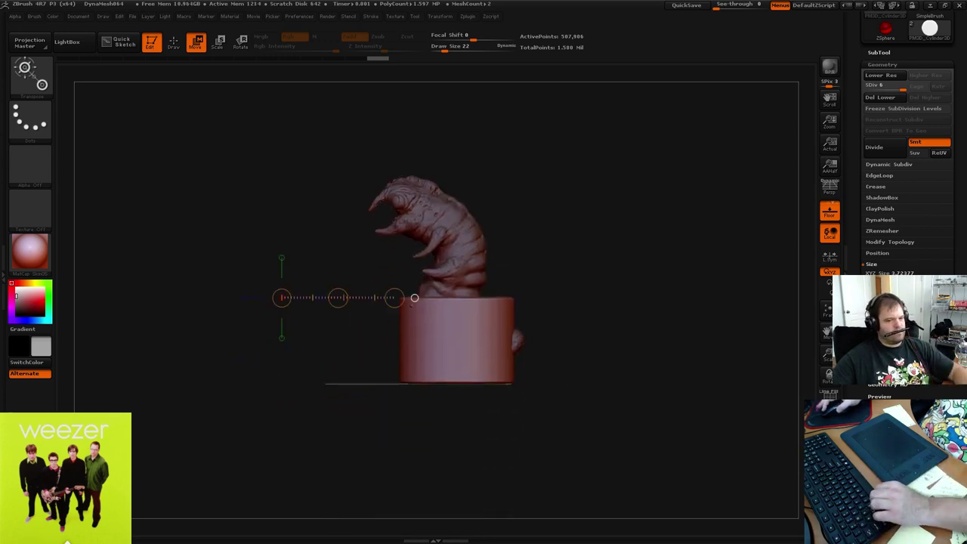
left_click_drag(906, 295, 879, 295)
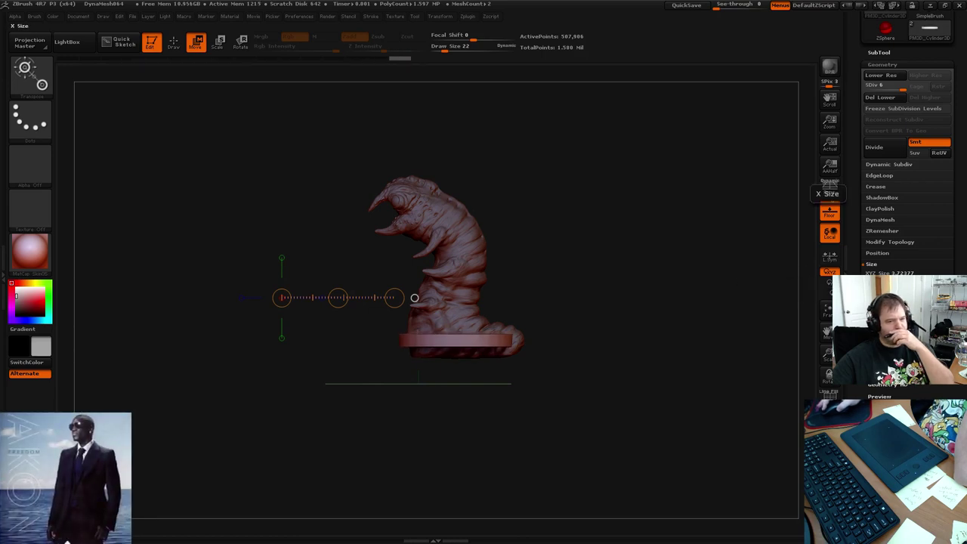
Enlarge the disc uniformly to an XYZ Size of about 4.59 and reduce its Y Size to make it thinner
left_click_drag(704, 235, 706, 266)
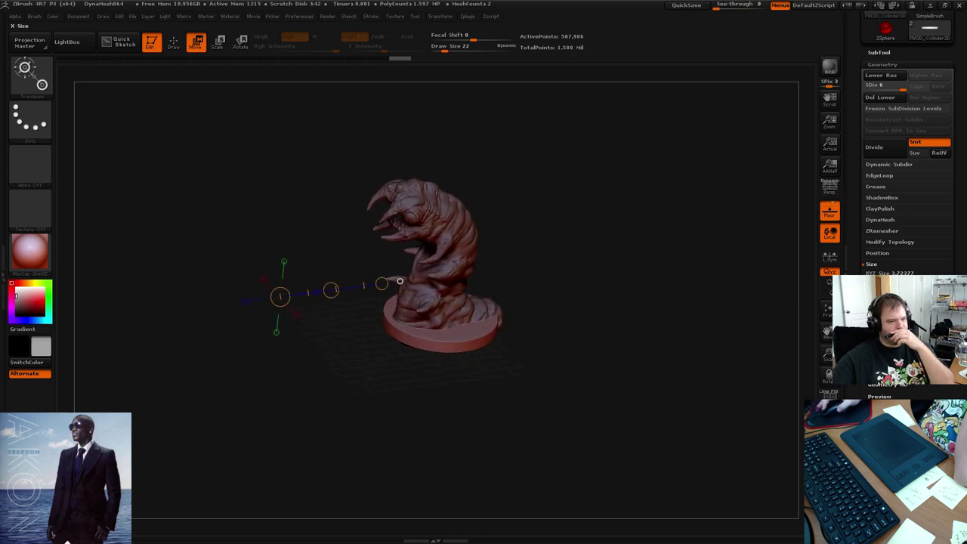
mouse_move(891, 273)
left_mouse_down()
mouse_move(907, 272)
mouse_move(895, 273)
left_mouse_up()
left_click_drag(831, 270, 835, 270)
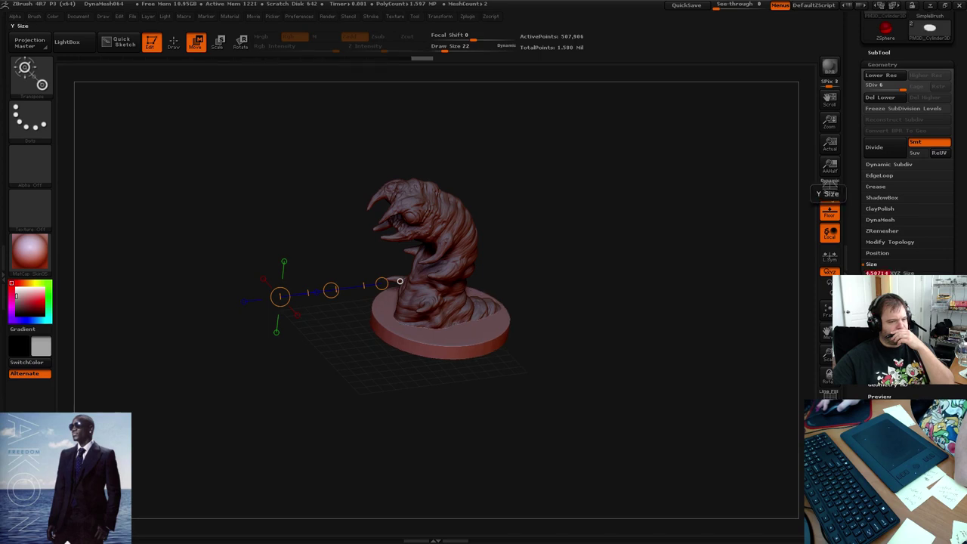
left_click_drag(891, 295, 887, 296)
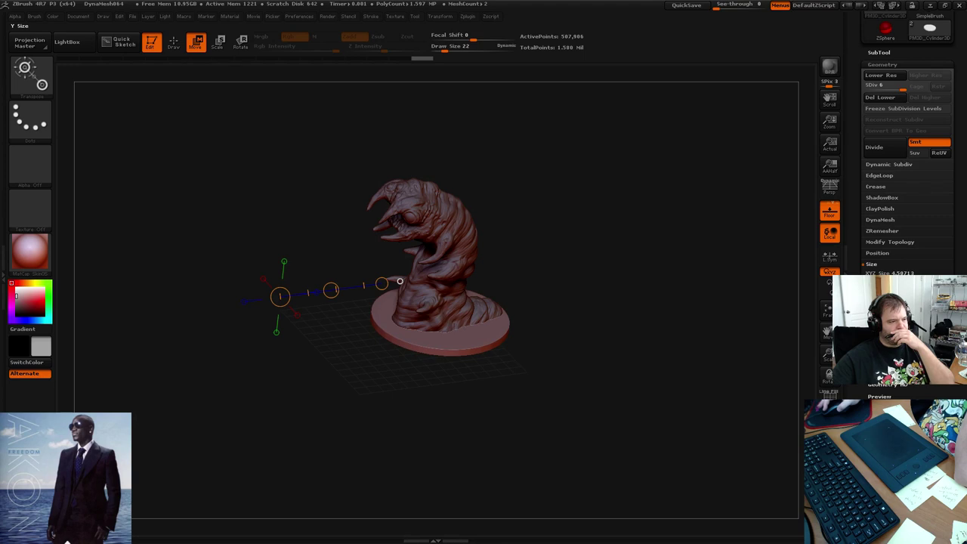
Save the tool as a new version named skanker3.ztl in the ZTools folder
mouse_move(611, 253)
left_mouse_down("shift")
mouse_move(567, 237)
mouse_move(607, 245)
left_mouse_up("shift")
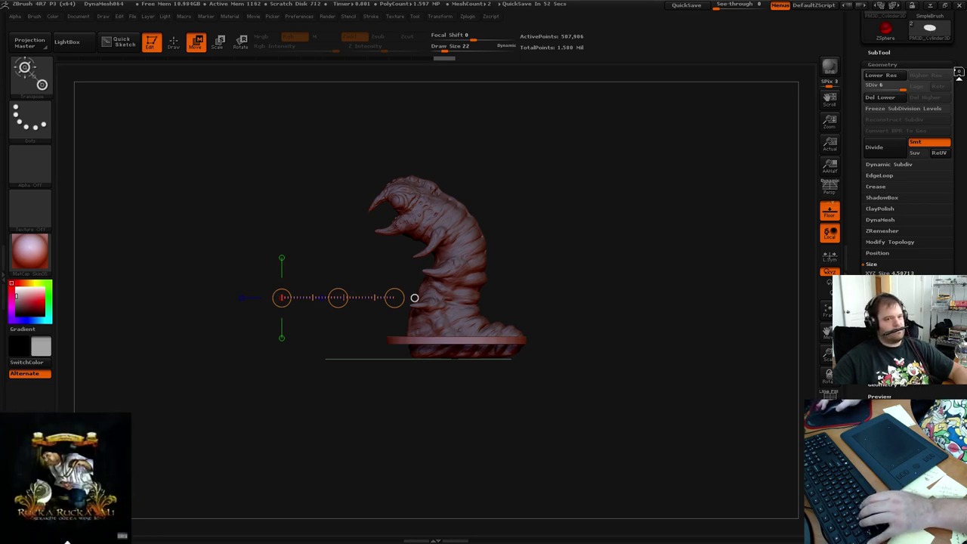
left_click_drag(961, 69, 965, 181)
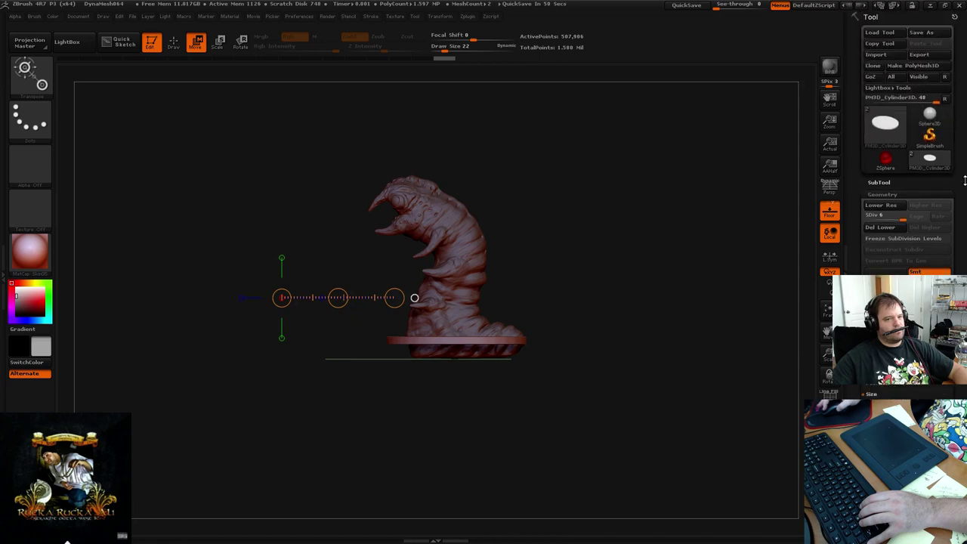
left_click(928, 34)
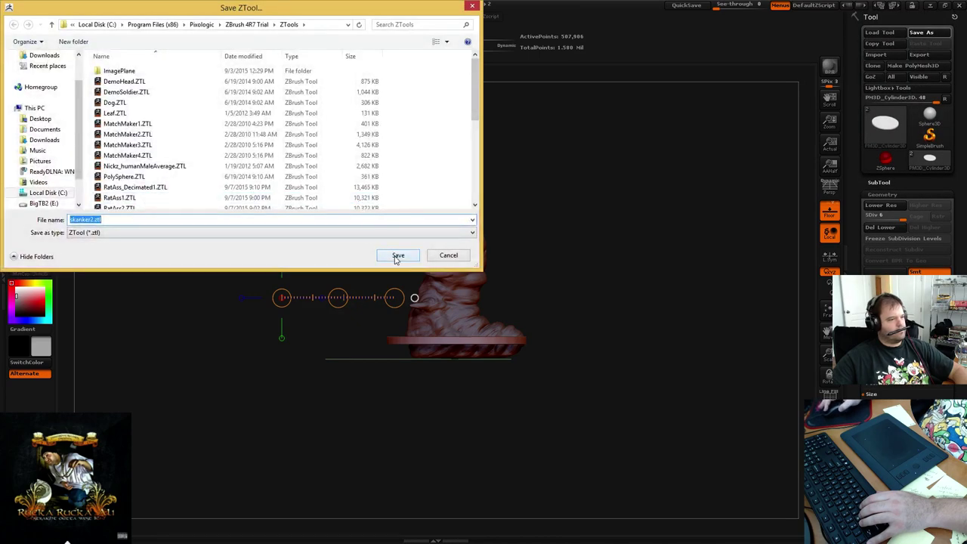
key("Right")
key("Left")
key("Left")
key("Left")
key("Left")
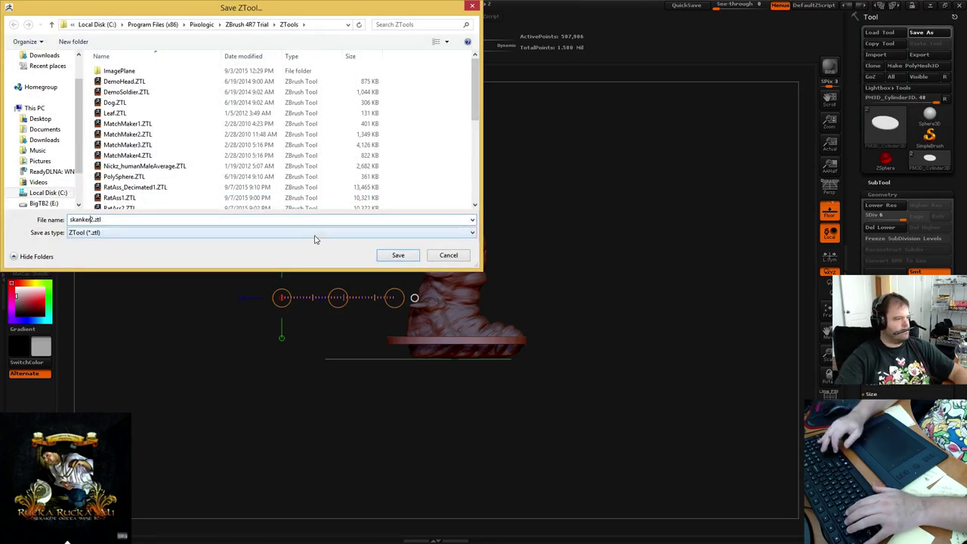
key("Return")
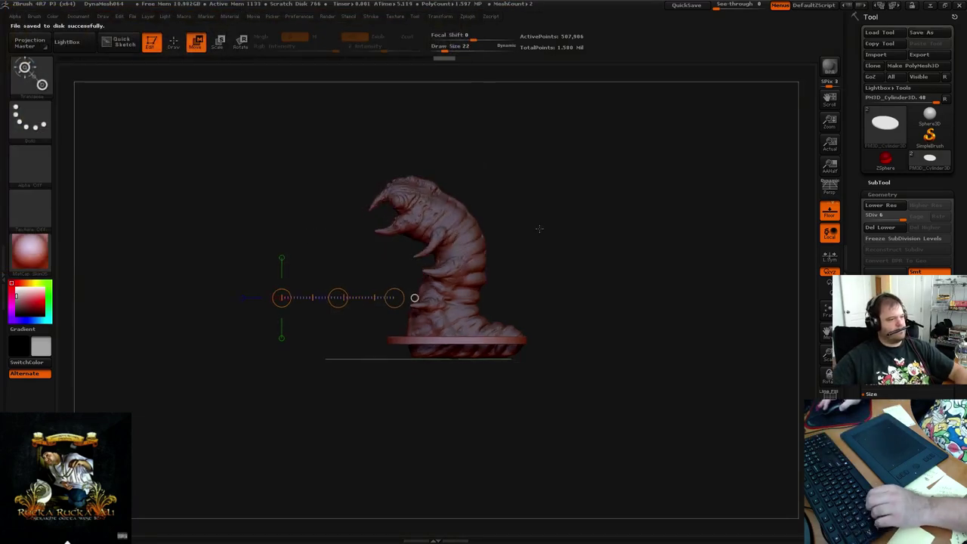
Draw a horizontal Move transpose line across the disc in the side view and lower the disc to the creature's underside
left_click_drag(535, 222, 567, 207, "alt")
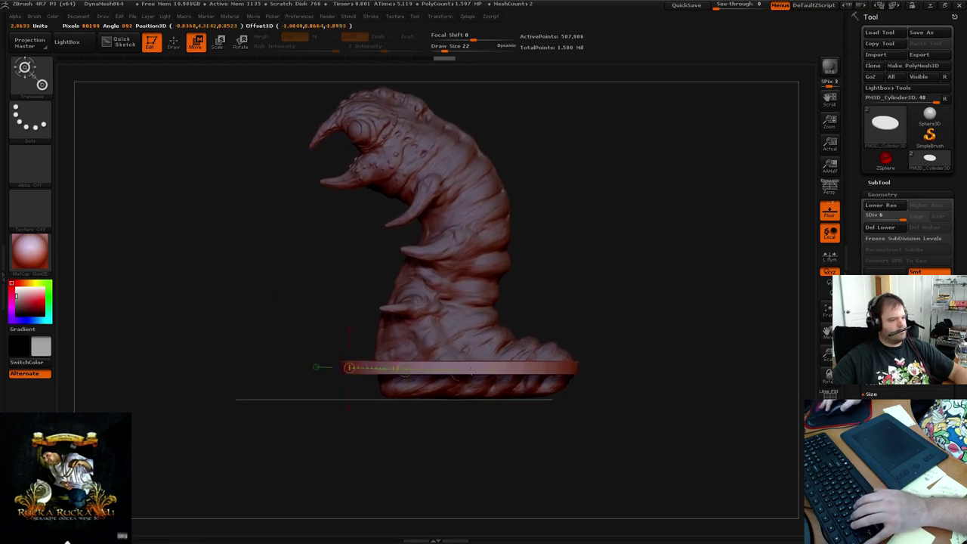
left_click_drag(349, 367, 592, 368)
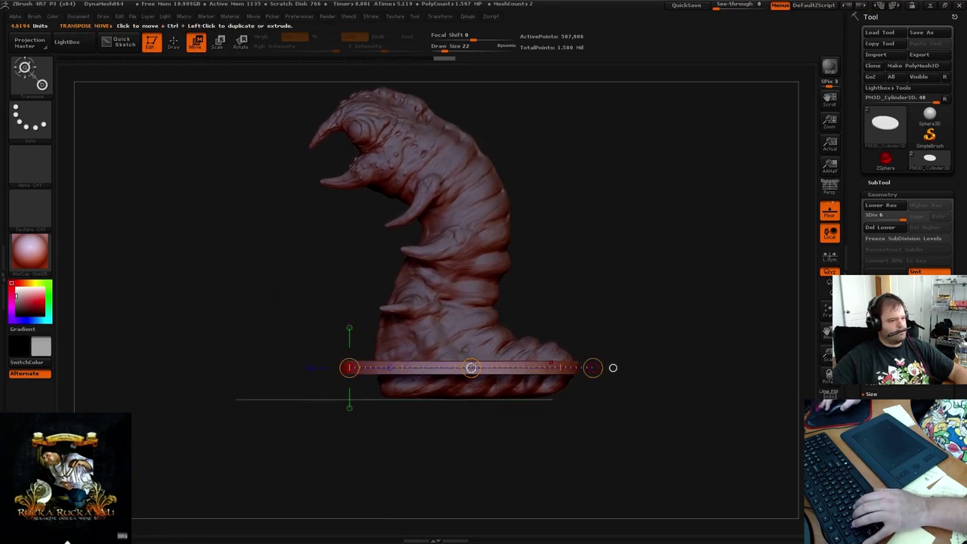
left_click_drag(471, 368, 478, 400)
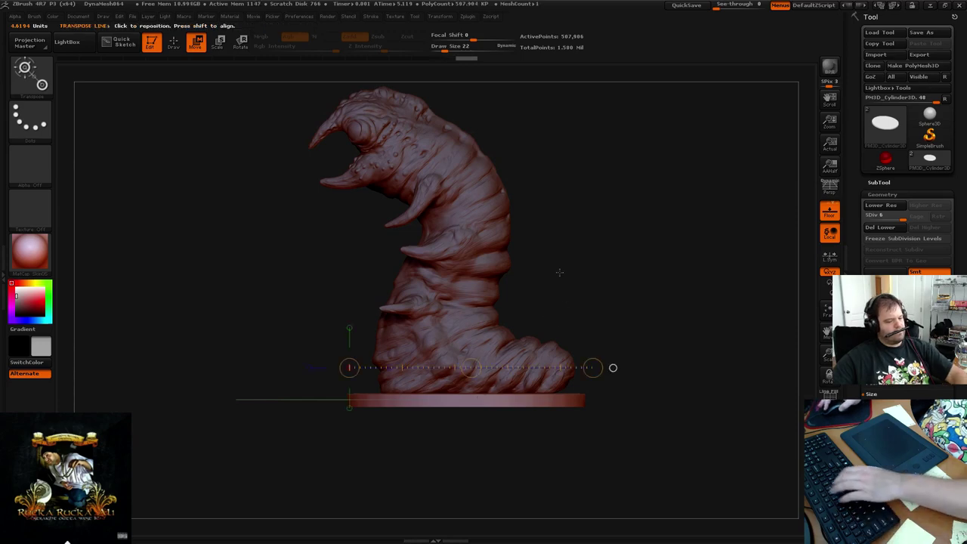
Fine-tune the disc's position in the orthographic side view so its upper face meets the underside of the creature's body
key("p")
mouse_move(570, 280)
left_mouse_down()
mouse_move(563, 265)
mouse_move(552, 274)
mouse_move(587, 296)
mouse_move(614, 283)
mouse_move(550, 253)
mouse_move(604, 255)
mouse_move(534, 237)
mouse_move(547, 206)
mouse_move(544, 216)
mouse_move(582, 260)
mouse_move(588, 244)
left_mouse_up()
left_click_drag(607, 302, 593, 229, "alt")
key("o")
key("p")
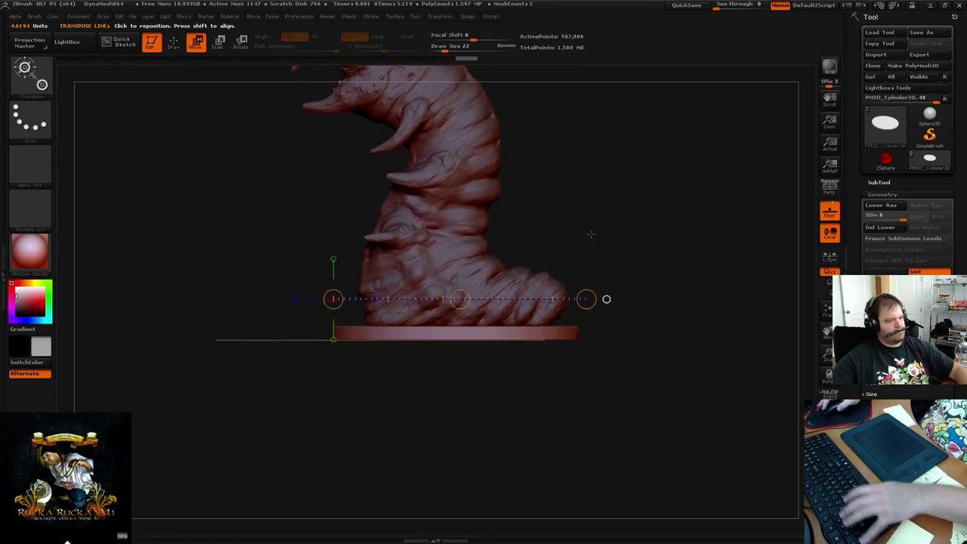
left_click(591, 235)
left_click_drag(592, 236, 625, 267, "alt")
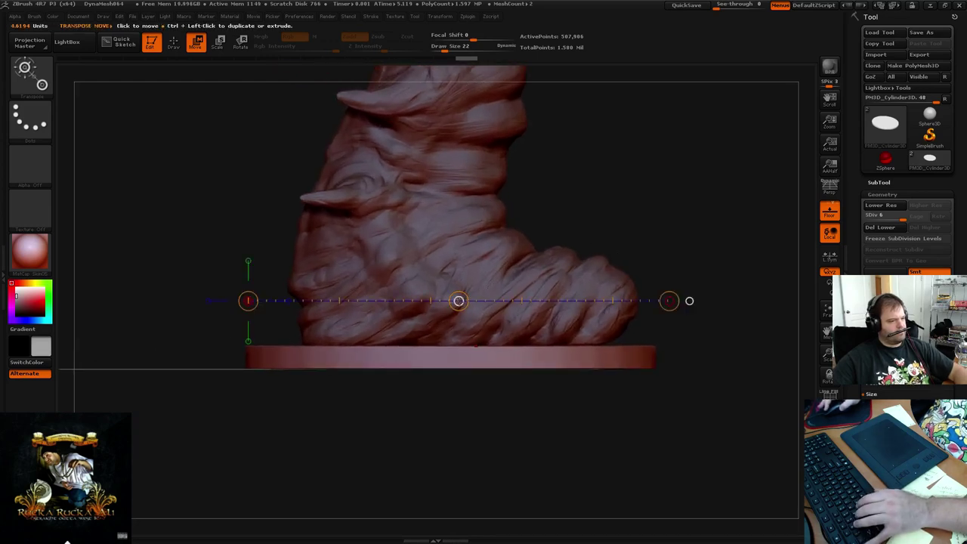
left_click_drag(459, 301, 462, 298)
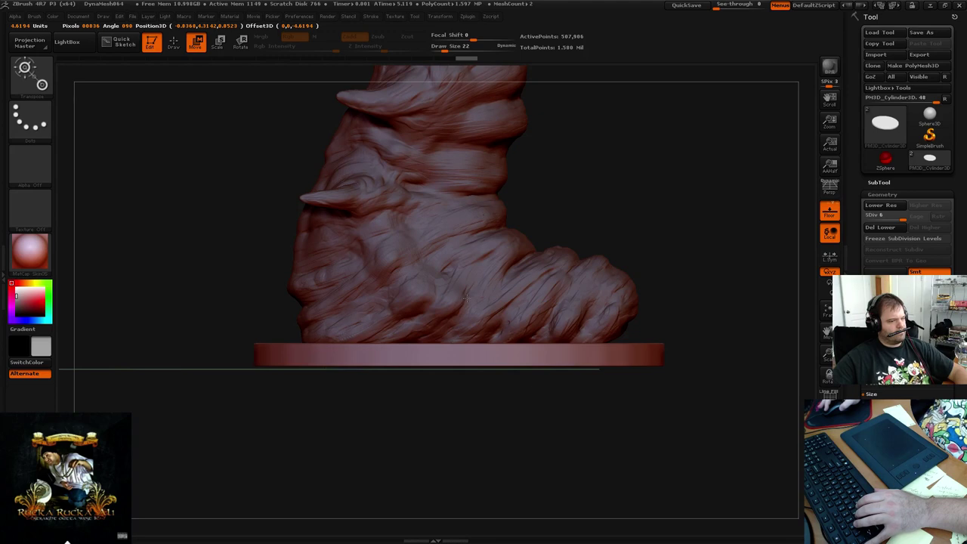
left_click(466, 298)
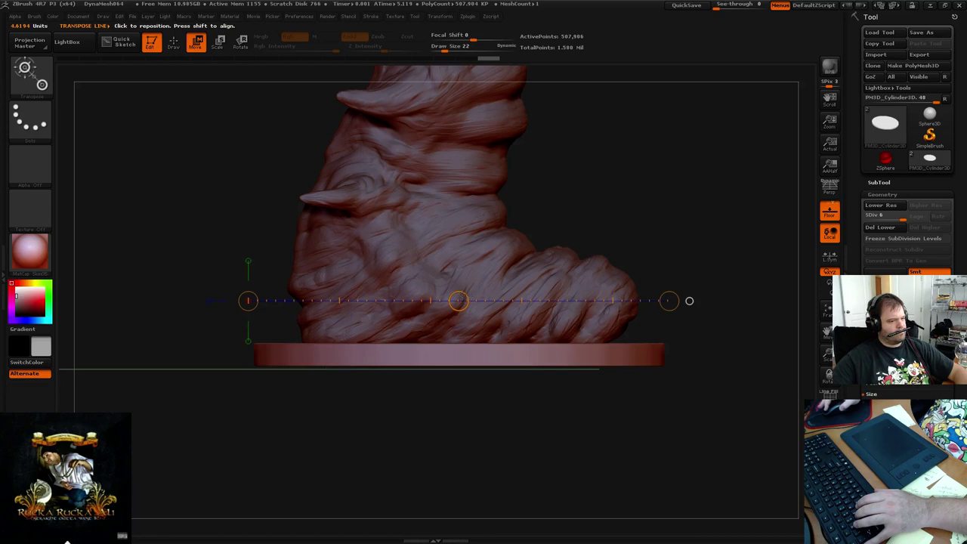
mouse_move(458, 300)
left_mouse_down()
mouse_move(459, 269)
mouse_move(458, 294)
left_mouse_up()
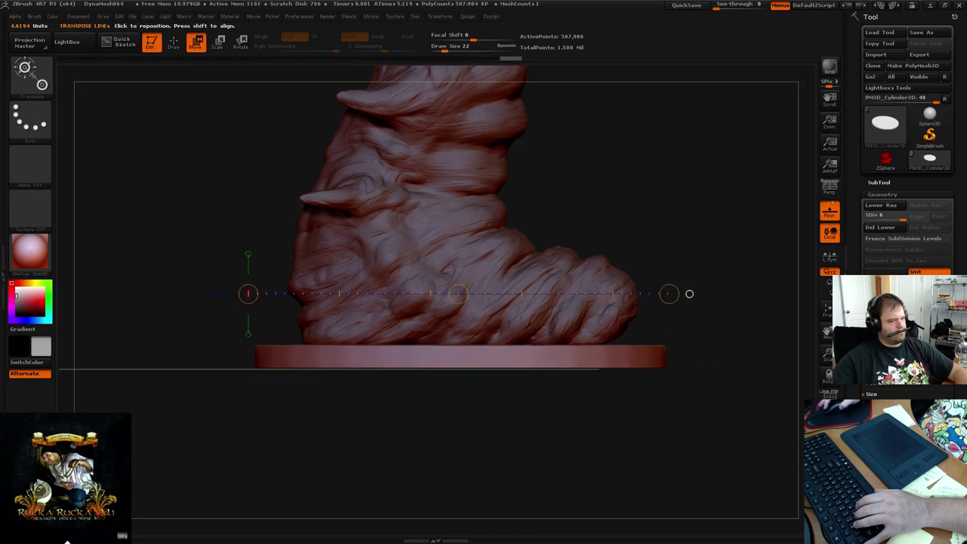
Check the contact between creature and base with transparency, and examine the whole model from several angles in perspective view
left_click(830, 420)
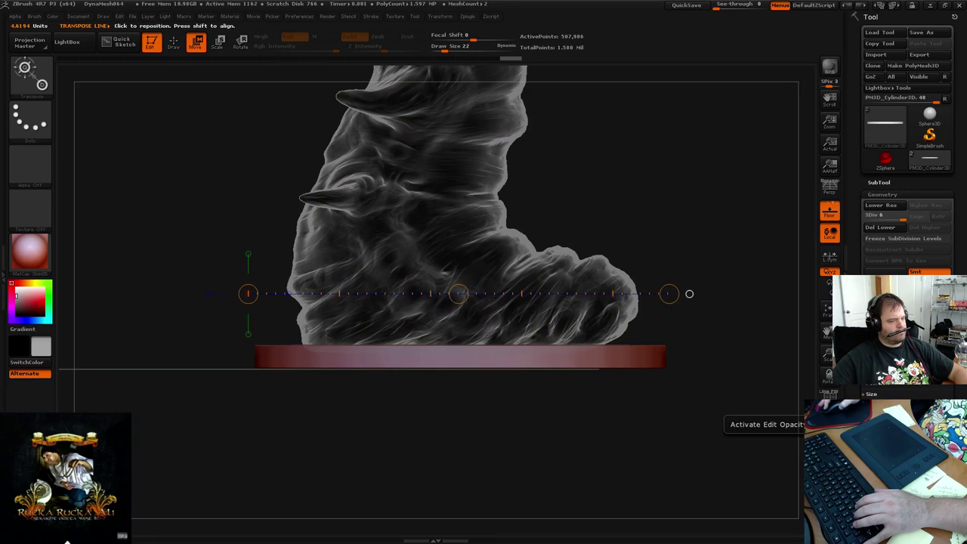
left_click(830, 420)
mouse_move(617, 201)
left_mouse_down()
mouse_move(634, 225)
mouse_move(628, 190)
mouse_move(512, 135)
mouse_move(538, 242)
mouse_move(590, 259)
mouse_move(531, 233)
mouse_move(533, 244)
mouse_move(597, 284)
mouse_move(566, 255)
mouse_move(565, 285)
mouse_move(556, 274)
left_mouse_up()
key("p")
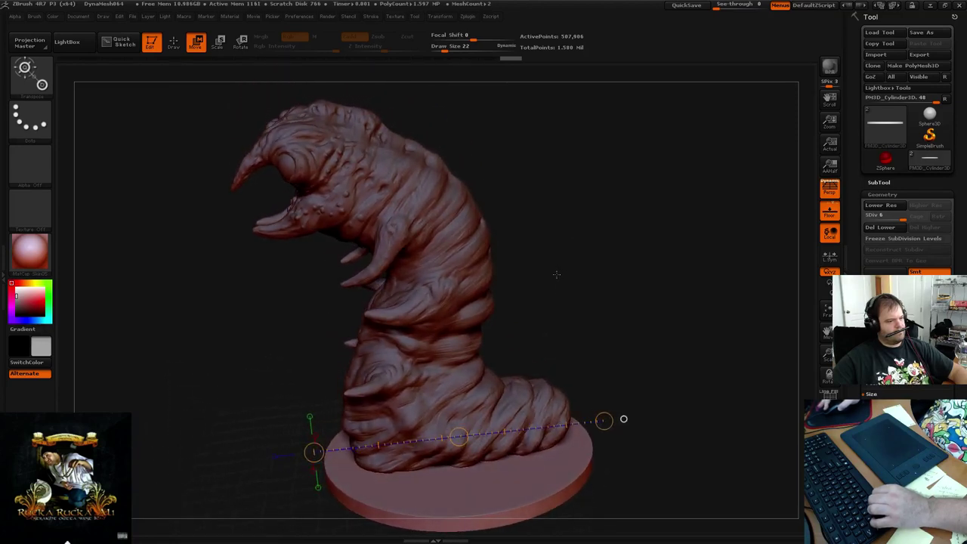
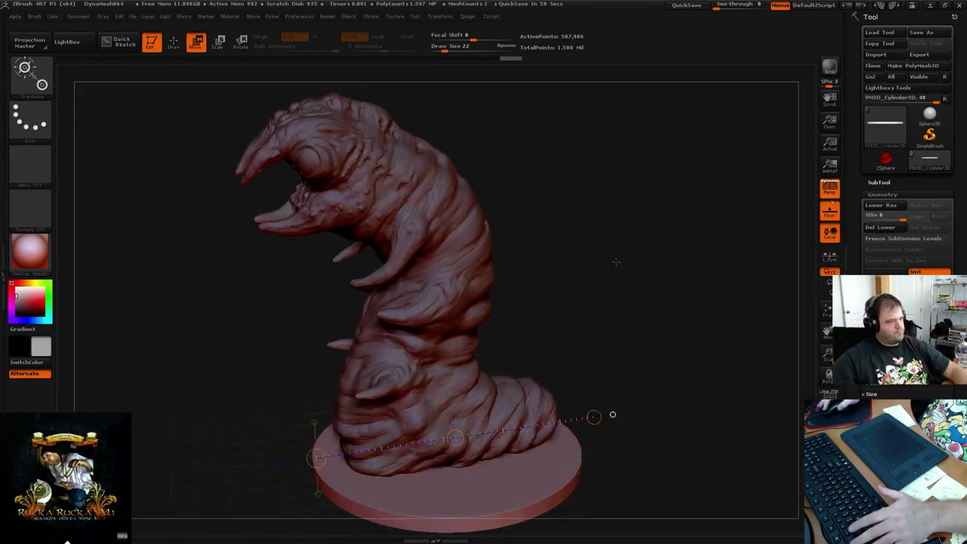
left_click_drag(608, 206, 583, 277)
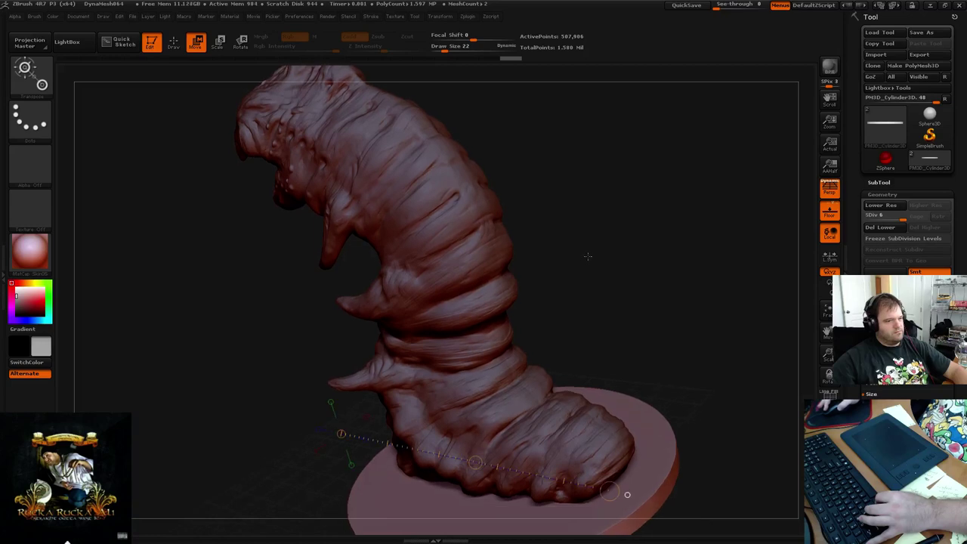
Make the creature the active subtool and switch from Move to Draw mode for sculpting
left_click(889, 183)
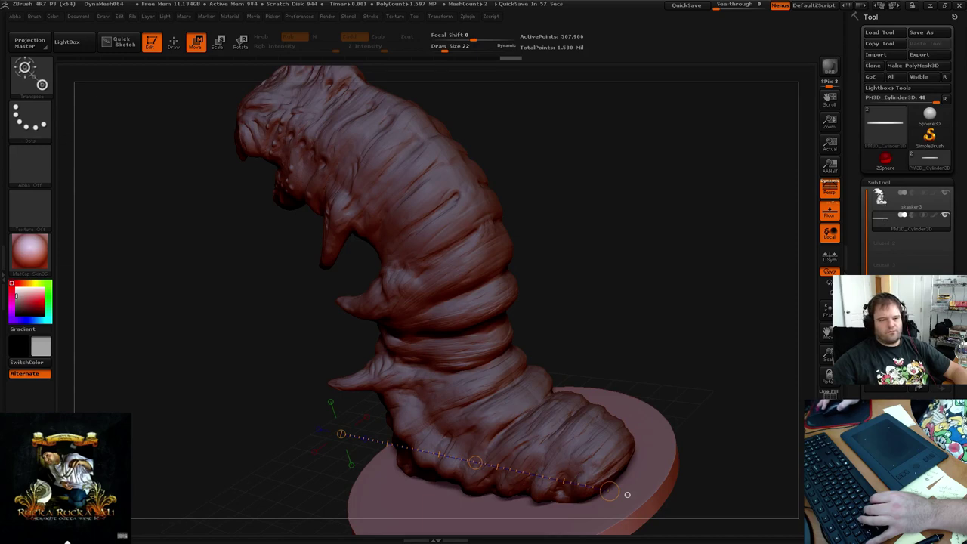
left_click(880, 198)
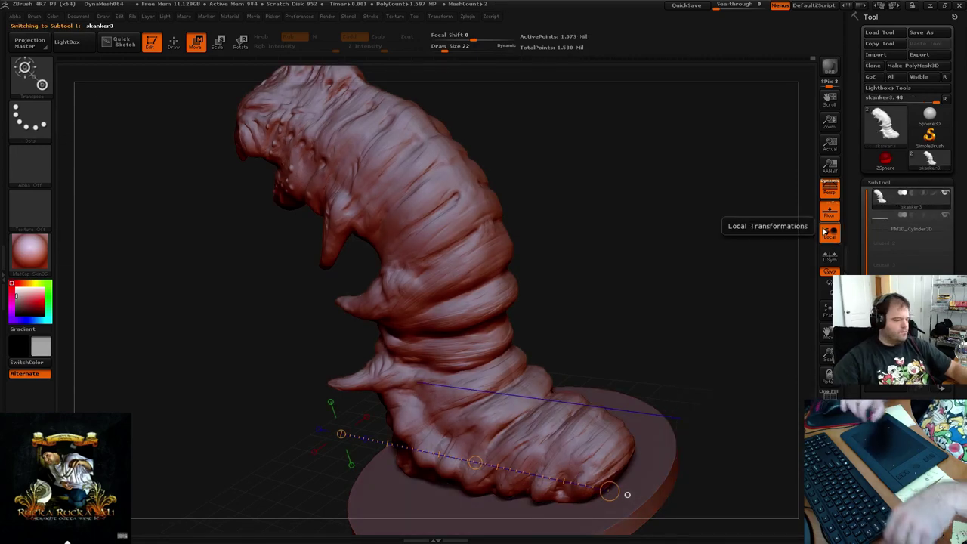
left_click(829, 232)
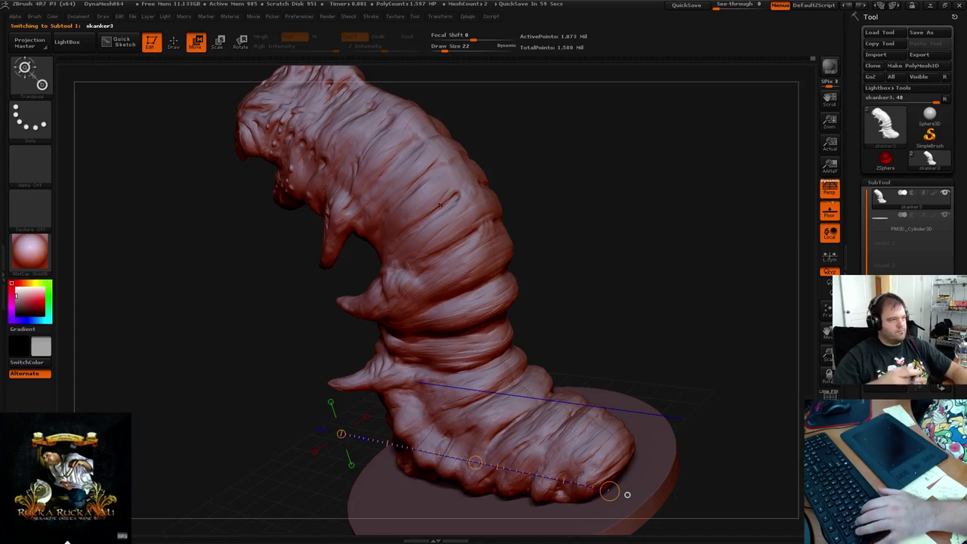
left_click(173, 43)
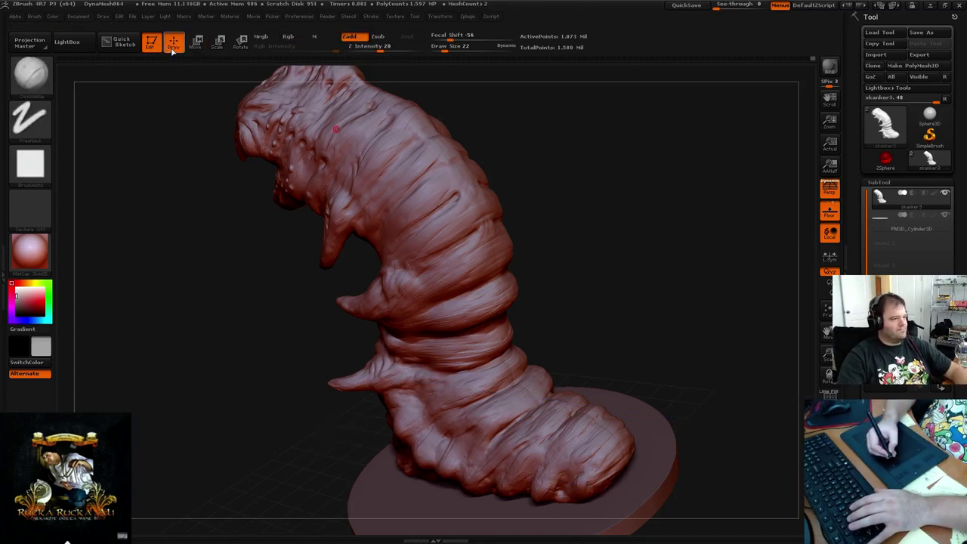
mouse_move(594, 265)
left_mouse_down()
mouse_move(618, 192)
mouse_move(645, 168)
mouse_move(637, 166)
mouse_move(652, 166)
mouse_move(596, 140)
mouse_move(572, 158)
mouse_move(582, 238)
mouse_move(639, 207)
mouse_move(621, 204)
mouse_move(601, 243)
mouse_move(615, 261)
mouse_move(585, 279)
left_mouse_up()
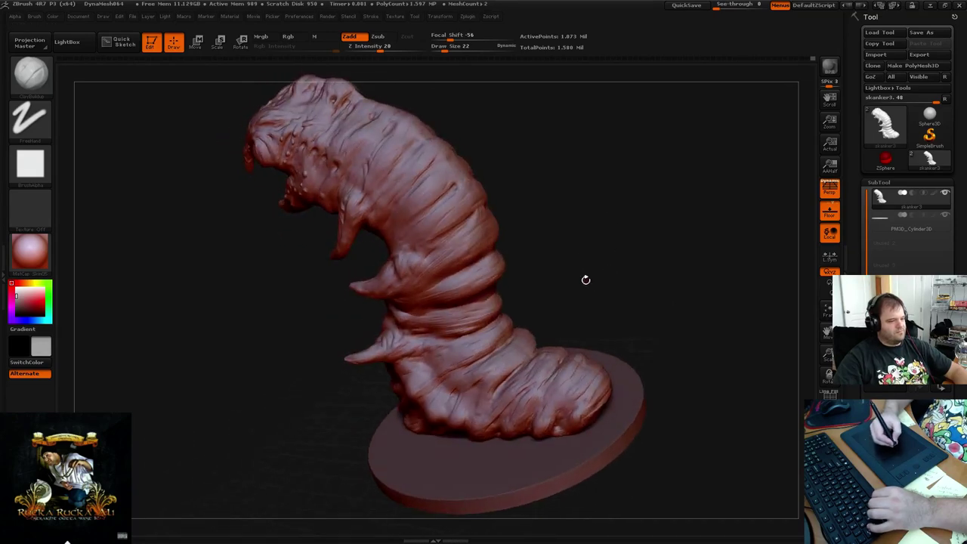
Choose the Clay brush and set its Draw Size to 45 for sculpting the folds on the creature's lower body
key("b")
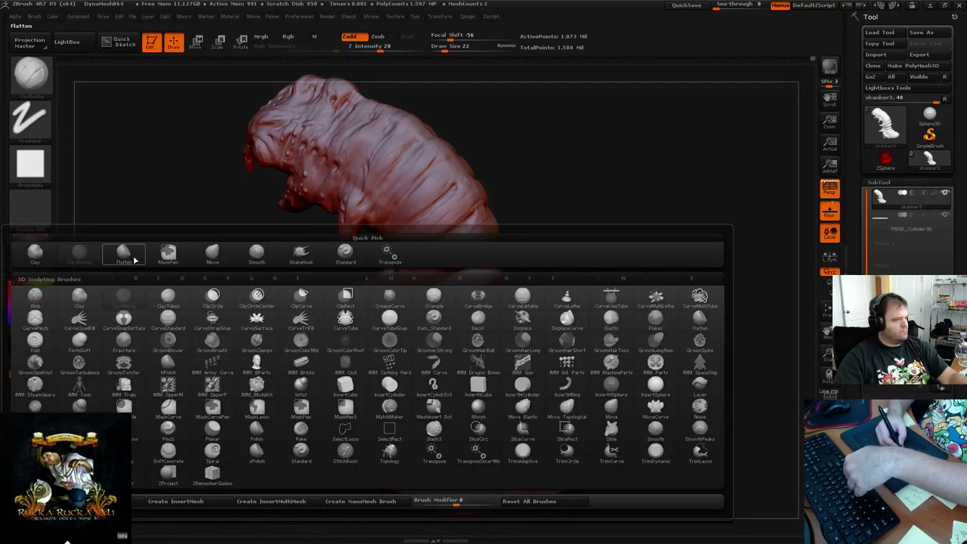
left_click(55, 260)
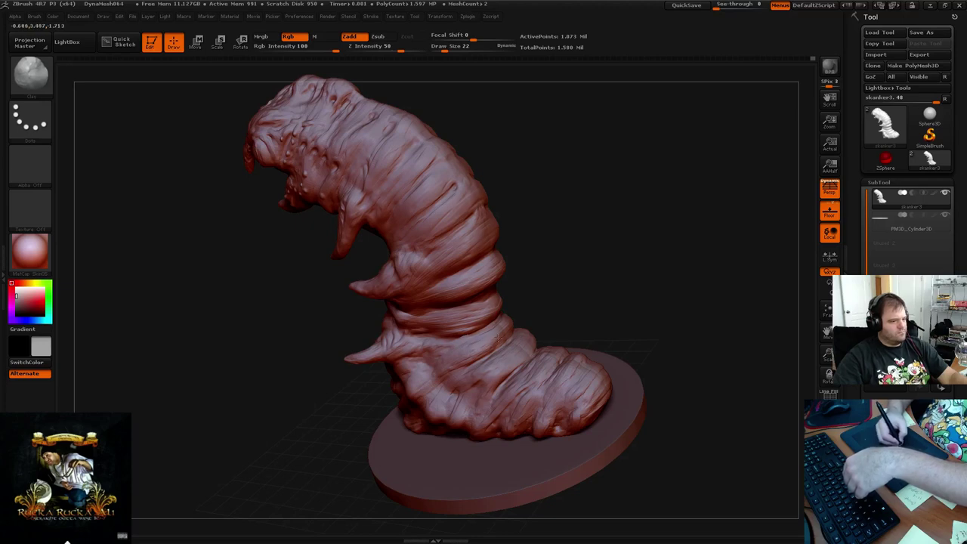
left_click_drag(600, 248, 717, 324, "alt")
key("shift")
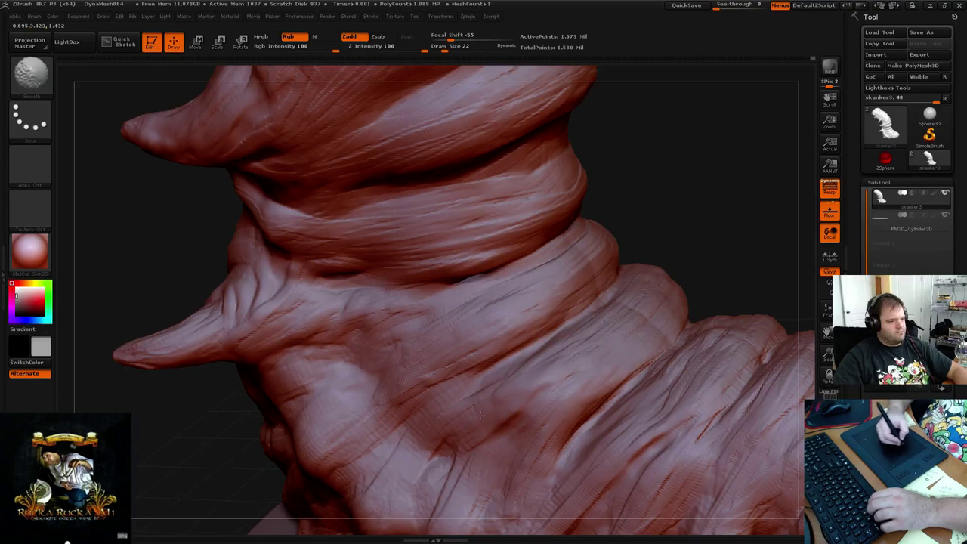
key("space")
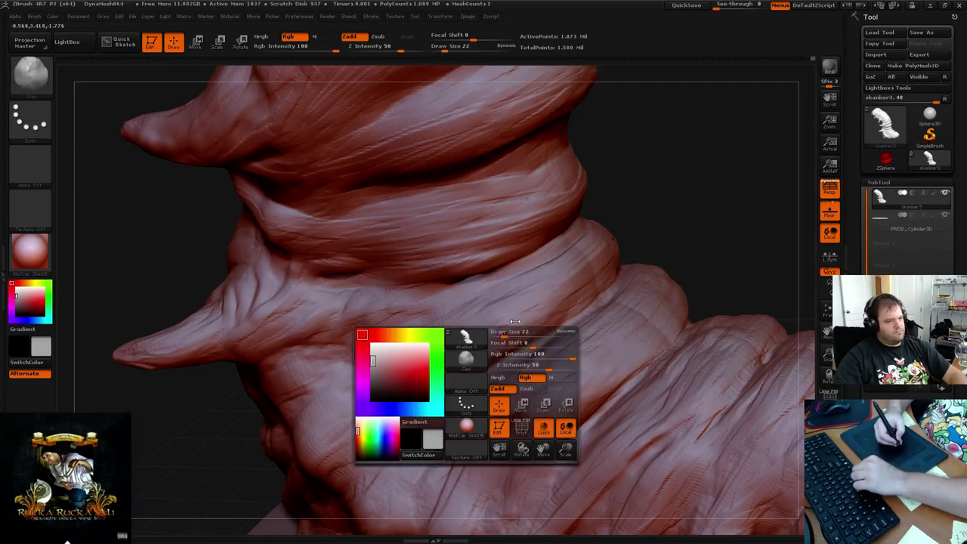
left_click_drag(508, 333, 521, 333)
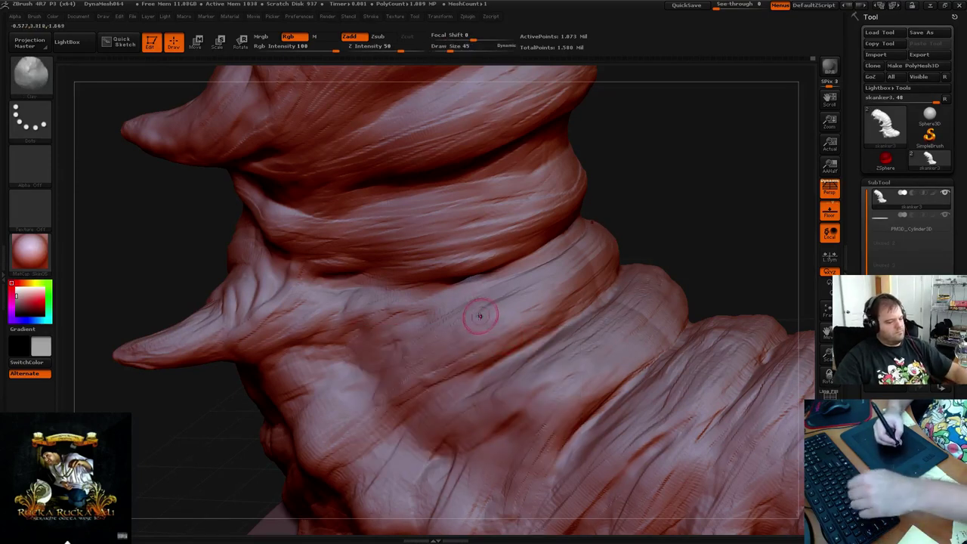
Switch to the ClayBuildup brush and build up the crease behind the creature's lowest spike, smoothing the strokes
key("b")
left_click(194, 276)
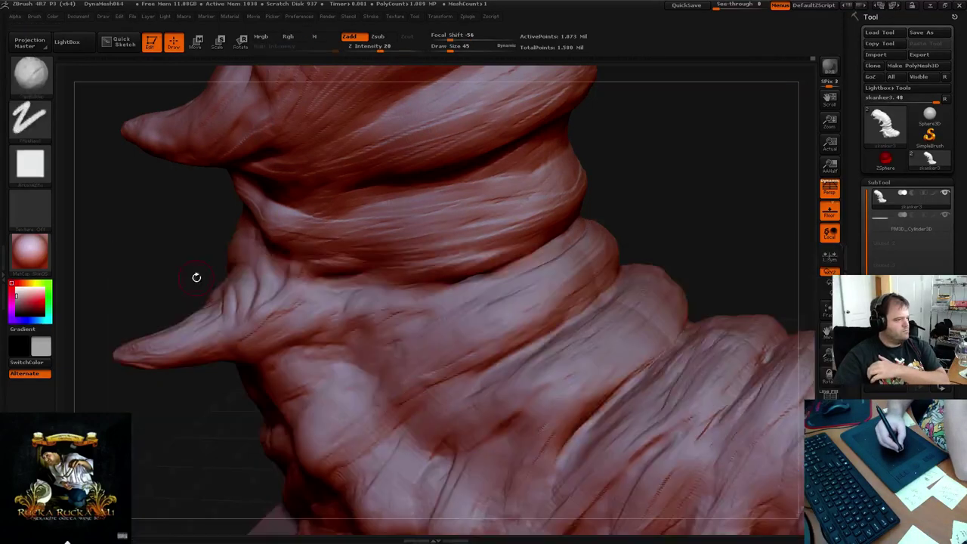
mouse_move(683, 213)
left_mouse_down()
mouse_move(673, 203)
mouse_move(688, 156)
left_mouse_up()
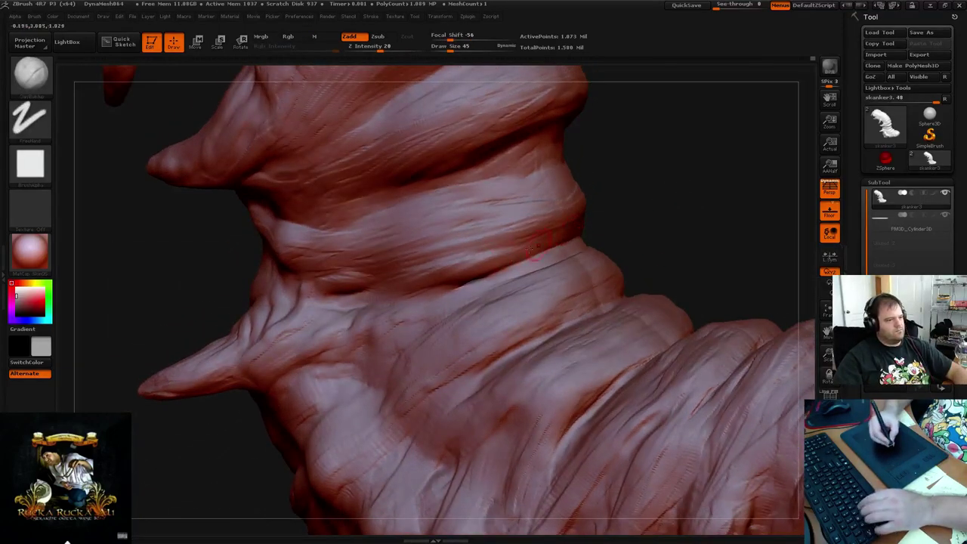
mouse_move(454, 294)
left_mouse_down("shift")
mouse_move(495, 270)
mouse_move(479, 283)
left_mouse_up("shift")
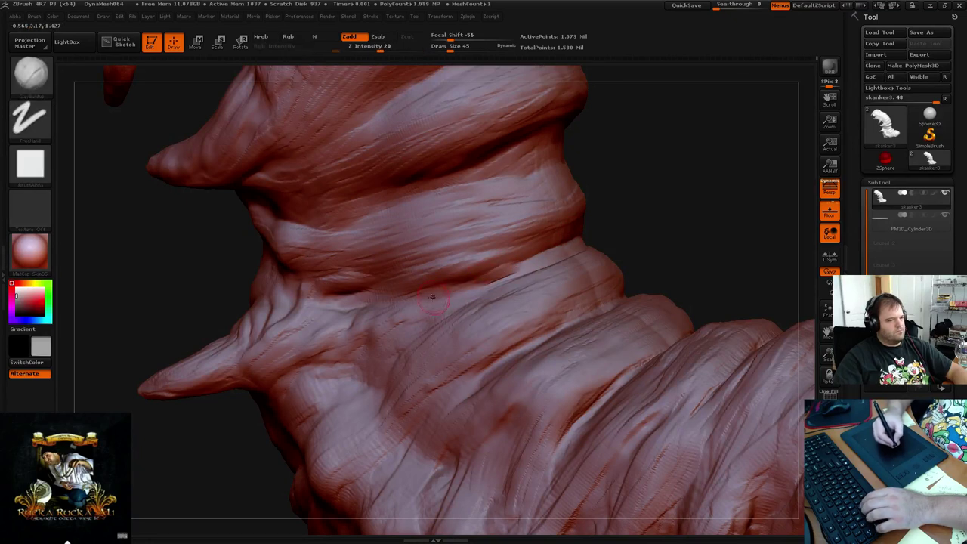
left_click_drag(529, 259, 420, 294)
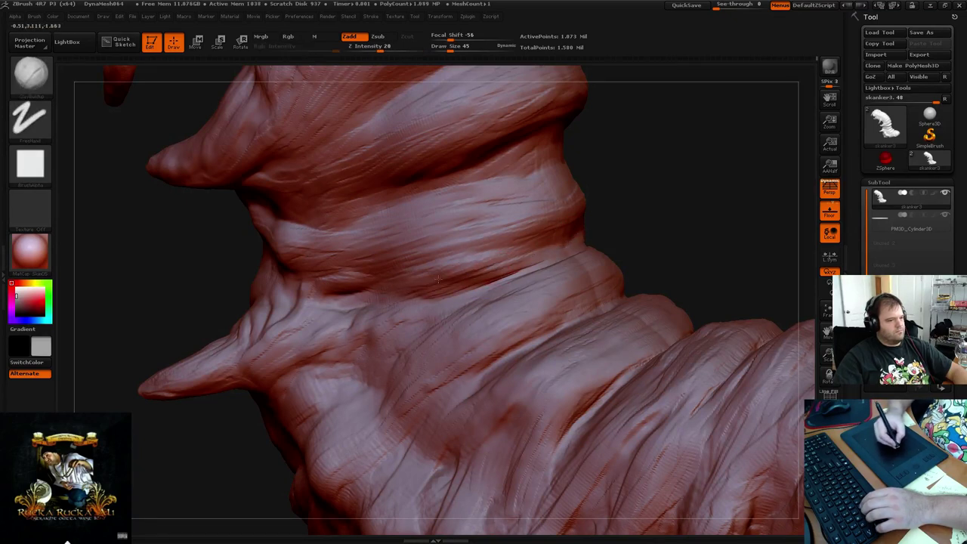
Layer clay strokes along the thick fold just above the body's bend and soften them
mouse_move(528, 241)
left_mouse_down()
mouse_move(488, 266)
mouse_move(549, 241)
mouse_move(484, 271)
mouse_move(557, 231)
left_mouse_up()
mouse_move(508, 263)
left_mouse_down()
mouse_move(468, 298)
mouse_move(559, 264)
mouse_move(548, 281)
left_mouse_up()
left_click_drag(419, 332, 505, 290)
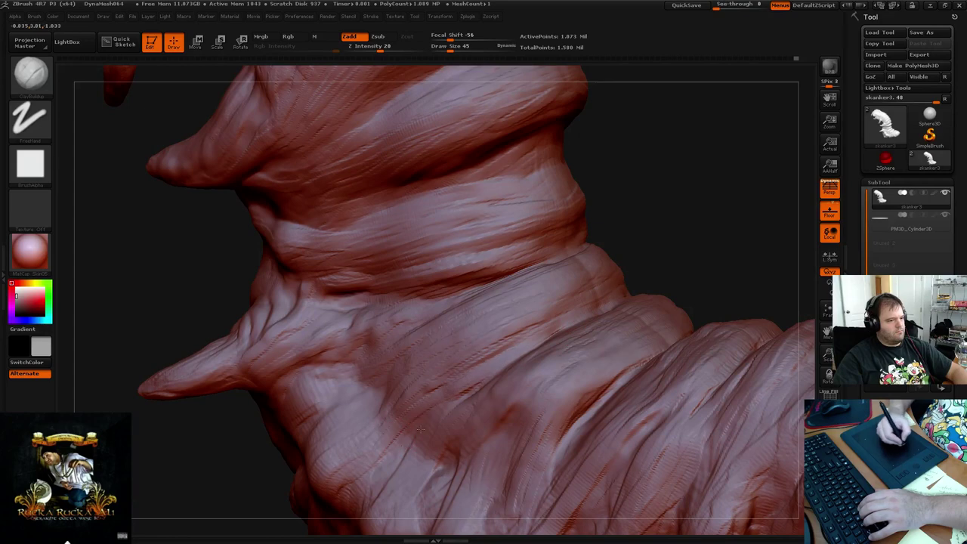
key("shift")
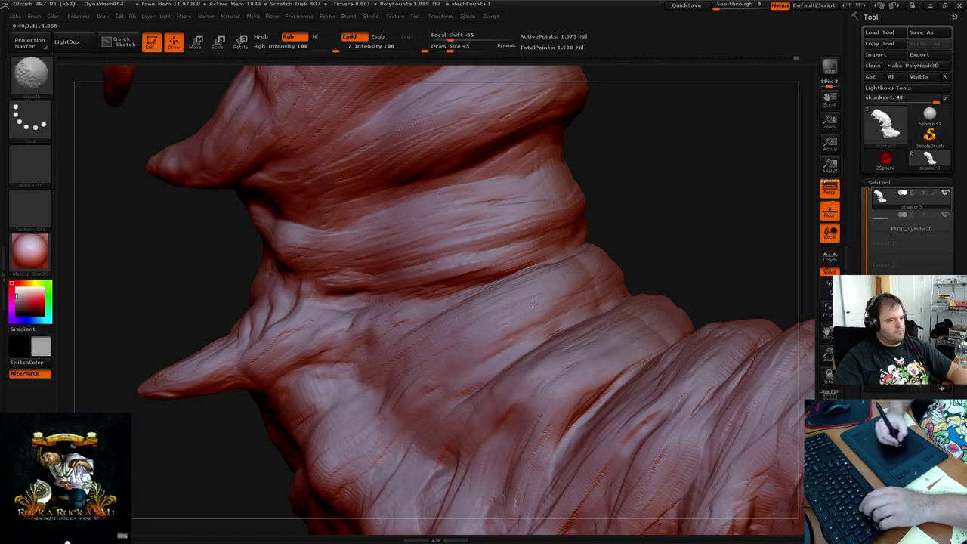
Fill the crease at the back of the bend with clay and blend it into the neighbouring folds
mouse_move(696, 229)
left_mouse_down()
mouse_move(613, 188)
mouse_move(627, 205)
mouse_move(619, 204)
mouse_move(662, 217)
left_mouse_up()
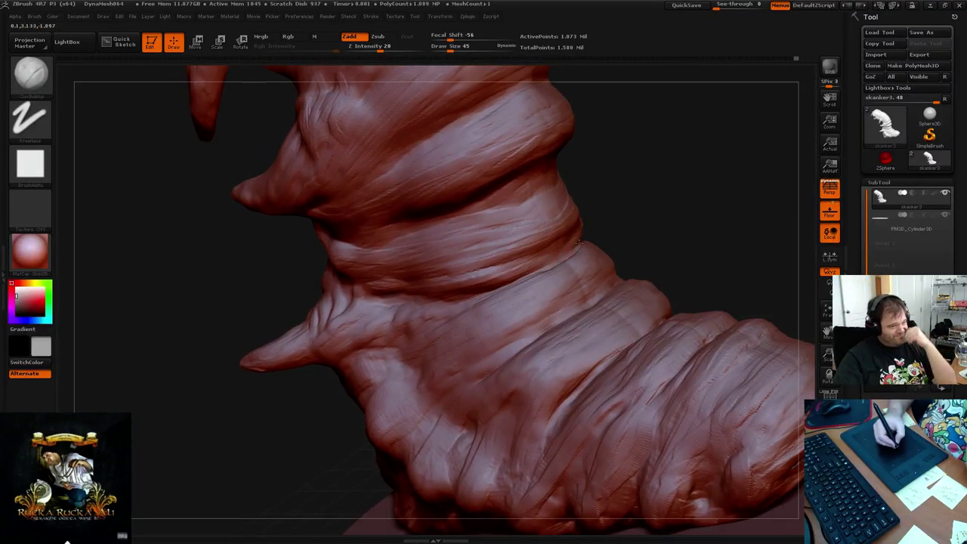
left_click_drag(577, 249, 529, 274)
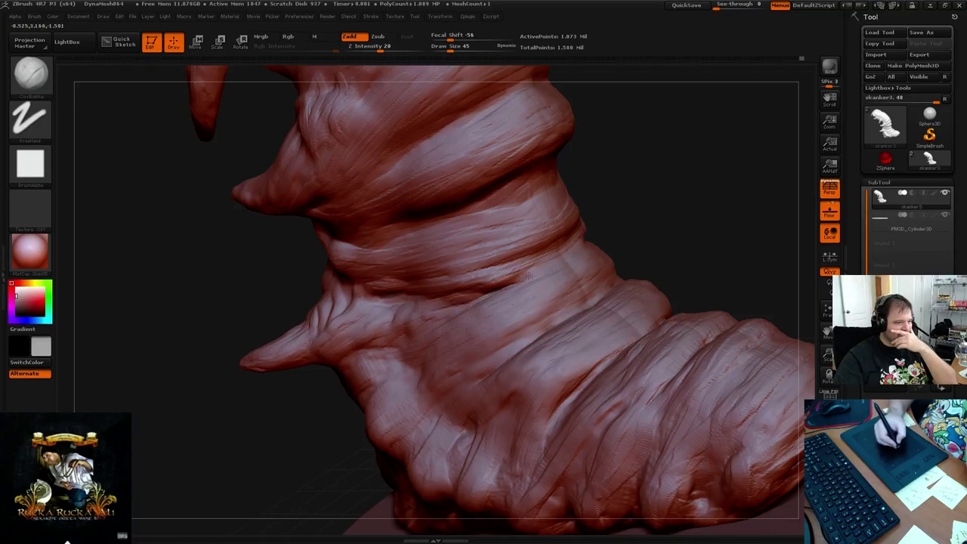
key("shift")
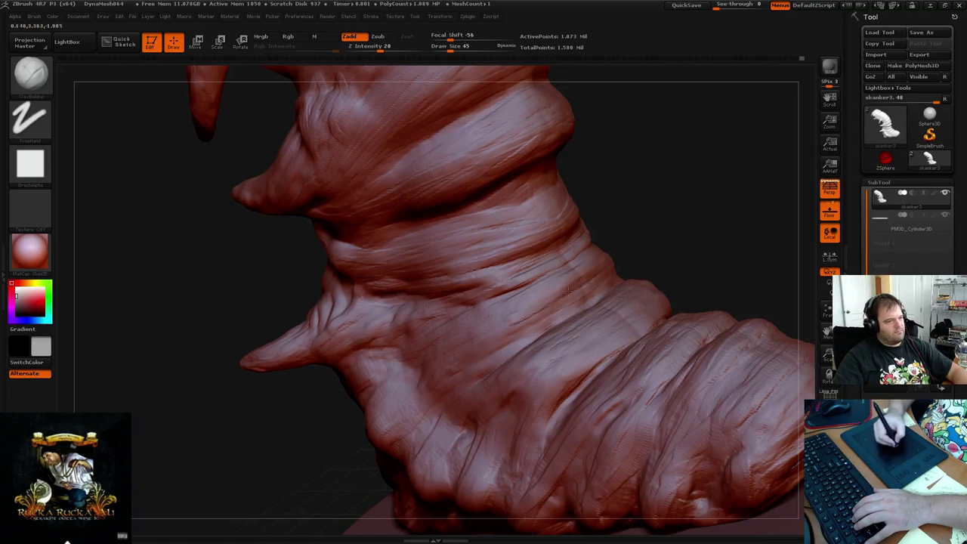
key("shift")
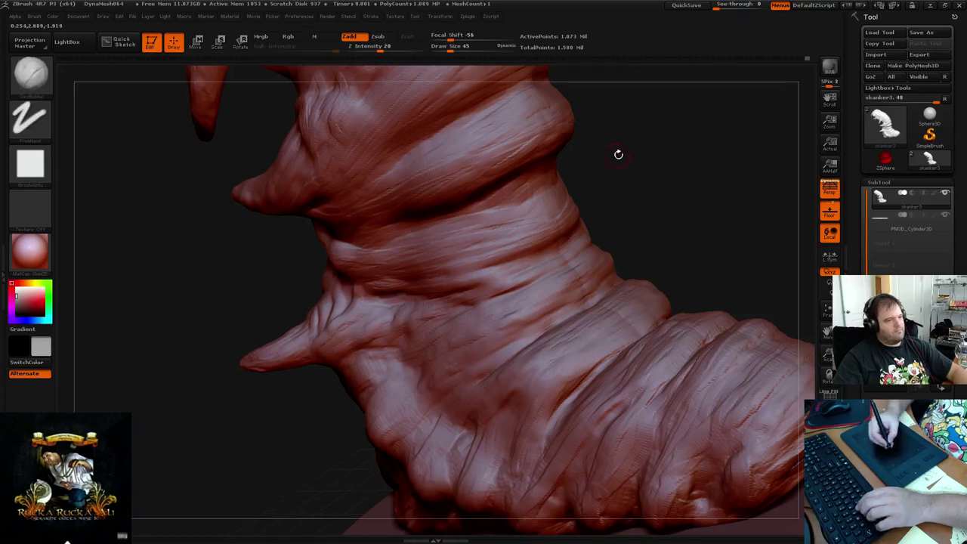
Refine the folds around the back of the narrow section above the bend with ClayBuildup and smoothing
mouse_move(617, 153)
left_mouse_down()
mouse_move(615, 128)
mouse_move(521, 159)
left_mouse_up()
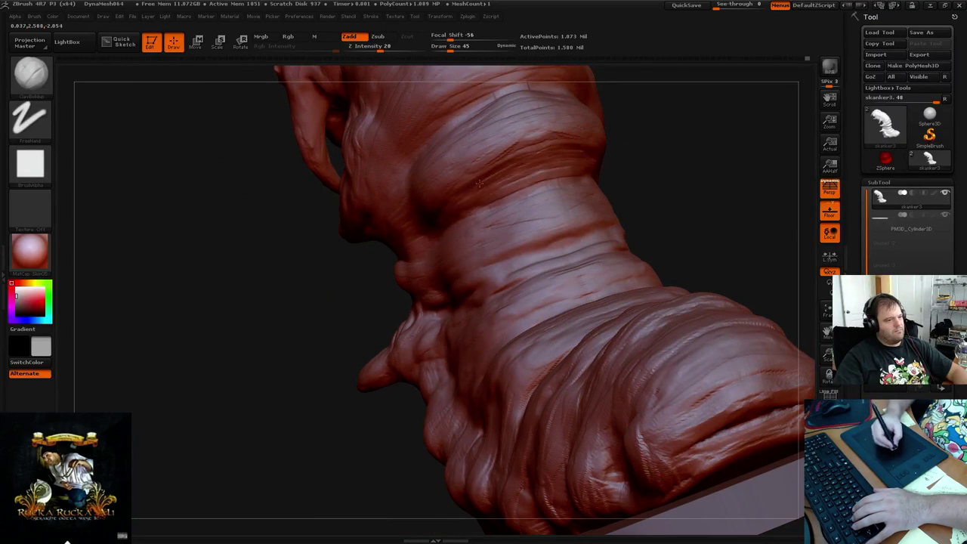
left_click_drag(713, 145, 481, 194)
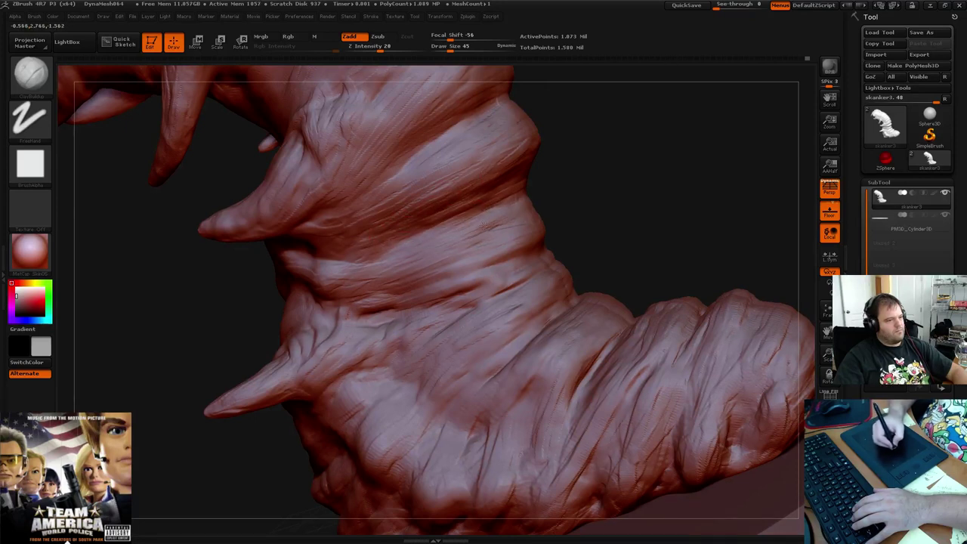
key("shift")
key("b")
key("c")
key("b")
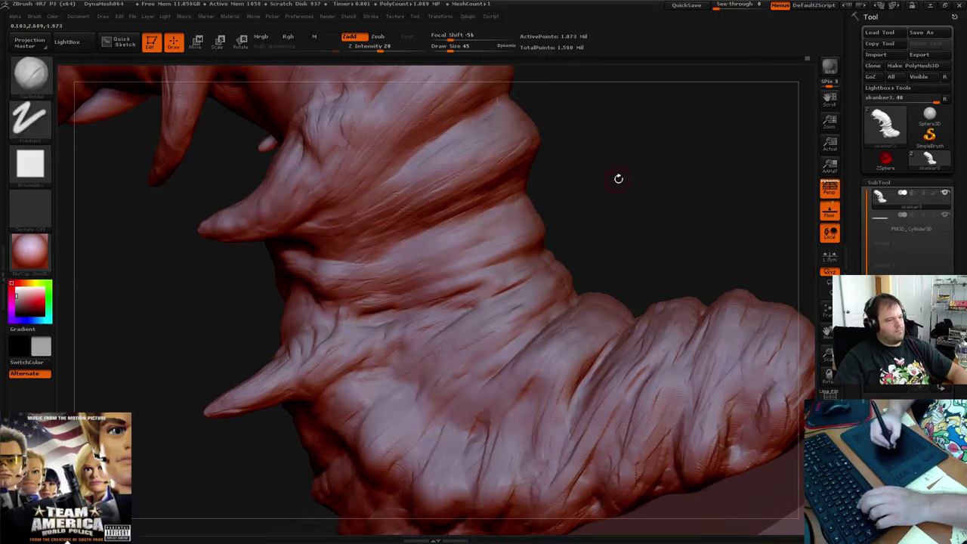
Soften and rebuild the fold ridges on the flank between the two lowest spikes
left_click_drag(620, 179, 596, 189)
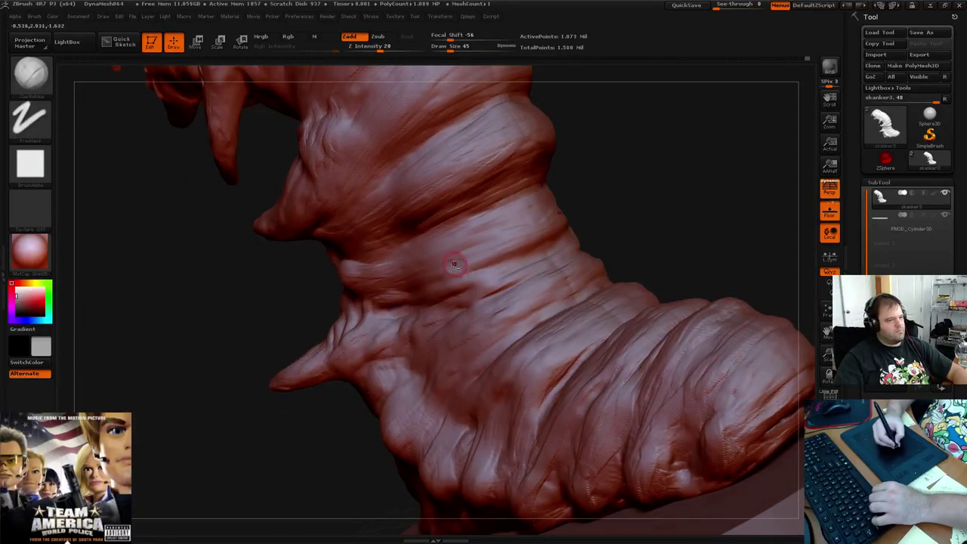
left_click_drag(445, 254, 438, 273, "shift")
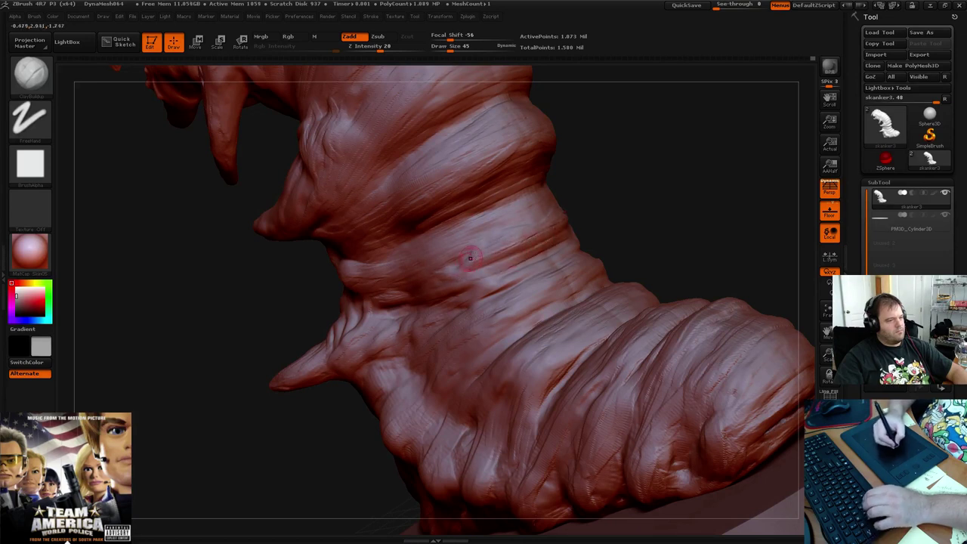
key("shift")
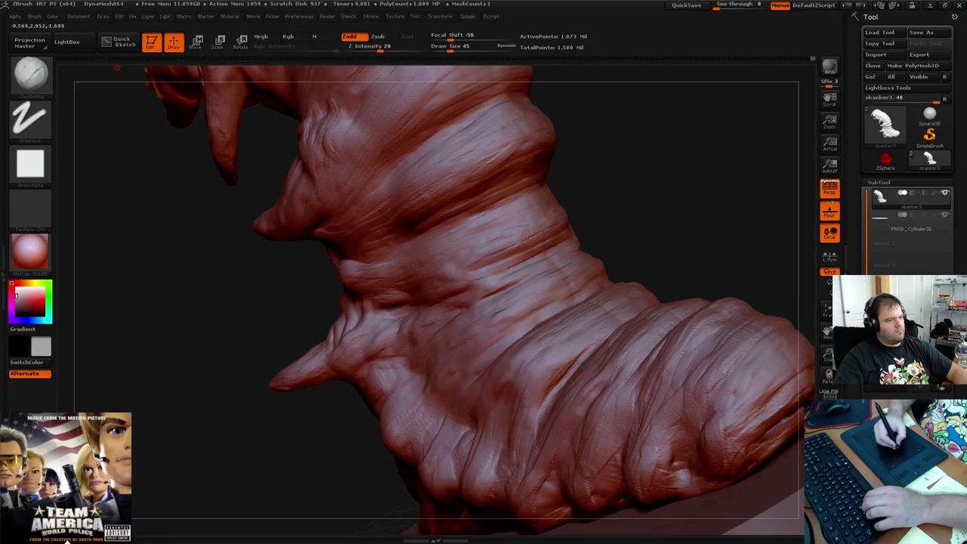
key("shift")
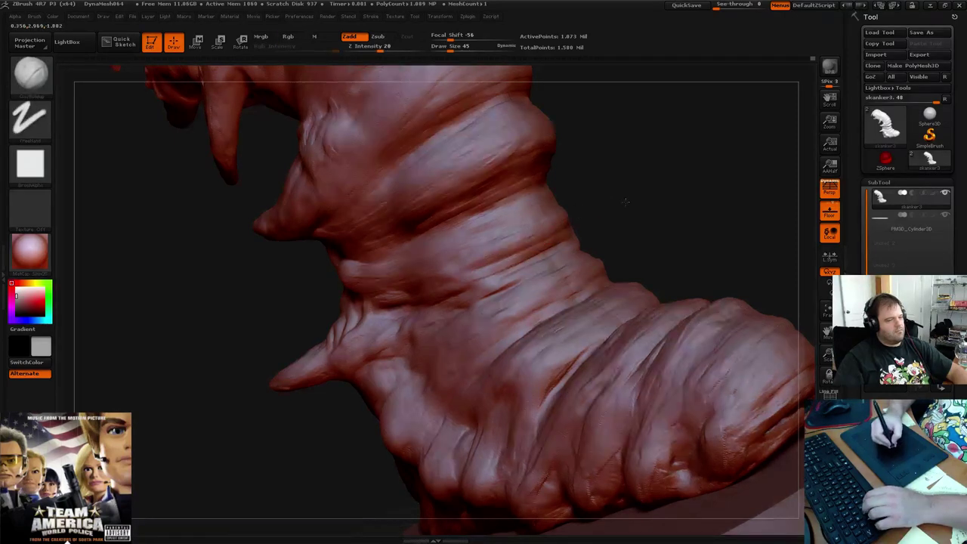
Shape the folds where the body bends toward the tail with ClayBuildup, working from a wider view
mouse_move(626, 201)
left_mouse_down()
mouse_move(627, 189)
mouse_move(607, 180)
mouse_move(621, 189)
mouse_move(611, 190)
mouse_move(614, 226)
left_mouse_up()
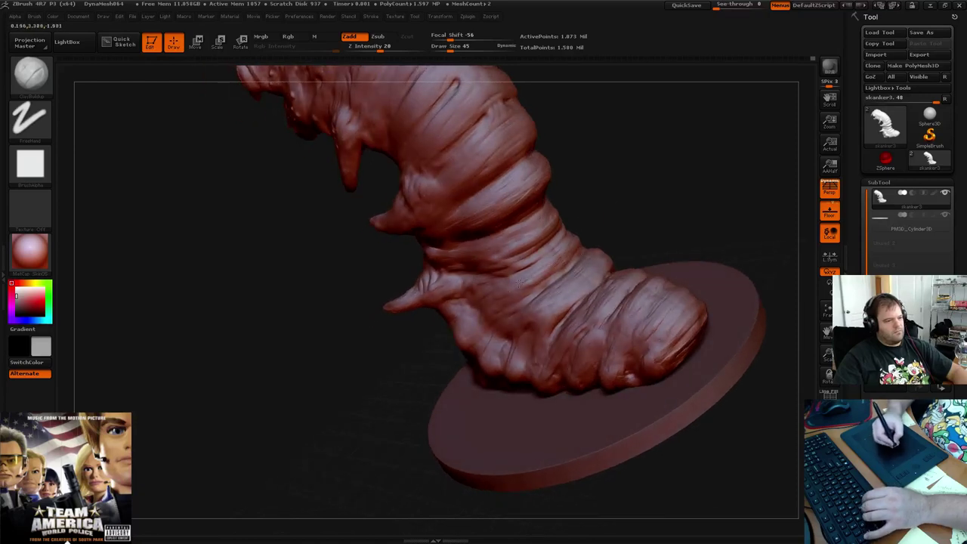
left_click_drag(527, 285, 529, 310)
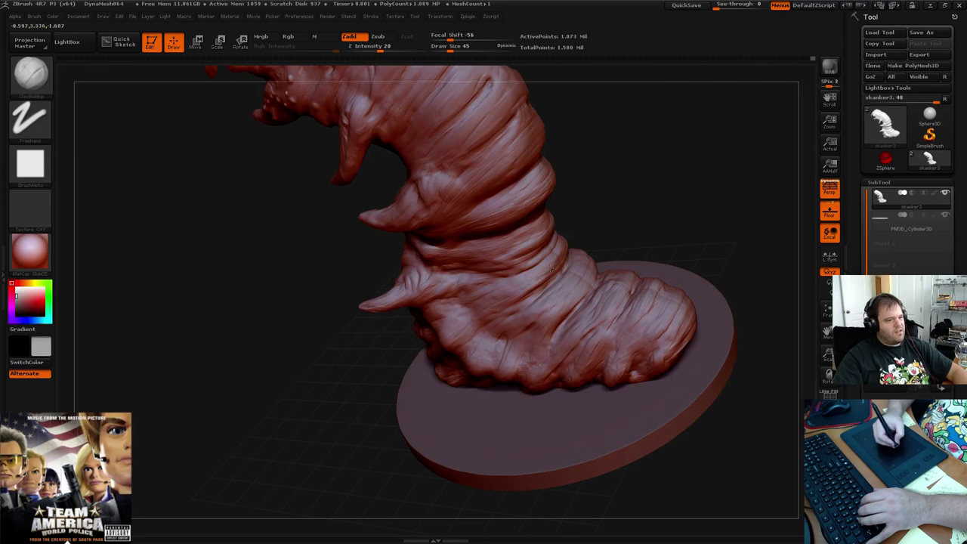
left_click_drag(552, 266, 526, 313)
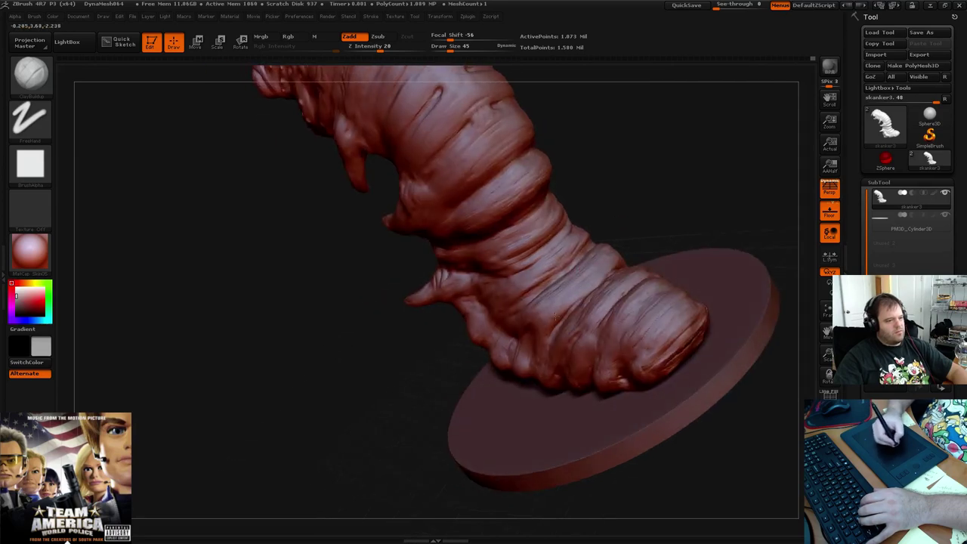
left_click_drag(593, 285, 592, 257)
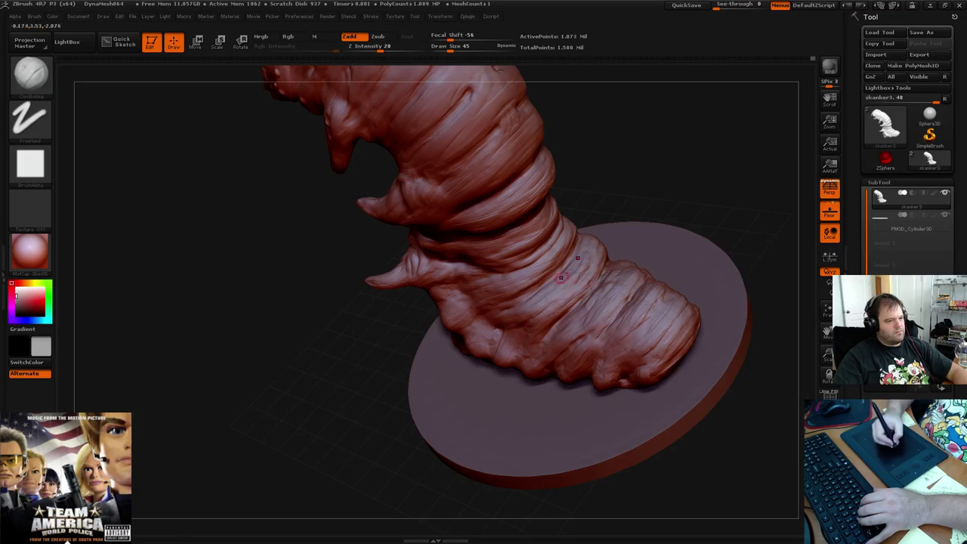
Review the whole creature's silhouette and touch up the ridges along its upper back
left_click_drag(597, 204, 529, 227)
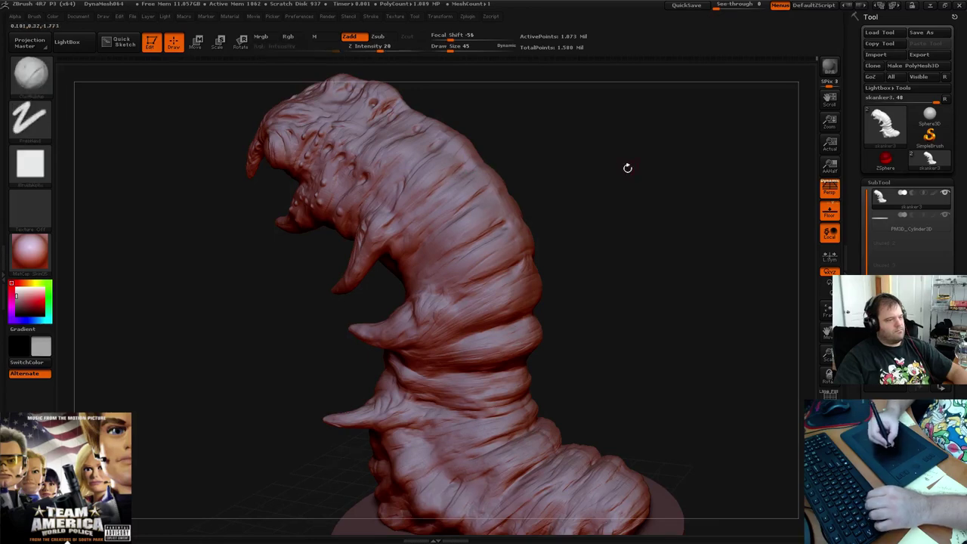
left_click_drag(627, 166, 597, 175)
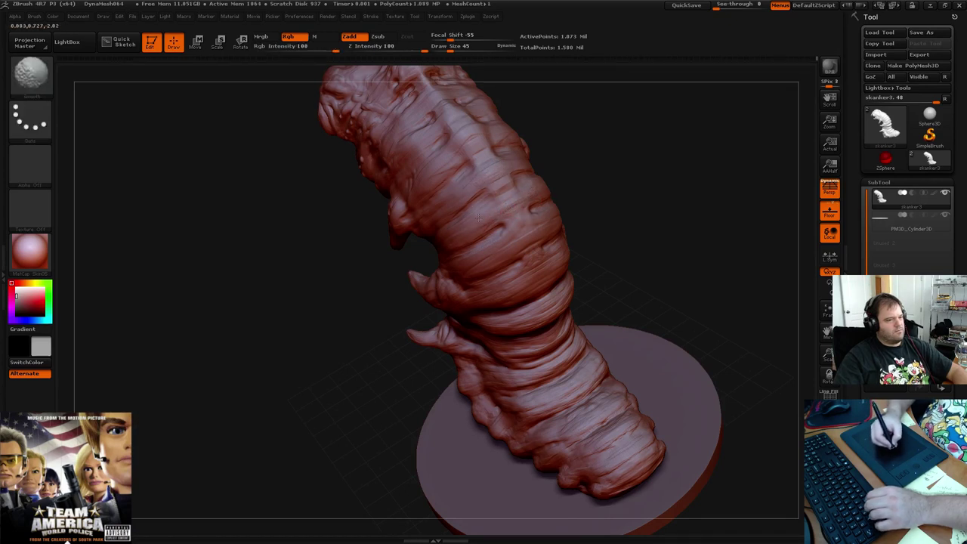
left_click_drag(598, 194, 529, 279)
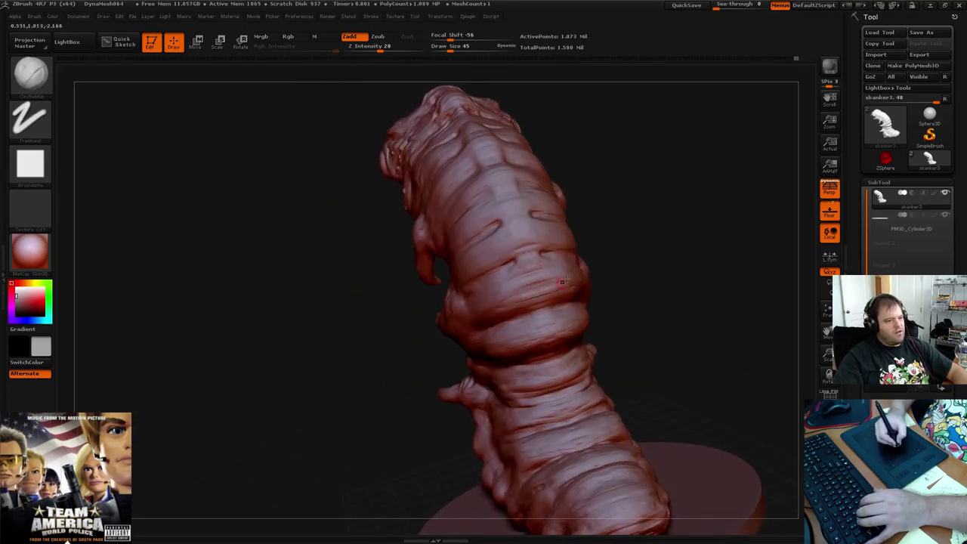
Build up the body rings of the narrow section above the bend, working from both sides of the creature
left_click_drag(594, 266, 574, 243)
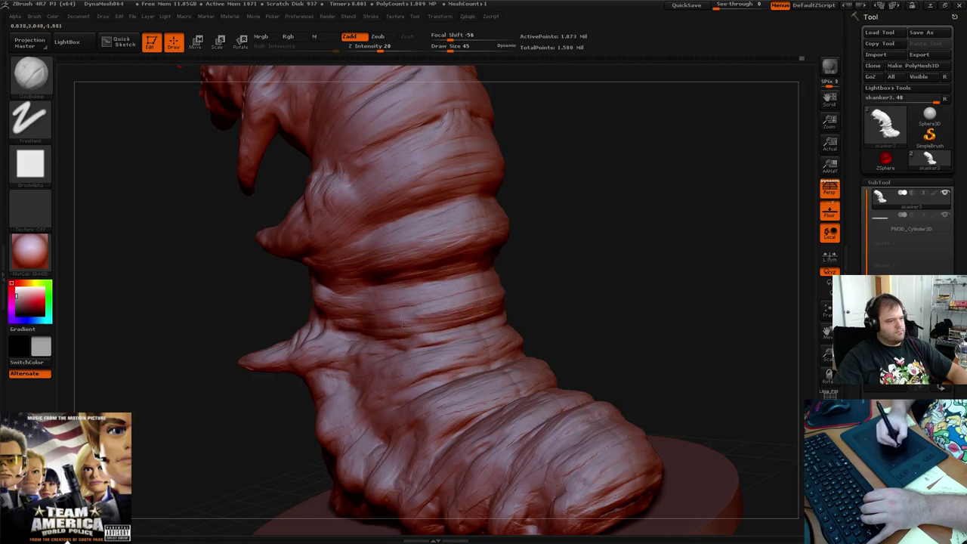
left_click_drag(574, 272, 460, 294)
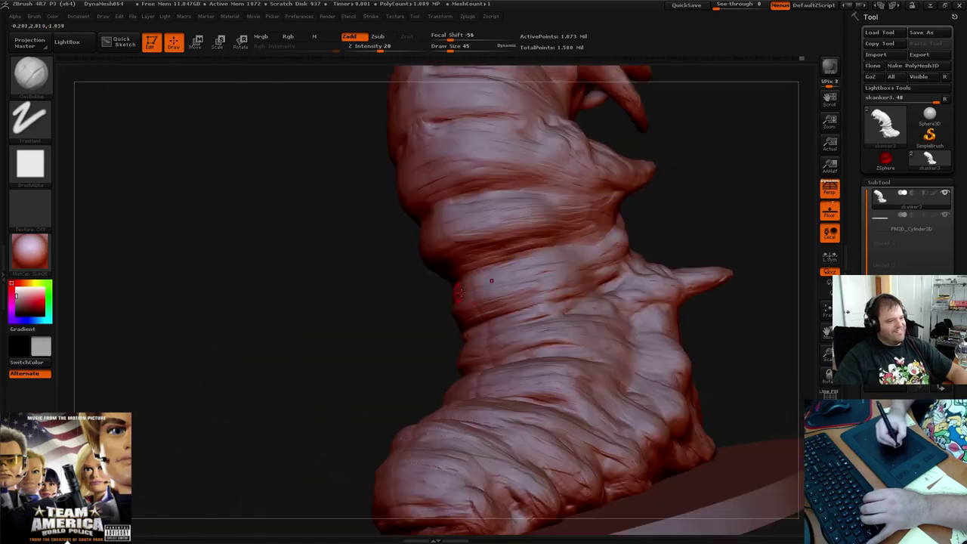
left_click_drag(662, 213, 452, 280)
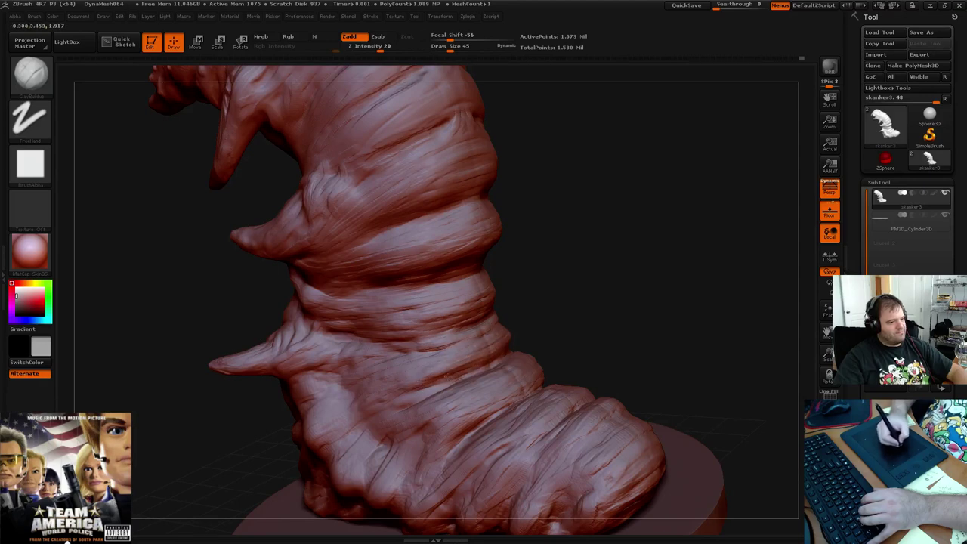
Add clay strokes to the flank behind and below the lowest spike and smooth them into the surrounding folds
left_click_drag(562, 275, 506, 333)
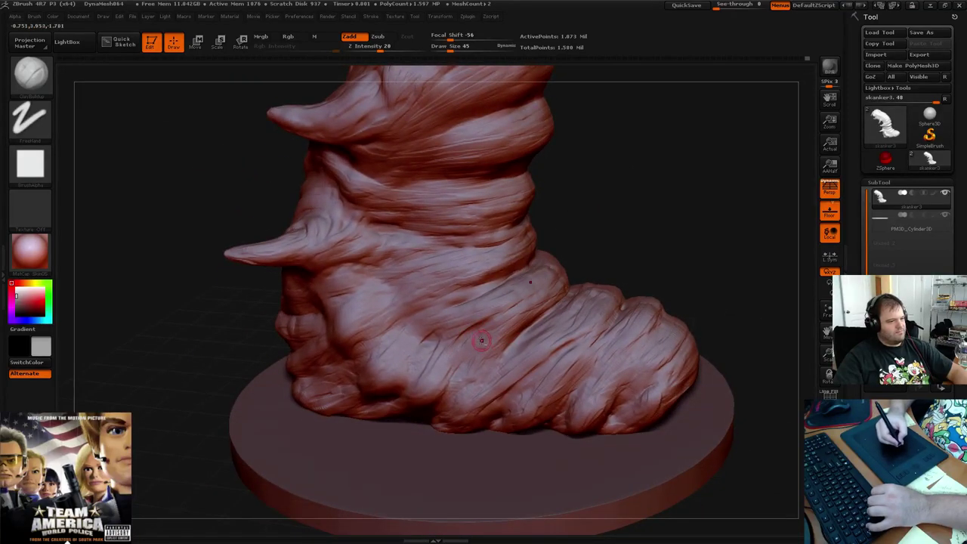
key("shift")
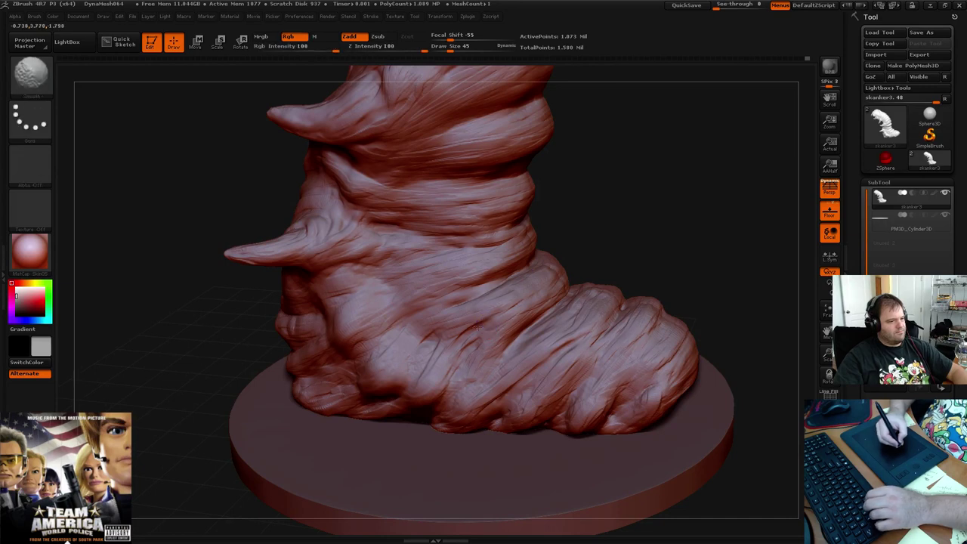
left_click_drag(572, 244, 518, 253)
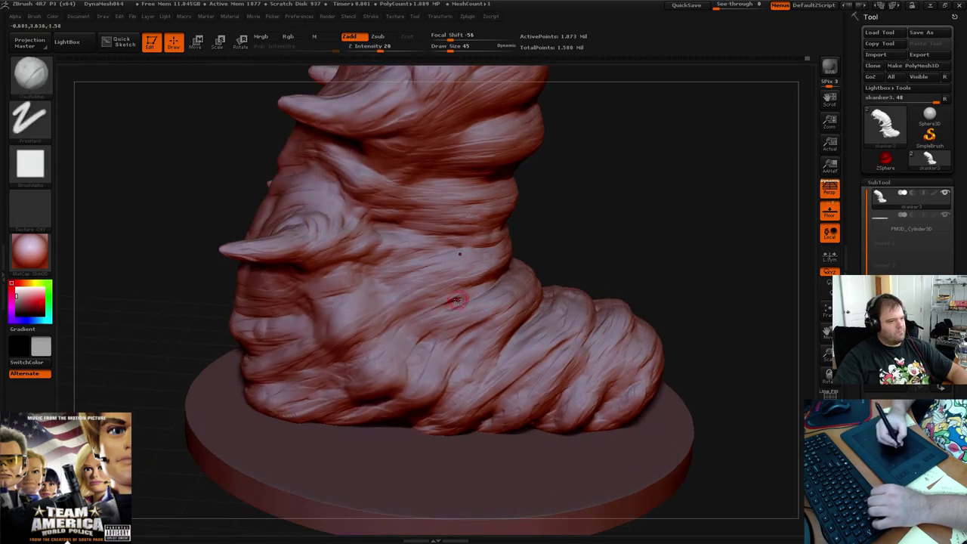
key("shift")
left_click_drag(529, 239, 448, 257)
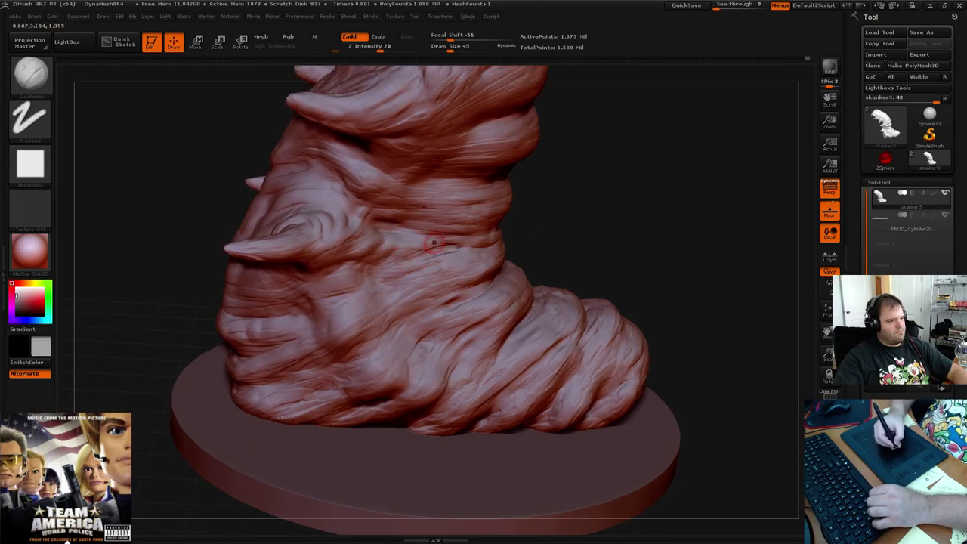
key("shift")
Lay long clay strokes along the crease above the tail's first fold to merge it with the upper body
left_click_drag(476, 249, 615, 204)
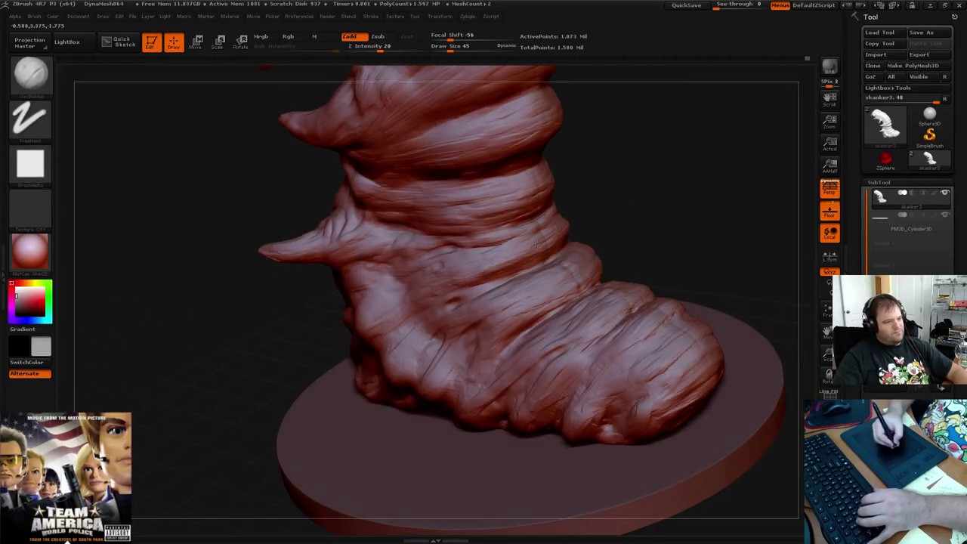
left_click_drag(514, 263, 562, 252)
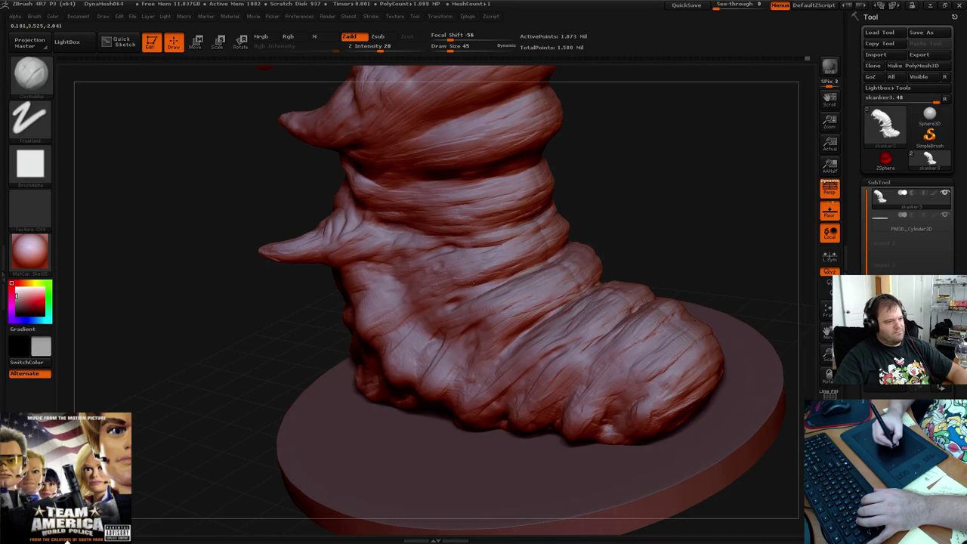
mouse_move(487, 278)
left_mouse_down()
mouse_move(571, 248)
mouse_move(556, 240)
left_mouse_up()
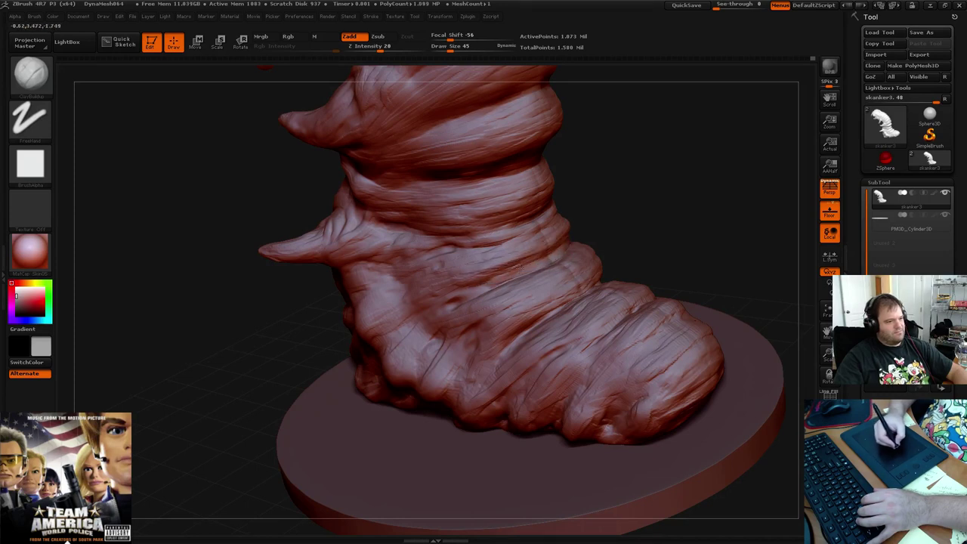
left_click_drag(462, 289, 566, 241)
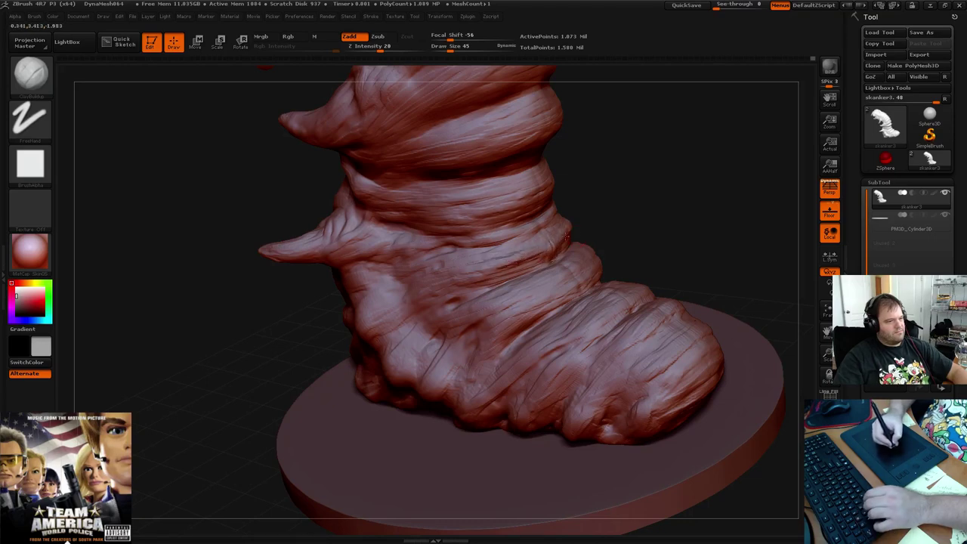
Refine the folds on the creature's flank between the lowest spike and the tail with ClayBuildup strokes and smoothing
left_click_drag(576, 233, 587, 225)
right_click_drag(588, 225, 594, 221)
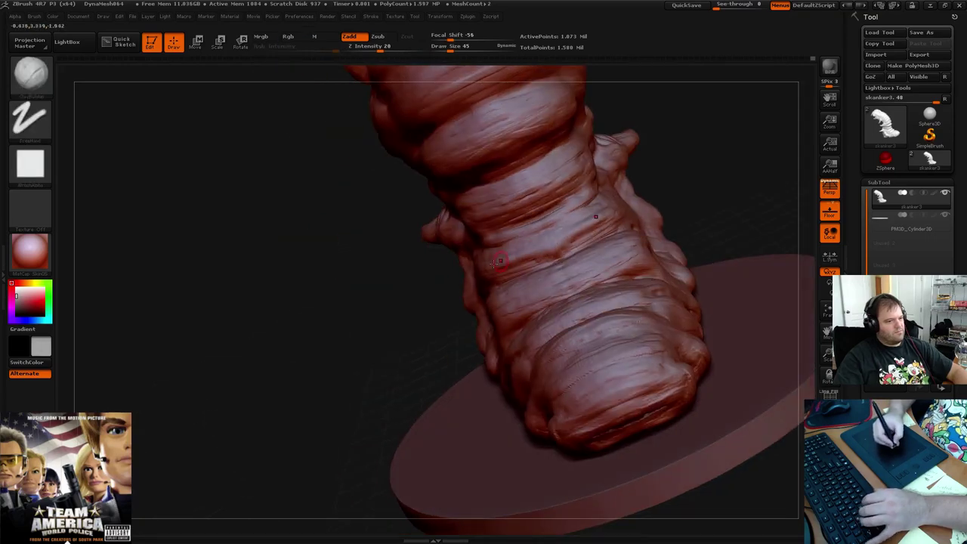
mouse_move(555, 245)
left_mouse_down()
mouse_move(686, 197)
mouse_move(639, 209)
mouse_move(645, 192)
mouse_move(574, 146)
mouse_move(597, 192)
mouse_move(646, 219)
mouse_move(648, 207)
mouse_move(624, 247)
mouse_move(637, 309)
left_mouse_up()
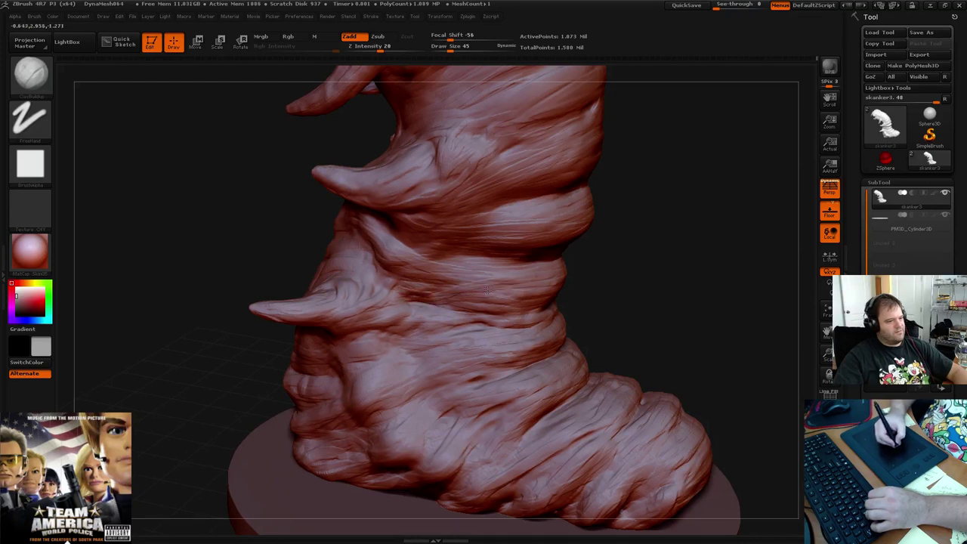
key("shift")
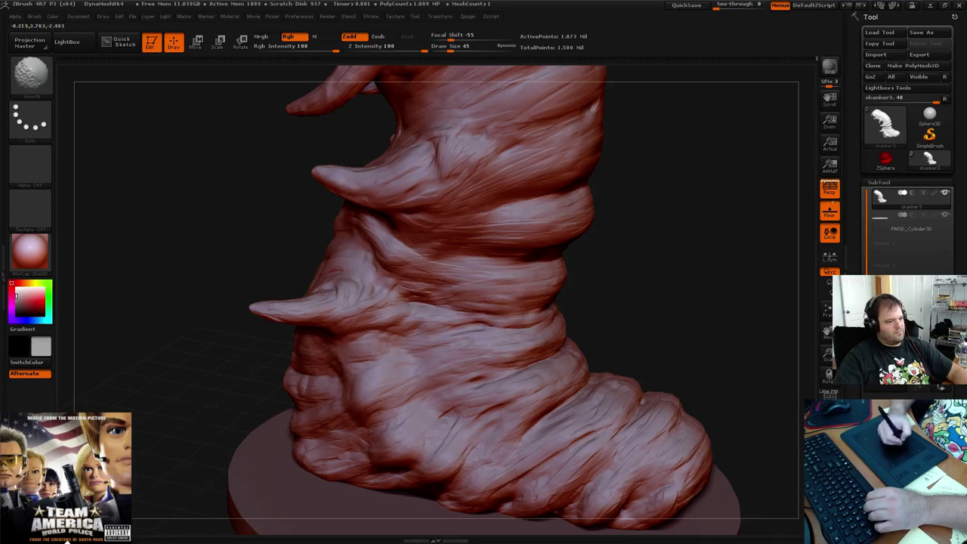
left_click_drag(635, 298, 643, 147)
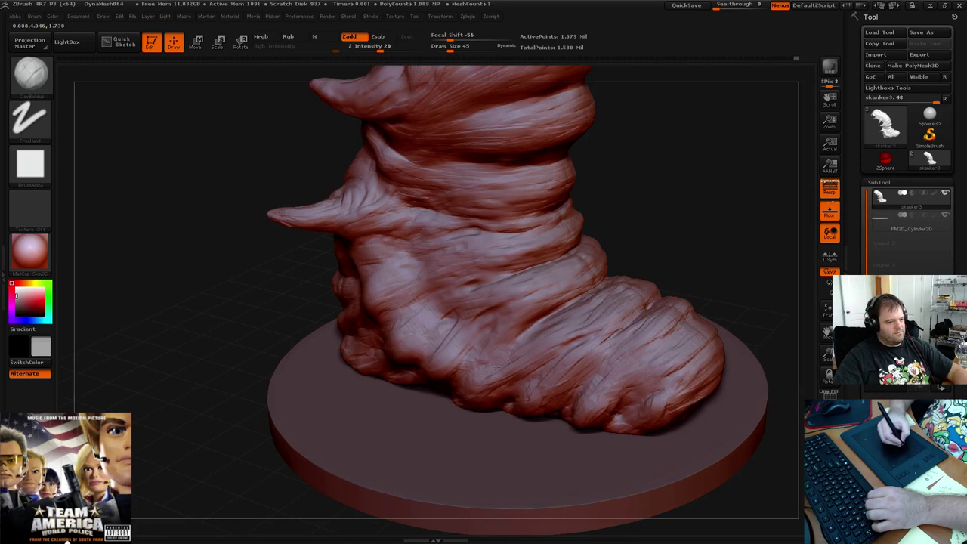
left_click_drag(642, 244, 501, 297)
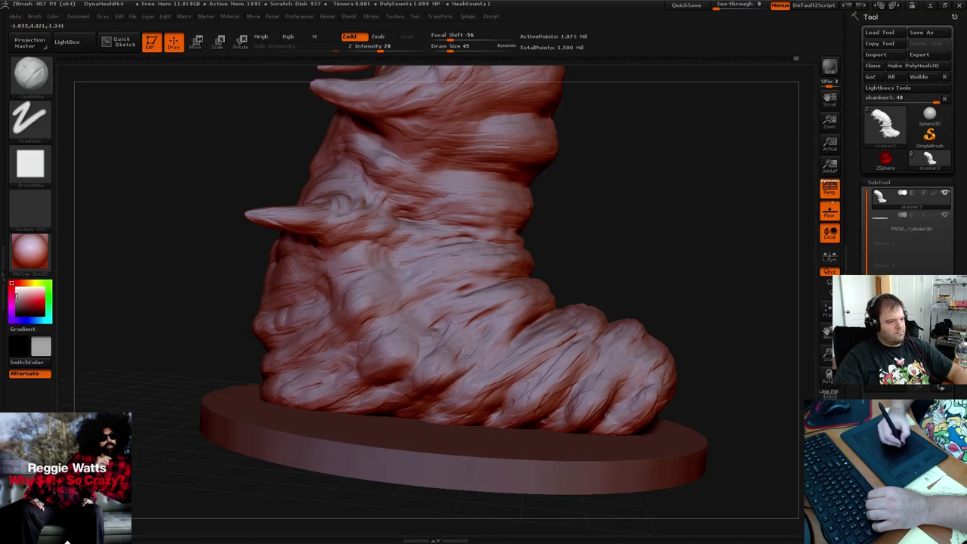
key("shift")
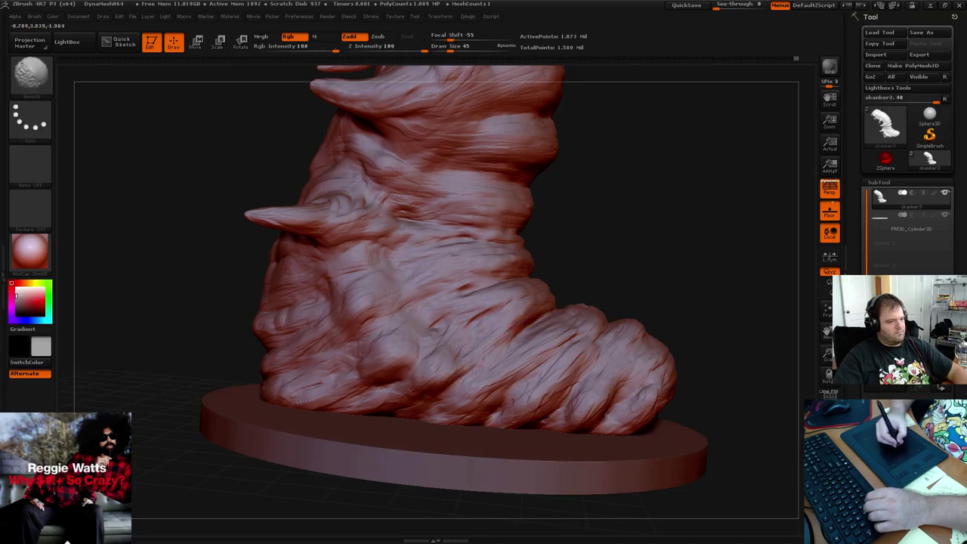
Add clay strokes along the front belly folds just above the disc base and smooth them
mouse_move(583, 259)
left_mouse_down()
mouse_move(647, 249)
mouse_move(637, 244)
left_mouse_up()
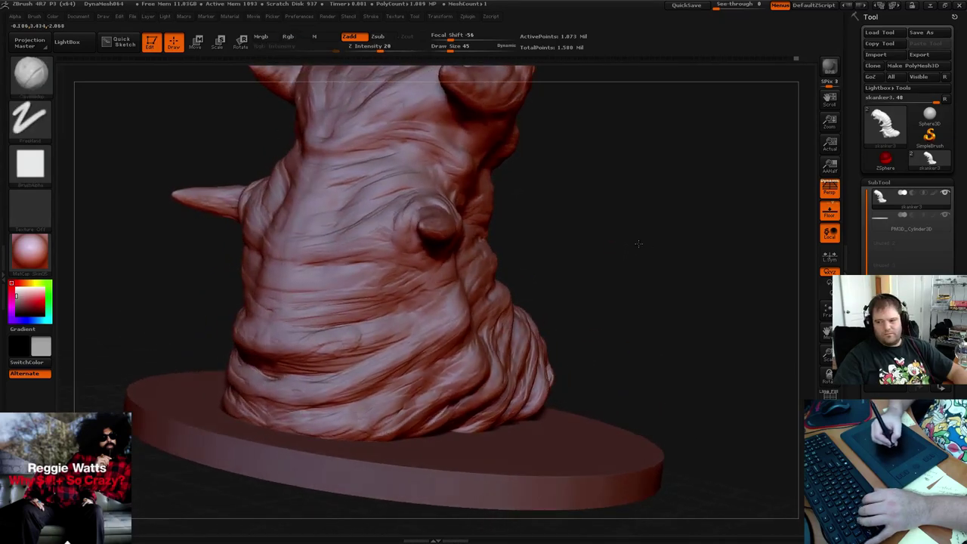
left_click_drag(336, 339, 276, 347)
mouse_move(376, 334)
left_mouse_down()
mouse_move(324, 346)
mouse_move(358, 347)
left_mouse_up()
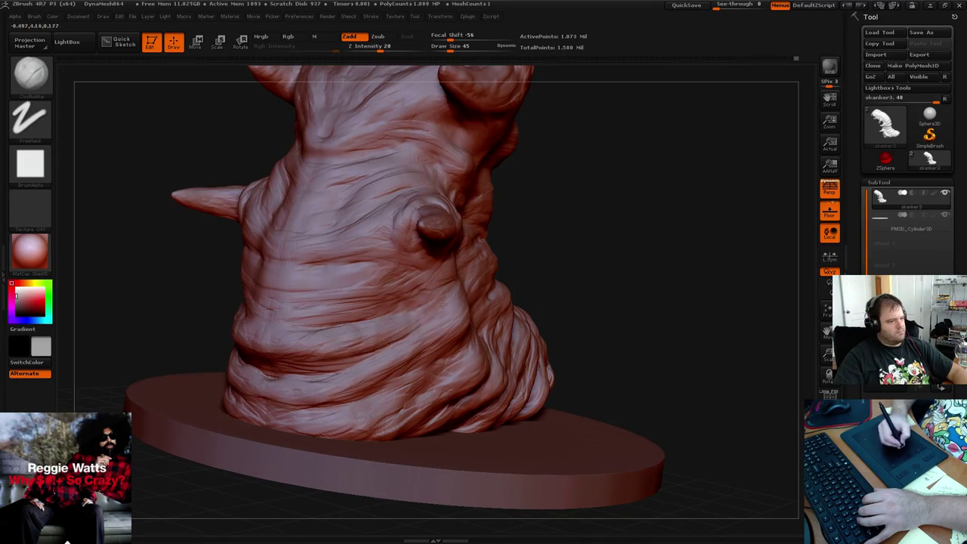
left_click_drag(433, 333, 367, 374)
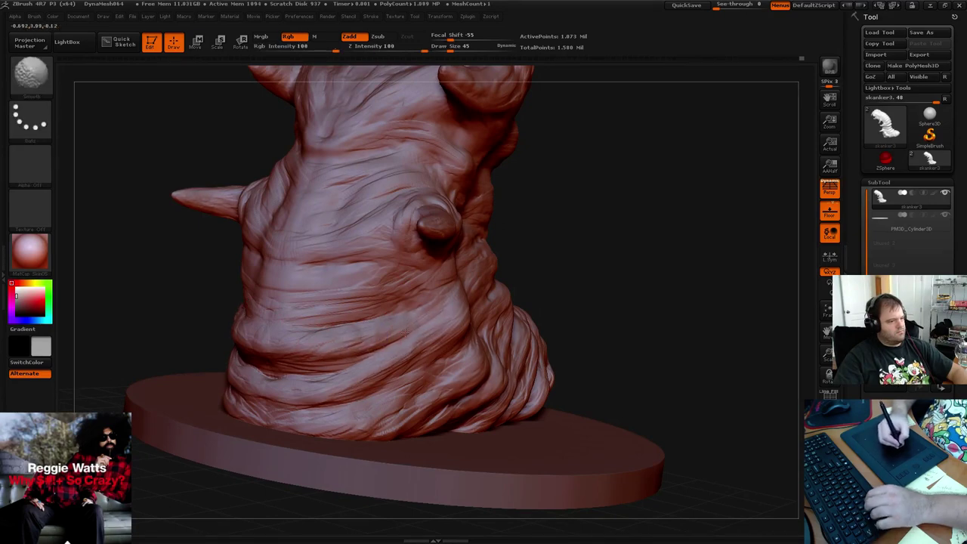
mouse_move(554, 254)
left_mouse_down()
mouse_move(576, 231)
mouse_move(551, 237)
mouse_move(583, 231)
mouse_move(555, 234)
left_mouse_up()
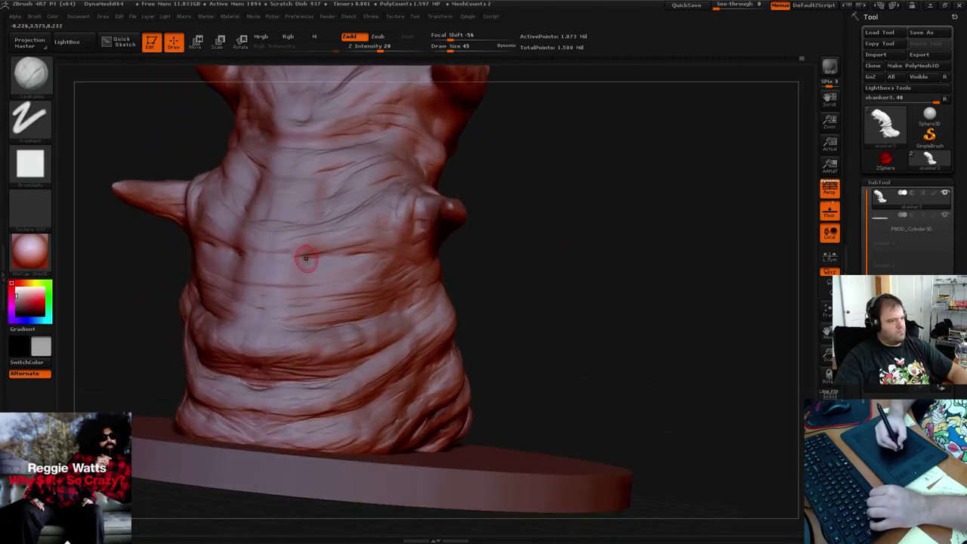
Switch to the Standard brush at draw size 25 and carve short creases into the lower belly folds
key("b")
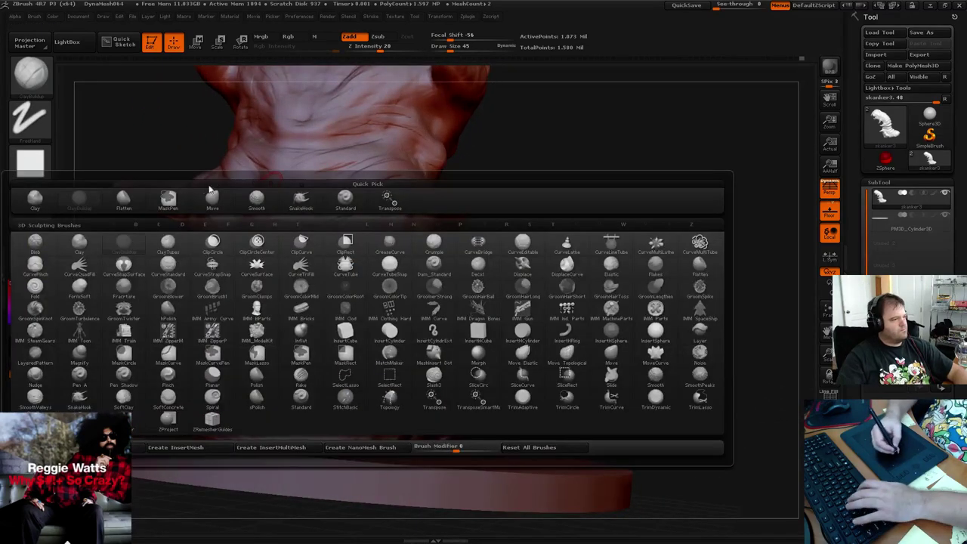
left_click(344, 200)
left_click_drag(503, 231, 472, 253)
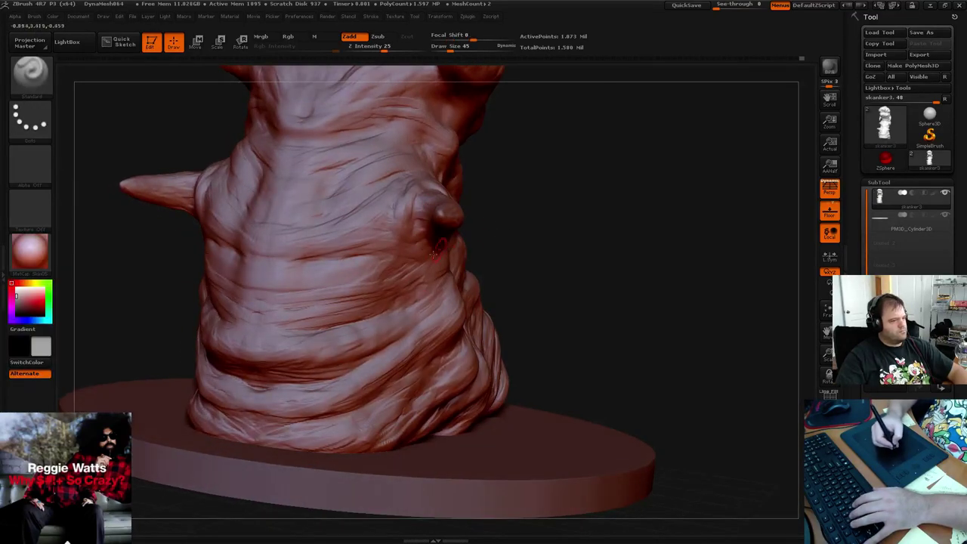
key("[")
key("[")
key("[")
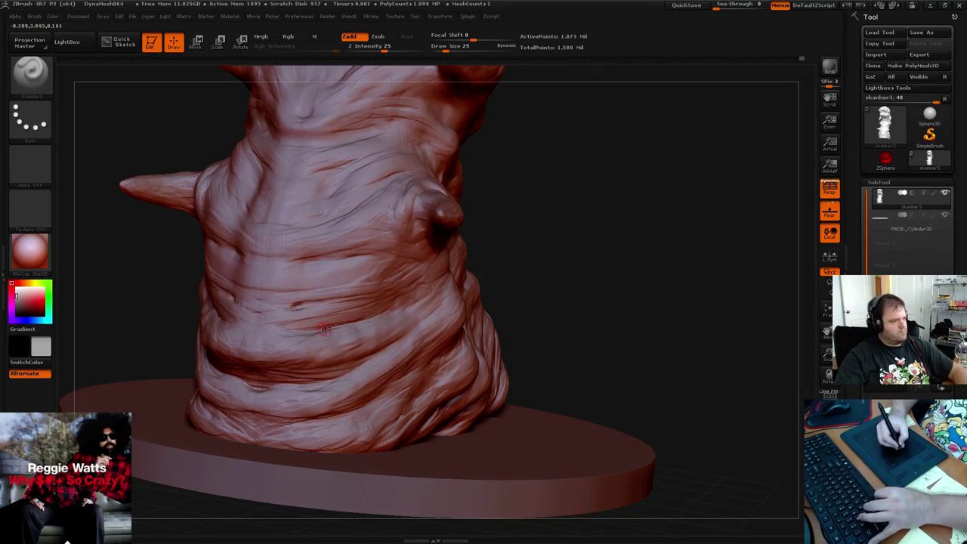
left_click_drag(312, 330, 356, 324)
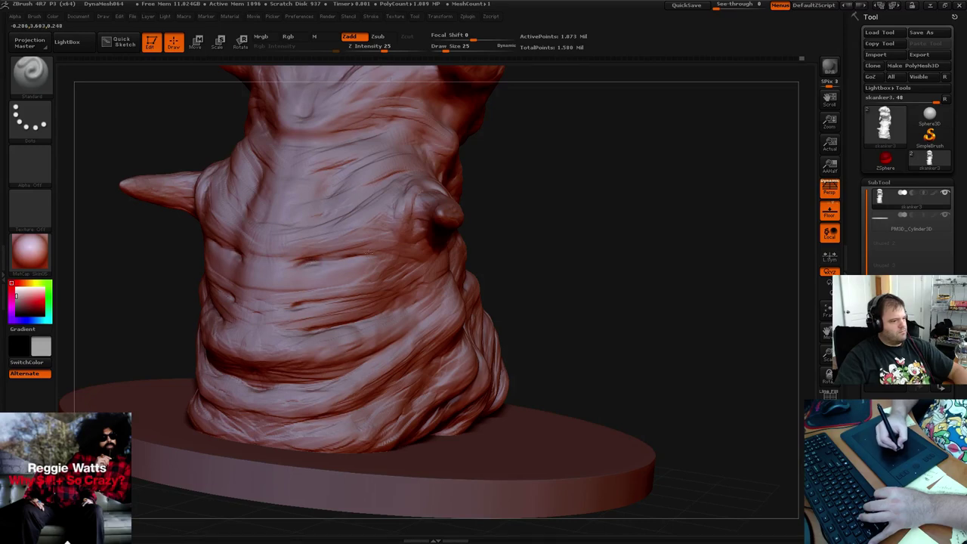
Carve short diagonal creases up the belly around the lowest pair of spikes and below the upper pair, smoothing their edges
mouse_move(500, 216)
left_mouse_down()
mouse_move(514, 211)
mouse_move(534, 233)
mouse_move(548, 189)
mouse_move(526, 233)
mouse_move(423, 272)
left_mouse_up()
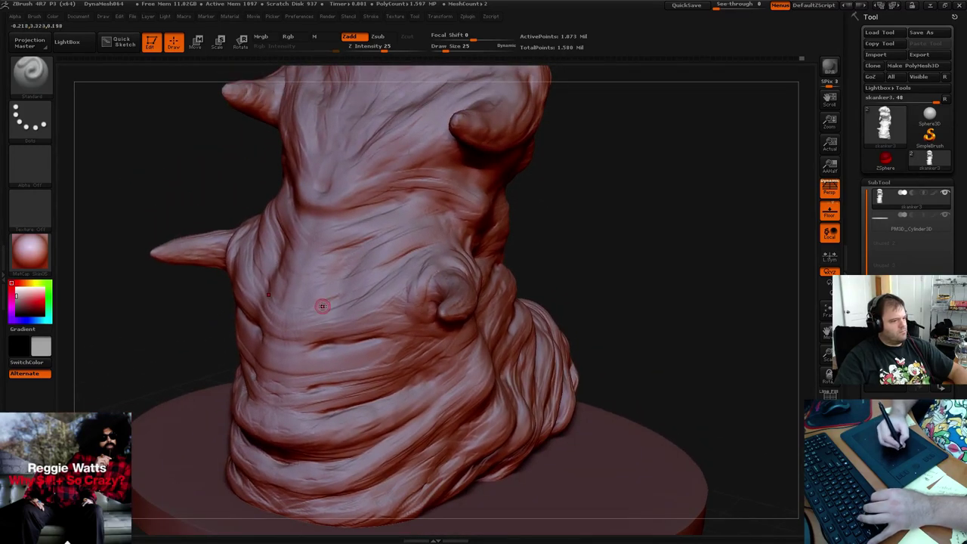
left_click_drag(323, 306, 358, 290)
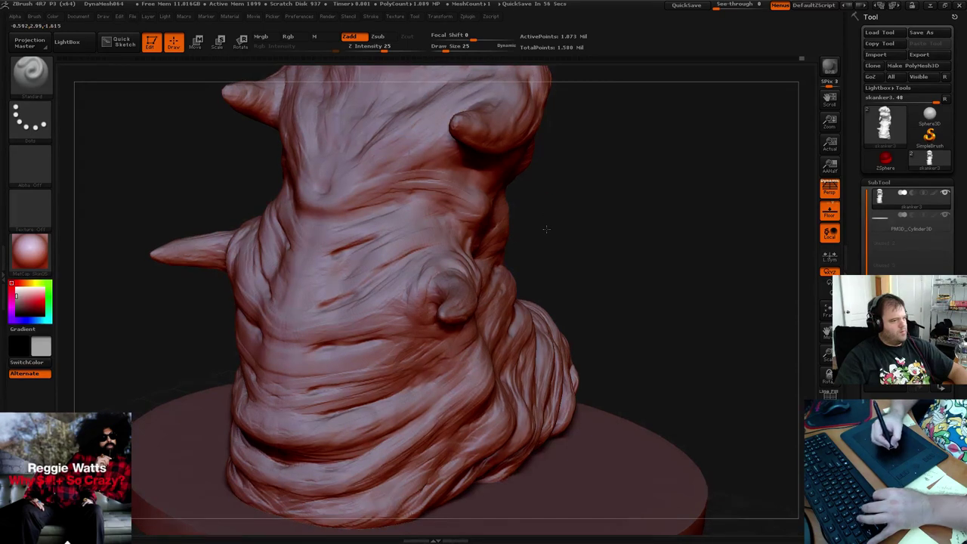
left_click_drag(546, 228, 529, 287)
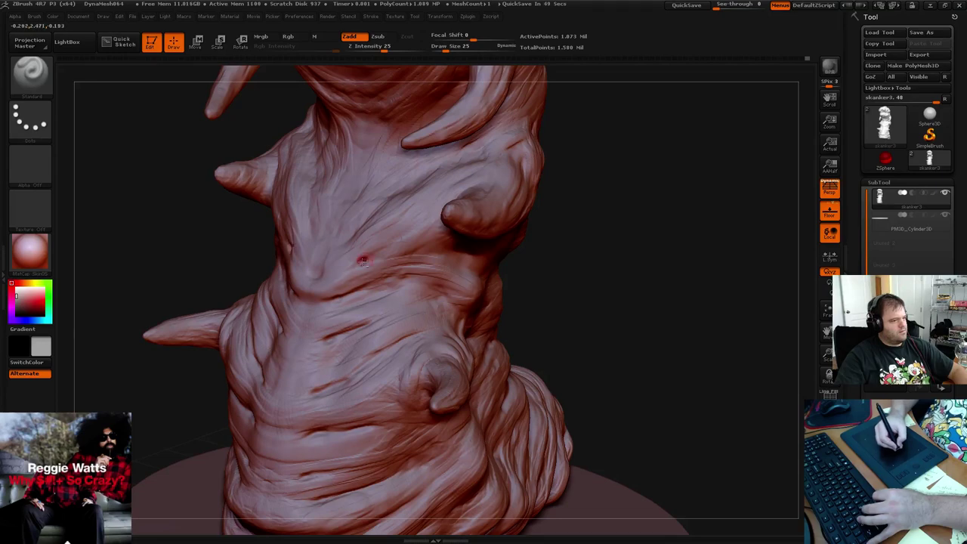
key("shift")
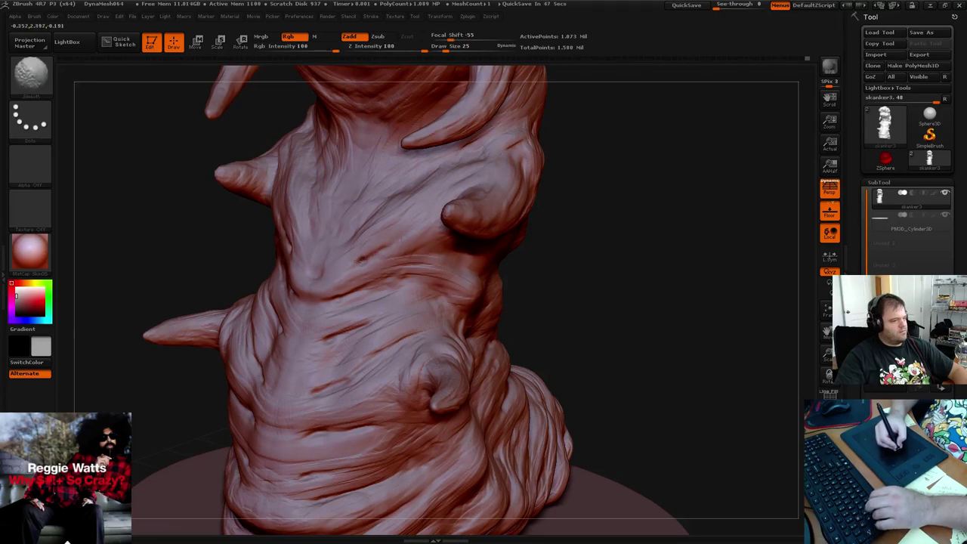
left_click_drag(528, 240, 585, 237)
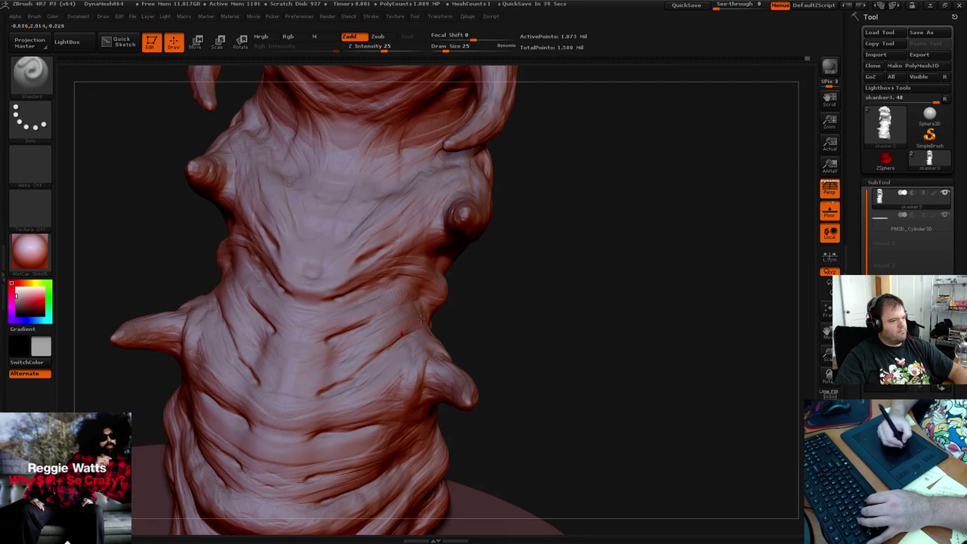
Smooth the pointed fold at the middle of the chest and sharpen the creases running toward the upper spike with the Standard brush
left_click_drag(484, 305, 423, 295)
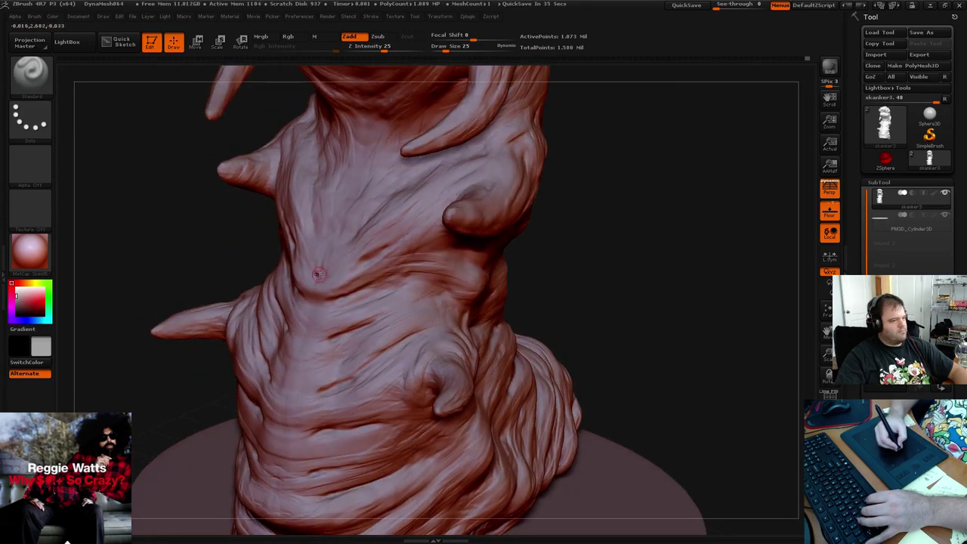
left_click_drag(319, 260, 318, 261, "shift")
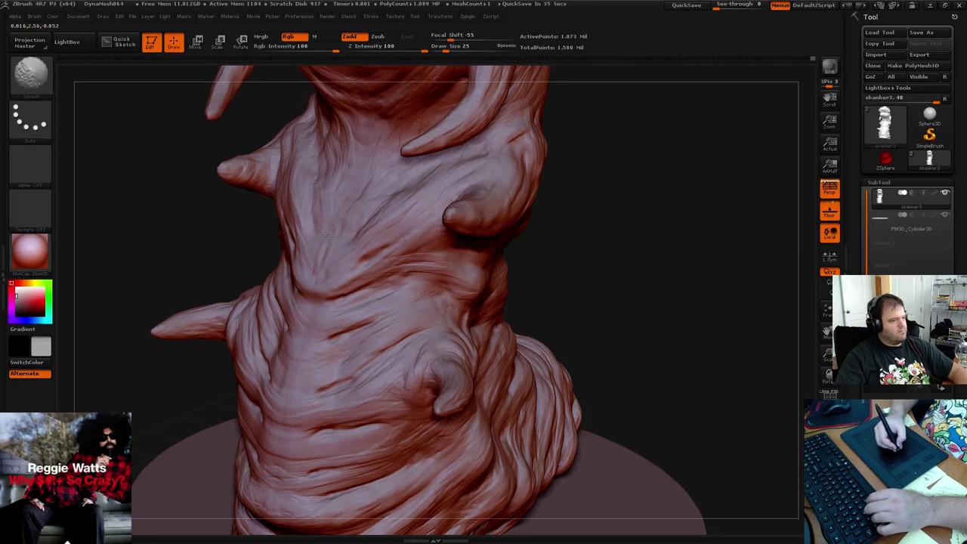
key("b")
key("s")
key("t")
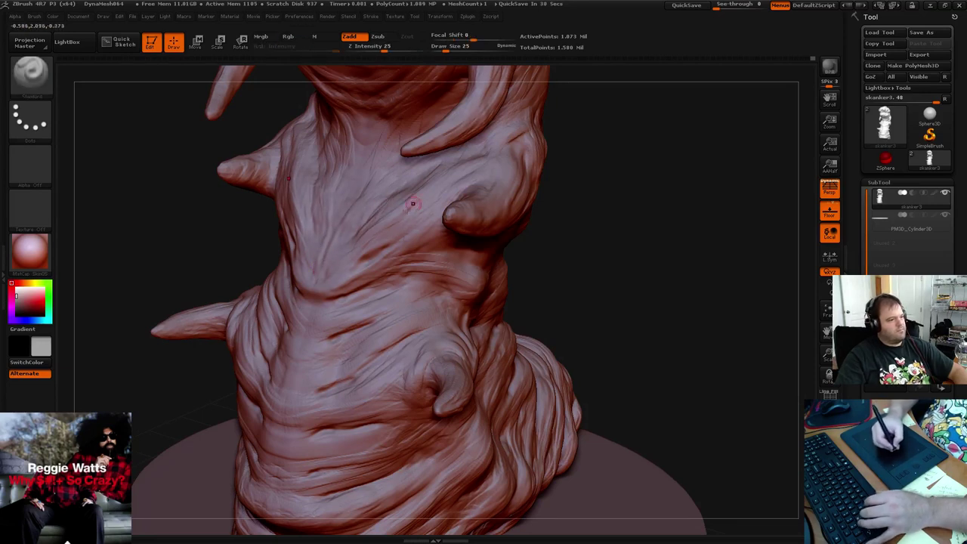
key("b")
key("c")
key("b")
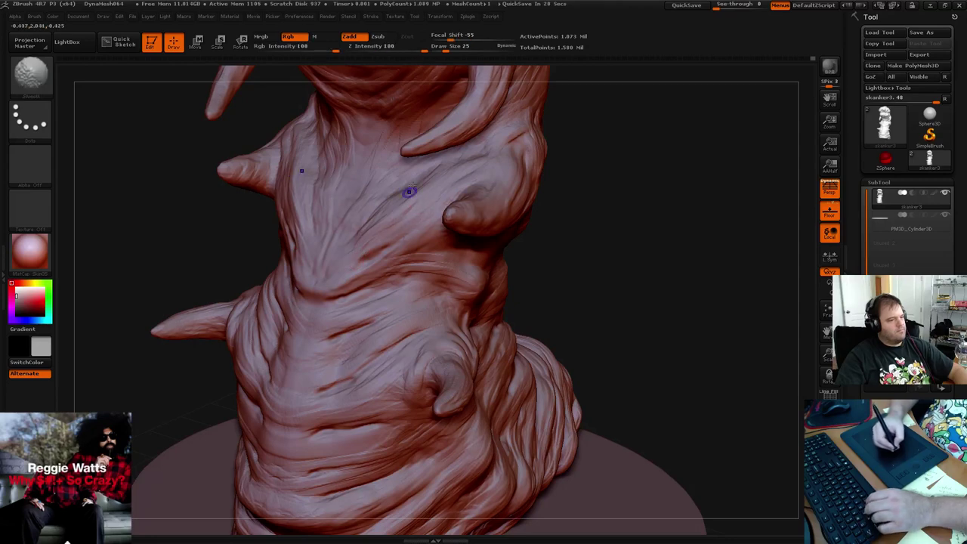
Smooth the skin on the side of the neck behind the head and add a cluster of small round bumps there
mouse_move(537, 221)
left_mouse_down()
mouse_move(582, 233)
mouse_move(514, 195)
mouse_move(484, 198)
left_mouse_up()
mouse_move(476, 209)
left_mouse_down()
mouse_move(501, 199)
mouse_move(490, 297)
mouse_move(512, 255)
mouse_move(536, 268)
mouse_move(548, 243)
mouse_move(539, 290)
mouse_move(547, 283)
mouse_move(509, 190)
mouse_move(378, 272)
left_mouse_up()
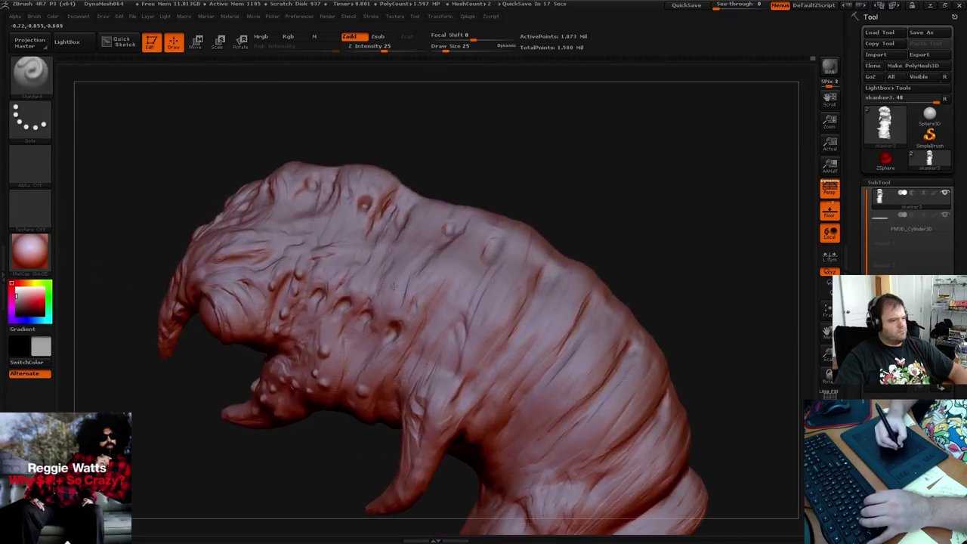
mouse_move(495, 203)
left_mouse_down()
mouse_move(514, 191)
mouse_move(544, 203)
mouse_move(538, 227)
left_mouse_up()
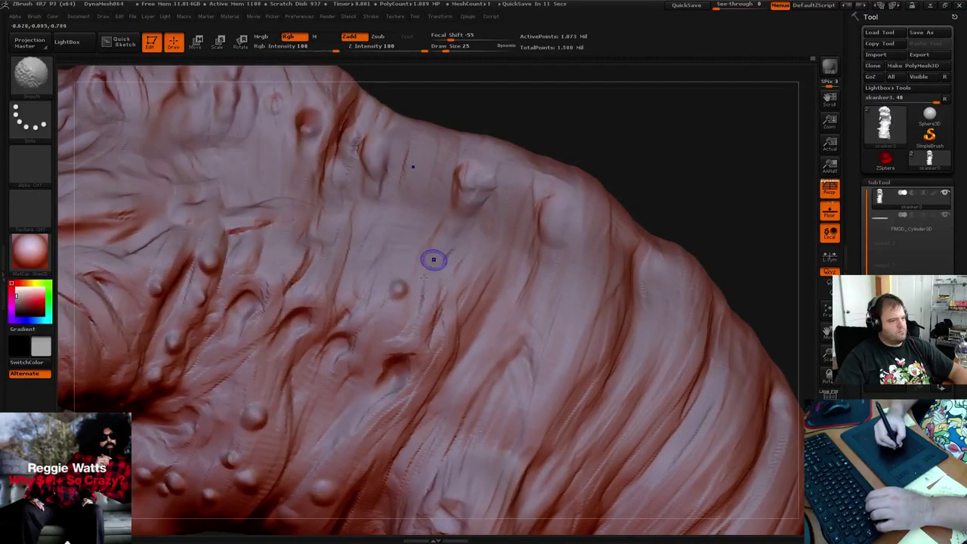
left_click_drag(431, 259, 440, 300, "shift")
key("shift")
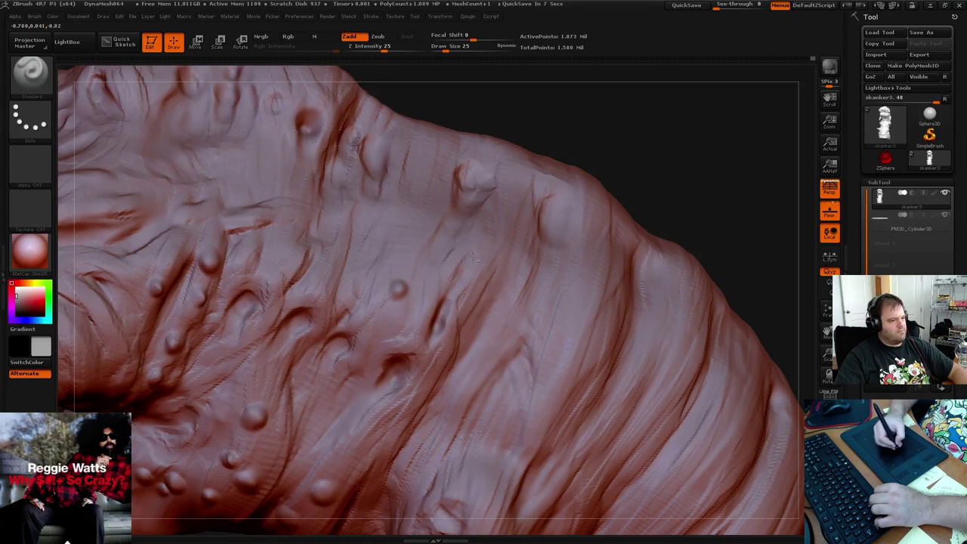
key("shift")
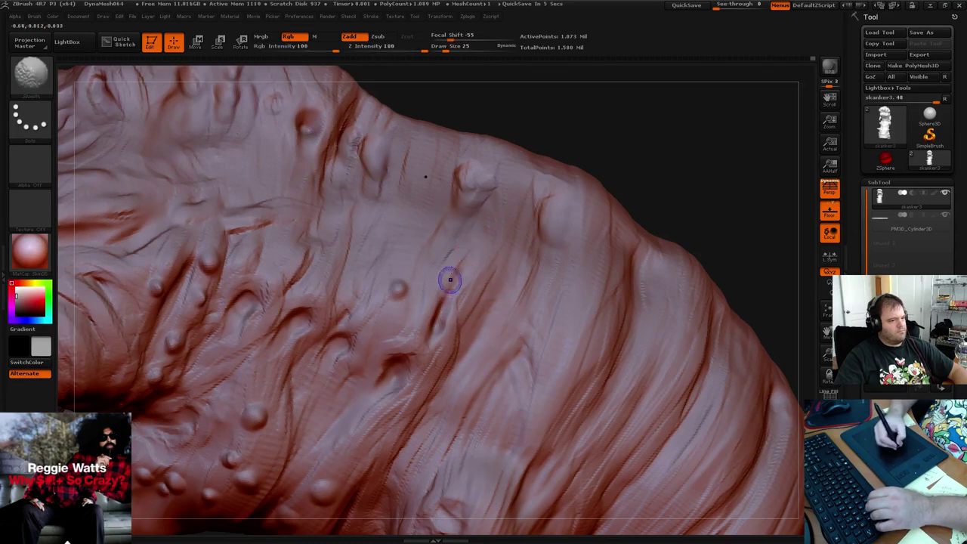
key("shift")
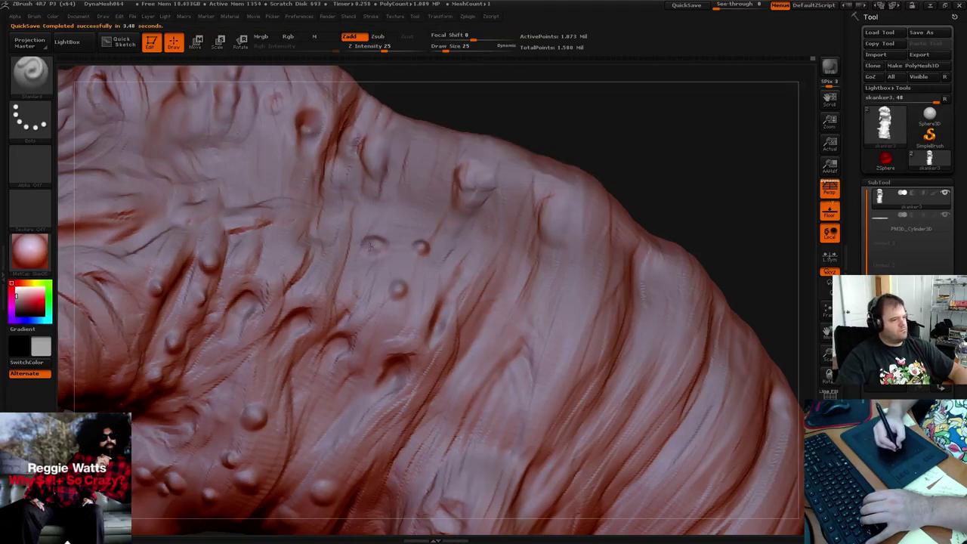
Dot small round bumps over the body rings behind the neck and around the base of the large tusk, softening some of them
left_click(541, 311)
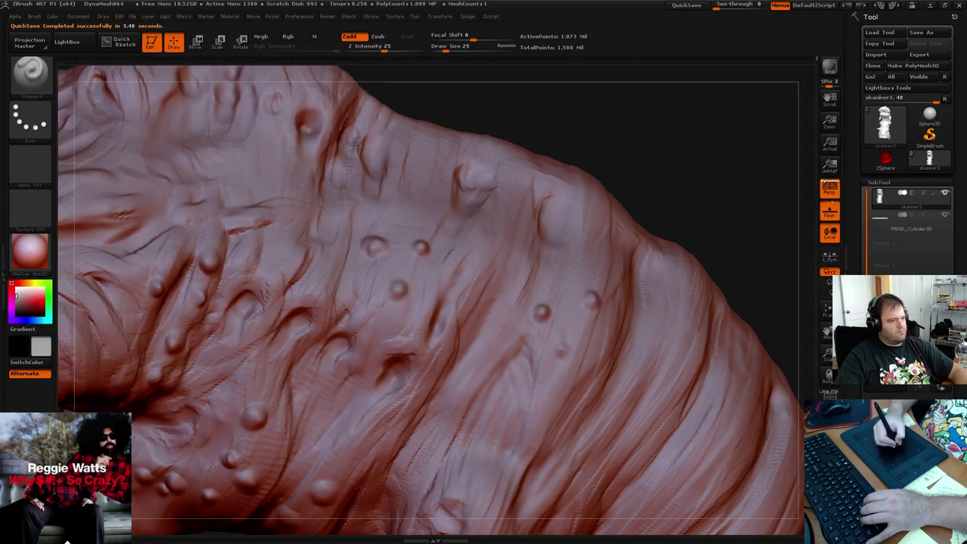
left_click_drag(542, 297, 542, 313, "shift")
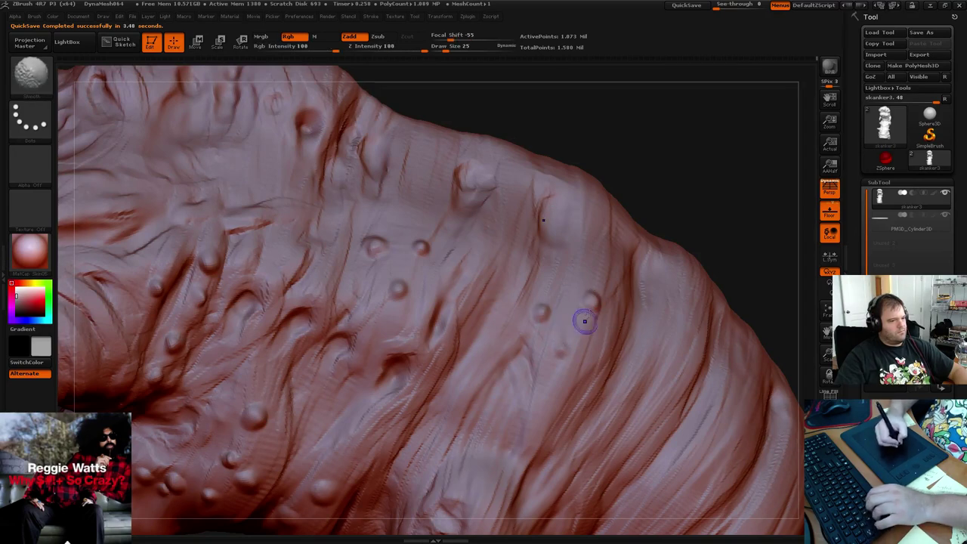
mouse_move(695, 198)
left_mouse_down("alt")
mouse_move(621, 168)
mouse_move(610, 209)
mouse_move(619, 204)
mouse_move(604, 184)
mouse_move(665, 227)
mouse_move(726, 247)
mouse_move(559, 106)
left_mouse_up("alt")
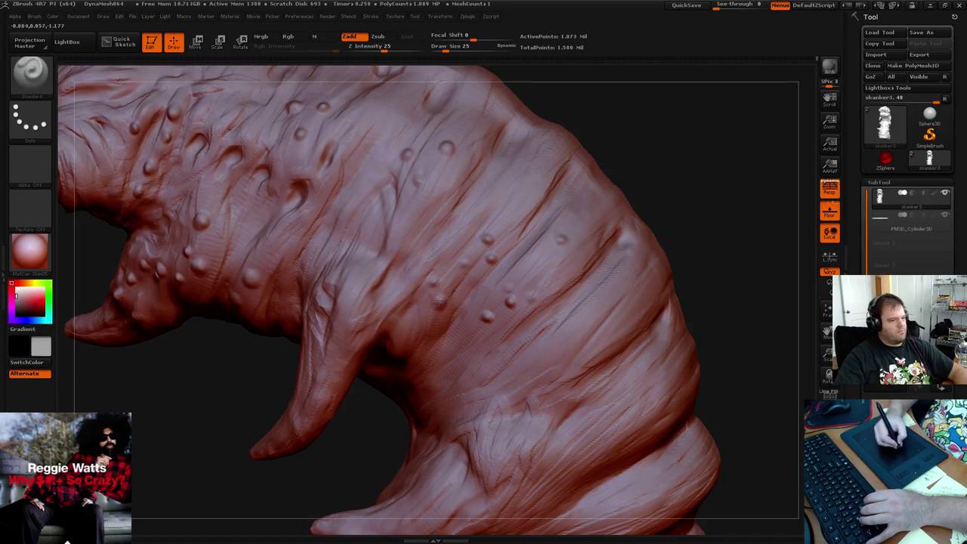
mouse_move(684, 151)
left_mouse_down()
mouse_move(717, 136)
mouse_move(698, 128)
left_mouse_up()
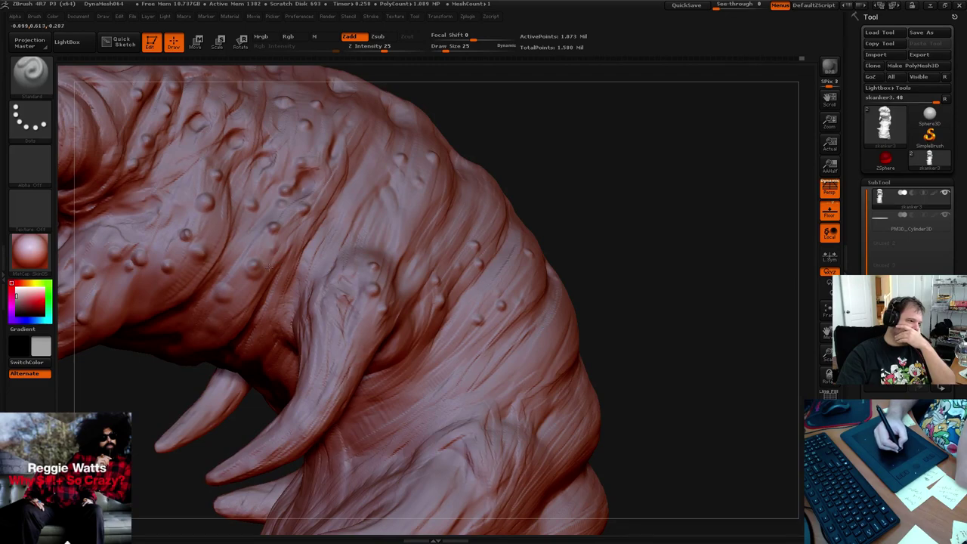
Carve short creases between the rings along the upper back and soften them with smoothing
mouse_move(584, 160)
left_mouse_down()
mouse_move(527, 118)
mouse_move(399, 133)
mouse_move(432, 194)
mouse_move(446, 187)
mouse_move(403, 192)
mouse_move(446, 201)
mouse_move(404, 189)
mouse_move(529, 211)
mouse_move(556, 166)
mouse_move(431, 249)
left_mouse_up()
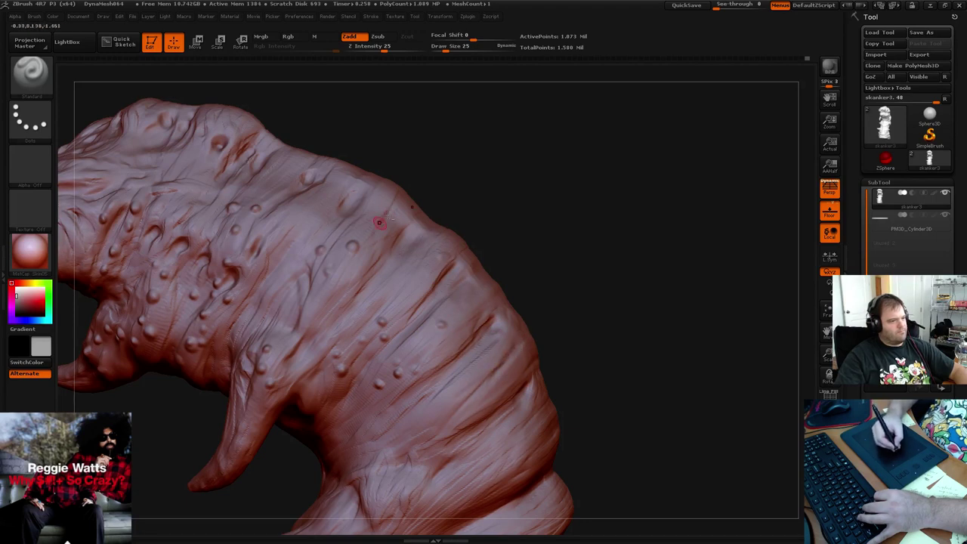
key("shift")
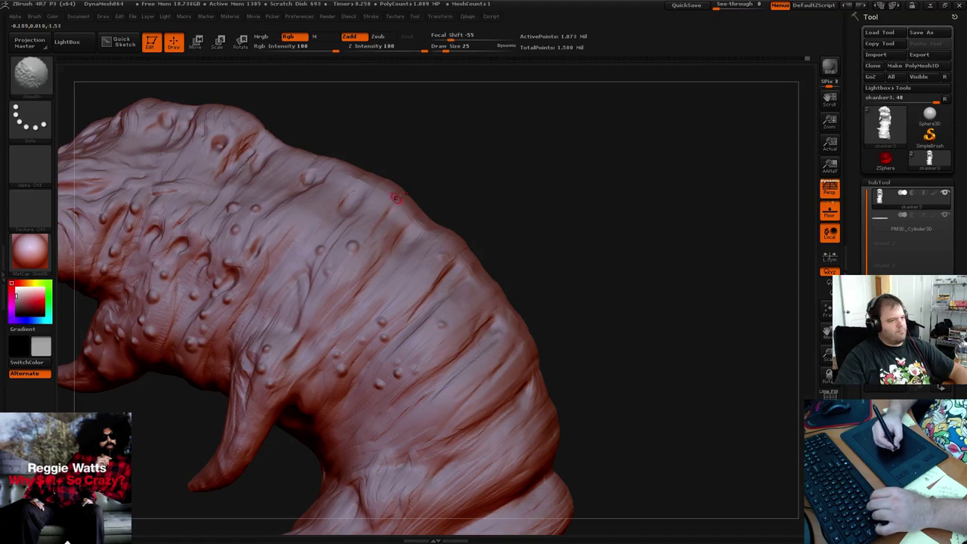
left_click_drag(552, 151, 524, 157)
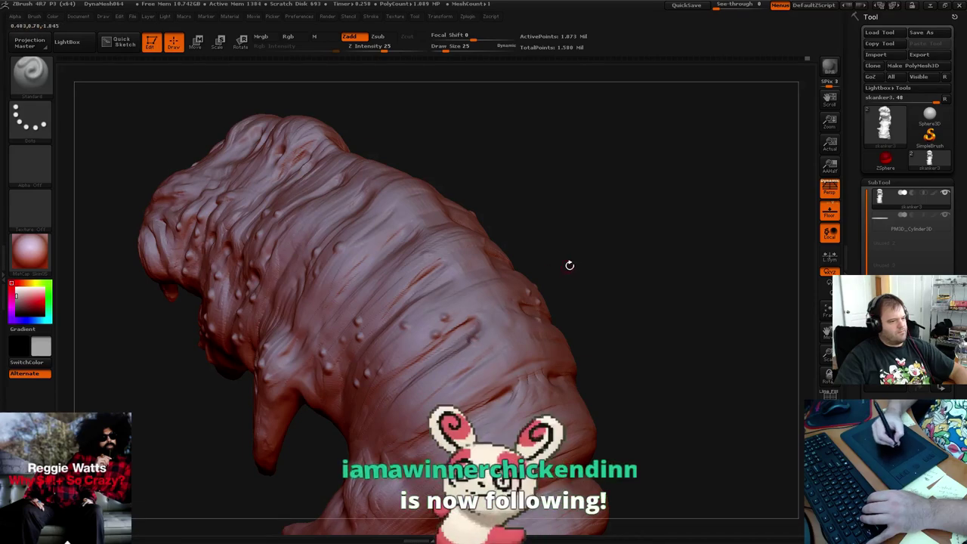
Add small round bumps along the upper back rings and sharpen the short crease above the central fold
mouse_move(568, 263)
left_mouse_down()
mouse_move(576, 271)
mouse_move(561, 207)
mouse_move(510, 205)
left_mouse_up()
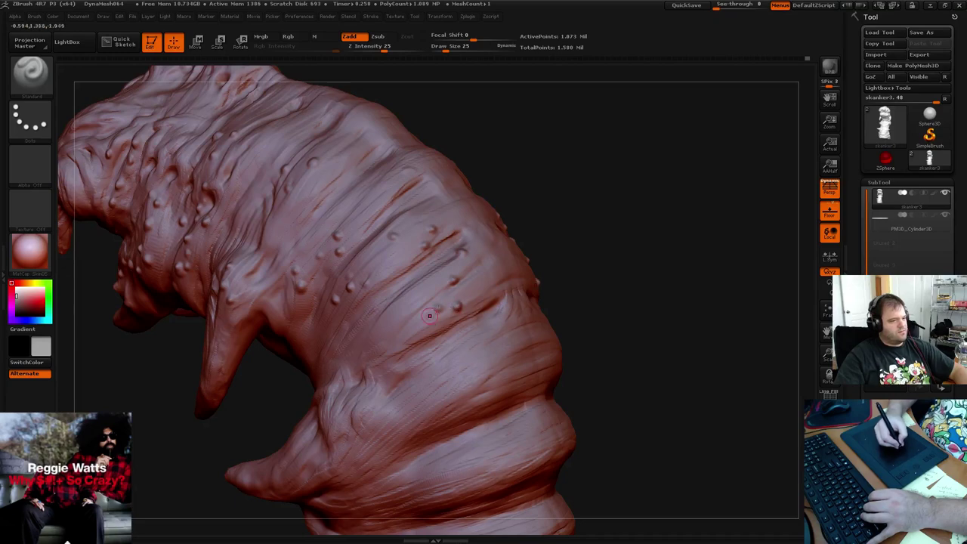
left_click_drag(585, 218, 559, 257)
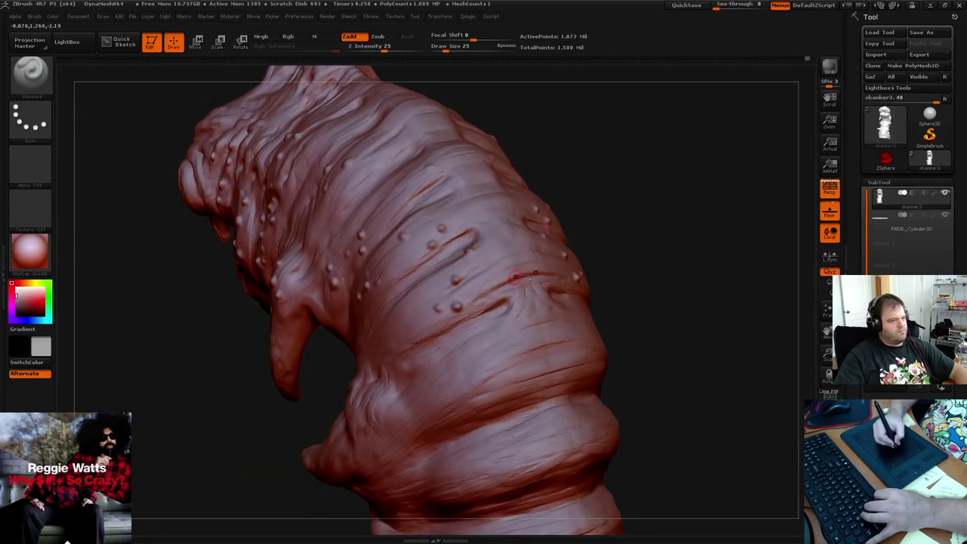
left_click_drag(593, 211, 641, 245)
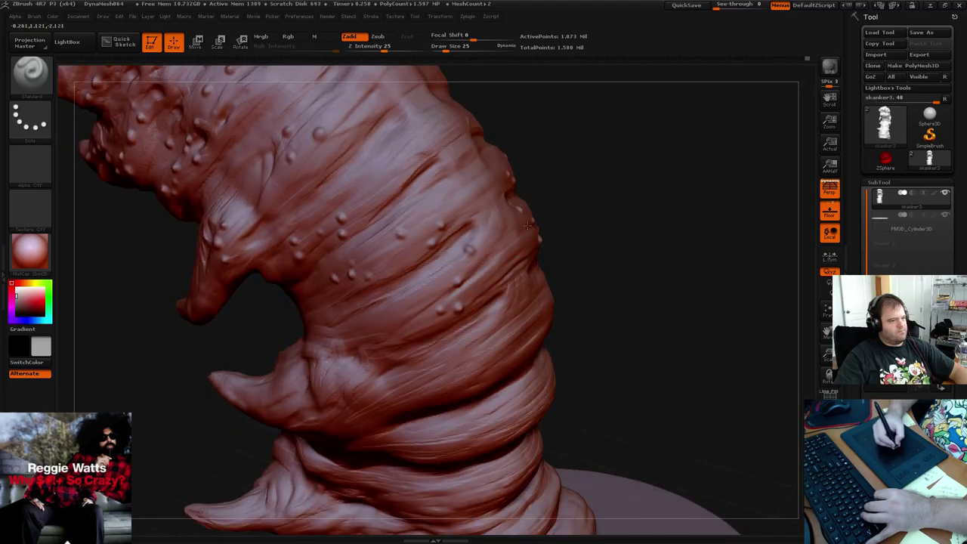
mouse_move(559, 201)
left_mouse_down()
mouse_move(600, 169)
mouse_move(587, 154)
mouse_move(578, 163)
left_mouse_up()
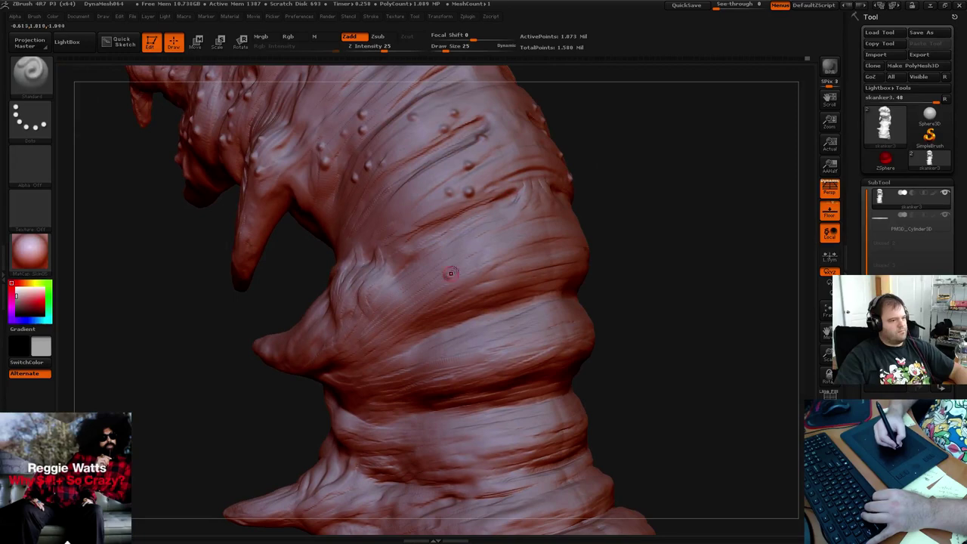
Dot round bumps over the side and back of the thick middle rings and roughen the lower ring's edge with creases
left_click_drag(585, 208, 618, 184)
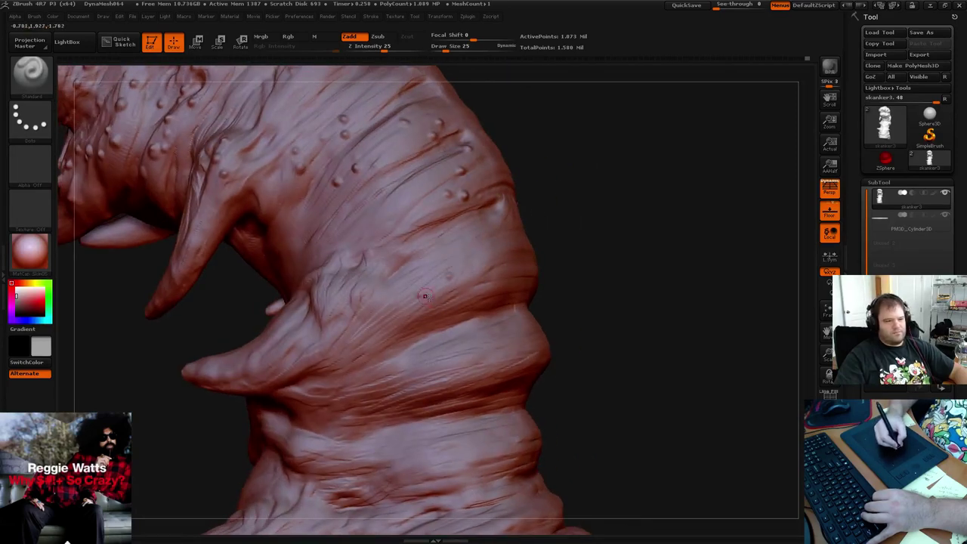
left_click_drag(567, 236, 438, 263)
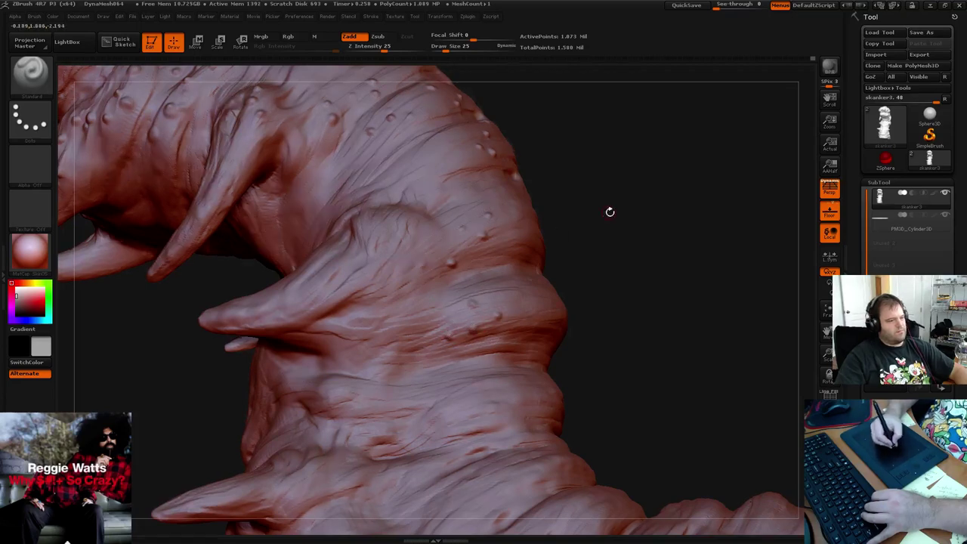
mouse_move(609, 211)
left_mouse_down()
mouse_move(608, 221)
mouse_move(633, 199)
mouse_move(620, 204)
mouse_move(604, 189)
left_mouse_up()
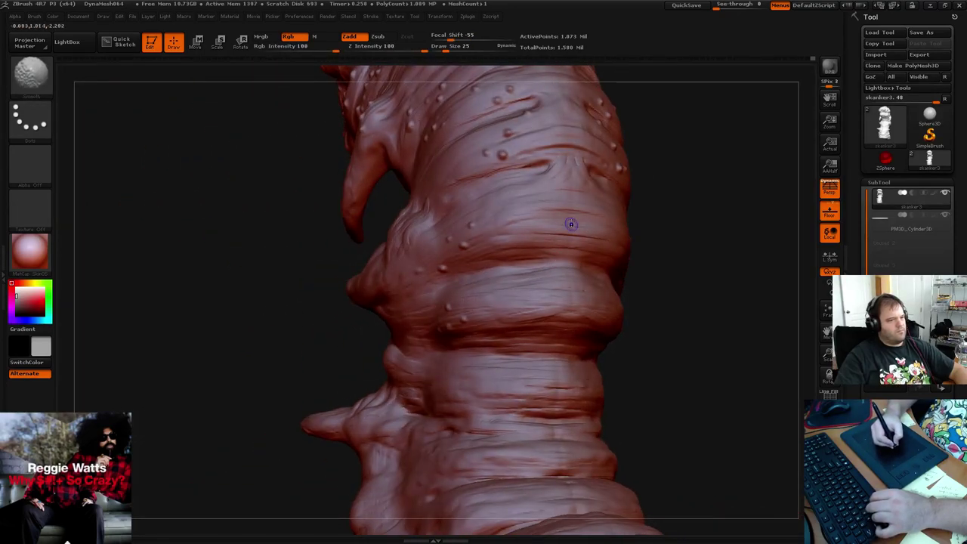
left_click(521, 251)
mouse_move(671, 187)
left_mouse_down()
mouse_move(627, 182)
mouse_move(725, 193)
left_mouse_up()
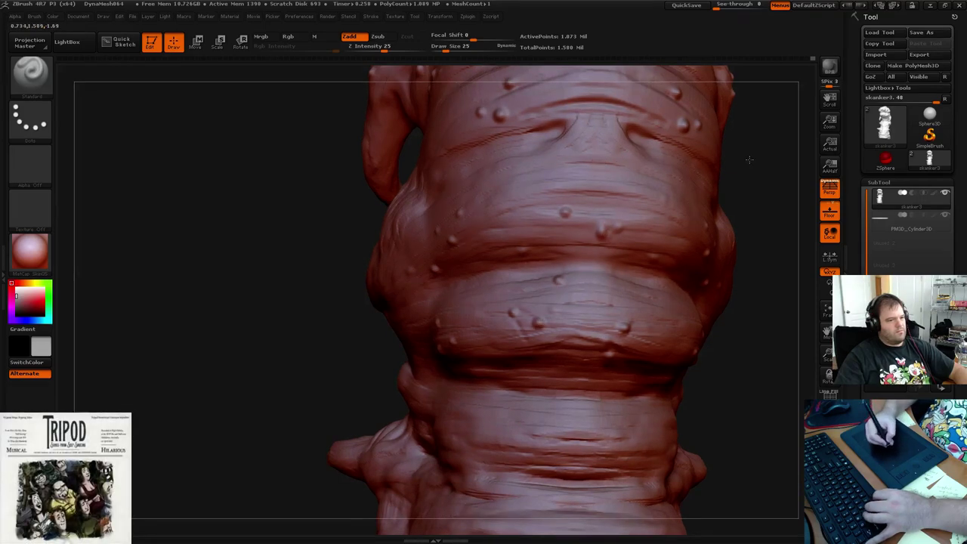
Reduce the brush size to 18 and add smaller bumps and short creases across the centre of the back
left_click_drag(748, 158, 627, 321, "alt")
mouse_move(726, 256)
left_mouse_down()
mouse_move(678, 255)
mouse_move(517, 204)
left_mouse_up()
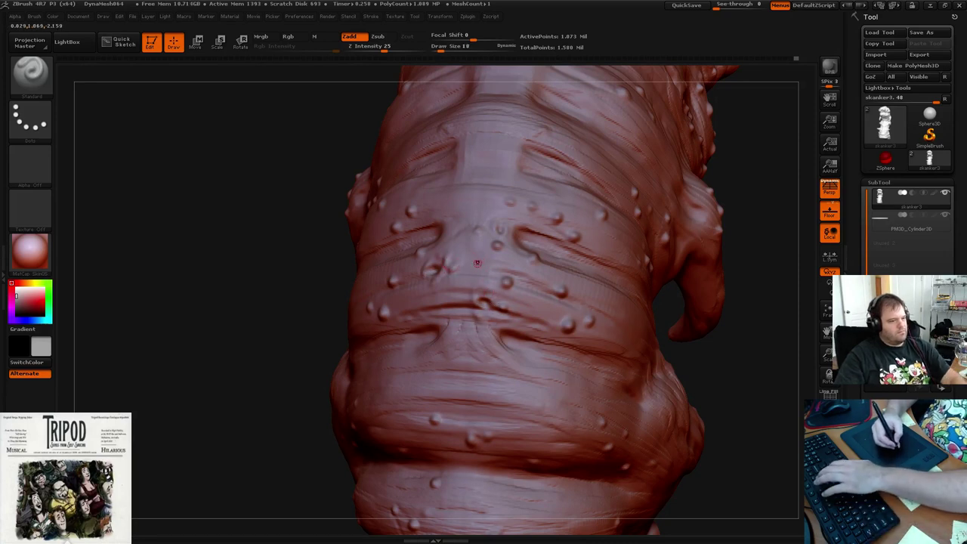
key("bracketleft")
key("bracketleft")
key("bracketleft")
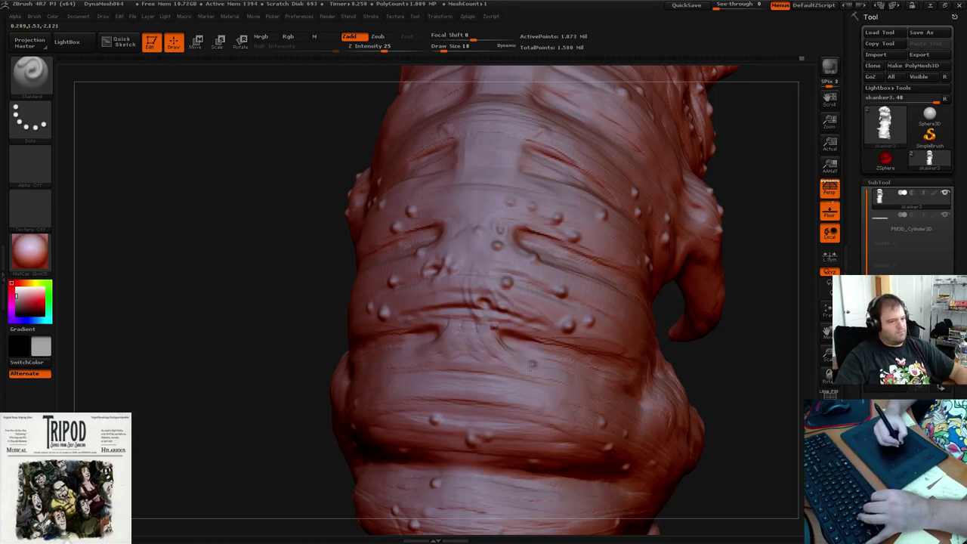
Enlarge the Standard brush slightly and dot round bumps down the central ridge of the back, below the head
left_click_drag(760, 212, 609, 228)
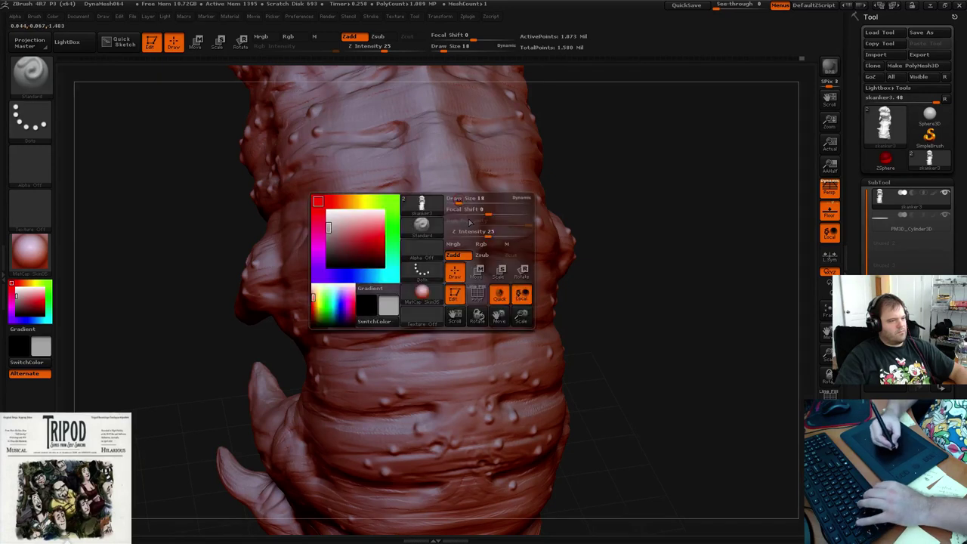
key("space")
left_click_drag(469, 203, 471, 203)
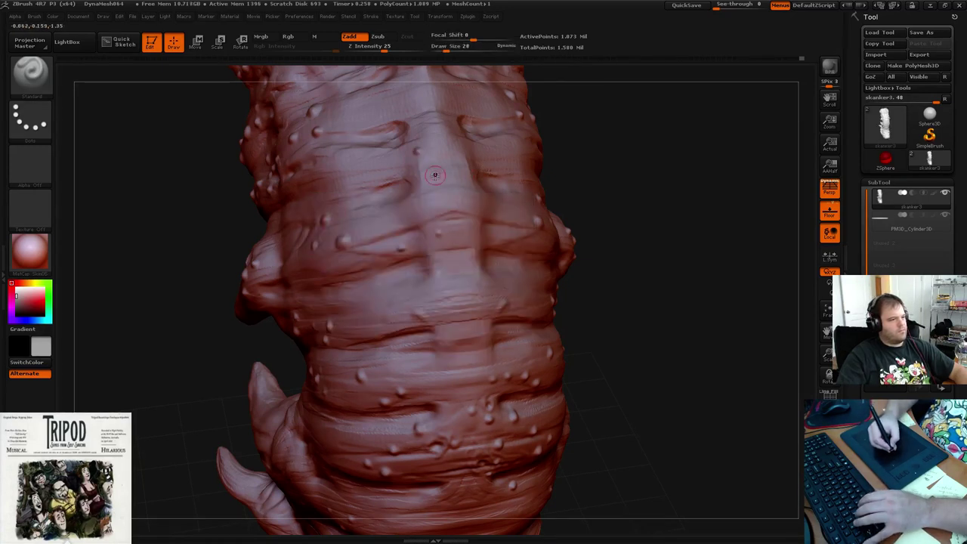
left_click(438, 177)
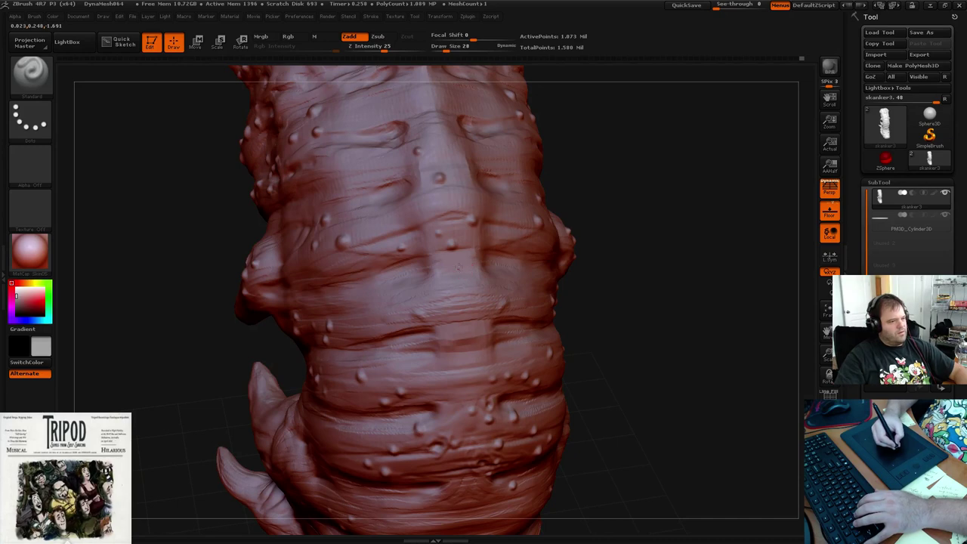
left_click(458, 266)
Add bumps and short creases beside the central back ridge, around the paired folds just below the head
left_click_drag(594, 195, 476, 201)
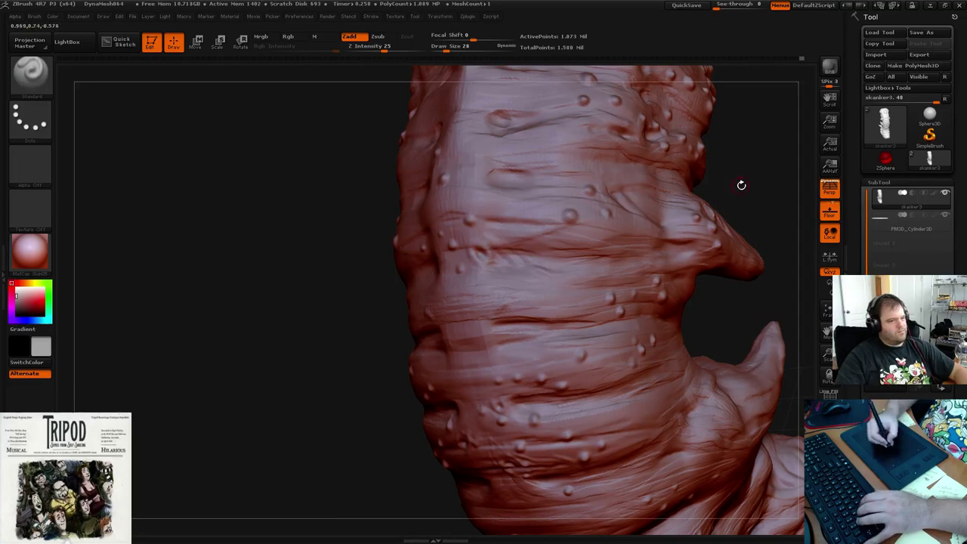
mouse_move(741, 183)
left_mouse_down()
mouse_move(725, 164)
mouse_move(641, 176)
mouse_move(695, 176)
mouse_move(621, 173)
mouse_move(608, 204)
mouse_move(710, 233)
mouse_move(672, 235)
left_mouse_up()
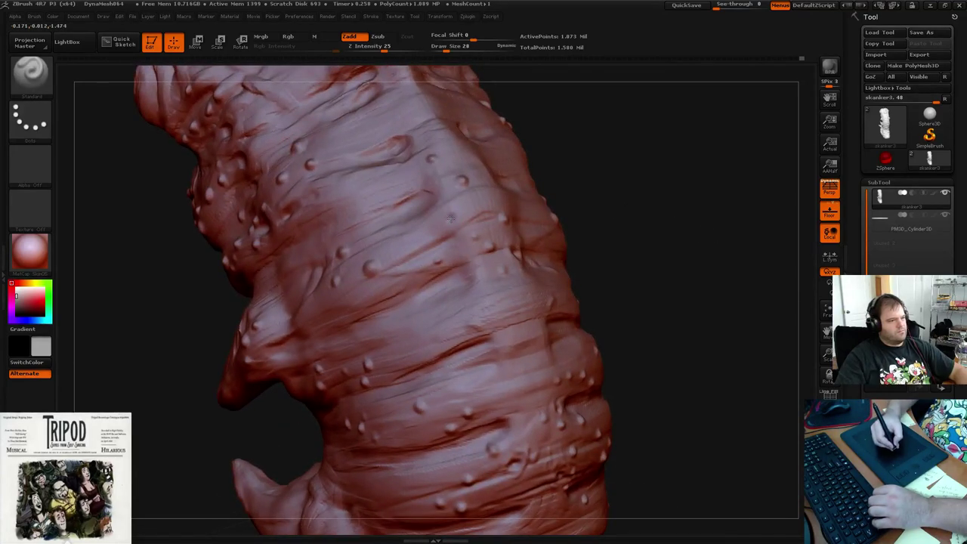
left_click(449, 217)
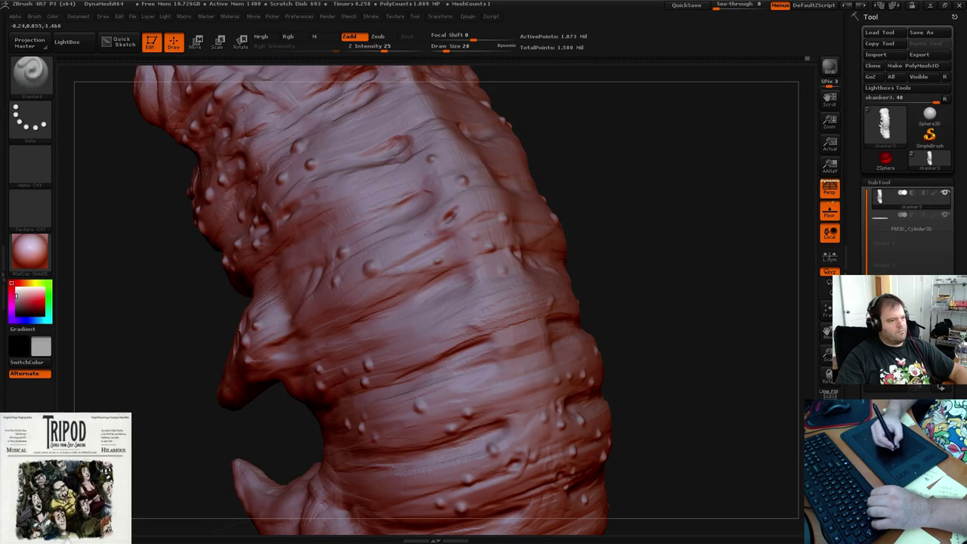
mouse_move(579, 162)
left_mouse_down()
mouse_move(564, 151)
mouse_move(615, 227)
mouse_move(574, 242)
mouse_move(453, 254)
left_mouse_up()
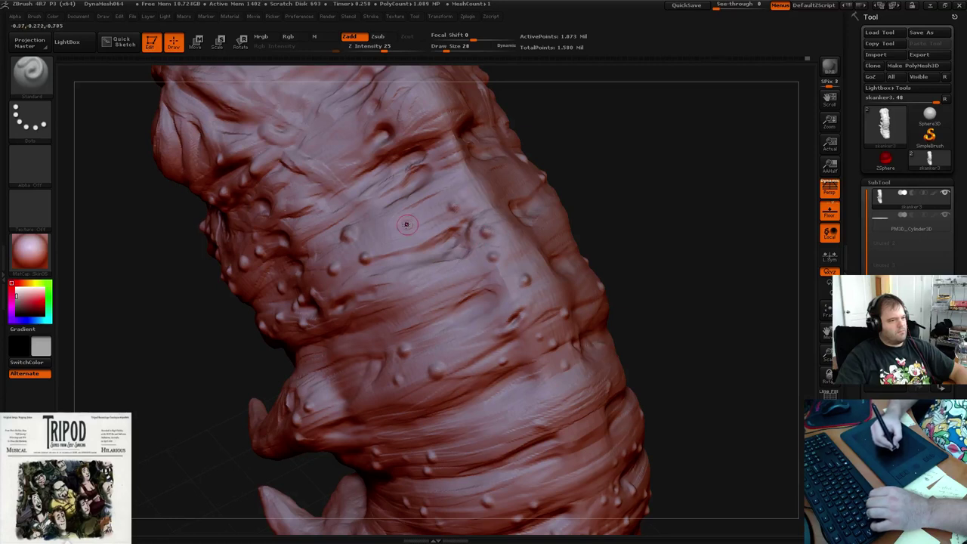
mouse_move(710, 219)
left_mouse_down()
mouse_move(642, 203)
mouse_move(621, 132)
mouse_move(617, 205)
mouse_move(604, 219)
left_mouse_up()
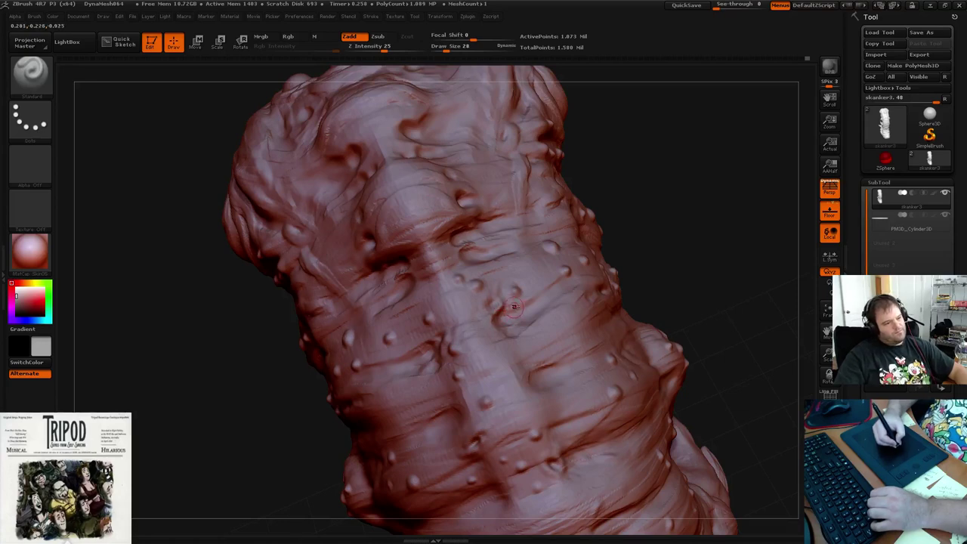
Dot a cluster of round bumps on the rounded hump at the back of the head and soften the skin around it
mouse_move(665, 181)
left_mouse_down()
mouse_move(612, 167)
mouse_move(417, 198)
left_mouse_up()
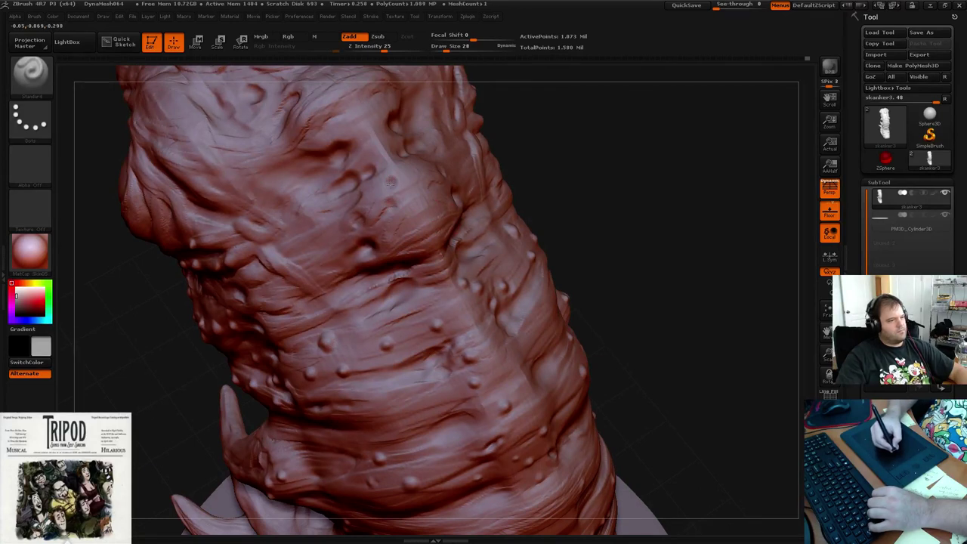
left_click(389, 181)
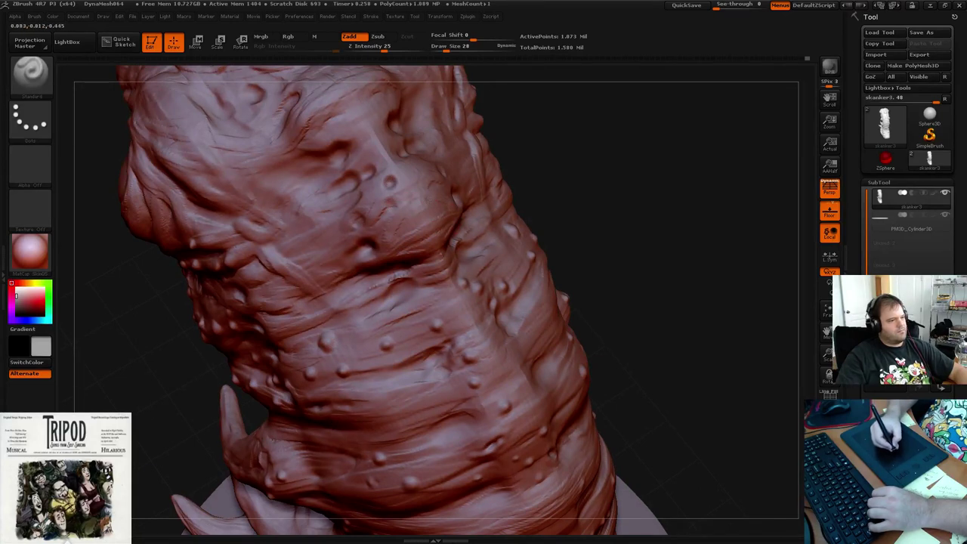
left_click_drag(584, 153, 439, 200)
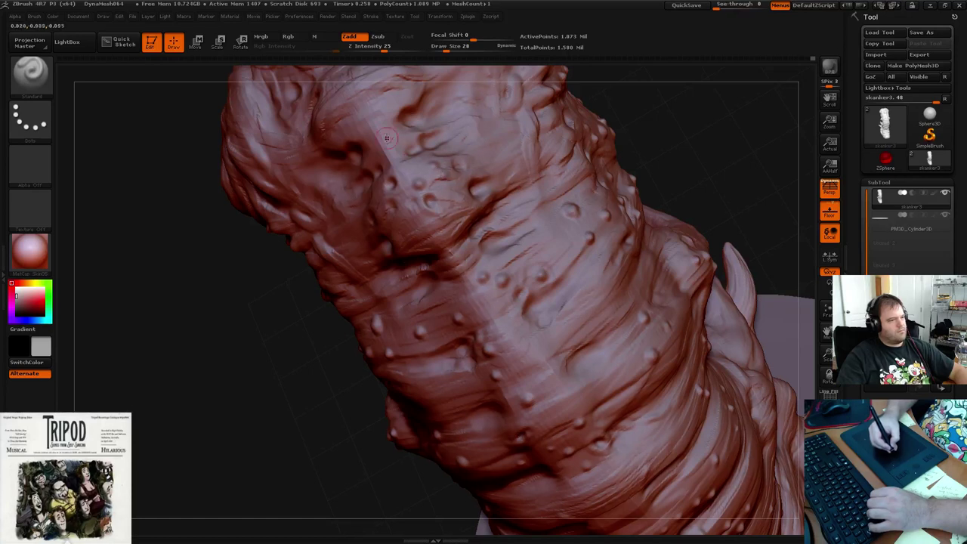
key("shift")
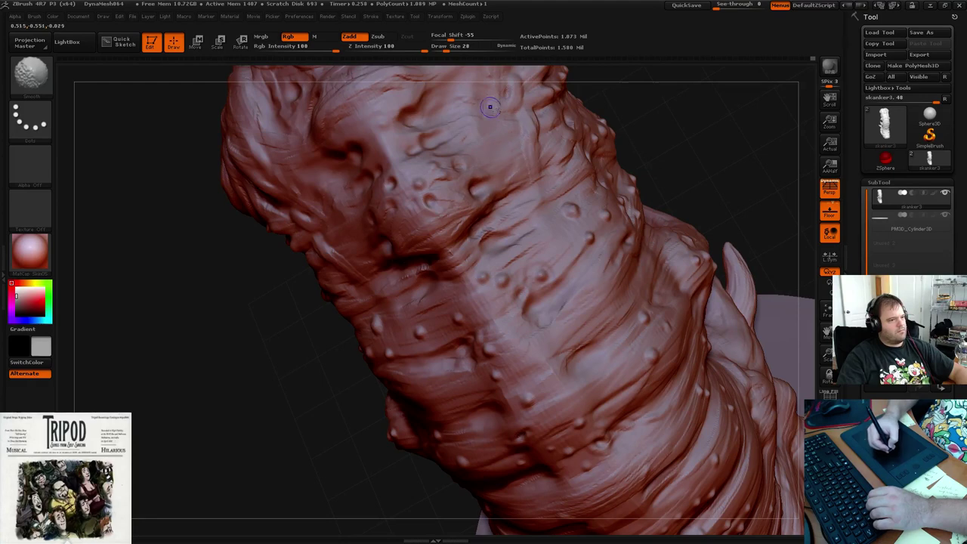
Add round bumps and short, wavy raised folds to the lower back rings above the tail
mouse_move(595, 105)
left_mouse_down()
mouse_move(643, 108)
mouse_move(639, 127)
mouse_move(589, 99)
mouse_move(574, 113)
mouse_move(594, 85)
mouse_move(609, 182)
mouse_move(668, 227)
mouse_move(613, 196)
mouse_move(597, 203)
mouse_move(610, 192)
mouse_move(600, 198)
left_mouse_up()
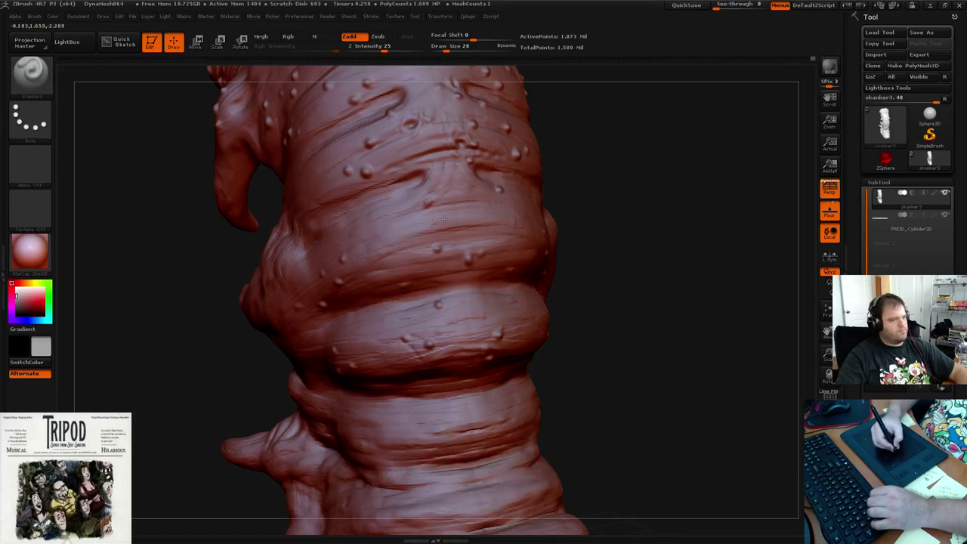
left_click(438, 219)
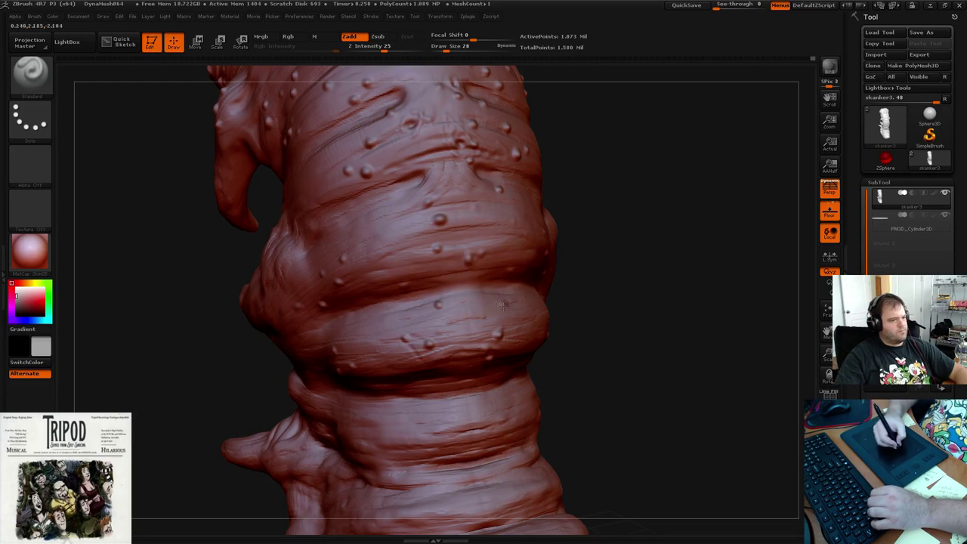
left_click_drag(594, 257, 593, 66, "alt")
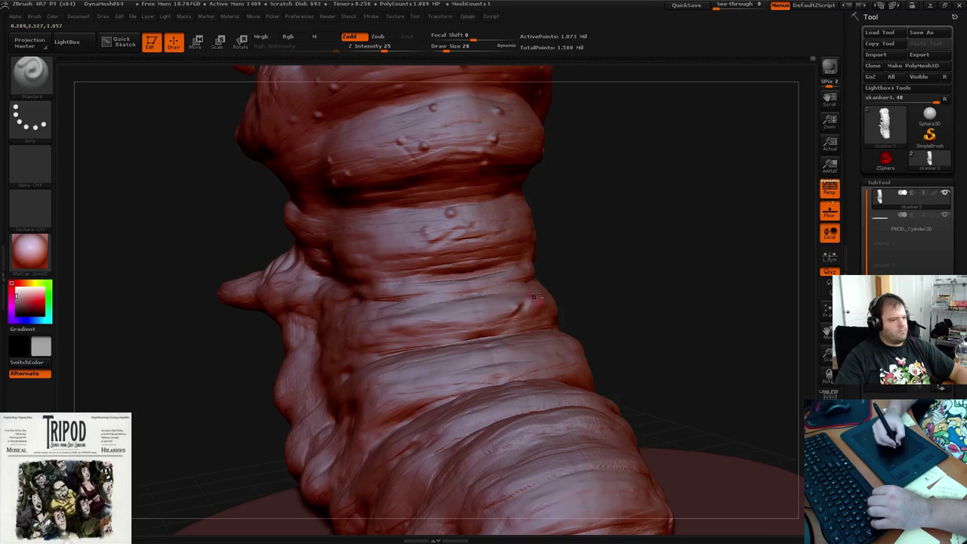
left_click_drag(583, 265, 527, 315)
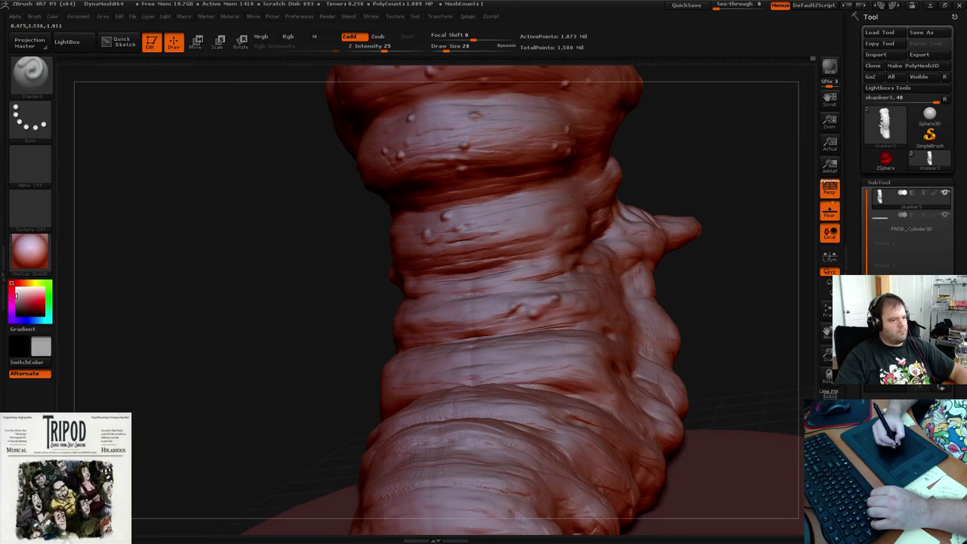
mouse_move(643, 202)
left_mouse_down()
mouse_move(665, 183)
mouse_move(652, 194)
left_mouse_up()
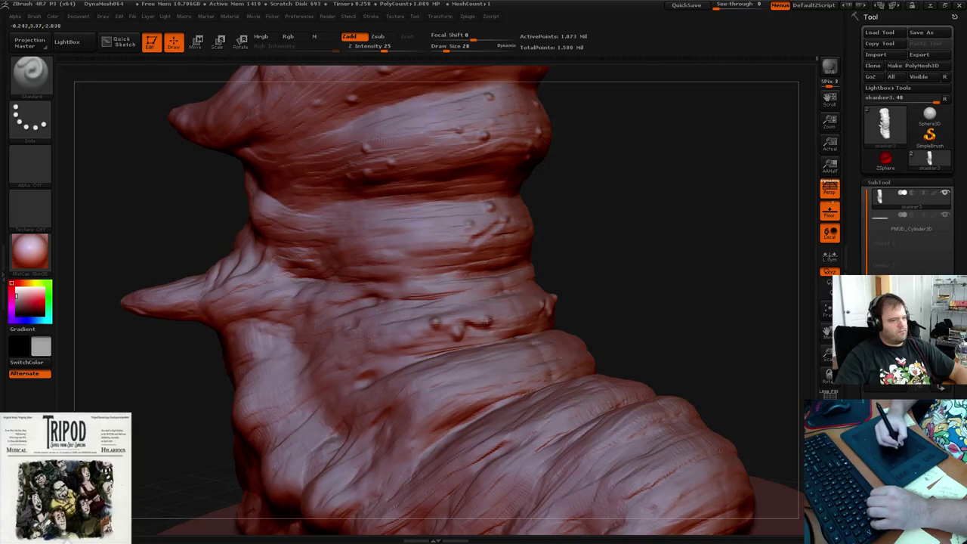
left_click_drag(602, 244, 599, 246)
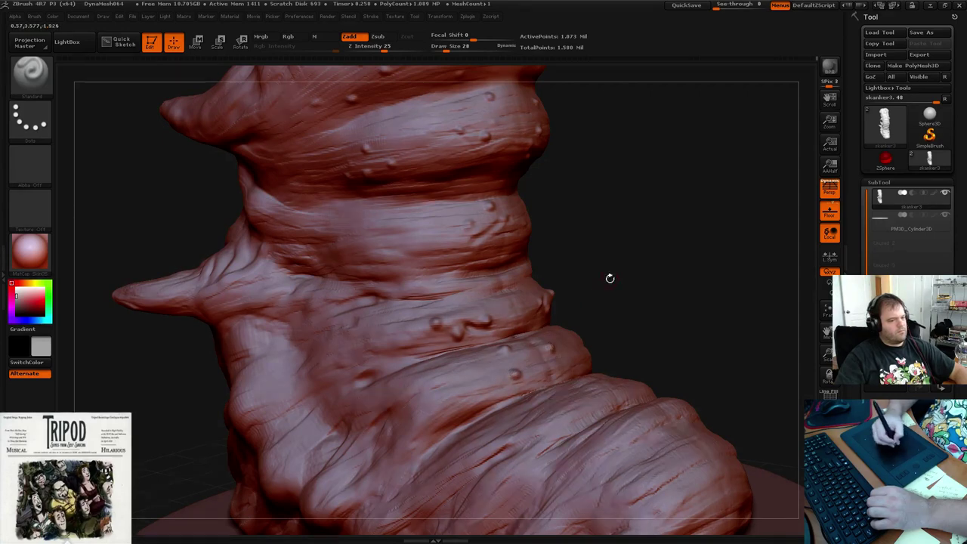
Add more round bumps at the base of the large tusk and along the neighbouring body rings
mouse_move(609, 277)
left_mouse_down()
mouse_move(595, 265)
mouse_move(598, 222)
mouse_move(574, 261)
mouse_move(590, 229)
mouse_move(584, 178)
mouse_move(553, 230)
left_mouse_up()
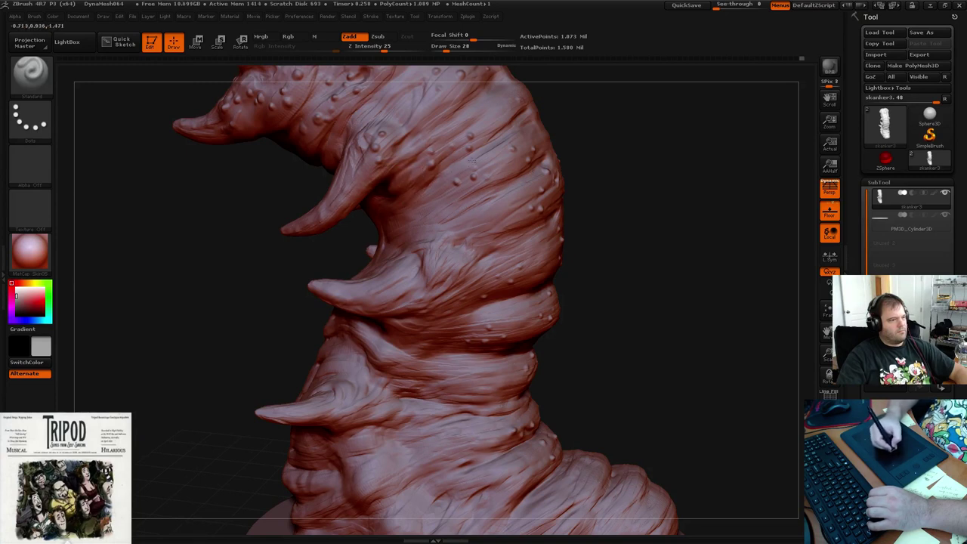
left_click_drag(665, 197, 552, 185)
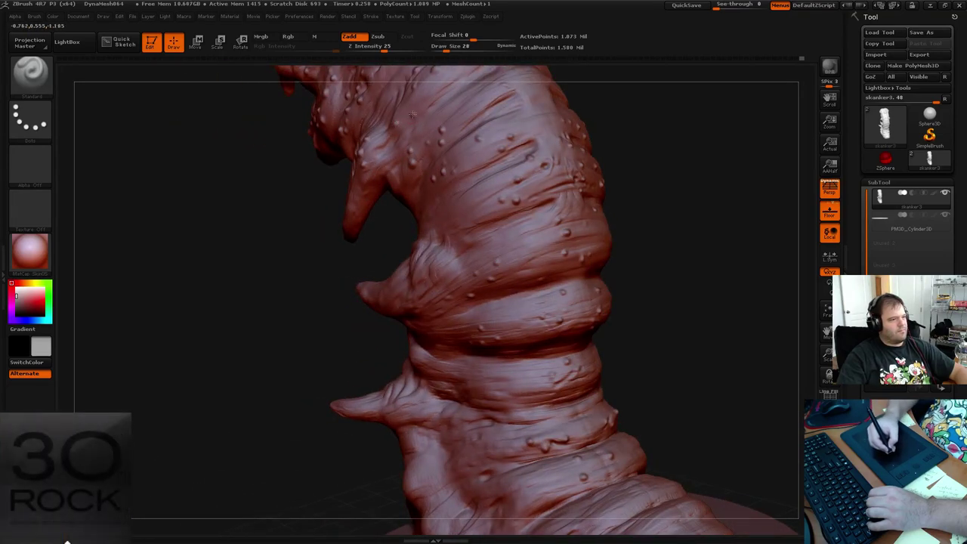
mouse_move(620, 162)
left_mouse_down()
mouse_move(657, 153)
mouse_move(673, 132)
mouse_move(672, 147)
mouse_move(634, 140)
left_mouse_up()
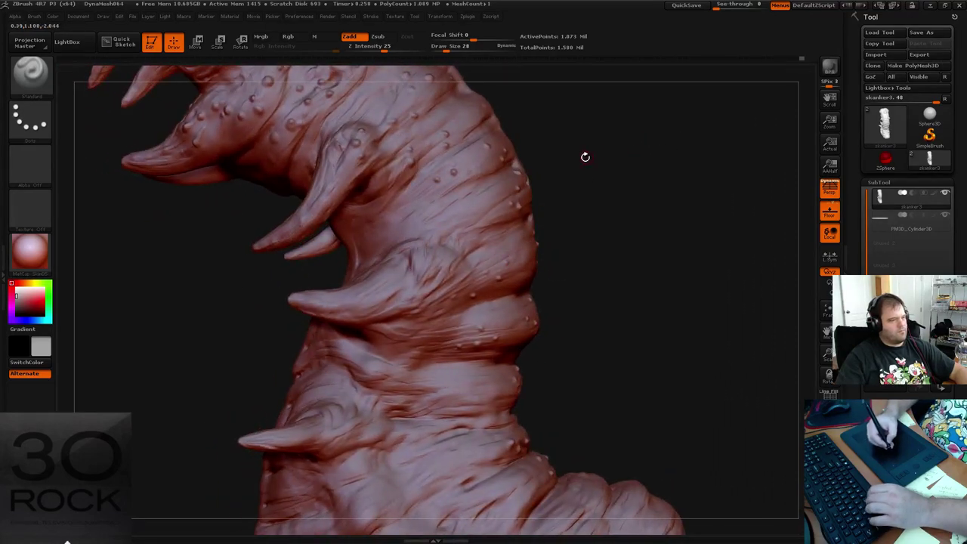
left_click_drag(585, 158, 575, 166)
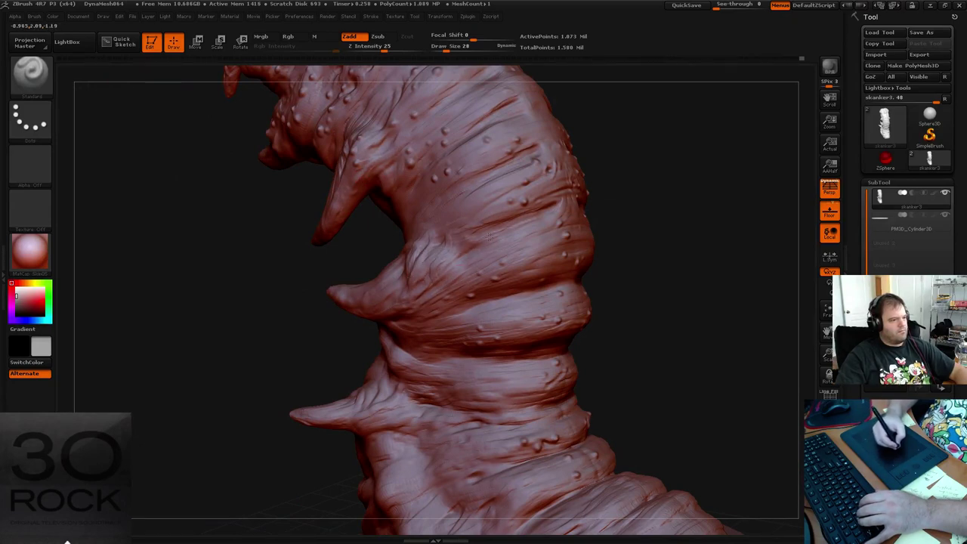
Refine the creases around the side spikes and on the lower body rings, softening them with smoothing
left_click_drag(610, 221, 692, 225)
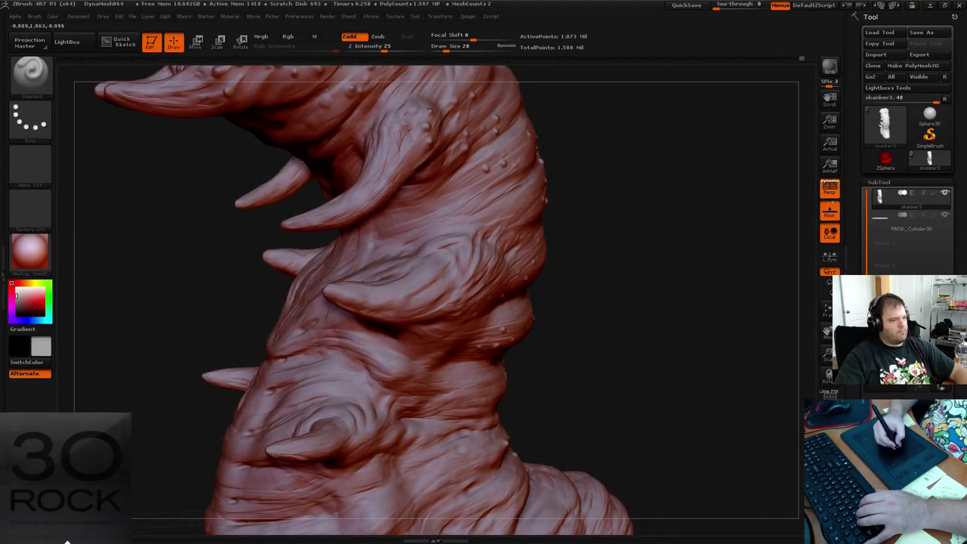
mouse_move(582, 223)
left_mouse_down()
mouse_move(649, 217)
mouse_move(665, 234)
mouse_move(579, 191)
mouse_move(619, 198)
mouse_move(567, 206)
mouse_move(591, 207)
mouse_move(589, 225)
mouse_move(613, 179)
mouse_move(574, 216)
mouse_move(579, 231)
mouse_move(565, 246)
mouse_move(581, 230)
mouse_move(584, 215)
mouse_move(559, 249)
mouse_move(579, 173)
mouse_move(585, 186)
mouse_move(651, 211)
mouse_move(652, 129)
left_mouse_up()
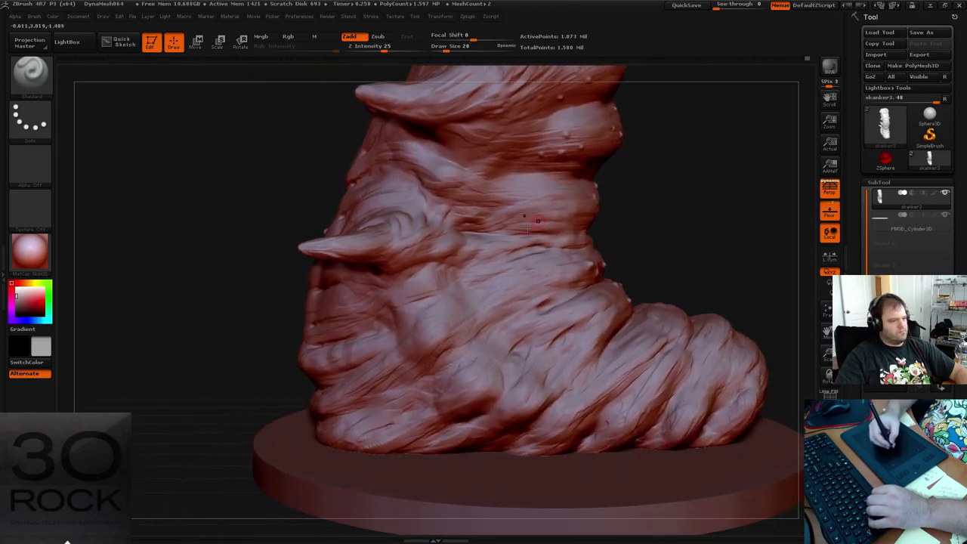
key("shift")
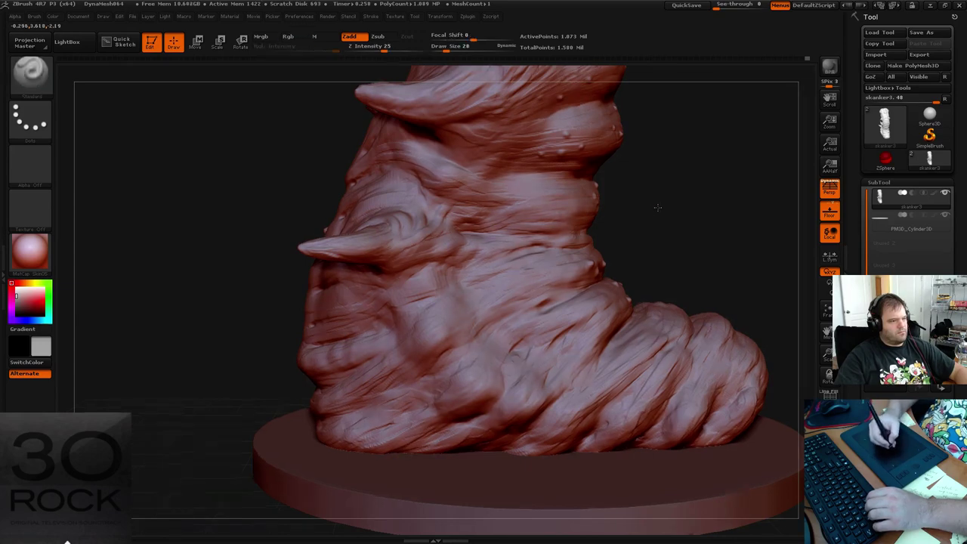
Add fine creases to the skin around the front and side spikes with a draw size of 12, softening them with smoothing
left_click_drag(653, 209, 589, 152)
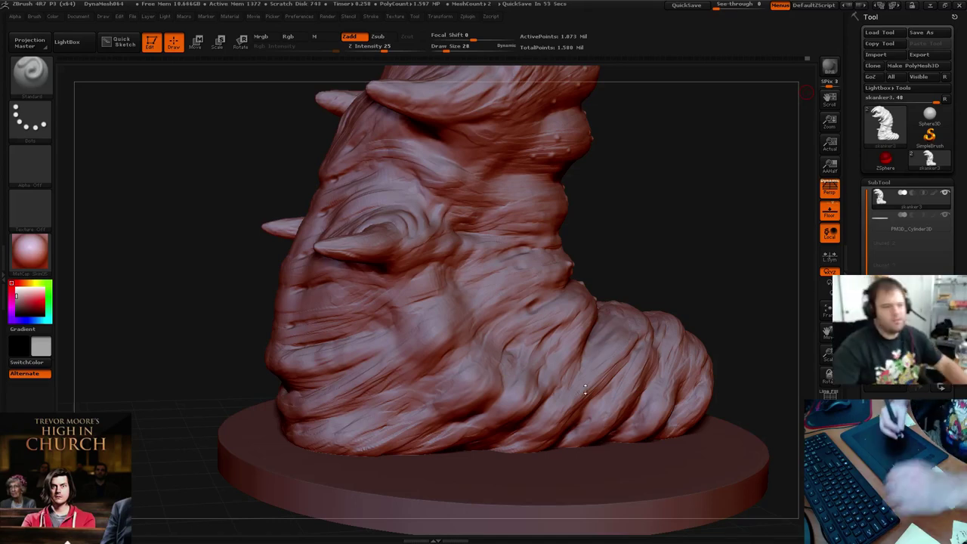
mouse_move(675, 173)
left_mouse_down()
mouse_move(652, 162)
mouse_move(645, 174)
mouse_move(628, 166)
mouse_move(654, 177)
mouse_move(656, 236)
mouse_move(382, 250)
mouse_move(377, 269)
left_mouse_up()
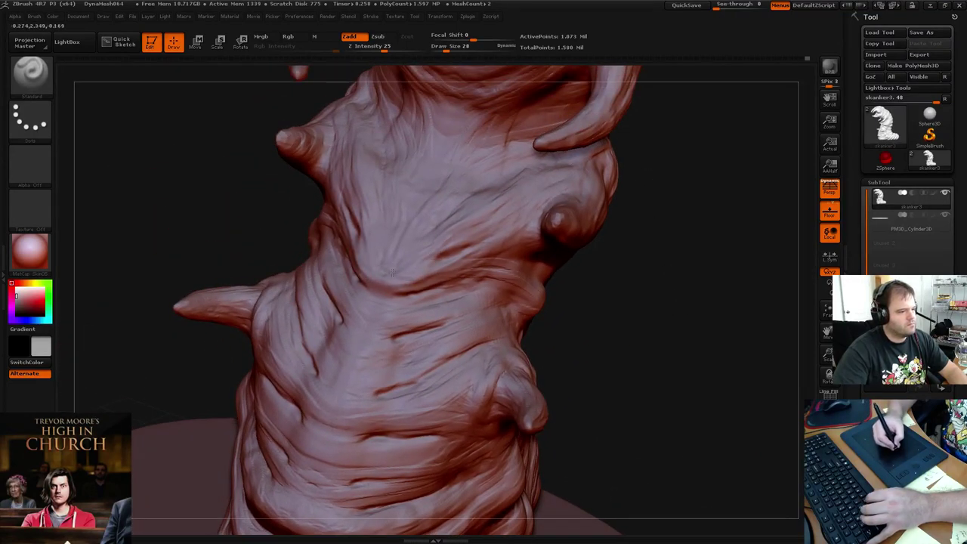
mouse_move(379, 282)
left_mouse_down()
mouse_move(612, 282)
mouse_move(630, 295)
left_mouse_up()
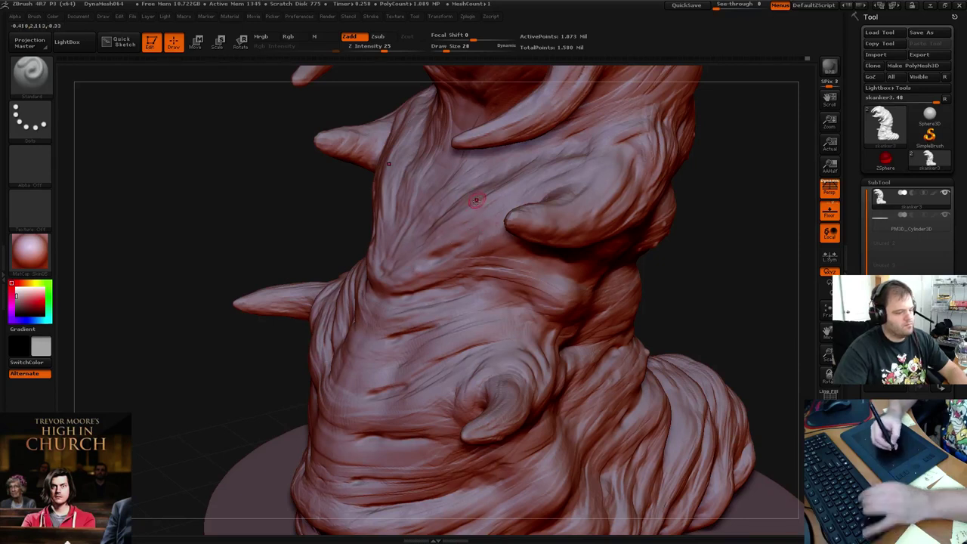
key("bracketleft")
key("bracketleft")
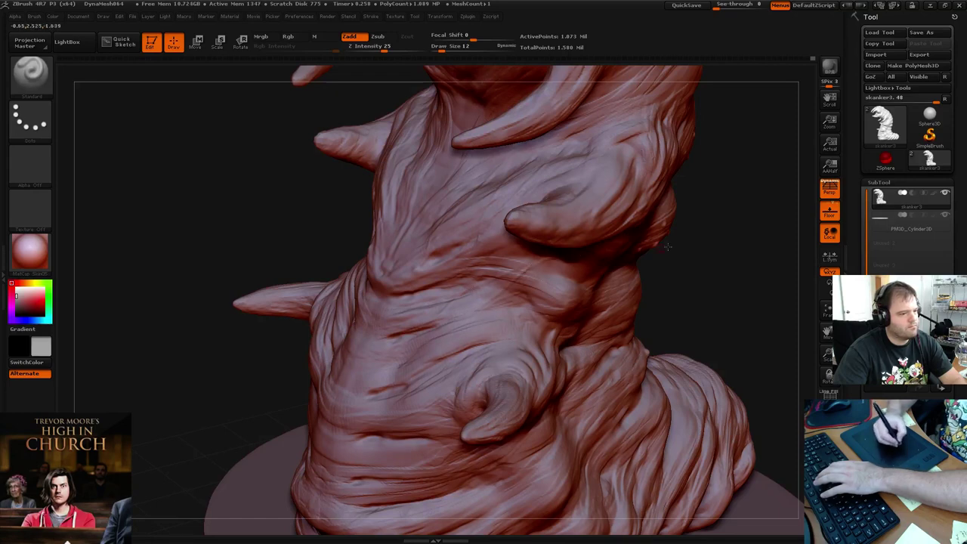
mouse_move(759, 237)
left_mouse_down()
mouse_move(743, 220)
mouse_move(655, 246)
left_mouse_up()
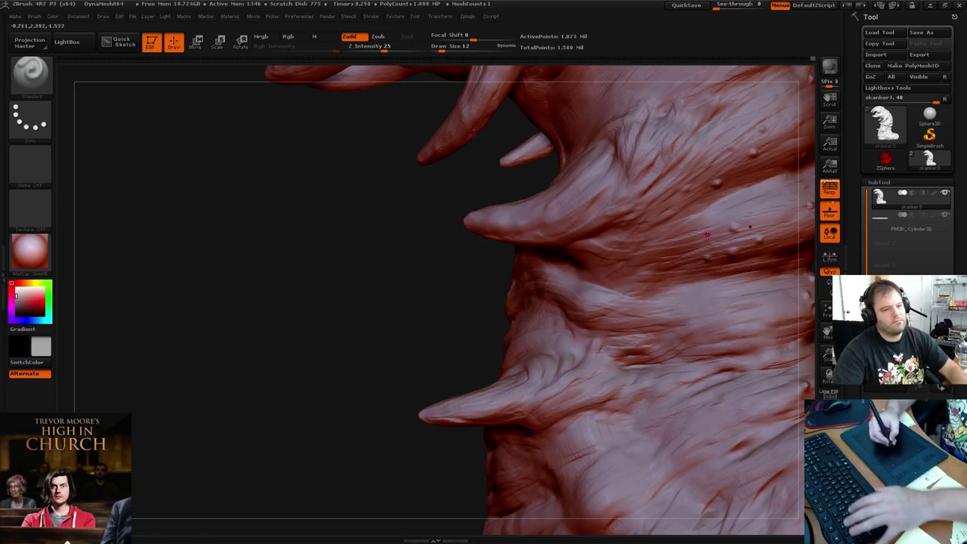
key("shift")
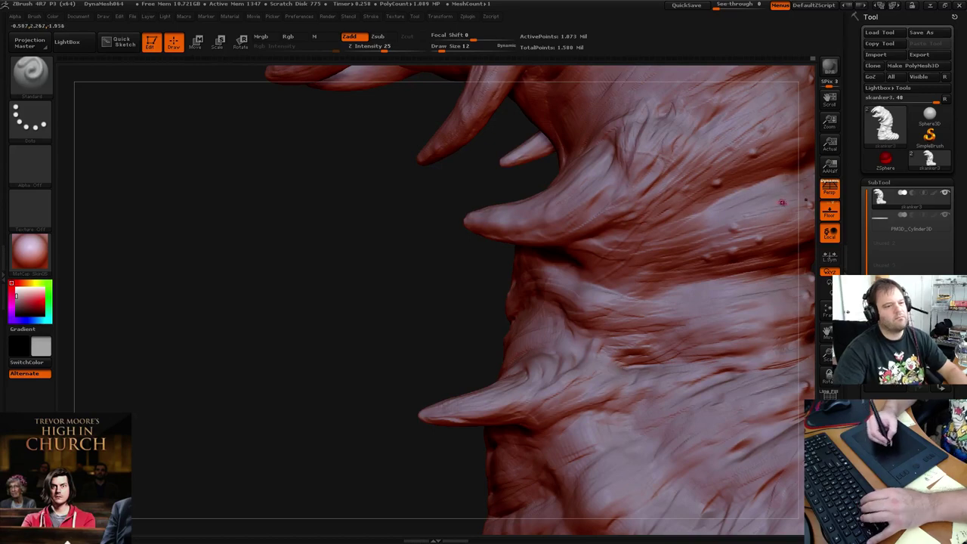
left_click_drag(402, 257, 266, 208)
mouse_move(713, 207)
left_mouse_down()
mouse_move(712, 161)
mouse_move(677, 234)
left_mouse_up()
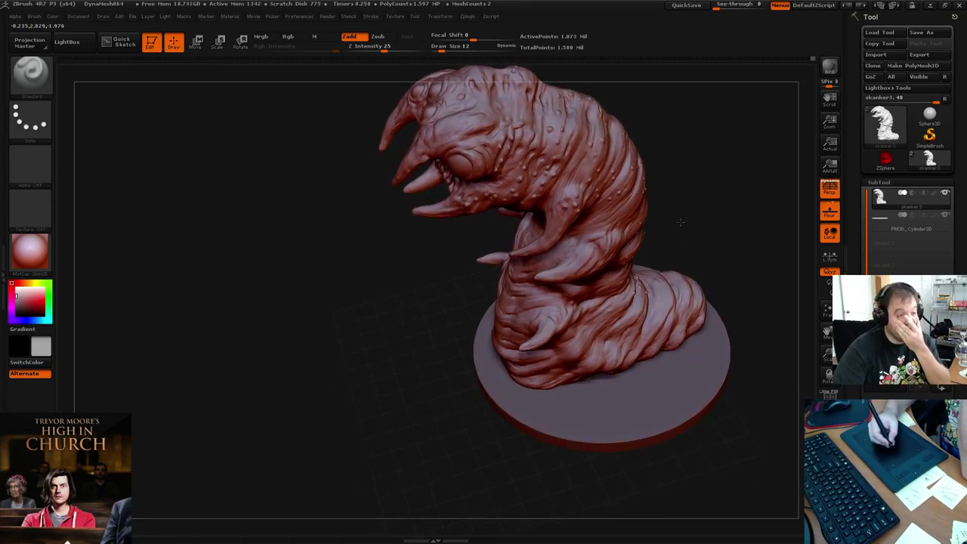
Raise the draw size to 36 and deepen the wrinkles across the front of the body and around the lower spikes
mouse_move(680, 221)
left_mouse_down()
mouse_move(689, 208)
mouse_move(652, 222)
mouse_move(695, 244)
mouse_move(684, 258)
mouse_move(693, 244)
mouse_move(687, 252)
mouse_move(682, 239)
mouse_move(669, 255)
mouse_move(664, 225)
left_mouse_up()
key("bracketright")
key("bracketright")
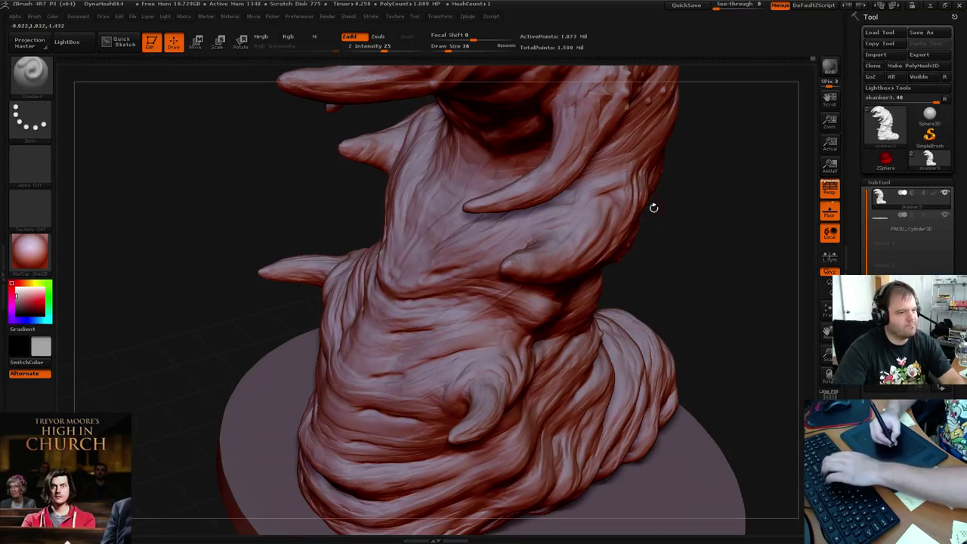
left_click_drag(654, 207, 665, 220)
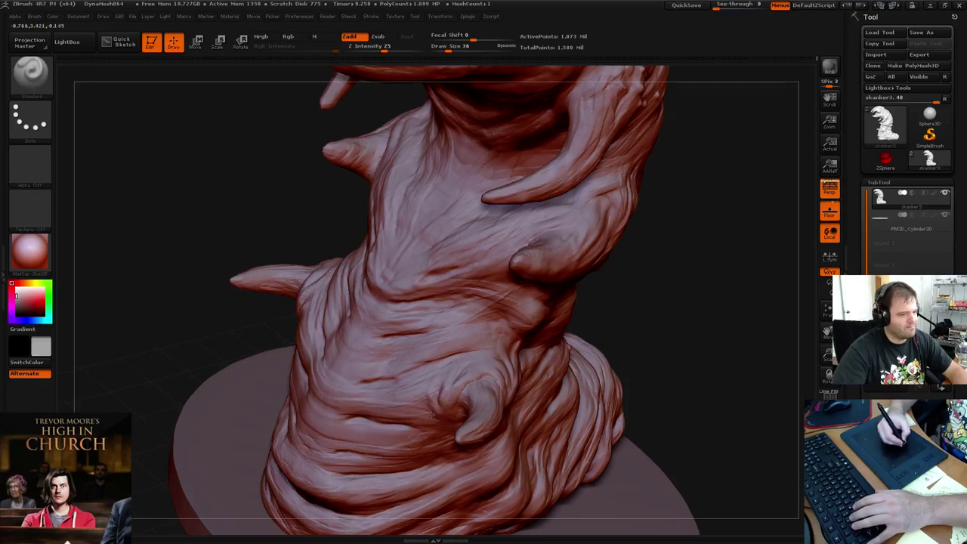
left_click_drag(650, 272, 620, 206)
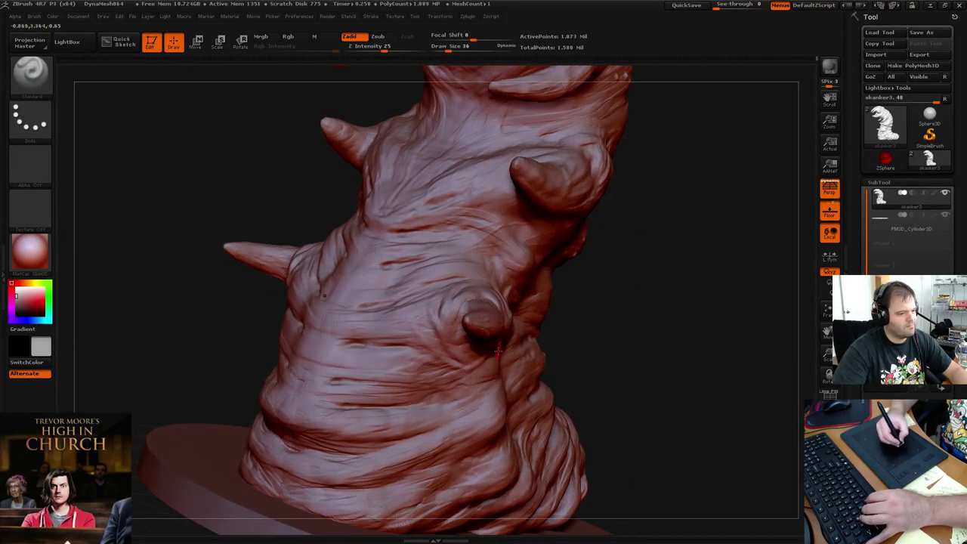
left_click_drag(649, 302, 544, 331)
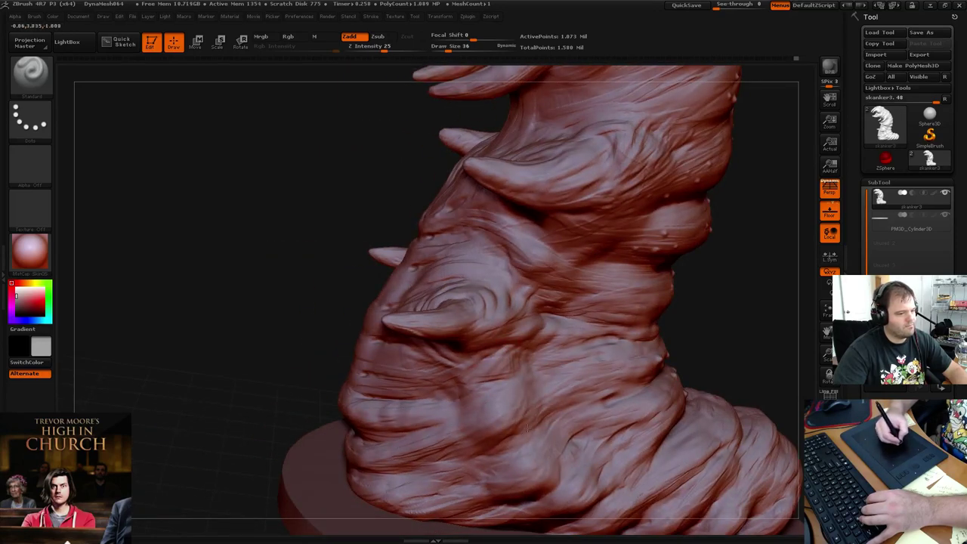
mouse_move(723, 303)
left_mouse_down()
mouse_move(732, 309)
mouse_move(703, 229)
mouse_move(649, 235)
left_mouse_up()
Smooth and rework the folds on the side of the lower body between the lower spike and the tail
mouse_move(502, 334)
left_mouse_down("shift")
mouse_move(515, 338)
mouse_move(460, 321)
left_mouse_up("shift")
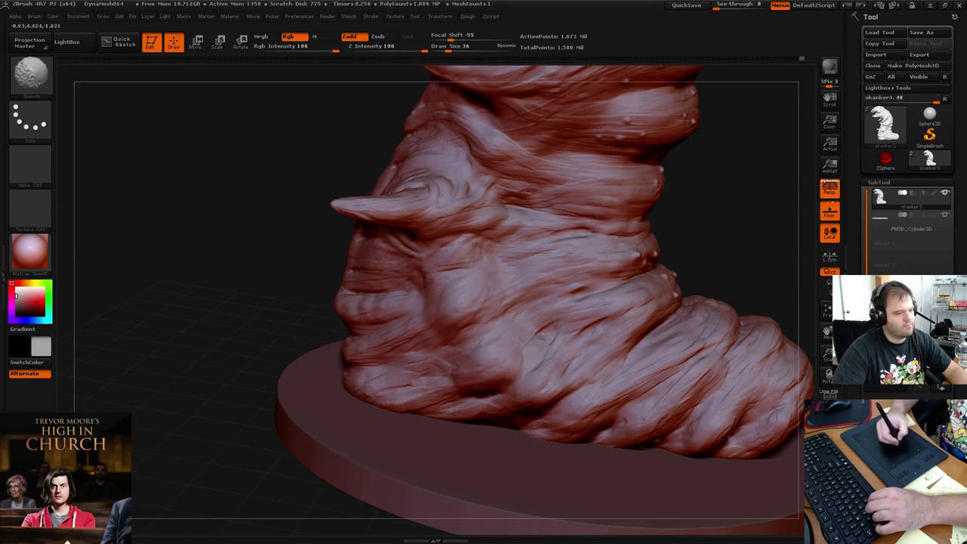
key("shift")
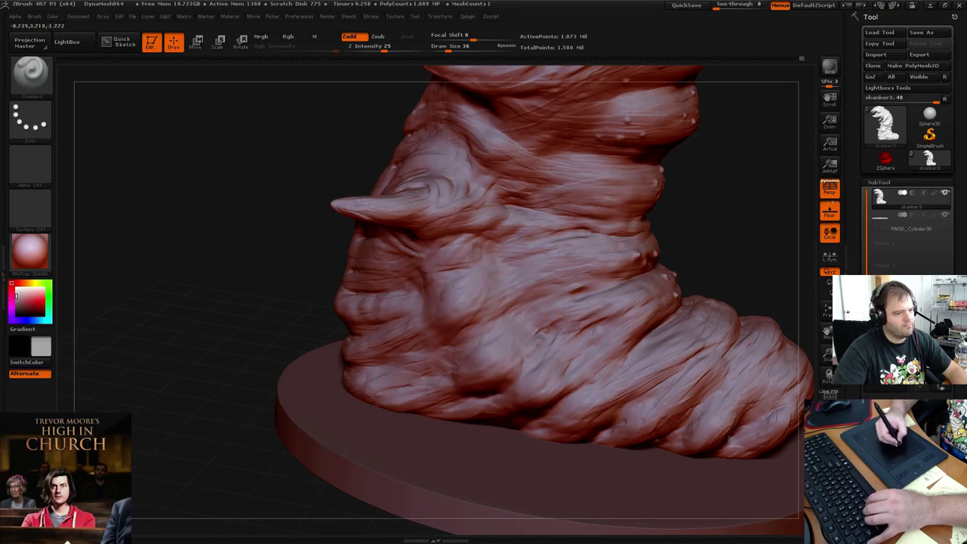
mouse_move(671, 254)
left_mouse_down()
mouse_move(660, 167)
mouse_move(650, 164)
left_mouse_up()
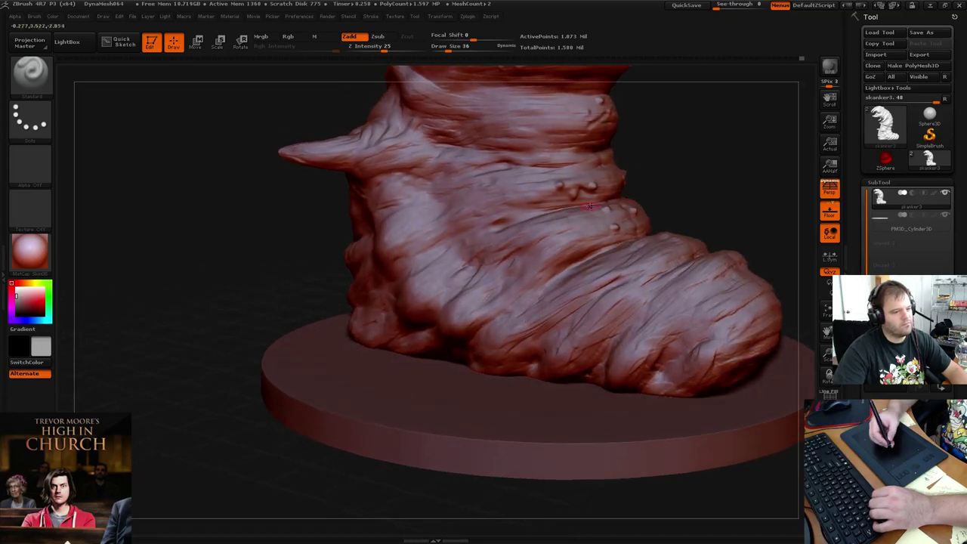
key("shift")
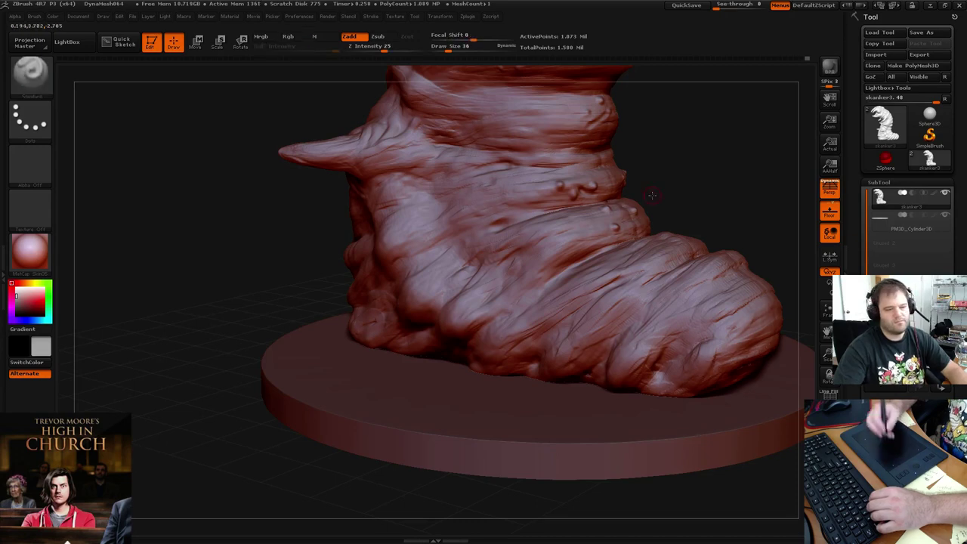
mouse_move(695, 179)
left_mouse_down()
mouse_move(715, 166)
mouse_move(602, 291)
mouse_move(680, 332)
mouse_move(652, 278)
left_mouse_up()
key("shift")
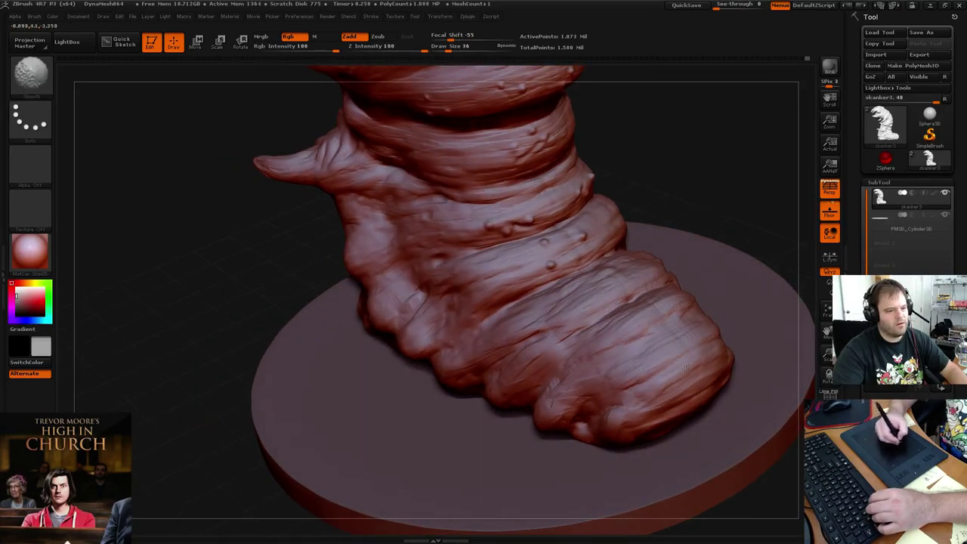
Sculpt creases across the rounded end of the tail and down to its lower edge, blending them with smoothing
mouse_move(727, 202)
left_mouse_down()
mouse_move(737, 207)
mouse_move(642, 325)
left_mouse_up()
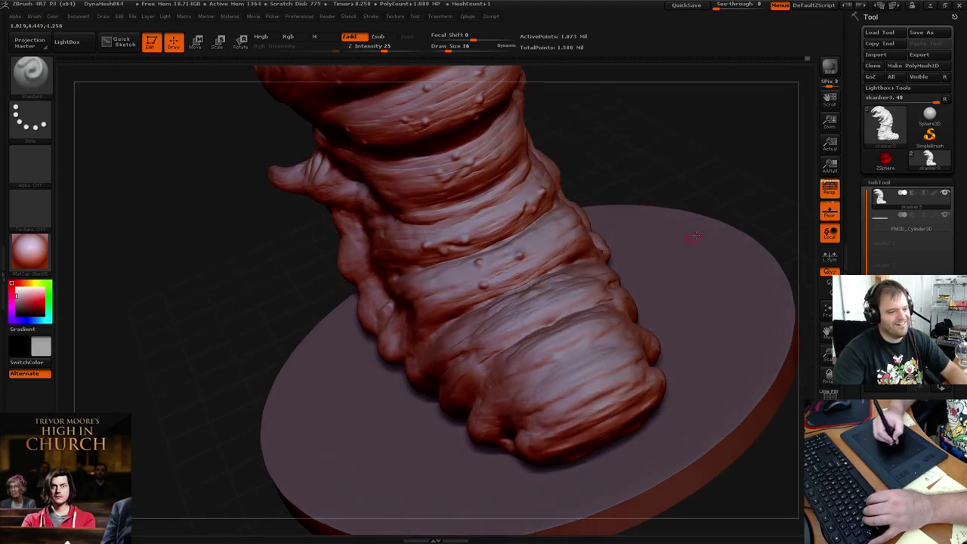
mouse_move(737, 181)
left_mouse_down()
mouse_move(661, 275)
mouse_move(695, 230)
mouse_move(708, 279)
mouse_move(698, 297)
left_mouse_up()
key("shift")
left_click_drag(712, 252, 744, 246)
key("shift")
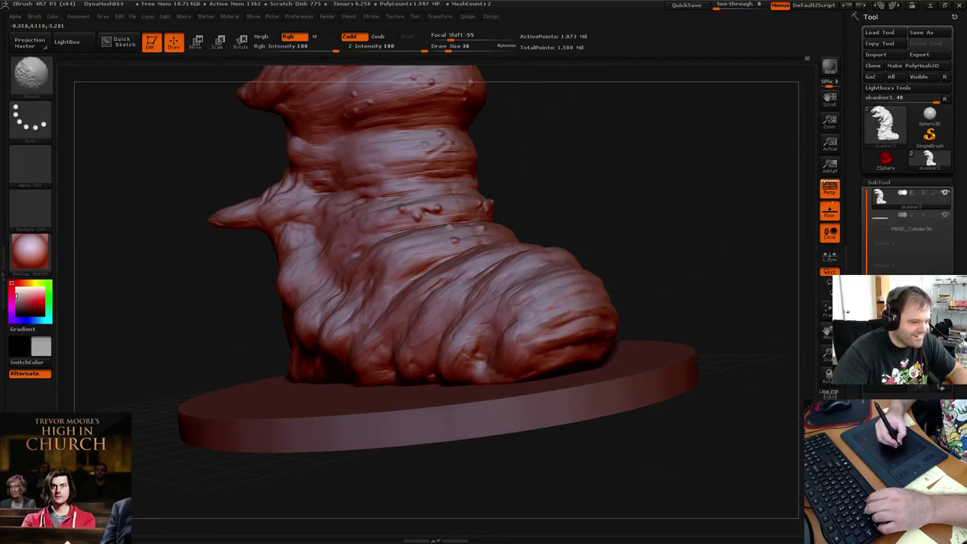
key("shift")
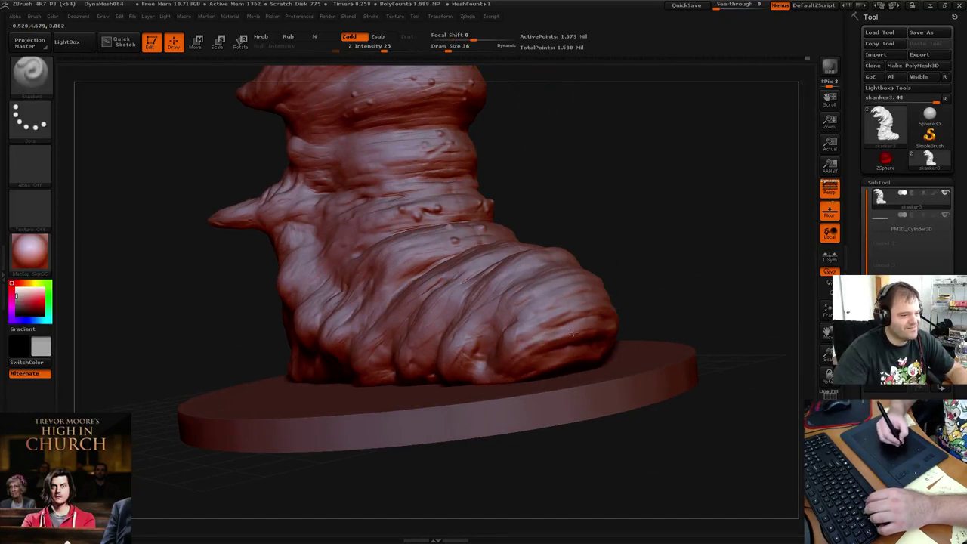
left_click_drag(531, 356, 594, 359, "shift")
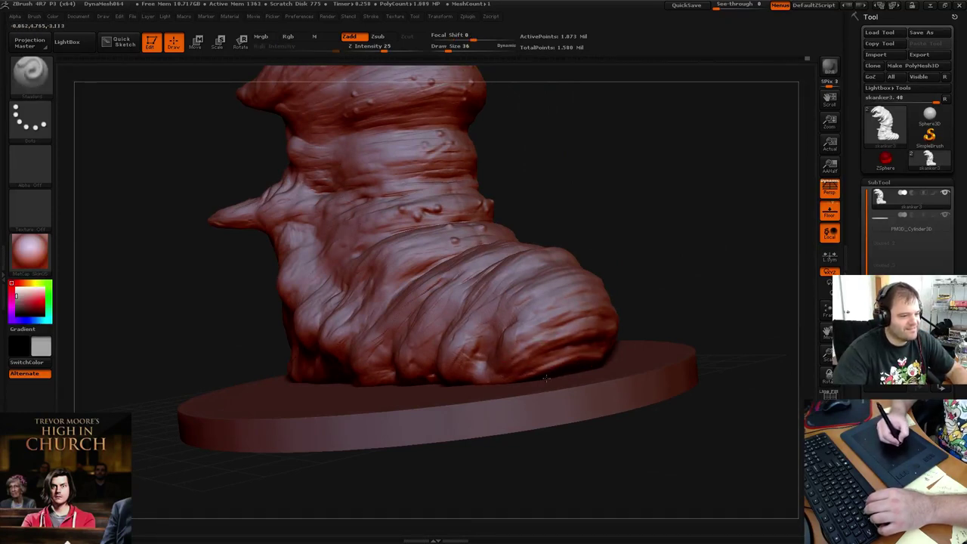
mouse_move(680, 281)
left_mouse_down()
mouse_move(672, 257)
mouse_move(661, 268)
left_mouse_up()
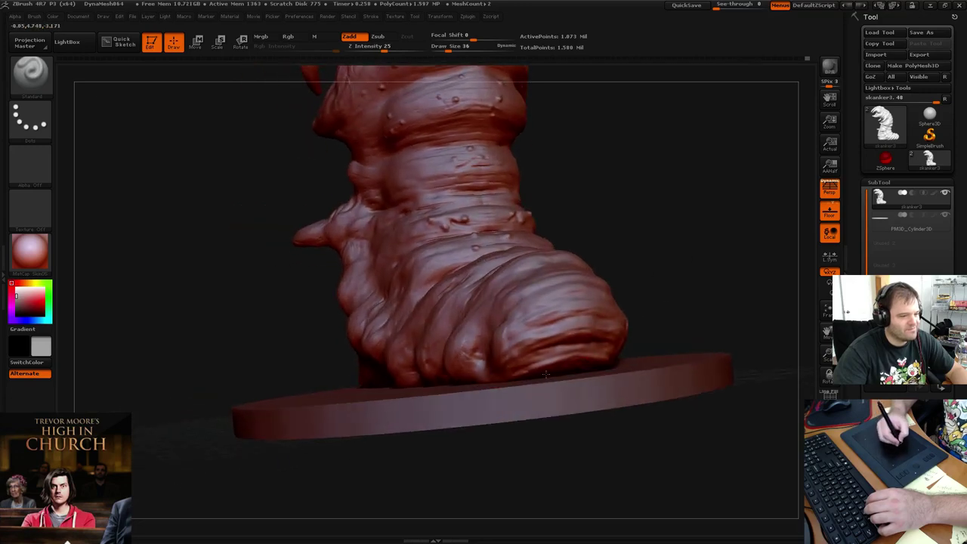
Hide the disc base, sculpt and smooth the folds along the tail's bottom rear edge, and show the base again
left_click(944, 216)
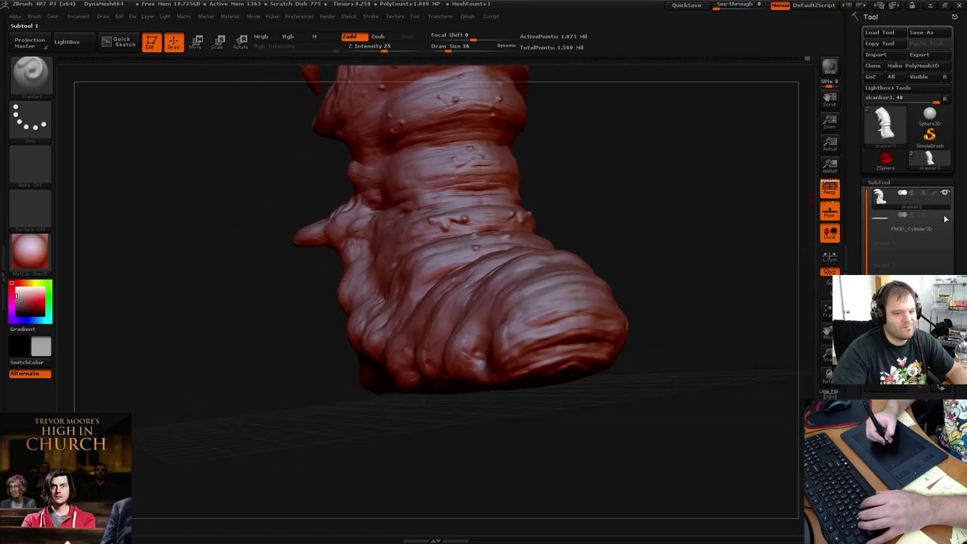
left_click_drag(680, 219, 622, 228)
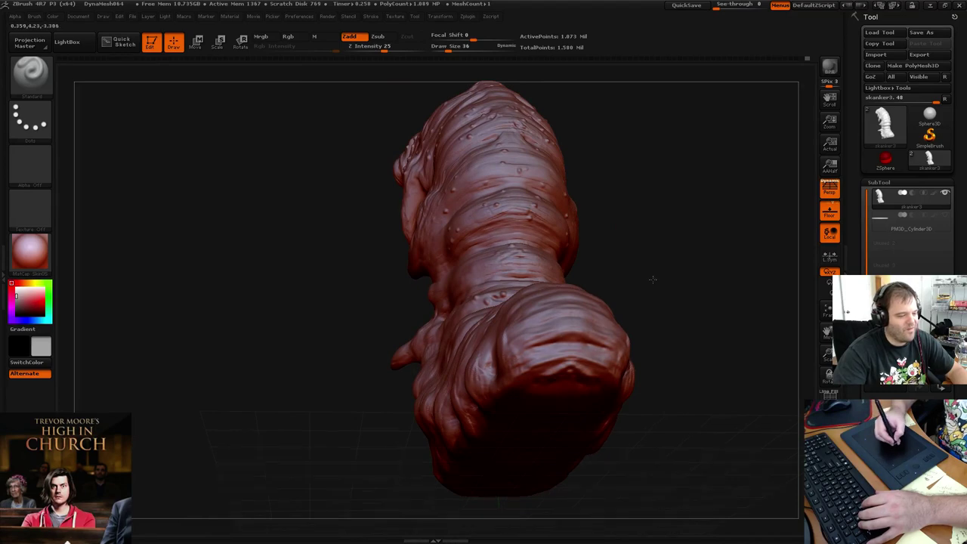
left_click_drag(653, 279, 568, 368)
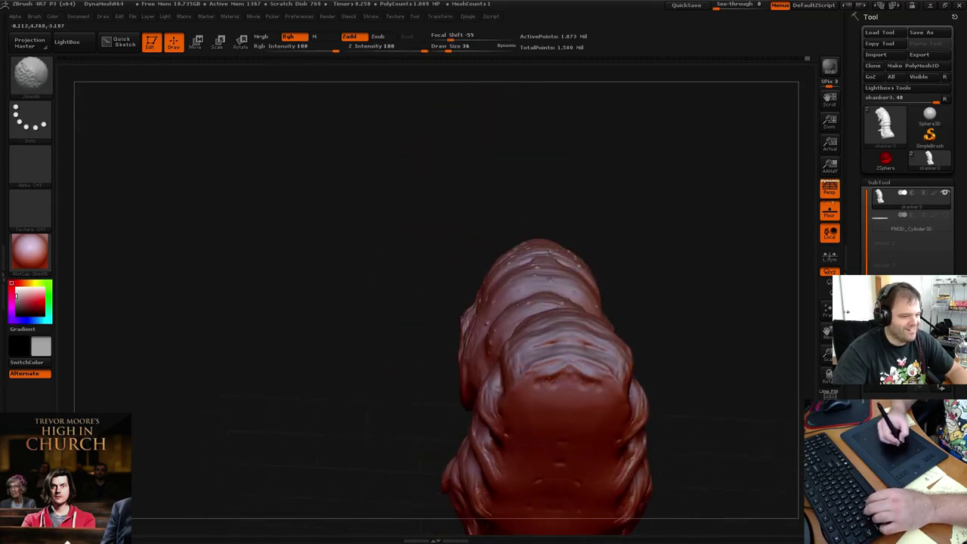
left_click_drag(717, 255, 691, 269)
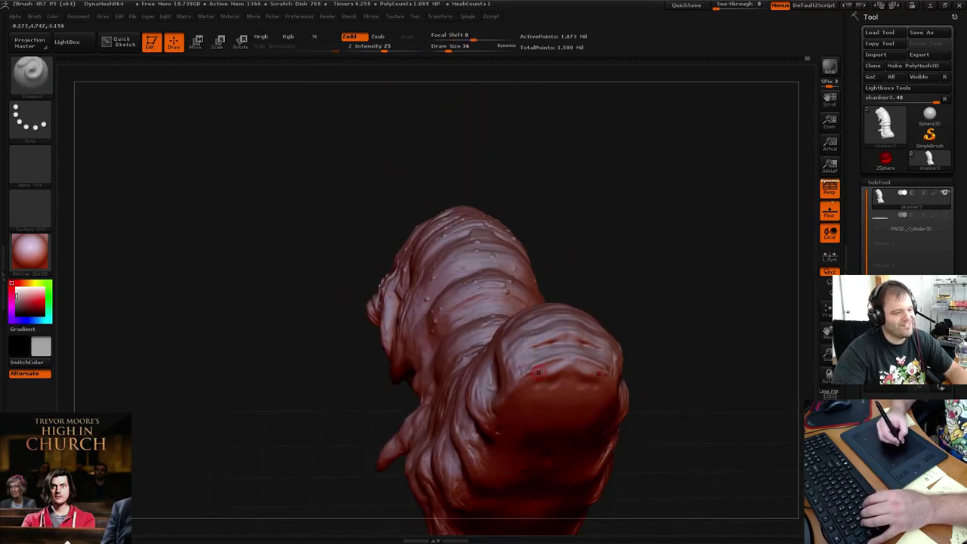
left_click_drag(559, 372, 533, 384)
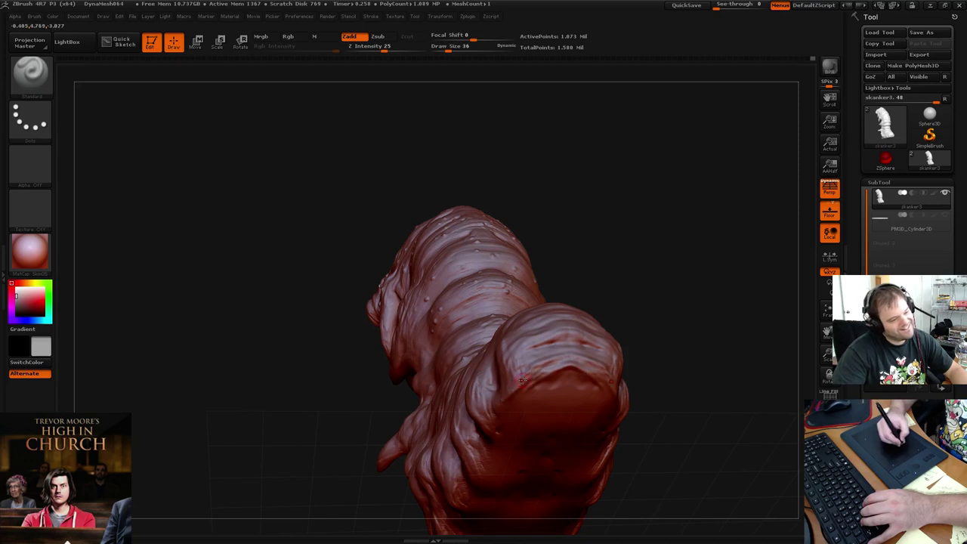
left_click(943, 216)
Carve finer creases into the side folds of the tail with the draw size reduced to 24
mouse_move(715, 227)
left_mouse_down()
mouse_move(678, 234)
mouse_move(692, 257)
mouse_move(676, 238)
left_mouse_up()
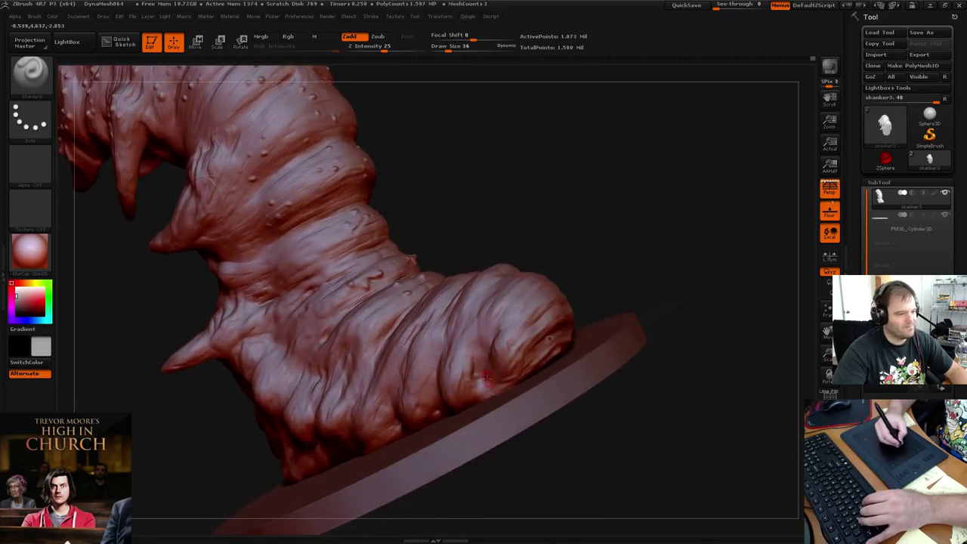
left_click_drag(579, 236, 555, 250)
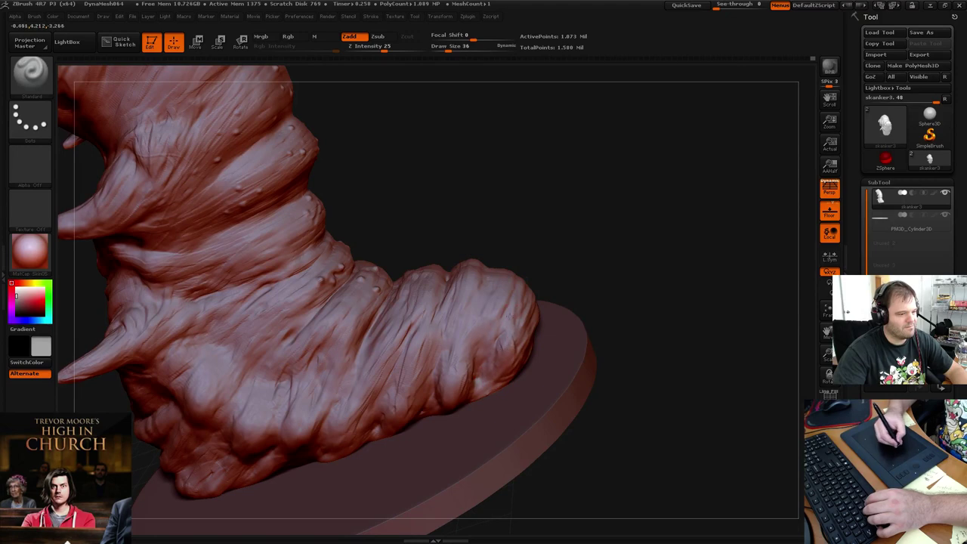
left_click_drag(560, 247, 541, 246)
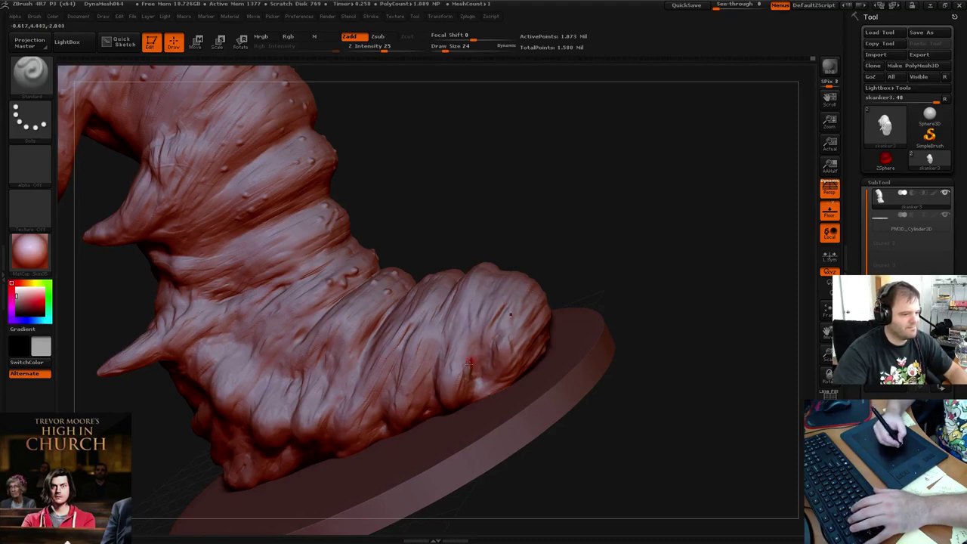
mouse_move(559, 235)
left_mouse_down()
mouse_move(533, 246)
mouse_move(531, 237)
left_mouse_up()
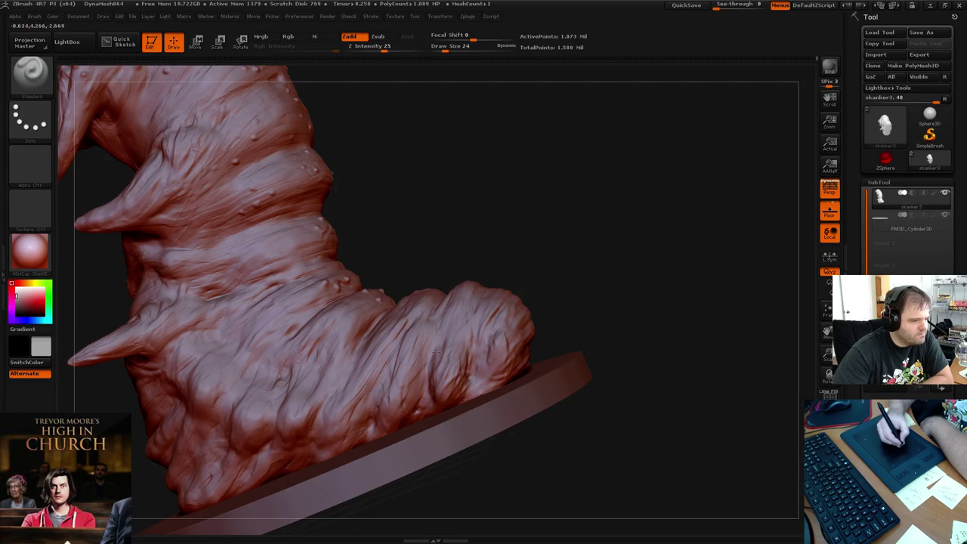
left_click_drag(512, 257, 548, 235)
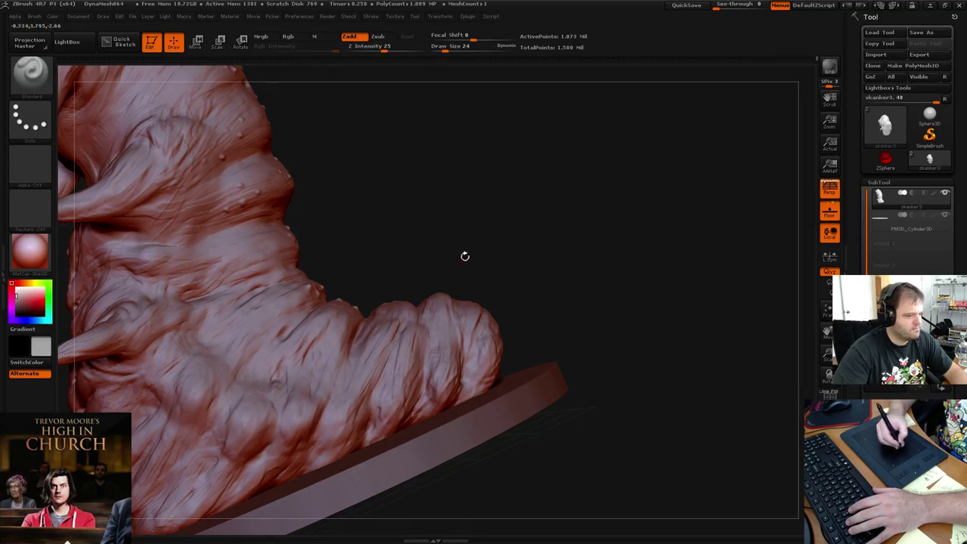
Smooth and refine the creases on the lower body folds where the body bends into the tail
mouse_move(465, 256)
left_mouse_down()
mouse_move(457, 268)
mouse_move(484, 204)
mouse_move(459, 323)
mouse_move(493, 344)
left_mouse_up()
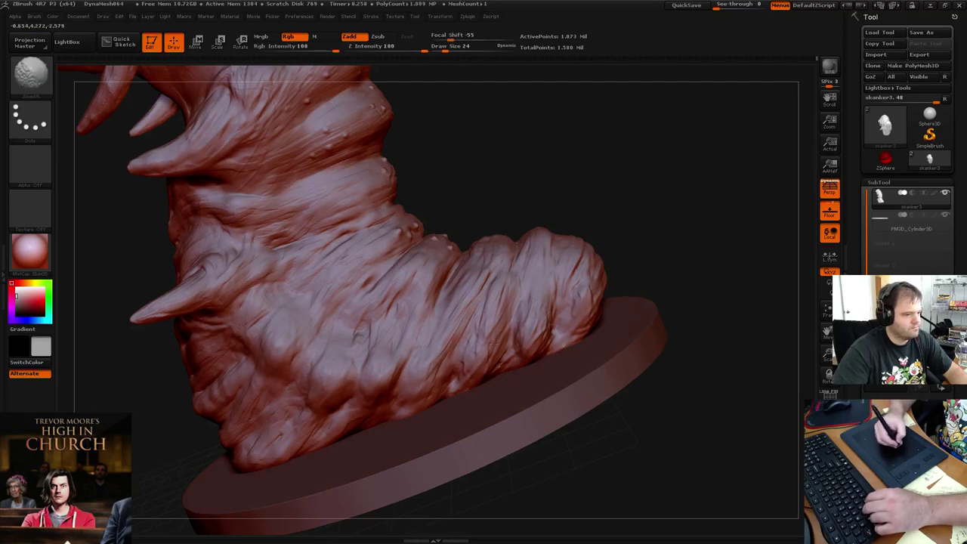
left_click_drag(554, 186, 458, 211)
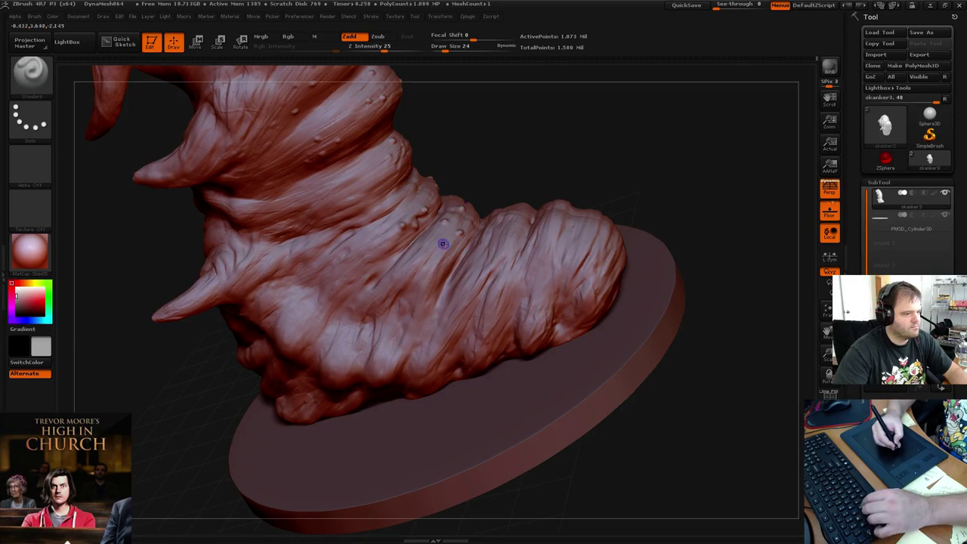
key("b")
key("c")
key("b")
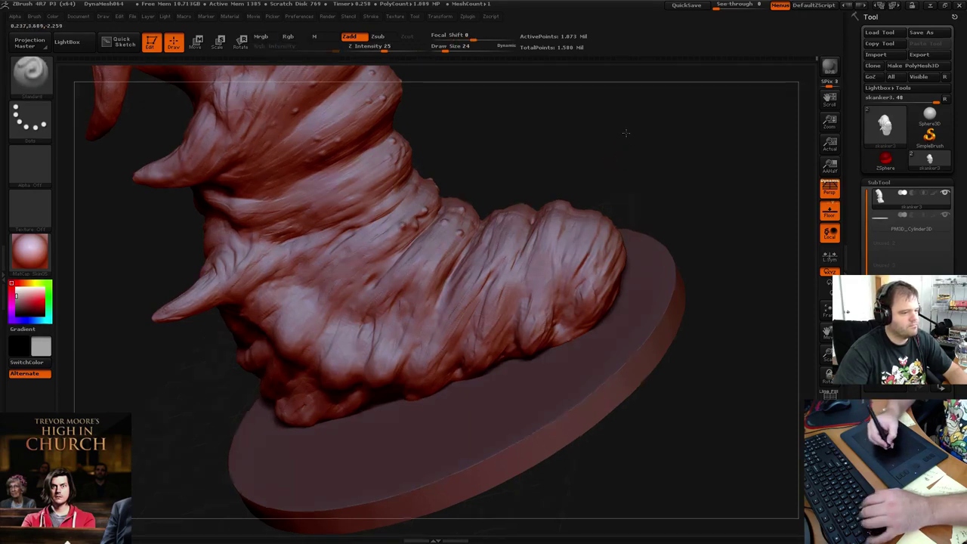
left_click_drag(626, 132, 630, 106)
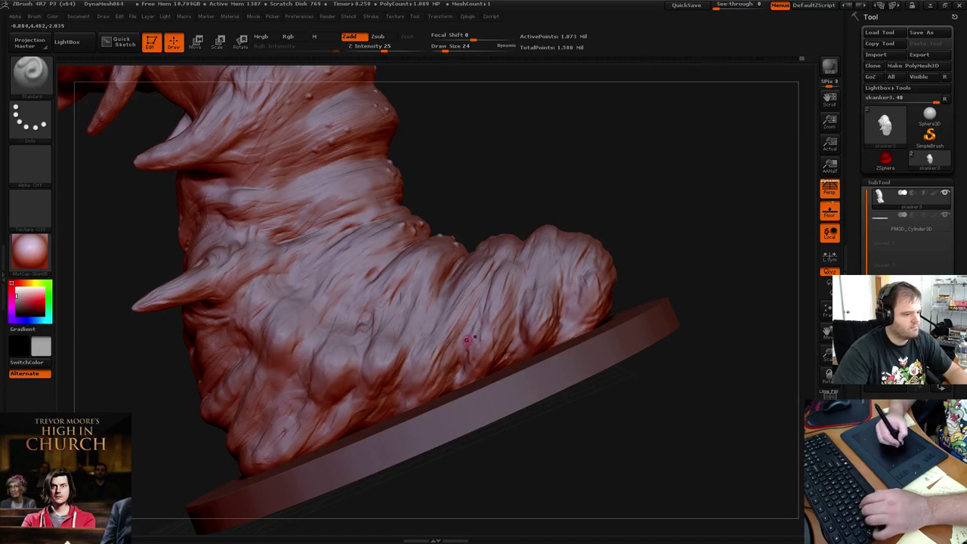
Sculpt and smooth the creases on the lower side folds of the body just above the disc base
key("shift")
left_click_drag(475, 216, 538, 174)
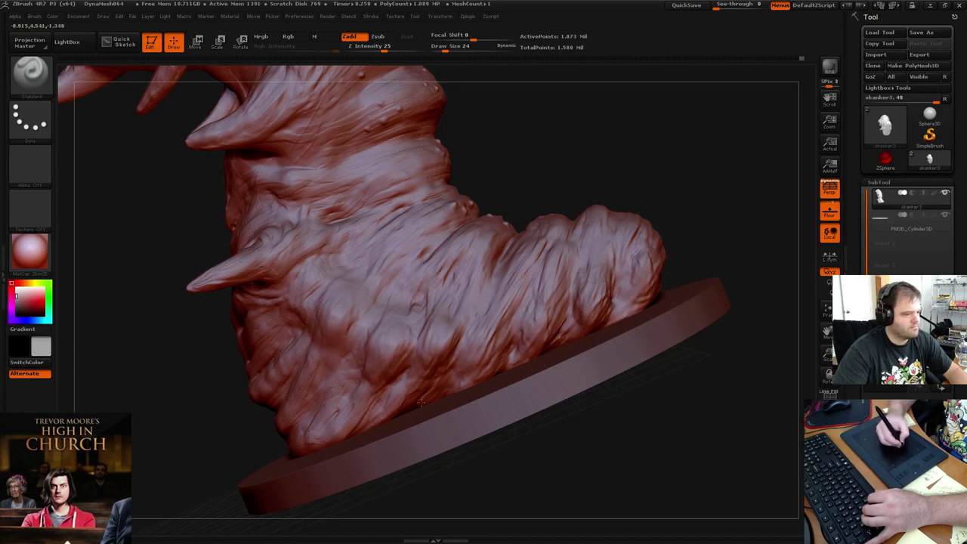
mouse_move(539, 168)
left_mouse_down()
mouse_move(601, 181)
mouse_move(581, 178)
left_mouse_up()
mouse_move(533, 203)
left_mouse_down()
mouse_move(528, 175)
mouse_move(423, 385)
left_mouse_up()
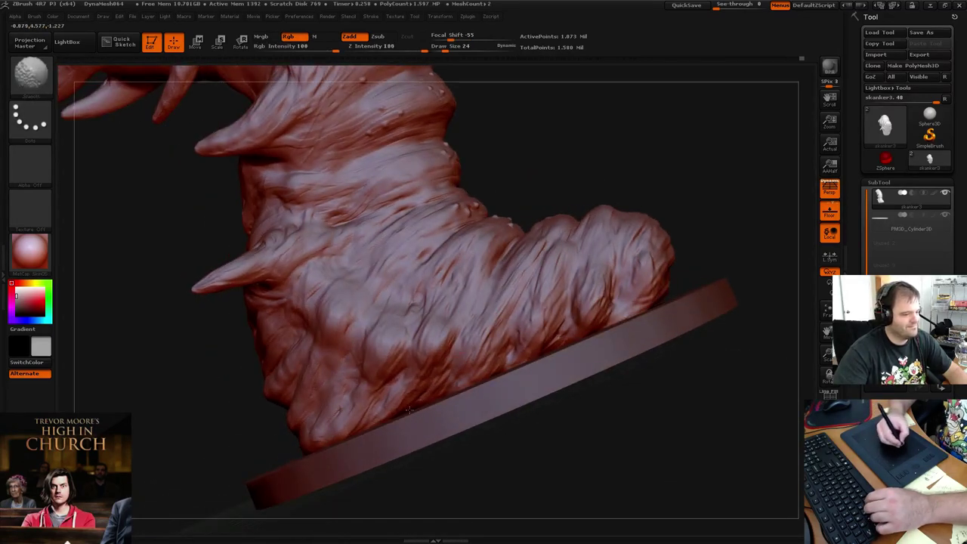
key("shift")
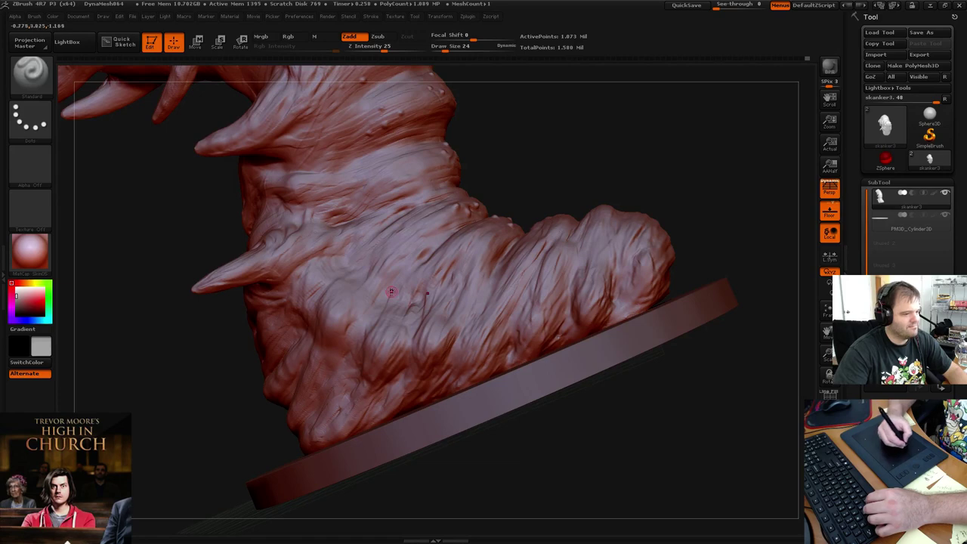
Carve fine creases into the lower front corner of the body where it meets the base, blending them with smoothing
mouse_move(529, 165)
left_mouse_down()
mouse_move(537, 186)
mouse_move(486, 169)
mouse_move(366, 259)
left_mouse_up()
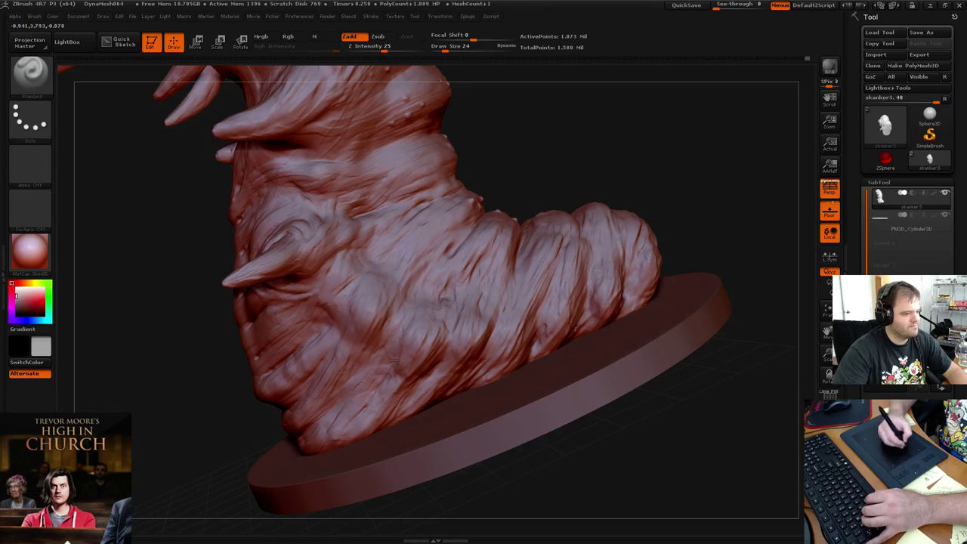
key("shift")
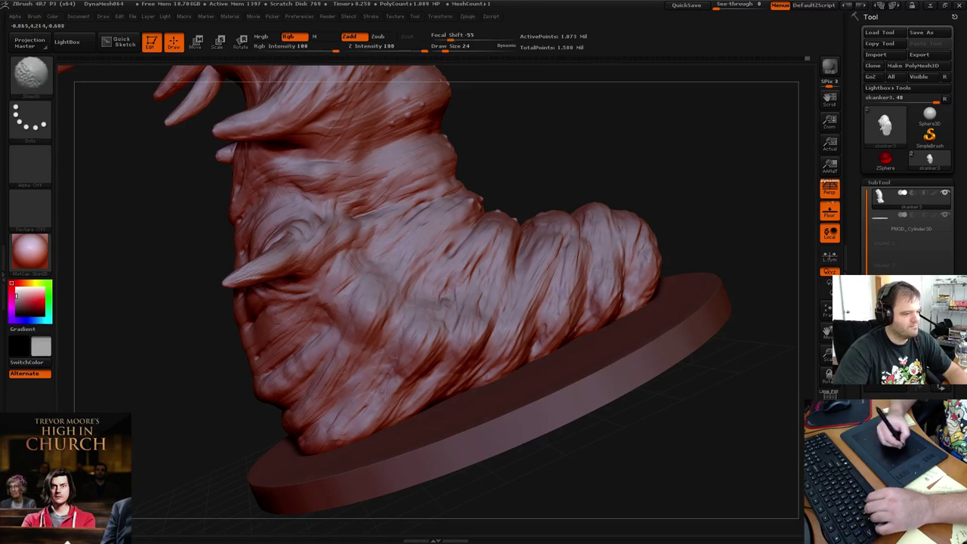
key("2")
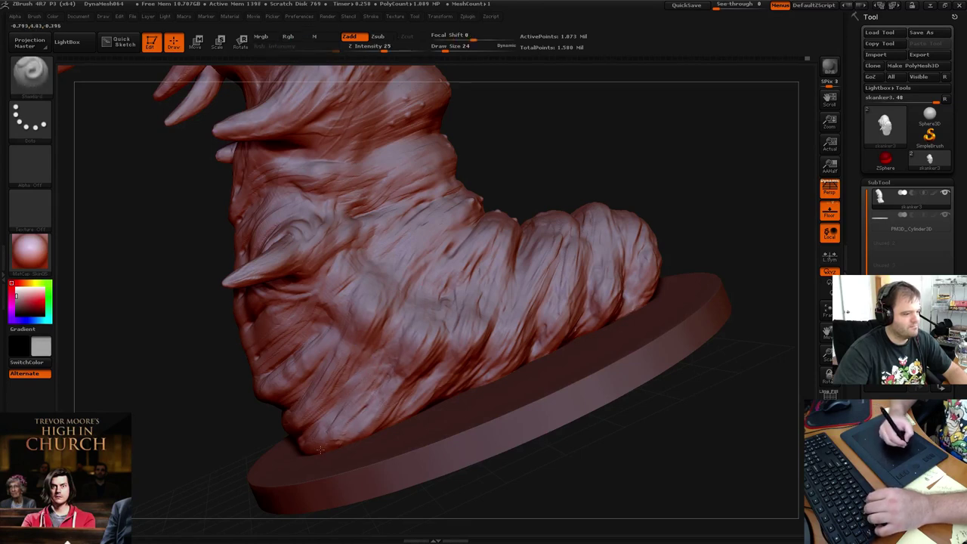
key("1")
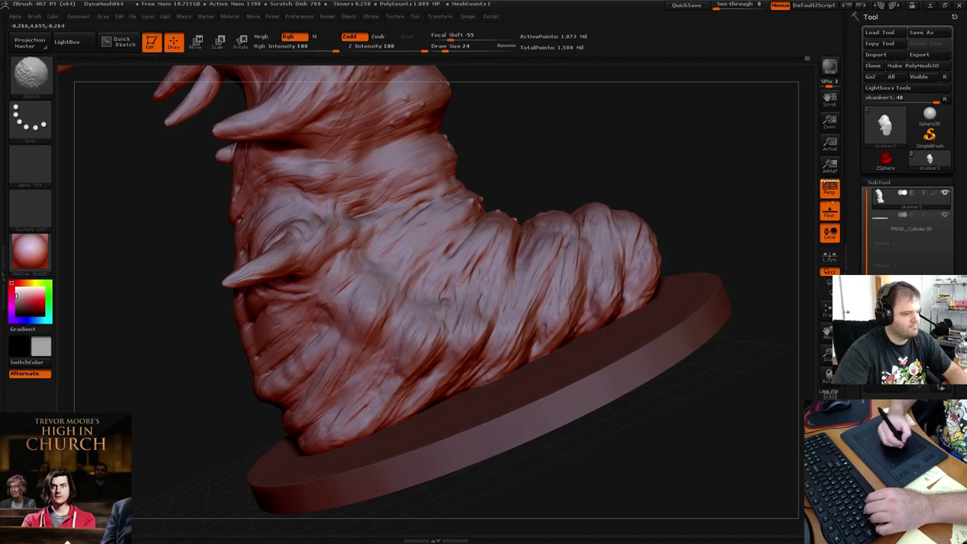
key("2")
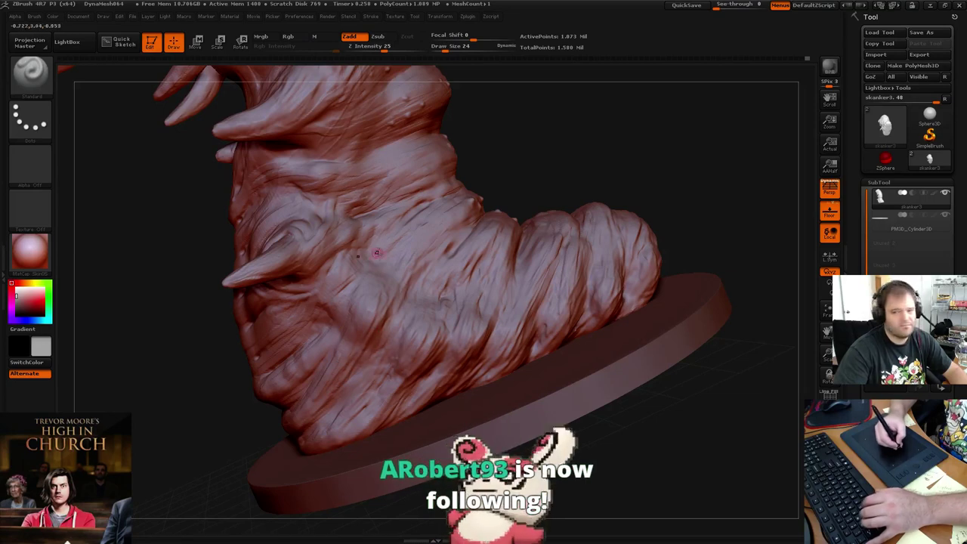
Refine the skin creases on the body's side around the lower horn with the Standard brush
left_click_drag(525, 180, 664, 222, "alt")
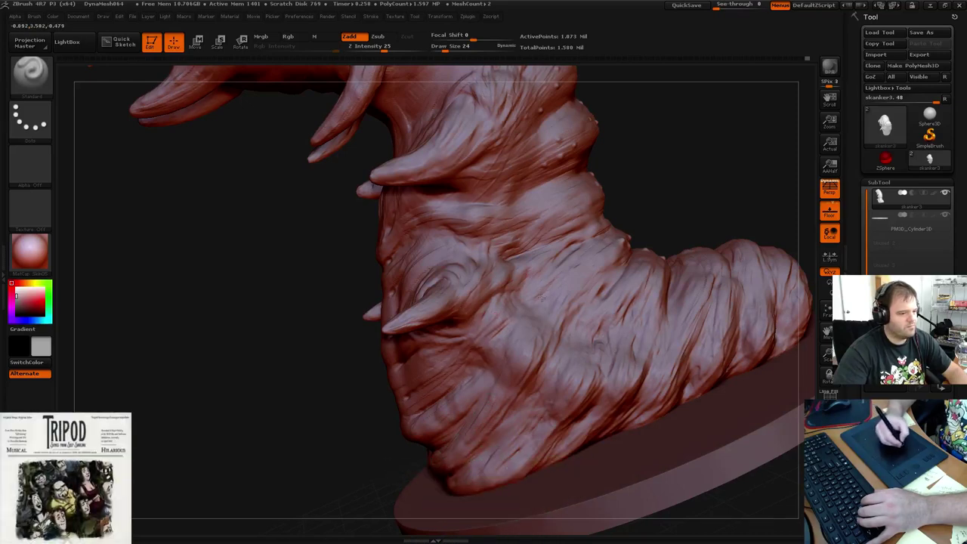
mouse_move(636, 187)
left_mouse_down()
mouse_move(647, 182)
mouse_move(555, 160)
mouse_move(596, 231)
mouse_move(585, 220)
mouse_move(633, 231)
mouse_move(596, 189)
left_mouse_up()
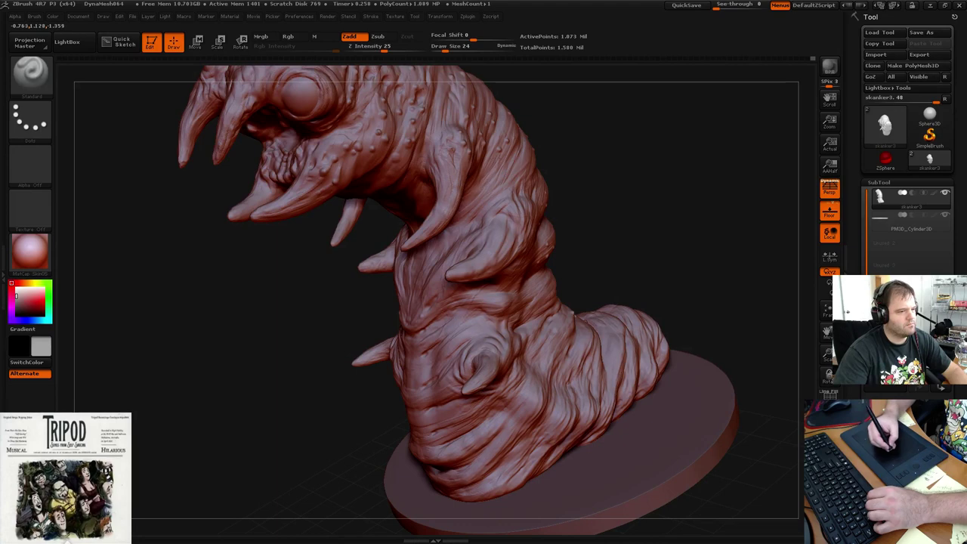
key("shift")
key("b")
key("s")
key("t")
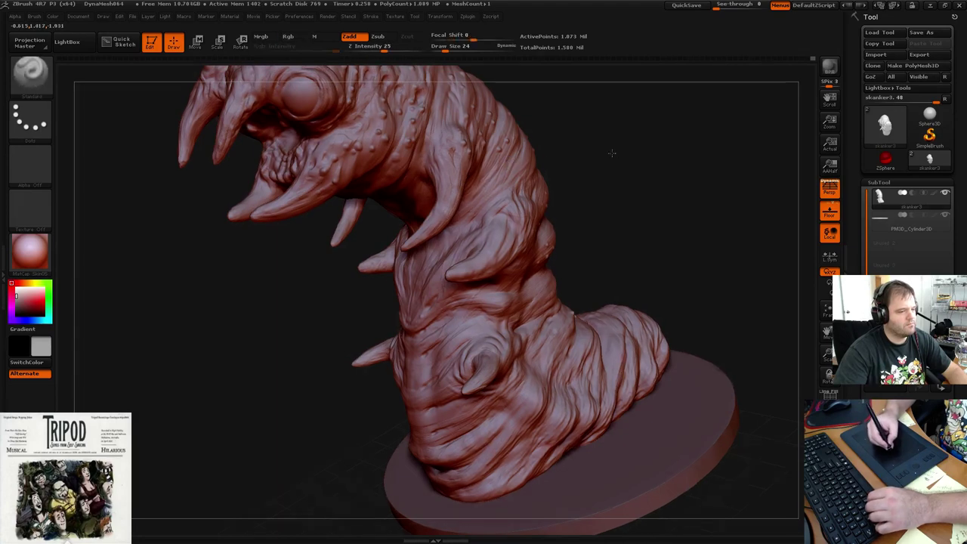
mouse_move(615, 145)
left_mouse_down()
mouse_move(621, 151)
mouse_move(611, 151)
mouse_move(628, 133)
left_mouse_up()
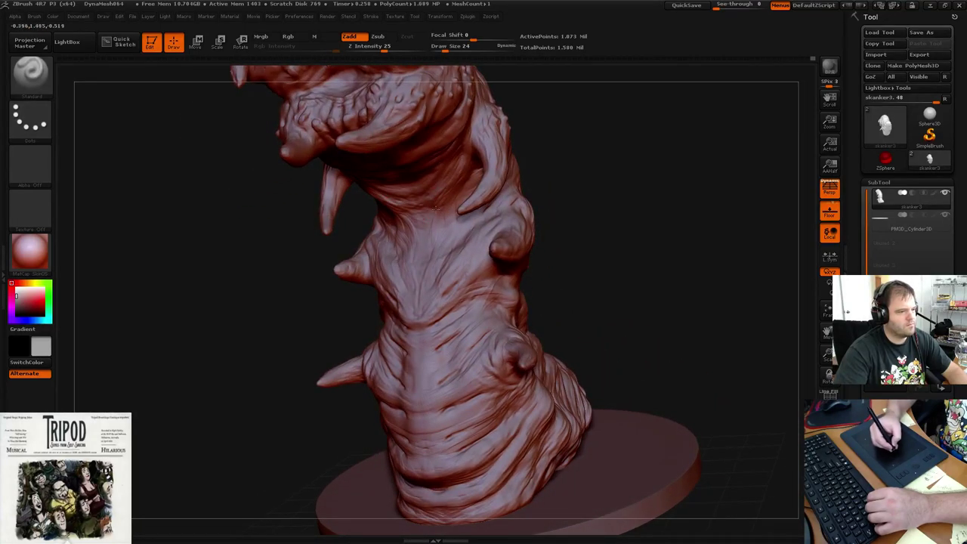
Smooth the skin folds on the front of the neck below the jaw and return to the Standard brush
key("1")
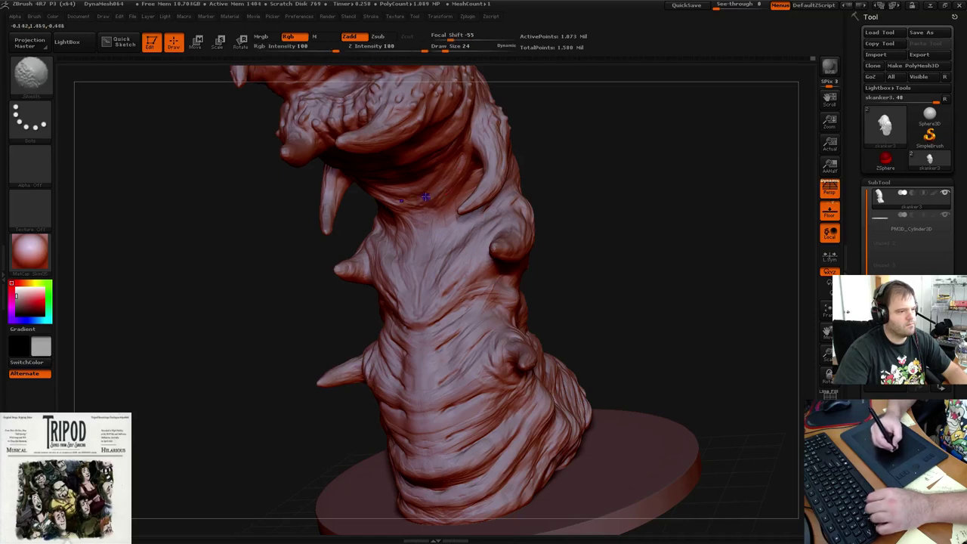
key("b")
key("s")
key("t")
mouse_move(665, 204)
left_mouse_down()
mouse_move(673, 214)
mouse_move(693, 157)
left_mouse_up()
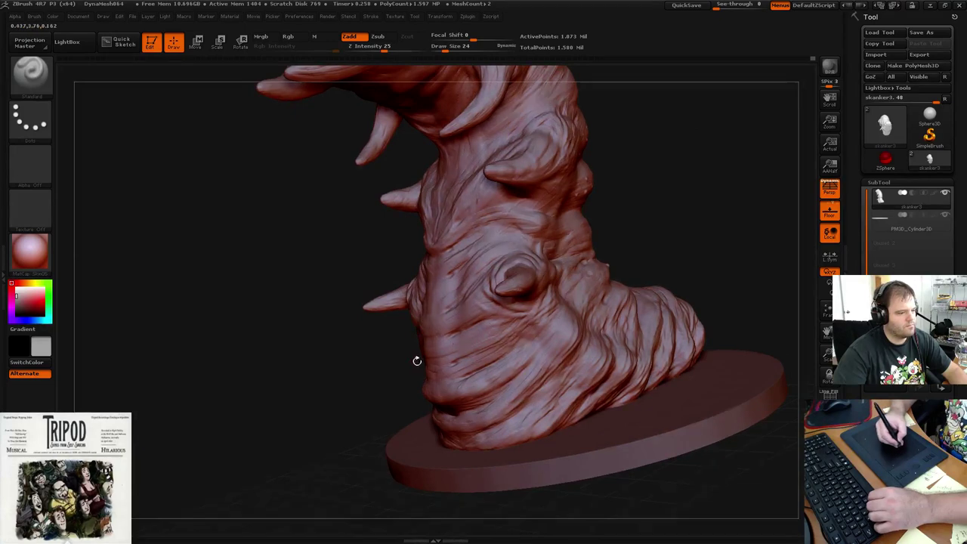
Examine the creature's front belly, back and top of the head for skin areas that need more detail
left_click_drag(416, 361, 463, 342)
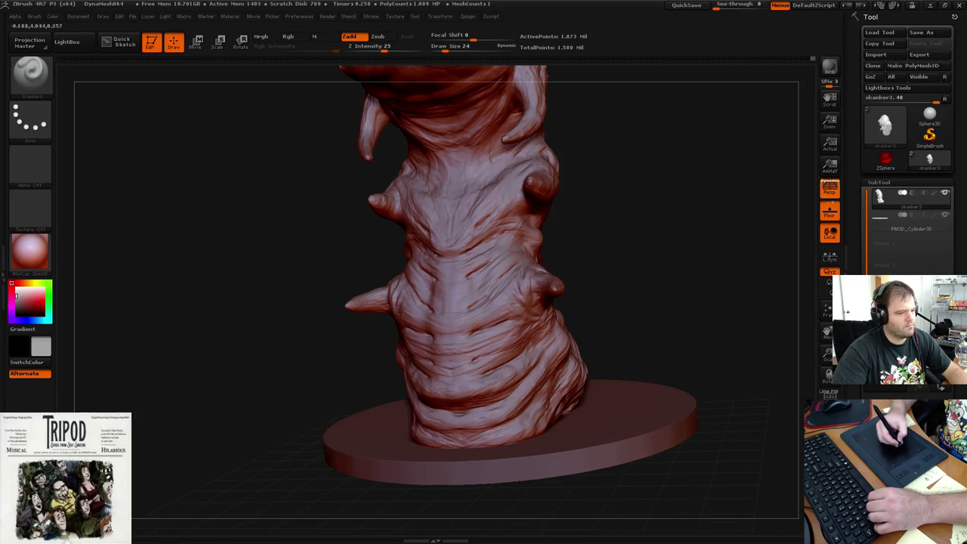
left_click_drag(744, 231, 547, 310)
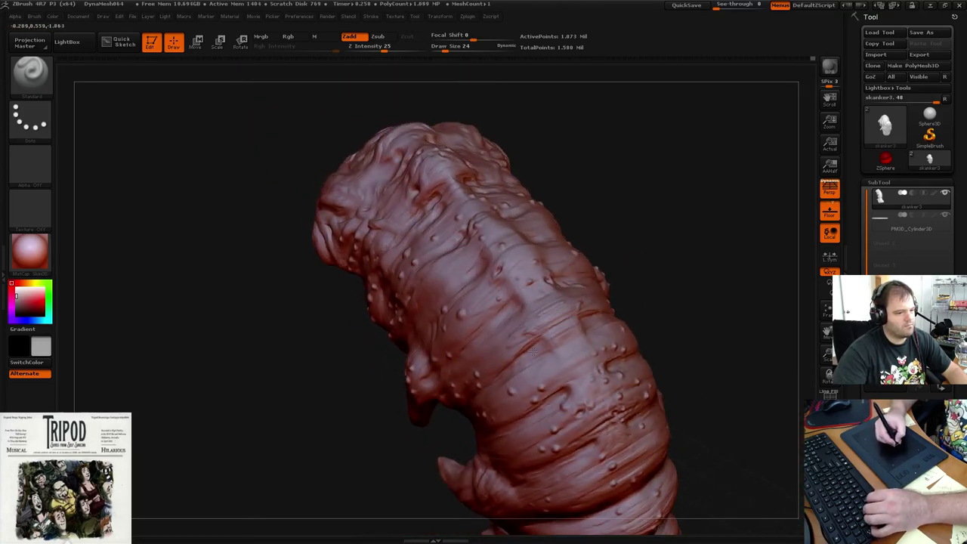
left_click_drag(595, 362, 556, 278)
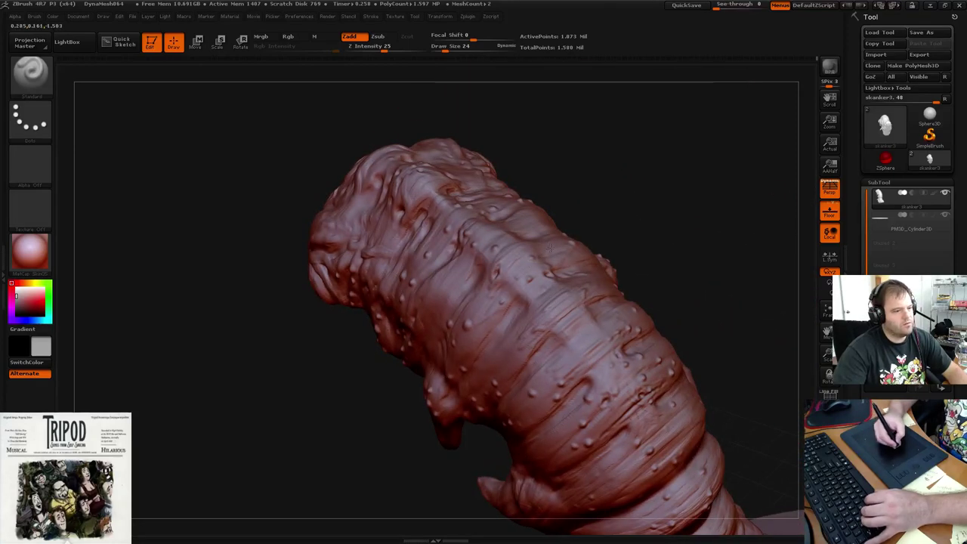
left_click_drag(622, 203, 621, 218)
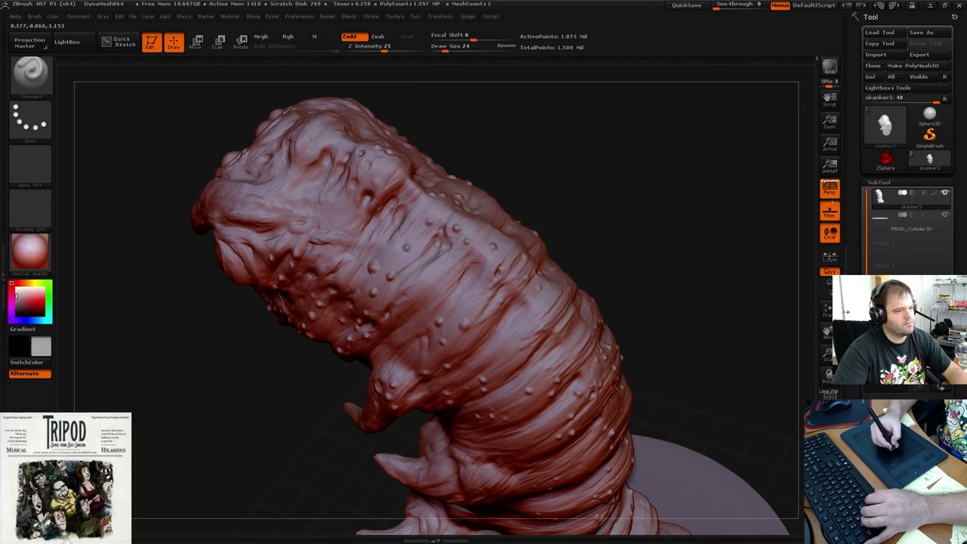
key("shift")
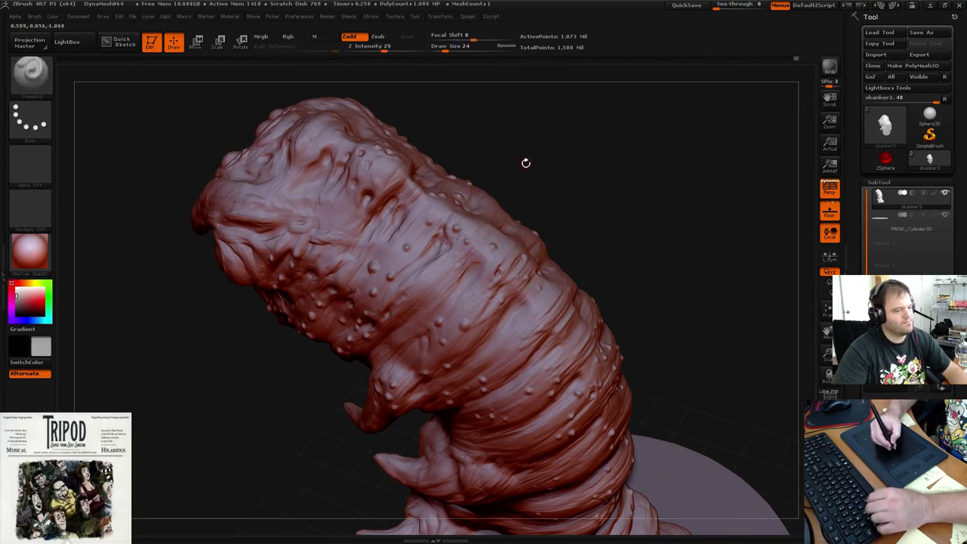
mouse_move(525, 161)
left_mouse_down("alt")
mouse_move(579, 249)
mouse_move(567, 241)
left_mouse_up("alt")
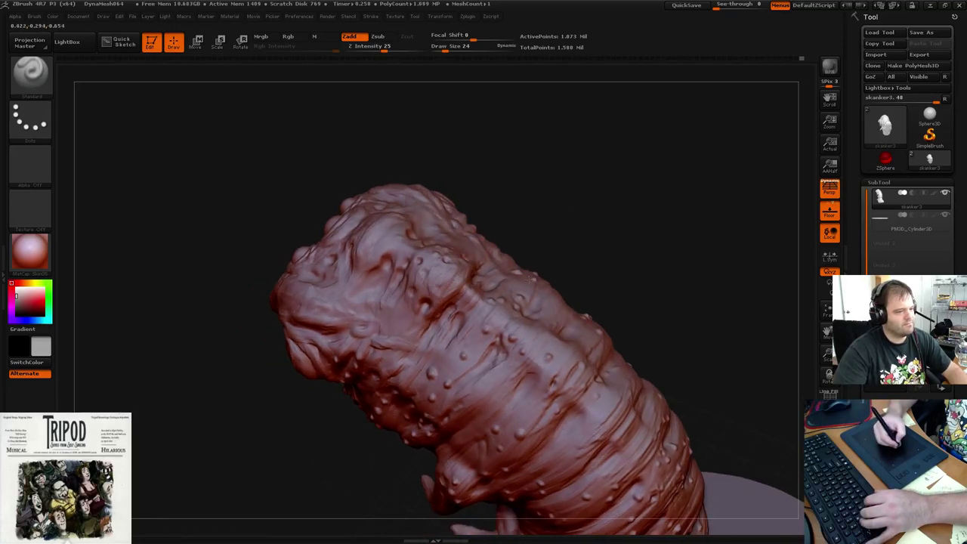
mouse_move(574, 226)
left_mouse_down()
mouse_move(594, 231)
mouse_move(572, 204)
mouse_move(600, 207)
mouse_move(528, 232)
left_mouse_up()
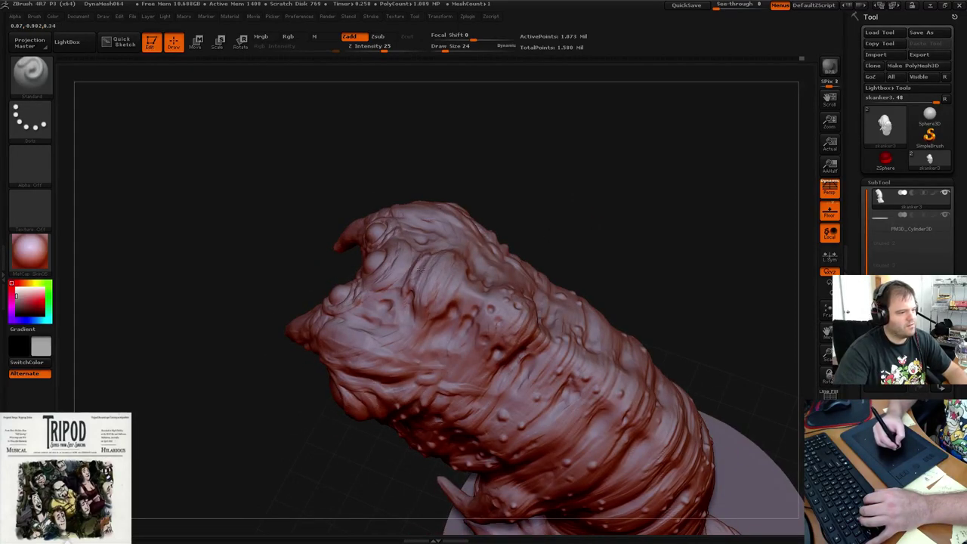
mouse_move(492, 214)
left_mouse_down()
mouse_move(557, 186)
mouse_move(525, 162)
mouse_move(522, 200)
mouse_move(544, 183)
mouse_move(501, 202)
mouse_move(542, 196)
mouse_move(549, 186)
mouse_move(518, 188)
mouse_move(514, 214)
mouse_move(574, 237)
mouse_move(581, 227)
left_mouse_up()
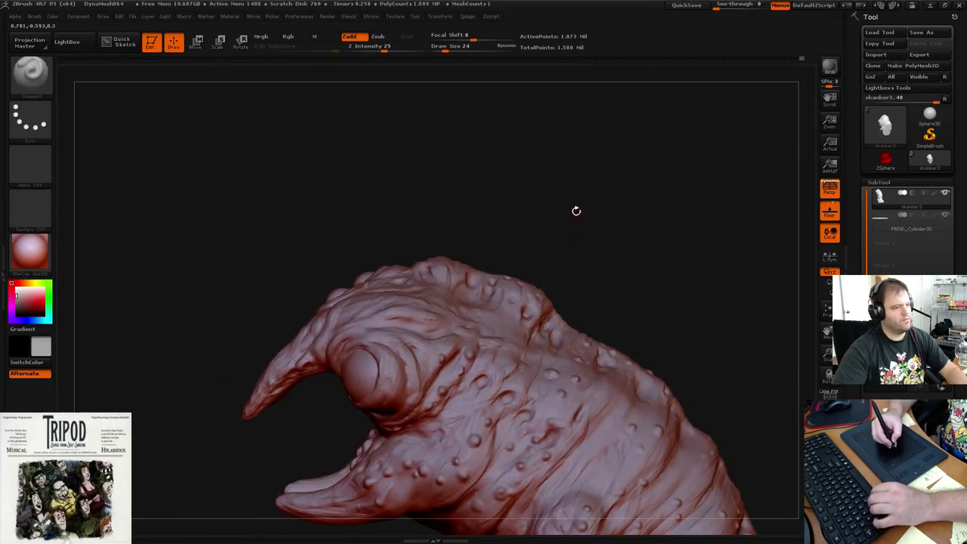
Pull three pointed spikes out of the ridge along the creature's head and back using an enlarged Move brush
key("b")
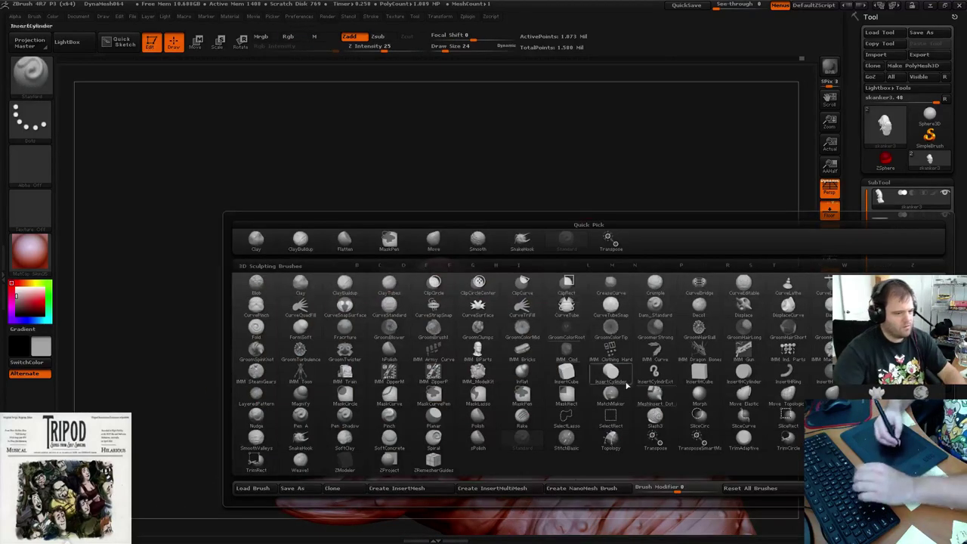
key("m")
key("v")
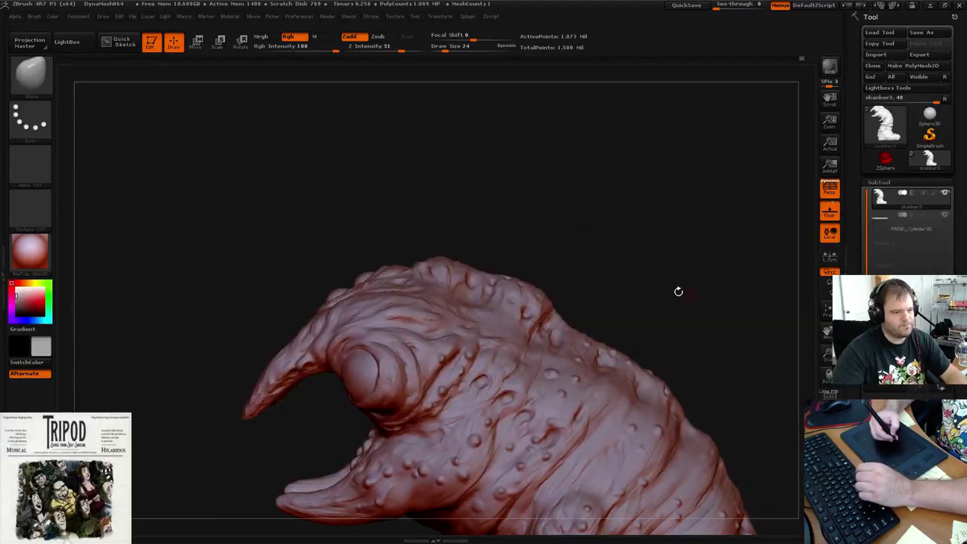
key("bracketright")
key("bracketright")
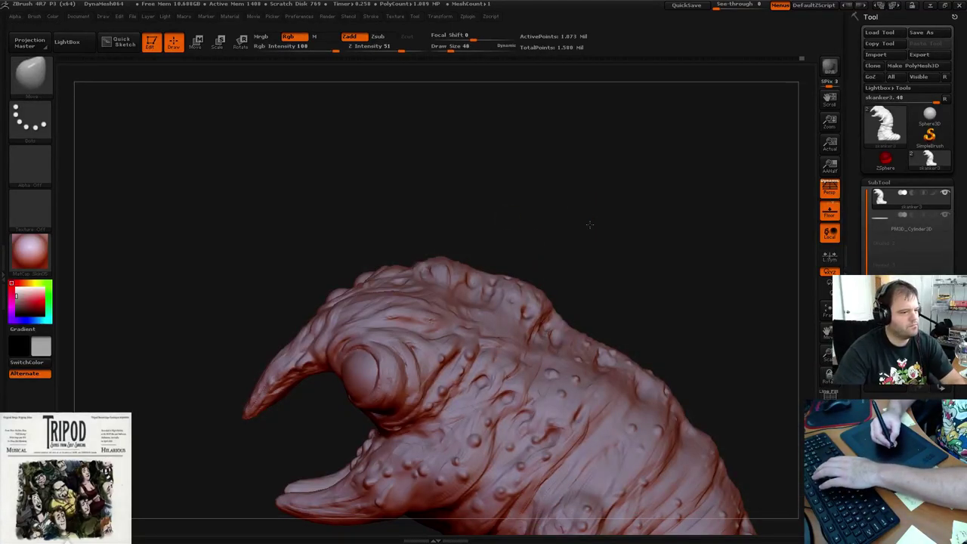
mouse_move(590, 224)
left_mouse_down()
mouse_move(589, 259)
mouse_move(585, 232)
mouse_move(607, 219)
left_mouse_up()
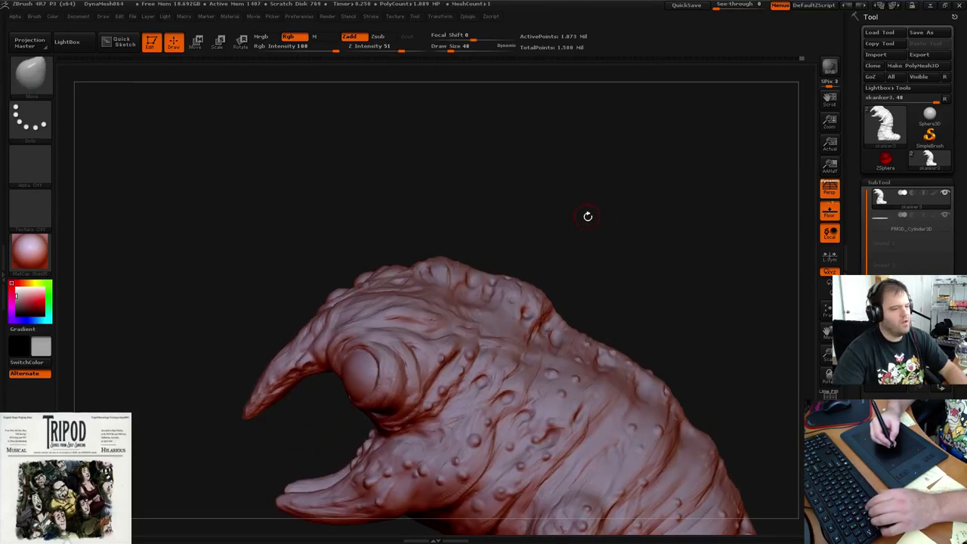
key("bracketright")
key("bracketright")
key("bracketright")
key("bracketright")
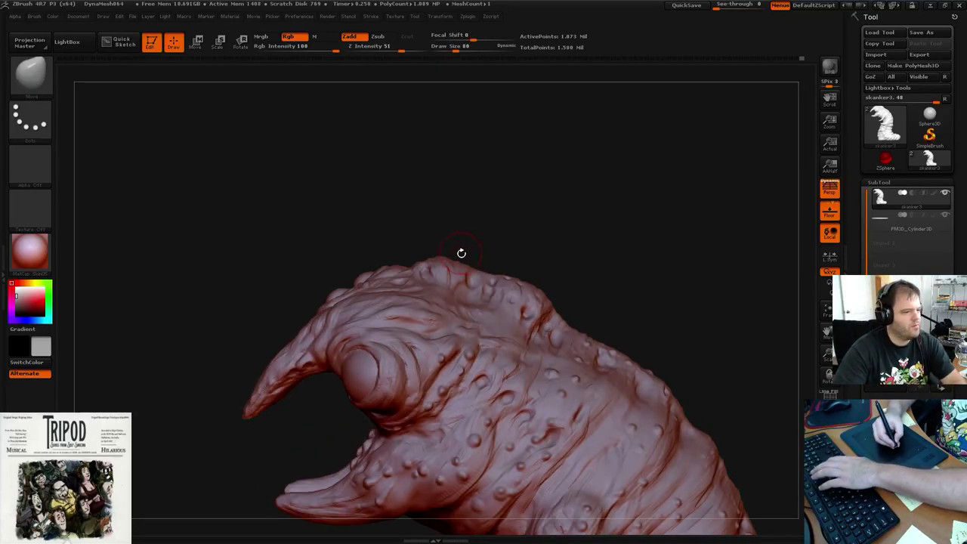
mouse_move(549, 220)
left_mouse_down()
mouse_move(548, 254)
mouse_move(535, 226)
left_mouse_up()
key("shift")
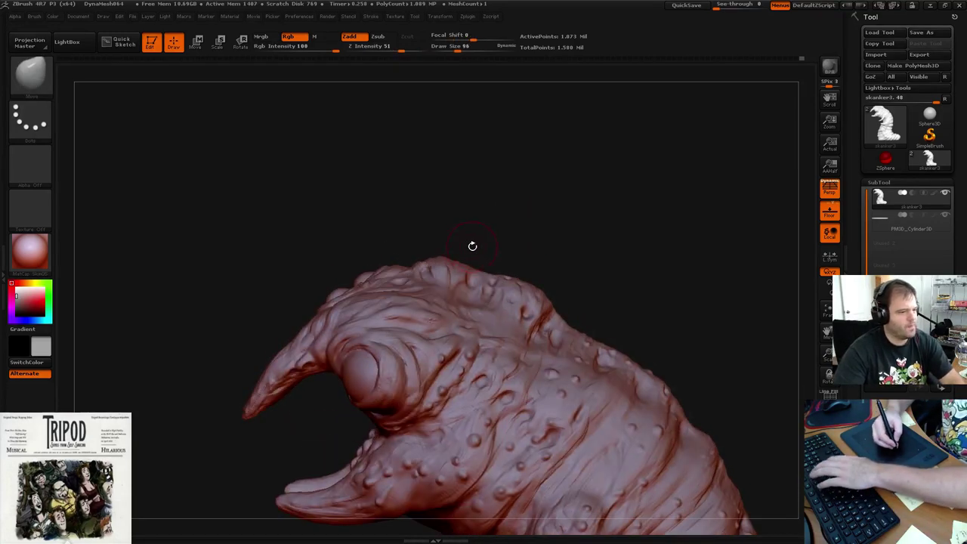
left_click_drag(458, 256, 518, 215)
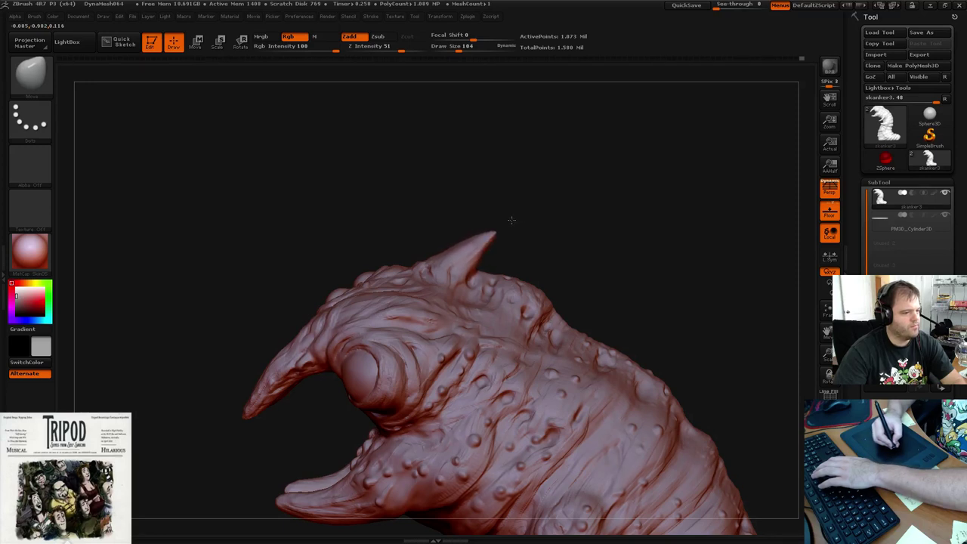
left_click_drag(542, 294, 587, 281)
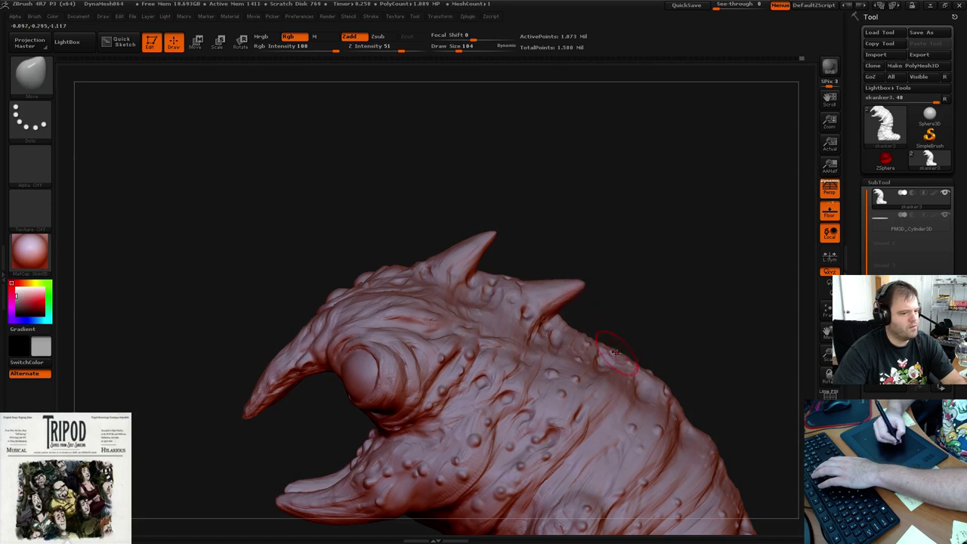
mouse_move(614, 352)
left_mouse_down()
mouse_move(651, 344)
mouse_move(654, 276)
mouse_move(579, 232)
mouse_move(525, 231)
mouse_move(529, 255)
mouse_move(573, 249)
mouse_move(589, 229)
mouse_move(720, 283)
mouse_move(636, 238)
mouse_move(632, 217)
left_mouse_up()
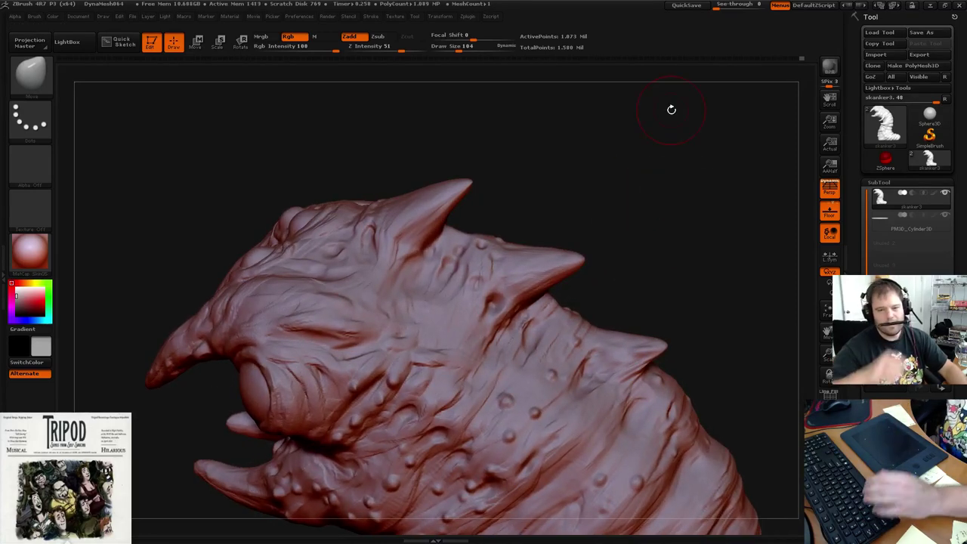
Save the tool as a new version named skanker4
left_click(921, 31)
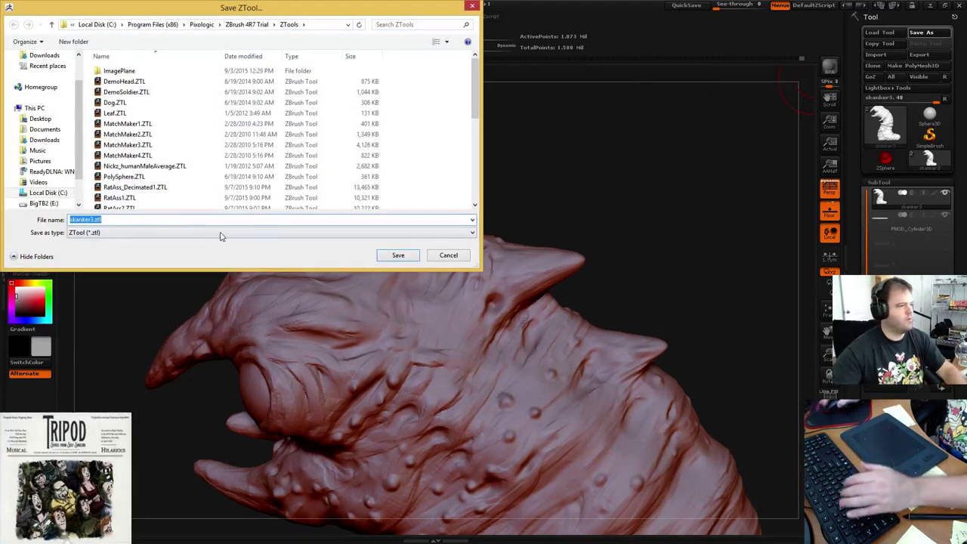
key("Right")
key("Left")
key("Left")
key("Left")
key("Left")
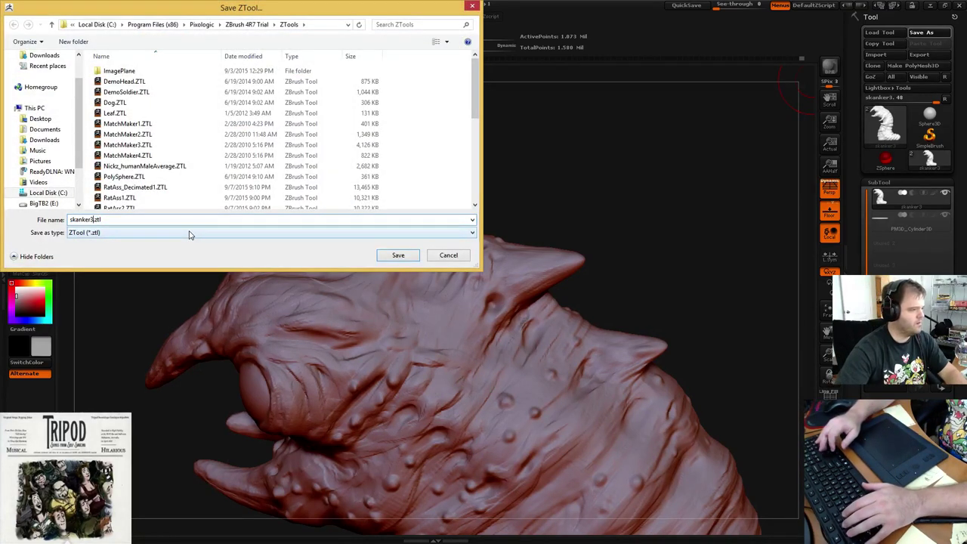
key("Return")
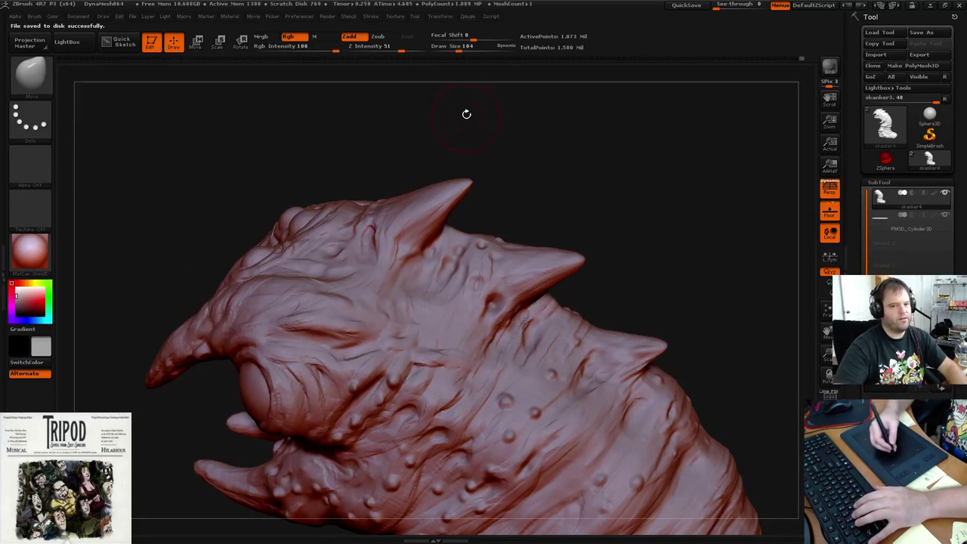
Remesh the creature with DynaMesh to rebuild the geometry of the stretched back spikes
mouse_move(537, 184)
left_mouse_down()
mouse_move(548, 169)
mouse_move(522, 155)
left_mouse_up()
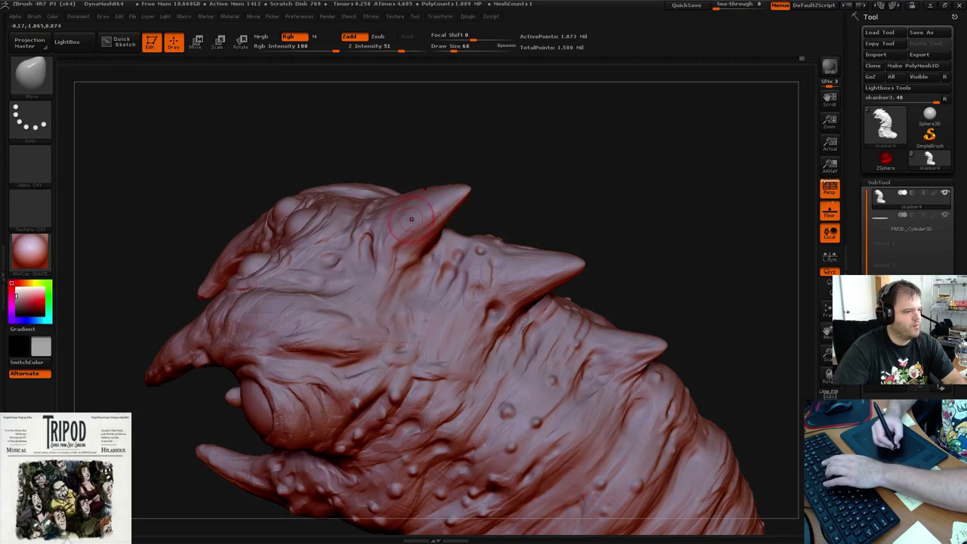
mouse_move(498, 162)
left_mouse_down()
mouse_move(541, 149)
mouse_move(566, 156)
mouse_move(536, 144)
mouse_move(533, 156)
mouse_move(557, 170)
left_mouse_up()
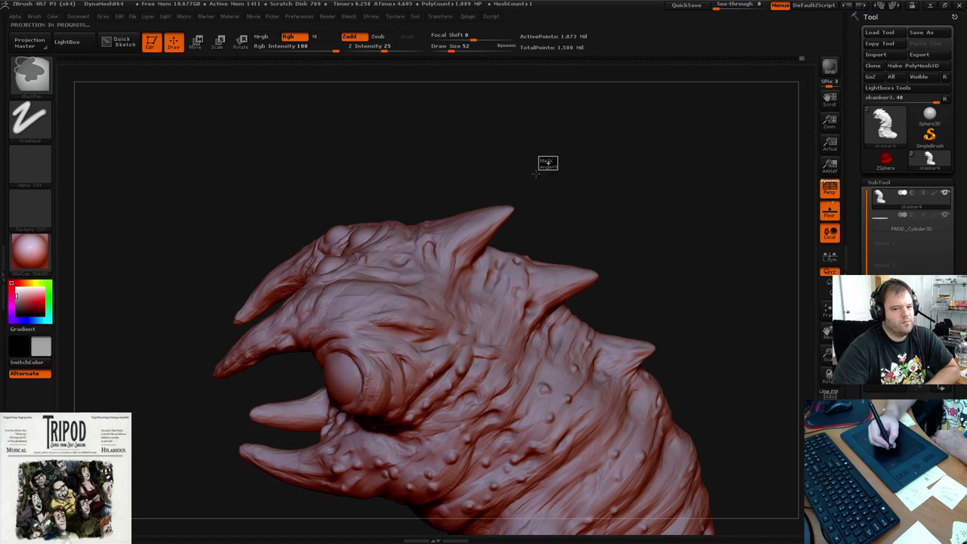
mouse_move(546, 162)
left_mouse_down()
mouse_move(585, 158)
mouse_move(566, 153)
left_mouse_up()
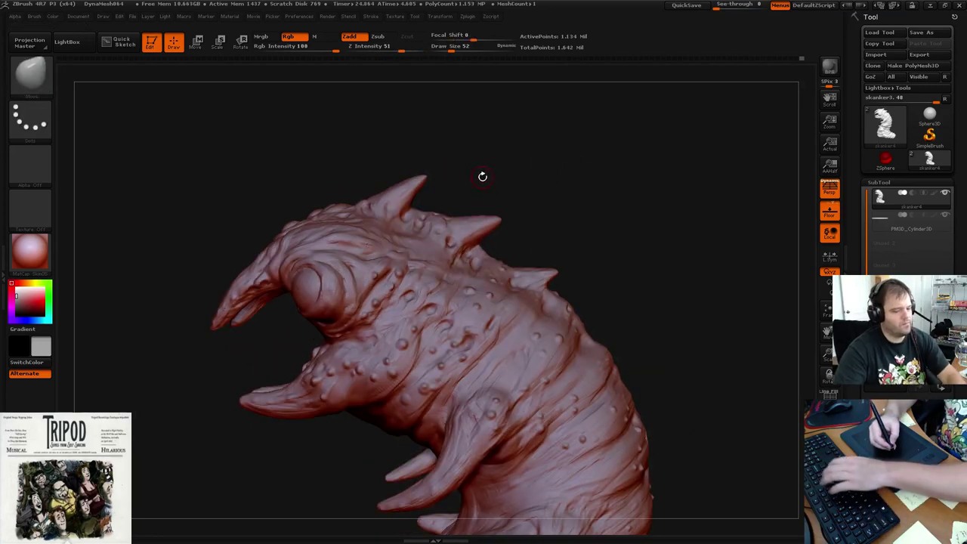
Enlarge the Move brush and nudge the tips of the front and middle back spikes
key("bracketright")
key("bracketright")
key("bracketright")
key("bracketright")
key("bracketright")
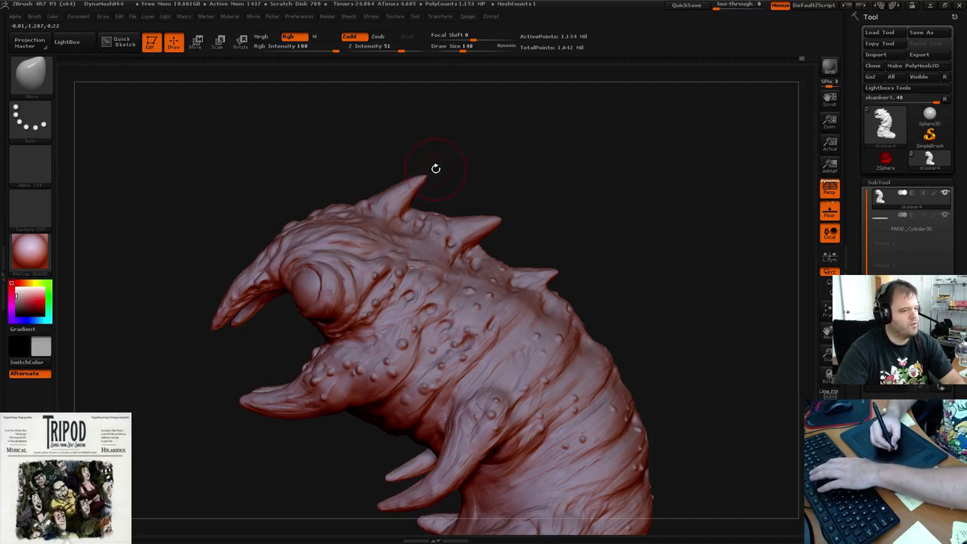
key("bracketright")
key("bracketright")
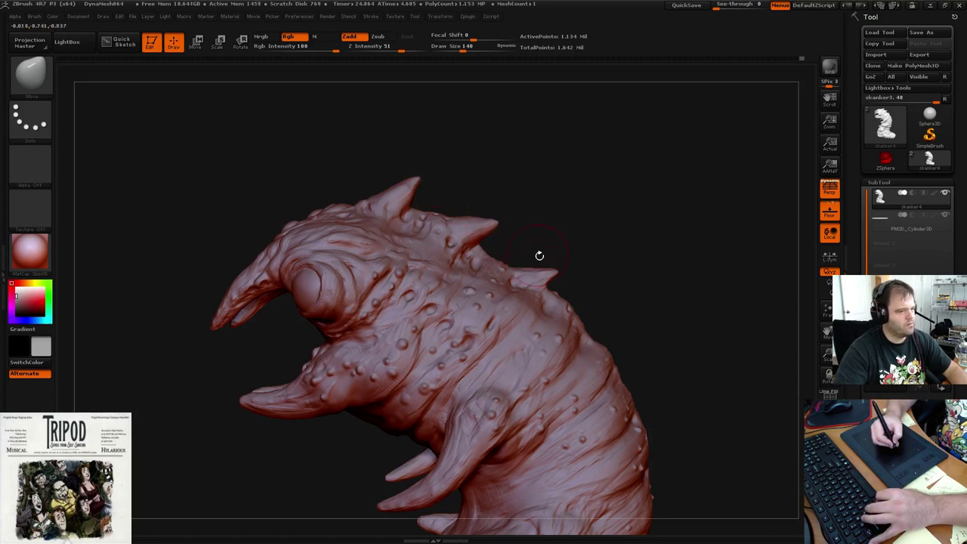
mouse_move(550, 194)
left_mouse_down()
mouse_move(544, 222)
mouse_move(542, 166)
mouse_move(527, 154)
mouse_move(563, 244)
mouse_move(552, 218)
mouse_move(522, 225)
left_mouse_up()
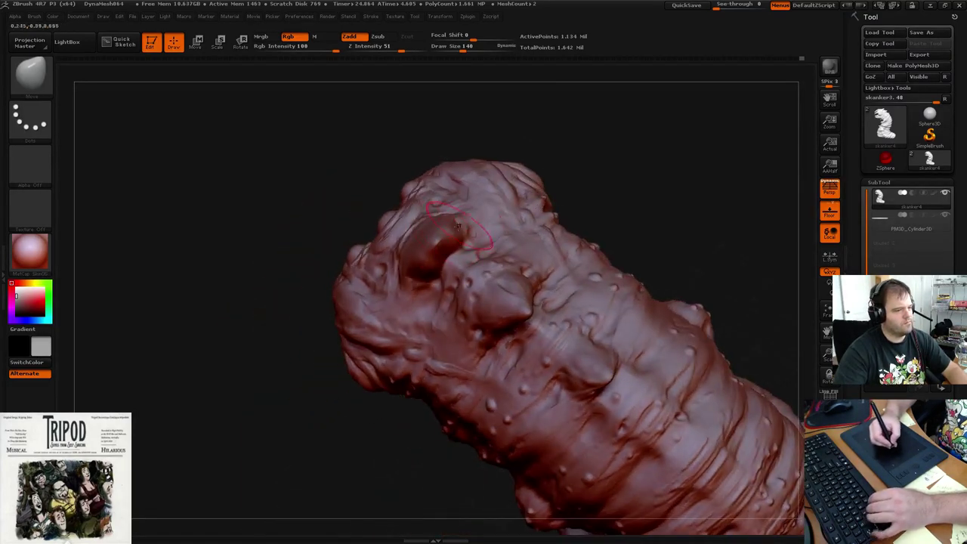
Try to reshape the tip of the front spike using the Move brush at draw size 64
left_click_drag(585, 222, 551, 194)
key("bracketleft")
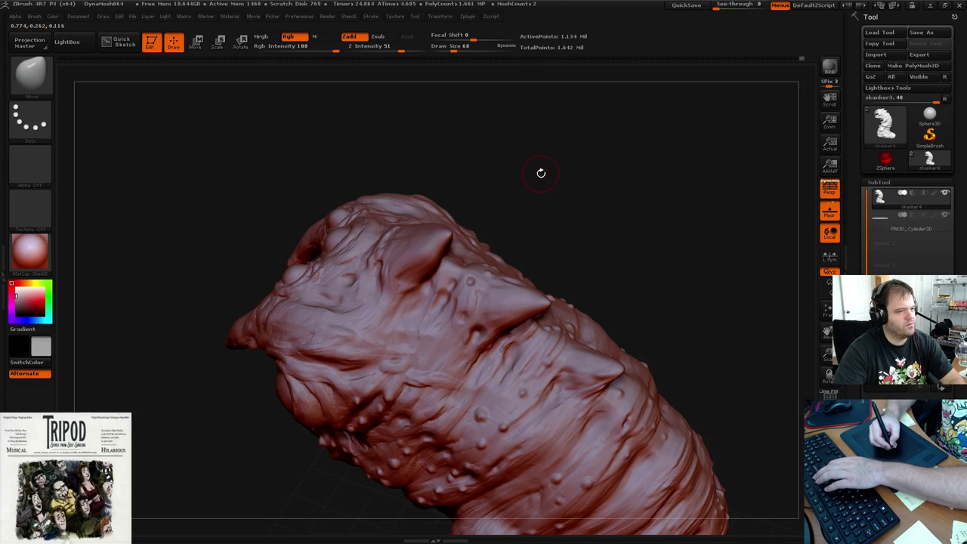
key("bracketleft")
mouse_move(540, 168)
left_mouse_down()
mouse_move(529, 186)
mouse_move(592, 160)
mouse_move(429, 224)
mouse_move(435, 235)
mouse_move(446, 230)
left_mouse_up()
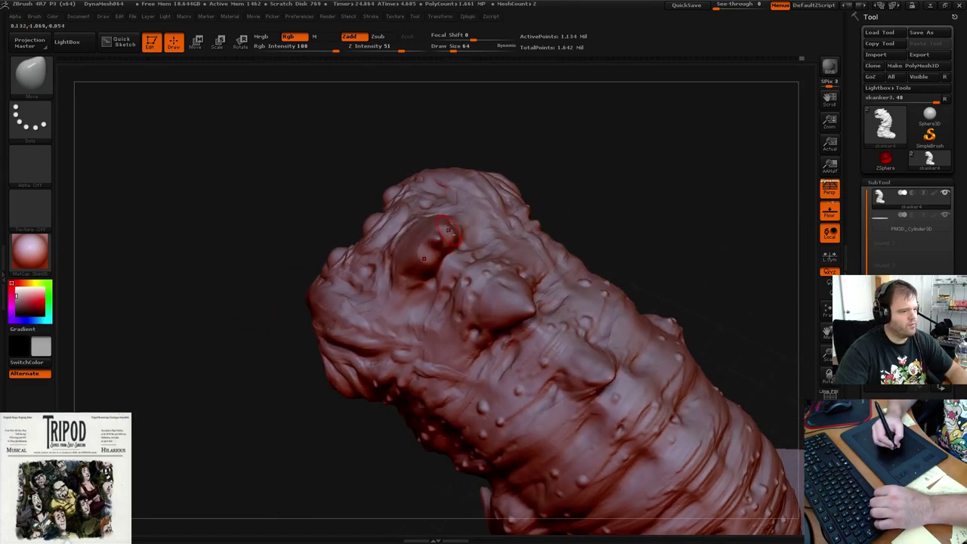
key("ctrl+z")
Build up the tip and upper face of the front spike with the ClayBuildup brush at draw size 64
key("b")
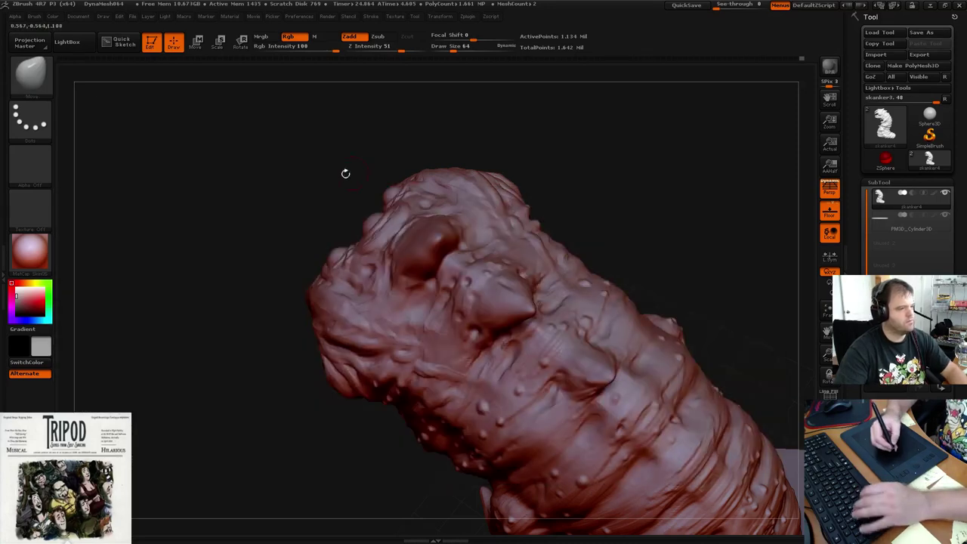
key("b")
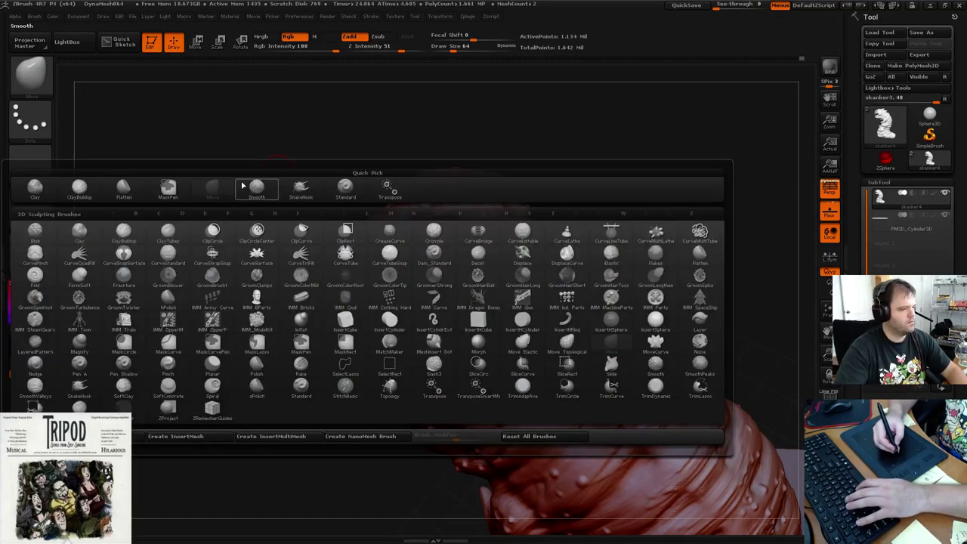
left_click(79, 189)
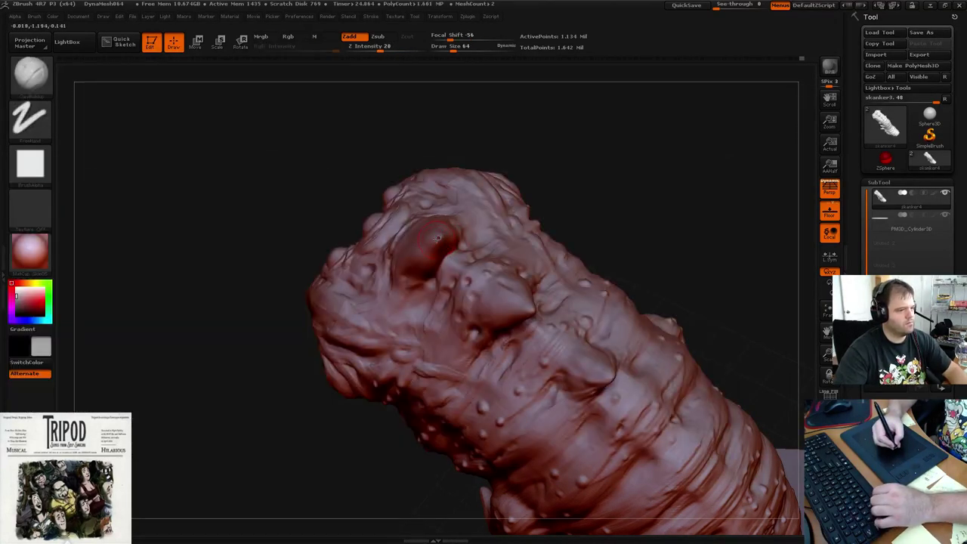
left_click_drag(438, 238, 422, 256)
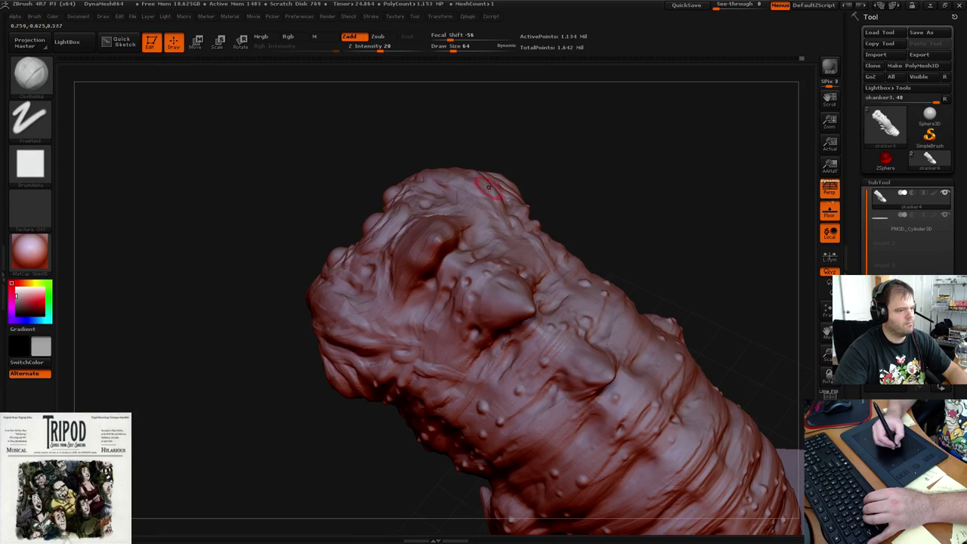
mouse_move(488, 180)
left_mouse_down()
mouse_move(537, 151)
mouse_move(491, 170)
left_mouse_up()
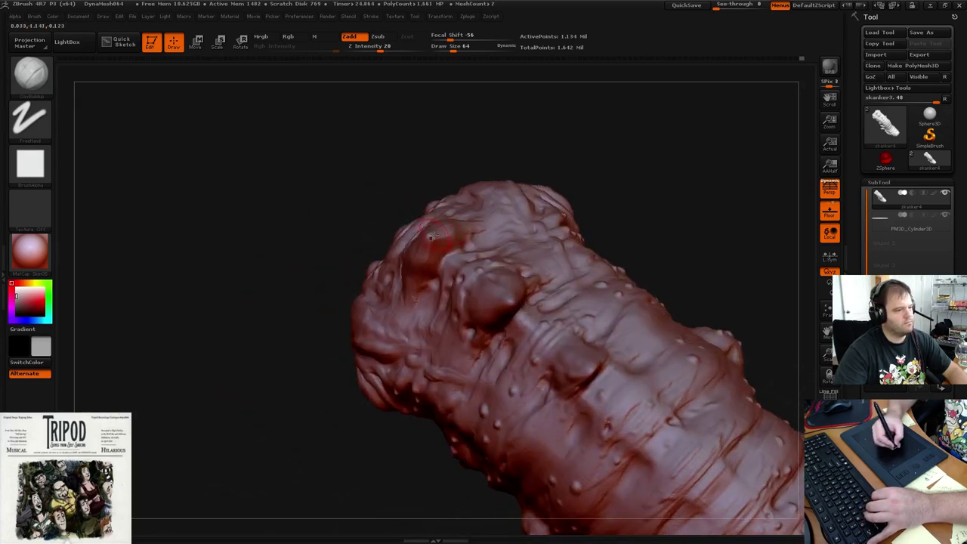
left_click_drag(436, 230, 432, 236)
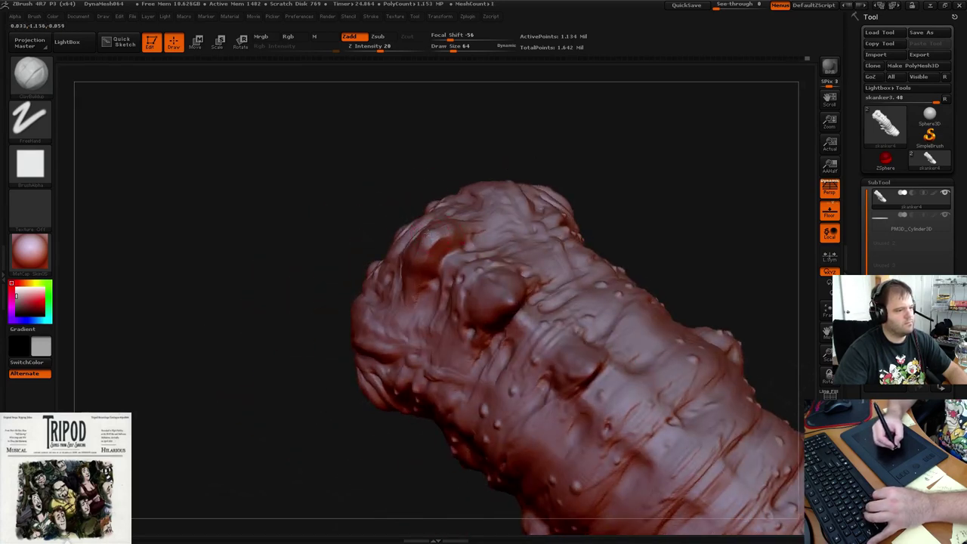
Thicken the sides and base of the front spike with more ClayBuildup strokes, blending it into the head
mouse_move(539, 154)
left_mouse_down()
mouse_move(449, 209)
mouse_move(445, 159)
mouse_move(428, 234)
mouse_move(416, 242)
left_mouse_up()
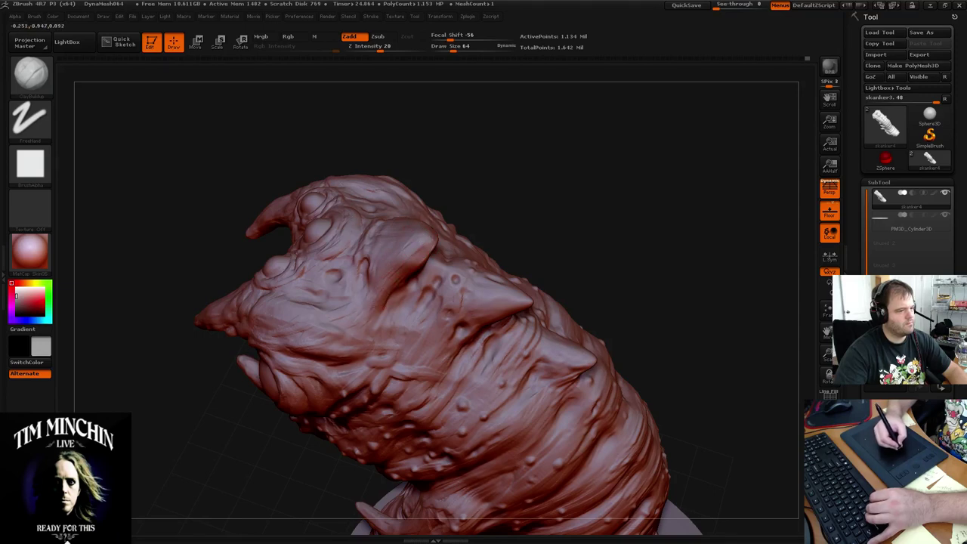
left_click_drag(498, 188, 431, 241)
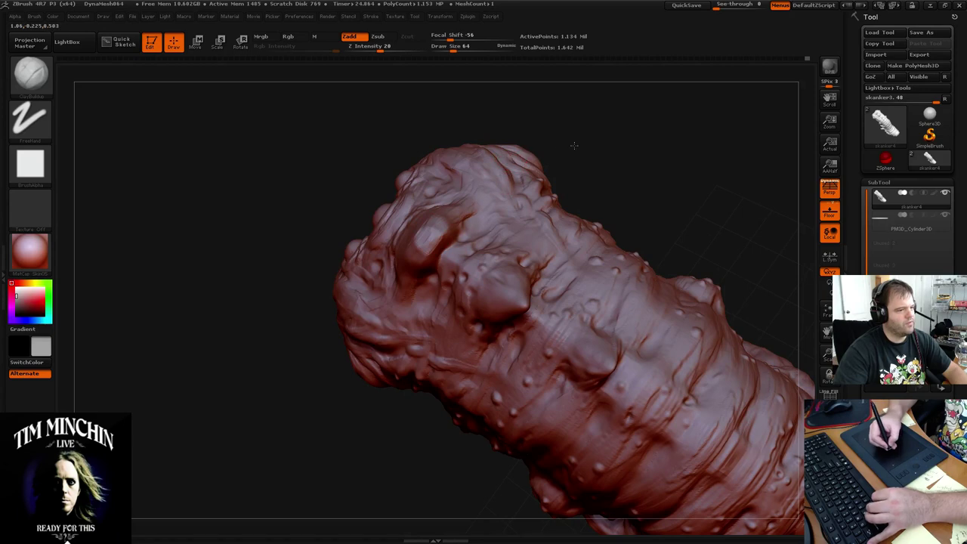
mouse_move(572, 143)
left_mouse_down()
mouse_move(600, 136)
mouse_move(570, 145)
left_mouse_up()
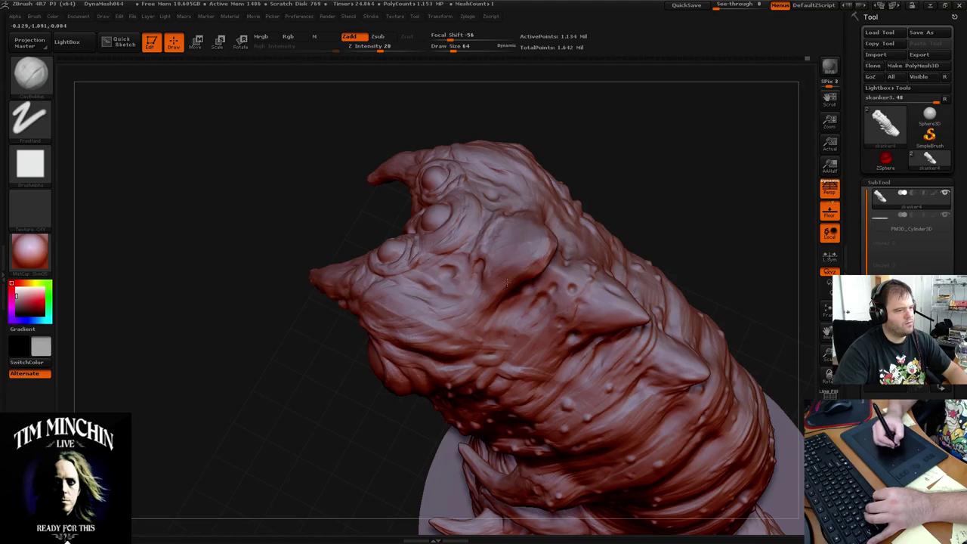
left_click_drag(623, 182, 426, 275)
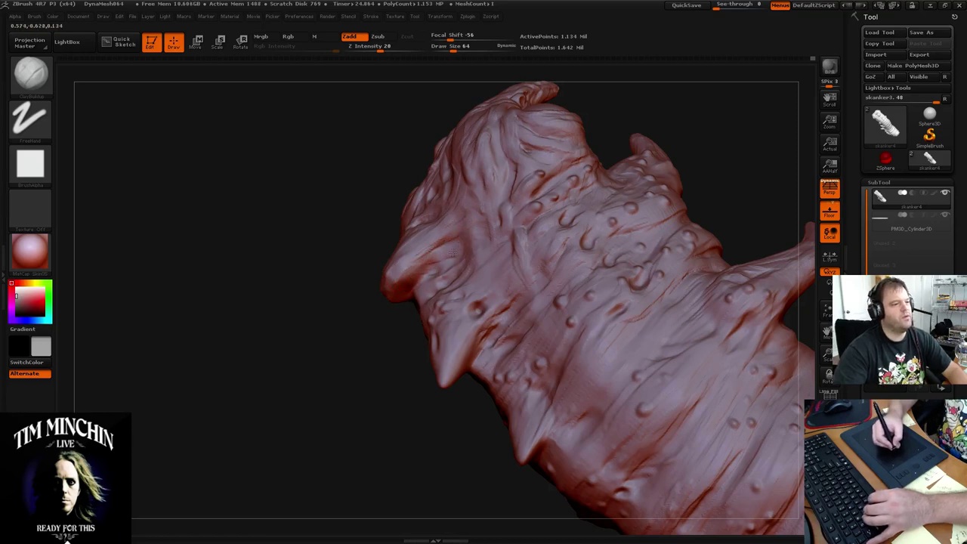
left_click_drag(684, 127, 632, 164)
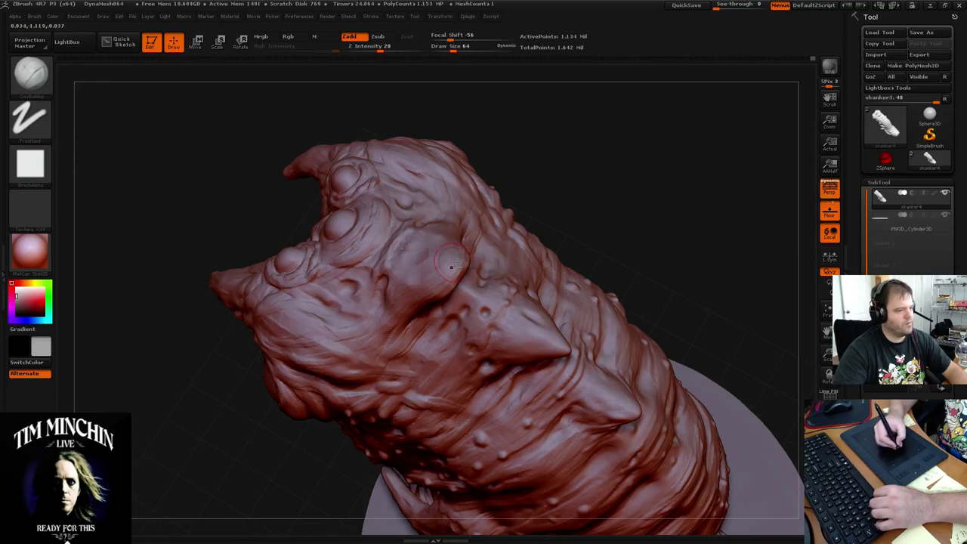
left_click_drag(576, 177, 557, 118)
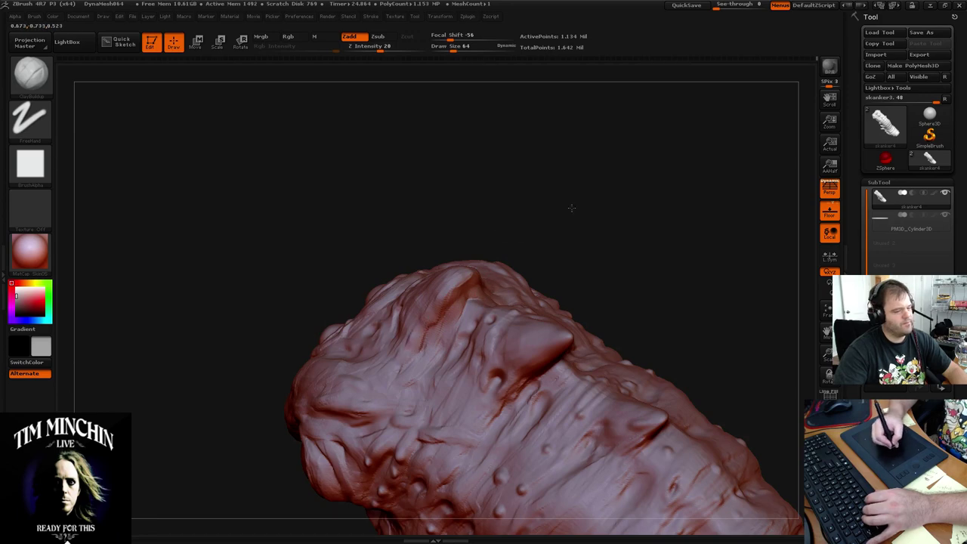
Refine the rear edge and base creases of the front spike with ClayBuildup at draw size 36
mouse_move(572, 209)
left_mouse_down()
mouse_move(587, 207)
mouse_move(507, 212)
left_mouse_up()
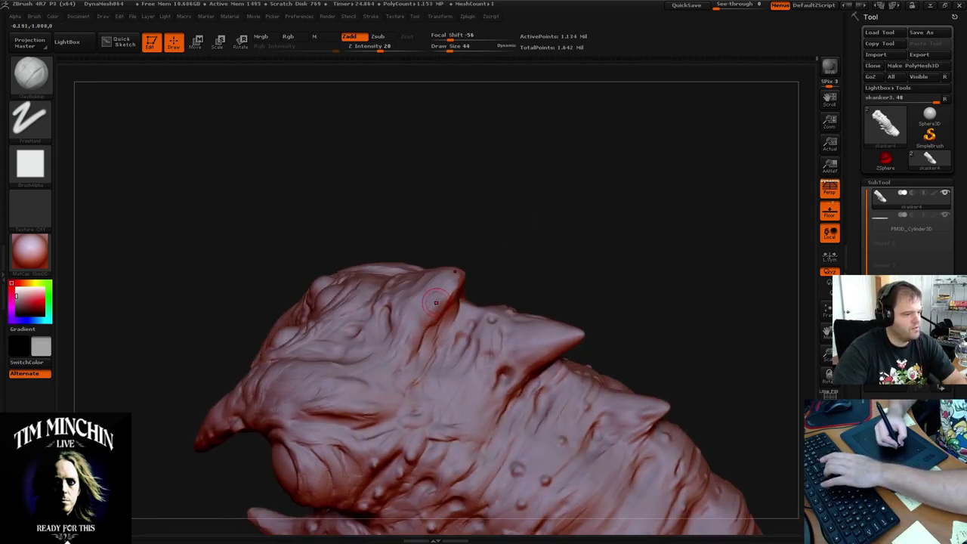
key("bracketleft")
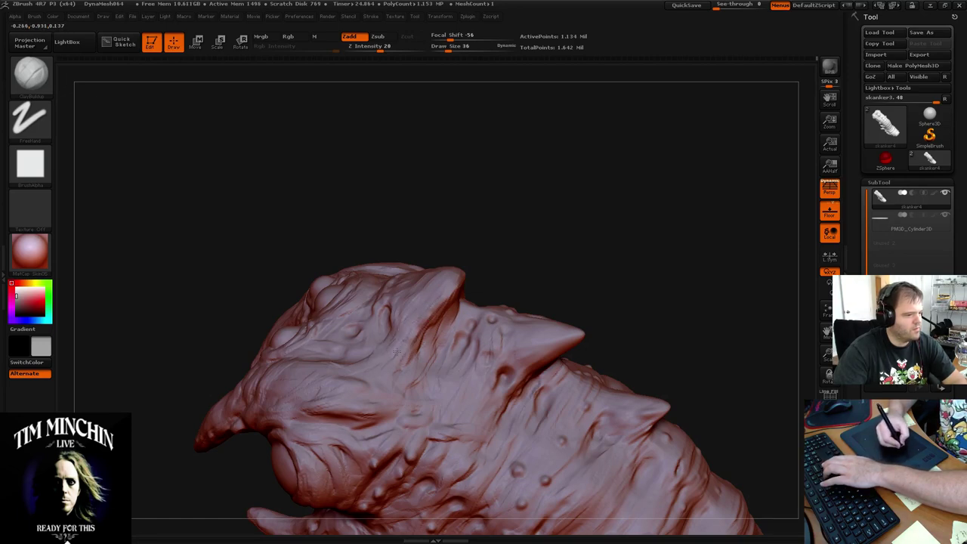
mouse_move(561, 195)
left_mouse_down()
mouse_move(578, 194)
mouse_move(561, 211)
mouse_move(558, 199)
mouse_move(524, 215)
left_mouse_up()
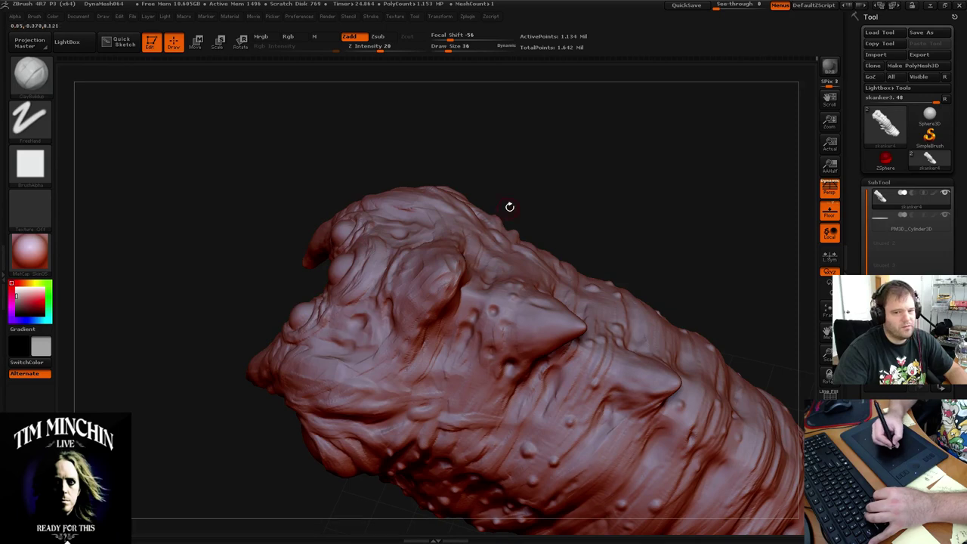
Build up the underside of the front spike's rear edge with short ClayBuildup strokes at draw size 36
left_click_drag(509, 207, 540, 215)
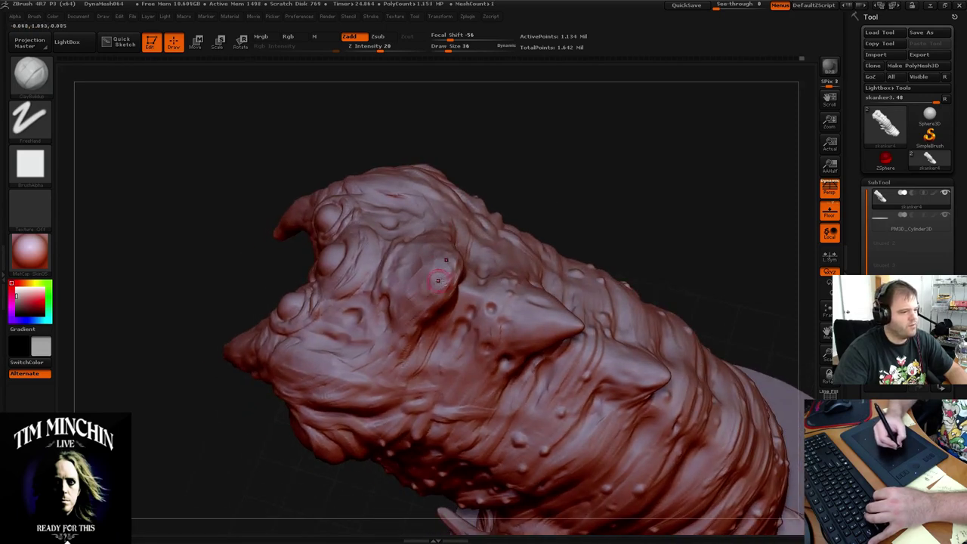
mouse_move(597, 175)
left_mouse_down()
mouse_move(647, 108)
mouse_move(598, 162)
mouse_move(561, 171)
mouse_move(560, 152)
left_mouse_up()
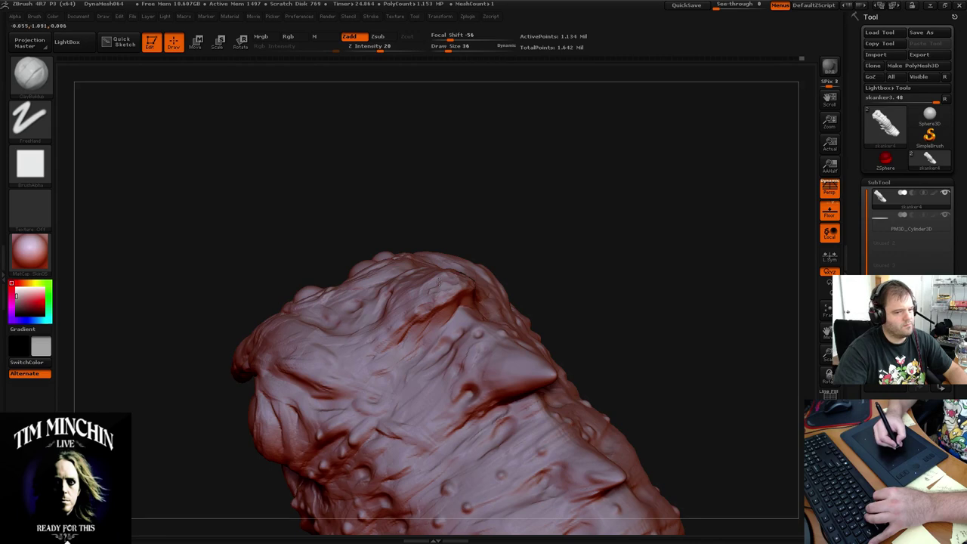
mouse_move(555, 189)
left_mouse_down()
mouse_move(559, 179)
mouse_move(546, 192)
mouse_move(534, 186)
mouse_move(451, 304)
left_mouse_up()
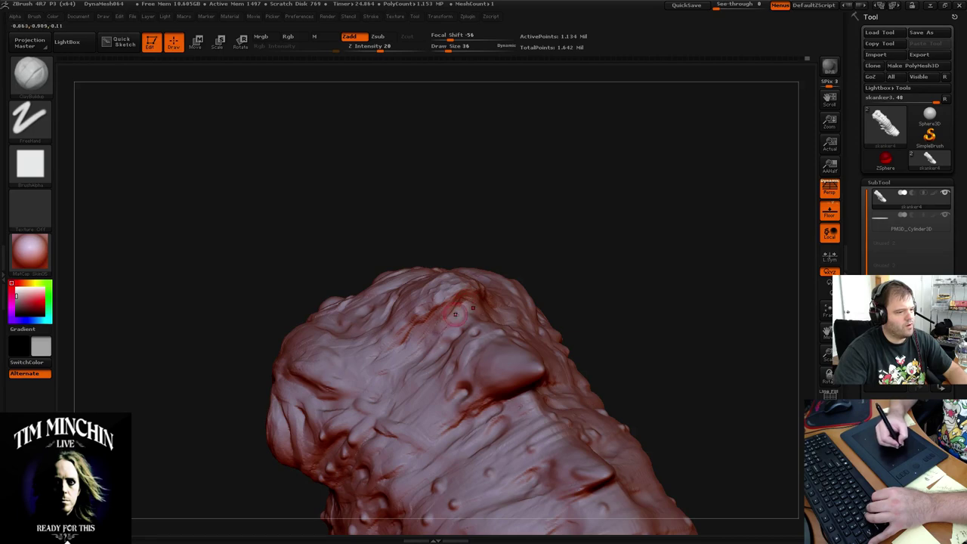
left_click_drag(462, 298, 451, 312)
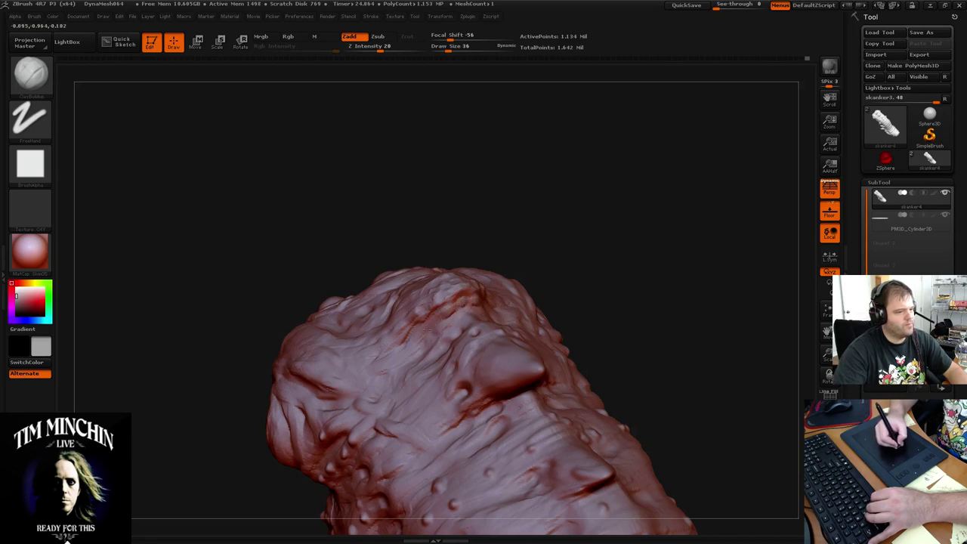
mouse_move(519, 255)
left_mouse_down()
mouse_move(565, 237)
mouse_move(522, 239)
mouse_move(486, 277)
left_mouse_up()
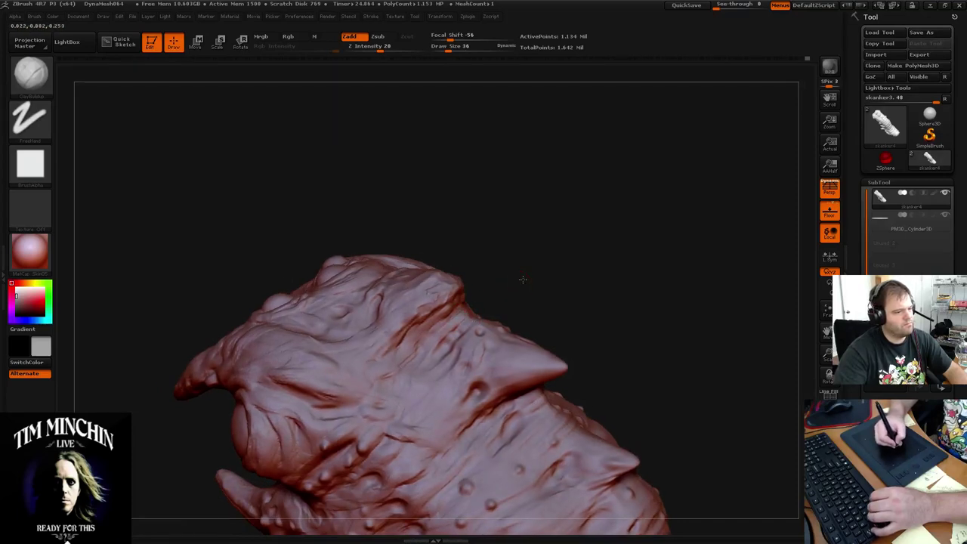
mouse_move(522, 280)
left_mouse_down()
mouse_move(526, 270)
mouse_move(511, 267)
mouse_move(492, 276)
mouse_move(509, 270)
mouse_move(507, 254)
left_mouse_up()
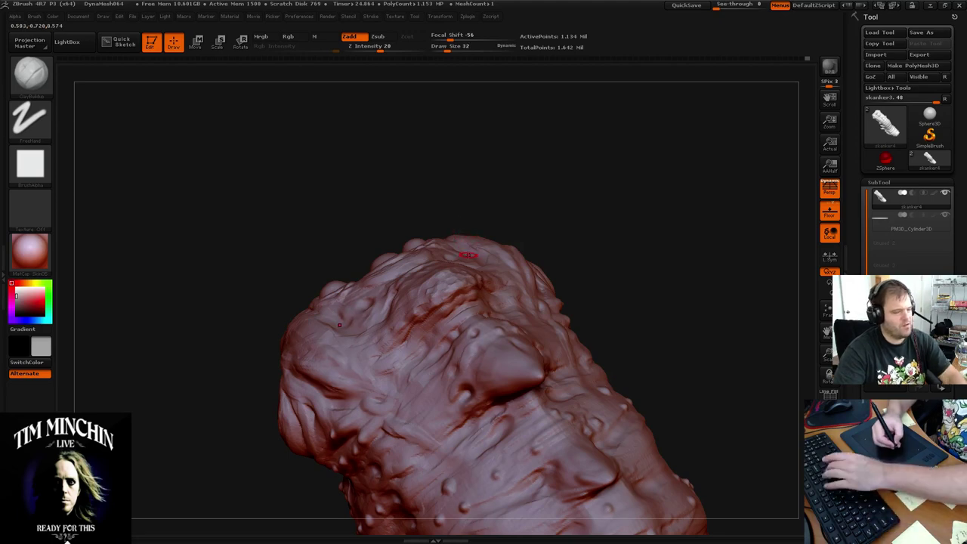
Smooth the crease behind the front spike and redefine its ridges with ClayBuildup at draw size 24
key("bracketleft")
mouse_move(496, 224)
left_mouse_down()
mouse_move(525, 207)
mouse_move(514, 198)
mouse_move(568, 204)
mouse_move(468, 220)
left_mouse_up()
key("shift")
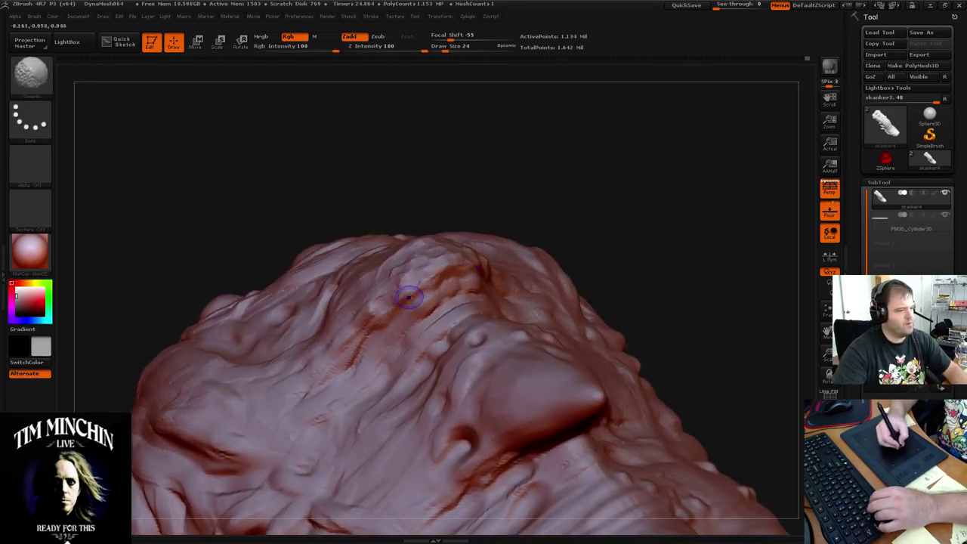
left_click_drag(411, 325, 467, 289, "shift")
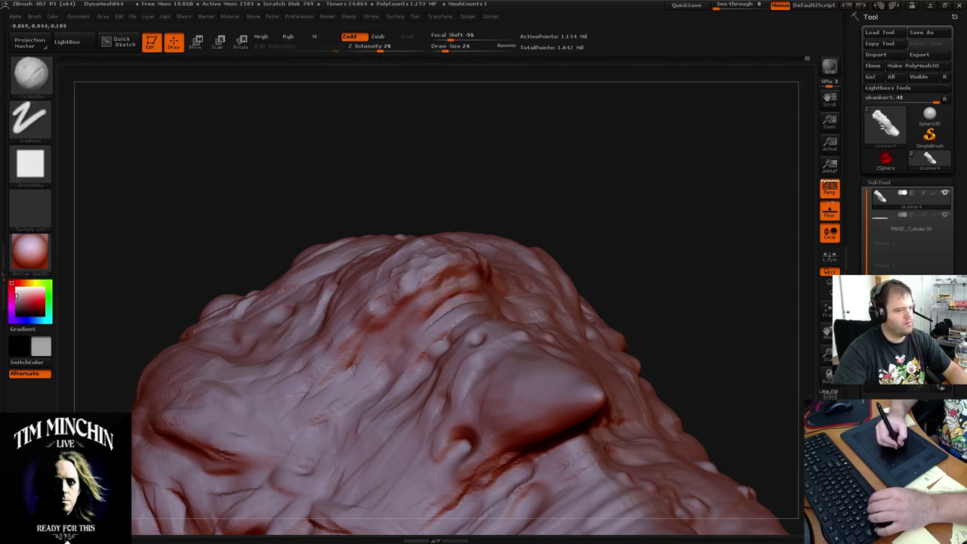
left_click_drag(412, 324, 450, 281)
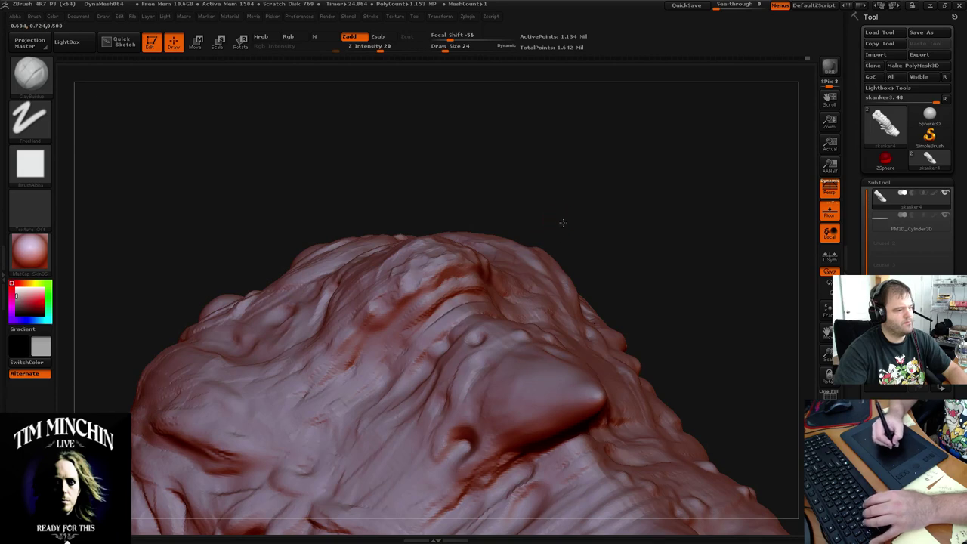
mouse_move(561, 222)
left_mouse_down()
mouse_move(570, 237)
mouse_move(605, 239)
left_mouse_up()
left_click_drag(413, 254, 393, 282, "shift")
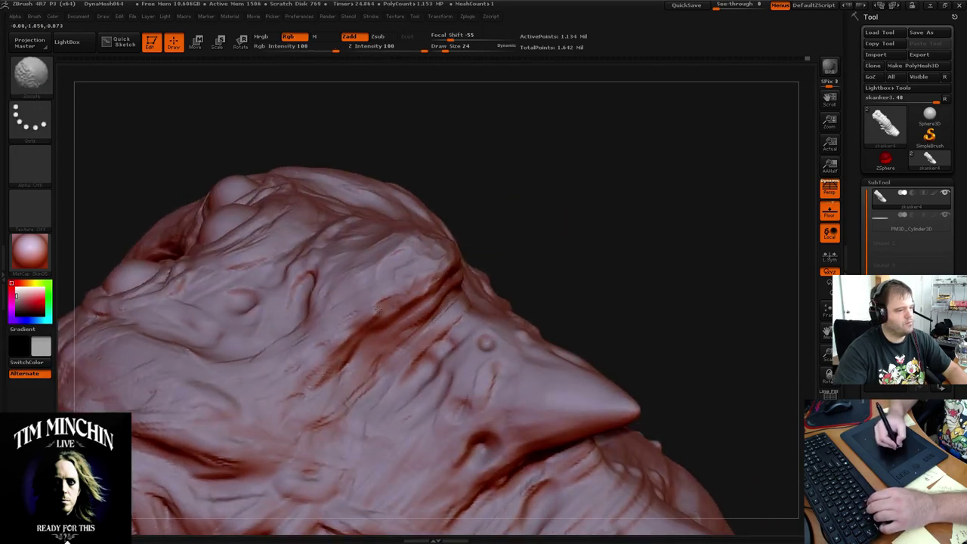
Add fine creases along the lower rear edge of the front spike with ClayBuildup at draw size 12
left_click_drag(531, 190, 480, 204)
key("bracketleft")
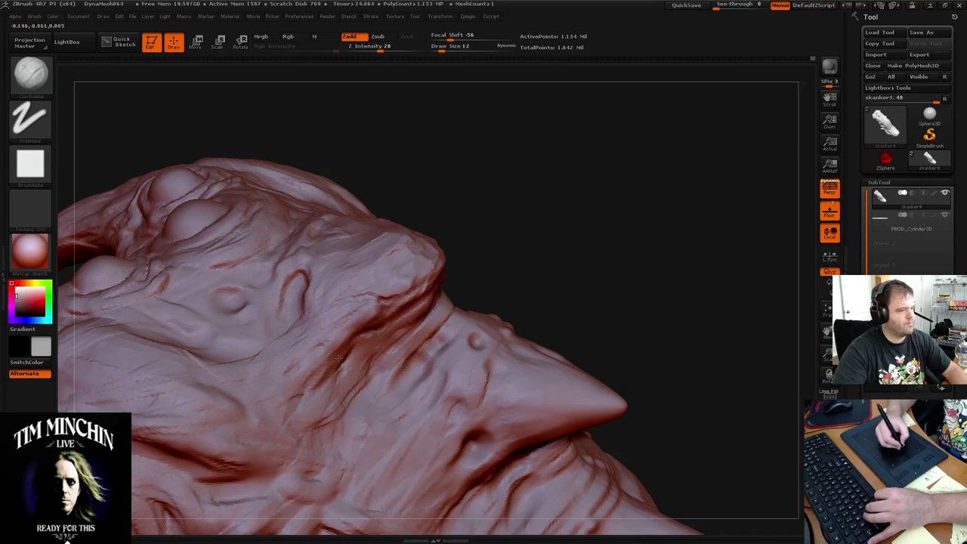
left_click_drag(509, 242, 382, 311)
key("shift")
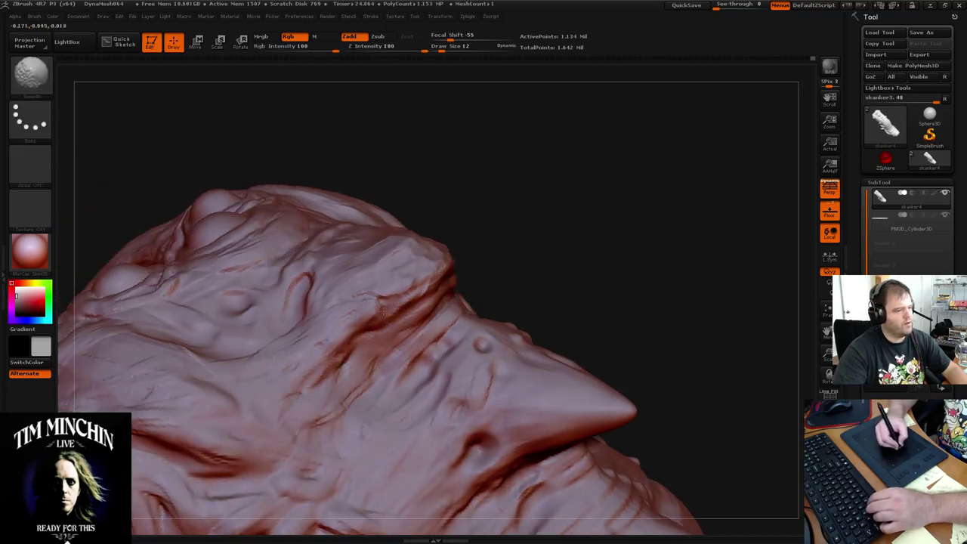
left_click_drag(509, 209, 382, 291)
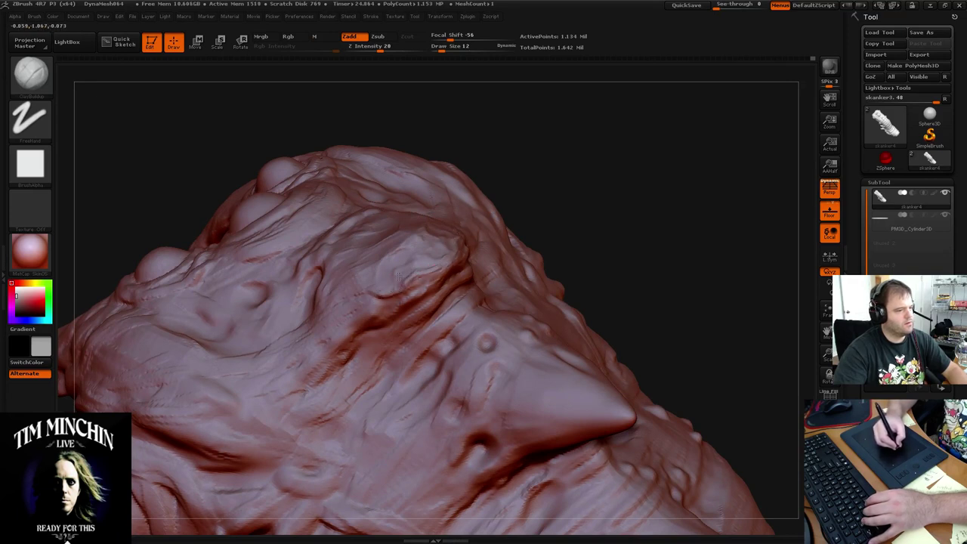
Sculpt small pits and wrinkles into the tip and side face of the front spike with ClayBuildup at draw size 12
mouse_move(472, 221)
left_mouse_down()
mouse_move(535, 181)
mouse_move(479, 182)
left_mouse_up()
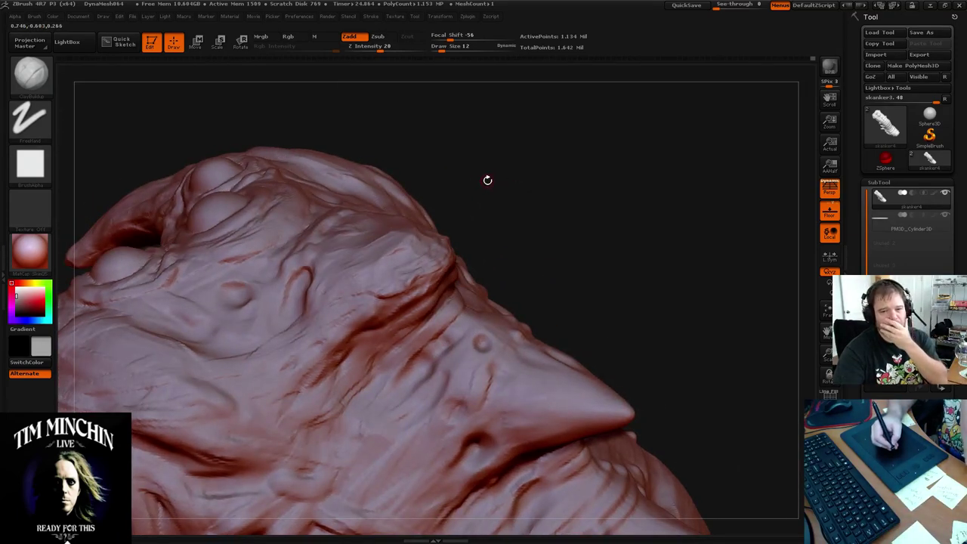
mouse_move(513, 168)
left_mouse_down()
mouse_move(544, 183)
mouse_move(449, 204)
left_mouse_up()
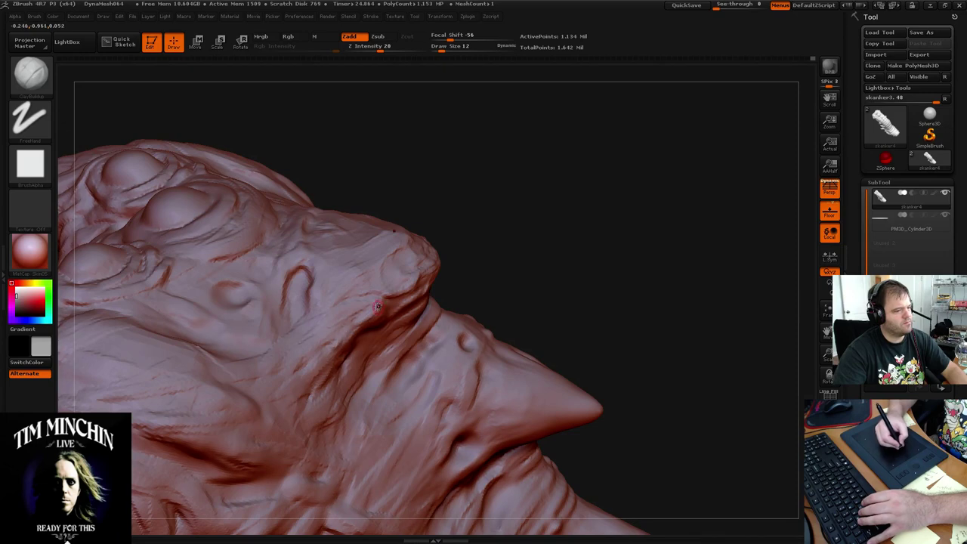
mouse_move(507, 229)
left_mouse_down()
mouse_move(486, 226)
mouse_move(501, 218)
mouse_move(486, 233)
mouse_move(344, 284)
left_mouse_up()
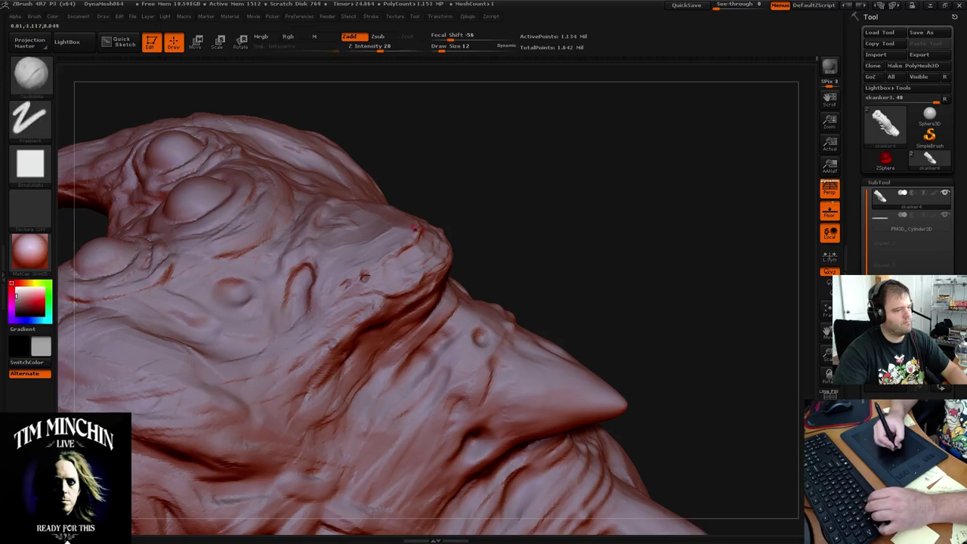
mouse_move(445, 198)
left_mouse_down()
mouse_move(503, 188)
mouse_move(415, 229)
left_mouse_up()
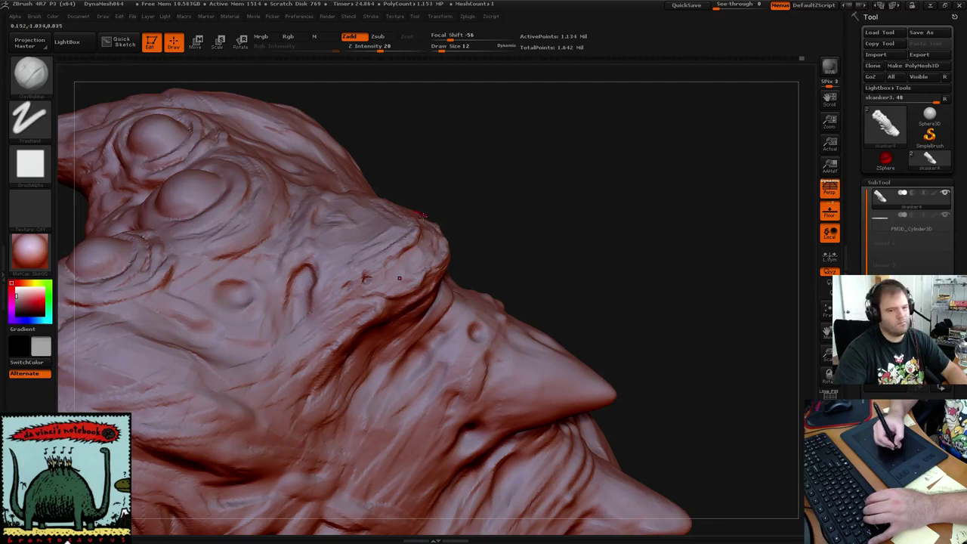
mouse_move(537, 186)
left_mouse_down()
mouse_move(518, 179)
mouse_move(516, 209)
mouse_move(496, 197)
mouse_move(479, 202)
left_mouse_up()
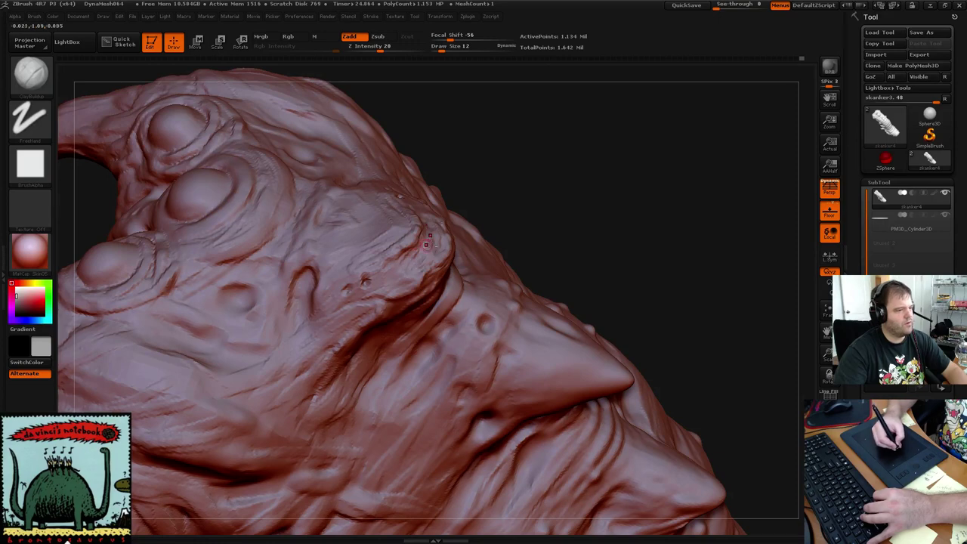
mouse_move(469, 188)
left_mouse_down()
mouse_move(518, 176)
mouse_move(481, 146)
mouse_move(474, 173)
mouse_move(496, 149)
mouse_move(475, 171)
mouse_move(454, 241)
left_mouse_up()
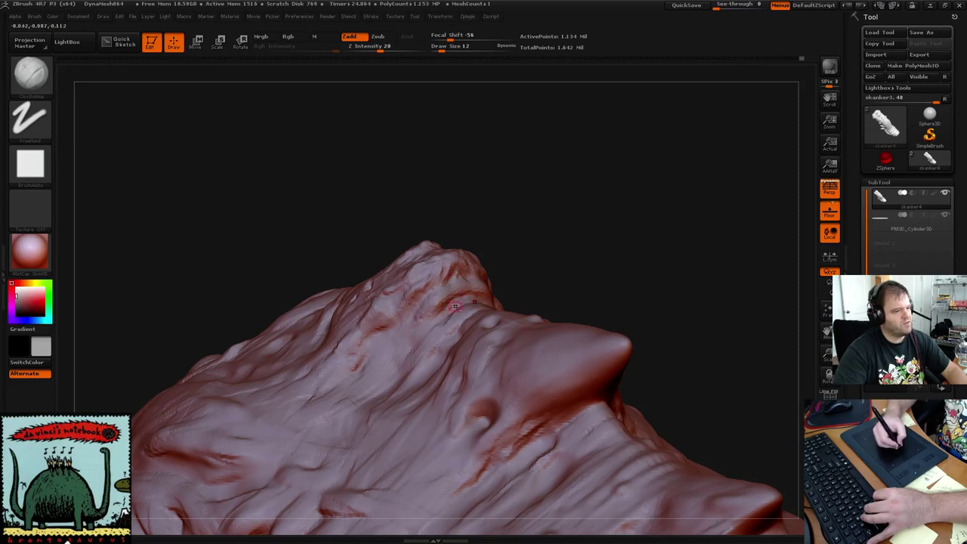
Detail the rear side of the front spike's base with fine vertical folds at draw size 12
mouse_move(505, 254)
left_mouse_down()
mouse_move(542, 262)
mouse_move(540, 249)
mouse_move(529, 265)
mouse_move(398, 328)
mouse_move(477, 255)
mouse_move(377, 365)
left_mouse_up()
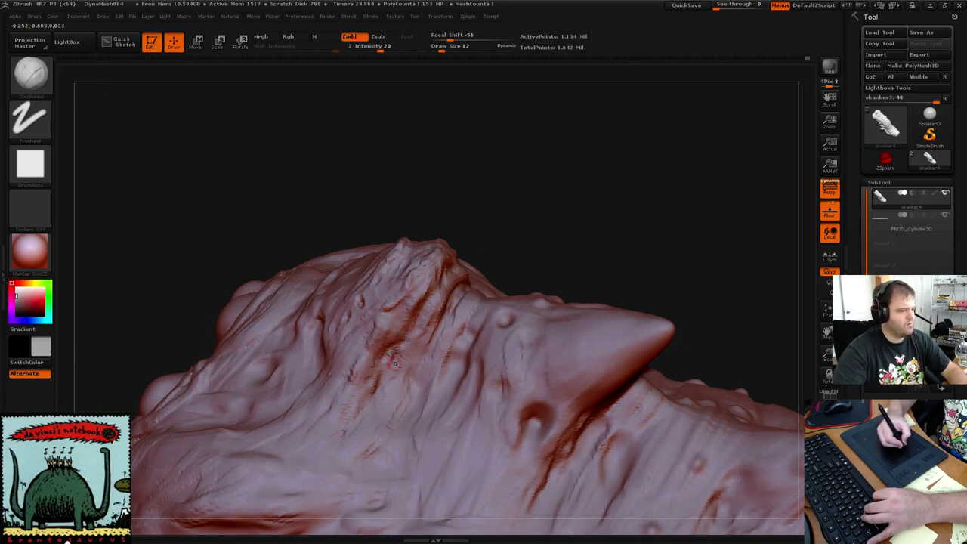
key("shift")
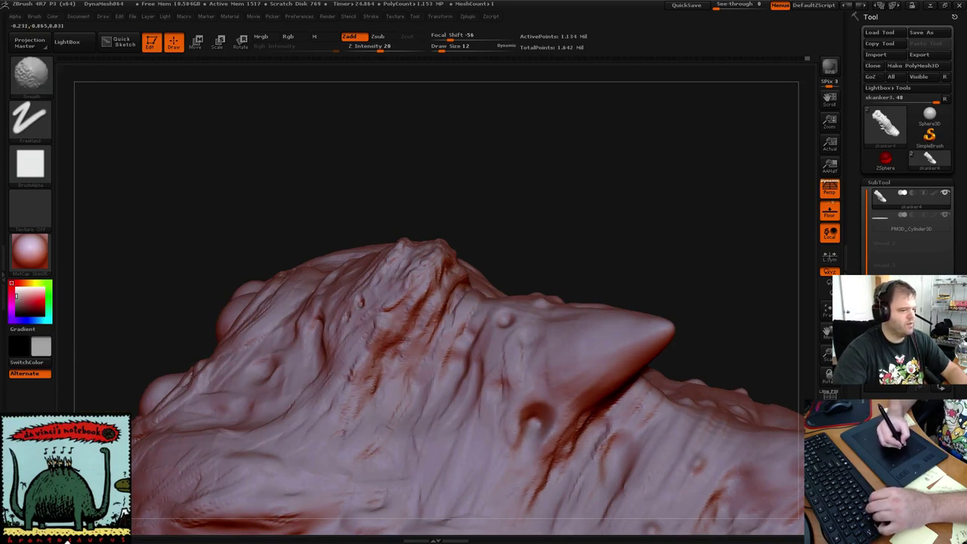
mouse_move(539, 194)
left_mouse_down()
mouse_move(562, 194)
mouse_move(544, 203)
mouse_move(396, 161)
mouse_move(443, 207)
mouse_move(431, 216)
mouse_move(503, 235)
mouse_move(507, 168)
mouse_move(457, 205)
left_mouse_up()
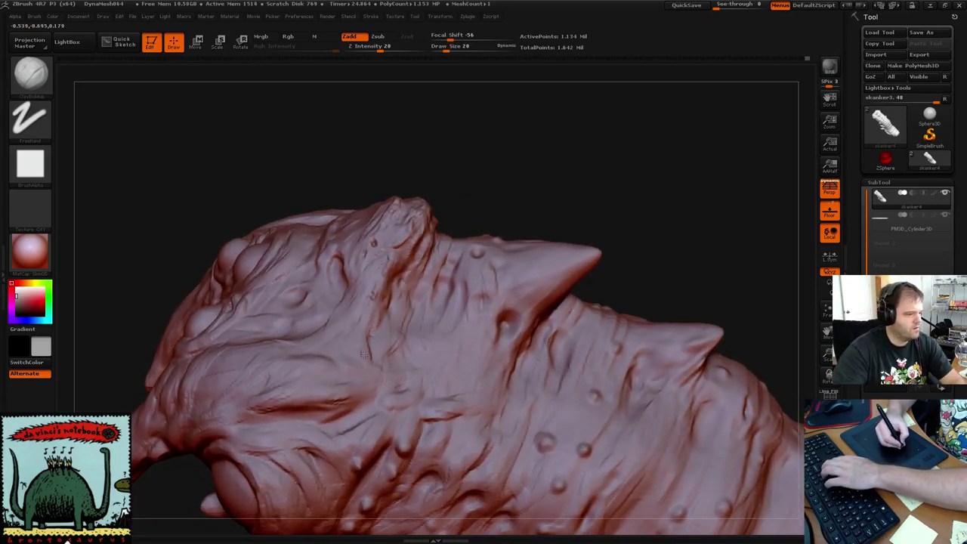
Extend the front spike's base into a raised skin fold on the side of the head using a larger ClayBuildup brush
mouse_move(374, 369)
left_mouse_down()
mouse_move(349, 391)
mouse_move(329, 395)
mouse_move(334, 383)
mouse_move(316, 379)
left_mouse_up()
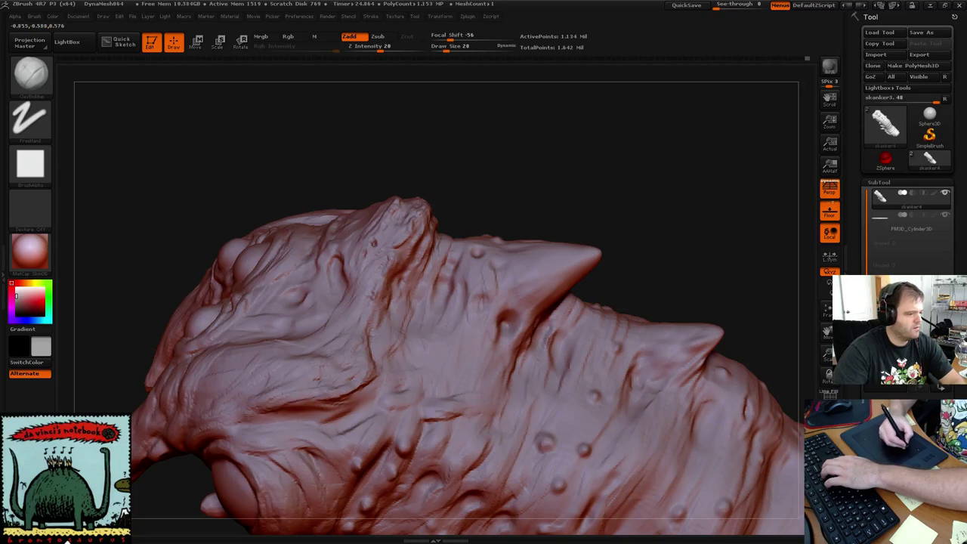
mouse_move(509, 149)
left_mouse_down()
mouse_move(522, 141)
mouse_move(352, 355)
left_mouse_up()
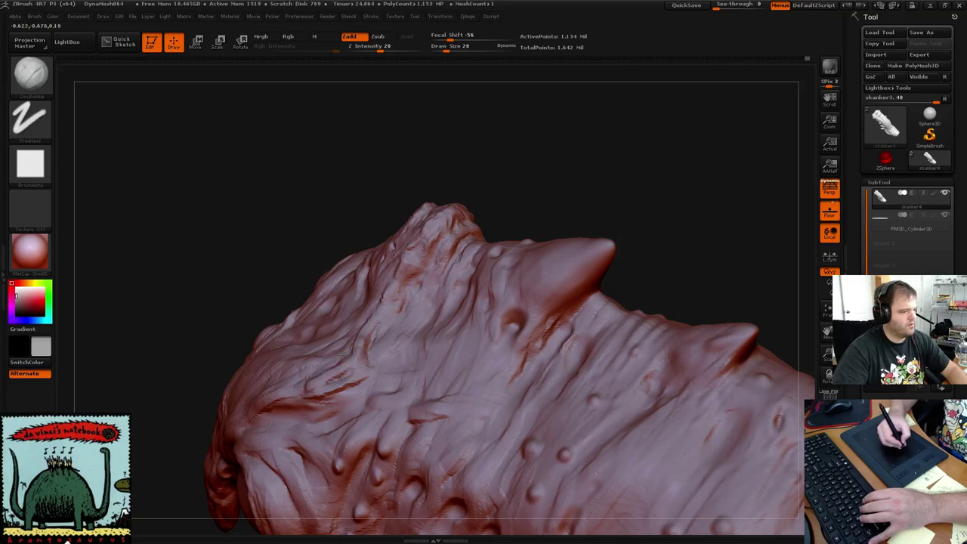
mouse_move(516, 202)
left_mouse_down()
mouse_move(594, 176)
mouse_move(307, 359)
left_mouse_up()
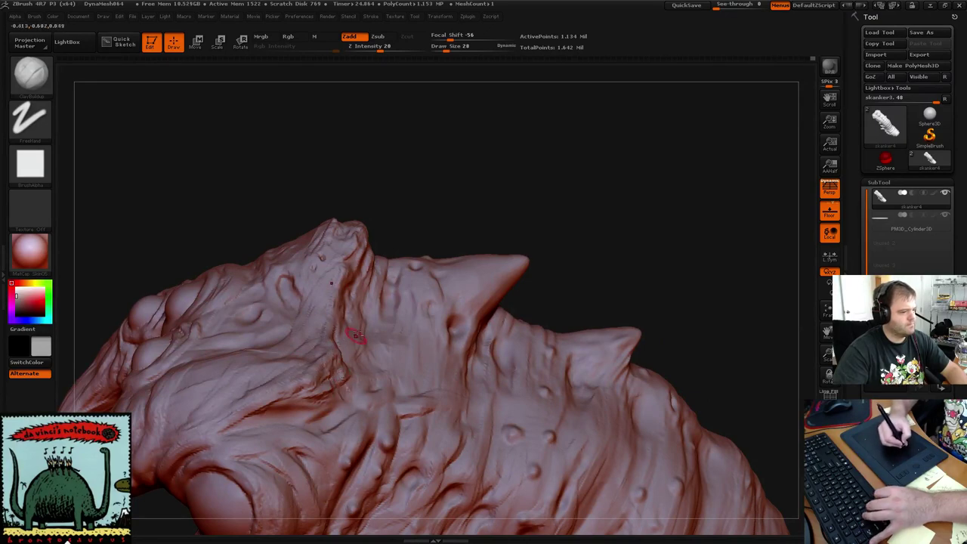
left_click_drag(460, 233, 385, 355)
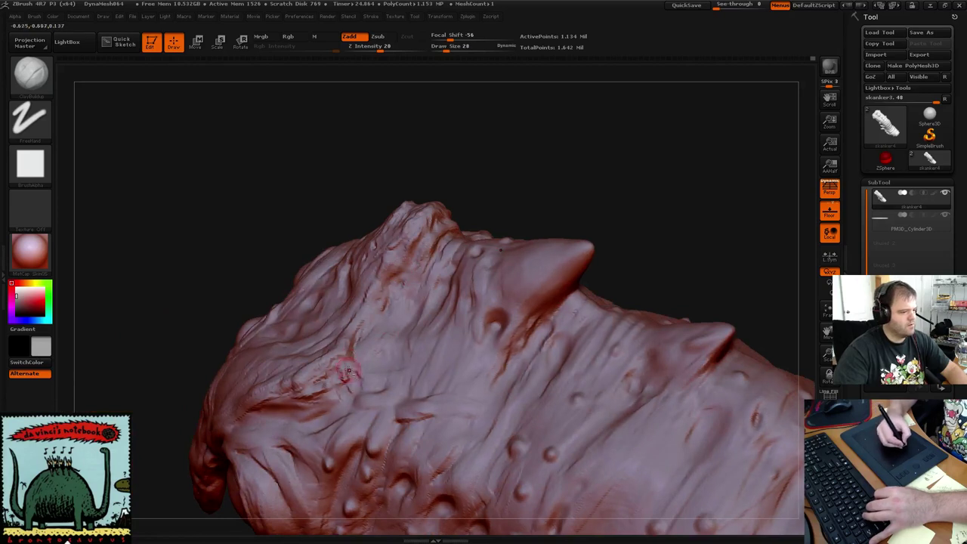
mouse_move(352, 370)
left_mouse_down("shift")
mouse_move(365, 335)
mouse_move(365, 362)
mouse_move(375, 328)
mouse_move(385, 324)
left_mouse_up("shift")
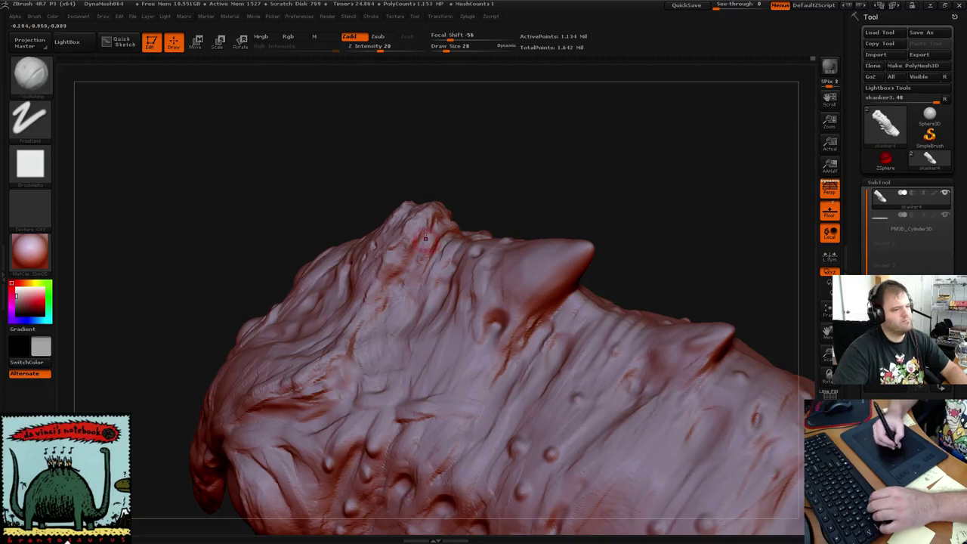
Strengthen the ridge linking the front spike to the side-of-head fold with more ClayBuildup strokes
mouse_move(483, 173)
left_mouse_down()
mouse_move(526, 155)
mouse_move(527, 176)
mouse_move(527, 159)
left_mouse_up()
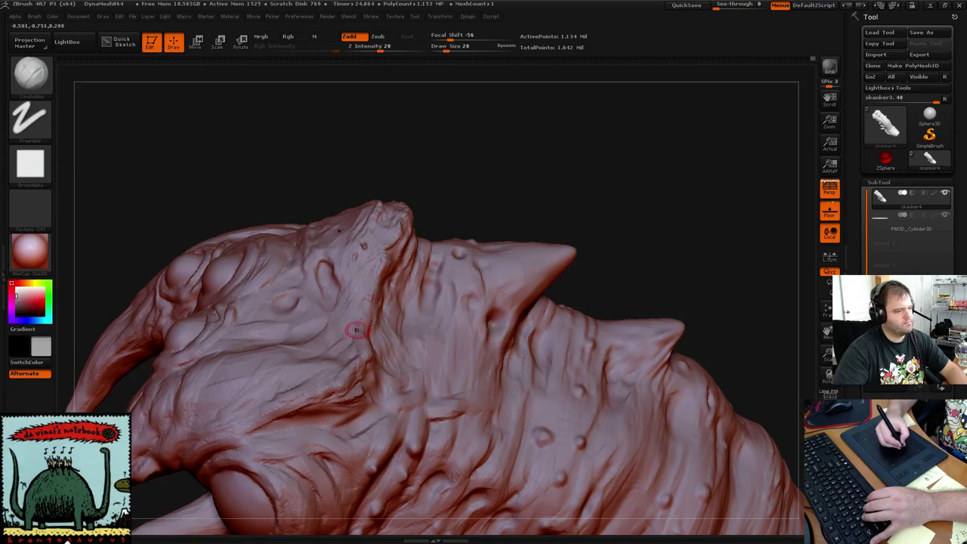
mouse_move(473, 216)
left_mouse_down()
mouse_move(410, 386)
mouse_move(279, 423)
mouse_move(298, 404)
mouse_move(324, 416)
mouse_move(370, 401)
left_mouse_up()
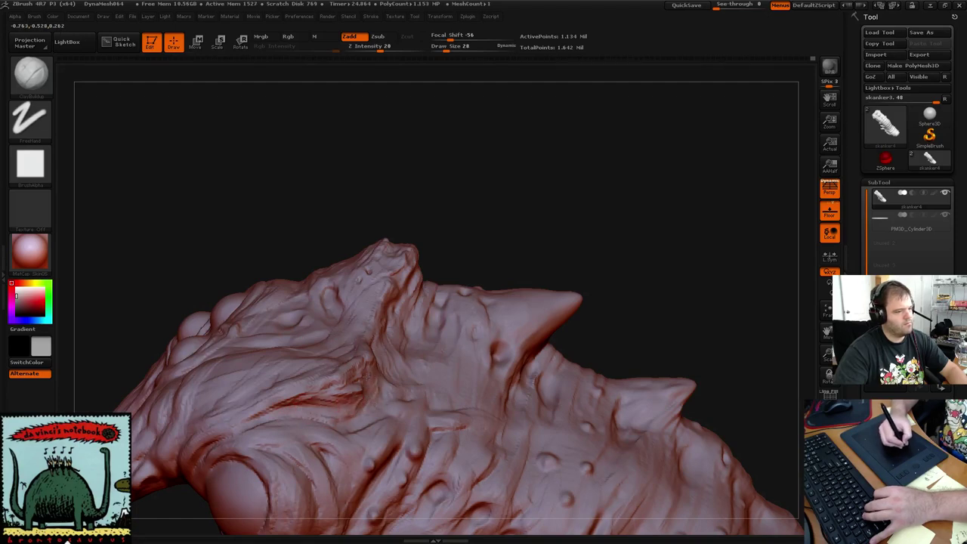
left_click_drag(425, 269, 391, 370)
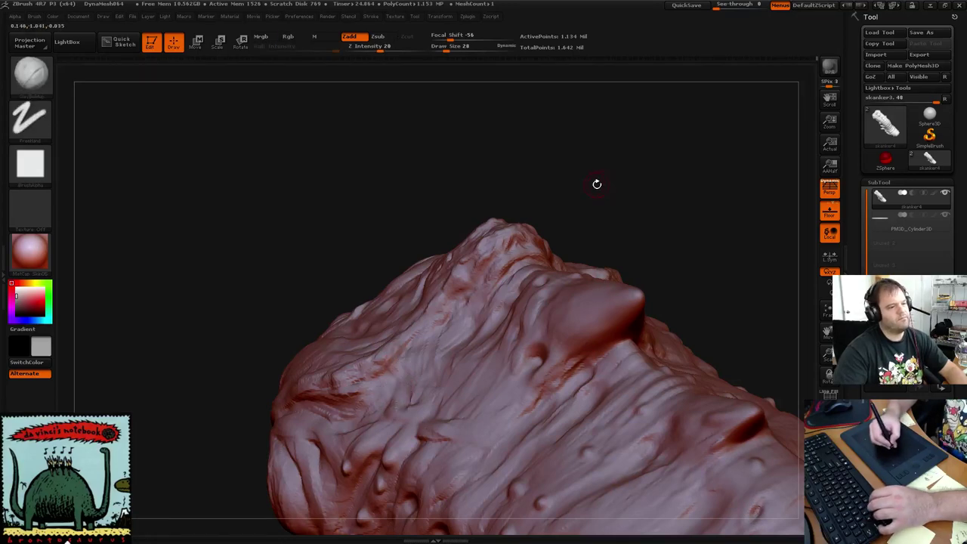
mouse_move(597, 183)
left_mouse_down()
mouse_move(633, 171)
mouse_move(569, 182)
mouse_move(587, 186)
mouse_move(537, 194)
mouse_move(464, 227)
left_mouse_up()
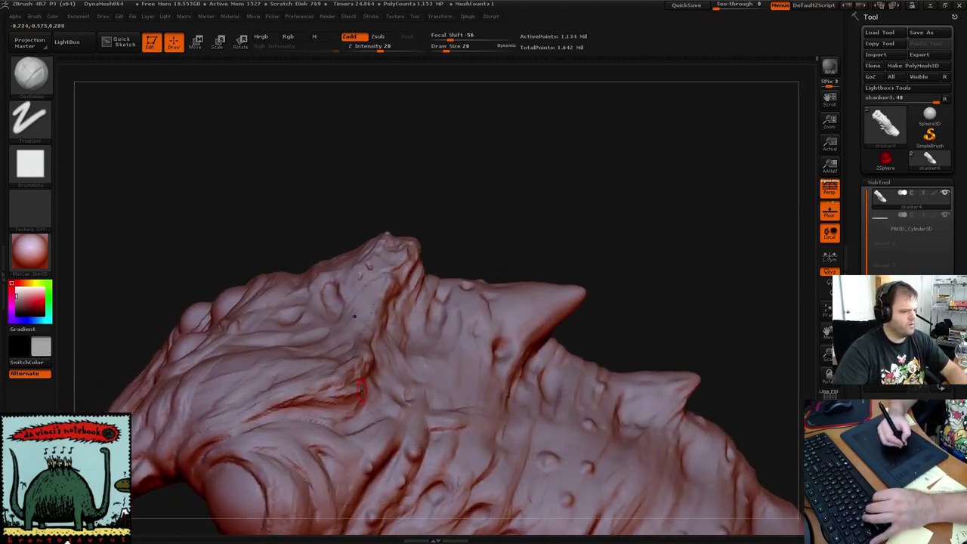
Smooth the deep crease beneath the side-of-head fold and thicken the fold's rear end with ClayBuildup
key("shift")
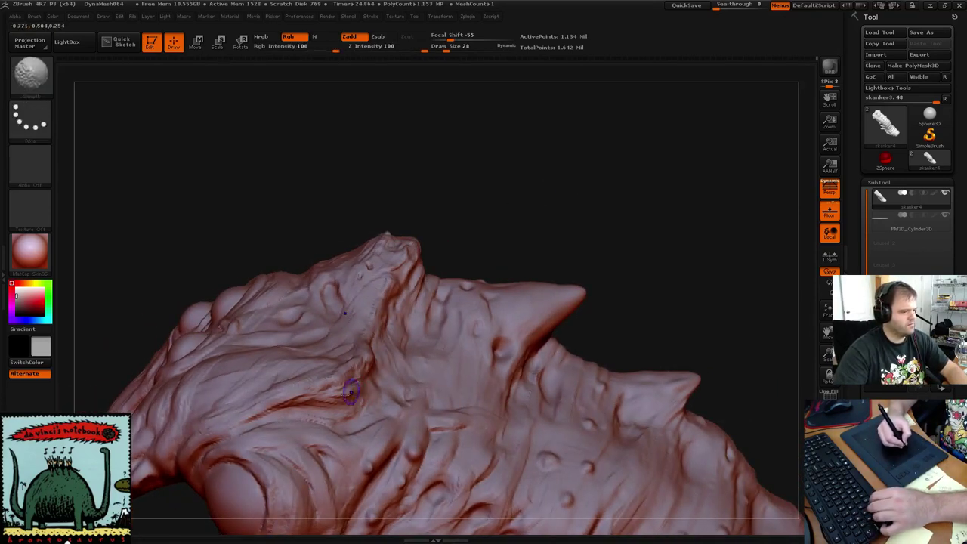
left_click_drag(280, 410, 257, 413, "shift")
left_click_drag(437, 226, 538, 220)
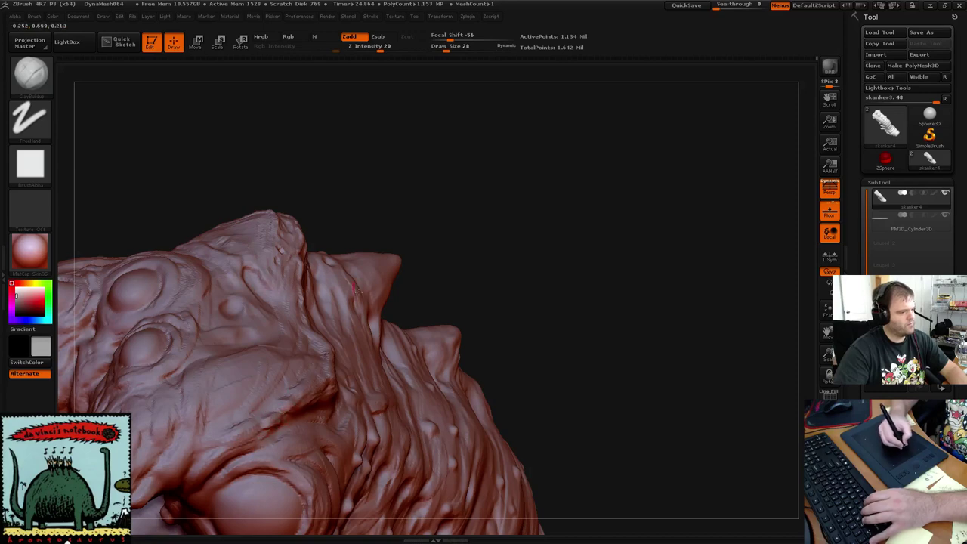
mouse_move(454, 215)
left_mouse_down()
mouse_move(442, 219)
mouse_move(432, 200)
left_mouse_up()
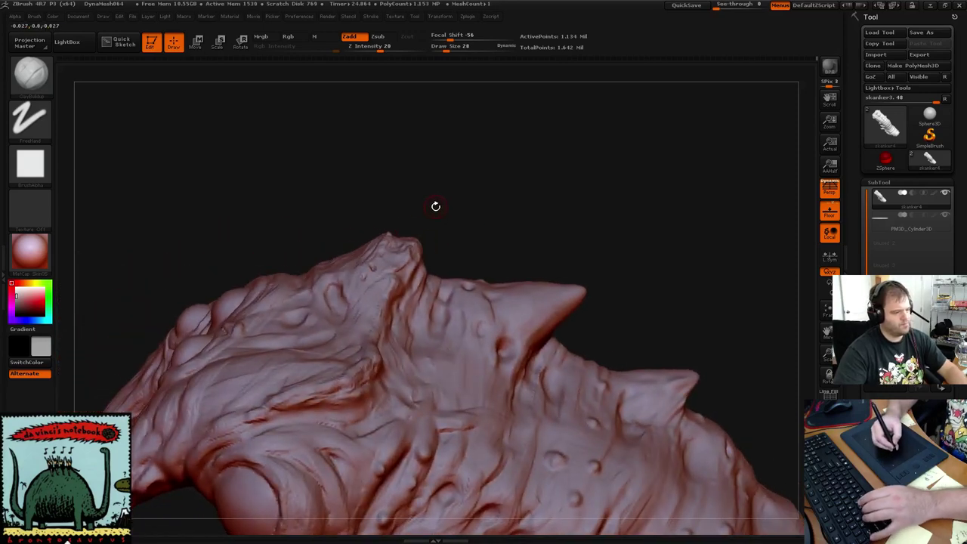
left_click_drag(270, 414, 349, 380, "shift")
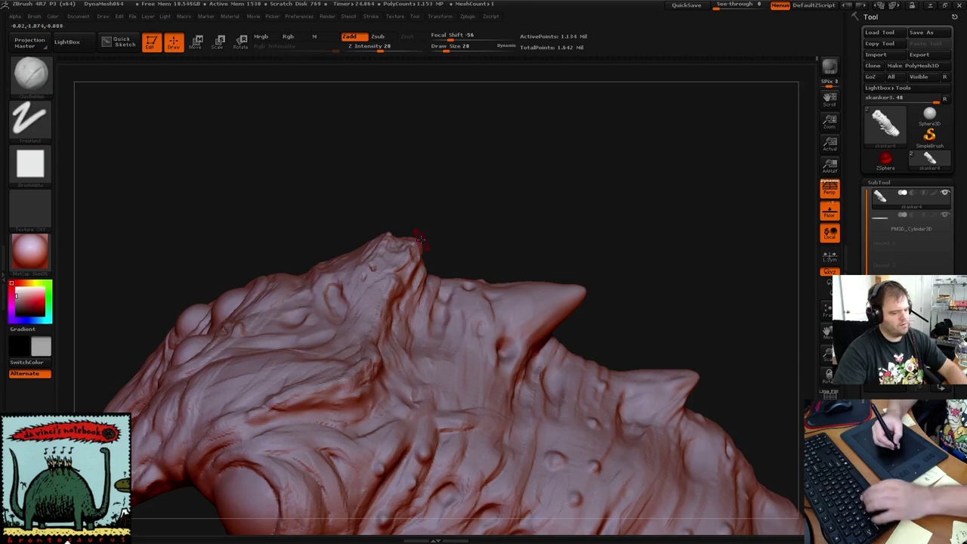
Adjust the silhouette of the front spike and the surrounding head folds using the Move brush at draw size 58
key("b")
key("m")
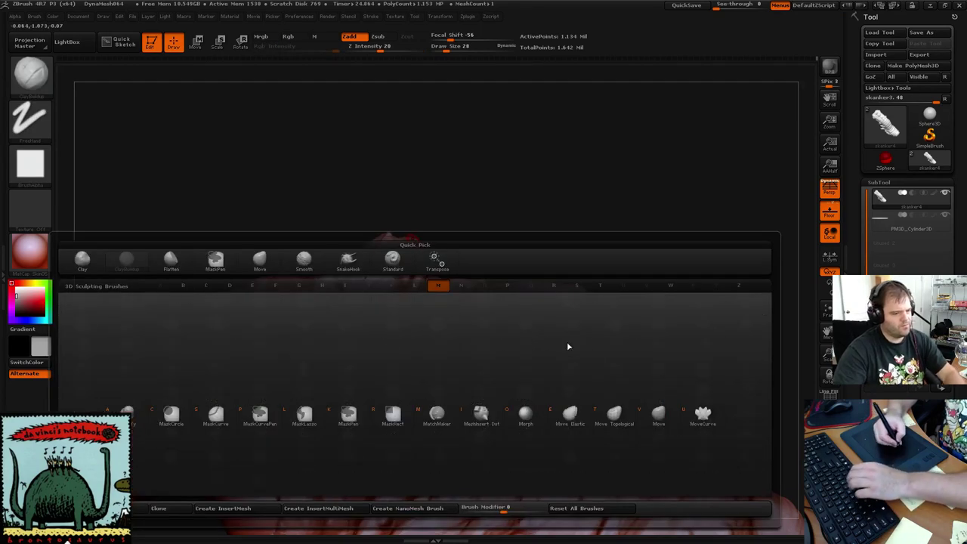
left_click(657, 413)
left_click_drag(490, 206, 494, 201)
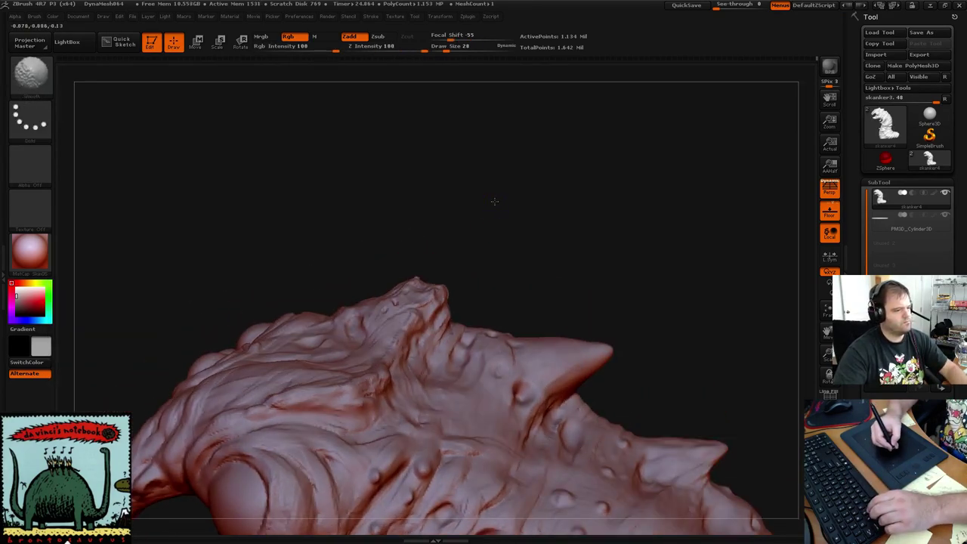
key("bracketleft")
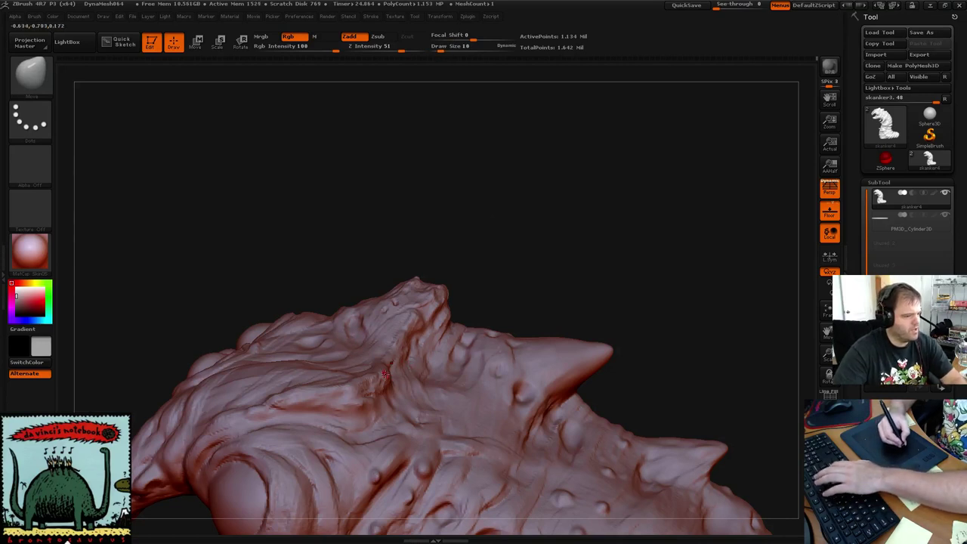
key("bracketleft")
key("bracketright")
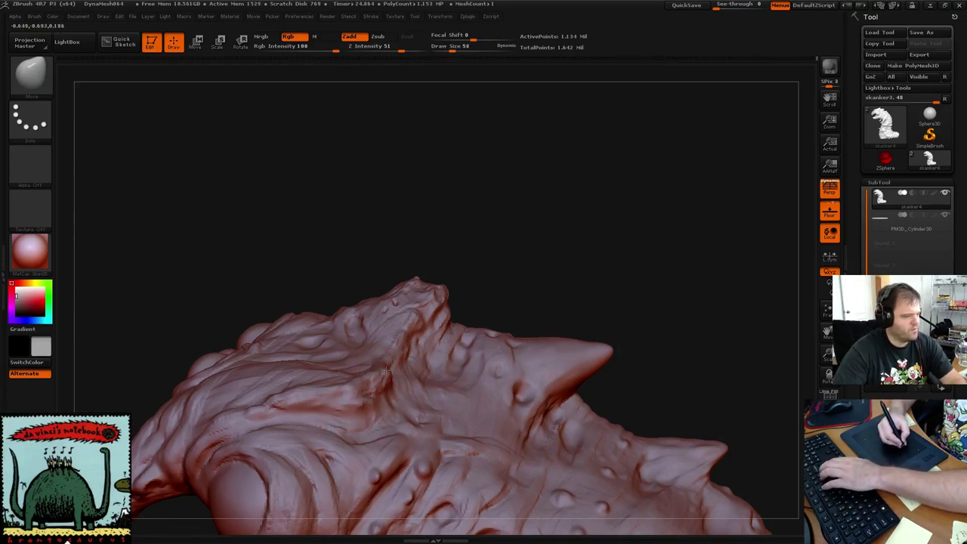
mouse_move(476, 263)
left_mouse_down()
mouse_move(496, 280)
mouse_move(496, 264)
mouse_move(502, 291)
mouse_move(403, 412)
left_mouse_up()
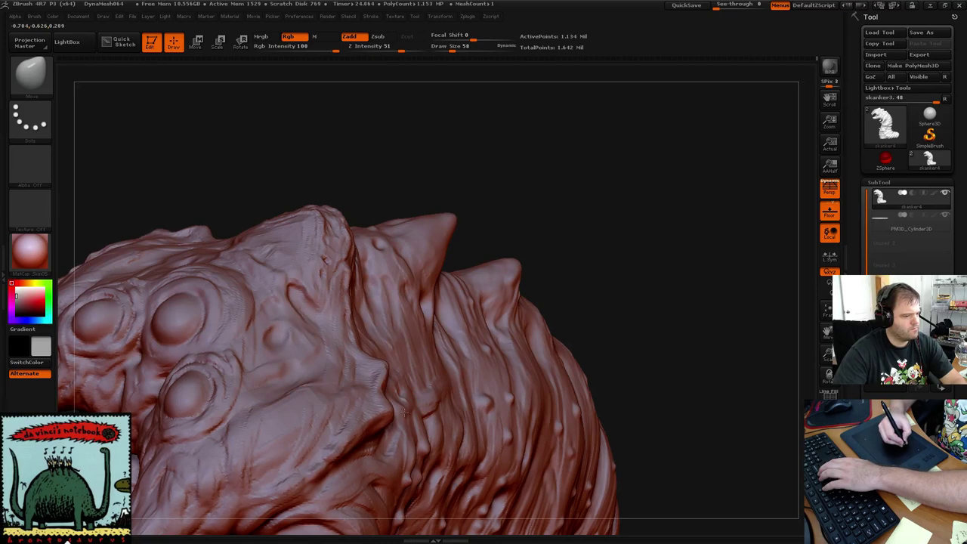
mouse_move(371, 190)
left_mouse_down()
mouse_move(390, 146)
mouse_move(397, 168)
left_mouse_up()
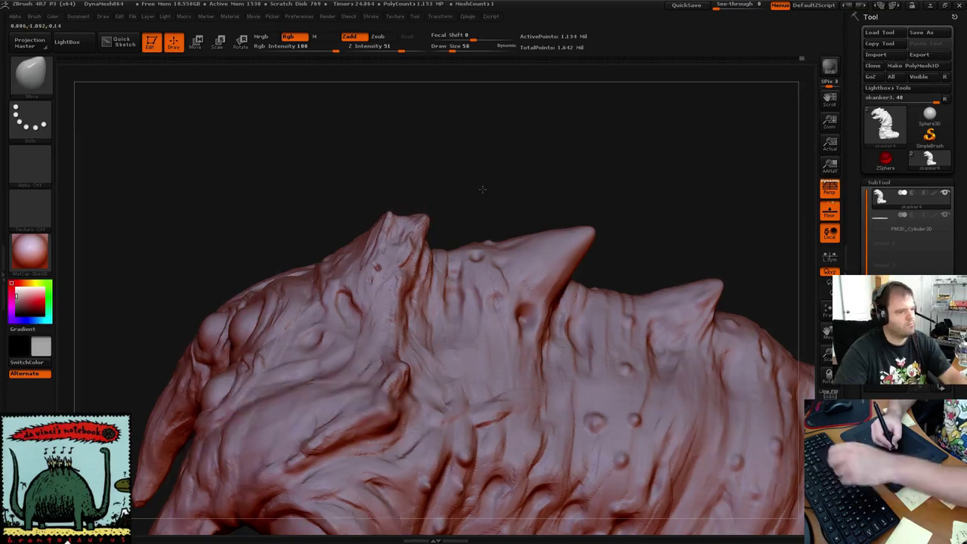
mouse_move(479, 188)
left_mouse_down()
mouse_move(460, 179)
mouse_move(510, 189)
mouse_move(453, 250)
left_mouse_up()
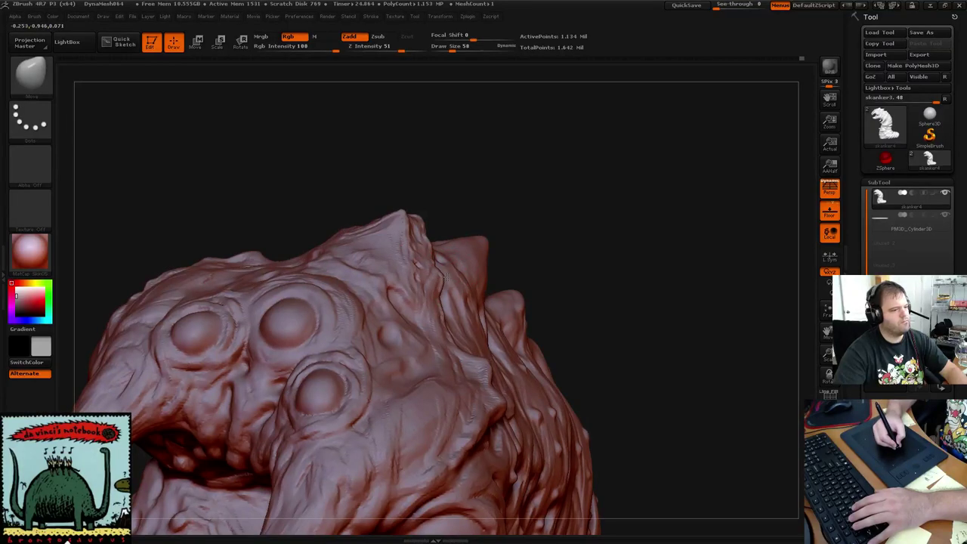
mouse_move(546, 222)
left_mouse_down()
mouse_move(578, 200)
mouse_move(446, 145)
mouse_move(505, 216)
mouse_move(494, 216)
mouse_move(488, 203)
mouse_move(518, 214)
mouse_move(511, 235)
mouse_move(544, 196)
mouse_move(549, 171)
mouse_move(501, 201)
left_mouse_up()
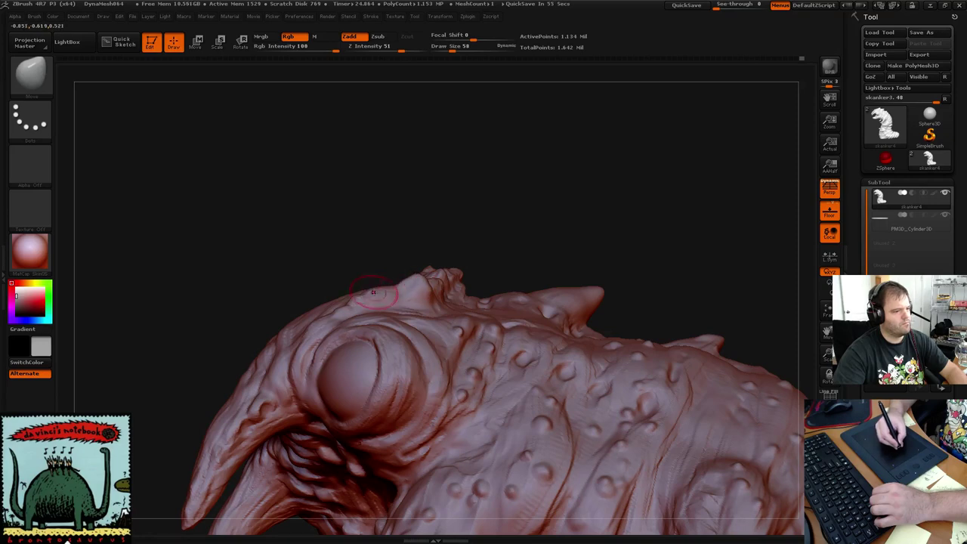
mouse_move(373, 279)
left_mouse_down()
mouse_move(524, 199)
mouse_move(520, 168)
mouse_move(481, 169)
mouse_move(548, 204)
mouse_move(464, 177)
mouse_move(497, 237)
mouse_move(525, 244)
mouse_move(539, 213)
mouse_move(509, 212)
mouse_move(491, 229)
mouse_move(479, 189)
mouse_move(538, 203)
left_mouse_up()
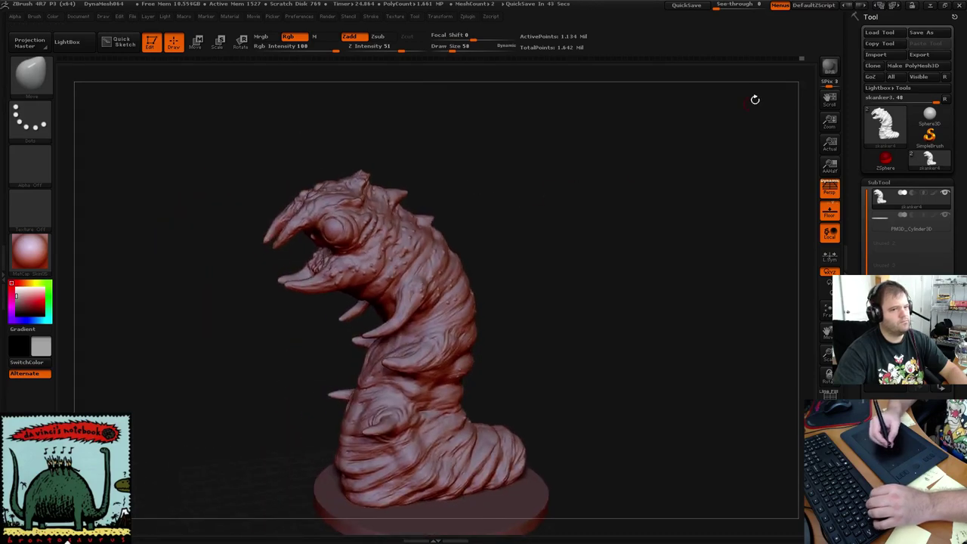
Save the creature tool to the ZTools folder as skanker4.ztl
left_click(921, 31)
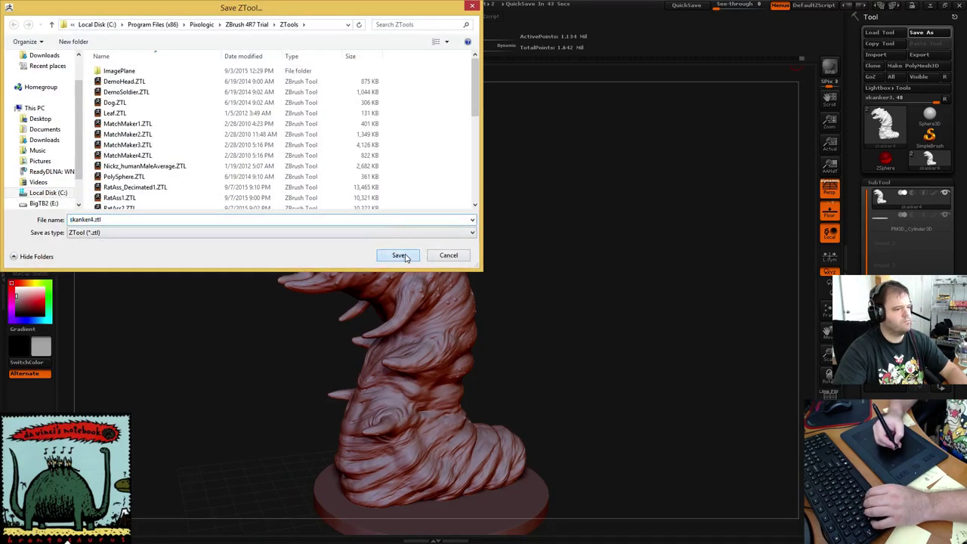
left_click(405, 255)
left_click(503, 279)
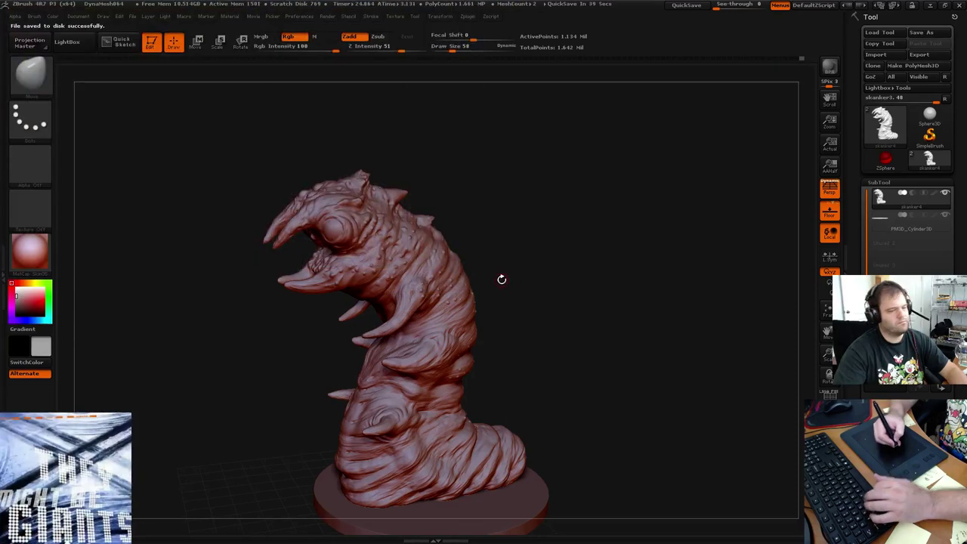
Refine the side-of-head fold above the eye and define its underside crease using ClayBuildup at draw size 18
mouse_move(542, 222)
left_mouse_down()
mouse_move(611, 267)
mouse_move(574, 171)
left_mouse_up()
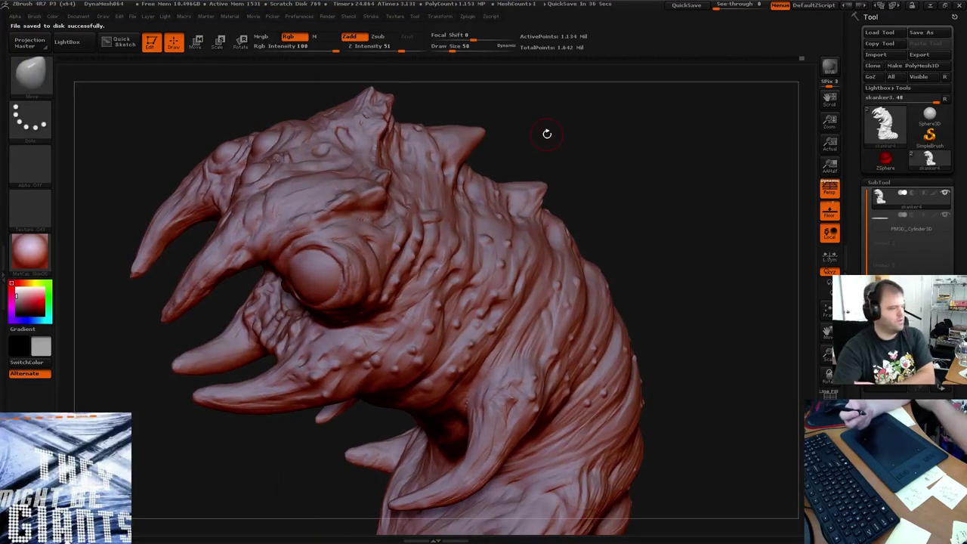
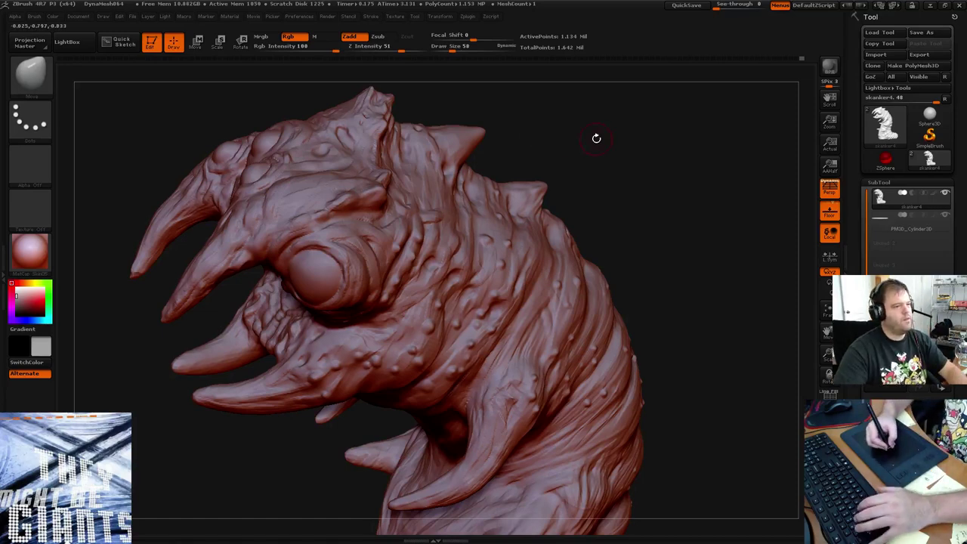
mouse_move(596, 138)
left_mouse_down()
mouse_move(570, 148)
mouse_move(605, 119)
mouse_move(594, 118)
mouse_move(609, 125)
left_mouse_up()
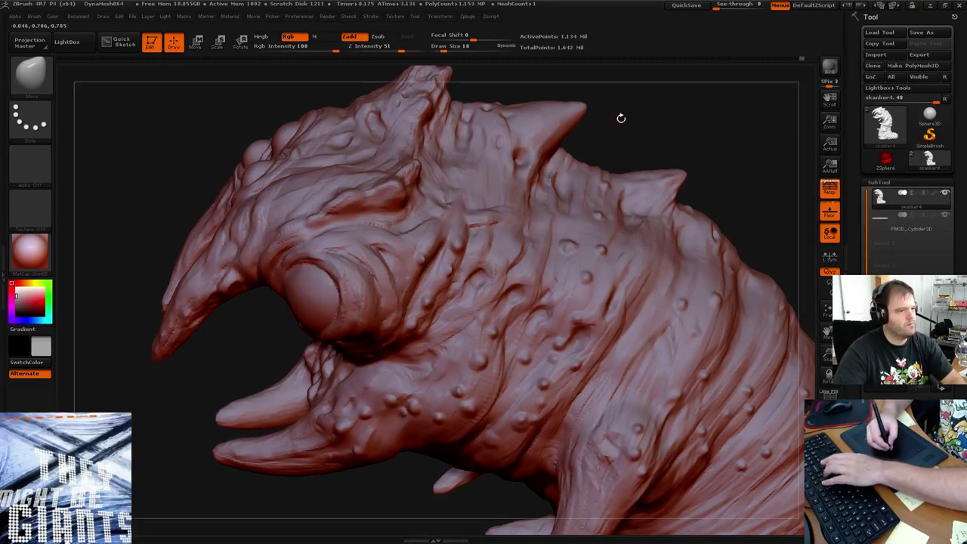
mouse_move(653, 108)
left_mouse_down()
mouse_move(658, 122)
mouse_move(639, 95)
mouse_move(544, 151)
mouse_move(362, 203)
left_mouse_up()
key("b")
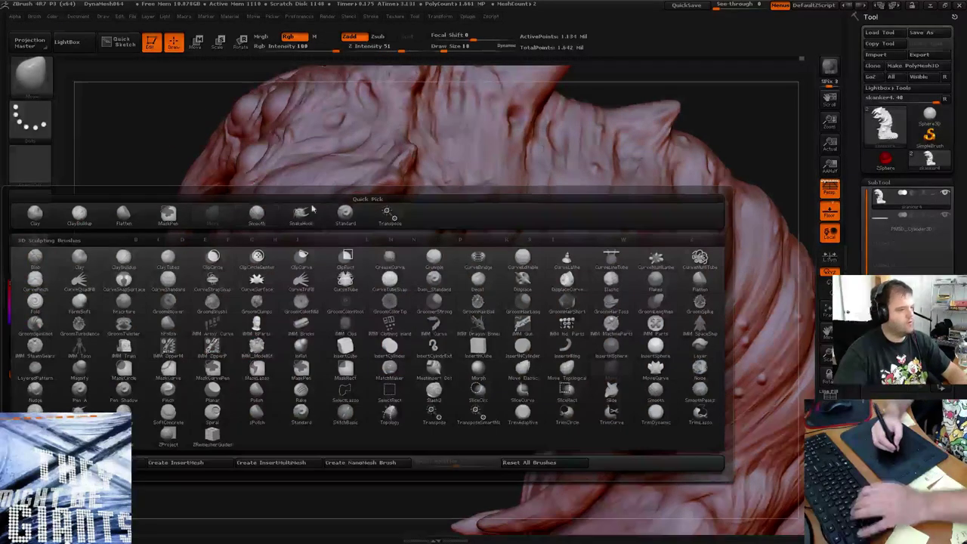
left_click(88, 214)
left_click_drag(607, 104, 574, 133)
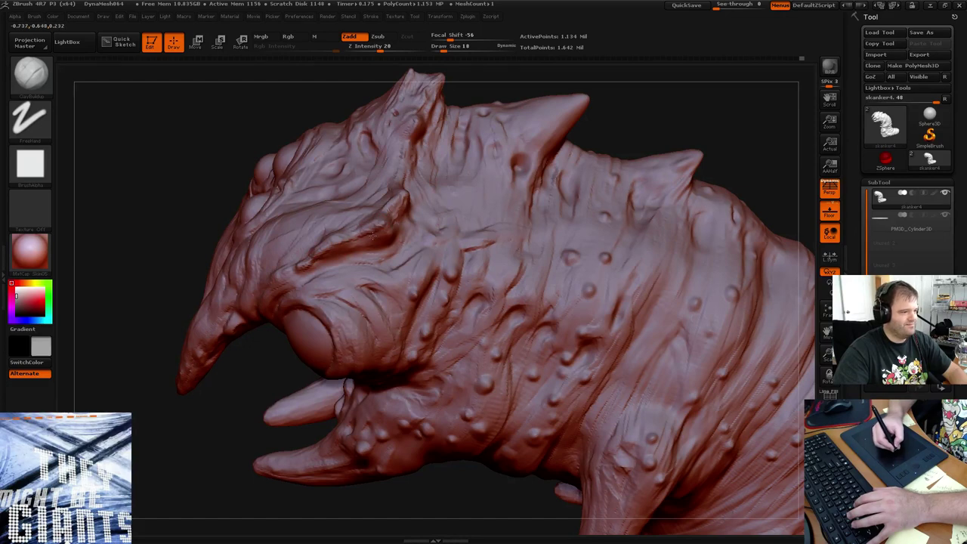
left_click_drag(622, 131, 612, 113)
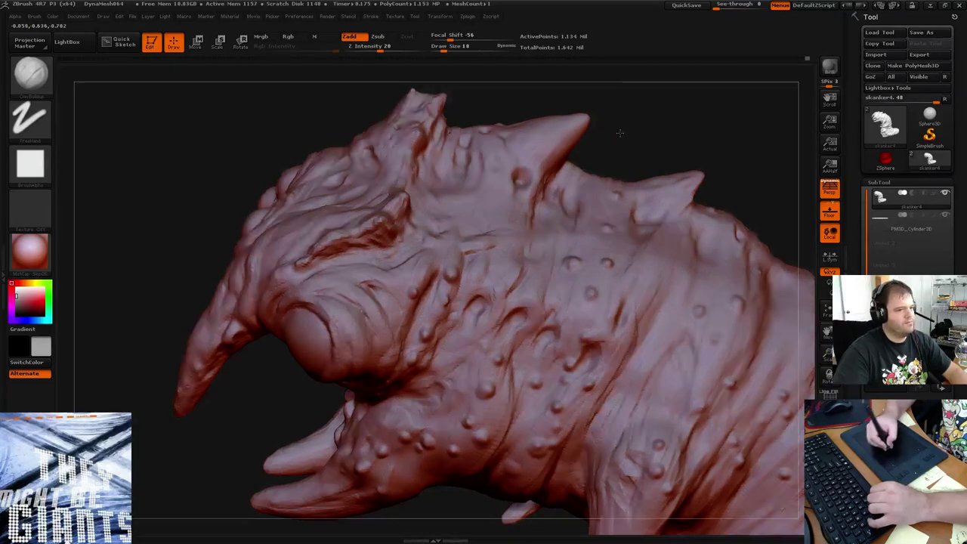
Sculpt and smooth the groove running from behind the front spike down to the side-of-head fold
left_click_drag(619, 132, 529, 144)
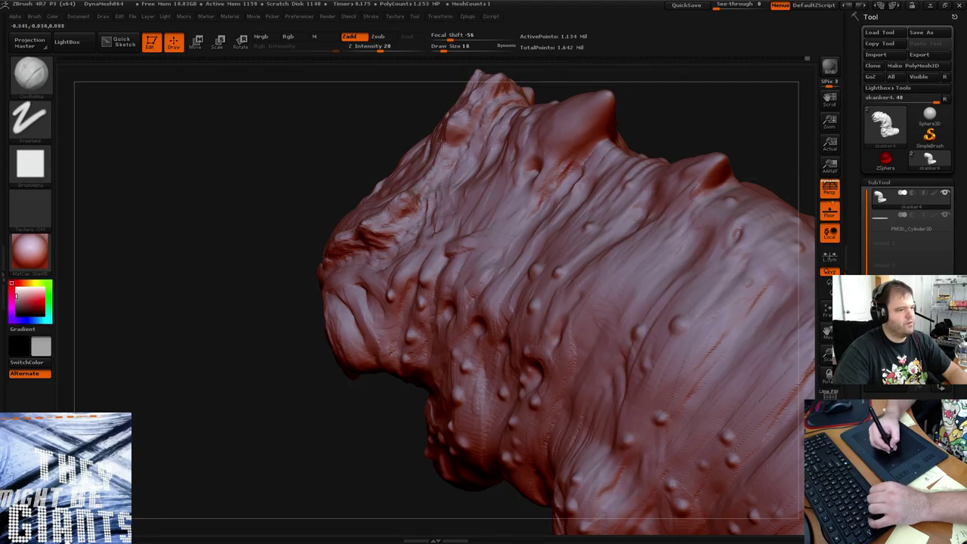
left_click_drag(631, 94, 656, 192)
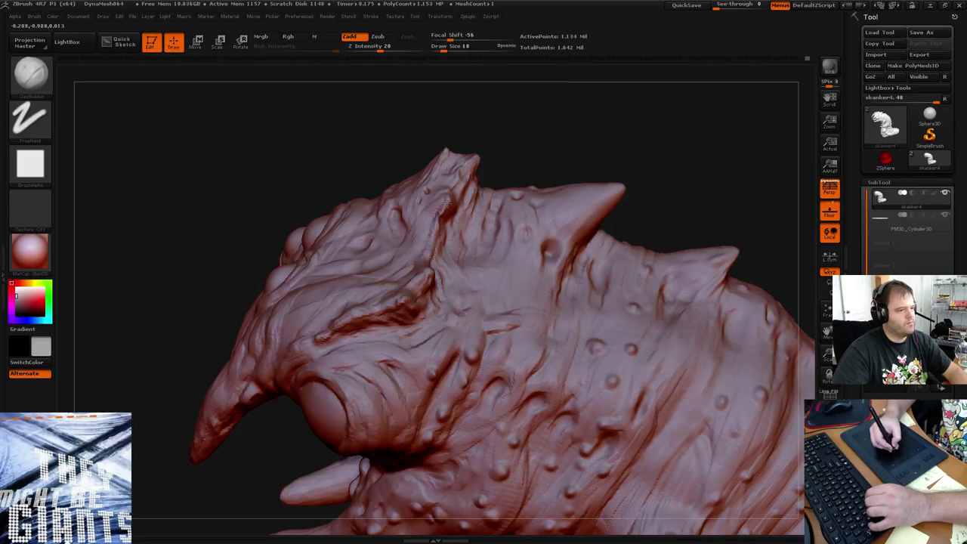
key("shift")
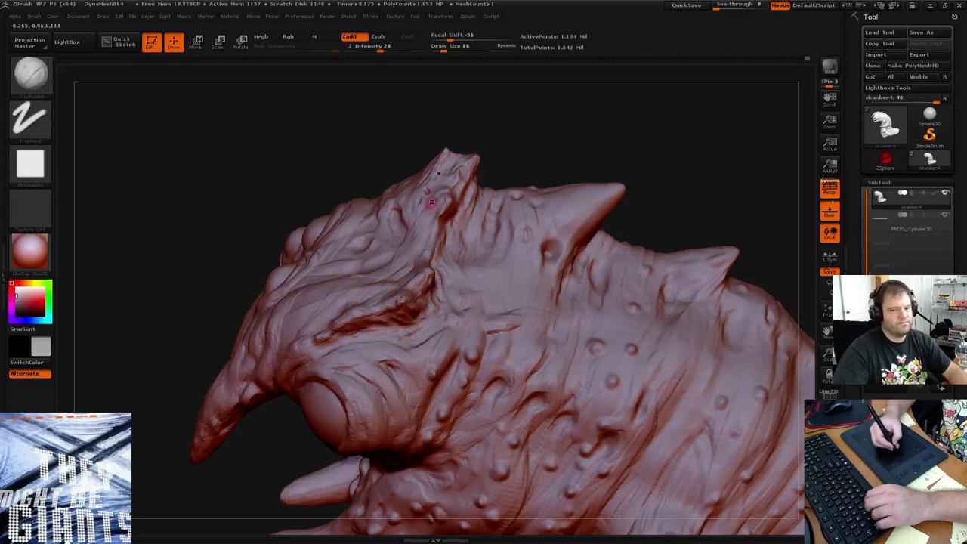
Build up the rear of the second spike and extend its base into a ridge down the side using ClayBuildup at draw size 46
mouse_move(620, 136)
left_mouse_down()
mouse_move(597, 160)
mouse_move(643, 144)
mouse_move(631, 139)
mouse_move(559, 199)
mouse_move(579, 196)
left_mouse_up()
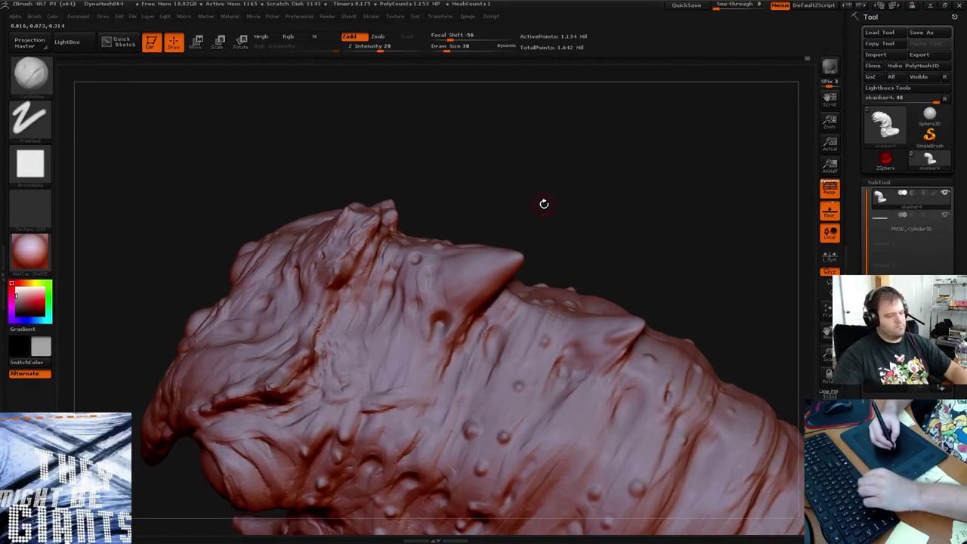
key("bracketright")
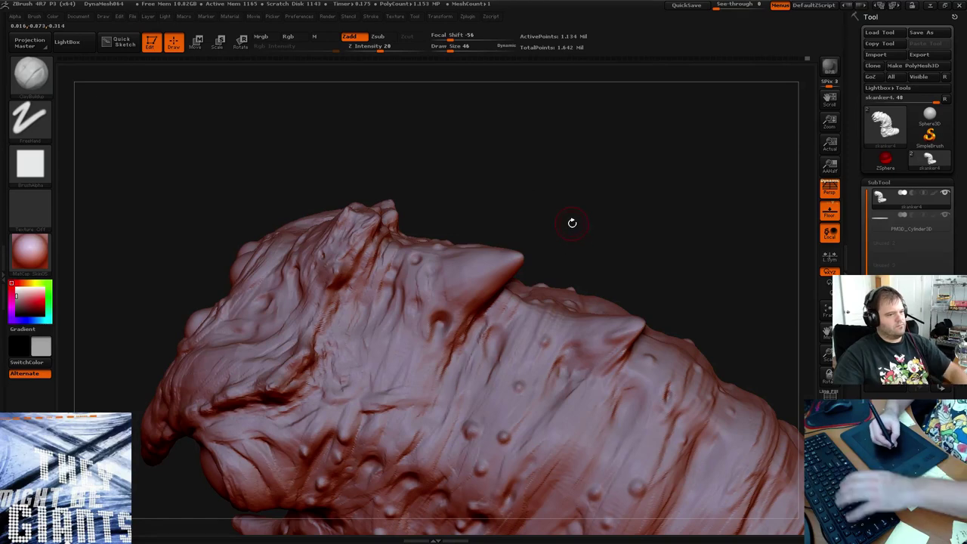
left_click_drag(572, 222, 468, 288)
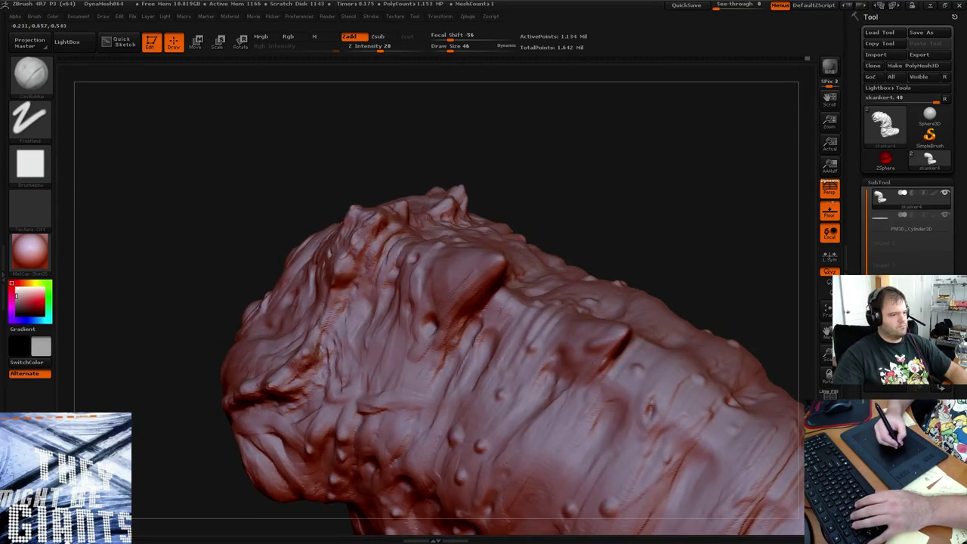
left_click_drag(620, 202, 460, 261)
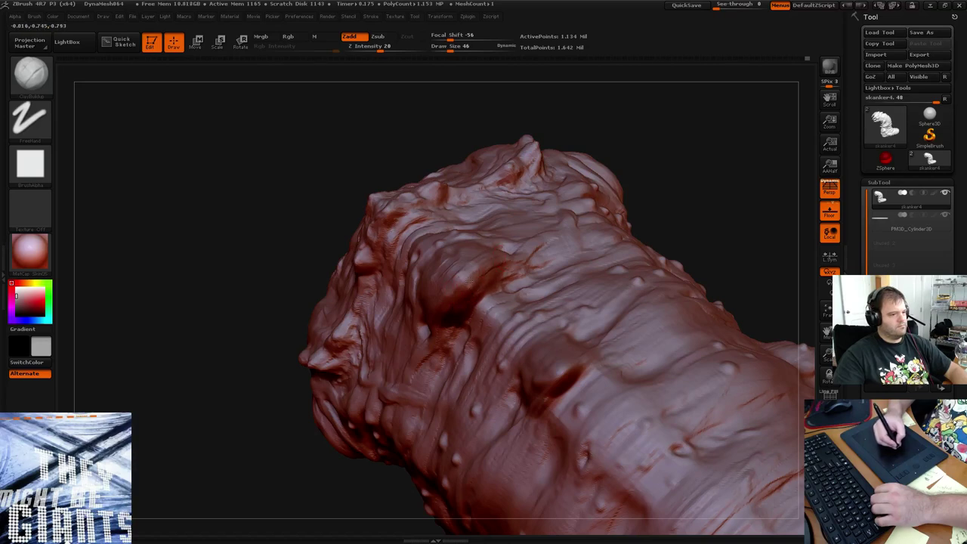
mouse_move(710, 157)
left_mouse_down()
mouse_move(705, 142)
mouse_move(675, 146)
mouse_move(453, 298)
mouse_move(458, 327)
mouse_move(443, 349)
mouse_move(476, 314)
mouse_move(425, 387)
left_mouse_up()
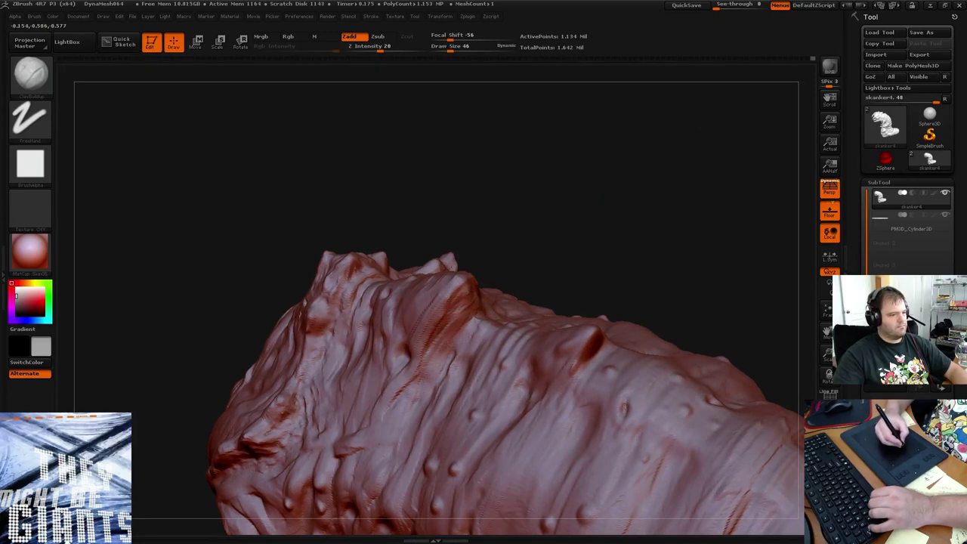
mouse_move(485, 312)
left_mouse_down()
mouse_move(465, 335)
mouse_move(487, 320)
mouse_move(469, 361)
left_mouse_up()
mouse_move(543, 278)
left_mouse_down()
mouse_move(476, 311)
mouse_move(456, 364)
mouse_move(416, 417)
left_mouse_up()
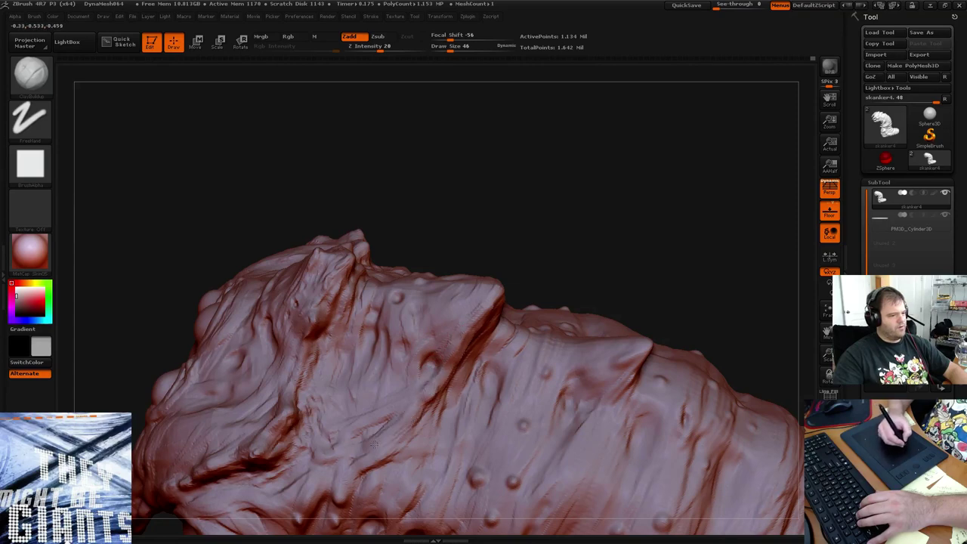
Thicken the front and side of the second spike with ClayBuildup strokes and smooth them into the surrounding skin
mouse_move(488, 264)
left_mouse_down()
mouse_move(546, 229)
mouse_move(549, 159)
left_mouse_up()
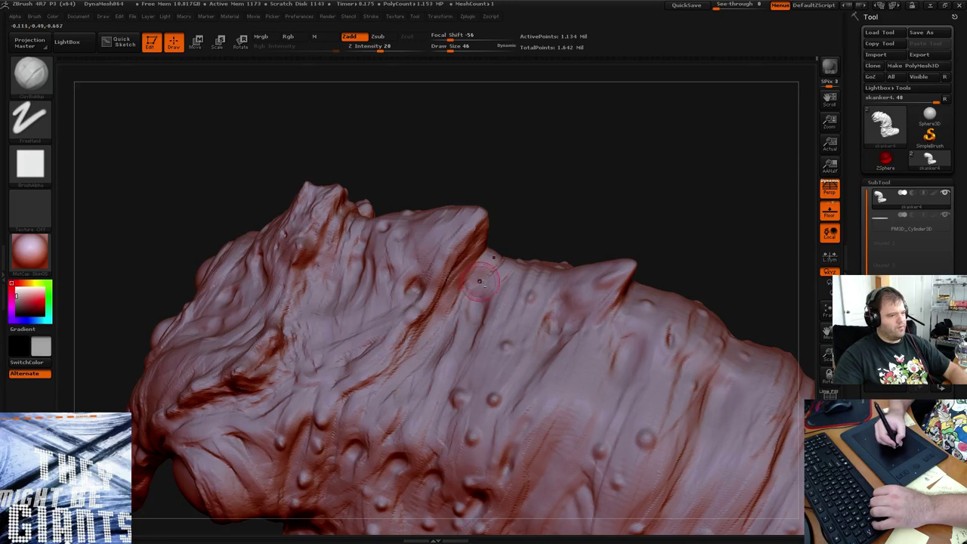
mouse_move(569, 209)
left_mouse_down()
mouse_move(579, 205)
mouse_move(544, 236)
left_mouse_up()
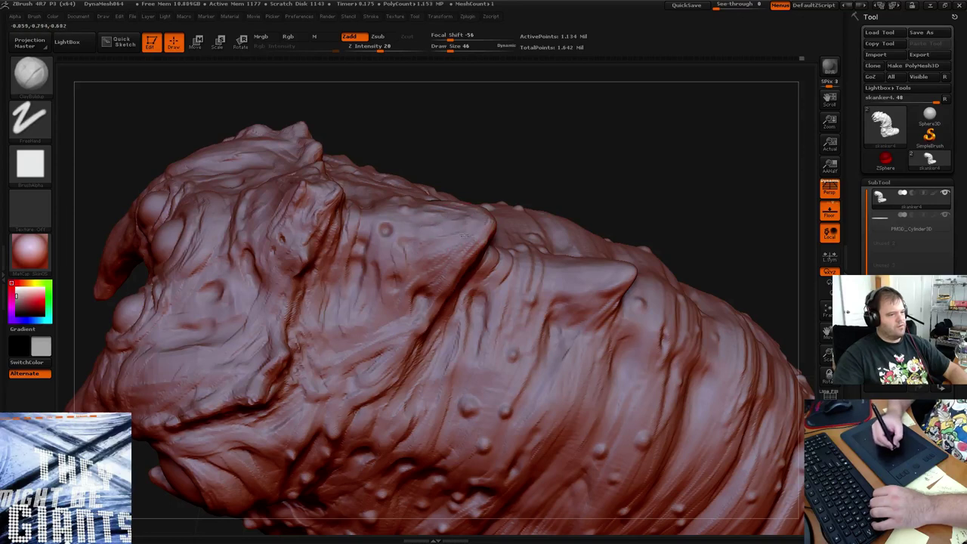
mouse_move(587, 173)
left_mouse_down()
mouse_move(578, 167)
mouse_move(559, 189)
left_mouse_up()
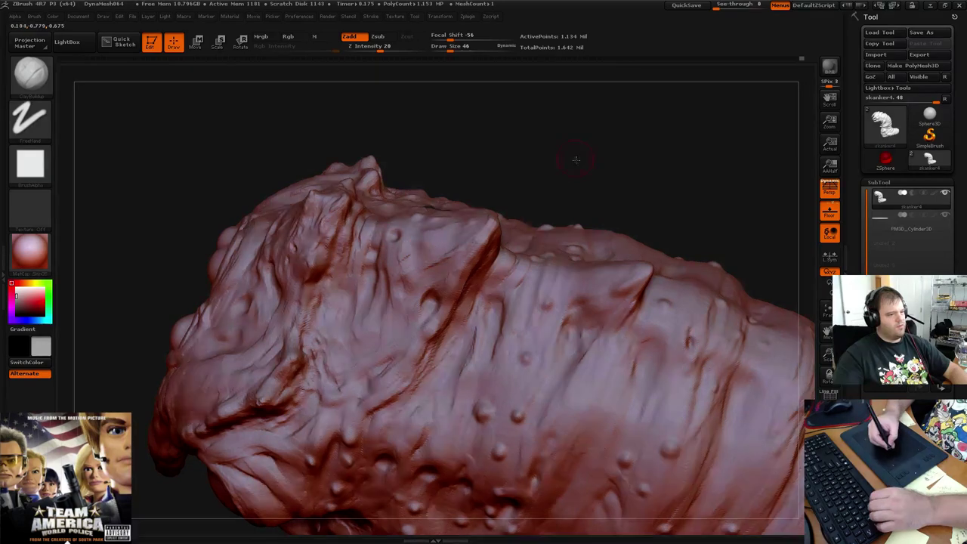
left_click_drag(574, 158, 482, 196)
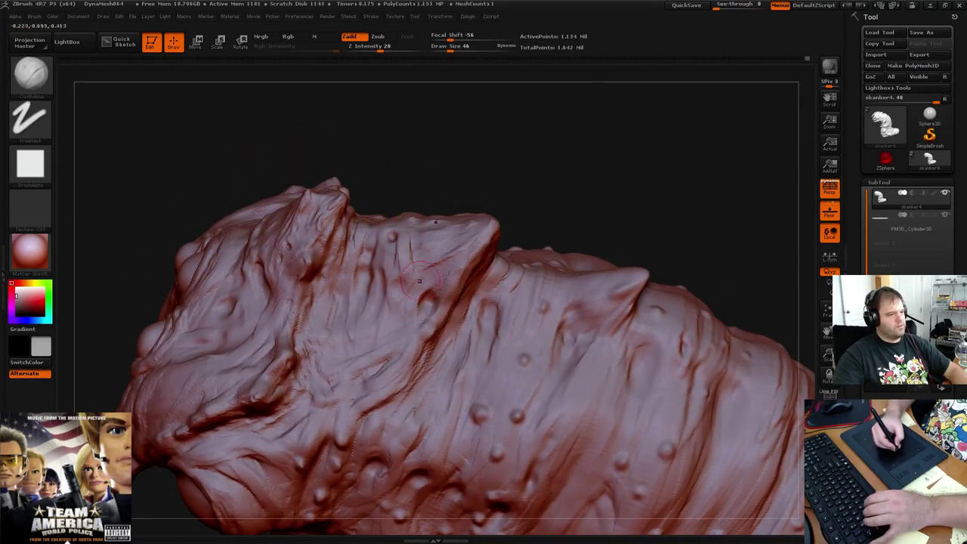
mouse_move(531, 201)
left_mouse_down()
mouse_move(577, 221)
mouse_move(384, 231)
left_mouse_up()
mouse_move(421, 256)
left_mouse_down()
mouse_move(410, 244)
mouse_move(395, 252)
mouse_move(453, 227)
mouse_move(452, 255)
mouse_move(431, 264)
left_mouse_up()
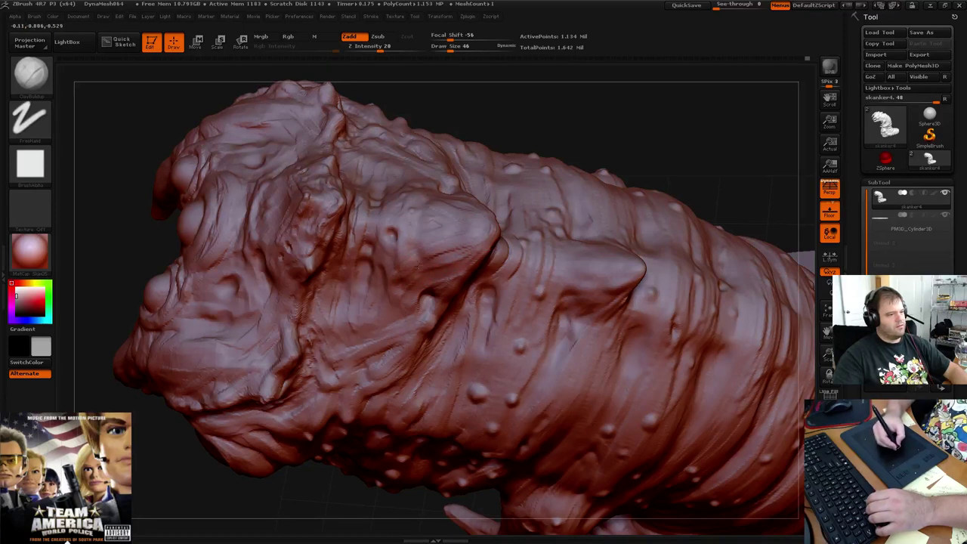
key("shift")
mouse_move(628, 126)
left_mouse_down()
mouse_move(584, 158)
mouse_move(606, 162)
mouse_move(546, 143)
mouse_move(562, 143)
mouse_move(566, 156)
mouse_move(446, 173)
mouse_move(594, 214)
mouse_move(559, 226)
left_mouse_up()
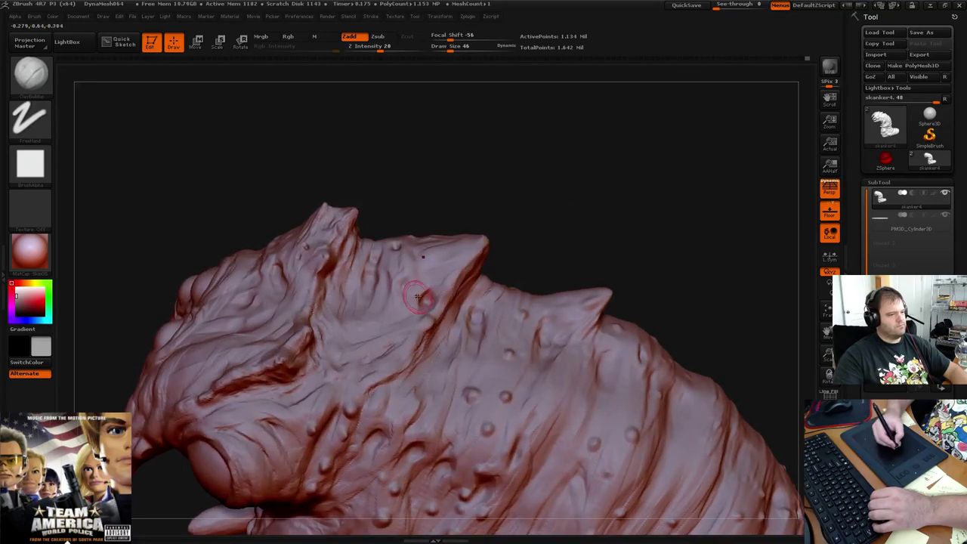
Add finer skin folds between the front and second spikes using ClayBuildup at draw size 30
key("bracketleft")
key("bracketleft")
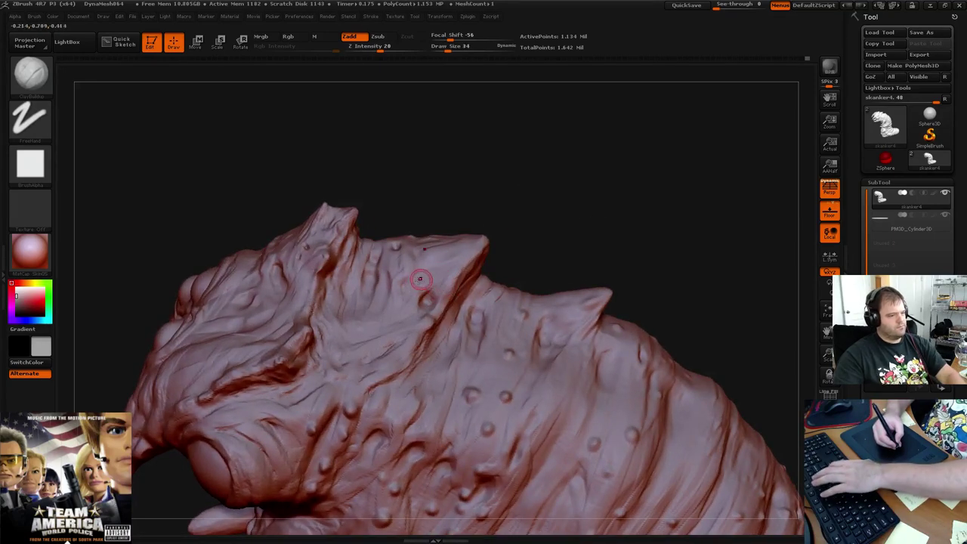
mouse_move(420, 282)
left_mouse_down()
mouse_move(401, 301)
mouse_move(419, 315)
left_mouse_up()
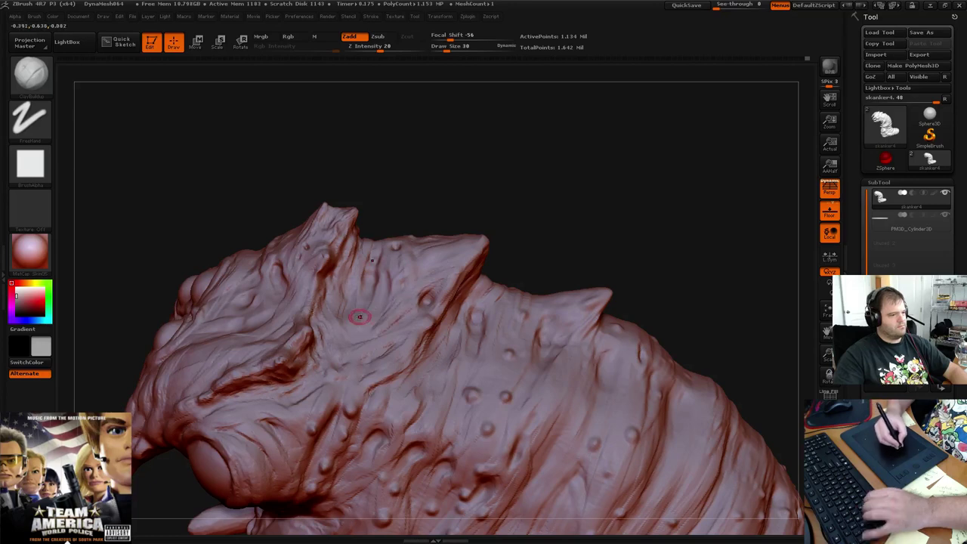
left_click_drag(505, 211, 502, 213)
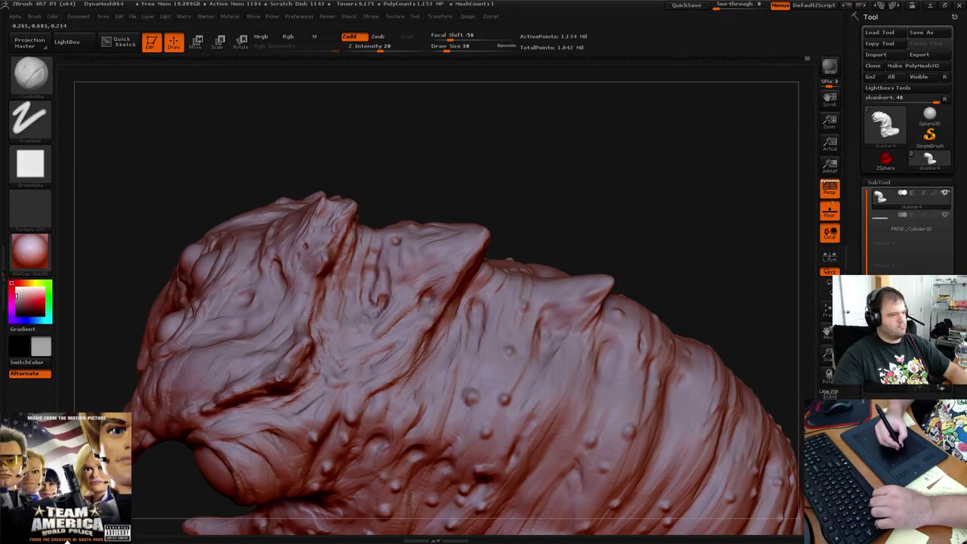
Smooth the fine skin folds between the front and second spikes
key("shift")
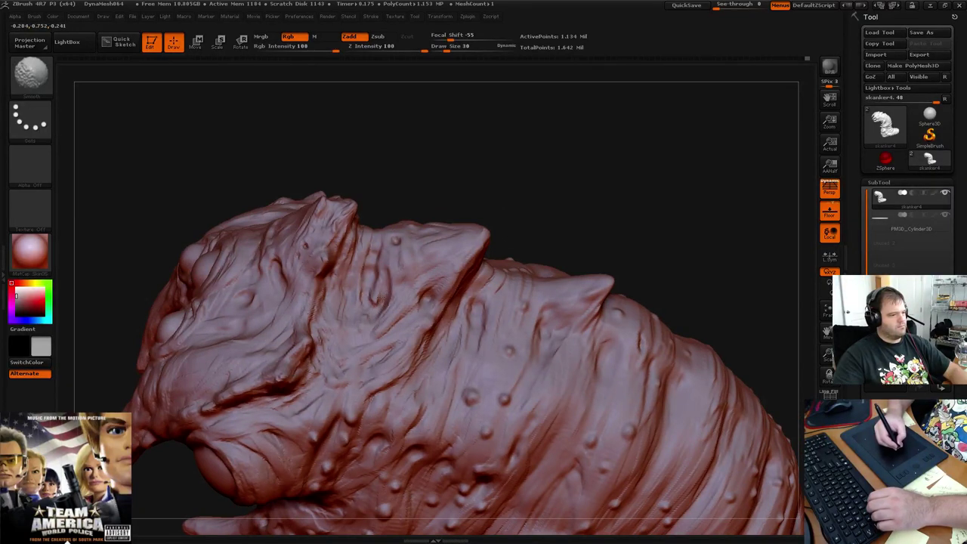
mouse_move(615, 188)
left_mouse_down()
mouse_move(627, 182)
mouse_move(611, 176)
mouse_move(628, 173)
mouse_move(540, 183)
mouse_move(519, 210)
mouse_move(488, 207)
mouse_move(513, 191)
left_mouse_up()
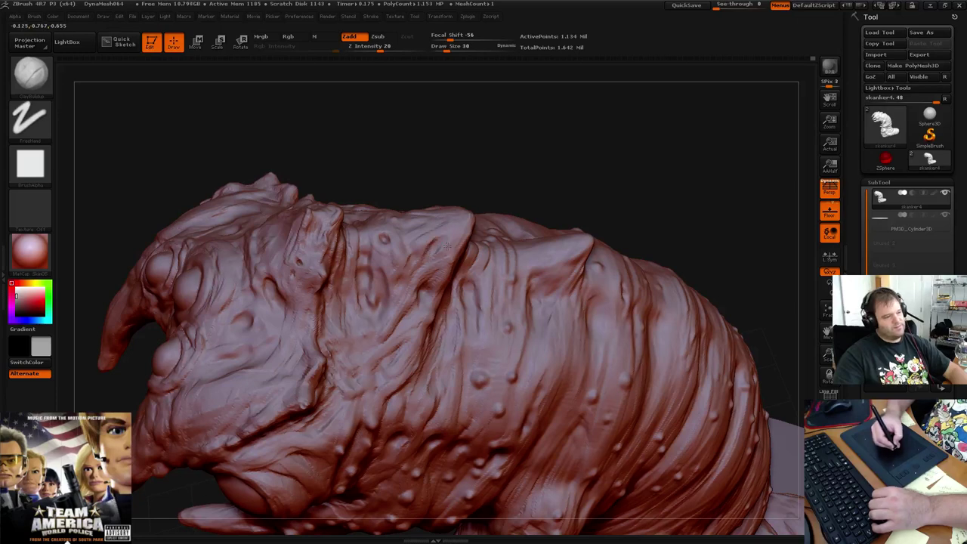
key("shift")
Add short wrinkle strokes across the top of the second spike with ClayBuildup at draw size 30 and soften them
mouse_move(479, 202)
left_mouse_down()
mouse_move(528, 173)
mouse_move(440, 219)
left_mouse_up()
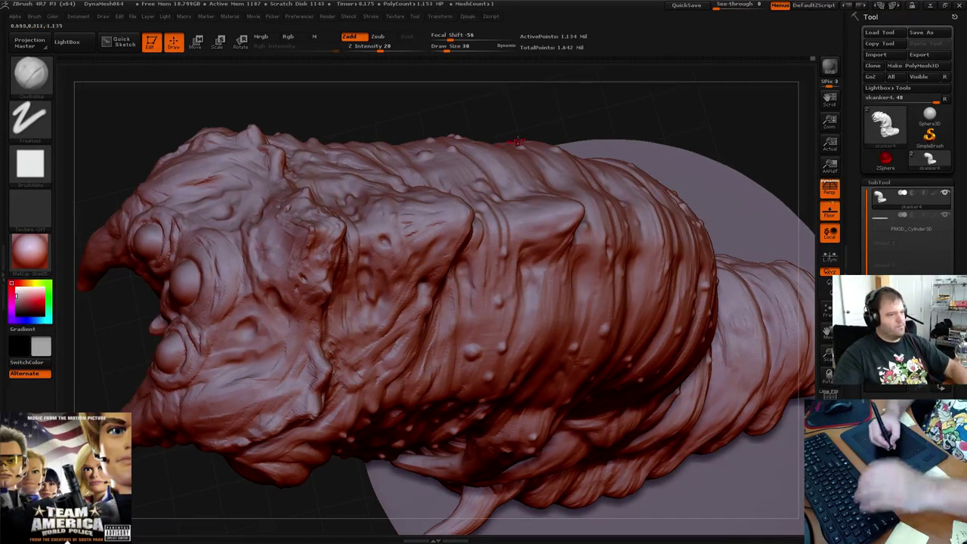
left_click_drag(431, 215, 392, 226)
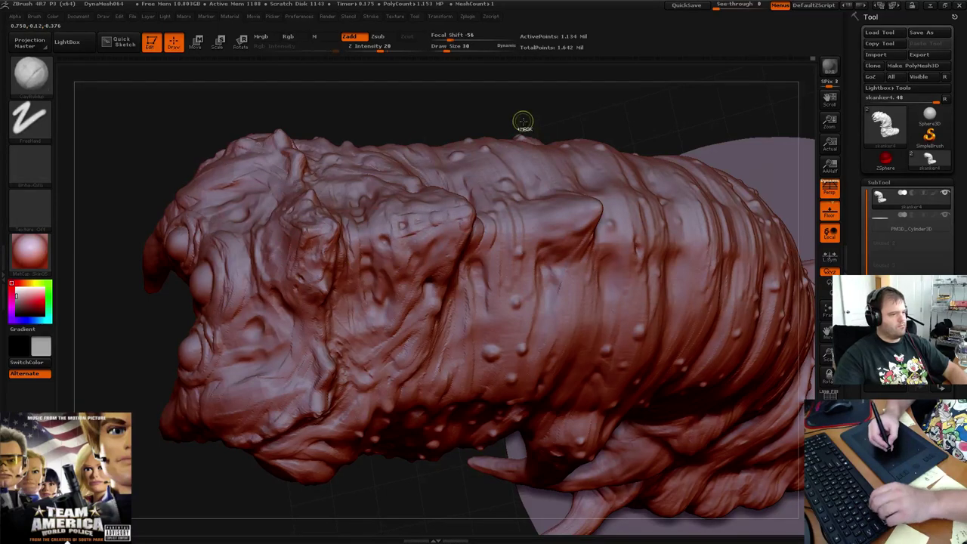
key("ctrl")
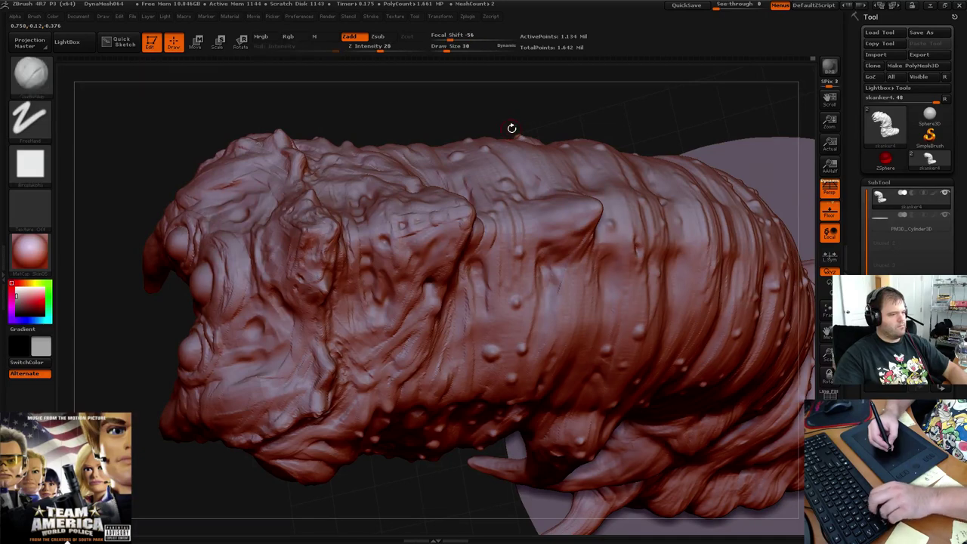
left_click_drag(625, 119, 633, 151)
left_click_drag(414, 223, 418, 234)
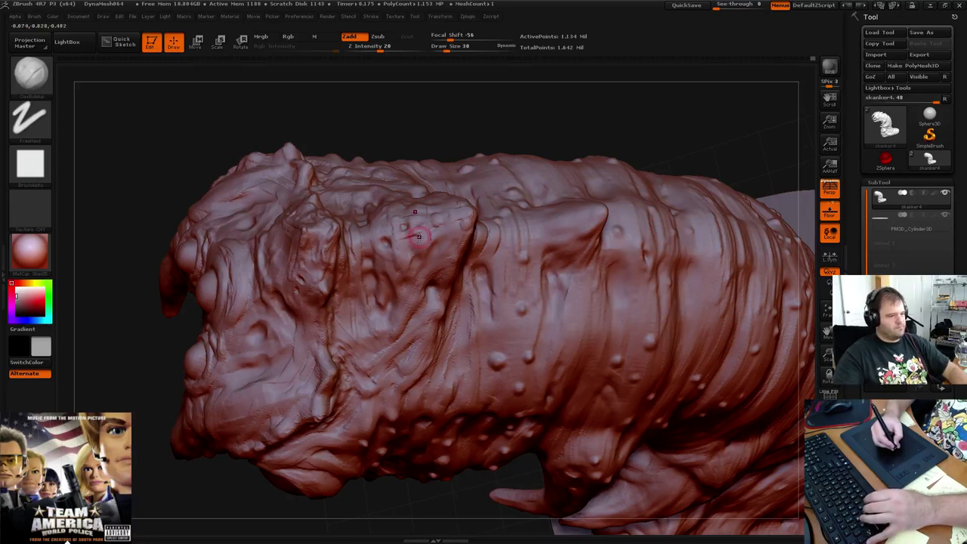
left_click_drag(419, 237, 408, 228)
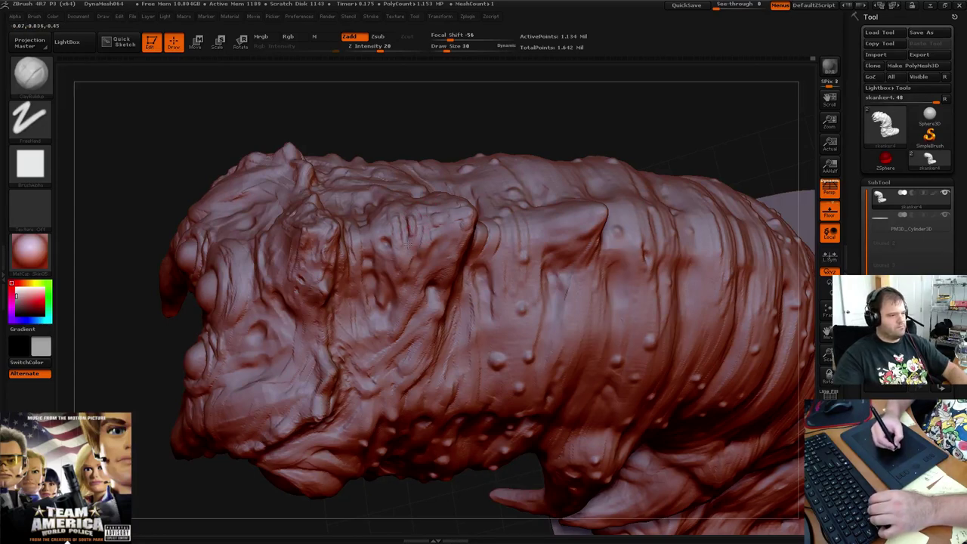
key("shift")
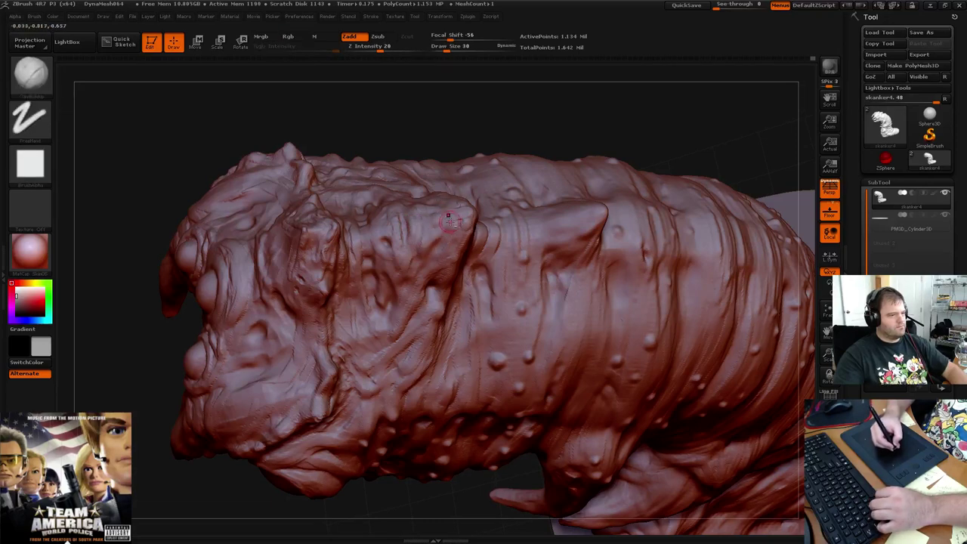
Refine the rear face of the second spike and the groove running down the side behind it
mouse_move(518, 159)
left_mouse_down()
mouse_move(491, 188)
mouse_move(539, 155)
mouse_move(518, 130)
left_mouse_up()
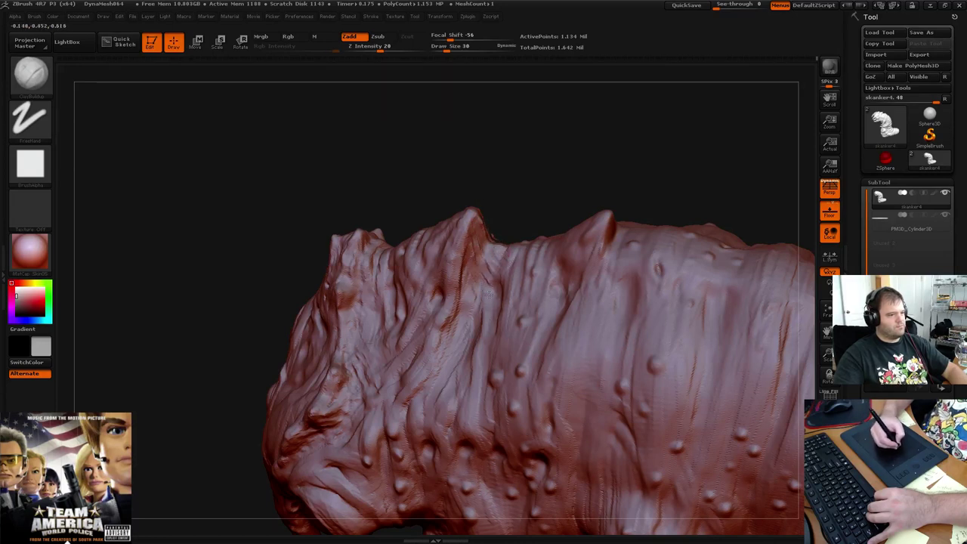
key("shift")
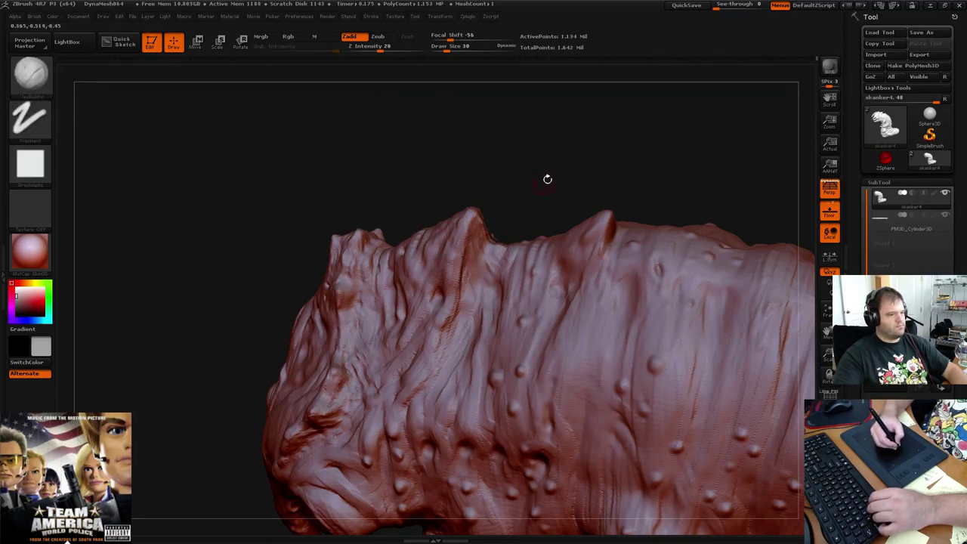
mouse_move(546, 179)
left_mouse_down()
mouse_move(559, 163)
mouse_move(533, 170)
mouse_move(491, 205)
left_mouse_up()
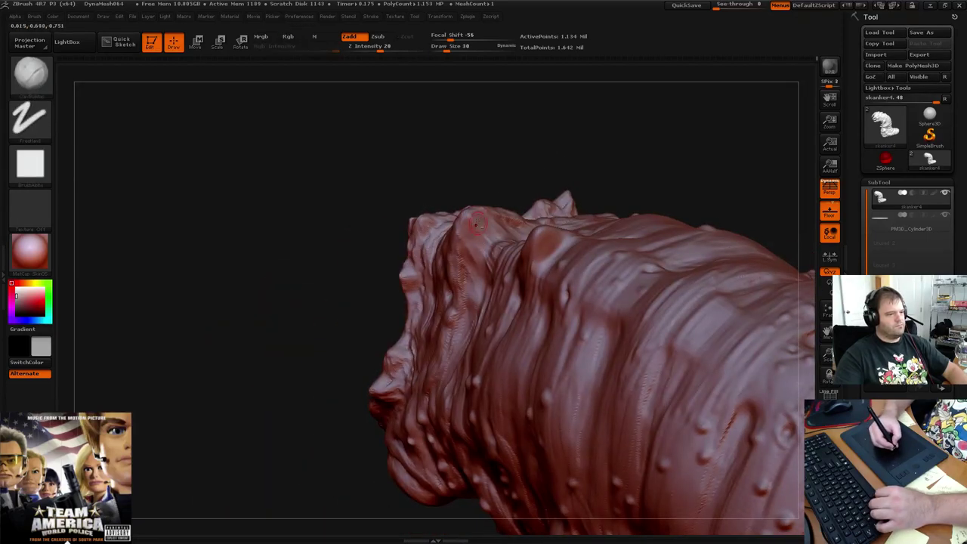
left_click_drag(515, 184, 536, 177)
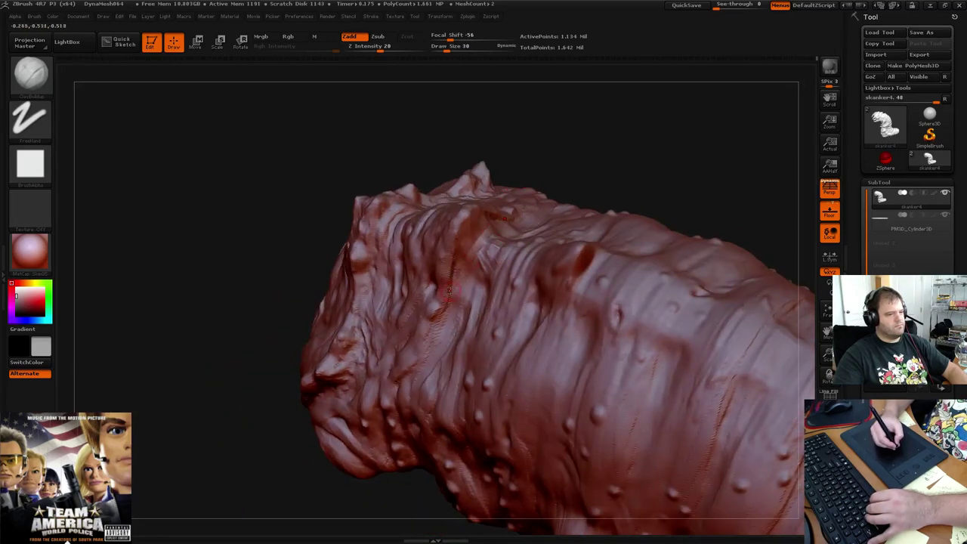
Build up the third spike with ClayBuildup folds on its front and side, extending its base into a ridge down the body
left_click_drag(544, 168, 525, 246)
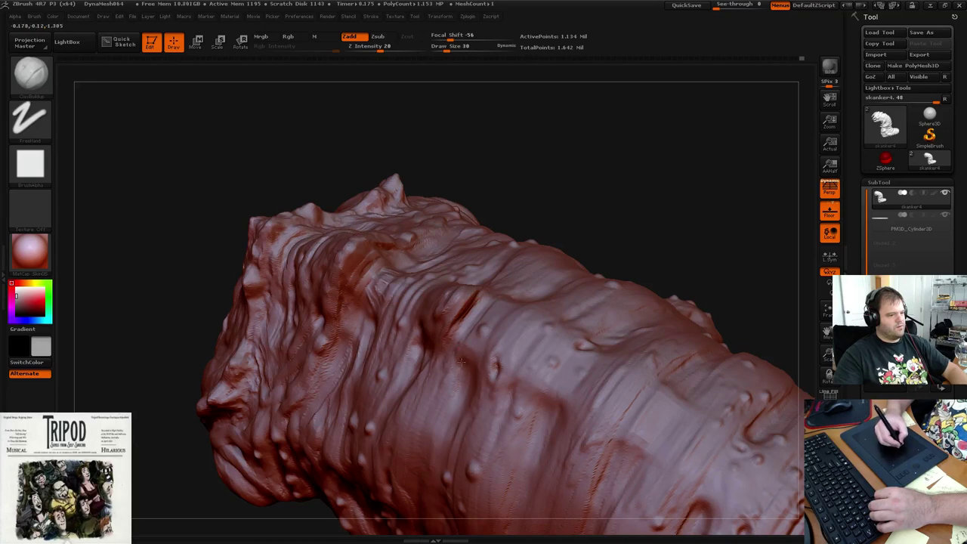
left_click_drag(551, 216, 578, 209)
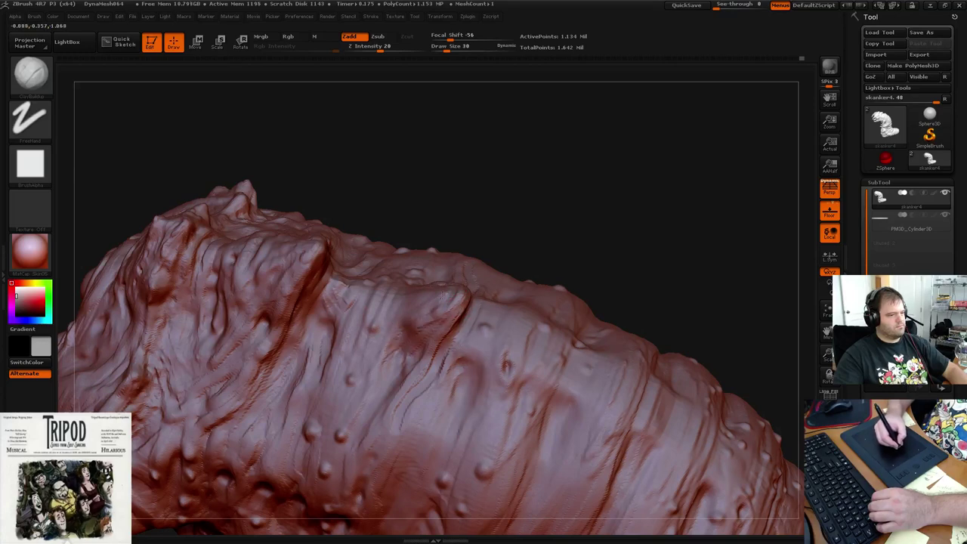
left_click_drag(454, 239, 496, 241)
left_click_drag(454, 296, 423, 315)
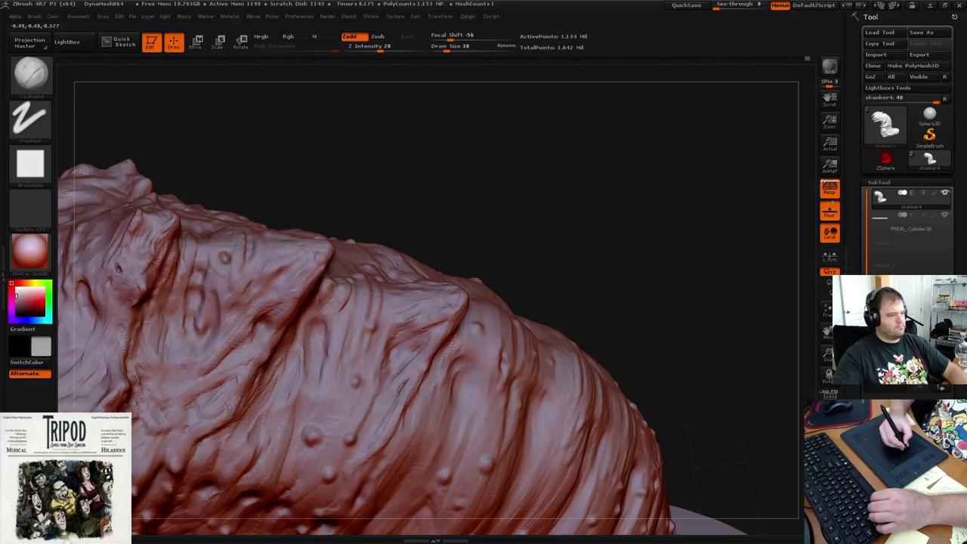
mouse_move(501, 214)
left_mouse_down()
mouse_move(483, 173)
mouse_move(471, 179)
left_mouse_up()
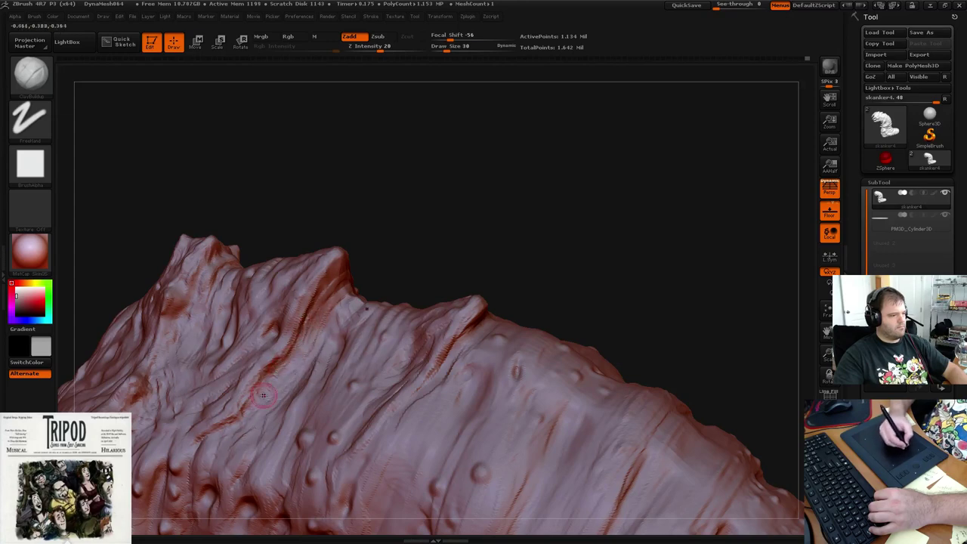
left_click_drag(483, 266, 551, 269)
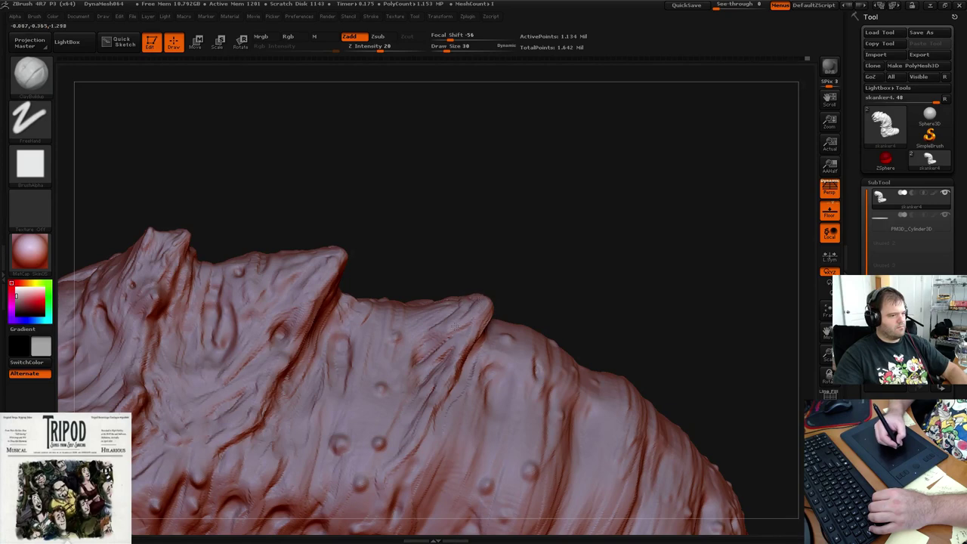
Sculpt the rear of the third spike and smooth the groove running down behind it
mouse_move(514, 250)
left_mouse_down()
mouse_move(535, 237)
mouse_move(503, 311)
left_mouse_up()
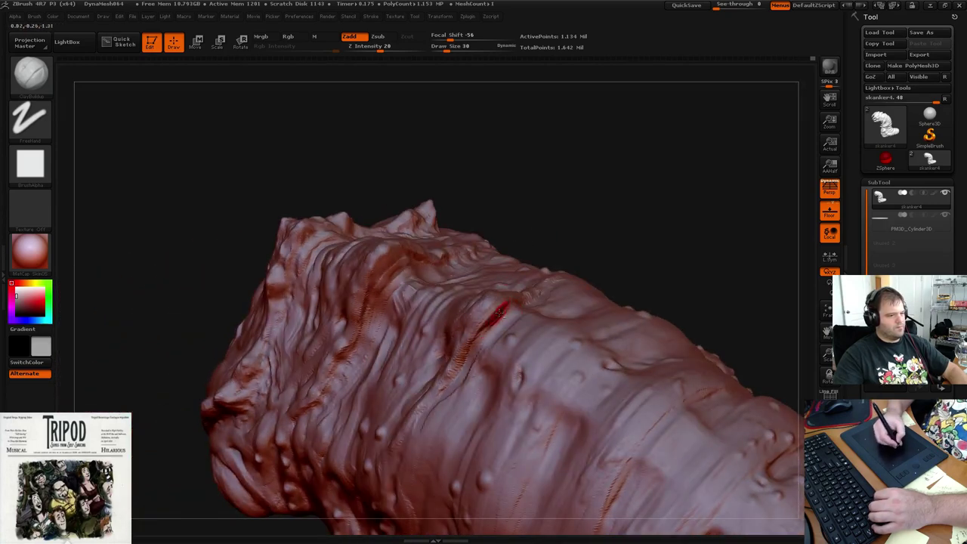
left_click_drag(555, 237, 505, 285)
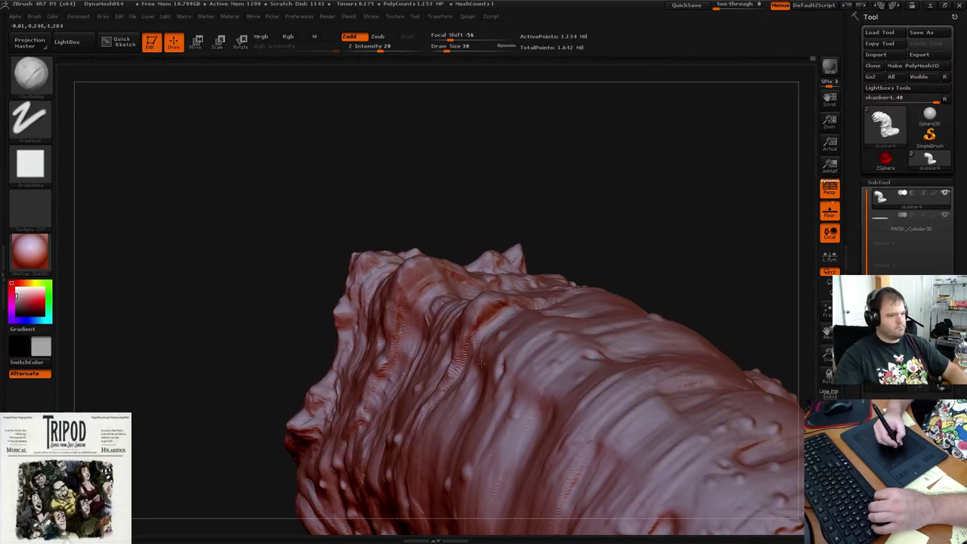
mouse_move(565, 228)
left_mouse_down()
mouse_move(602, 205)
mouse_move(589, 219)
left_mouse_up()
left_click_drag(489, 300, 472, 333)
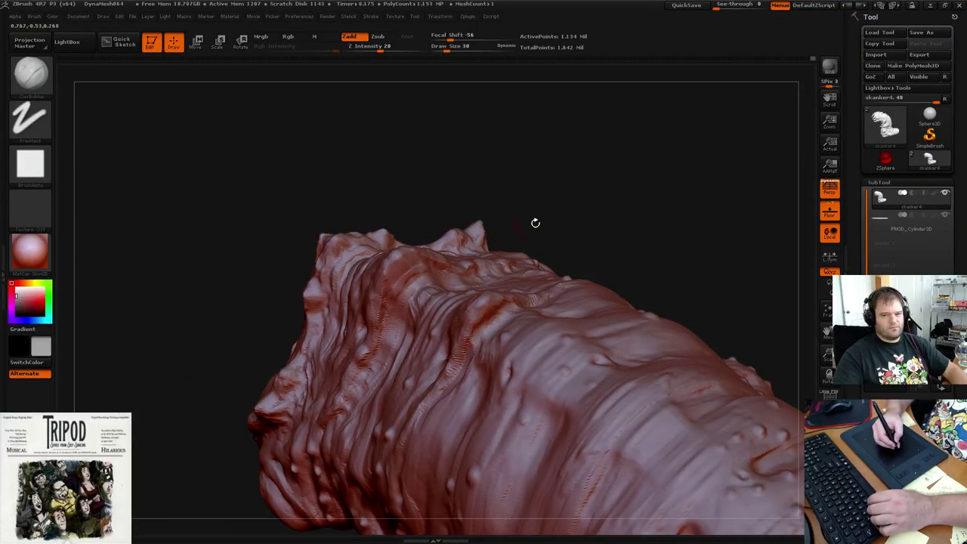
mouse_move(536, 220)
left_mouse_down()
mouse_move(651, 186)
mouse_move(507, 264)
mouse_move(589, 209)
mouse_move(561, 220)
mouse_move(489, 305)
left_mouse_up()
key("shift")
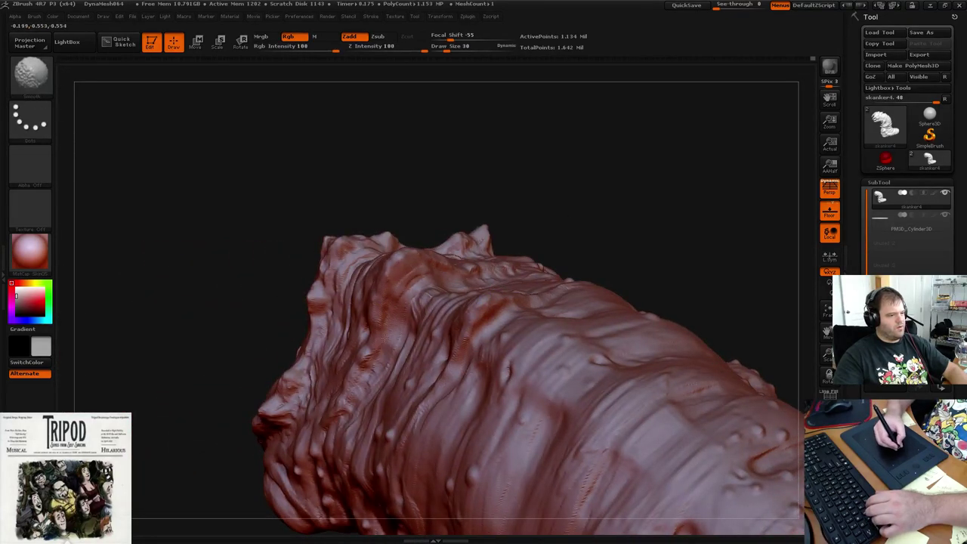
Rework the rear edge and tip of the second spike with ClayBuildup strokes at draw size 30
left_click_drag(551, 207, 470, 226)
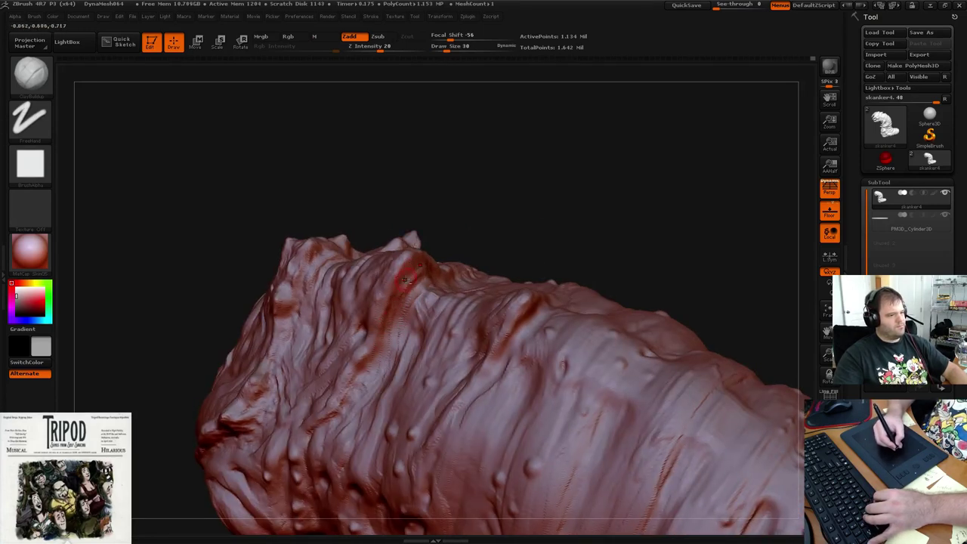
mouse_move(540, 188)
left_mouse_down()
mouse_move(569, 185)
mouse_move(537, 201)
mouse_move(574, 194)
mouse_move(576, 222)
mouse_move(513, 257)
left_mouse_up()
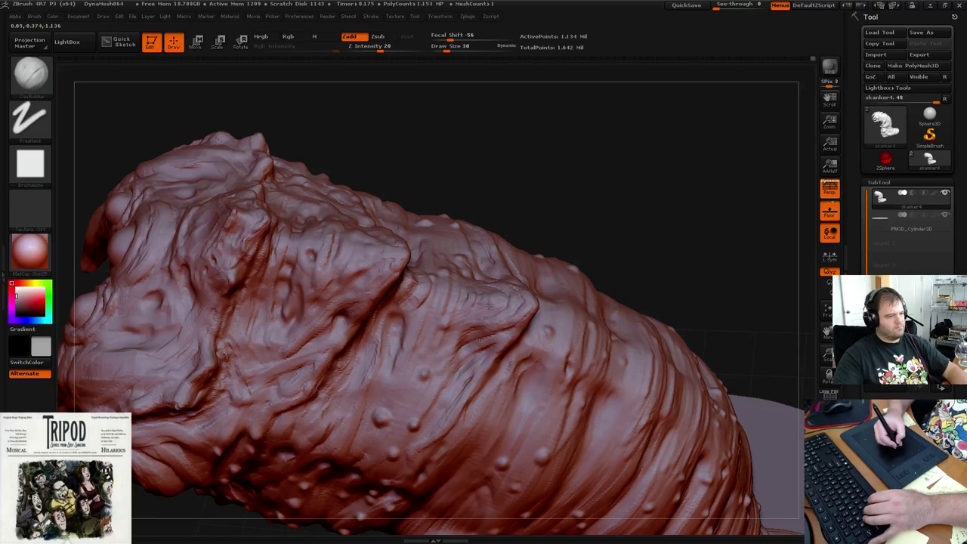
mouse_move(545, 244)
left_mouse_down()
mouse_move(596, 179)
mouse_move(582, 158)
mouse_move(599, 180)
mouse_move(533, 176)
mouse_move(423, 234)
left_mouse_up()
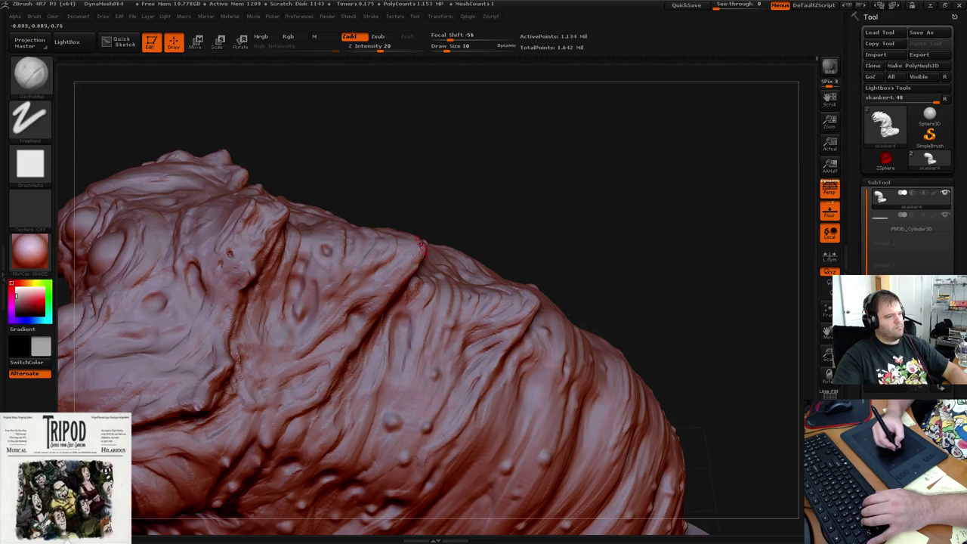
left_click_drag(421, 245, 461, 189)
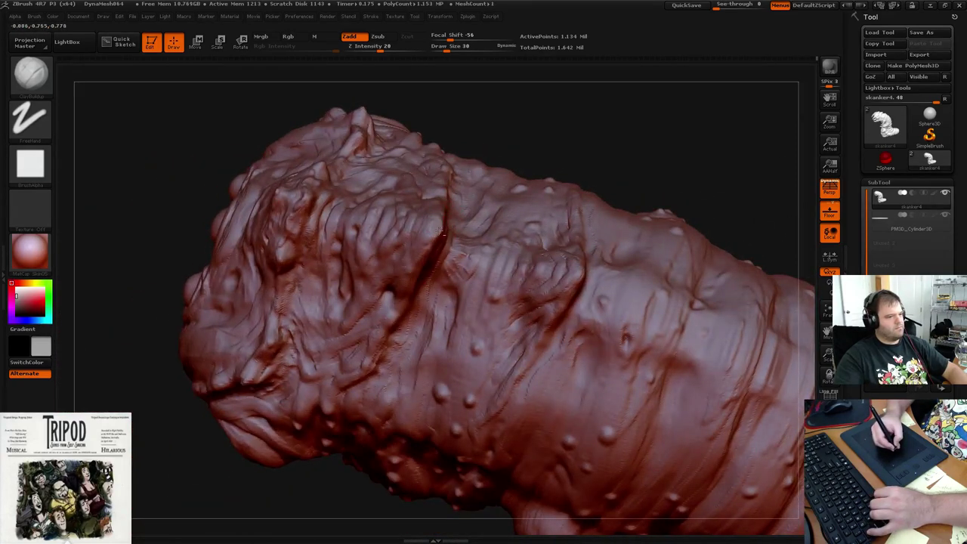
left_click_drag(469, 195, 440, 236)
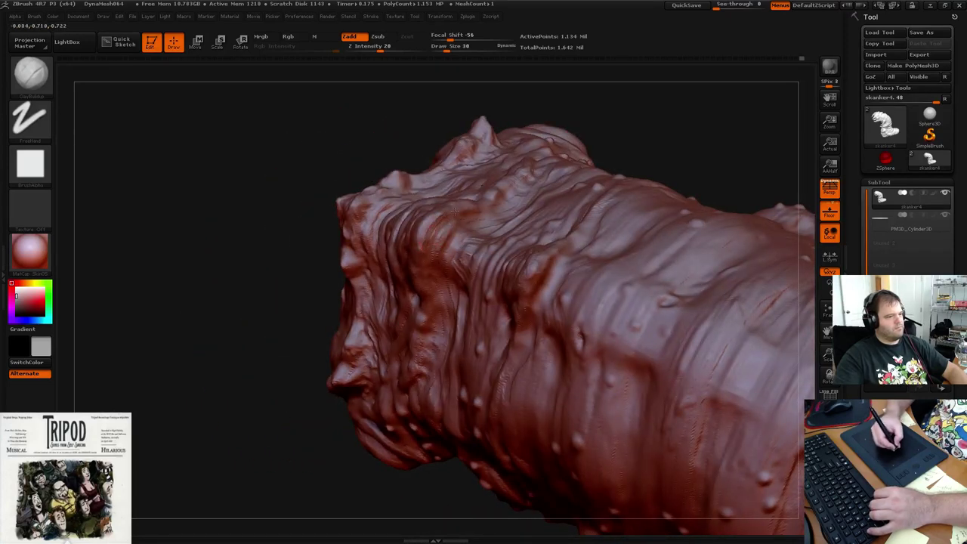
left_click_drag(582, 118, 435, 240)
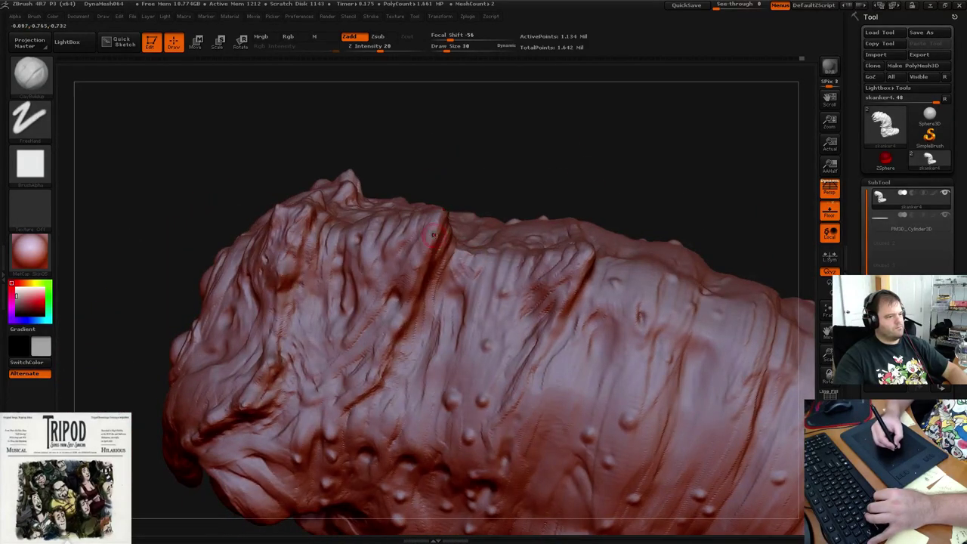
Build a smaller fourth spike on the back behind the third one using ClayBuildup at draw size 30
mouse_move(558, 152)
left_mouse_down()
mouse_move(572, 161)
mouse_move(470, 134)
mouse_move(512, 198)
mouse_move(465, 127)
mouse_move(537, 165)
mouse_move(507, 163)
mouse_move(526, 161)
mouse_move(524, 240)
mouse_move(576, 263)
mouse_move(544, 214)
mouse_move(503, 189)
left_mouse_up()
left_click_drag(479, 290, 470, 284)
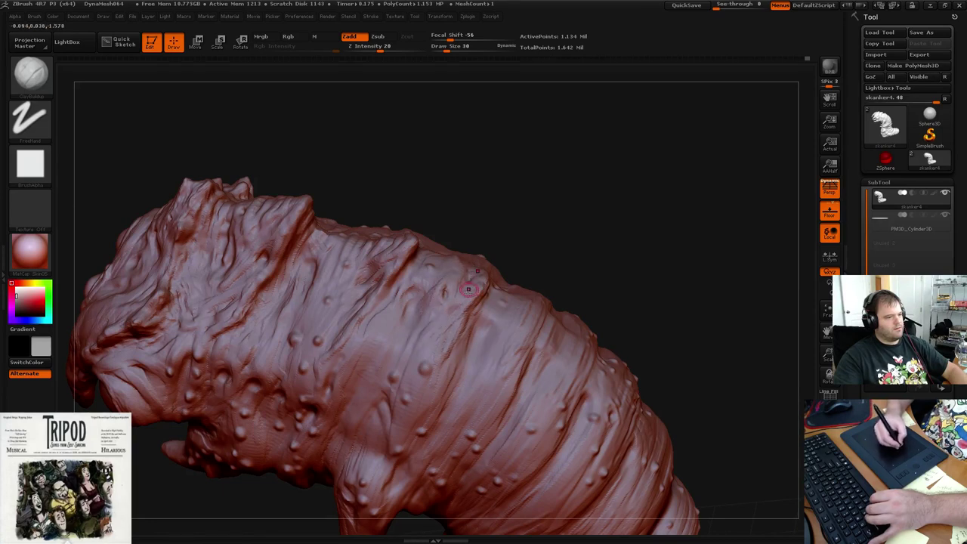
mouse_move(552, 216)
left_mouse_down()
mouse_move(557, 188)
mouse_move(521, 227)
left_mouse_up()
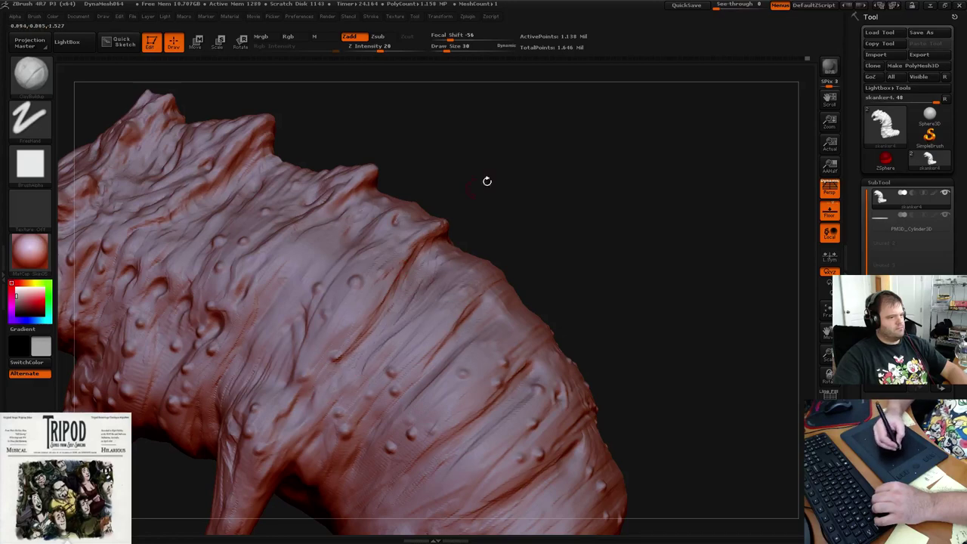
Sculpt and smooth skin folds running down the side of the body below the third and fourth spikes
left_click_drag(485, 179, 527, 169)
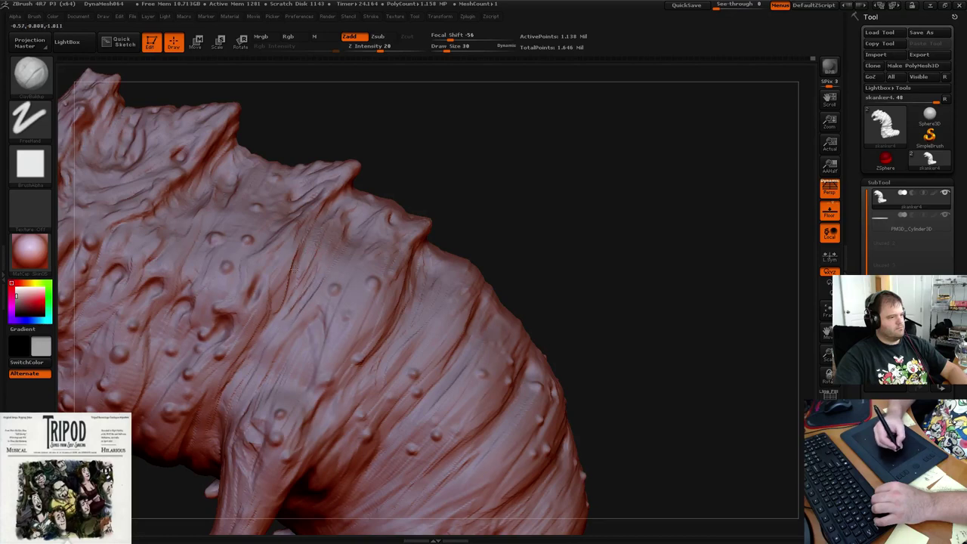
key("shift")
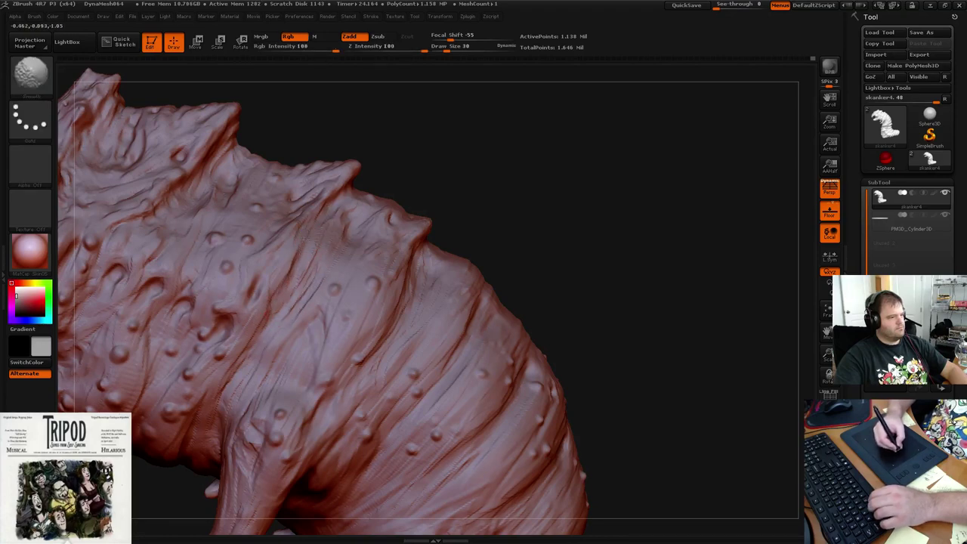
mouse_move(463, 150)
left_mouse_down()
mouse_move(460, 181)
mouse_move(494, 146)
mouse_move(503, 153)
mouse_move(479, 136)
left_mouse_up()
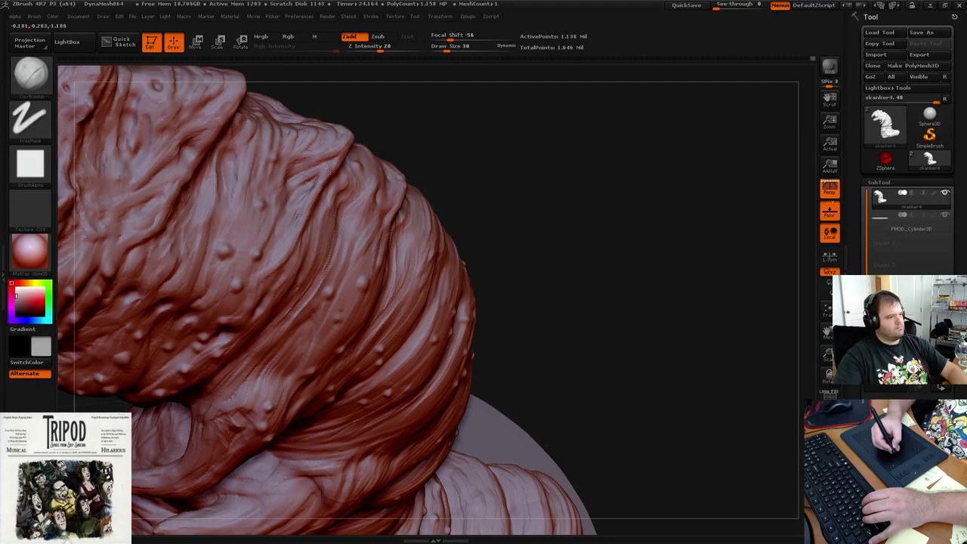
left_click_drag(505, 171, 526, 150)
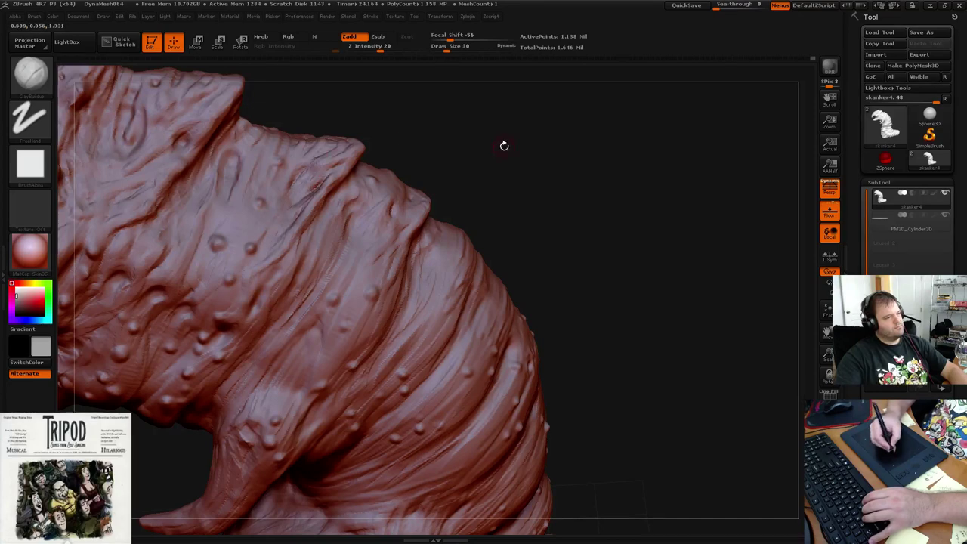
Save the sculpt as skanker4.ztl in the ZTools folder, replacing the existing file
mouse_move(503, 147)
left_mouse_down()
mouse_move(449, 146)
mouse_move(479, 123)
mouse_move(455, 144)
mouse_move(461, 179)
mouse_move(453, 173)
mouse_move(466, 166)
mouse_move(421, 199)
mouse_move(444, 251)
mouse_move(475, 228)
mouse_move(425, 186)
mouse_move(485, 207)
mouse_move(572, 189)
mouse_move(554, 153)
left_mouse_up()
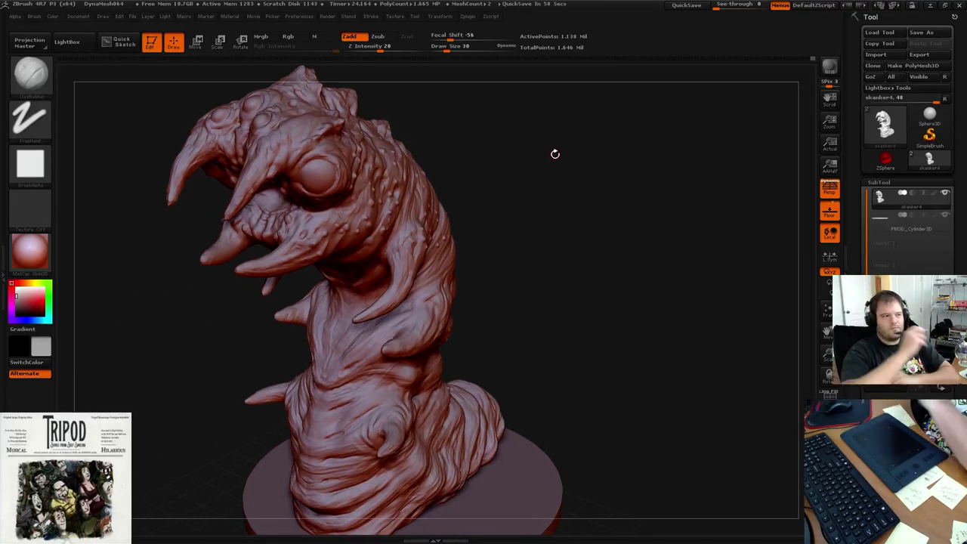
mouse_move(654, 161)
left_mouse_down()
mouse_move(624, 214)
mouse_move(609, 209)
mouse_move(613, 238)
mouse_move(589, 224)
mouse_move(593, 198)
mouse_move(615, 207)
mouse_move(593, 197)
mouse_move(617, 244)
left_mouse_up()
left_click(922, 33)
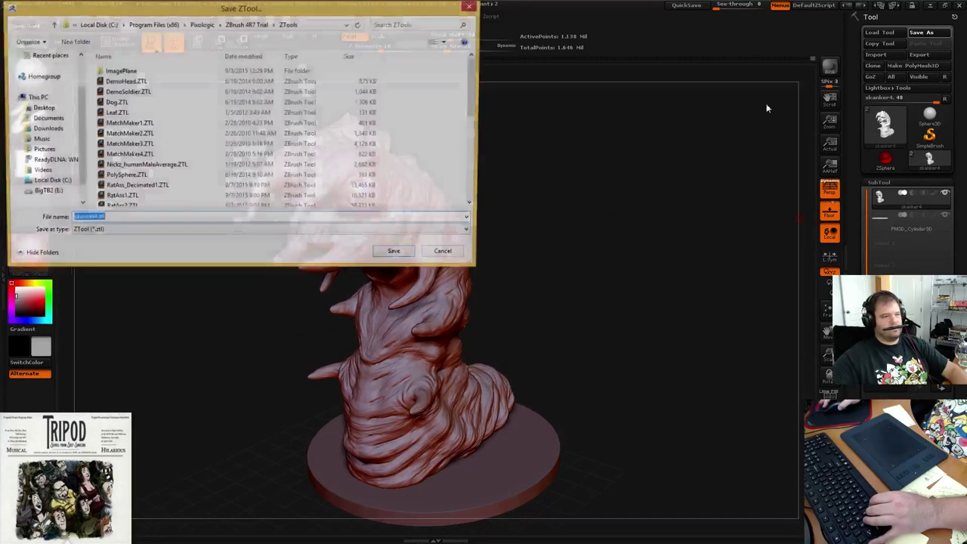
left_click(416, 260)
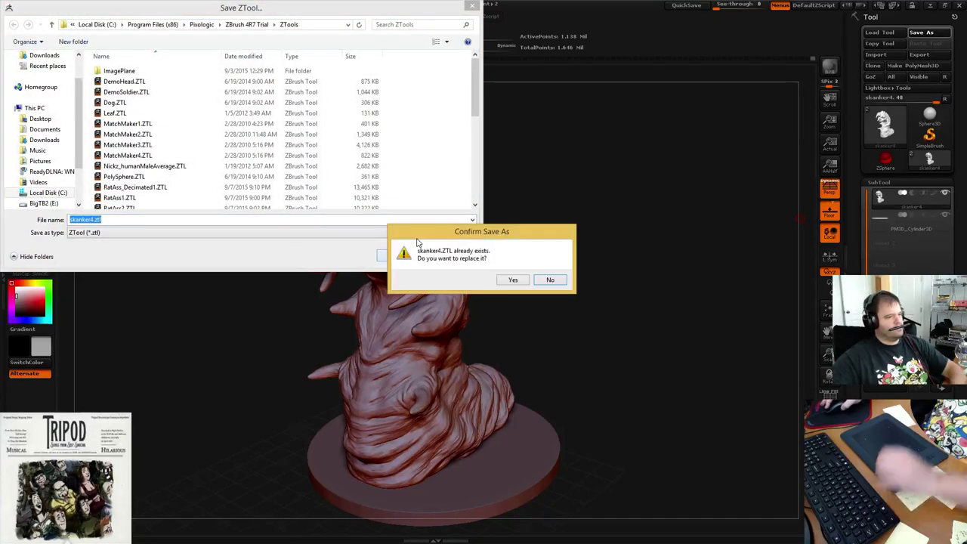
left_click(513, 280)
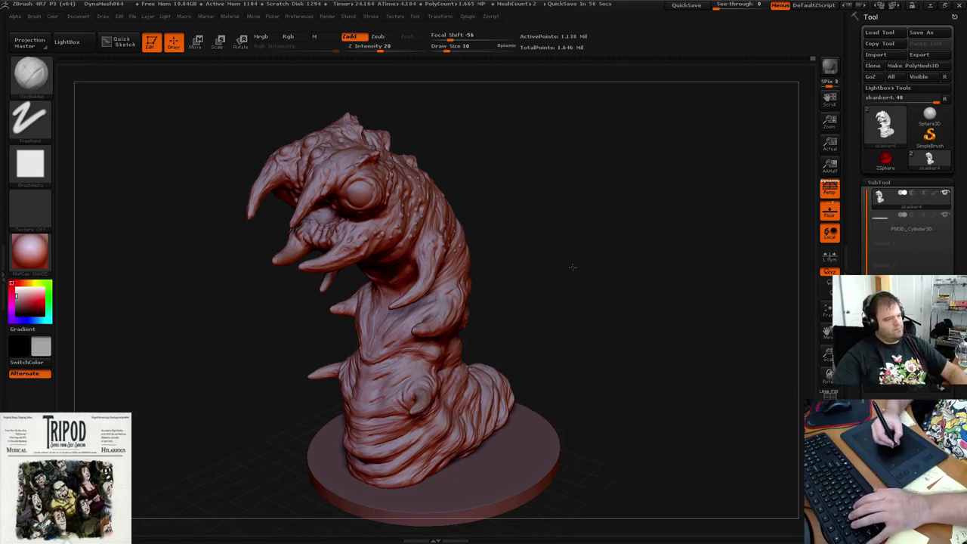
Build up and smooth skin wrinkles across the front of the body between the side spikes, using ClayBuildup at draw size 62
mouse_move(563, 272)
left_mouse_down()
mouse_move(578, 254)
mouse_move(538, 257)
mouse_move(599, 272)
mouse_move(613, 145)
left_mouse_up()
left_click_drag(620, 211, 548, 231)
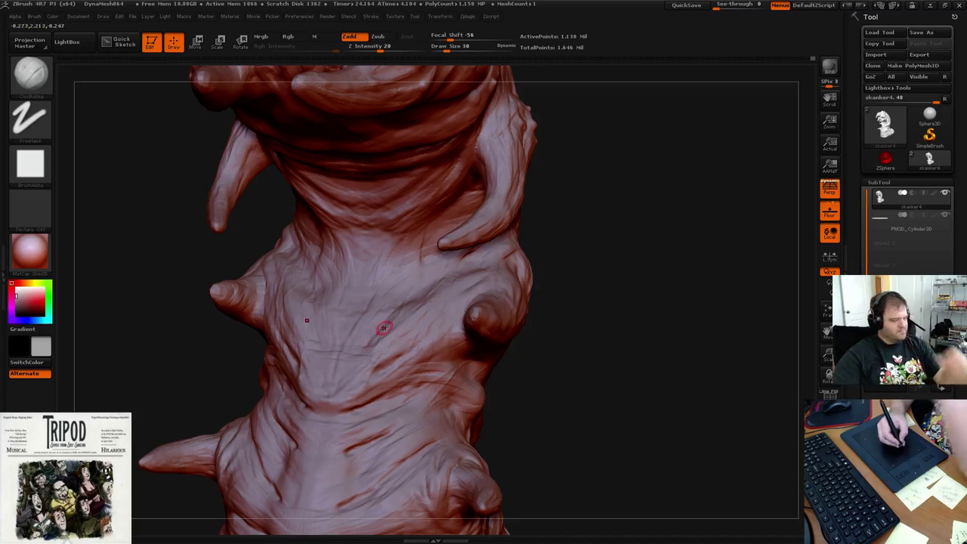
key("bracketright")
key("bracketright")
key("bracketright")
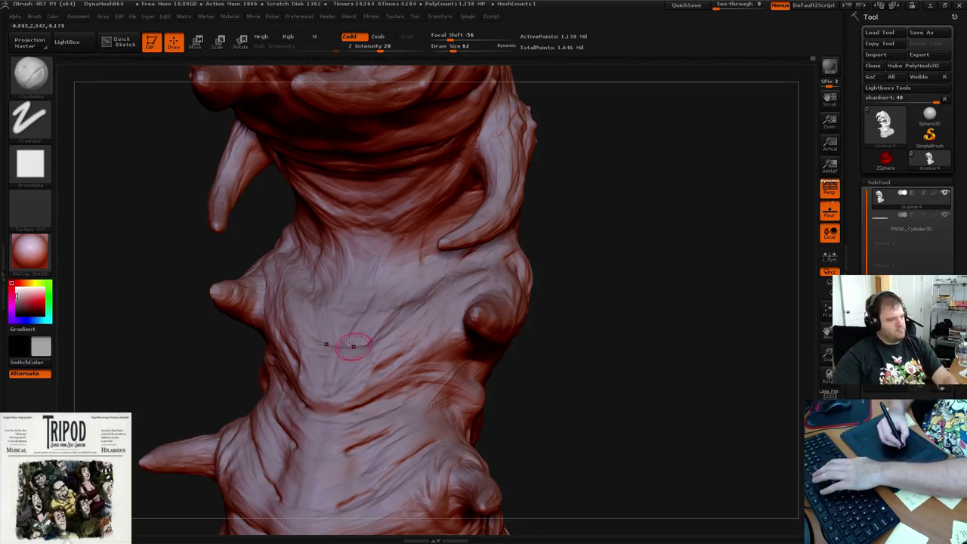
mouse_move(363, 341)
left_mouse_down()
mouse_move(293, 343)
mouse_move(310, 354)
left_mouse_up()
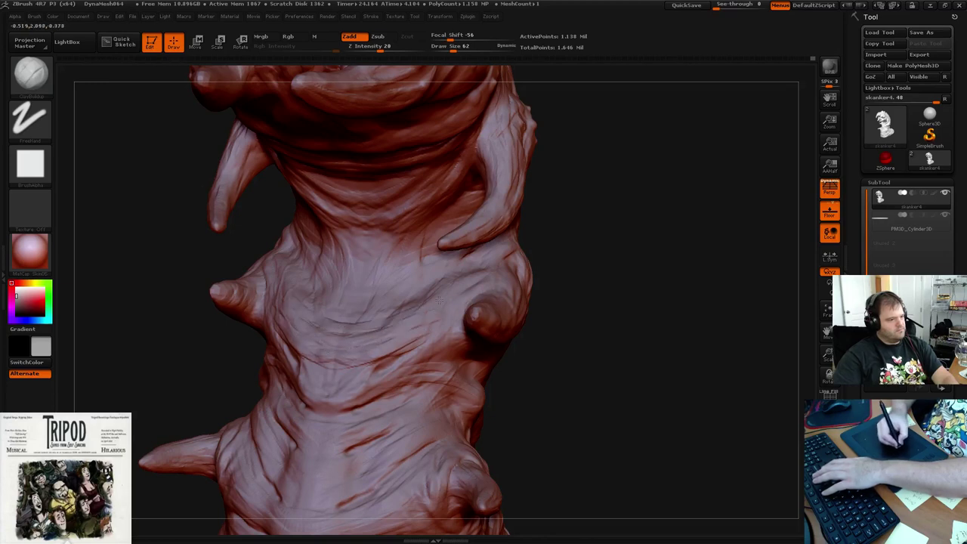
mouse_move(620, 264)
left_mouse_down()
mouse_move(609, 264)
mouse_move(660, 254)
mouse_move(627, 264)
left_mouse_up()
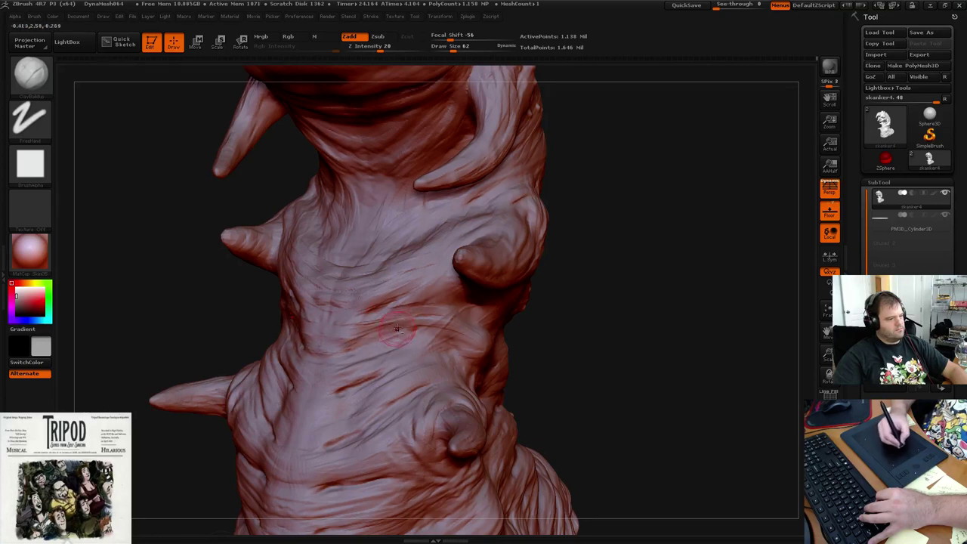
key("shift")
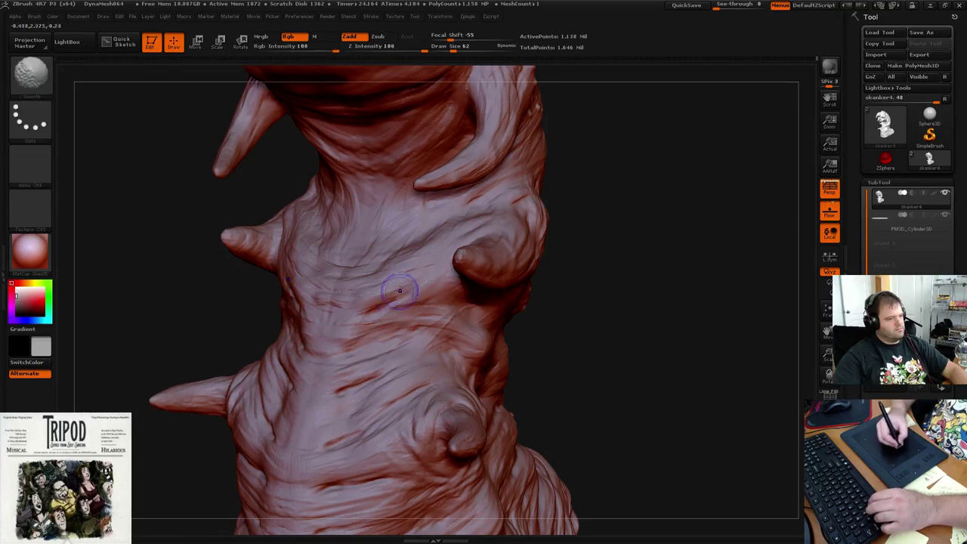
mouse_move(554, 266)
left_mouse_down()
mouse_move(619, 268)
mouse_move(620, 302)
mouse_move(545, 236)
mouse_move(579, 262)
mouse_move(566, 263)
mouse_move(579, 257)
left_mouse_up()
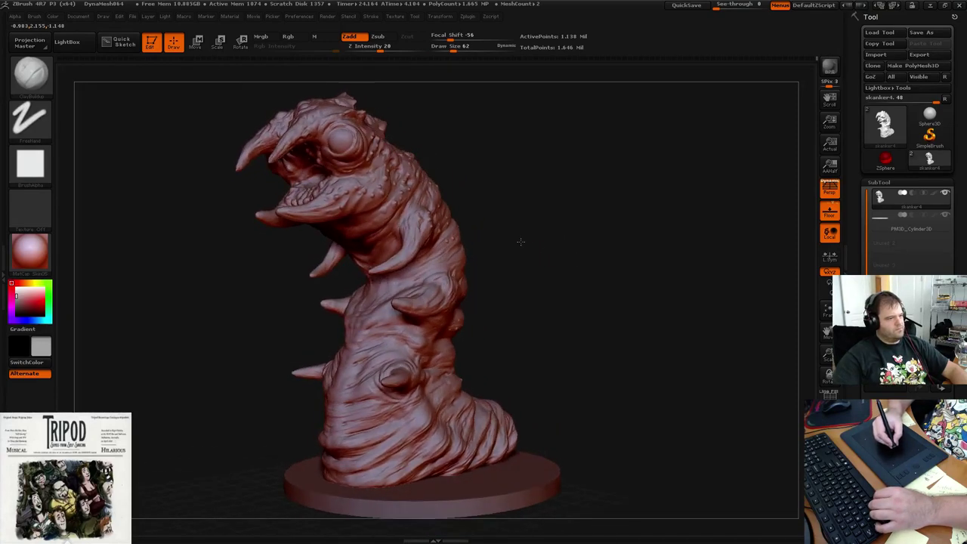
Pull small teeth out of the lower jaw's inner rim with the SnakeHook brush at draw size 62
mouse_move(520, 242)
left_mouse_down()
mouse_move(544, 252)
mouse_move(438, 270)
mouse_move(516, 246)
left_mouse_up()
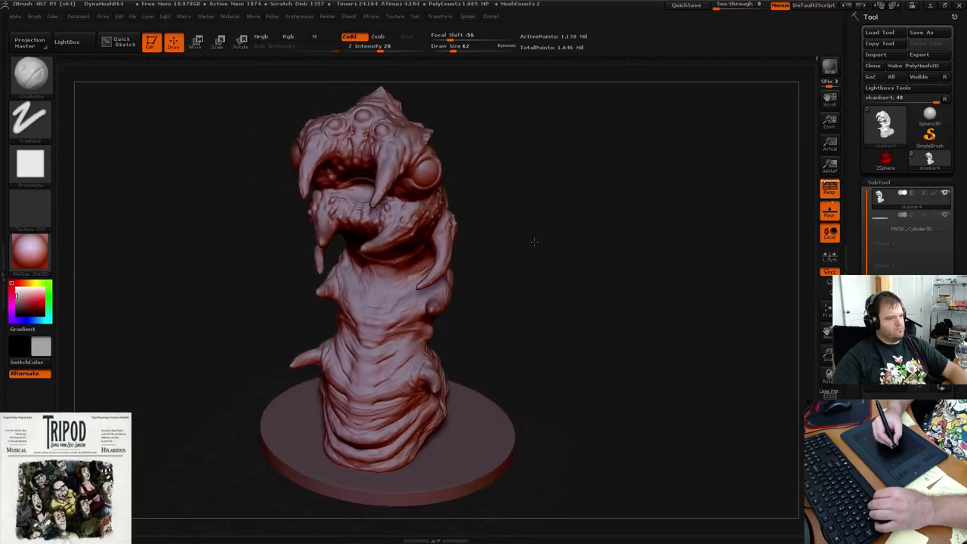
left_click_drag(533, 242, 652, 363)
left_click_drag(691, 306, 694, 300)
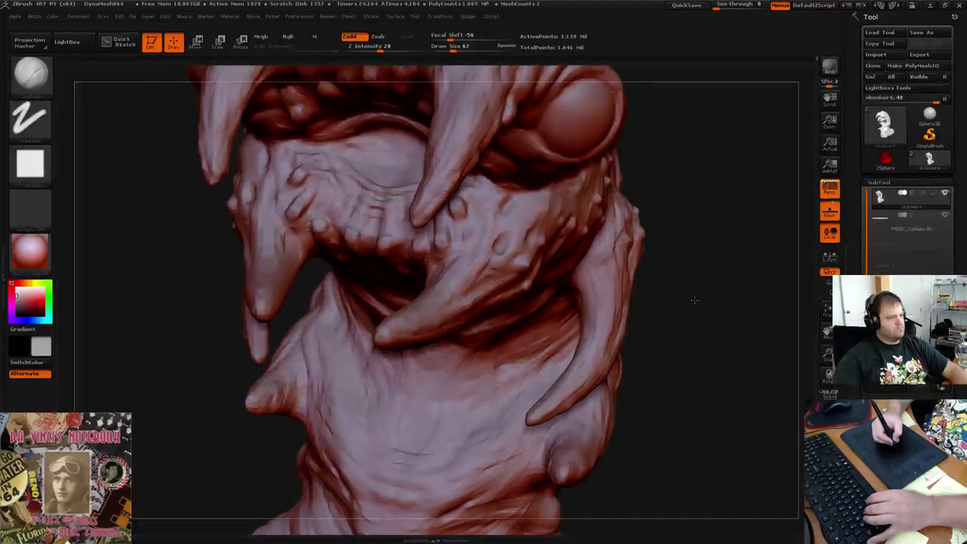
key("b")
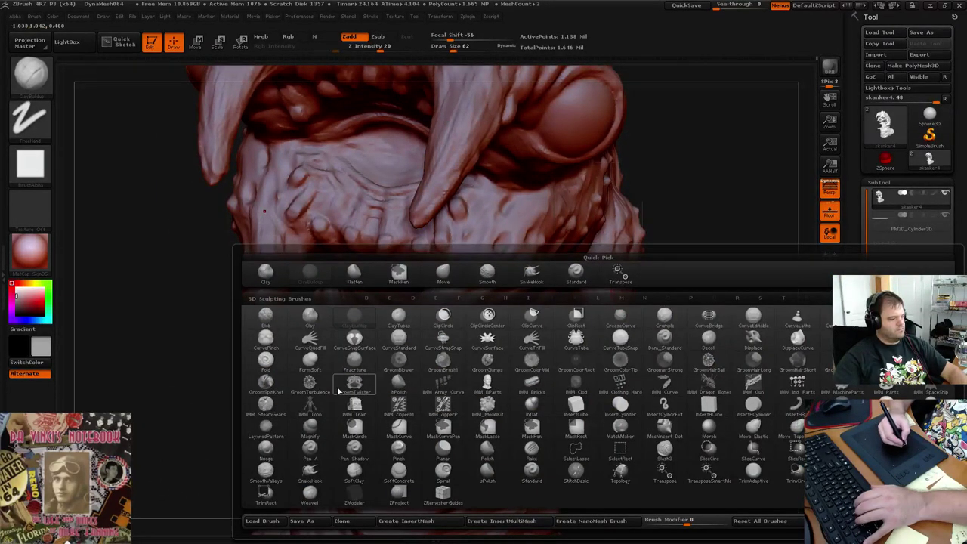
key("s")
key("h")
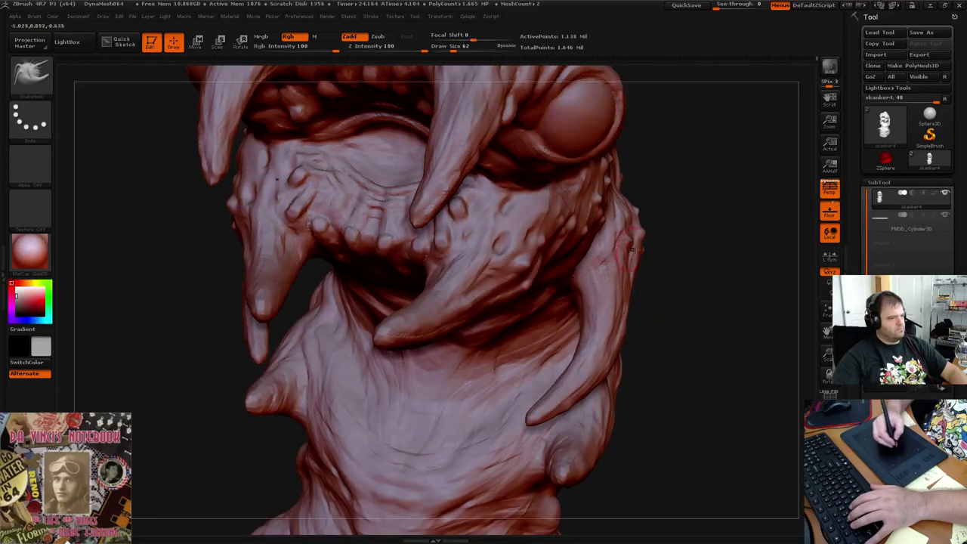
left_click_drag(717, 250, 672, 252)
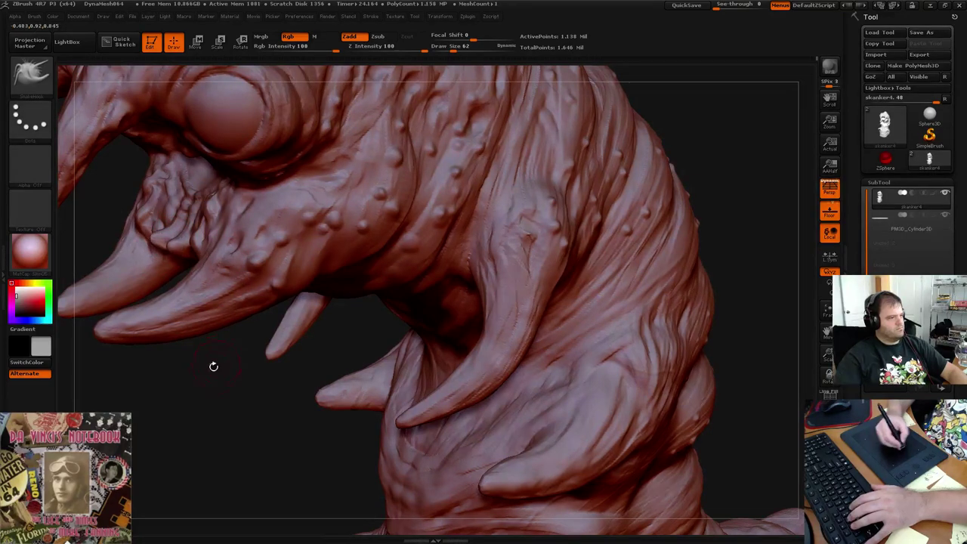
mouse_move(213, 367)
left_mouse_down()
mouse_move(257, 363)
mouse_move(259, 308)
mouse_move(266, 341)
mouse_move(249, 442)
mouse_move(280, 345)
mouse_move(246, 421)
mouse_move(215, 281)
left_mouse_up()
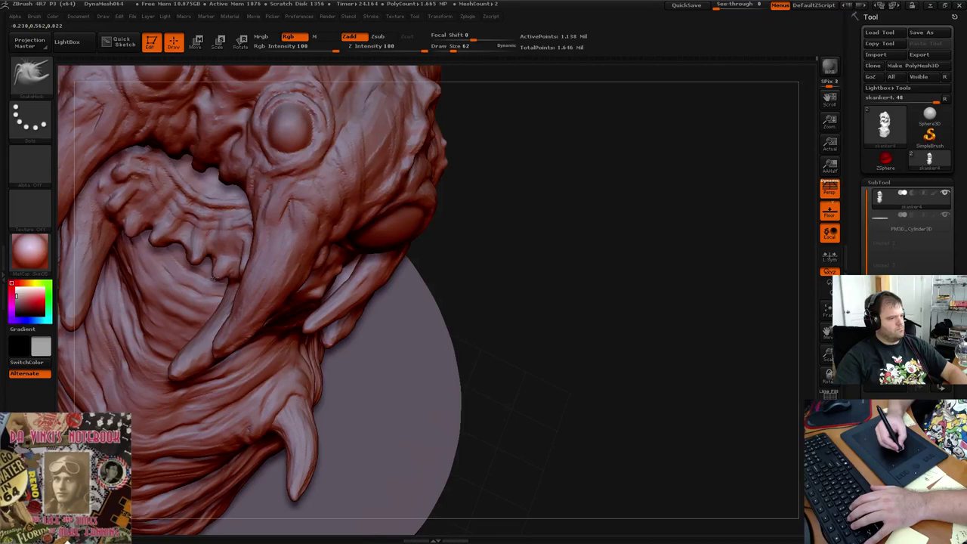
mouse_move(458, 300)
left_mouse_down()
mouse_move(460, 242)
mouse_move(521, 252)
mouse_move(280, 277)
left_mouse_up()
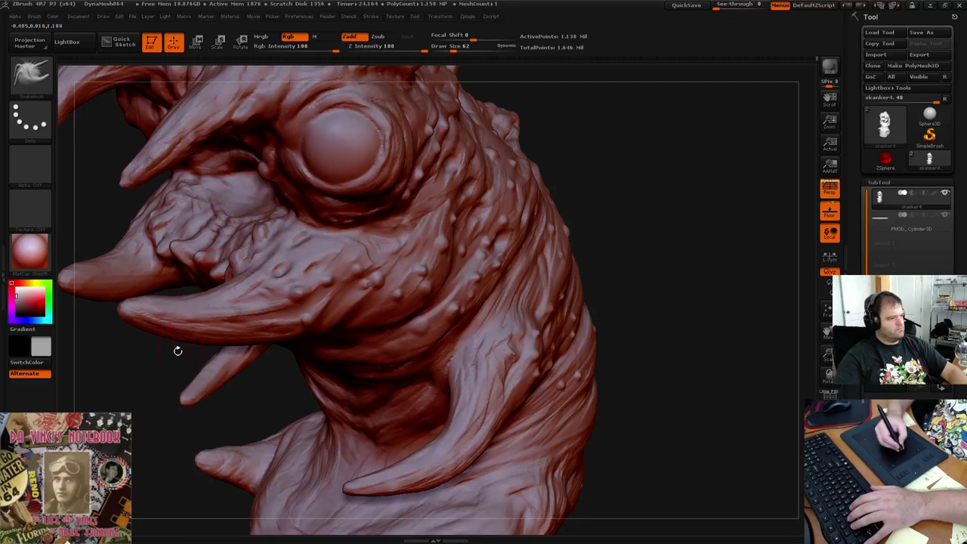
left_click_drag(178, 351, 220, 271)
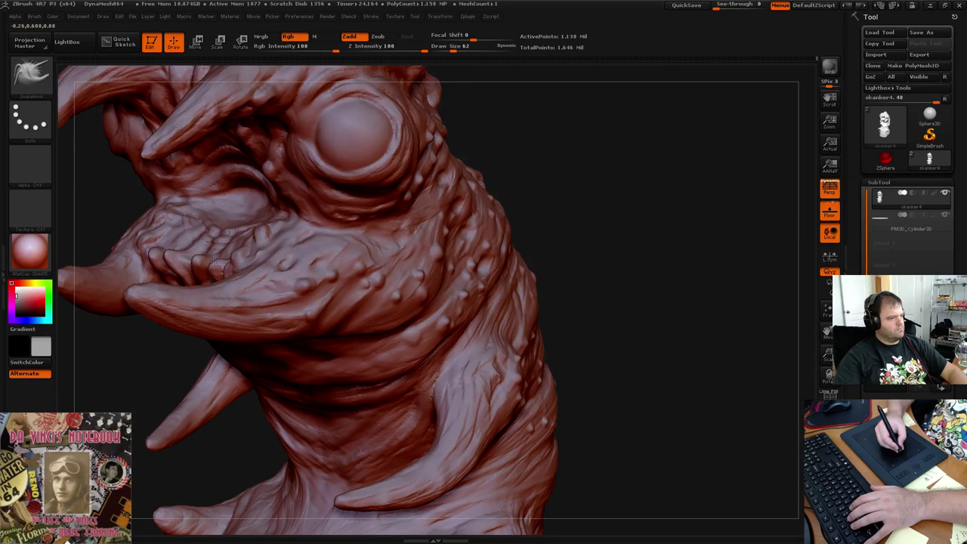
mouse_move(145, 353)
left_mouse_down()
mouse_move(211, 355)
mouse_move(169, 345)
mouse_move(377, 224)
mouse_move(402, 234)
mouse_move(401, 249)
mouse_move(382, 250)
mouse_move(396, 240)
left_mouse_up()
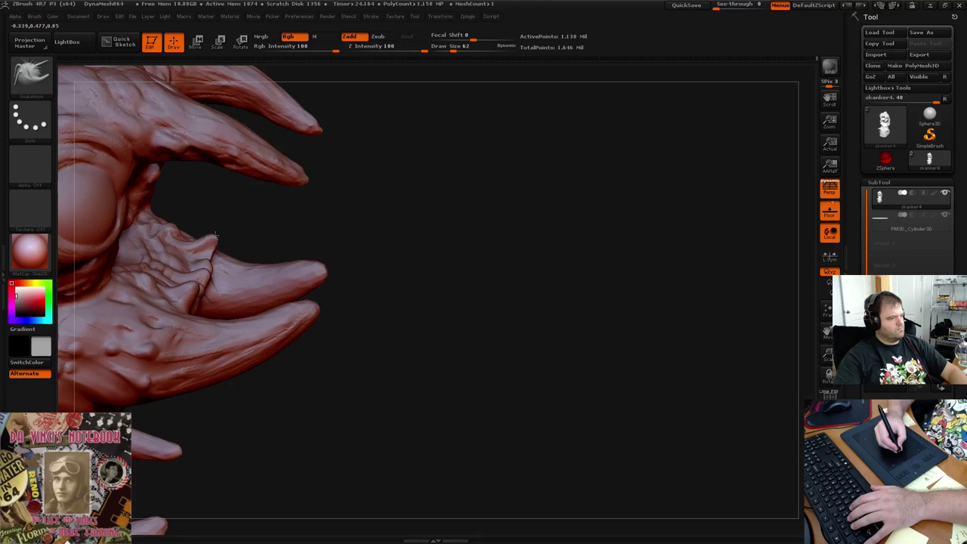
Pull a row of pointed teeth down from the upper jaw inside the mouth with SnakeHook
mouse_move(280, 231)
left_mouse_down()
mouse_move(346, 235)
mouse_move(328, 237)
mouse_move(536, 181)
mouse_move(588, 194)
mouse_move(529, 203)
mouse_move(601, 199)
mouse_move(408, 156)
left_mouse_up()
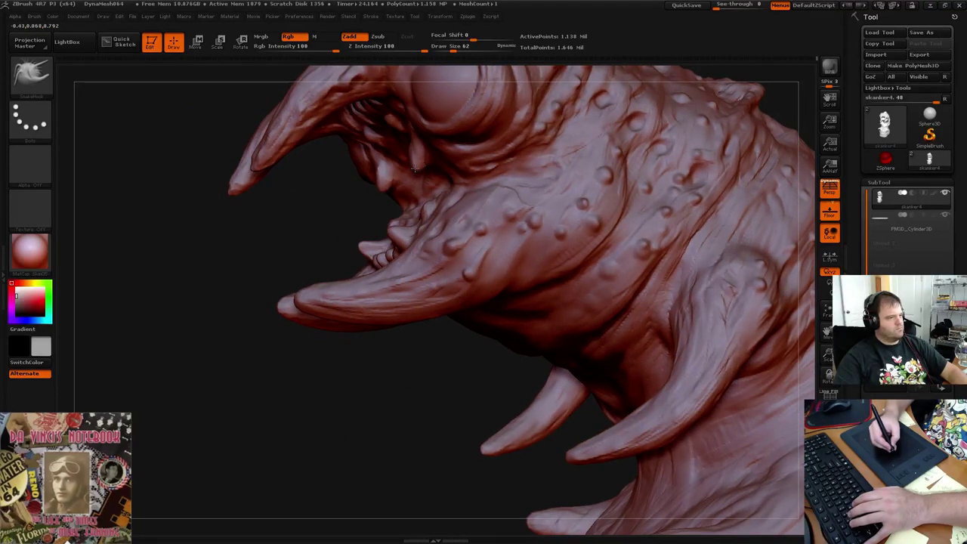
mouse_move(319, 204)
left_mouse_down()
mouse_move(348, 177)
mouse_move(325, 189)
mouse_move(330, 170)
mouse_move(300, 162)
mouse_move(312, 193)
mouse_move(387, 124)
mouse_move(398, 147)
left_mouse_up()
mouse_move(303, 203)
left_mouse_down()
mouse_move(355, 189)
mouse_move(302, 216)
mouse_move(337, 161)
left_mouse_up()
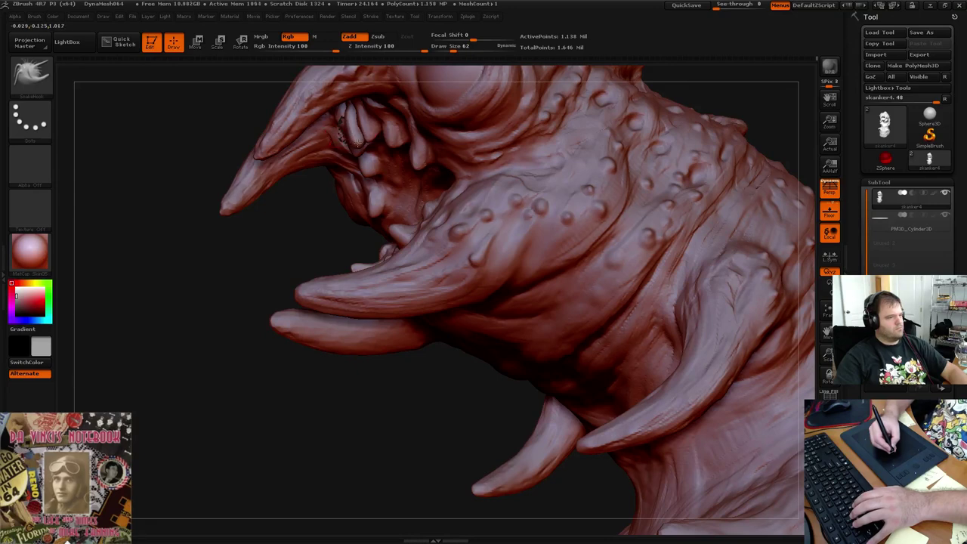
left_click_drag(272, 231, 423, 238)
left_click_drag(629, 288, 548, 158)
mouse_move(632, 185)
left_mouse_down()
mouse_move(619, 168)
mouse_move(557, 146)
mouse_move(572, 157)
mouse_move(567, 201)
mouse_move(555, 198)
mouse_move(637, 138)
mouse_move(628, 136)
mouse_move(707, 134)
left_mouse_up()
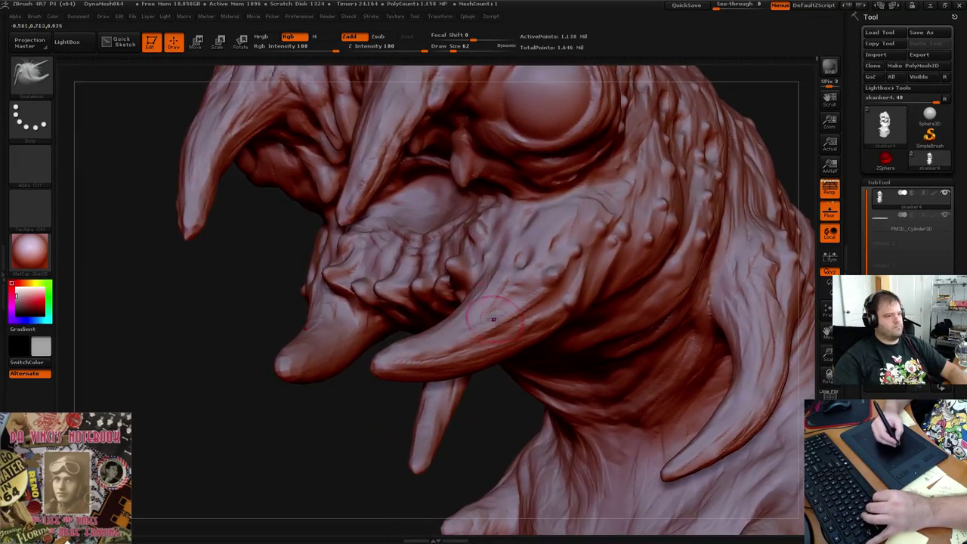
Lengthen and sharpen the lower jaw teeth between the two large tusks with SnakeHook, smoothing where needed
mouse_move(345, 406)
left_mouse_down()
mouse_move(327, 414)
mouse_move(329, 393)
left_mouse_up()
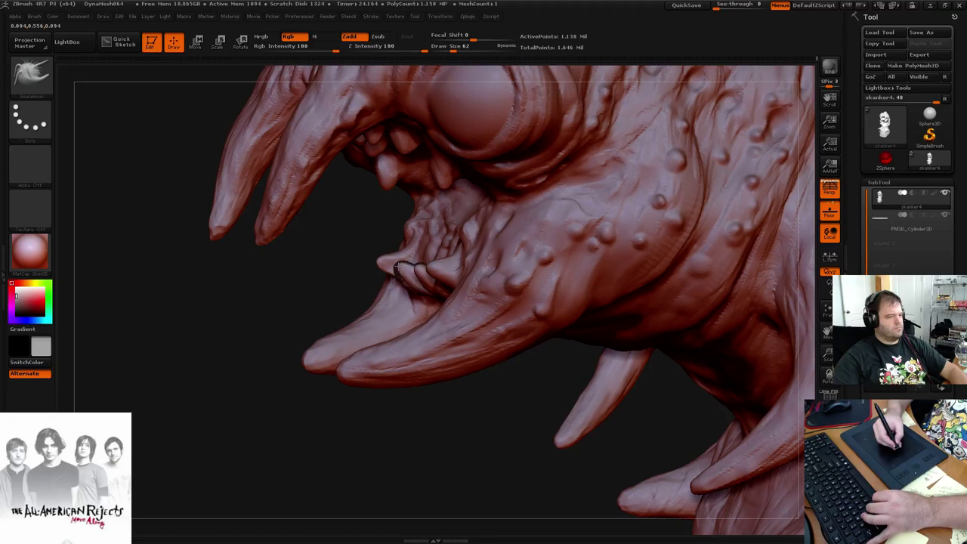
mouse_move(343, 445)
left_mouse_down()
mouse_move(395, 406)
mouse_move(347, 414)
mouse_move(585, 254)
mouse_move(635, 262)
mouse_move(627, 268)
left_mouse_up()
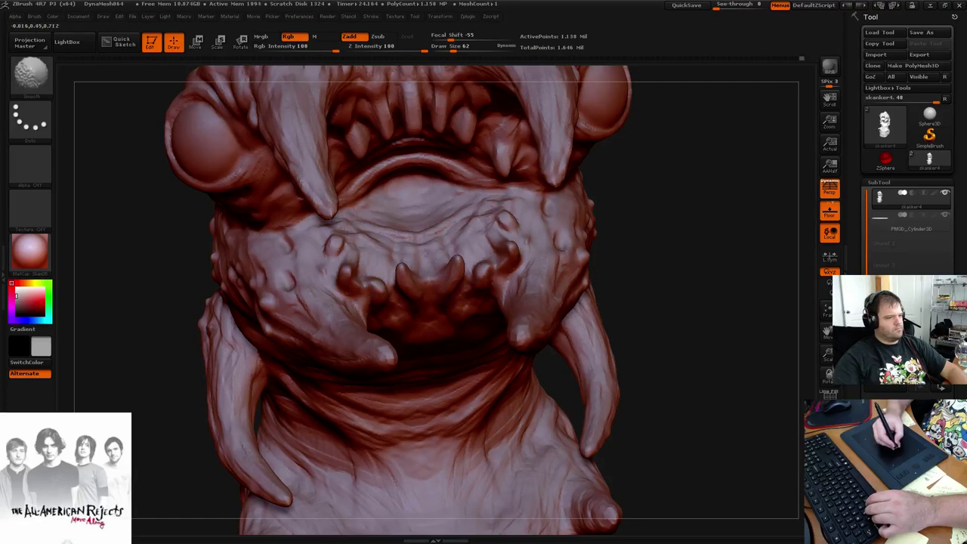
mouse_move(678, 212)
left_mouse_down()
mouse_move(654, 217)
mouse_move(621, 248)
mouse_move(597, 240)
left_mouse_up()
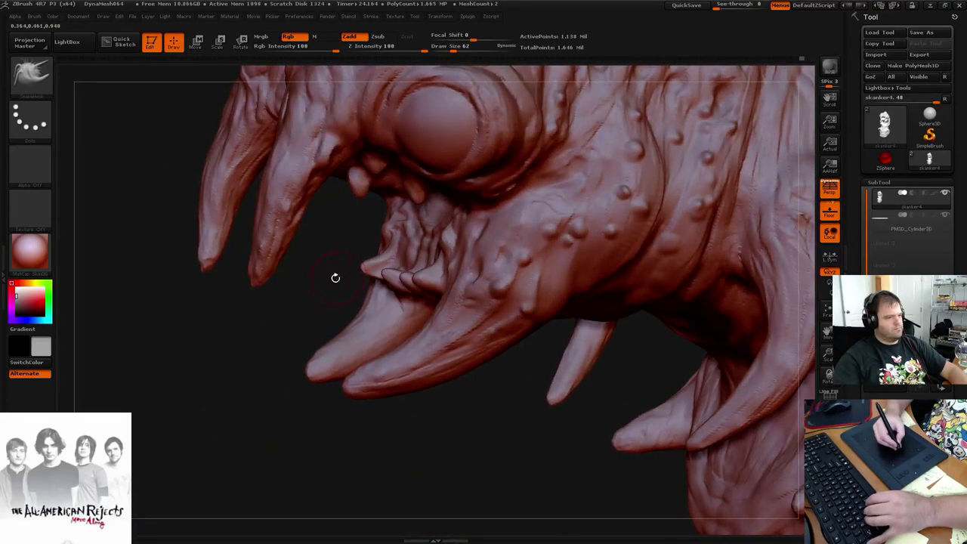
left_click_drag(335, 277, 324, 288)
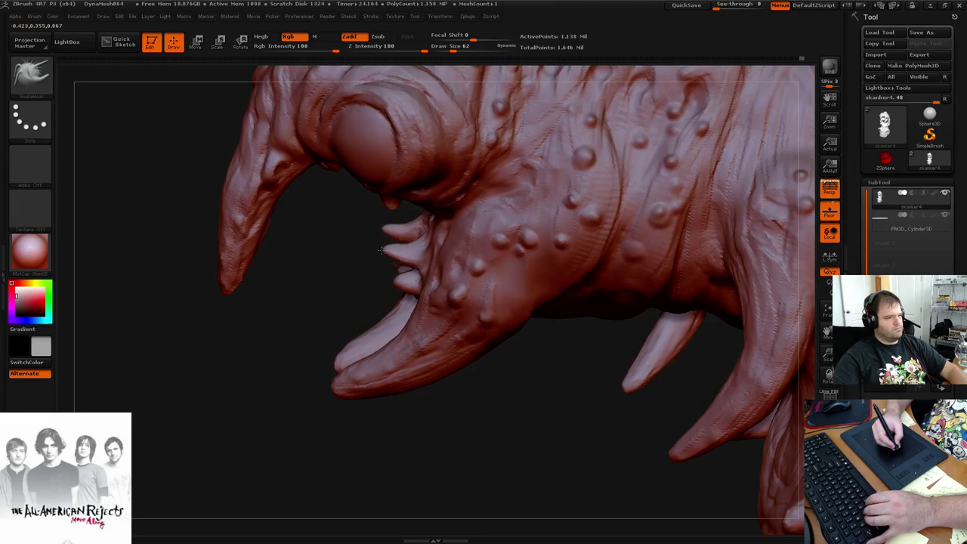
left_click_drag(322, 298, 396, 282)
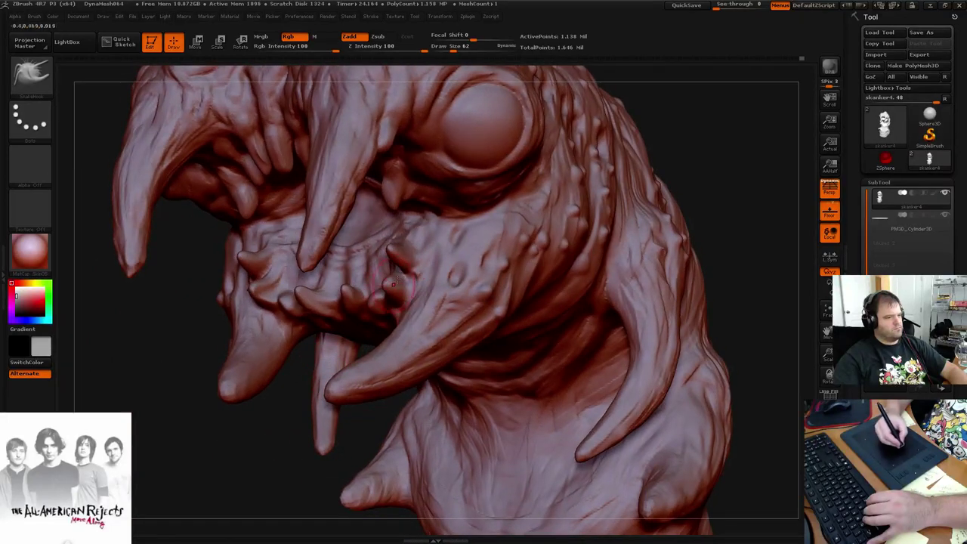
Build up the bases of the teeth and the surrounding gums with ClayBuildup at draw size 30
key("b")
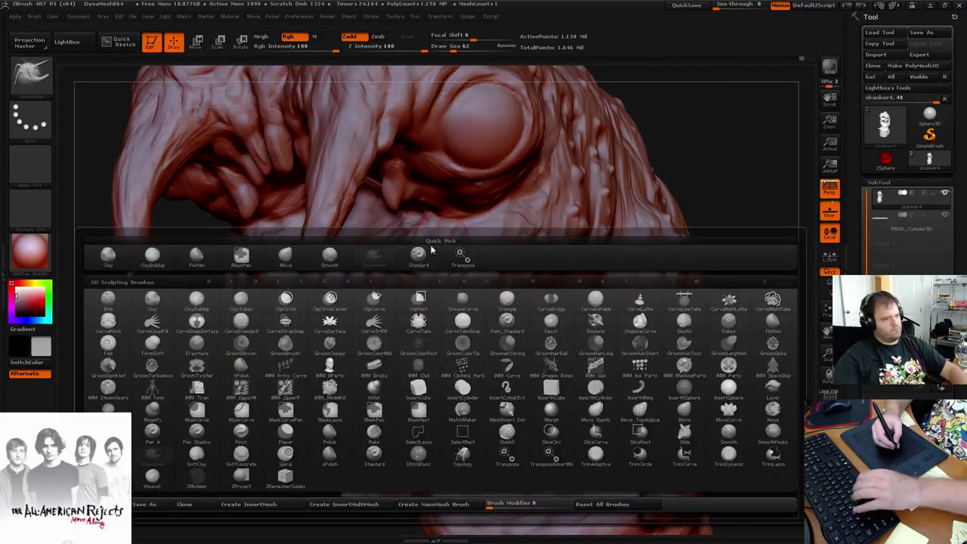
left_click(166, 260)
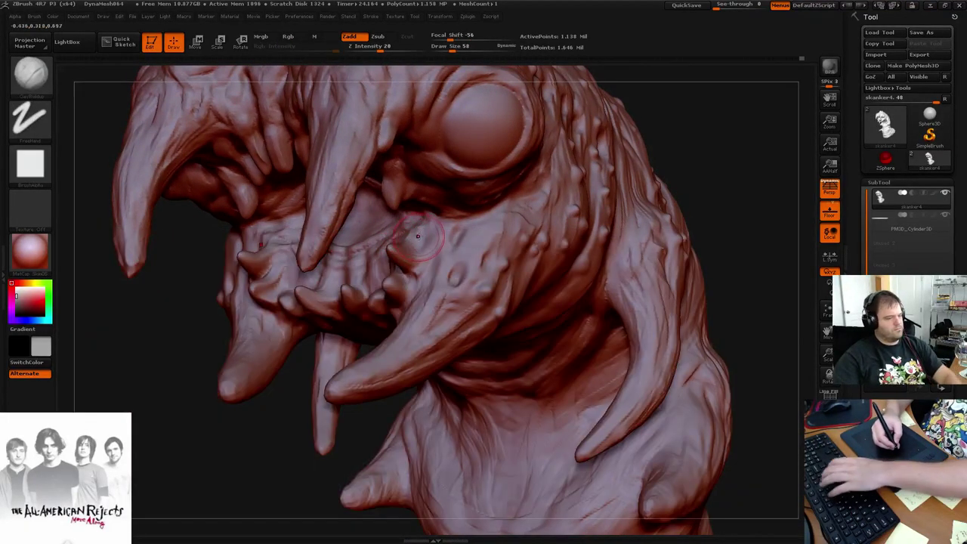
key("bracketleft")
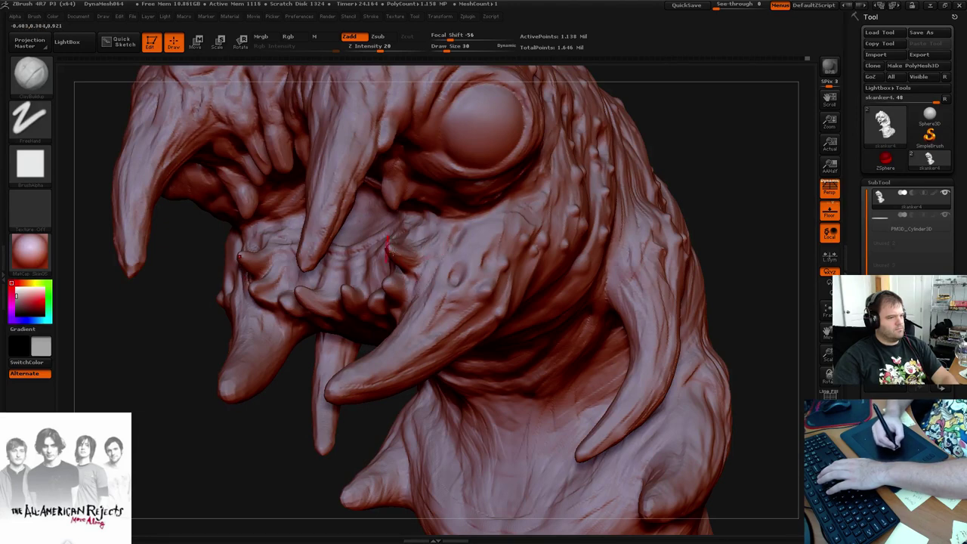
left_click_drag(721, 160, 668, 151)
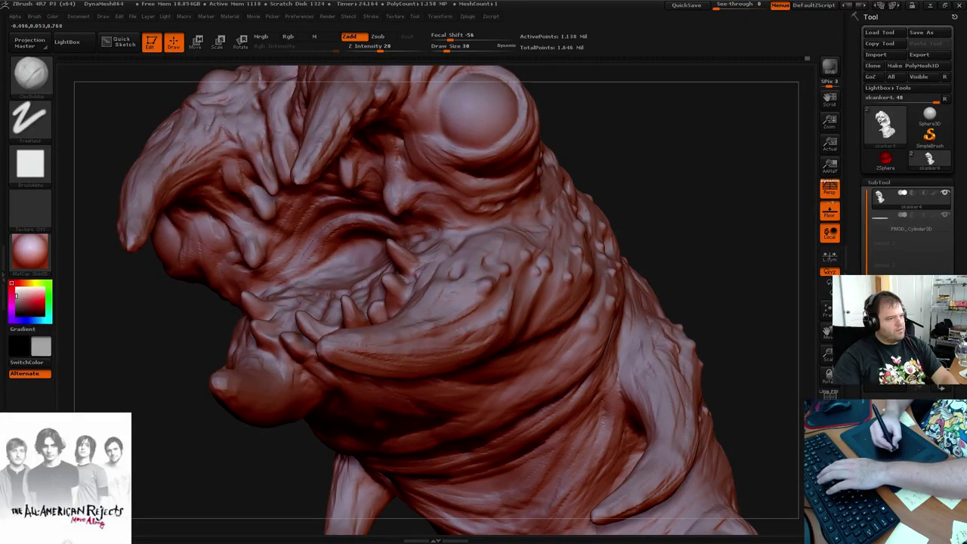
left_click_drag(585, 142, 604, 99)
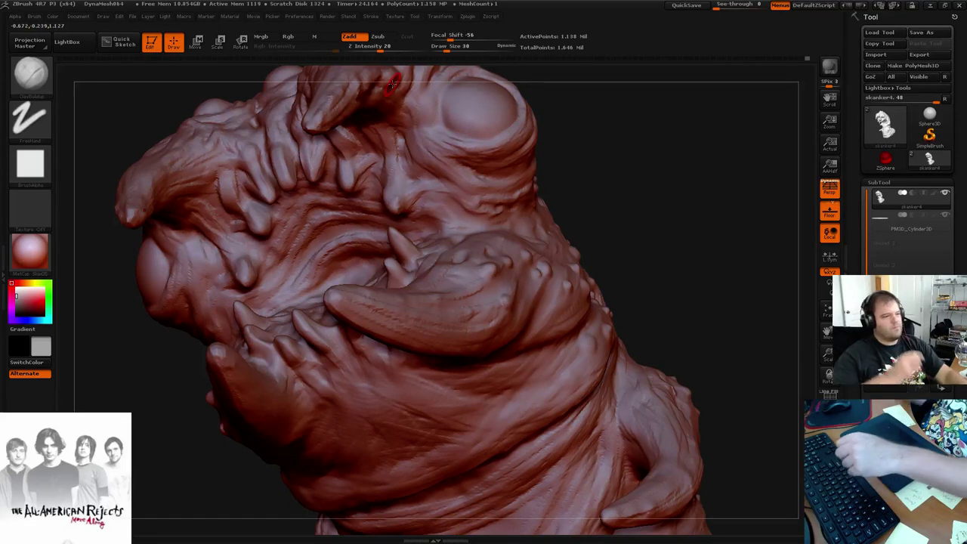
Save the sculpt as skanker4.ztl, replacing the existing file
mouse_move(648, 237)
left_mouse_down()
mouse_move(630, 219)
mouse_move(682, 160)
mouse_move(575, 121)
mouse_move(604, 143)
mouse_move(624, 134)
mouse_move(577, 134)
mouse_move(596, 139)
mouse_move(625, 121)
left_mouse_up()
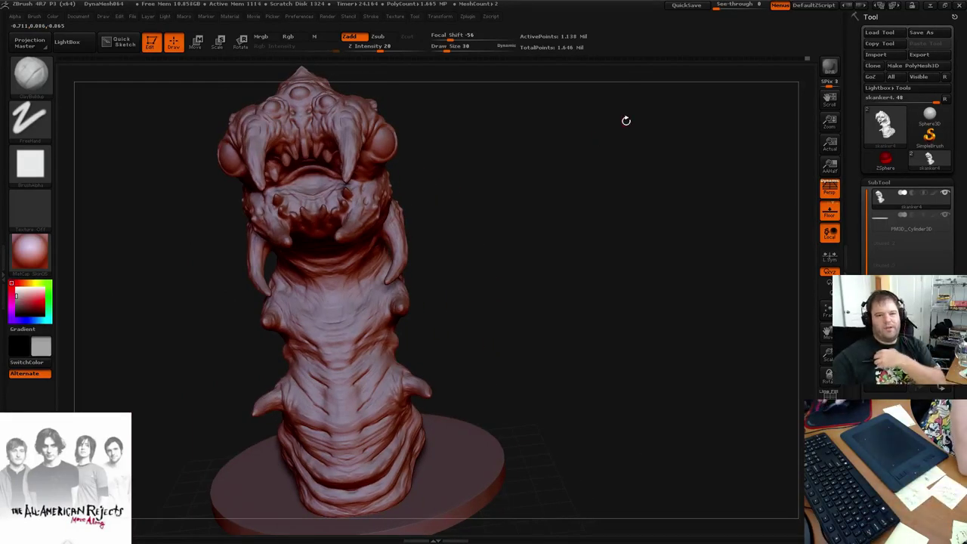
left_click(921, 32)
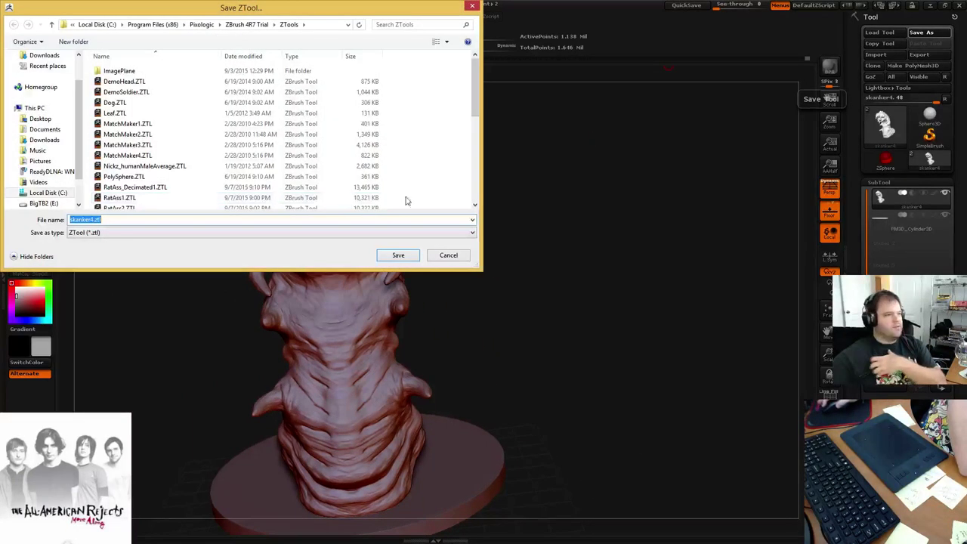
left_click(396, 257)
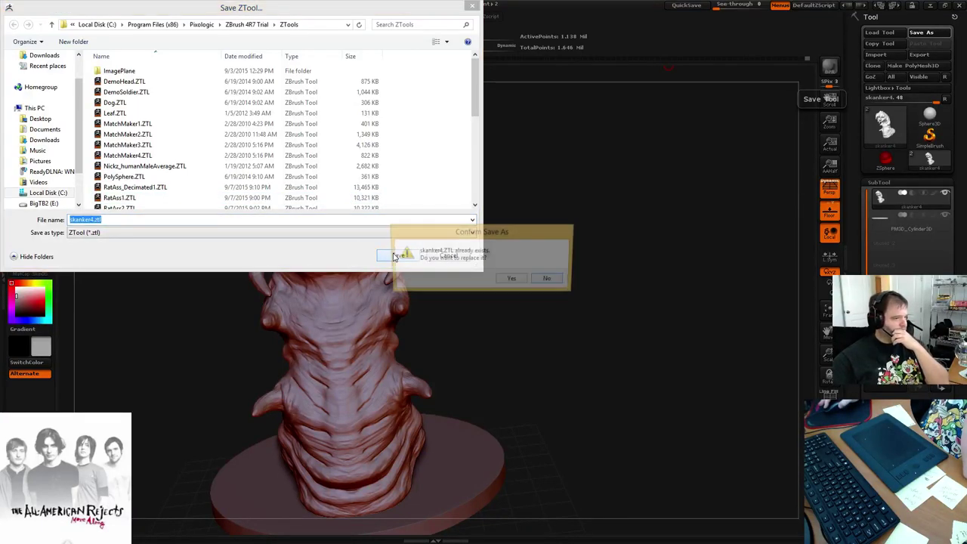
left_click(512, 281)
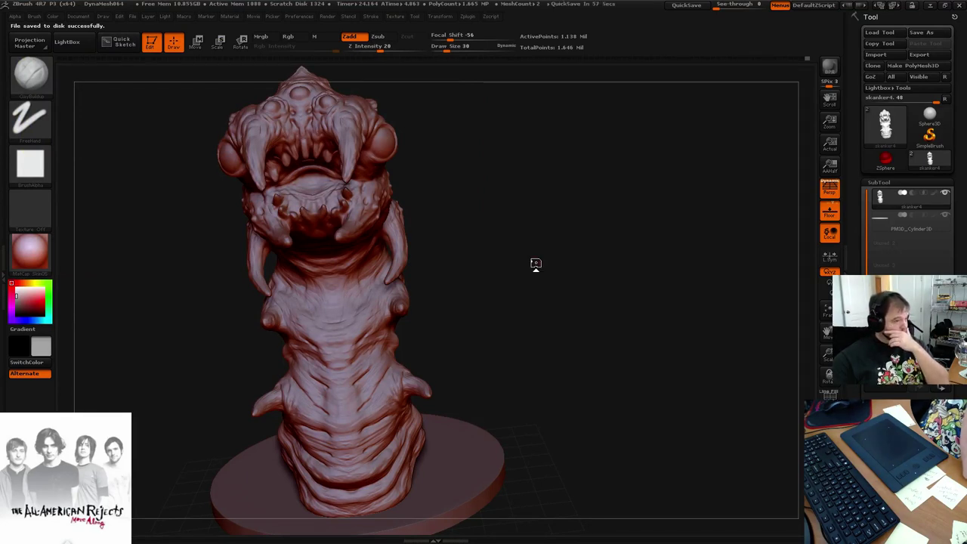
Build up skin folds and wrinkles around the large side eye with ClayBuildup at draw size 30
mouse_move(542, 244)
left_mouse_down()
mouse_move(528, 257)
mouse_move(497, 208)
mouse_move(567, 147)
mouse_move(597, 144)
mouse_move(566, 151)
left_mouse_up()
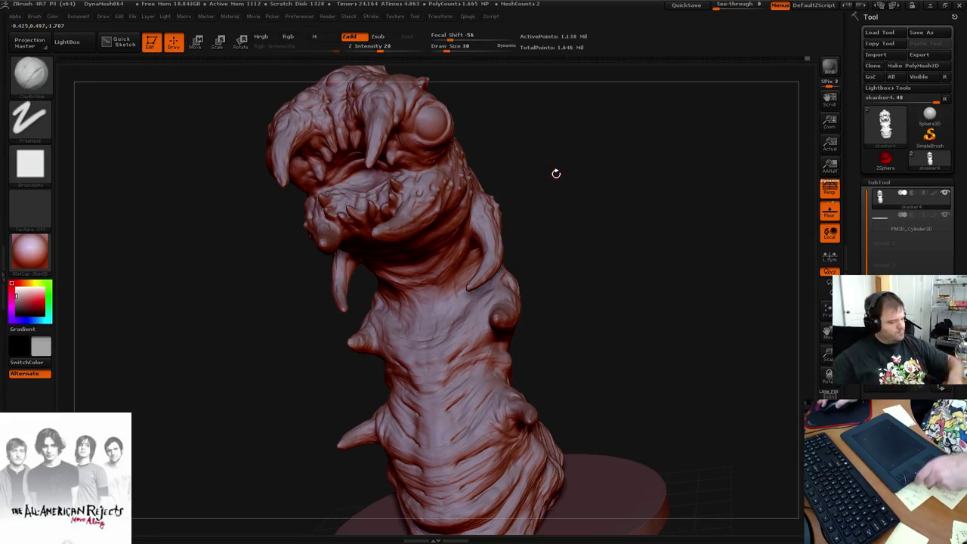
mouse_move(553, 183)
left_mouse_down()
mouse_move(543, 182)
mouse_move(554, 176)
mouse_move(563, 192)
left_mouse_up()
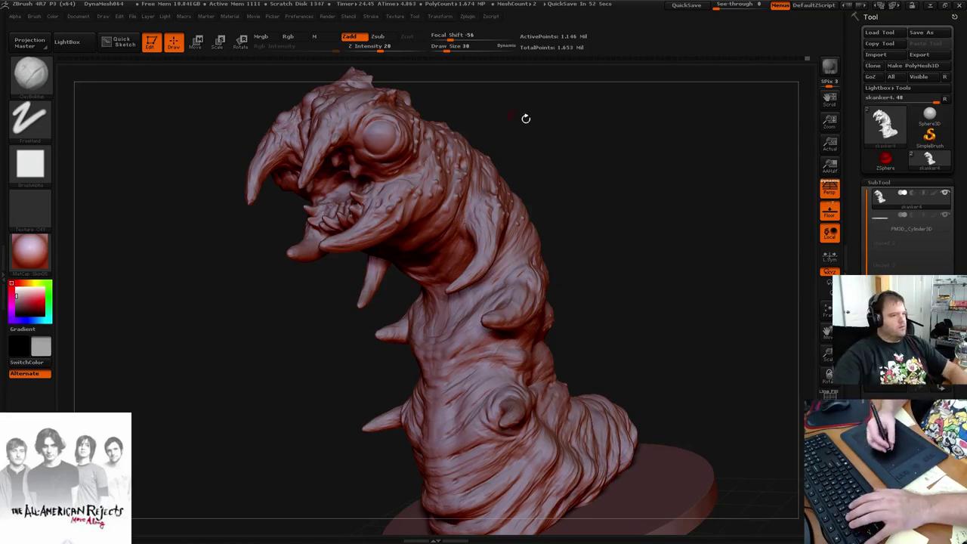
mouse_move(579, 155)
left_mouse_down()
mouse_move(601, 153)
mouse_move(587, 151)
mouse_move(596, 151)
mouse_move(586, 138)
mouse_move(600, 259)
mouse_move(582, 265)
mouse_move(566, 234)
mouse_move(592, 254)
mouse_move(537, 207)
mouse_move(626, 287)
mouse_move(660, 345)
mouse_move(641, 274)
mouse_move(619, 287)
left_mouse_up()
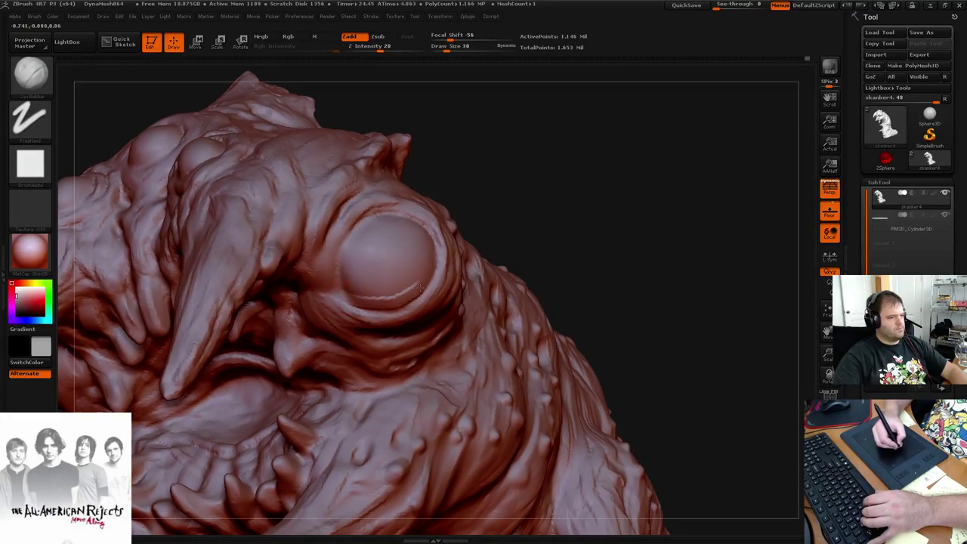
mouse_move(565, 186)
left_mouse_down()
mouse_move(556, 194)
mouse_move(559, 180)
mouse_move(552, 182)
left_mouse_up()
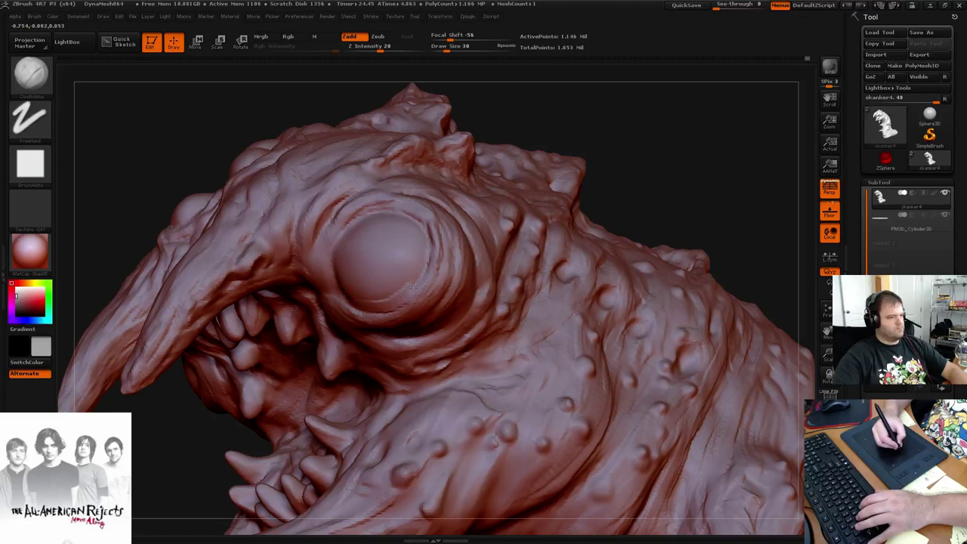
left_click_drag(355, 307, 408, 309)
mouse_move(568, 150)
left_mouse_down()
mouse_move(602, 148)
mouse_move(567, 154)
left_mouse_up()
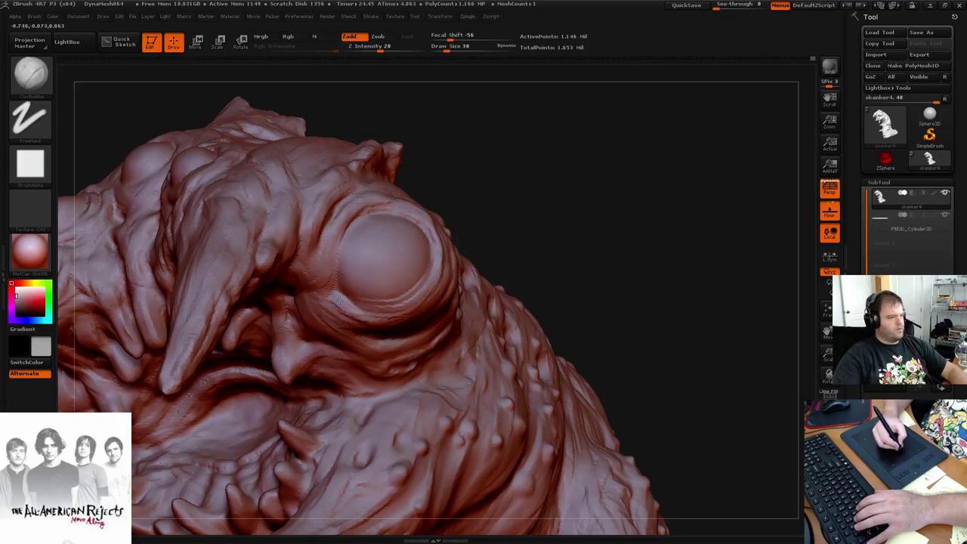
mouse_move(509, 219)
left_mouse_down()
mouse_move(557, 201)
mouse_move(544, 207)
mouse_move(619, 151)
left_mouse_up()
Refine the upper tooth bases and the skin at the mouth corner with ClayBuildup, smoothing where needed
key("shift")
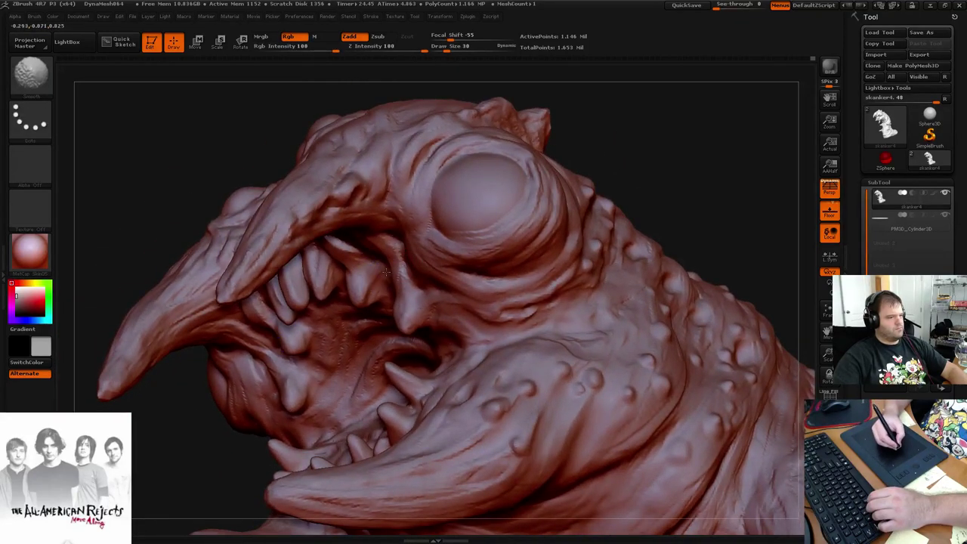
key("shift")
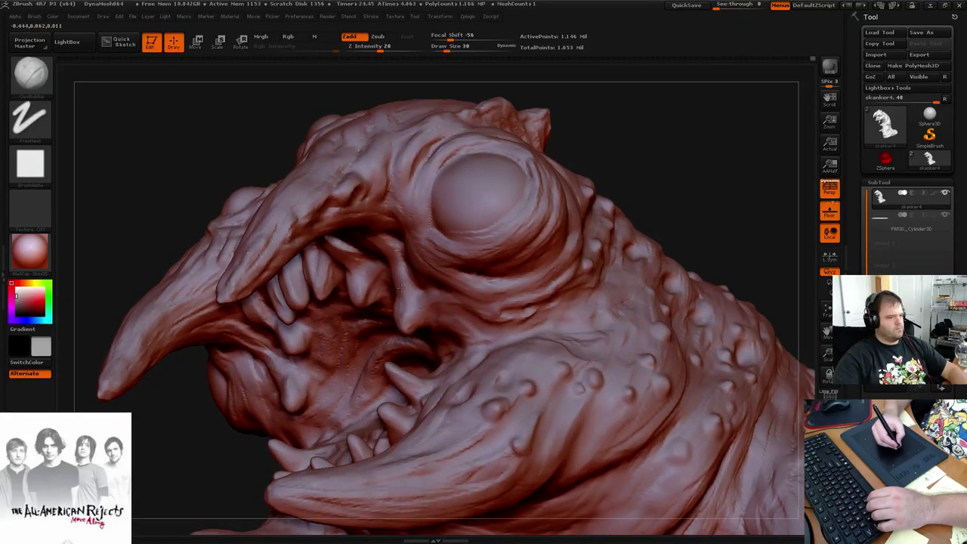
left_click_drag(608, 170, 617, 147)
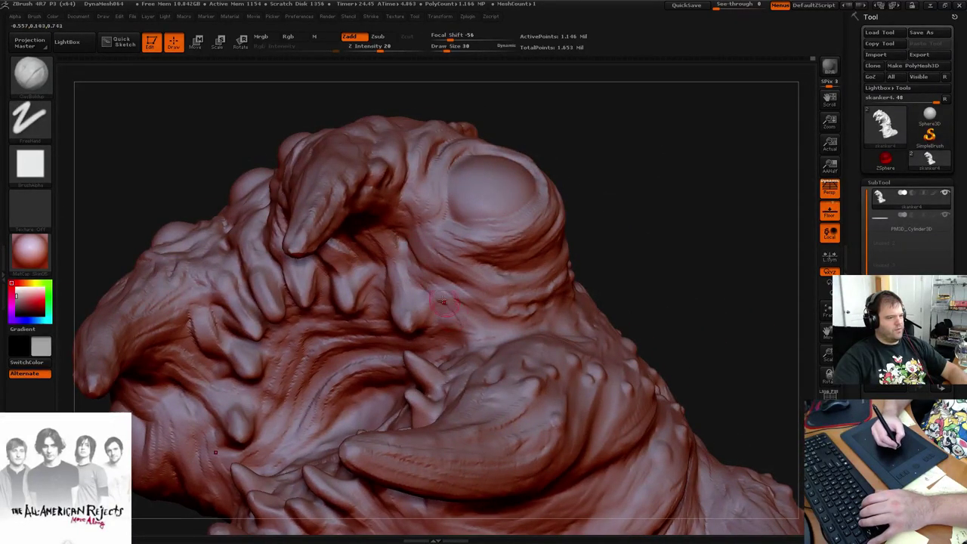
mouse_move(595, 205)
left_mouse_down()
mouse_move(665, 123)
mouse_move(404, 198)
left_mouse_up()
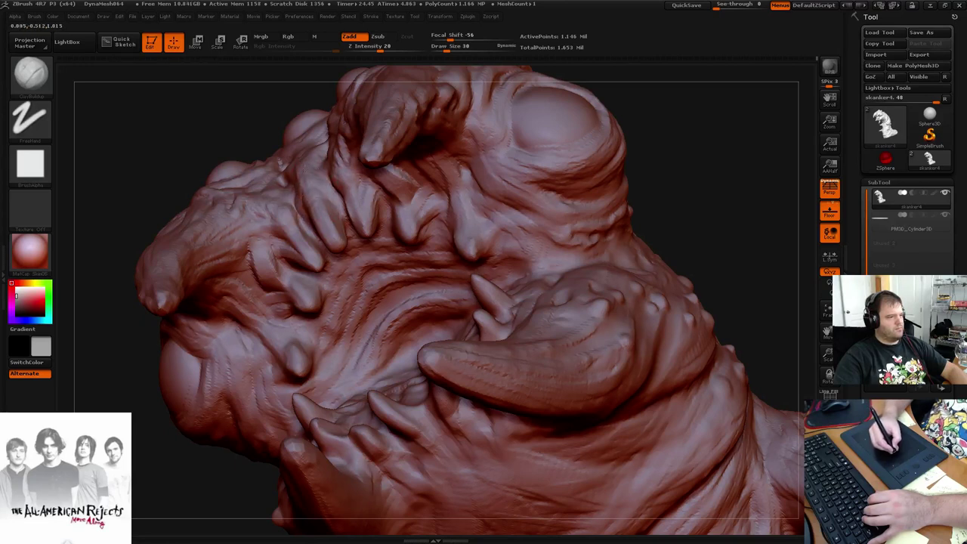
left_click_drag(287, 125, 306, 173)
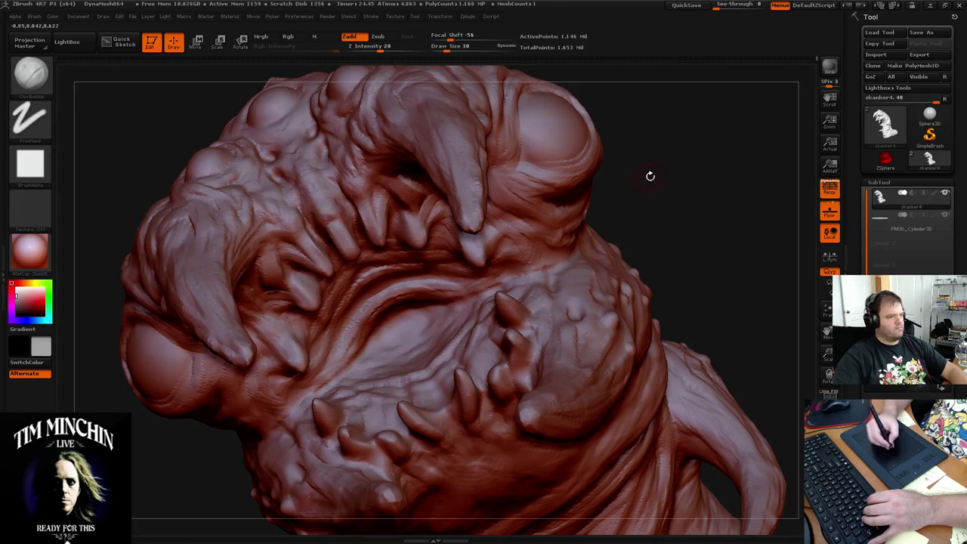
left_click_drag(648, 173, 344, 238)
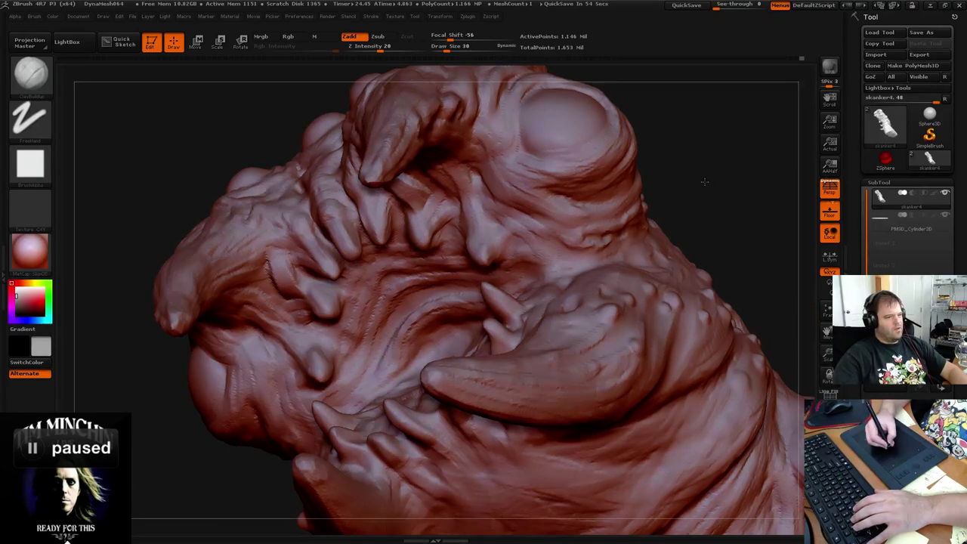
Layer heavier wrinkles beneath the large side eye with ClayBuildup and smooth the harsh strokes
mouse_move(706, 185)
left_mouse_down()
mouse_move(695, 164)
mouse_move(691, 227)
mouse_move(673, 221)
left_mouse_up()
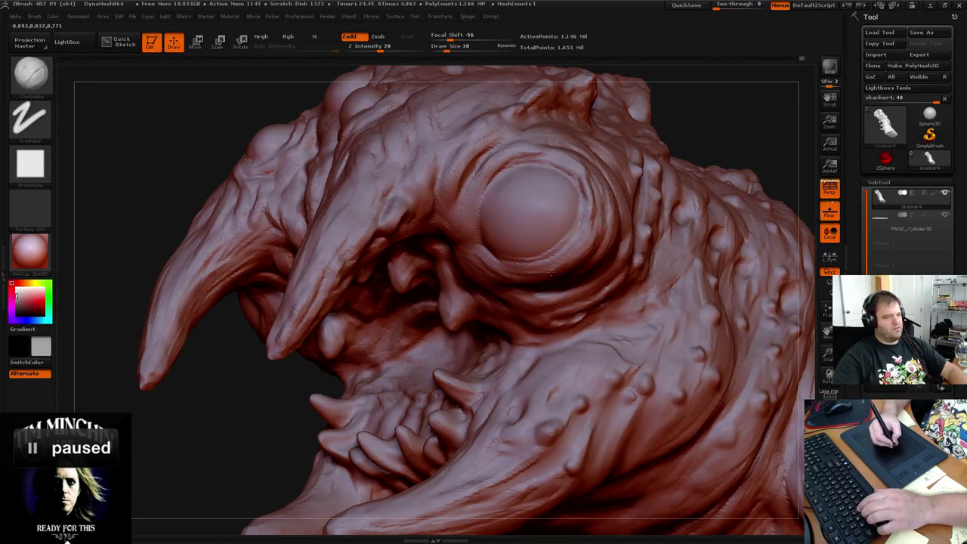
mouse_move(724, 103)
left_mouse_down()
mouse_move(635, 157)
mouse_move(671, 146)
mouse_move(536, 306)
left_mouse_up()
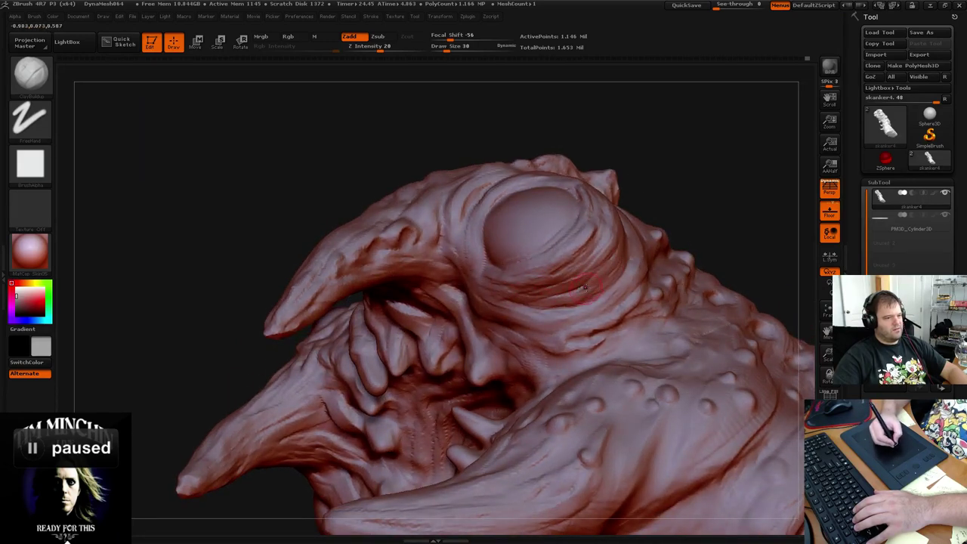
left_click_drag(603, 277, 576, 288, "shift")
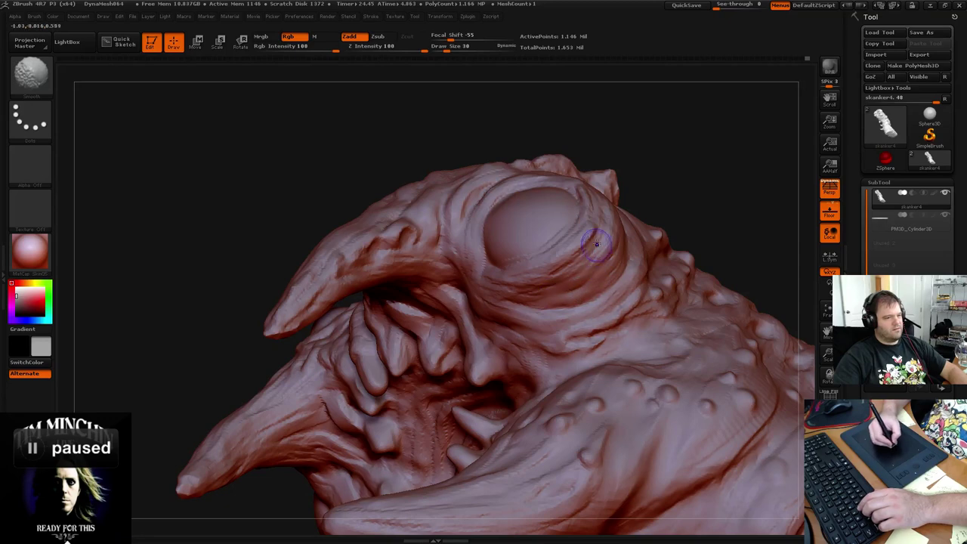
left_click_drag(654, 156, 714, 186)
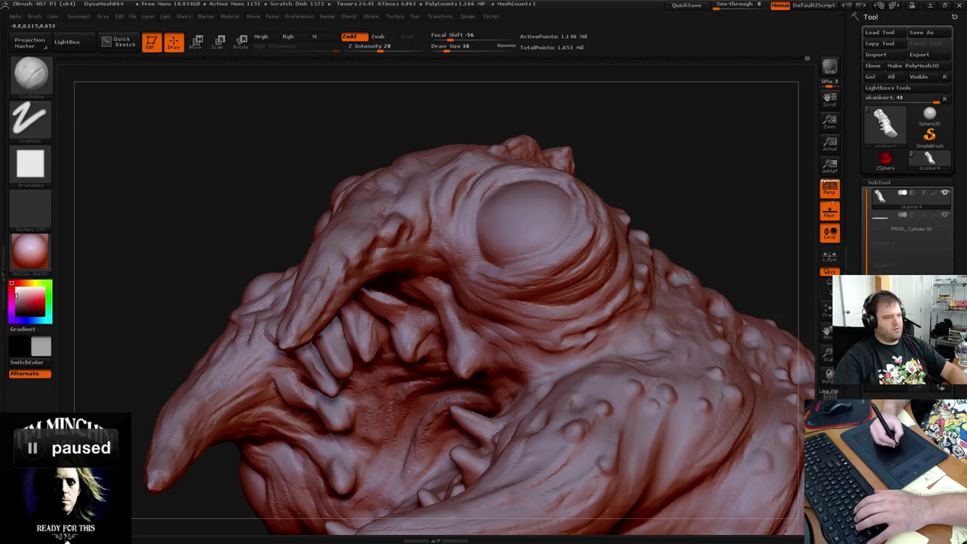
Sculpt fleshy folds into the floor of the mouth with ClayBuildup and add skin detail to the cheek
mouse_move(653, 164)
left_mouse_down()
mouse_move(673, 190)
mouse_move(665, 166)
mouse_move(644, 160)
mouse_move(648, 207)
mouse_move(654, 125)
mouse_move(613, 144)
mouse_move(640, 162)
mouse_move(657, 109)
left_mouse_up()
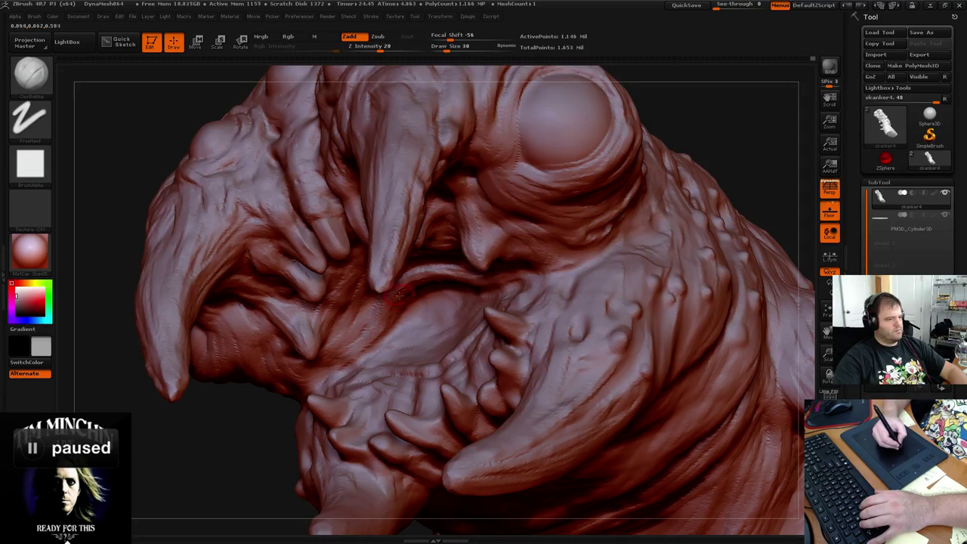
mouse_move(723, 164)
left_mouse_down()
mouse_move(726, 143)
mouse_move(703, 118)
mouse_move(717, 137)
mouse_move(667, 134)
mouse_move(725, 153)
left_mouse_up()
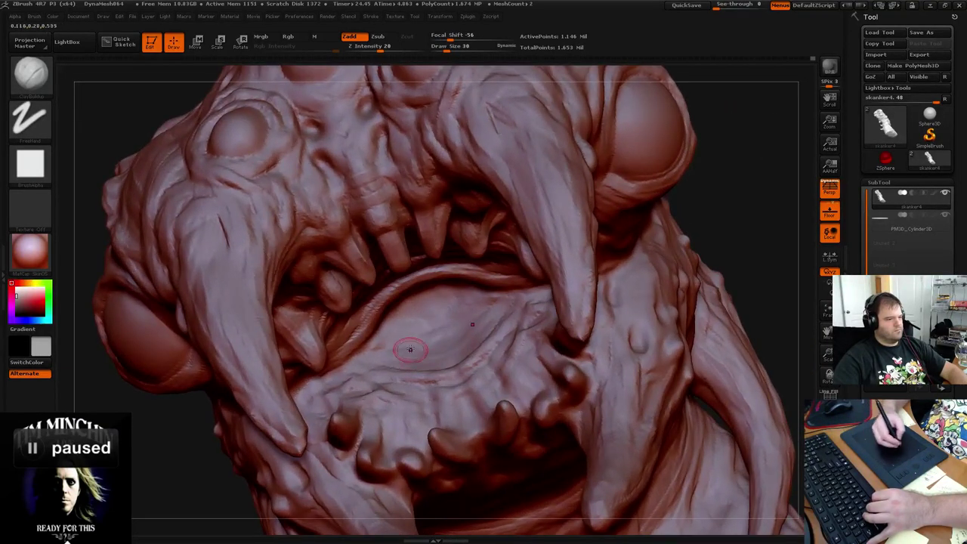
mouse_move(375, 363)
left_mouse_down()
mouse_move(410, 367)
mouse_move(469, 344)
mouse_move(382, 359)
mouse_move(454, 336)
mouse_move(389, 347)
mouse_move(382, 339)
mouse_move(457, 306)
mouse_move(439, 300)
mouse_move(453, 305)
mouse_move(427, 332)
mouse_move(466, 327)
mouse_move(472, 333)
mouse_move(457, 346)
left_mouse_up()
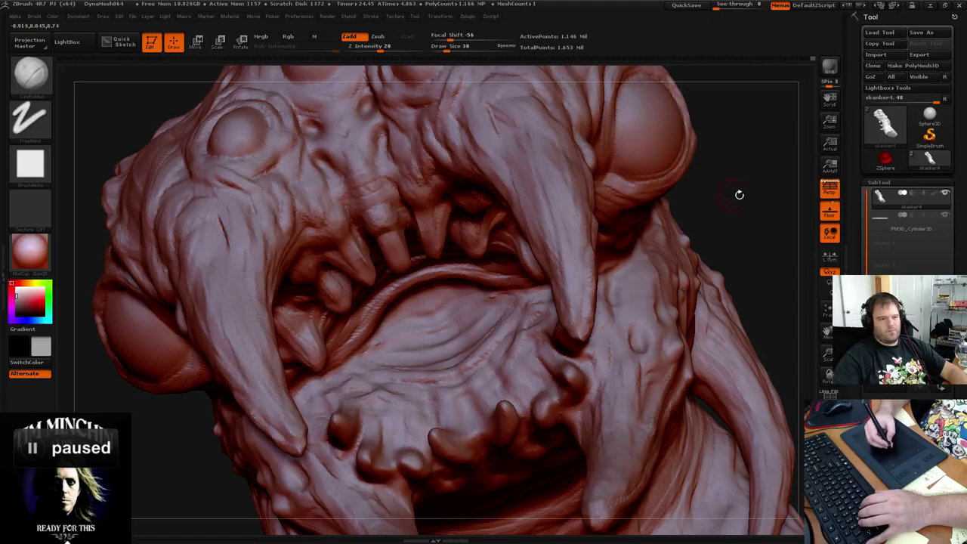
left_click_drag(737, 213, 726, 211)
mouse_move(743, 181)
left_mouse_down()
mouse_move(680, 212)
mouse_move(669, 192)
mouse_move(528, 316)
left_mouse_up()
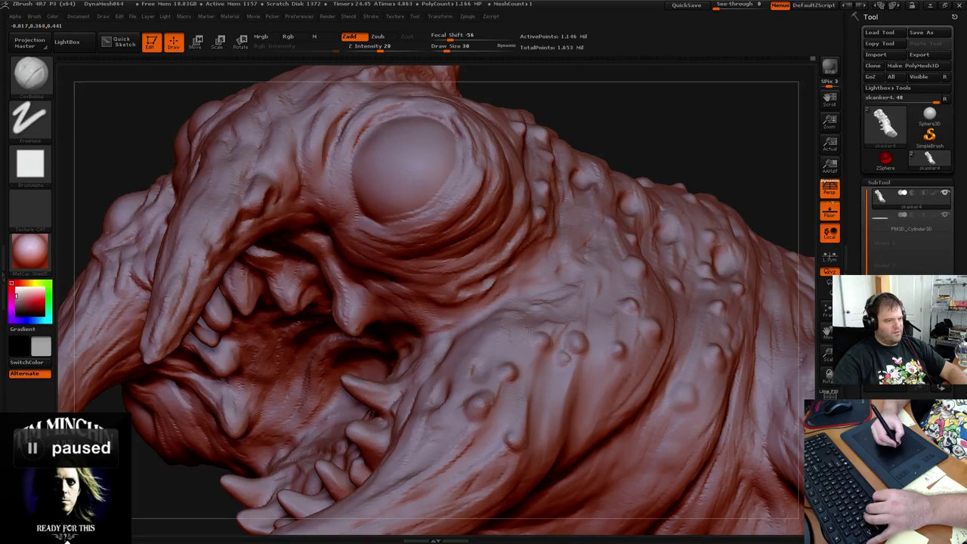
Build up fine skin wrinkles across the front of the torso between the side spikes with ClayBuildup
left_click_drag(671, 157, 604, 184)
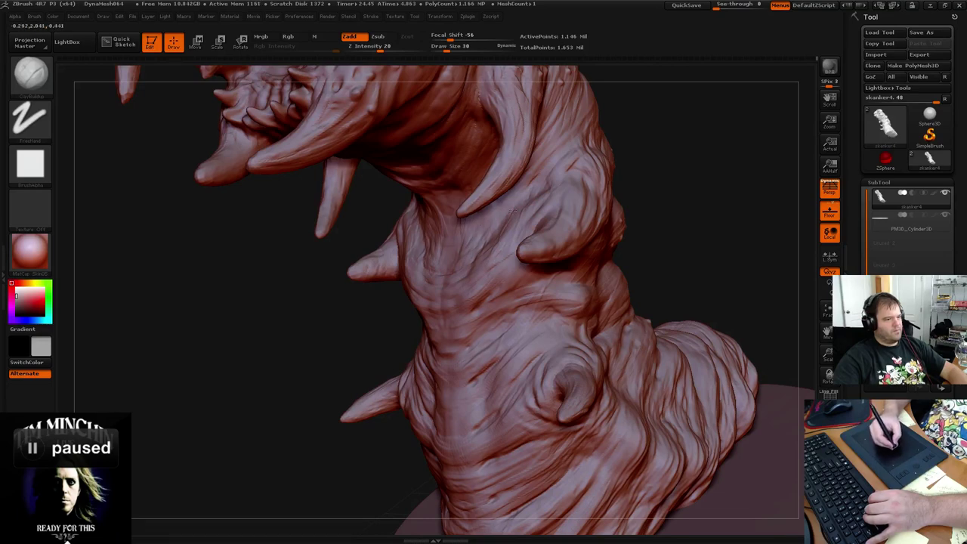
mouse_move(728, 177)
left_mouse_down()
mouse_move(741, 187)
mouse_move(748, 179)
mouse_move(703, 136)
left_mouse_up()
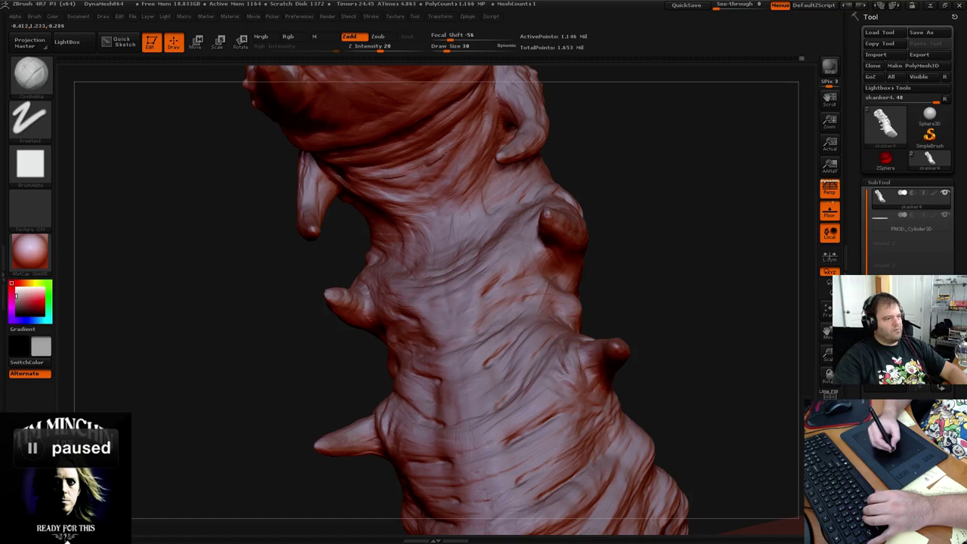
key("shift")
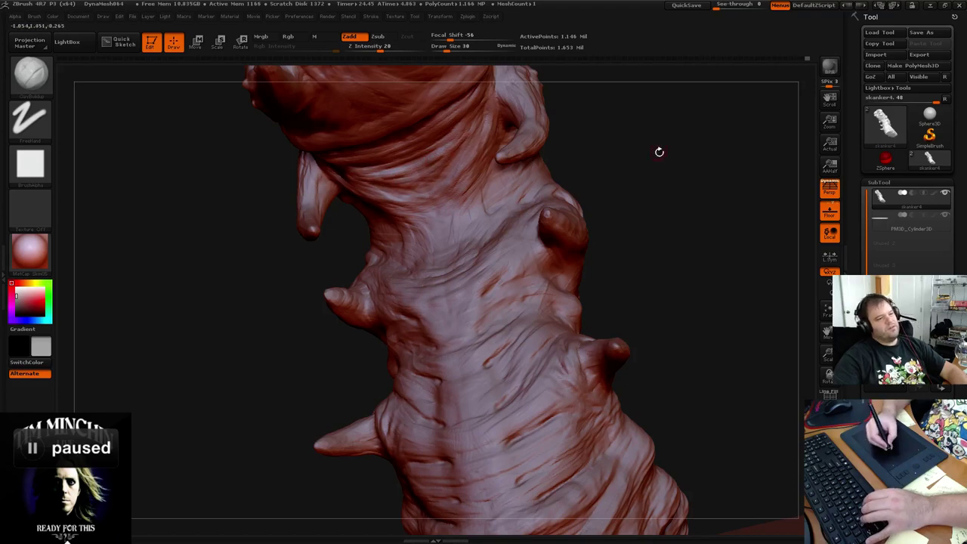
mouse_move(658, 151)
left_mouse_down()
mouse_move(619, 157)
mouse_move(651, 161)
mouse_move(643, 145)
mouse_move(714, 144)
mouse_move(738, 203)
mouse_move(755, 201)
mouse_move(710, 186)
mouse_move(683, 198)
left_mouse_up()
Add ridges along the upper torso side spike and blend its base into the surrounding skin with ClayBuildup
mouse_move(498, 254)
left_mouse_down()
mouse_move(537, 269)
mouse_move(563, 264)
mouse_move(555, 255)
left_mouse_up()
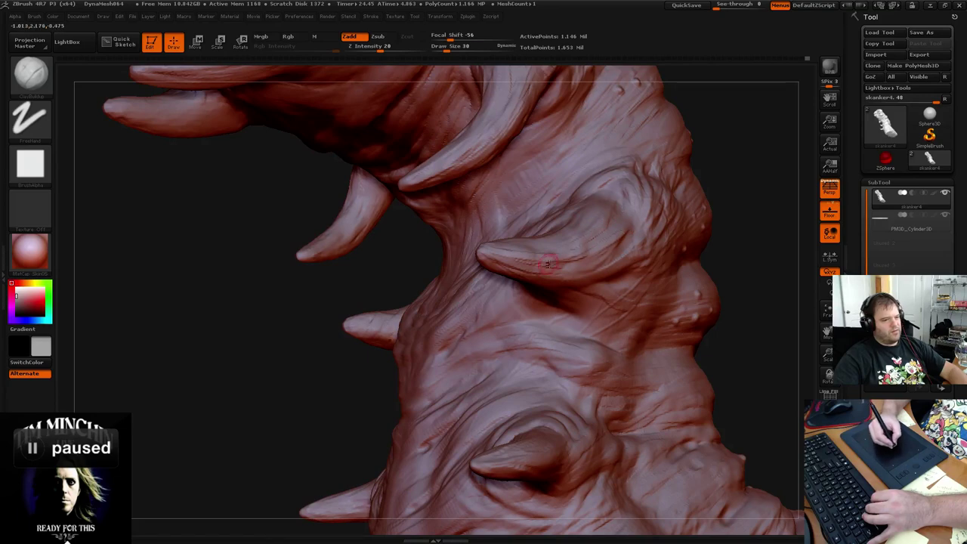
left_click_drag(733, 147, 699, 157)
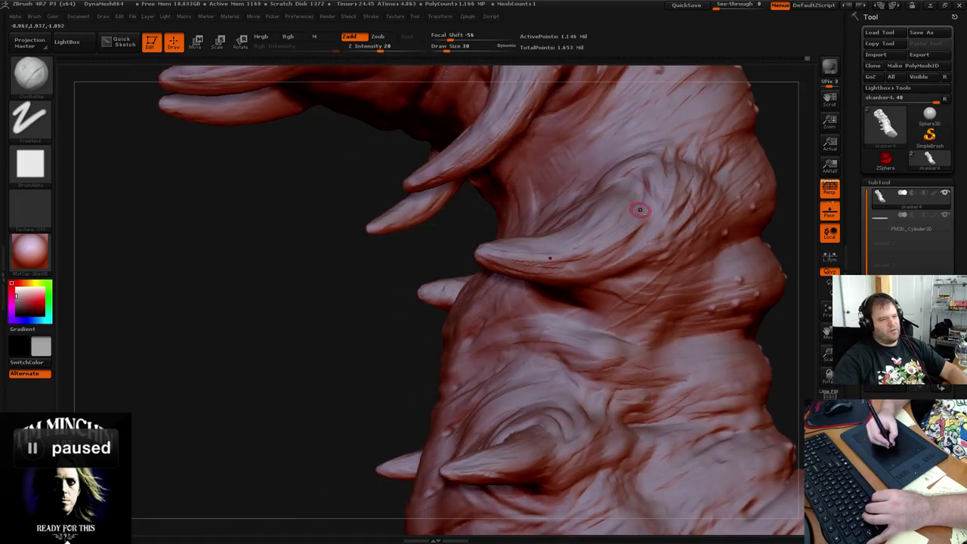
mouse_move(639, 210)
left_mouse_down()
mouse_move(627, 217)
mouse_move(649, 219)
left_mouse_up()
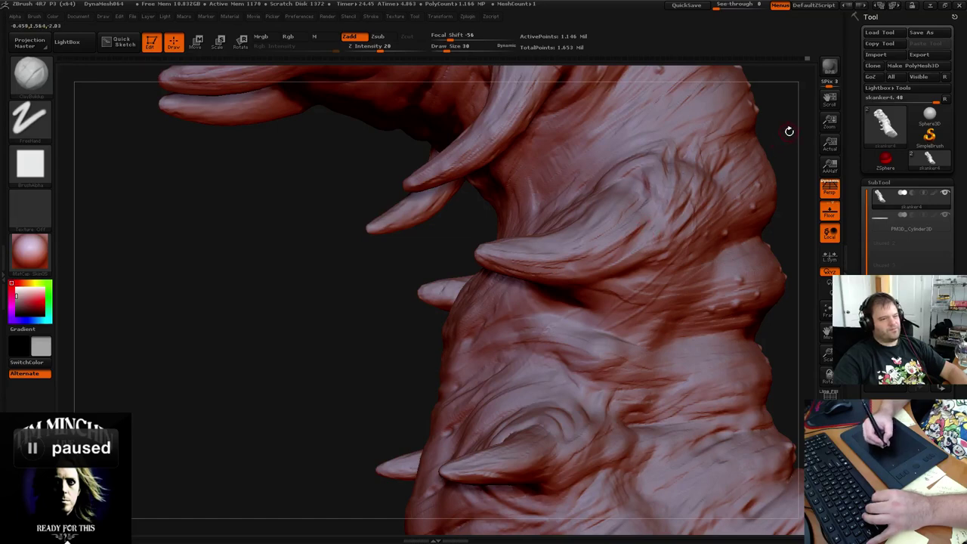
mouse_move(777, 114)
left_mouse_down()
mouse_move(697, 216)
mouse_move(699, 204)
left_mouse_up()
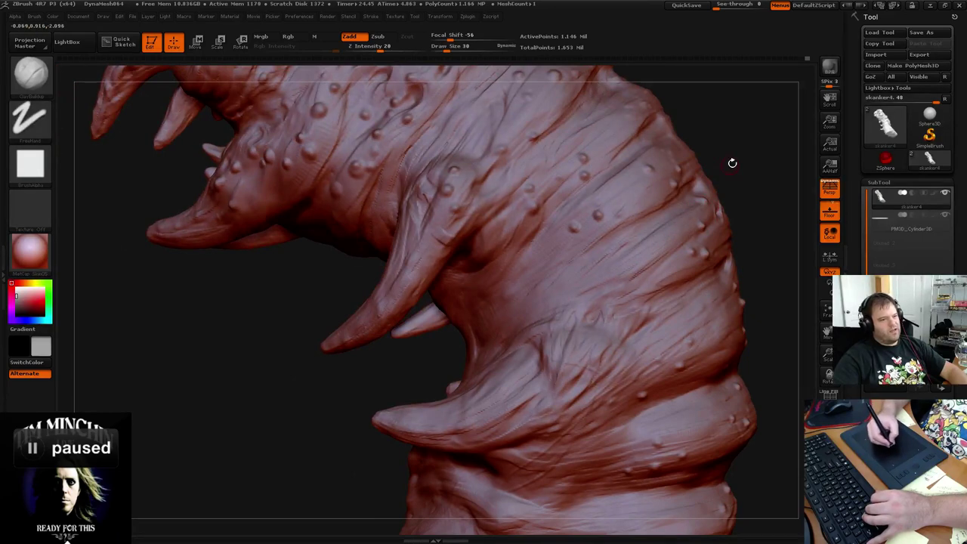
Add lengthwise ridges to the long curved tusks on the neck and lower jaw with ClayBuildup
left_click_drag(732, 163, 699, 136)
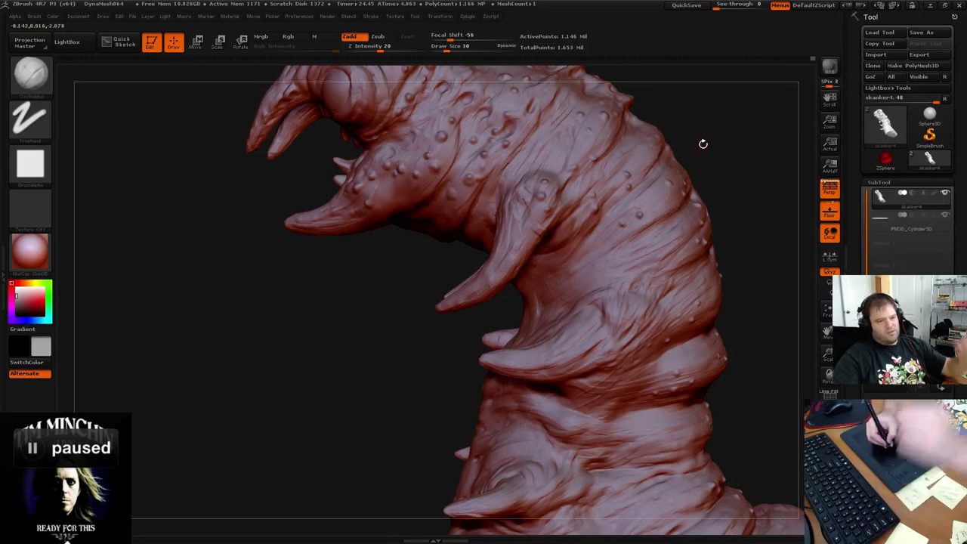
mouse_move(702, 144)
left_mouse_down()
mouse_move(686, 143)
mouse_move(690, 156)
mouse_move(701, 154)
left_mouse_up()
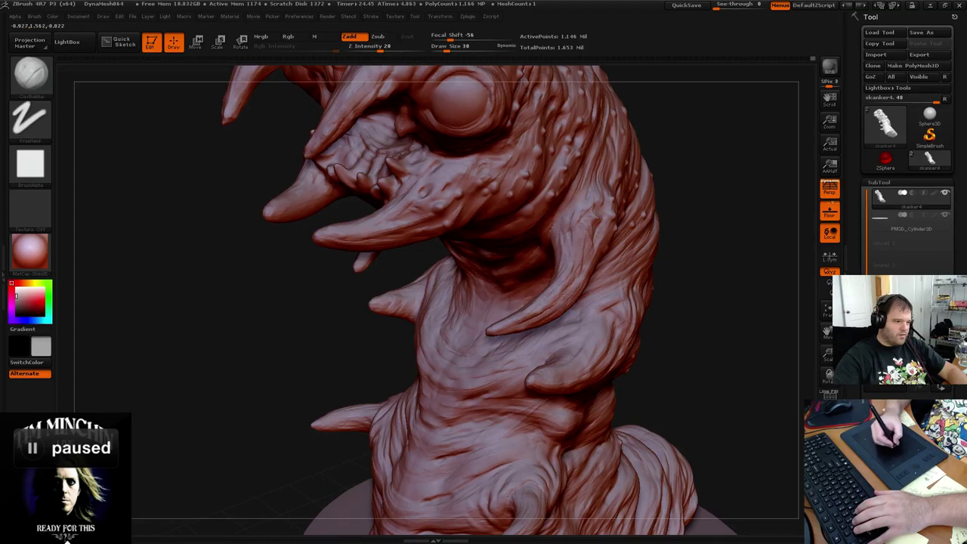
mouse_move(685, 211)
left_mouse_down()
mouse_move(707, 198)
mouse_move(682, 225)
left_mouse_up()
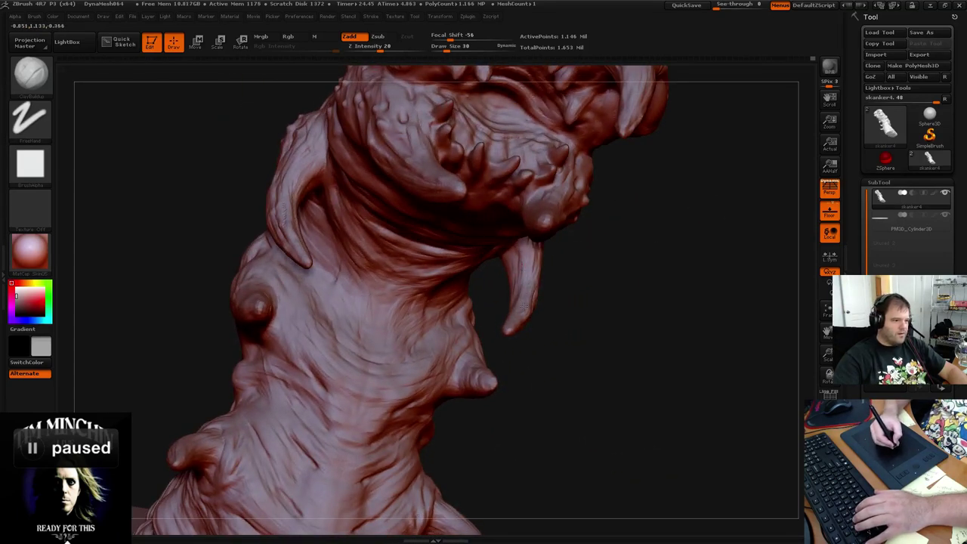
left_click_drag(606, 251, 491, 291)
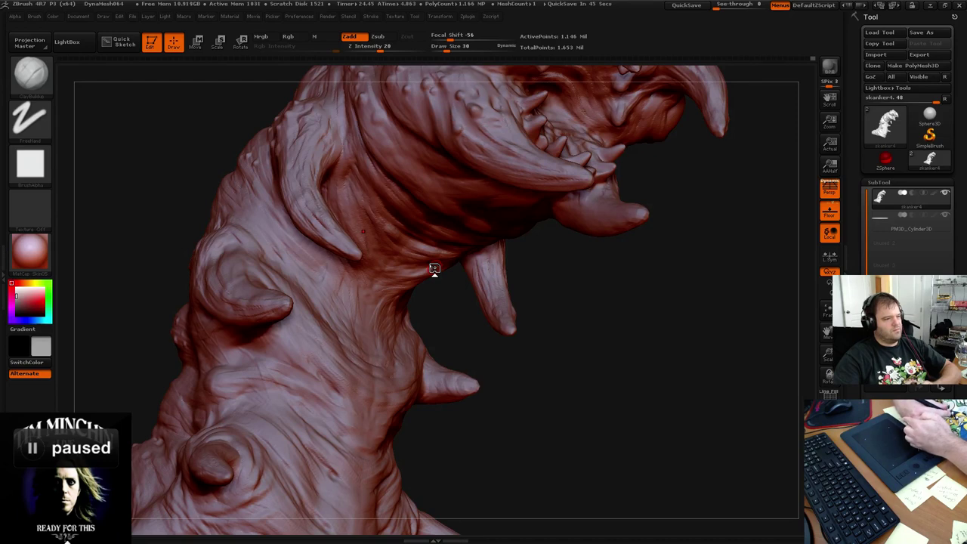
mouse_move(539, 280)
left_mouse_down()
mouse_move(518, 274)
mouse_move(520, 237)
left_mouse_up()
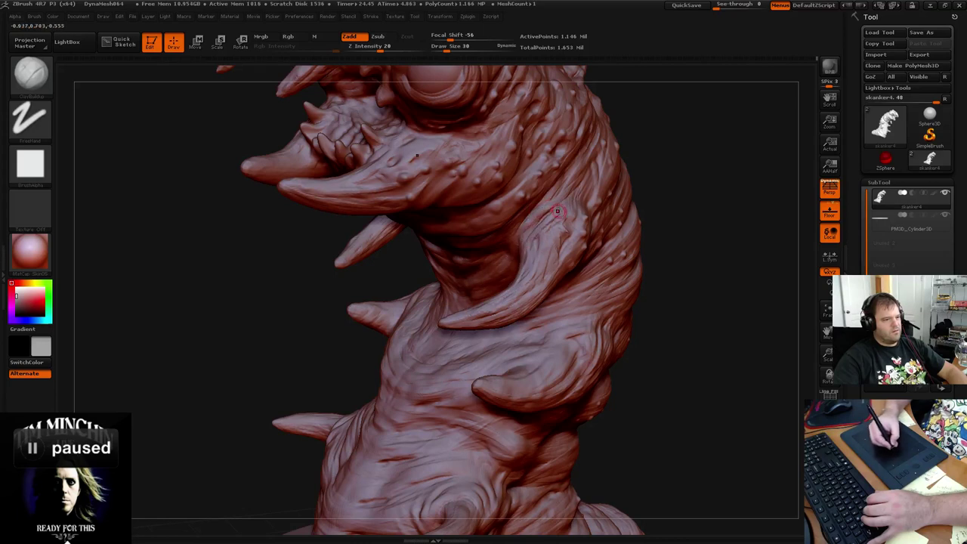
Set the draw size to 18 and build up small extra teeth and gum folds along the upper jaw with ClayBuildup
mouse_move(679, 183)
left_mouse_down()
mouse_move(670, 166)
mouse_move(684, 155)
mouse_move(675, 136)
mouse_move(627, 132)
mouse_move(639, 147)
mouse_move(525, 183)
mouse_move(541, 181)
mouse_move(389, 156)
mouse_move(250, 151)
mouse_move(88, 109)
left_mouse_up()
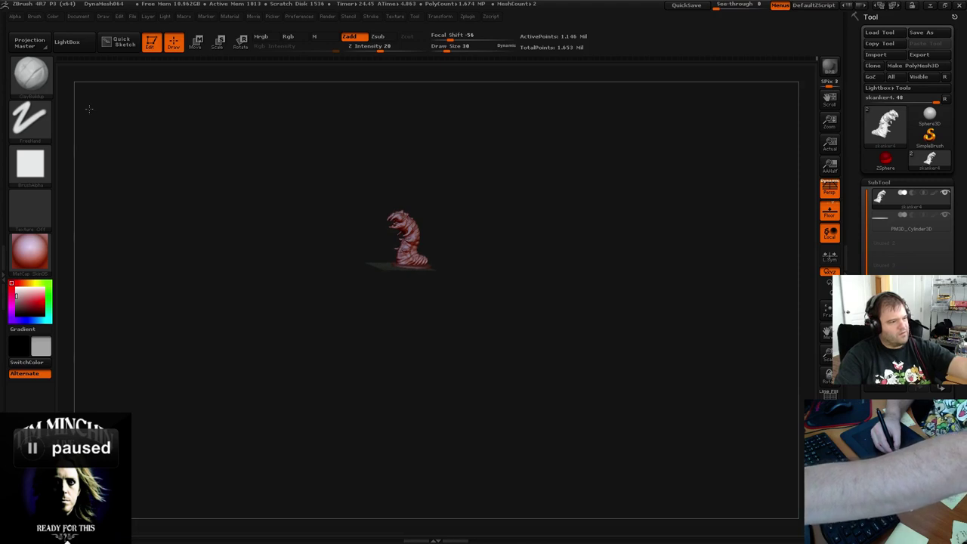
mouse_move(89, 109)
left_mouse_down()
mouse_move(595, 143)
mouse_move(527, 146)
mouse_move(522, 154)
mouse_move(534, 161)
mouse_move(537, 142)
mouse_move(519, 147)
mouse_move(509, 129)
left_mouse_up()
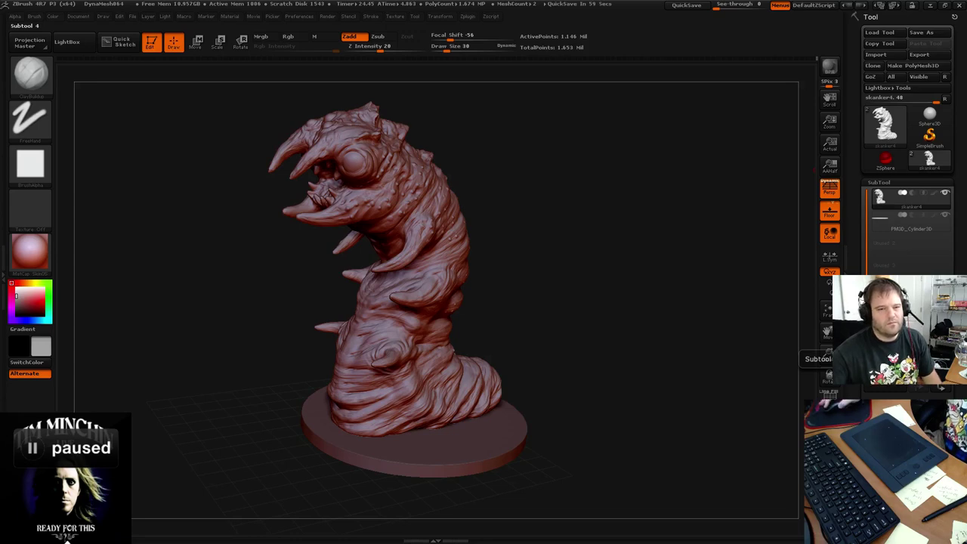
left_click_drag(545, 265, 532, 264)
mouse_move(585, 250)
left_mouse_down("alt")
mouse_move(621, 252)
mouse_move(673, 201)
mouse_move(669, 211)
mouse_move(648, 209)
mouse_move(641, 227)
left_mouse_up("alt")
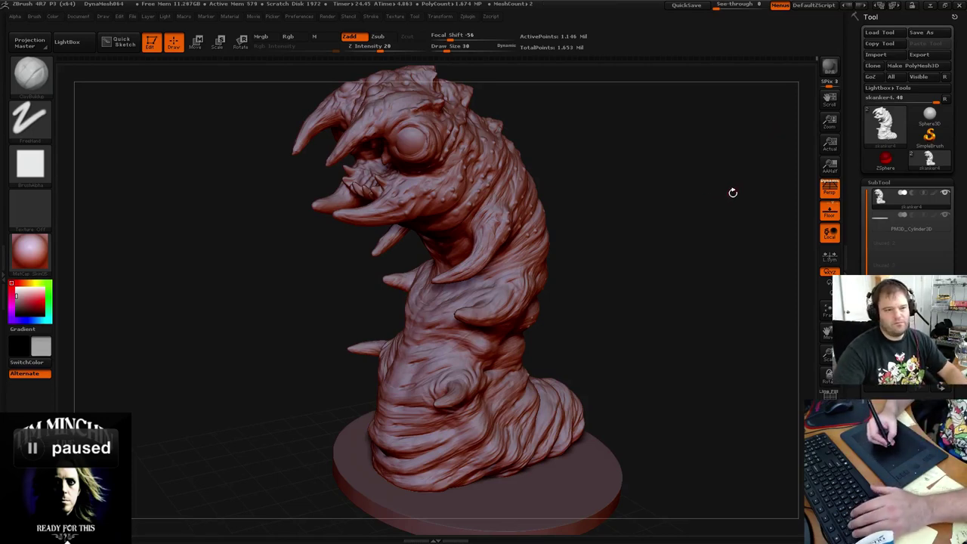
mouse_move(733, 192)
left_mouse_down()
mouse_move(673, 184)
mouse_move(696, 186)
mouse_move(669, 177)
mouse_move(654, 156)
mouse_move(675, 149)
mouse_move(615, 151)
mouse_move(700, 280)
mouse_move(687, 226)
mouse_move(626, 234)
mouse_move(654, 151)
mouse_move(655, 198)
mouse_move(682, 192)
left_mouse_up()
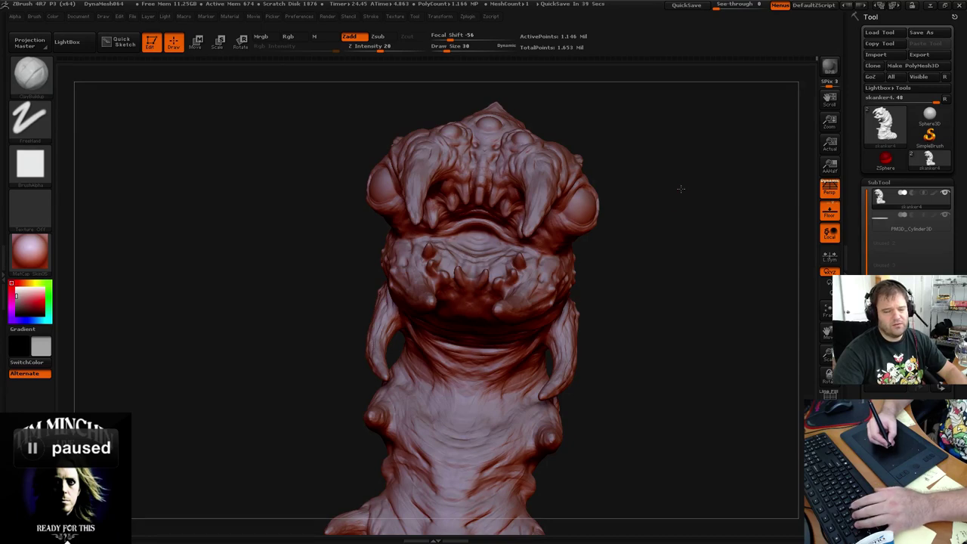
mouse_move(680, 189)
left_mouse_down()
mouse_move(671, 194)
mouse_move(654, 176)
mouse_move(690, 191)
mouse_move(691, 138)
mouse_move(726, 282)
mouse_move(727, 219)
mouse_move(640, 119)
mouse_move(725, 189)
mouse_move(737, 214)
mouse_move(754, 162)
mouse_move(742, 153)
left_mouse_up()
key("bracketleft")
key("bracketleft")
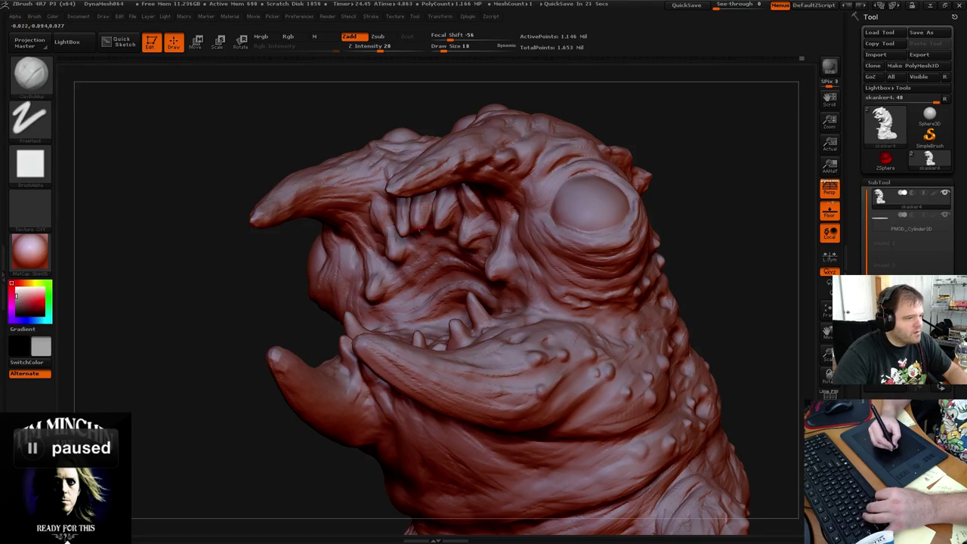
mouse_move(626, 124)
left_mouse_down()
mouse_move(665, 151)
mouse_move(657, 155)
left_mouse_up()
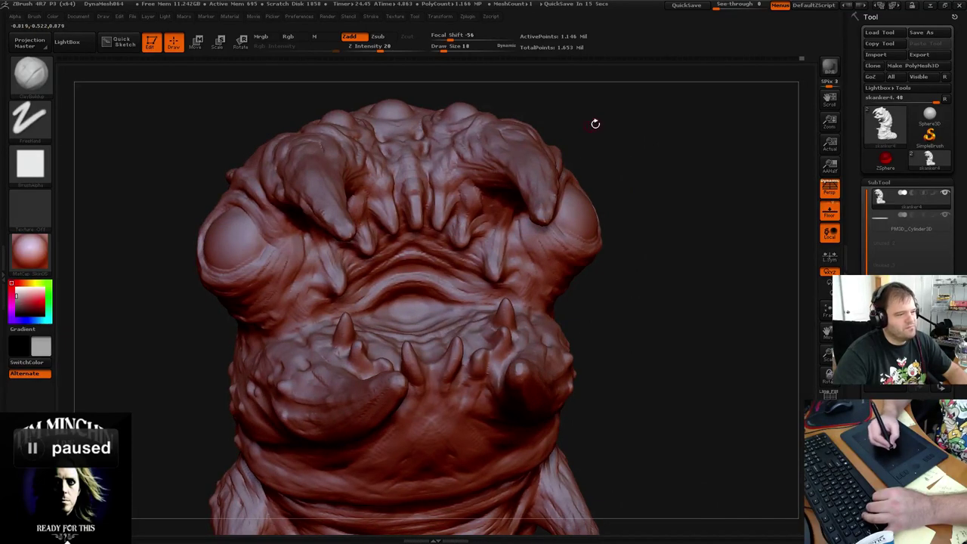
mouse_move(594, 123)
left_mouse_down()
mouse_move(561, 113)
mouse_move(479, 126)
left_mouse_up()
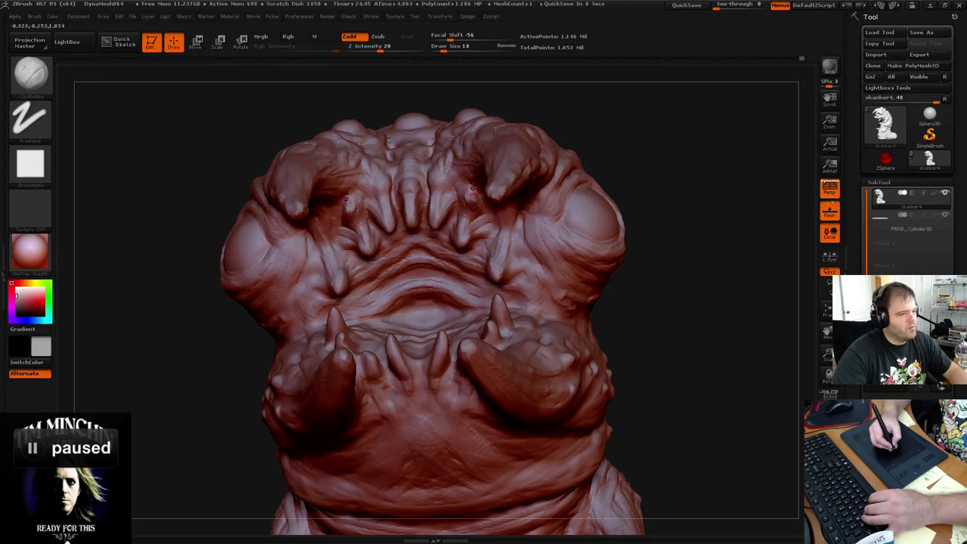
mouse_move(618, 120)
left_mouse_down()
mouse_move(626, 142)
mouse_move(565, 139)
left_mouse_up()
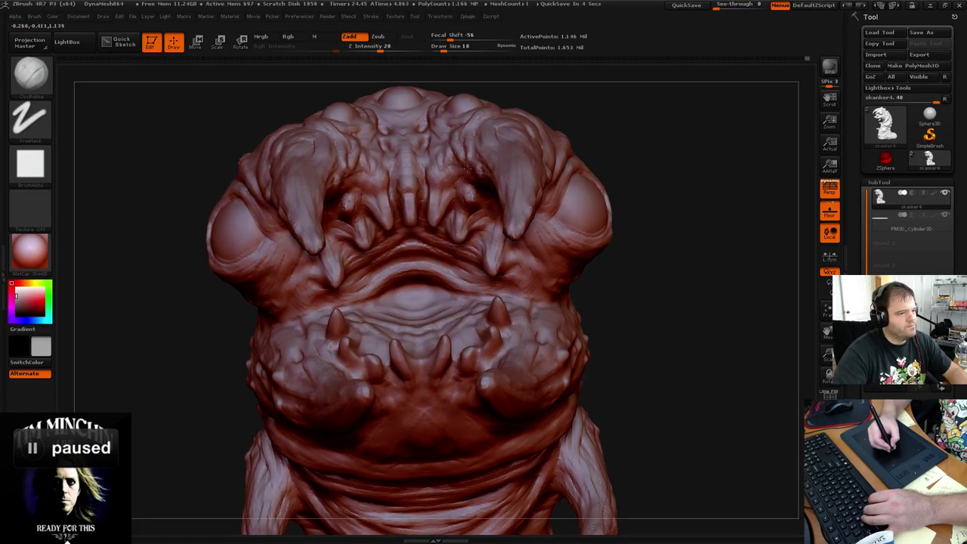
mouse_move(604, 110)
left_mouse_down()
mouse_move(620, 121)
mouse_move(495, 127)
left_mouse_up()
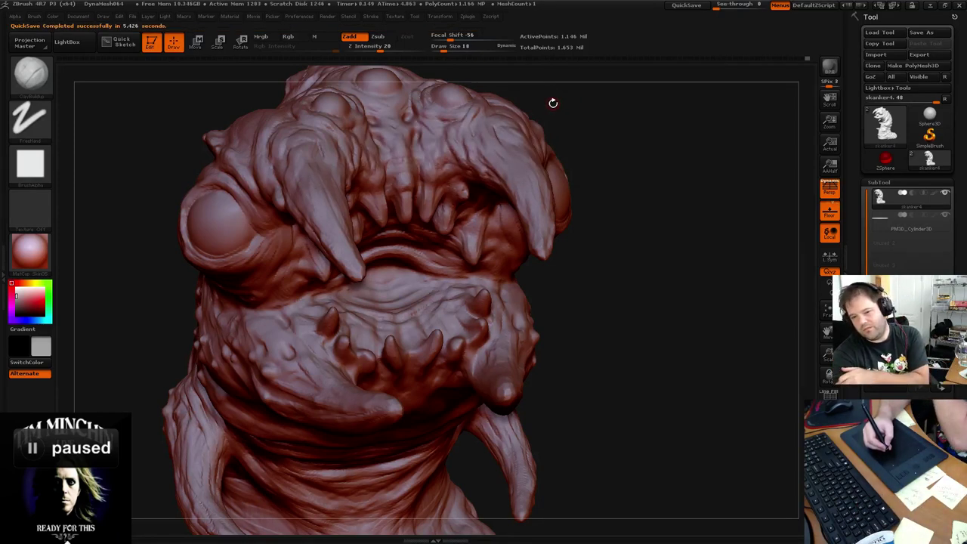
Add lengthwise ridges to the two large upper tusks and detail the skin around their bases with ClayBuildup
left_click_drag(574, 123, 578, 137)
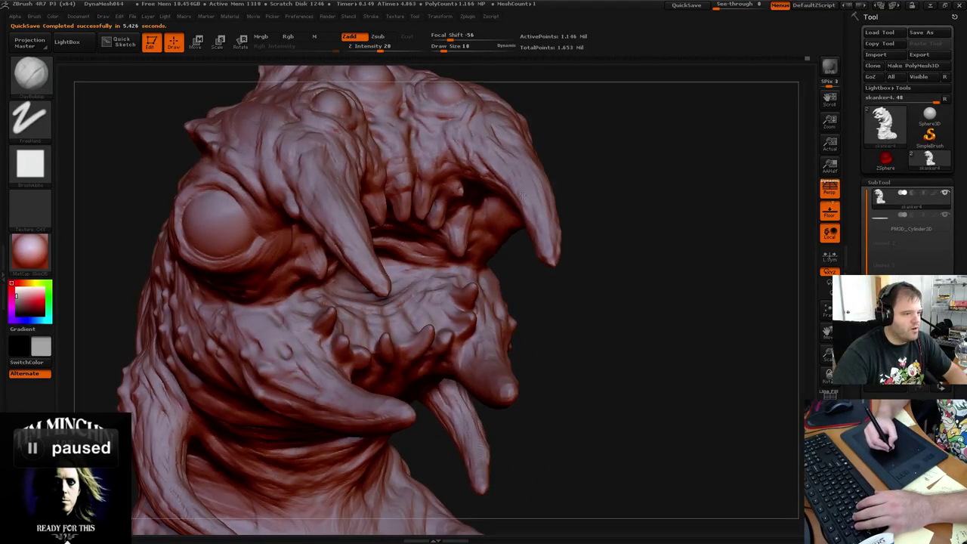
mouse_move(544, 127)
left_mouse_down()
mouse_move(572, 129)
mouse_move(567, 141)
mouse_move(408, 153)
left_mouse_up()
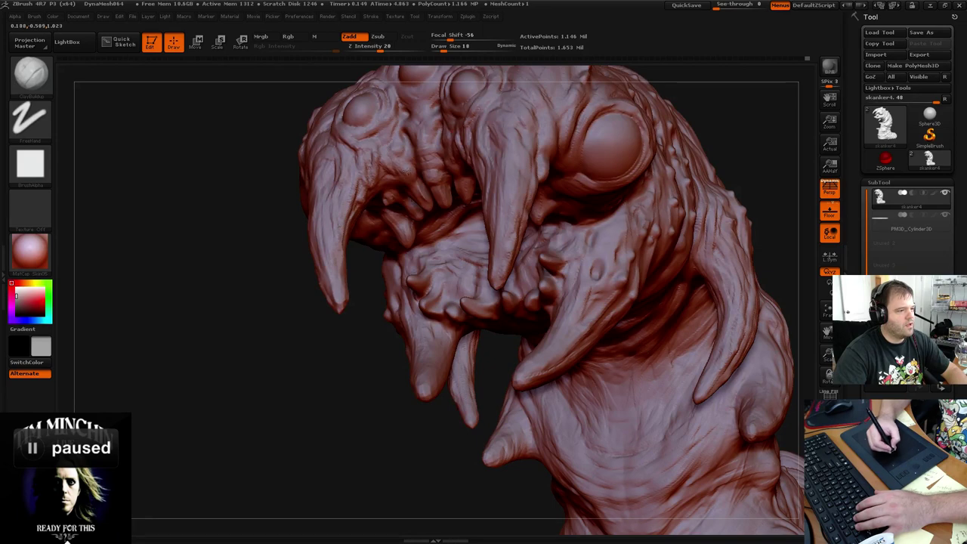
mouse_move(723, 110)
left_mouse_down()
mouse_move(735, 106)
mouse_move(698, 101)
mouse_move(698, 114)
mouse_move(663, 139)
mouse_move(589, 155)
mouse_move(688, 177)
mouse_move(677, 173)
mouse_move(712, 121)
mouse_move(676, 151)
left_mouse_up()
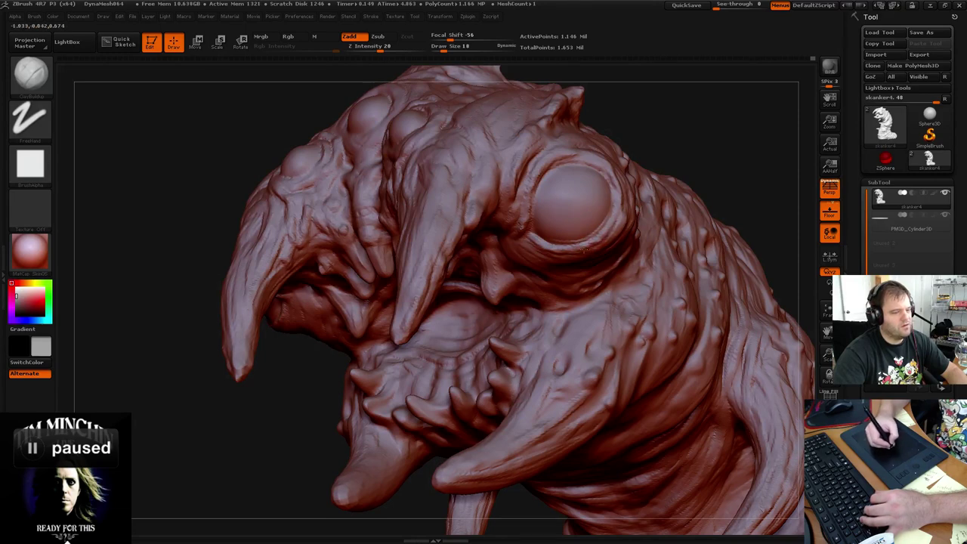
Sculpt fine wrinkles into the folds around the large eye and add skin detail near the head spikes with ClayBuildup
mouse_move(695, 134)
left_mouse_down()
mouse_move(702, 108)
mouse_move(552, 240)
left_mouse_up()
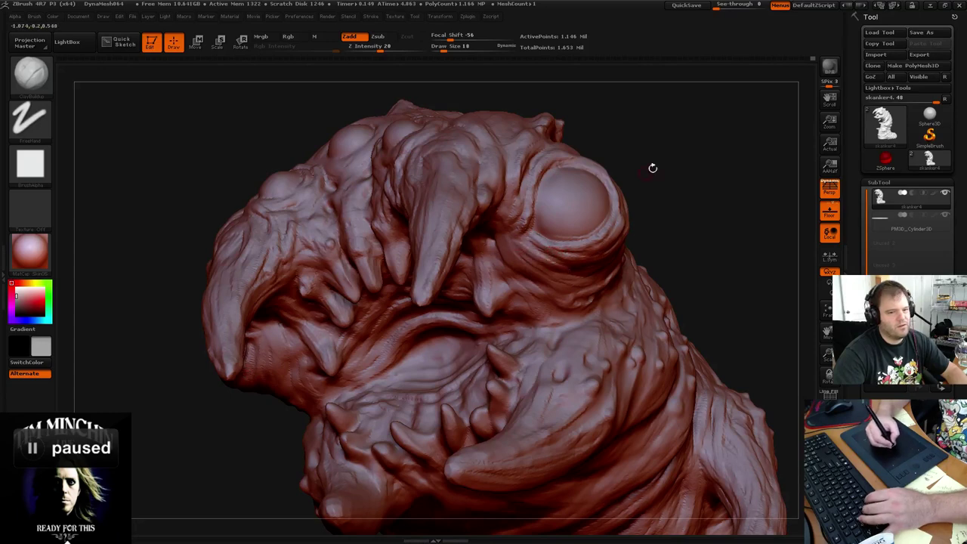
left_click_drag(695, 143, 700, 132)
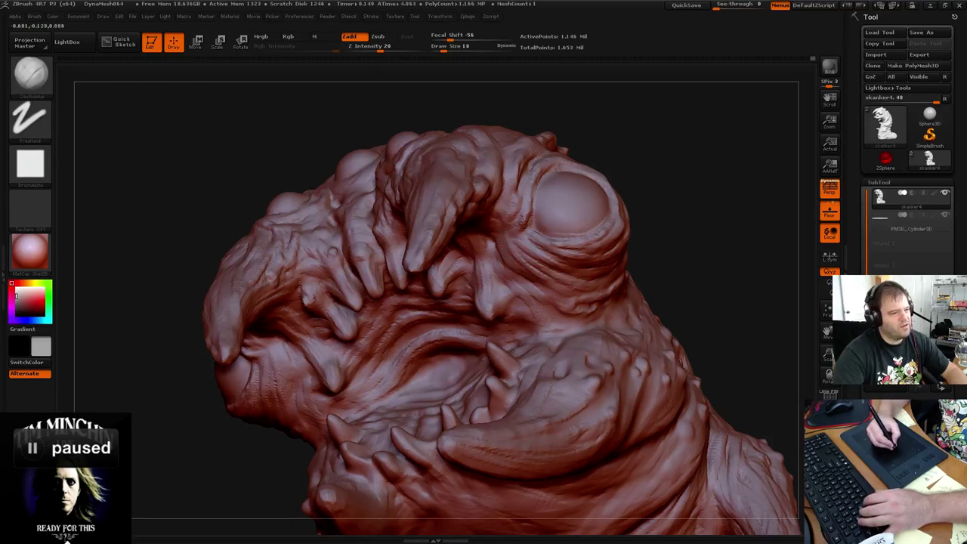
left_click_drag(676, 209, 649, 250)
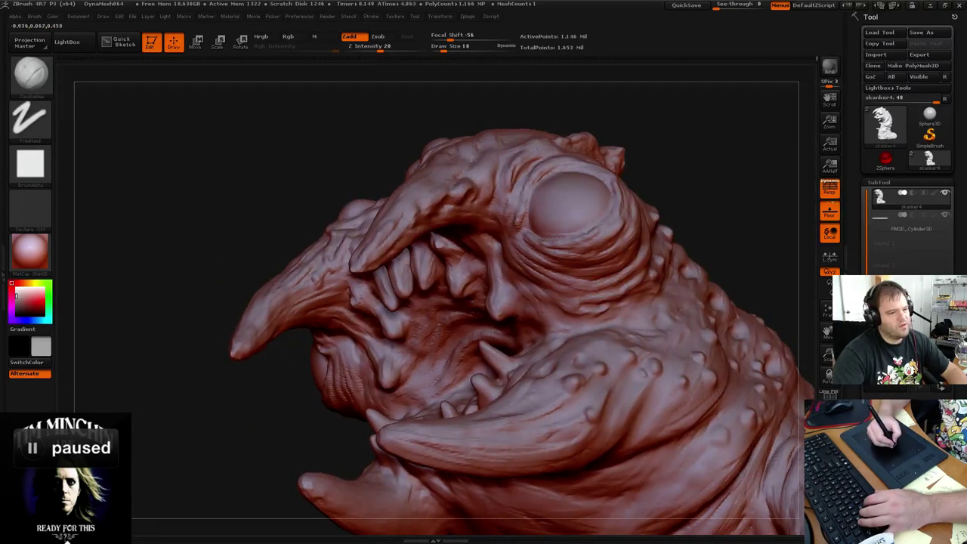
left_click_drag(641, 267, 643, 253)
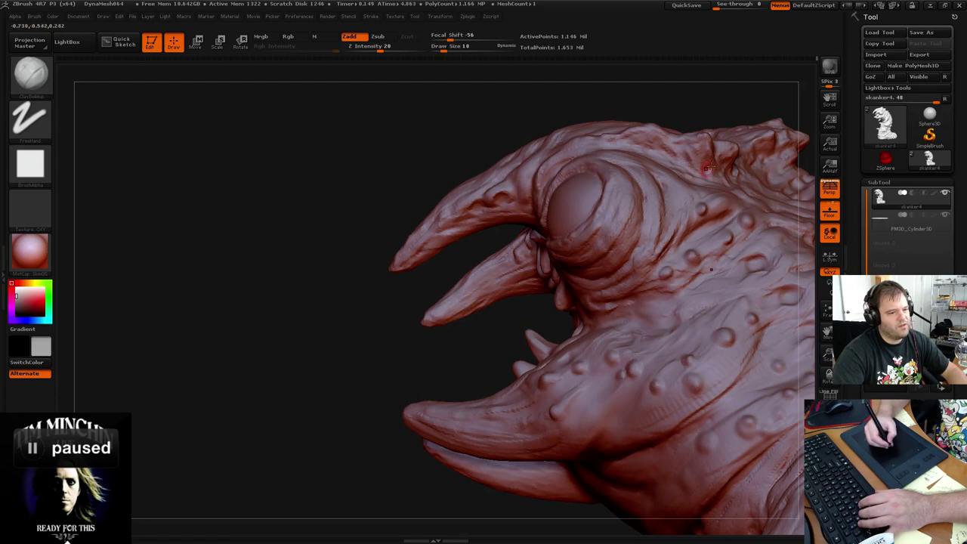
mouse_move(677, 106)
left_mouse_down()
mouse_move(690, 104)
mouse_move(586, 151)
left_mouse_up()
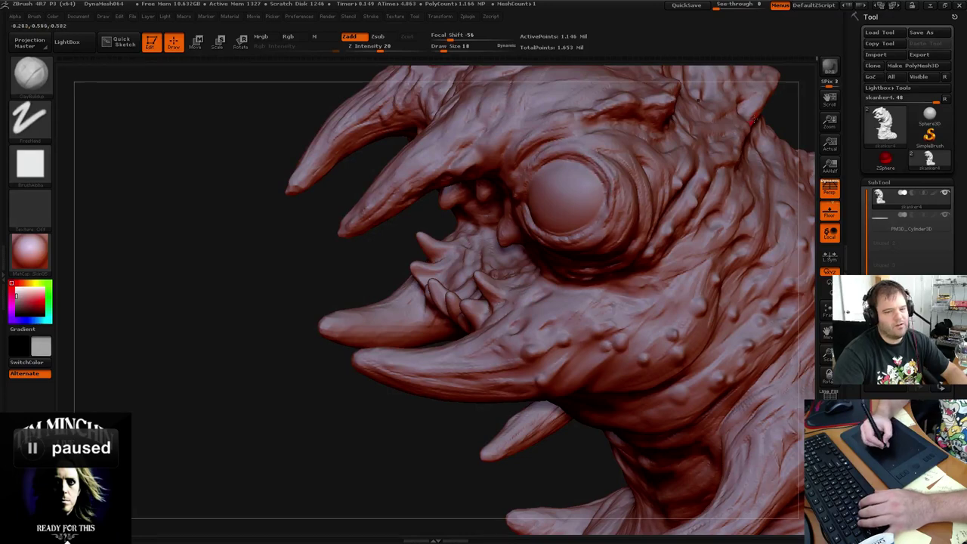
Switch off perspective and check the creature's whole silhouette from the front and the side
left_click_drag(776, 112, 634, 129)
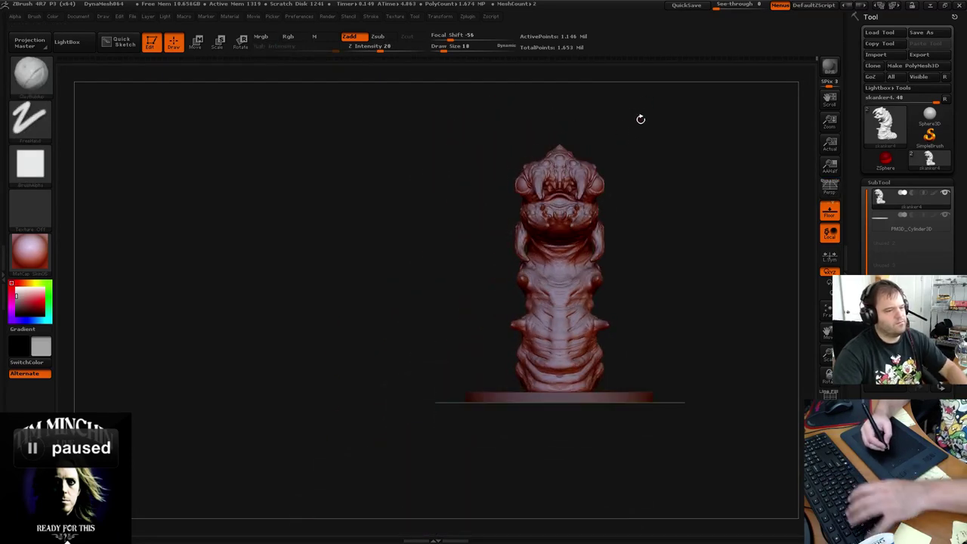
key("p")
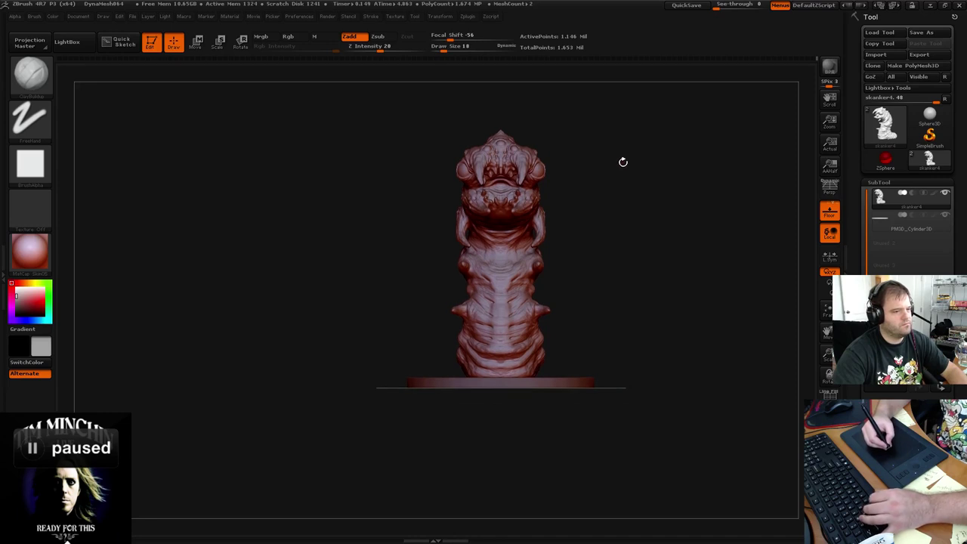
mouse_move(626, 165)
left_mouse_down()
mouse_move(611, 166)
mouse_move(676, 165)
mouse_move(589, 168)
mouse_move(669, 147)
mouse_move(626, 155)
mouse_move(586, 142)
left_mouse_up()
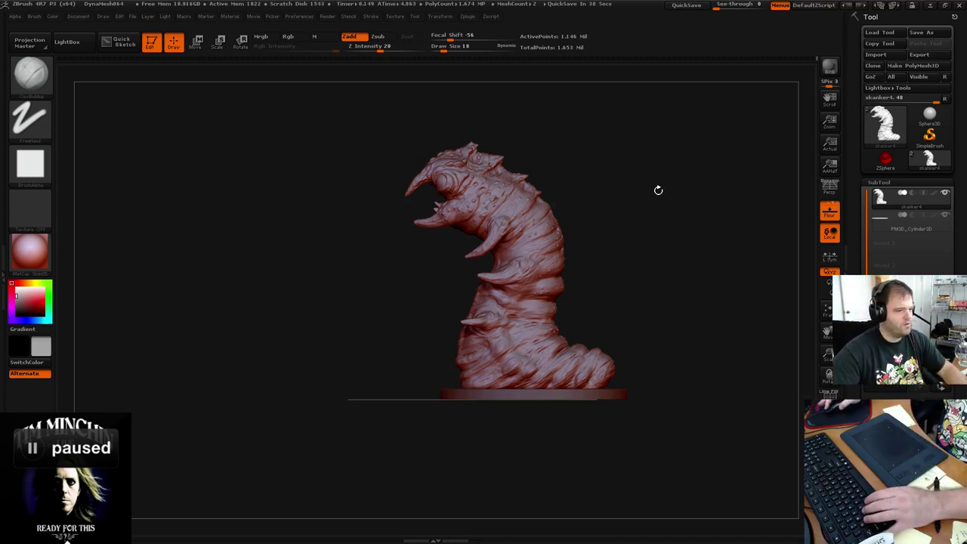
mouse_move(658, 189)
left_mouse_down()
mouse_move(624, 143)
mouse_move(646, 168)
mouse_move(654, 154)
mouse_move(663, 166)
mouse_move(701, 163)
mouse_move(655, 156)
left_mouse_up()
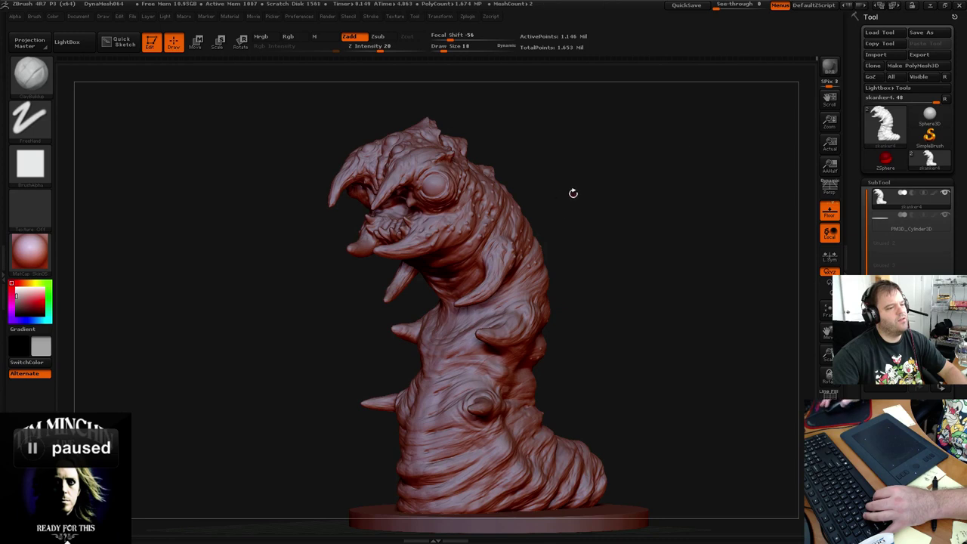
left_click_drag(572, 192, 563, 196, "shift")
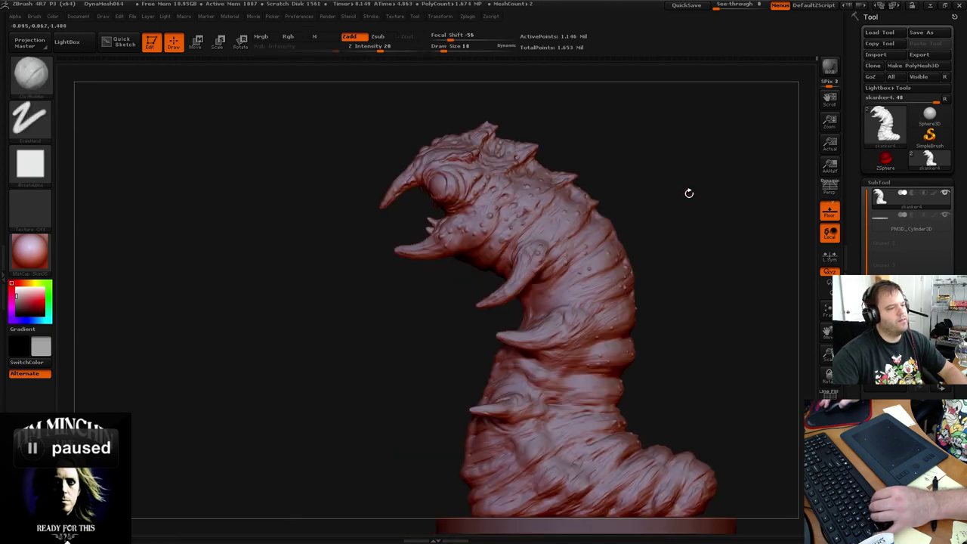
left_click_drag(687, 192, 628, 187)
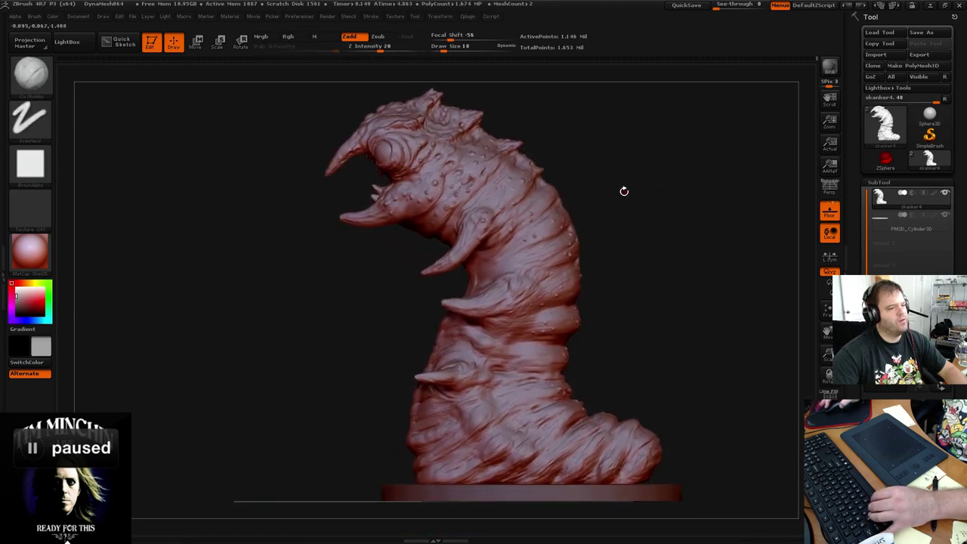
mouse_move(626, 184)
left_mouse_down()
mouse_move(618, 182)
mouse_move(679, 182)
left_mouse_up()
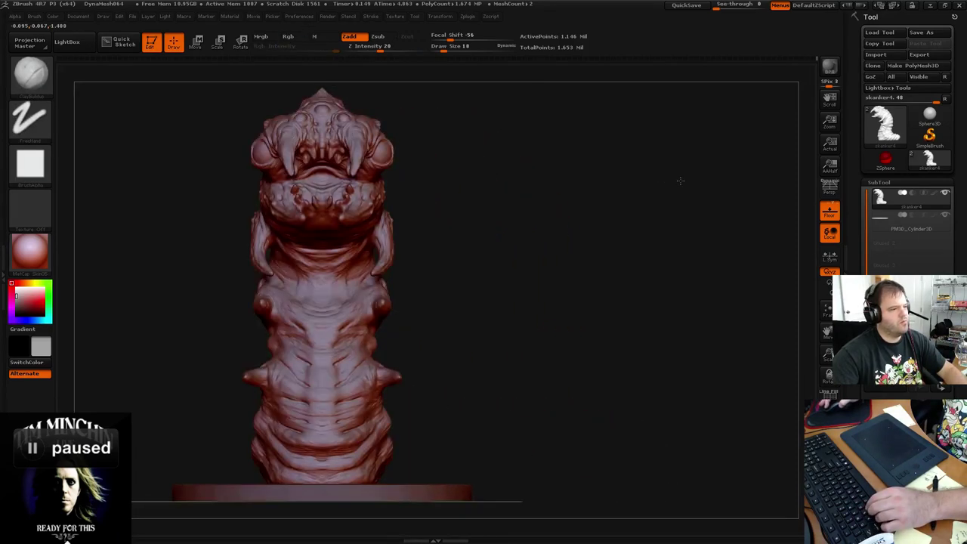
left_click_drag(519, 190, 599, 188, "alt")
left_click_drag(744, 194, 587, 208)
Examine the creature and its base without perspective from angled, low front and side views
key("ctrl+z")
key("ctrl+z")
key("ctrl+z")
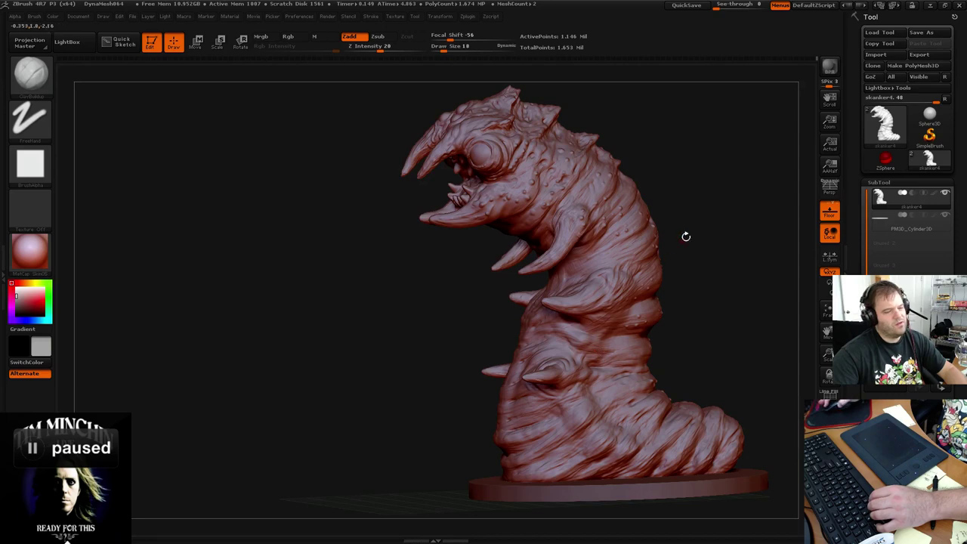
key("ctrl+z")
key("ctrl+z")
key("ctrl+z")
key("ctrl+z")
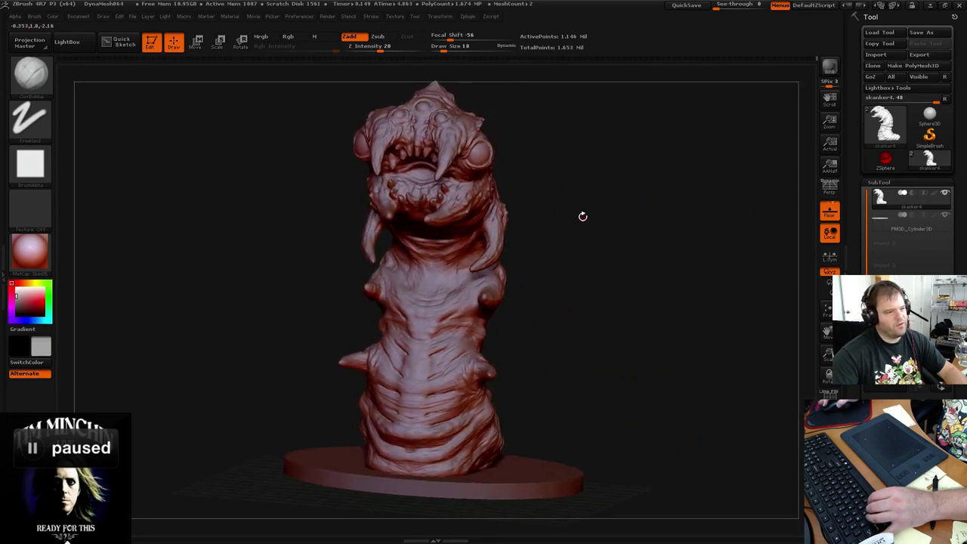
key("ctrl+z")
key("ctrl+z")
key("ctrl+z")
key("ctrl+z")
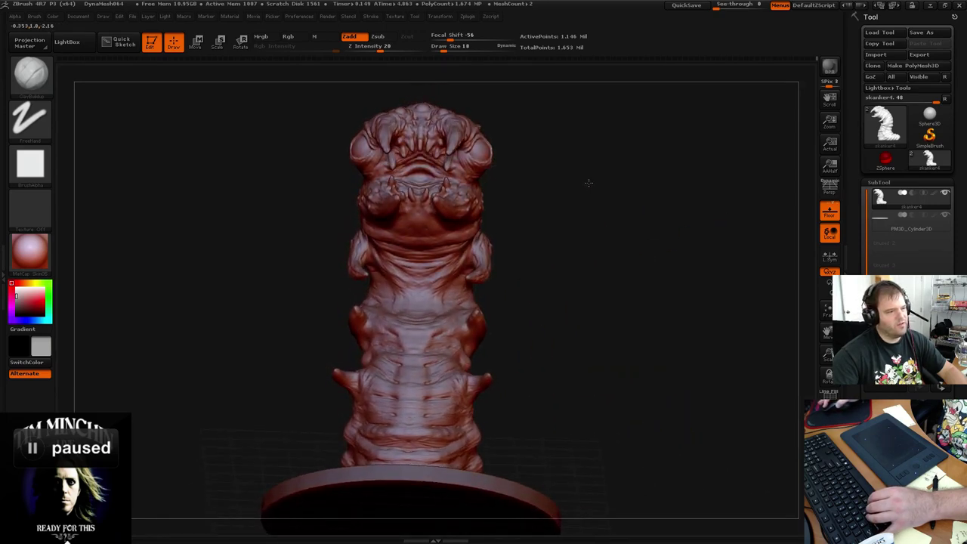
key("ctrl+z")
key("ctrl+z")
key("ctrl+z")
key("ctrl+z")
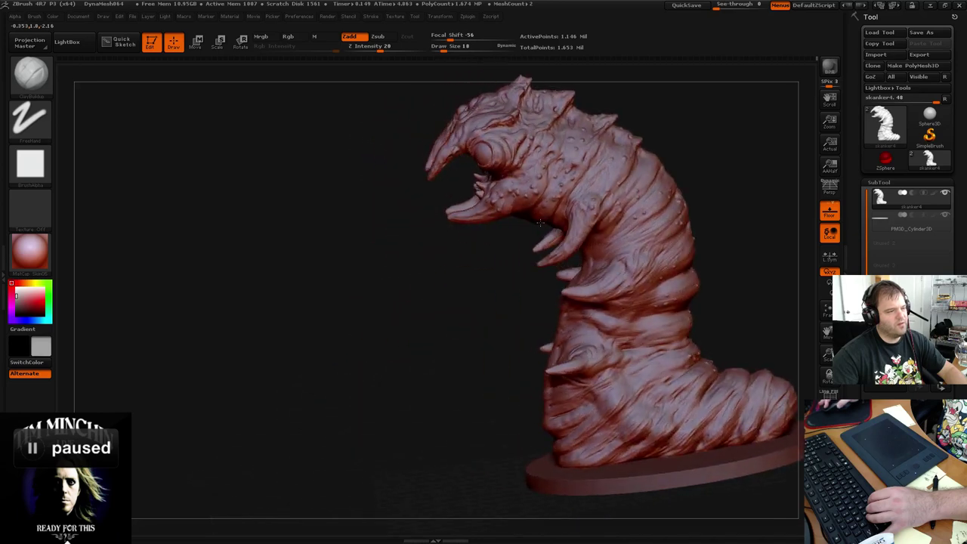
key("ctrl+z")
key("ctrl+z")
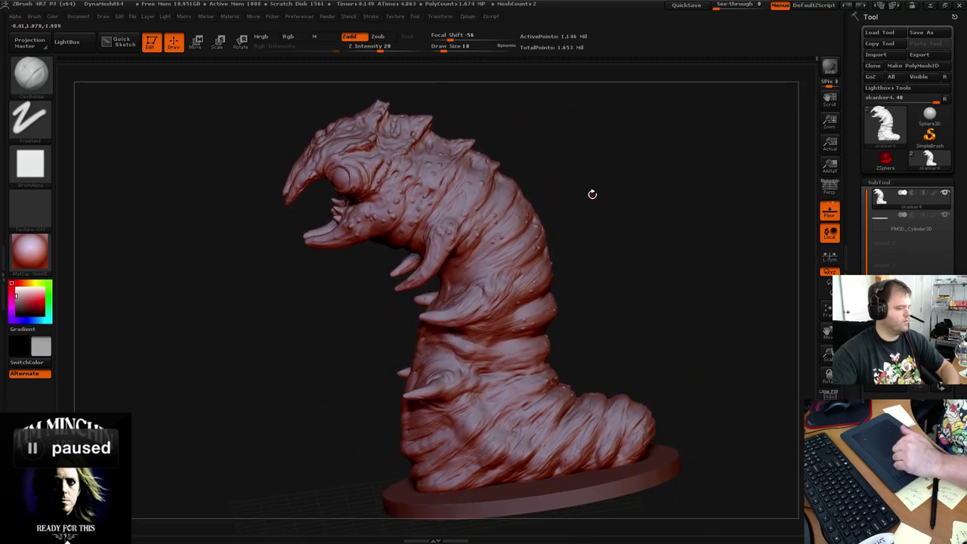
key("ctrl+z")
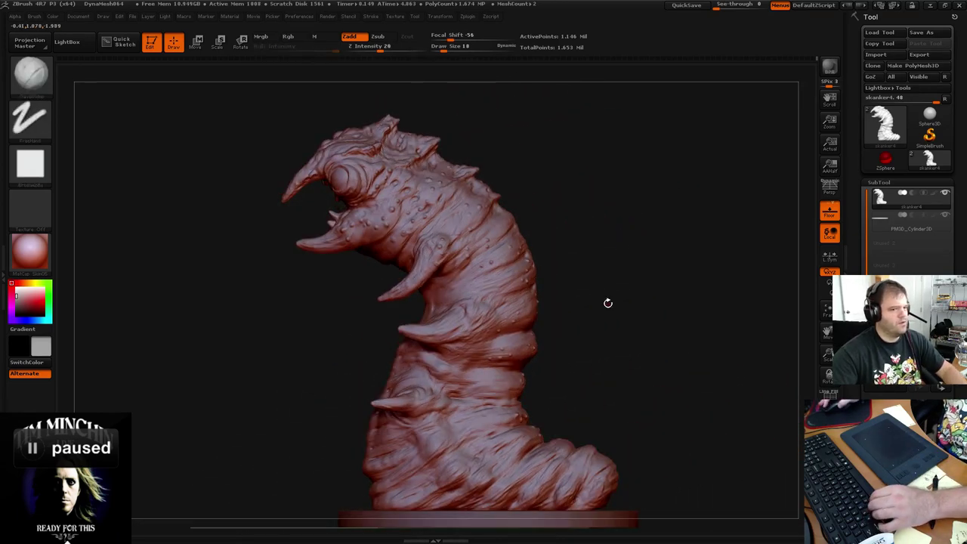
Switch perspective back on and examine the creature's head, tusks, body and base from the side, front and above
left_click_drag(607, 303, 607, 249, "alt")
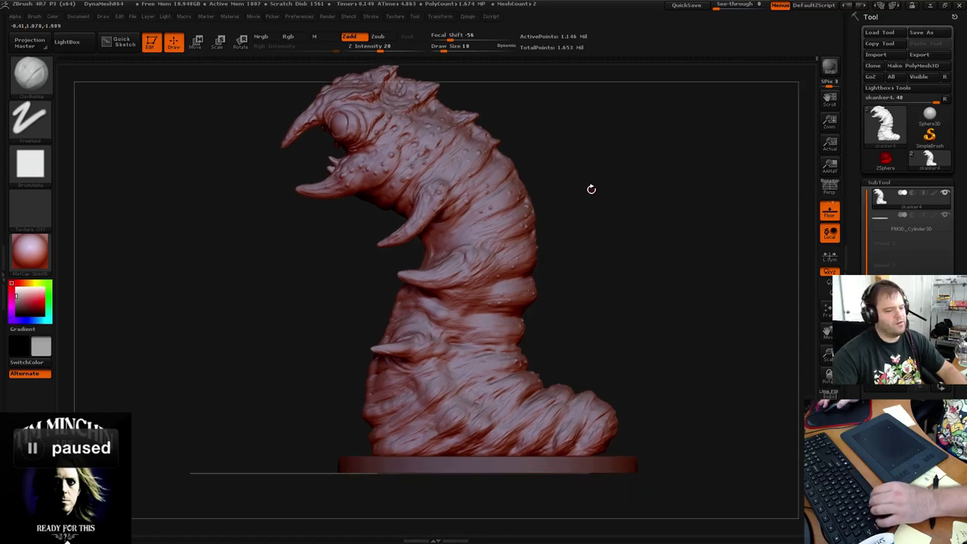
key("p")
left_click_drag(581, 188, 634, 214)
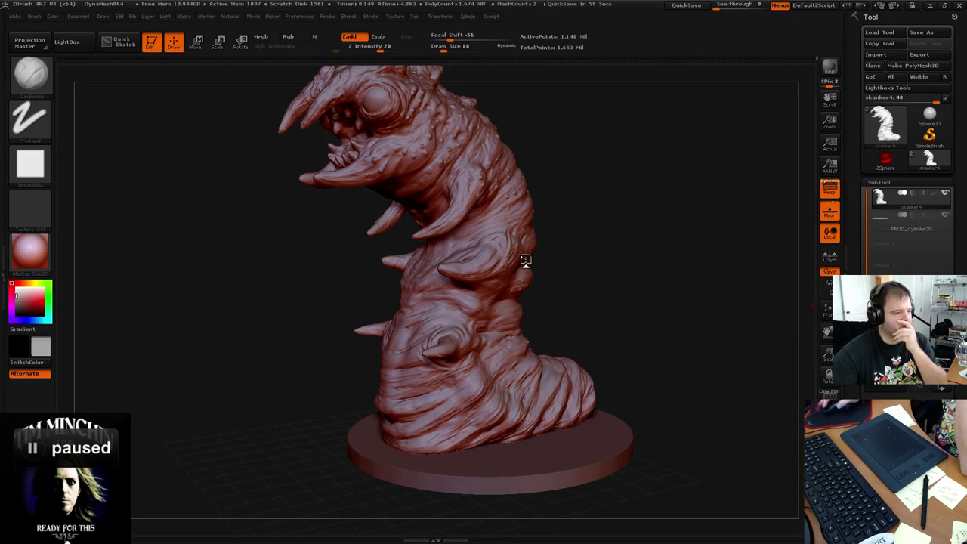
left_click_drag(612, 181, 628, 207)
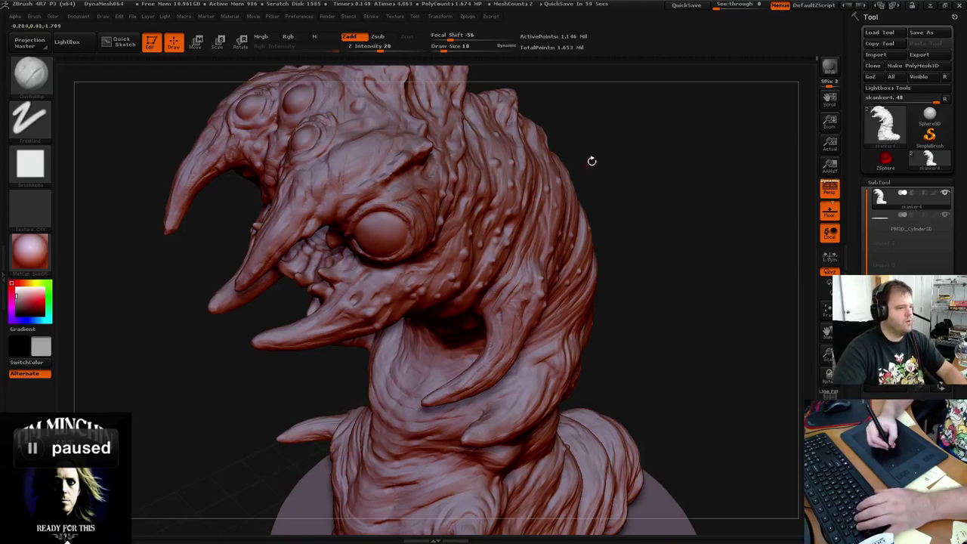
left_click_drag(589, 160, 305, 220)
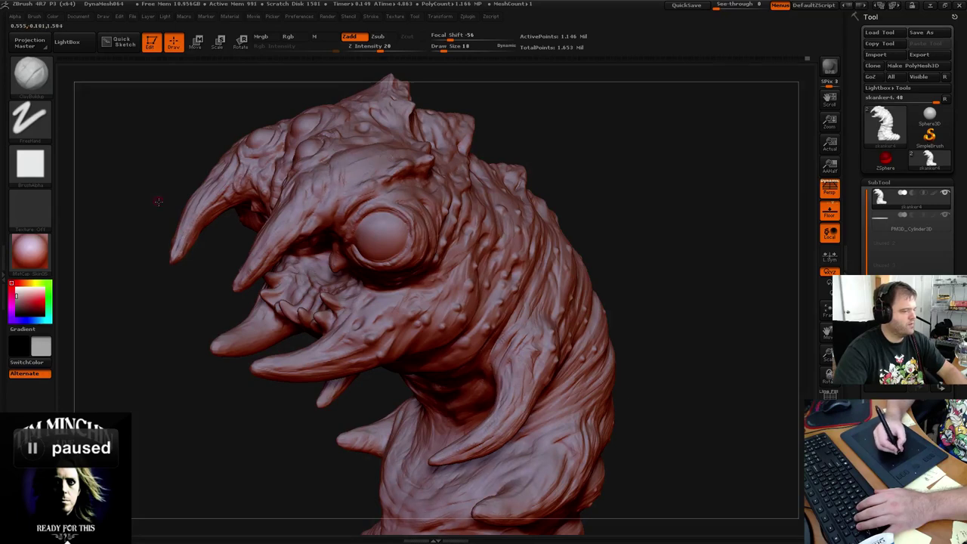
left_click_drag(158, 201, 194, 238)
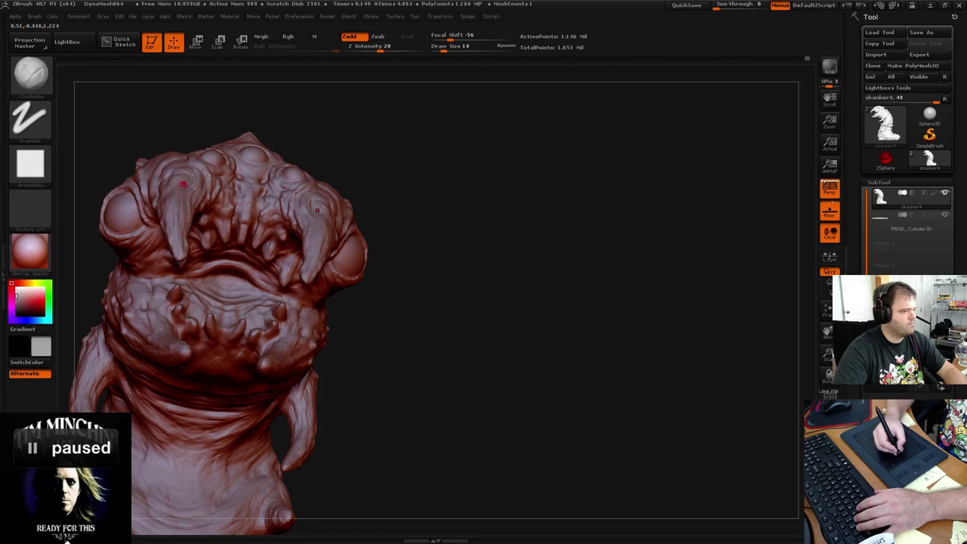
left_click_drag(410, 205, 498, 215)
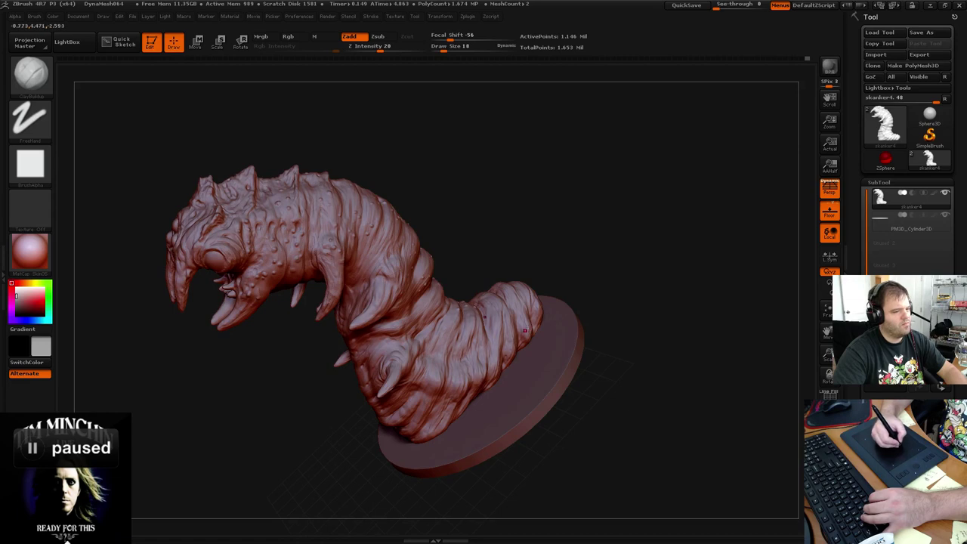
left_click_drag(511, 173, 613, 143)
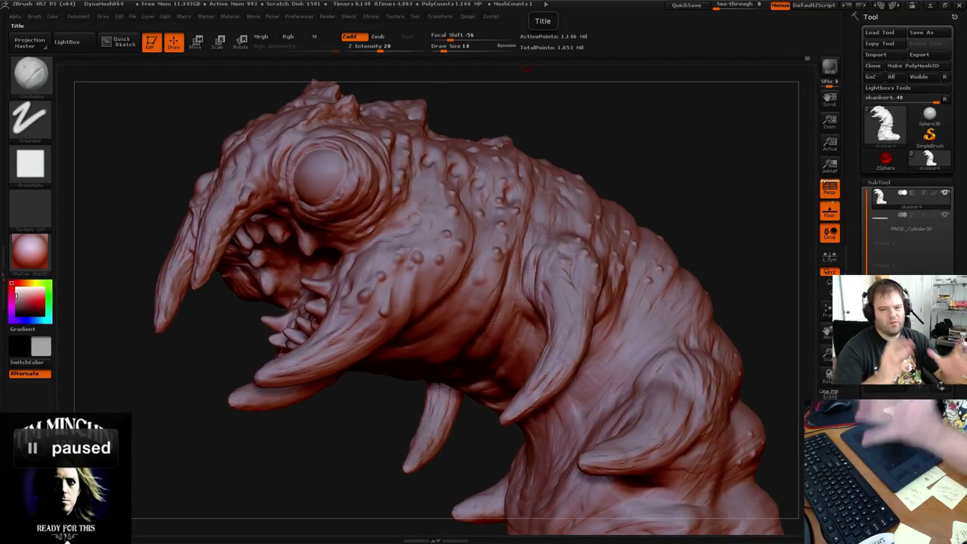
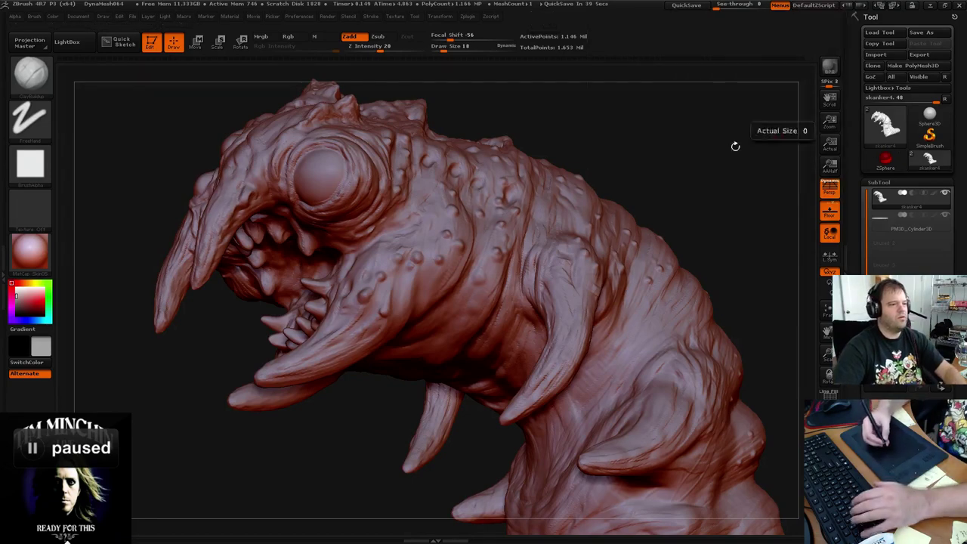
Build up the brow ridge above the large eye and the surrounding forehead skin with ClayBuildup at draw size 42
mouse_move(664, 166)
left_mouse_down()
mouse_move(677, 176)
mouse_move(665, 183)
mouse_move(652, 162)
mouse_move(685, 192)
mouse_move(746, 113)
mouse_move(723, 200)
mouse_move(704, 164)
left_mouse_up()
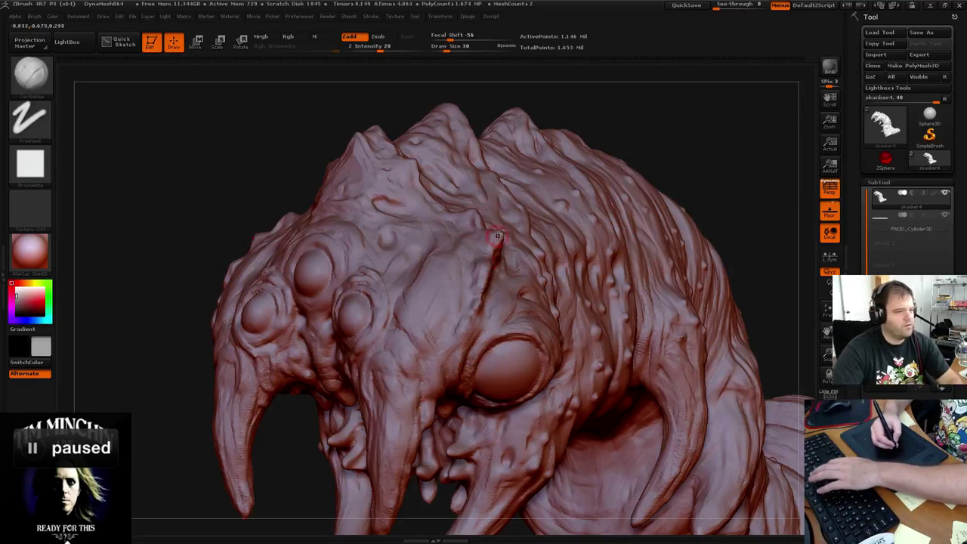
key("bracketright")
key("bracketright")
key("bracketright")
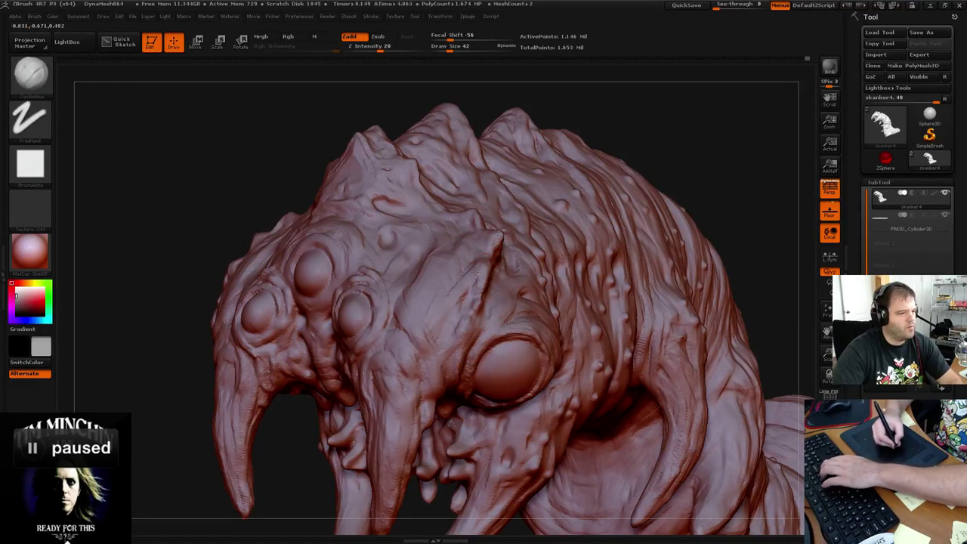
left_click_drag(672, 139, 476, 224)
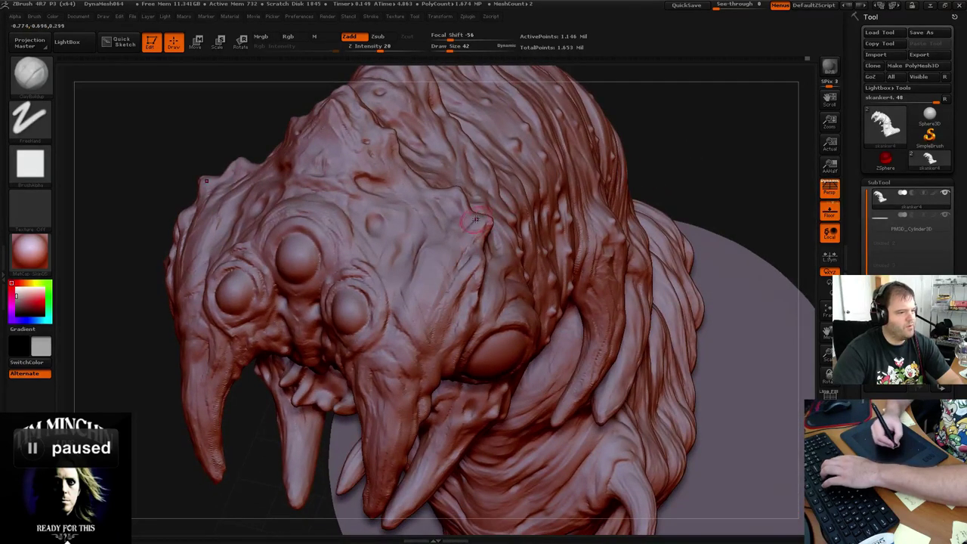
left_click_drag(444, 268, 453, 255)
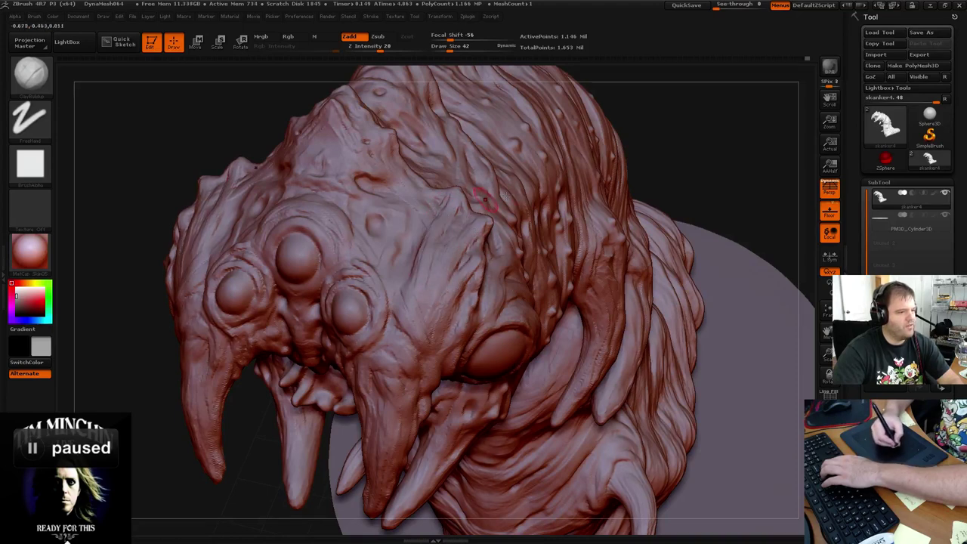
left_click_drag(671, 152, 491, 221)
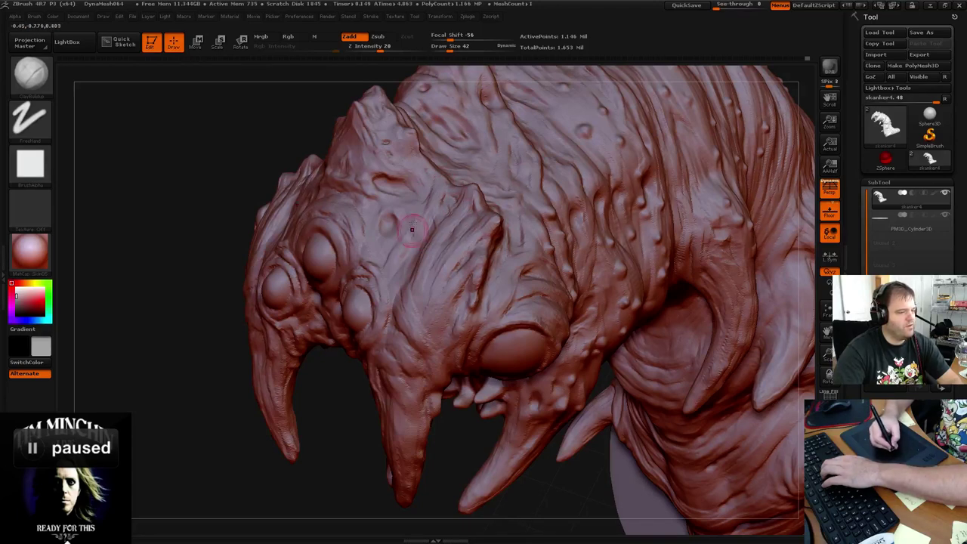
left_click_drag(805, 73, 413, 223)
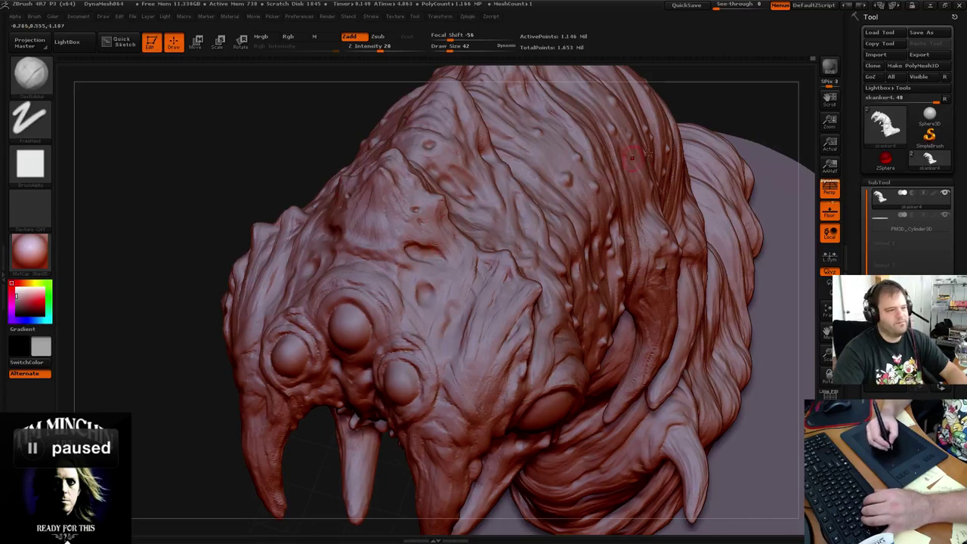
Sculpt small pits and fine wrinkles on the forehead between the head crest and the three small eyes, using draw size 22
left_click_drag(713, 110, 702, 115)
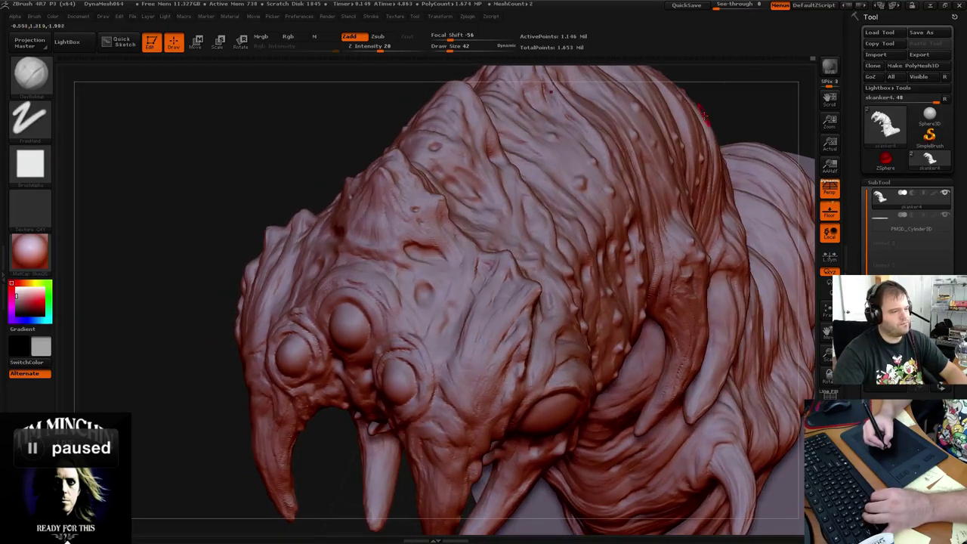
left_click_drag(716, 113, 734, 109)
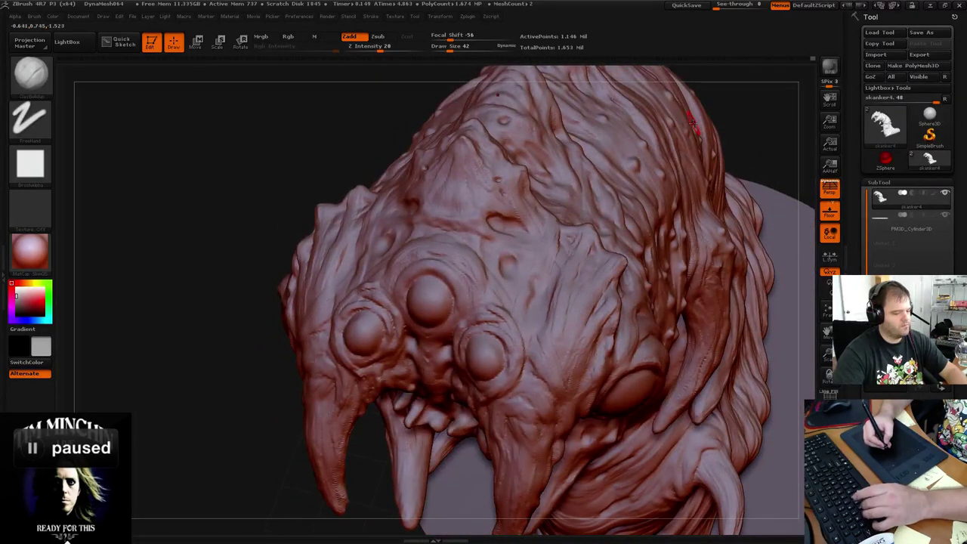
key("bracketleft")
key("bracketleft")
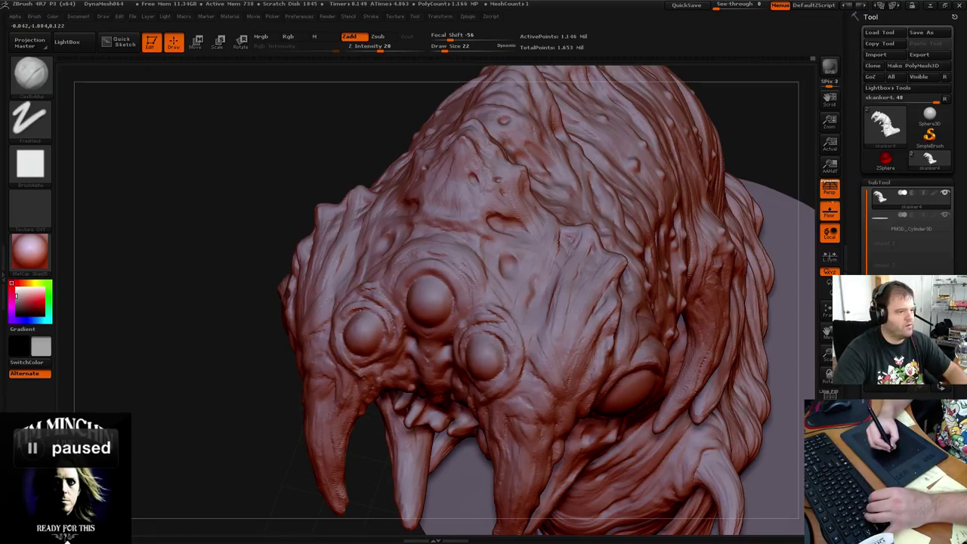
mouse_move(725, 121)
left_mouse_down()
mouse_move(755, 109)
mouse_move(491, 200)
left_mouse_up()
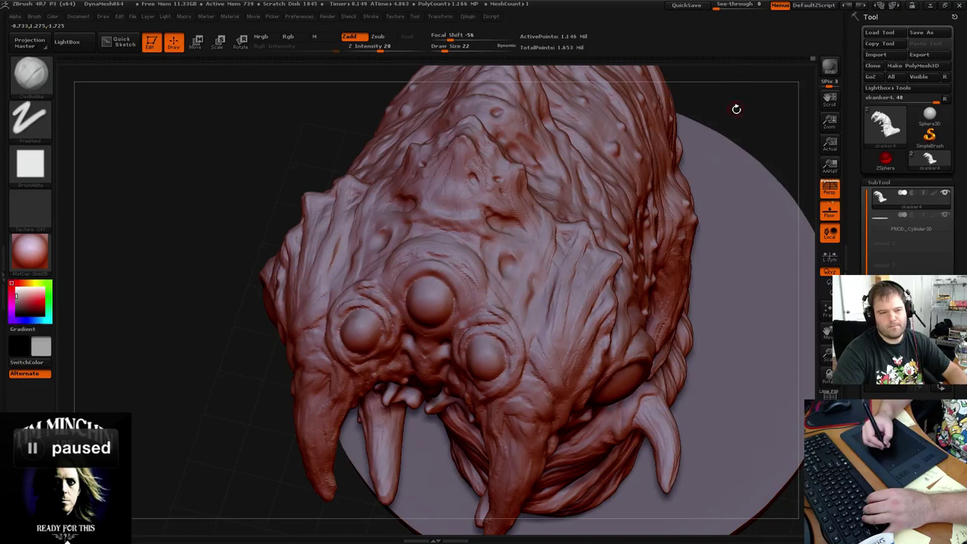
left_click_drag(737, 108, 707, 139)
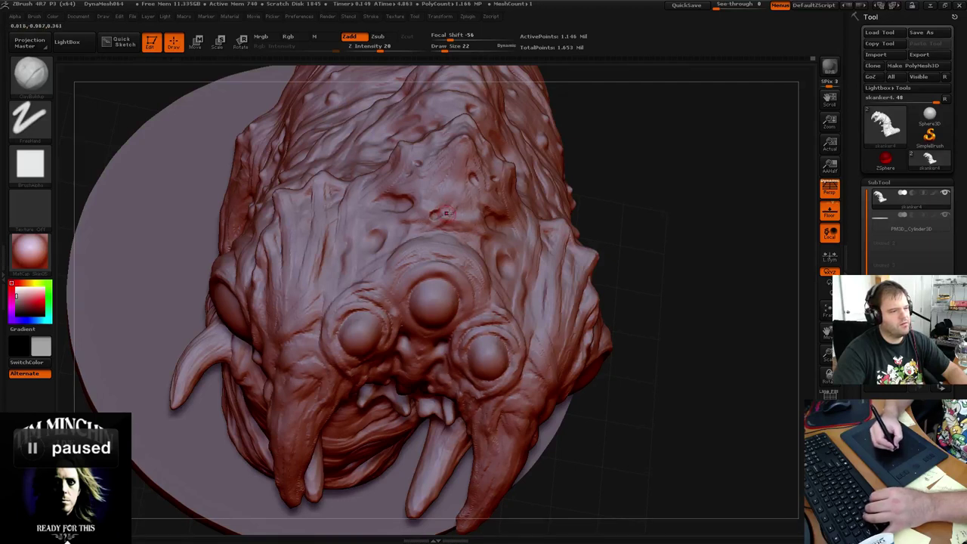
left_click_drag(624, 169, 413, 205)
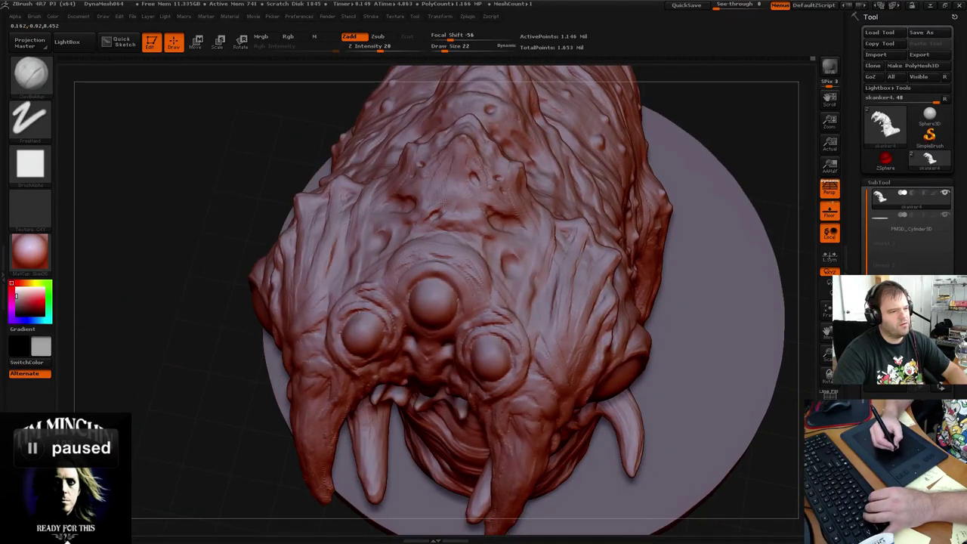
left_click_drag(723, 134, 620, 141)
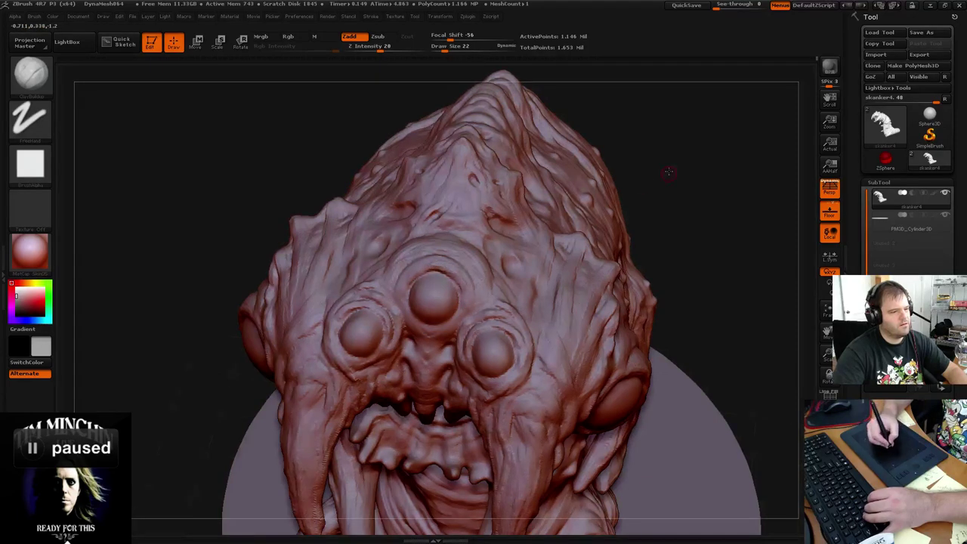
mouse_move(669, 172)
left_mouse_down()
mouse_move(673, 133)
mouse_move(452, 291)
left_mouse_up()
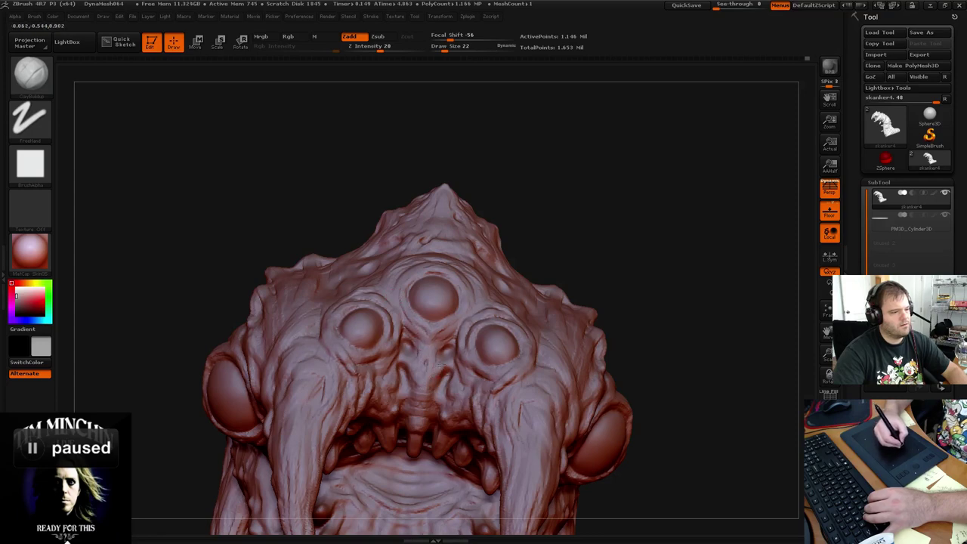
Save the tool as skanker4.ztl, replacing the existing file
mouse_move(643, 179)
left_mouse_down()
mouse_move(616, 166)
mouse_move(561, 201)
mouse_move(651, 220)
mouse_move(647, 194)
mouse_move(629, 185)
mouse_move(567, 207)
mouse_move(579, 224)
mouse_move(578, 152)
mouse_move(580, 185)
mouse_move(596, 177)
mouse_move(576, 177)
mouse_move(579, 192)
mouse_move(568, 196)
mouse_move(587, 177)
mouse_move(546, 195)
mouse_move(546, 205)
mouse_move(507, 203)
mouse_move(541, 218)
mouse_move(561, 199)
mouse_move(537, 213)
mouse_move(528, 201)
mouse_move(661, 238)
left_mouse_up()
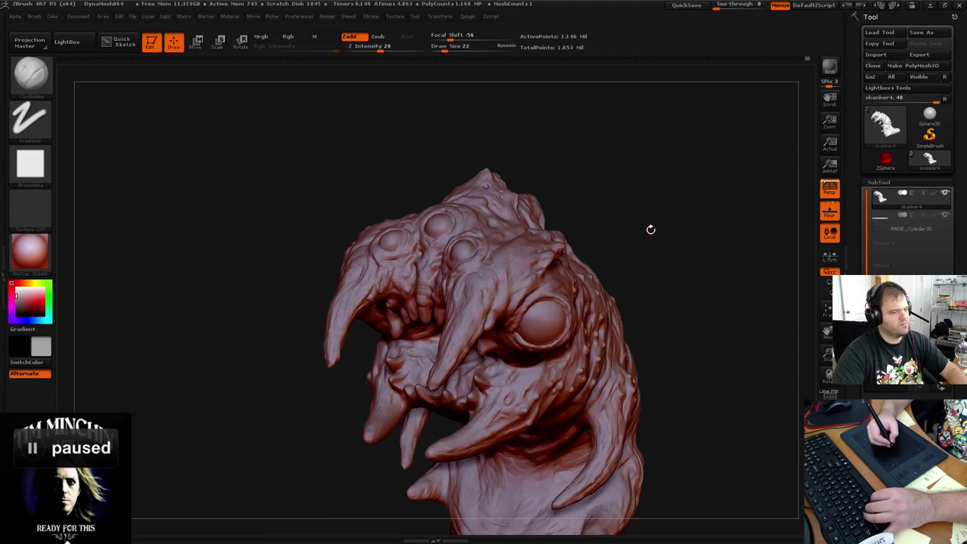
left_click(926, 32)
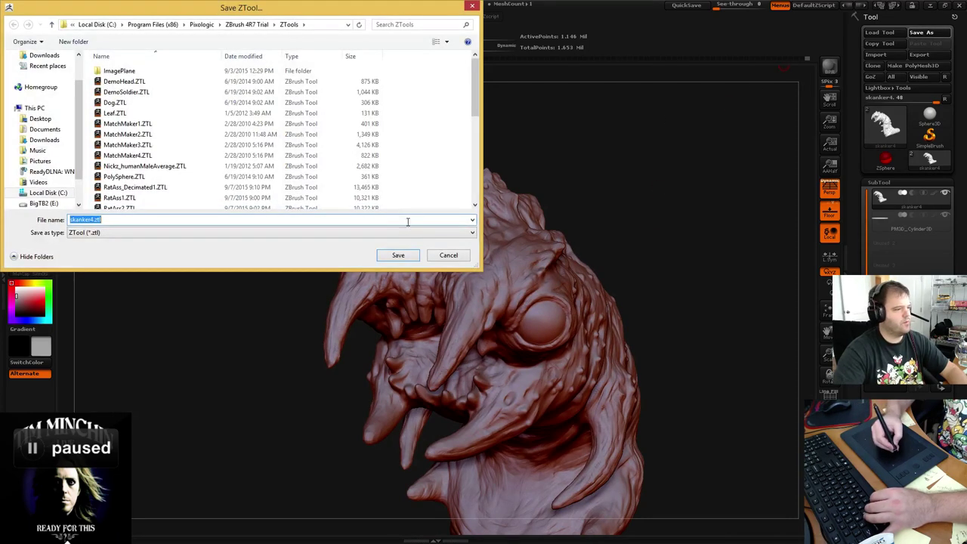
left_click(400, 255)
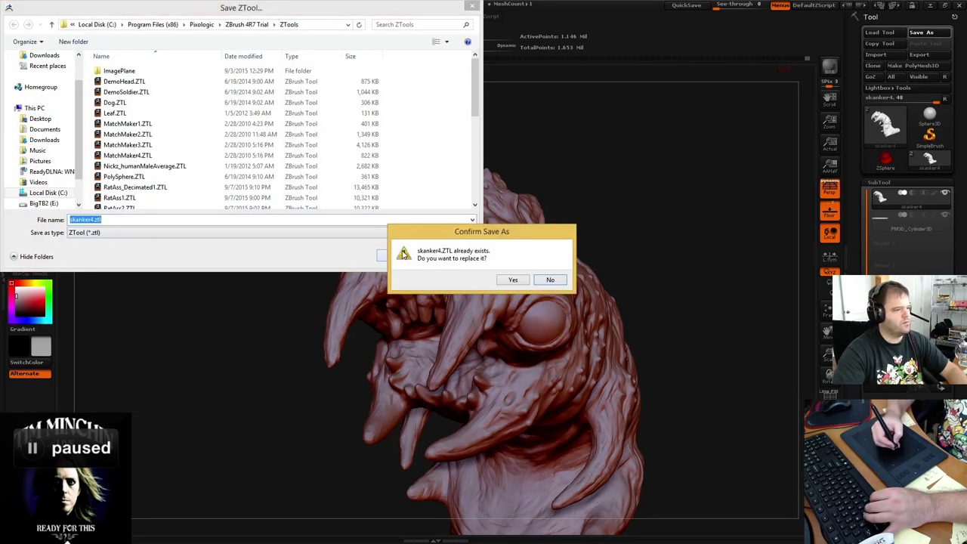
left_click(512, 280)
Try a thick ClayBuildup stroke at draw size 70 across the uppermost small eye, and undo it
mouse_move(575, 185)
left_mouse_down()
mouse_move(604, 182)
mouse_move(597, 190)
mouse_move(574, 173)
left_mouse_up()
key("bracketright")
key("bracketright")
key("bracketright")
key("bracketright")
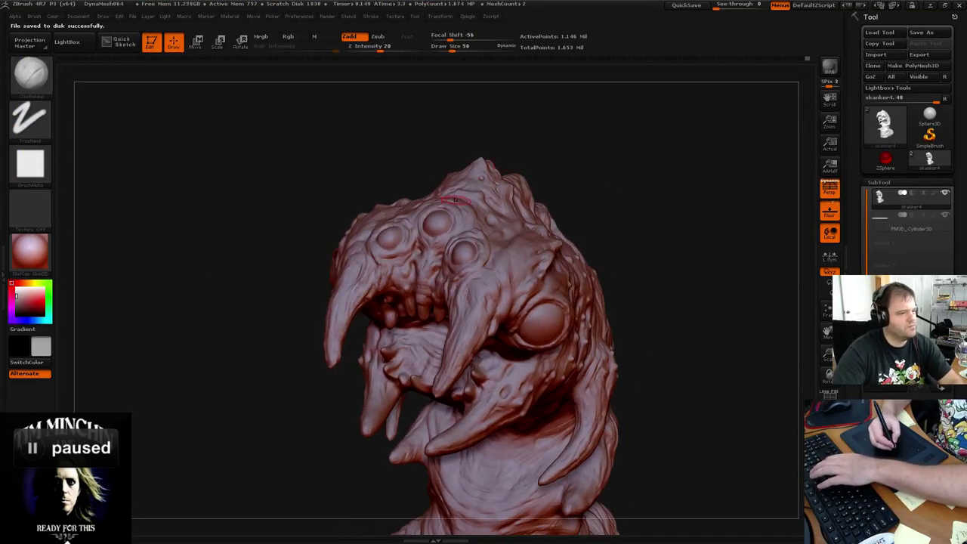
left_click_drag(434, 240, 460, 199)
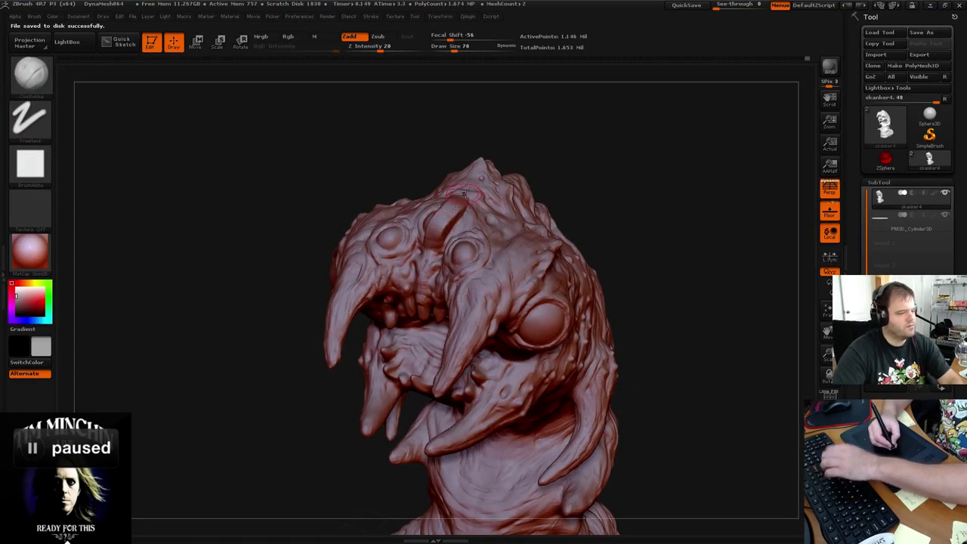
key("ctrl+z")
key("ctrl+z")
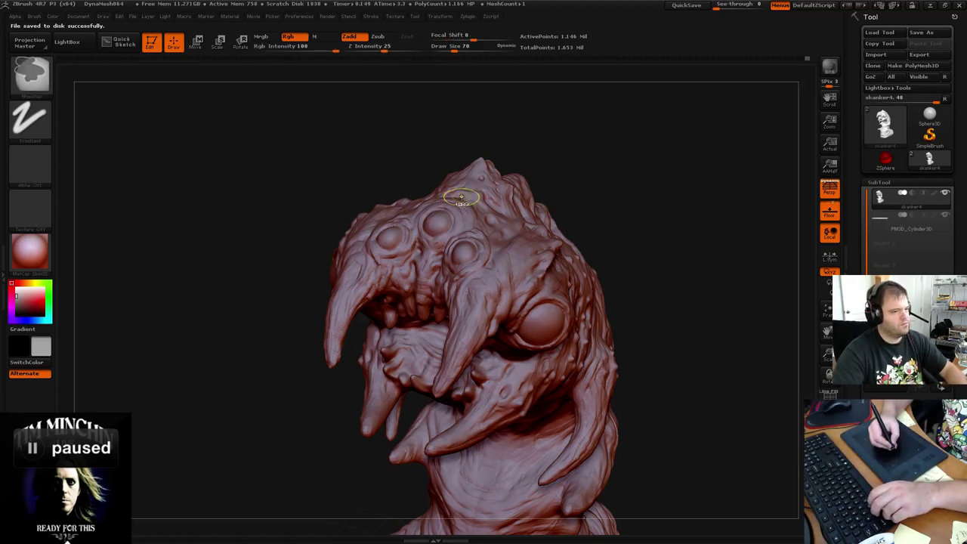
Try an eyelid stroke over the uppermost small eye at draw size 42, and undo it
key("bracketleft")
key("bracketleft")
key("bracketleft")
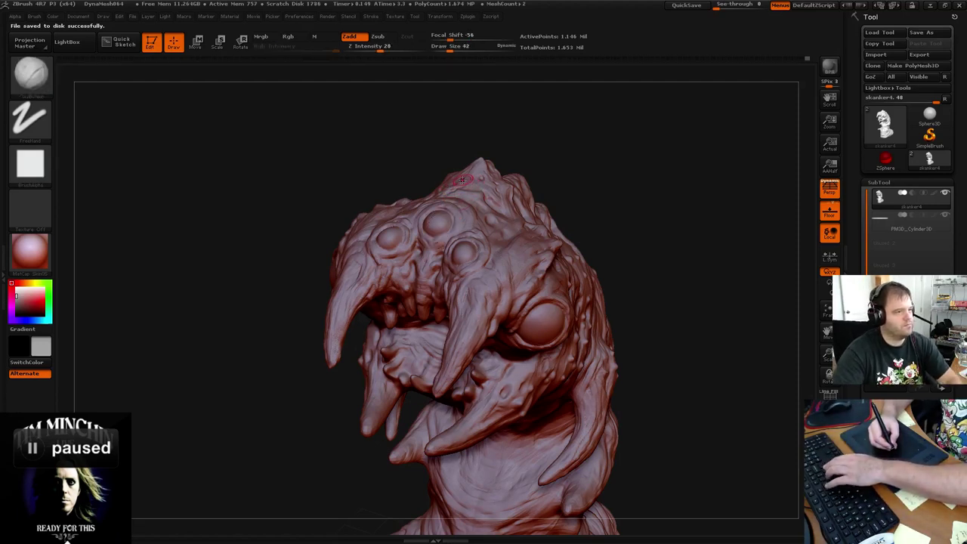
mouse_move(443, 218)
left_mouse_down()
mouse_move(432, 235)
mouse_move(461, 206)
mouse_move(452, 226)
left_mouse_up()
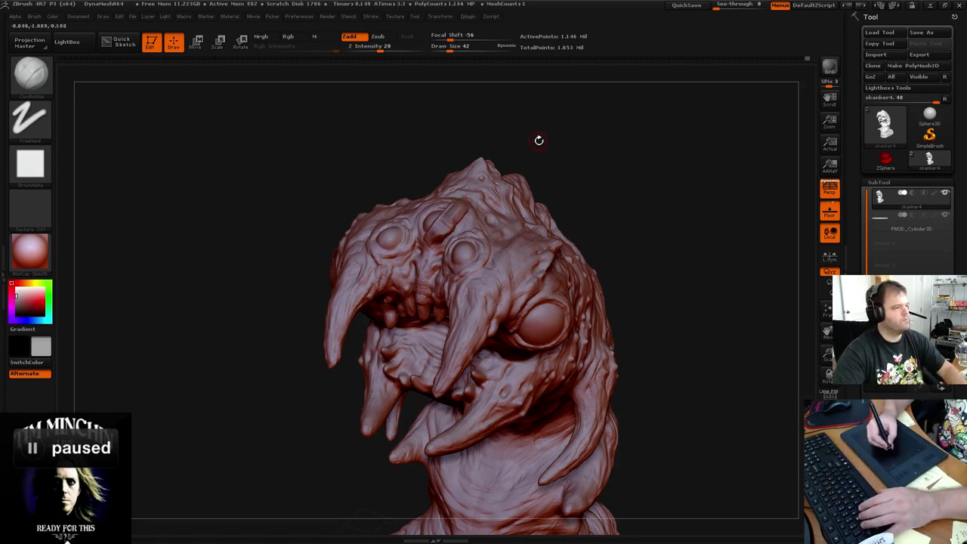
key("ctrl+z")
key("ctrl+z")
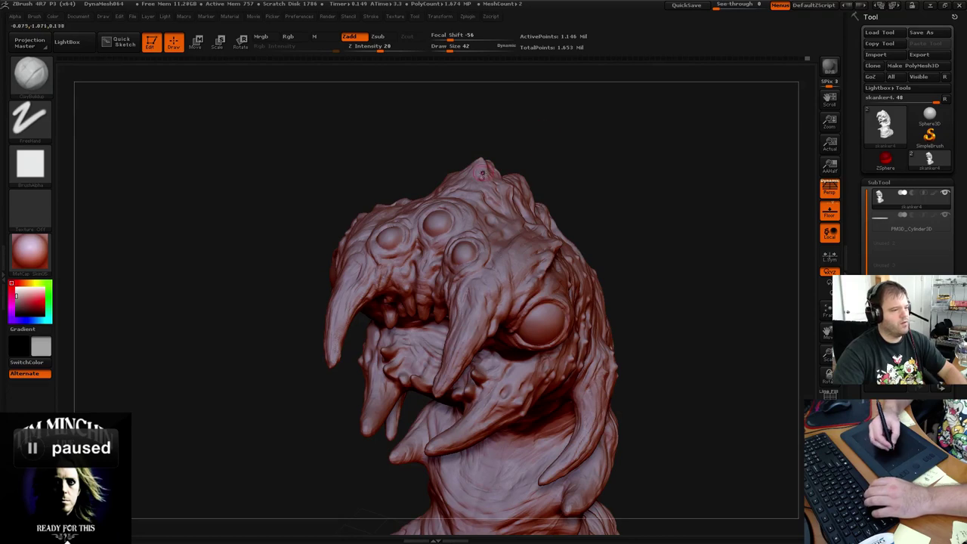
Try ClayBuildup eyelid strokes over the small eye nearest the large eye, and undo them
left_click_drag(587, 166, 581, 178)
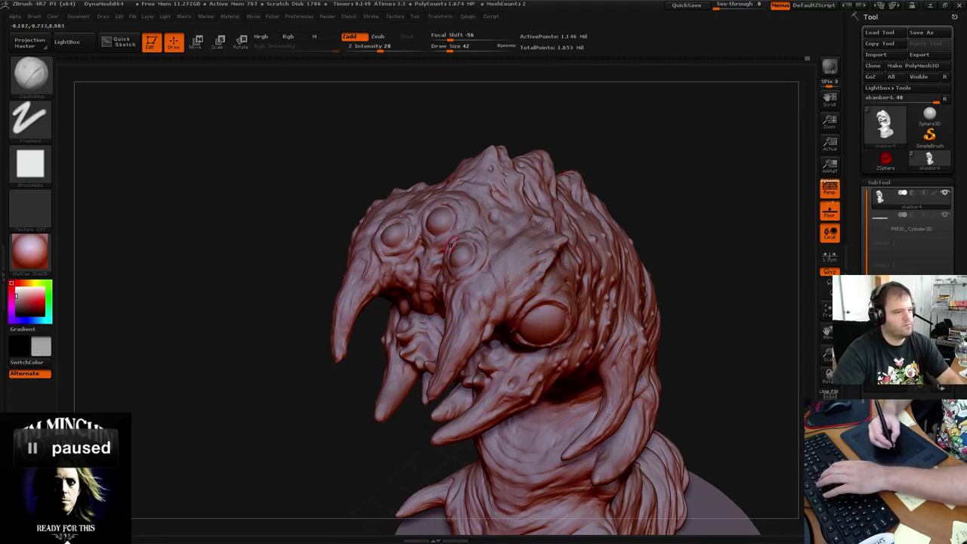
mouse_move(491, 230)
left_mouse_down()
mouse_move(460, 261)
mouse_move(464, 277)
left_mouse_up()
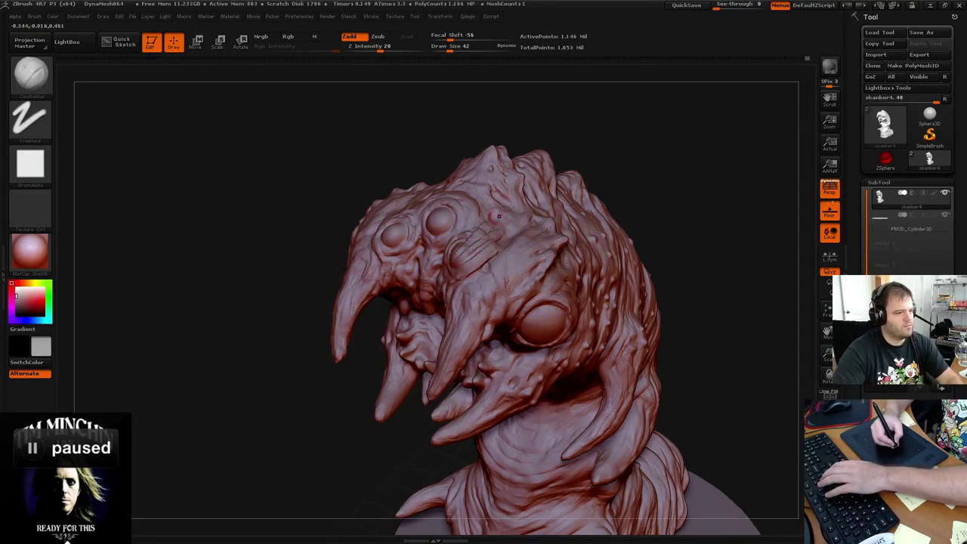
mouse_move(612, 147)
left_mouse_down()
mouse_move(634, 143)
mouse_move(615, 143)
left_mouse_up()
key("ctrl")
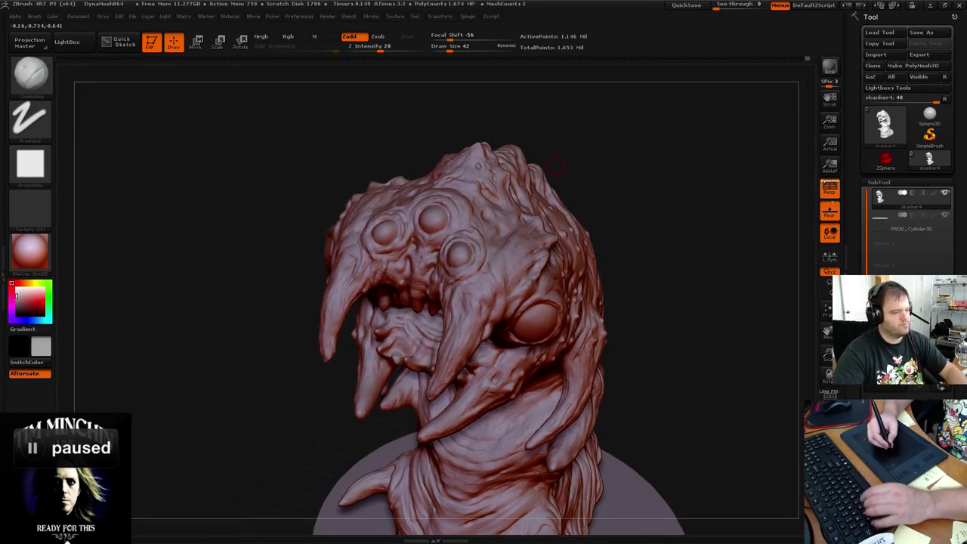
Bury the three small front eyes under ClayBuildup strokes at draw size 42, and smooth the filled brow
key("shift")
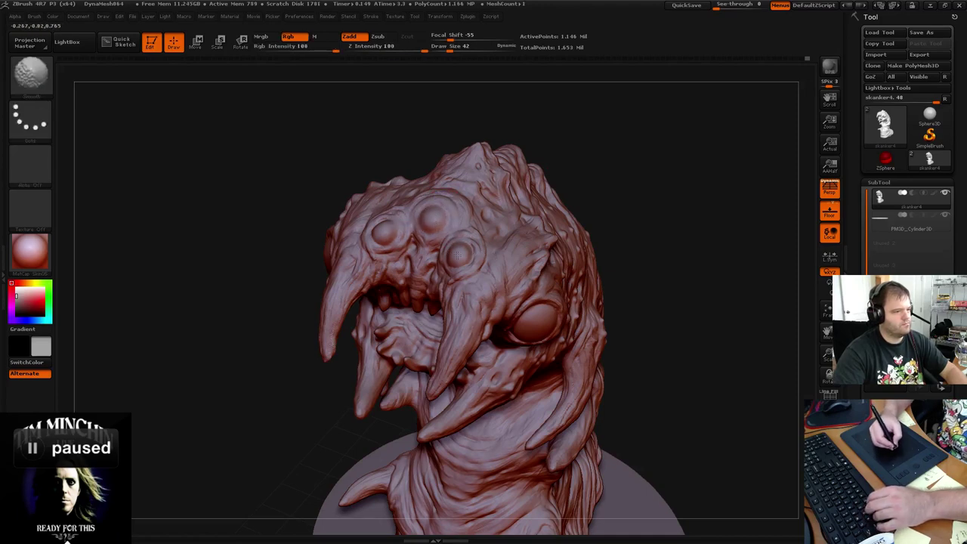
mouse_move(557, 173)
left_mouse_down()
mouse_move(522, 186)
mouse_move(509, 216)
left_mouse_up()
mouse_move(469, 258)
left_mouse_down()
mouse_move(486, 232)
mouse_move(466, 255)
mouse_move(487, 253)
left_mouse_up()
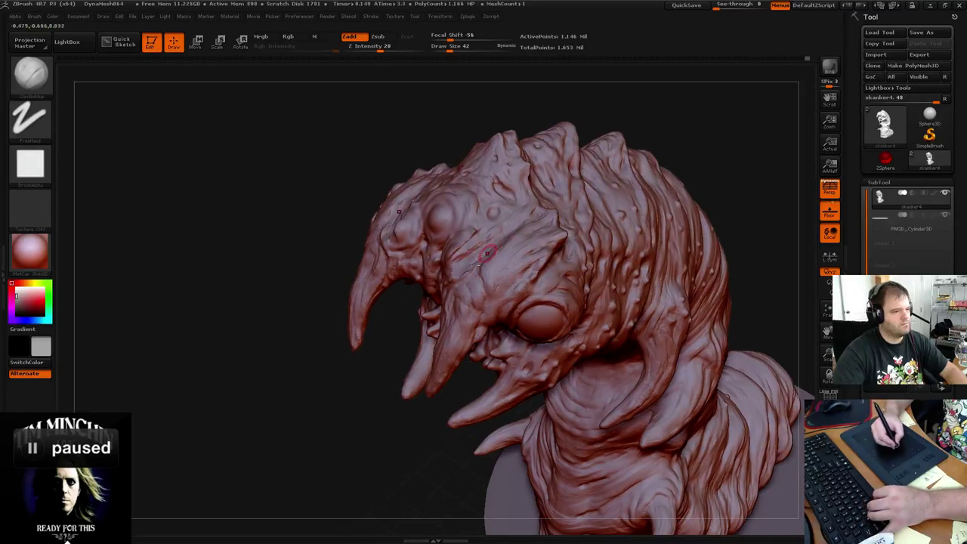
mouse_move(623, 131)
left_mouse_down()
mouse_move(665, 119)
mouse_move(656, 126)
left_mouse_up()
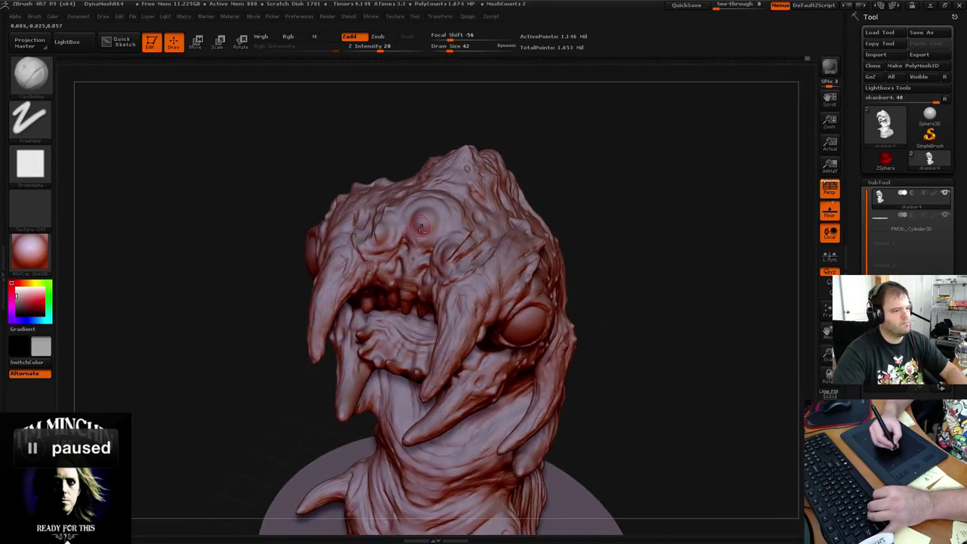
mouse_move(420, 226)
left_mouse_down()
mouse_move(427, 210)
mouse_move(452, 210)
left_mouse_up()
left_click_drag(456, 249, 471, 235)
mouse_move(575, 171)
left_mouse_down()
mouse_move(602, 153)
mouse_move(598, 166)
mouse_move(576, 171)
left_mouse_up()
mouse_move(457, 200)
left_mouse_down("shift")
mouse_move(442, 219)
mouse_move(432, 204)
mouse_move(460, 192)
left_mouse_up("shift")
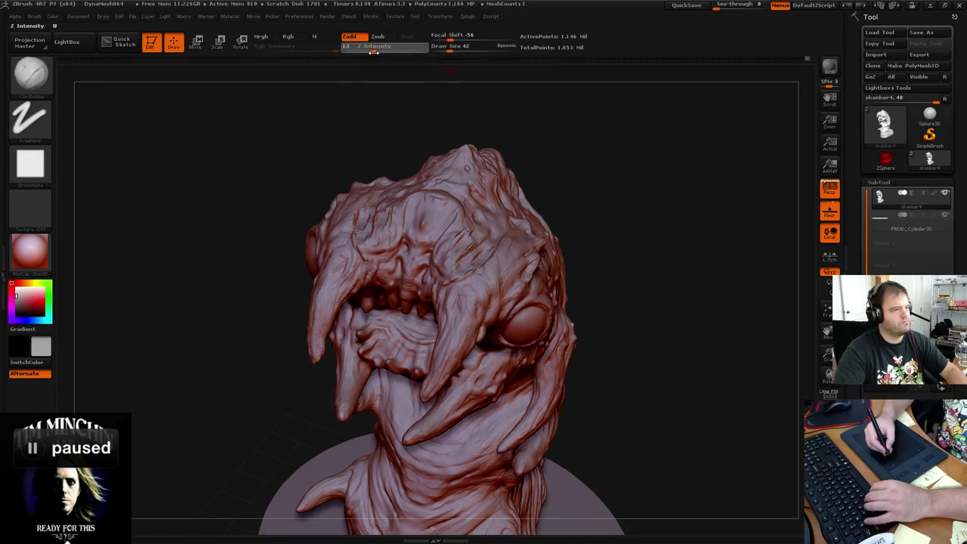
Set the ClayBuildup Z Intensity to 11 and blend softer wrinkle strokes over the filled brow
left_click_drag(374, 51, 370, 52)
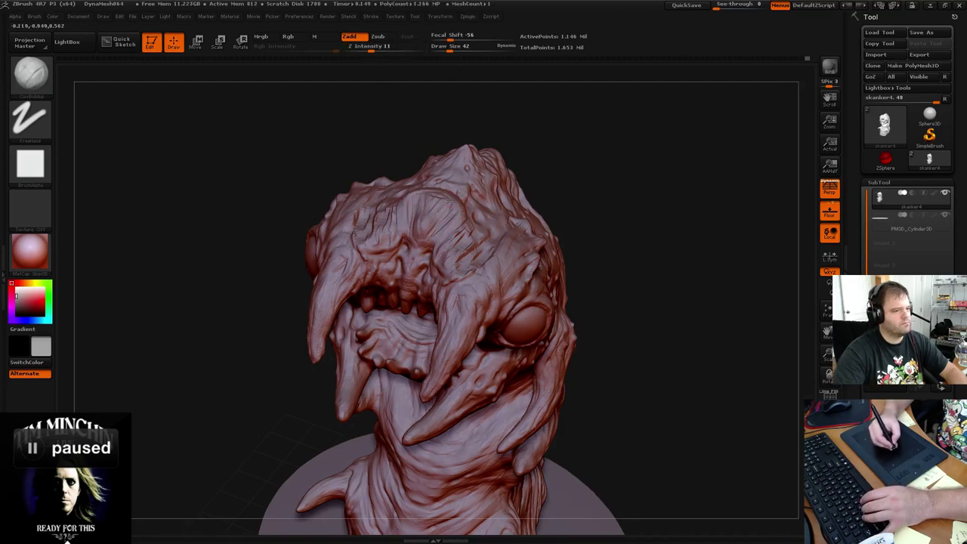
left_click_drag(576, 169, 462, 198)
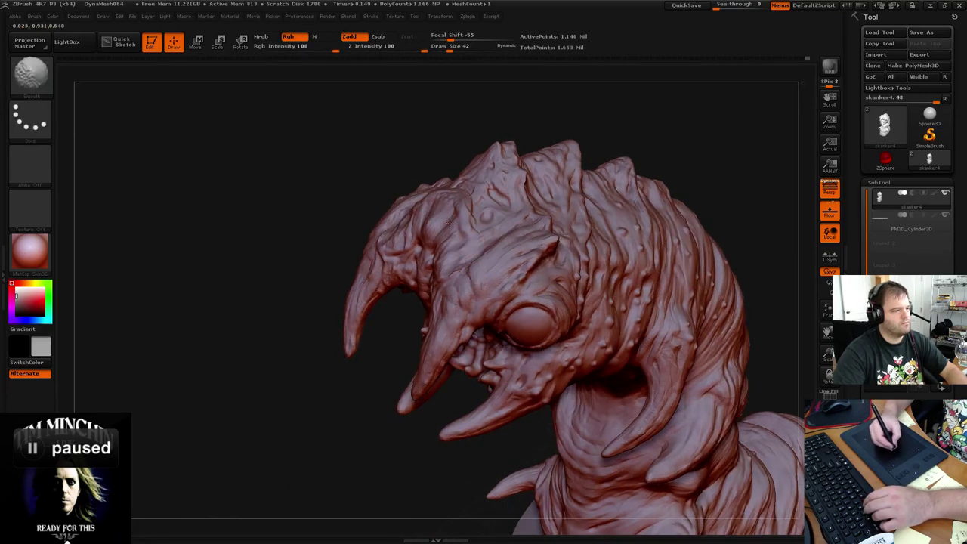
mouse_move(643, 136)
left_mouse_down()
mouse_move(582, 118)
mouse_move(599, 167)
mouse_move(600, 158)
mouse_move(581, 164)
mouse_move(613, 160)
mouse_move(560, 150)
mouse_move(585, 158)
mouse_move(566, 164)
mouse_move(653, 187)
left_mouse_up()
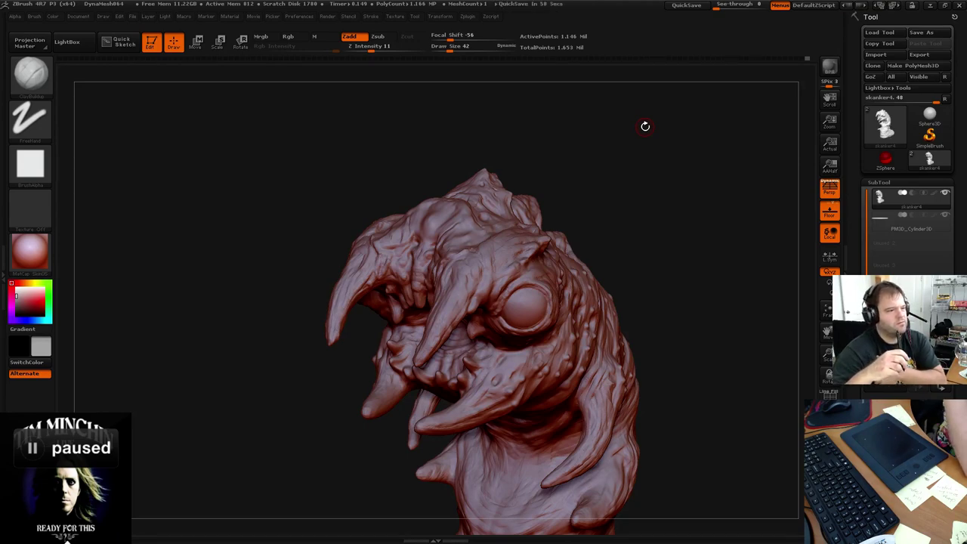
Build lengthwise skin wrinkles with ClayBuildup at draw size 26 along the side of the brow above the tusk
mouse_move(647, 212)
left_mouse_down()
mouse_move(626, 229)
mouse_move(681, 151)
mouse_move(709, 164)
mouse_move(708, 113)
mouse_move(665, 197)
left_mouse_up()
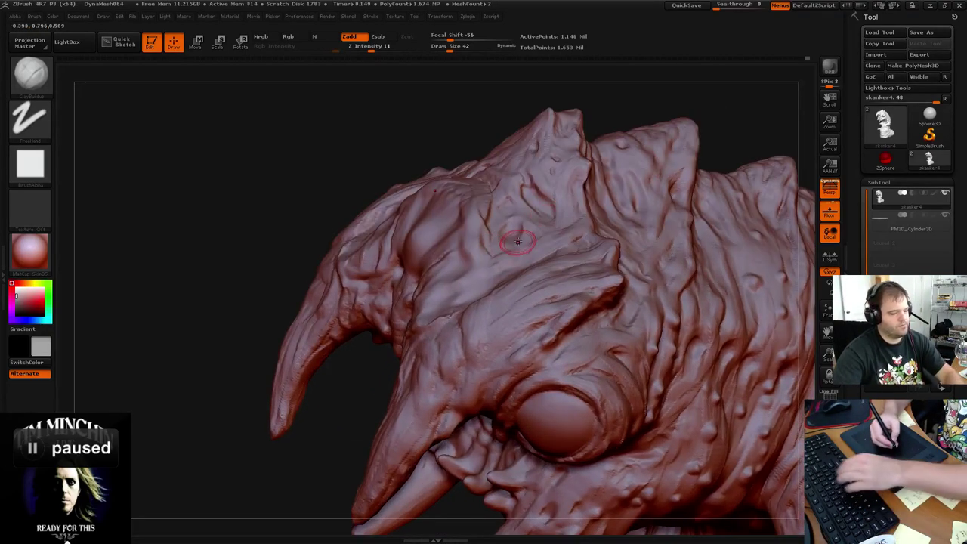
key("[")
key("[")
key("[")
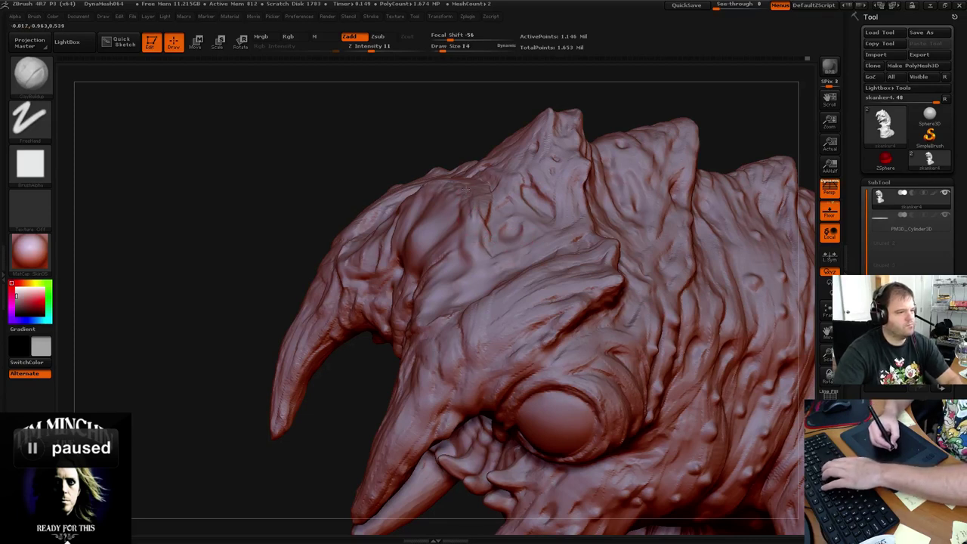
key("bracketright")
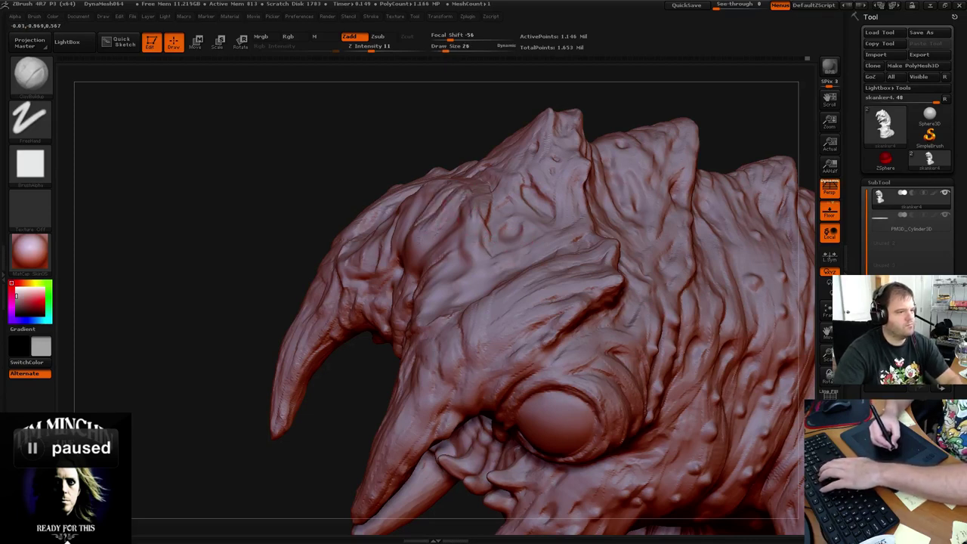
key("bracketright")
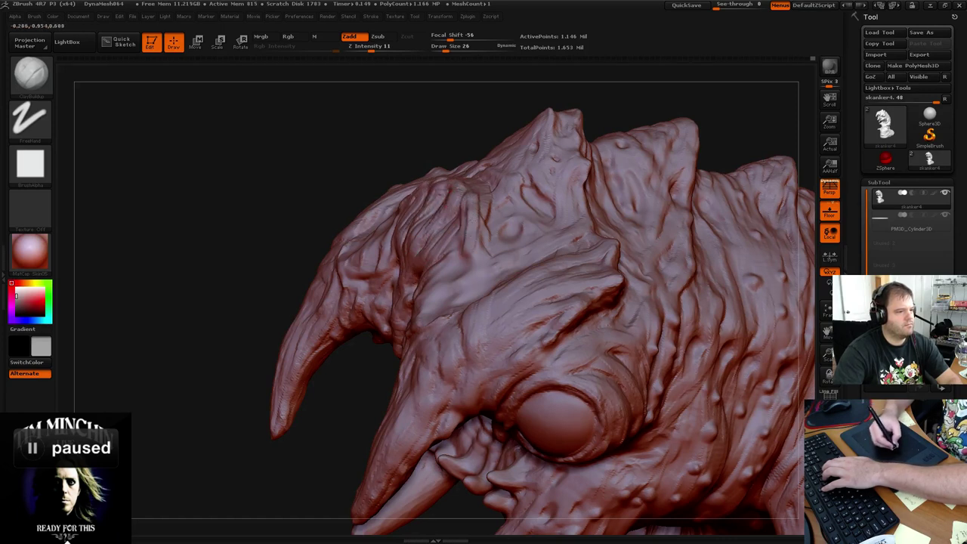
left_click_drag(469, 198, 468, 268)
left_click_drag(687, 117, 744, 120)
mouse_move(482, 275)
left_mouse_down()
mouse_move(473, 312)
mouse_move(477, 300)
left_mouse_up()
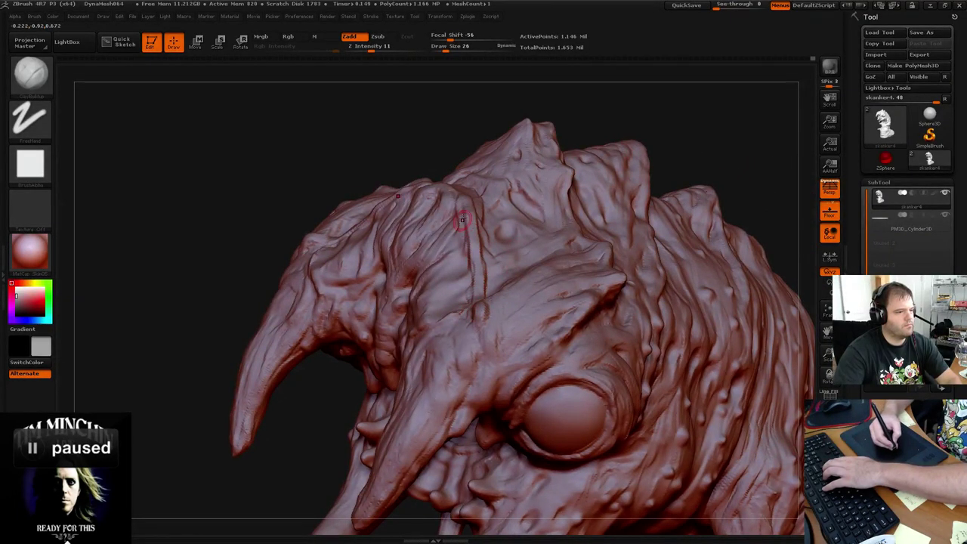
mouse_move(462, 219)
left_mouse_down()
mouse_move(467, 263)
mouse_move(457, 282)
left_mouse_up()
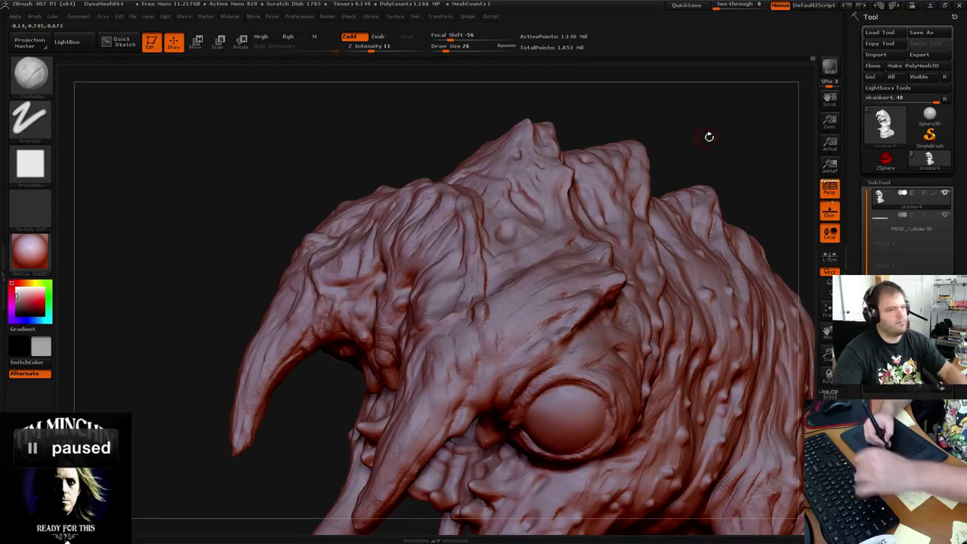
Smooth the area where the brow meets the tusk, and detail the forehead wrinkles with ClayBuildup, reducing the draw size to 14
left_click_drag(710, 138, 744, 133)
left_click_drag(488, 324, 491, 312, "shift")
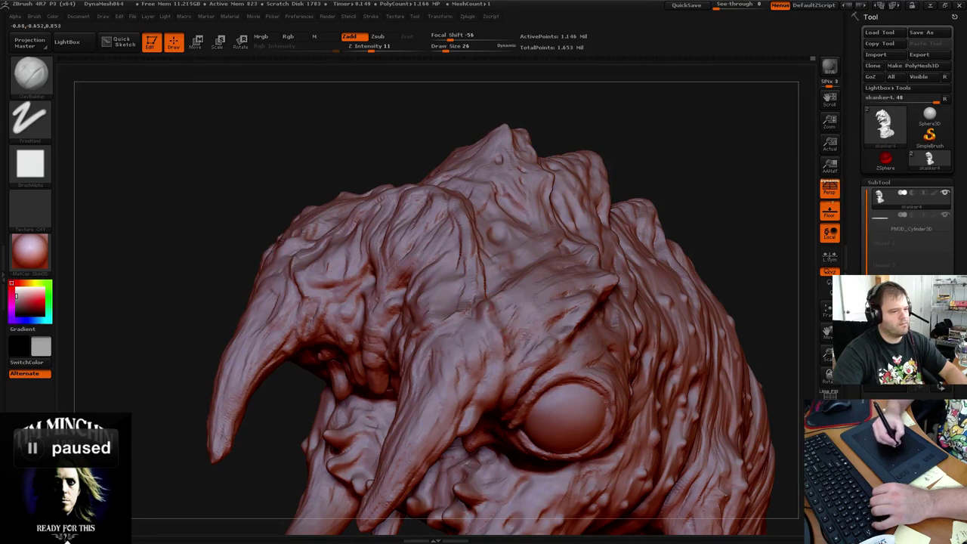
mouse_move(680, 181)
left_mouse_down()
mouse_move(725, 181)
mouse_move(665, 183)
mouse_move(690, 182)
left_mouse_up()
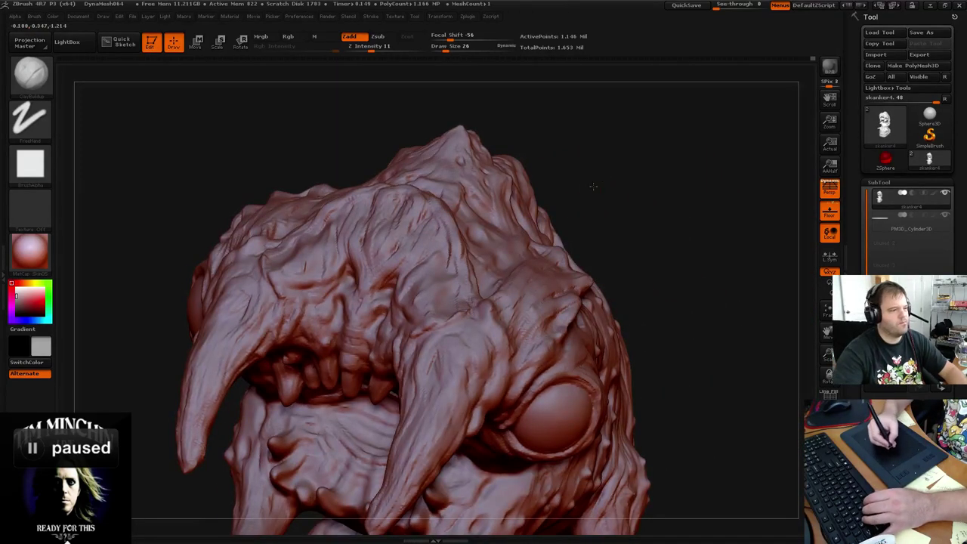
mouse_move(593, 186)
left_mouse_down()
mouse_move(602, 181)
mouse_move(589, 192)
left_mouse_up()
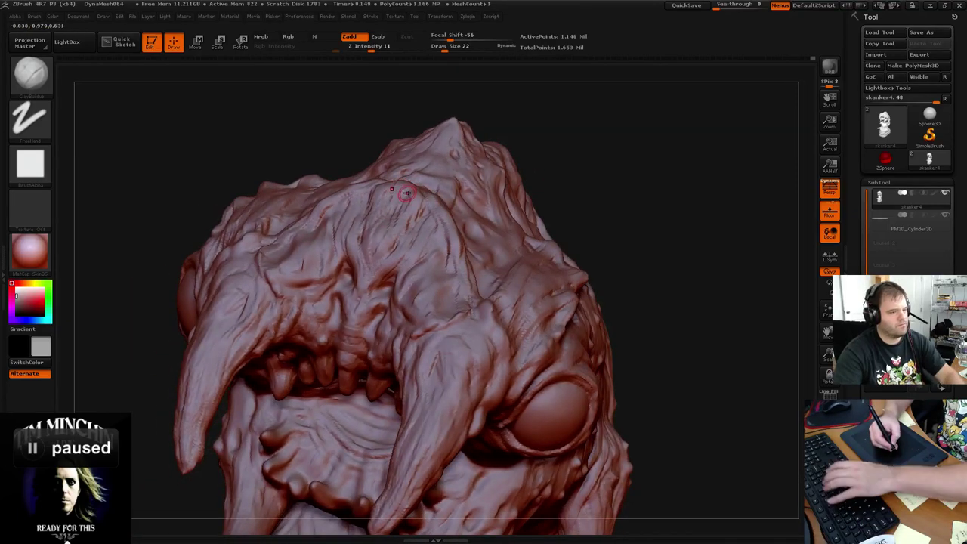
key("bracketleft")
key("bracketleft")
Reshape the front spike and profile of the forehead with the Move brush at draw size 50
mouse_move(664, 144)
left_mouse_down()
mouse_move(570, 91)
mouse_move(598, 125)
mouse_move(585, 114)
left_mouse_up()
key("b")
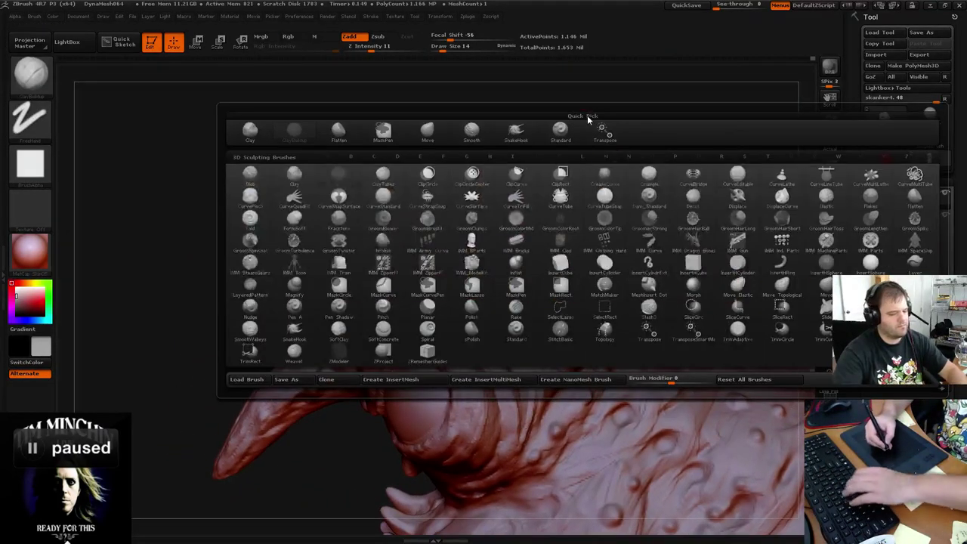
key("m")
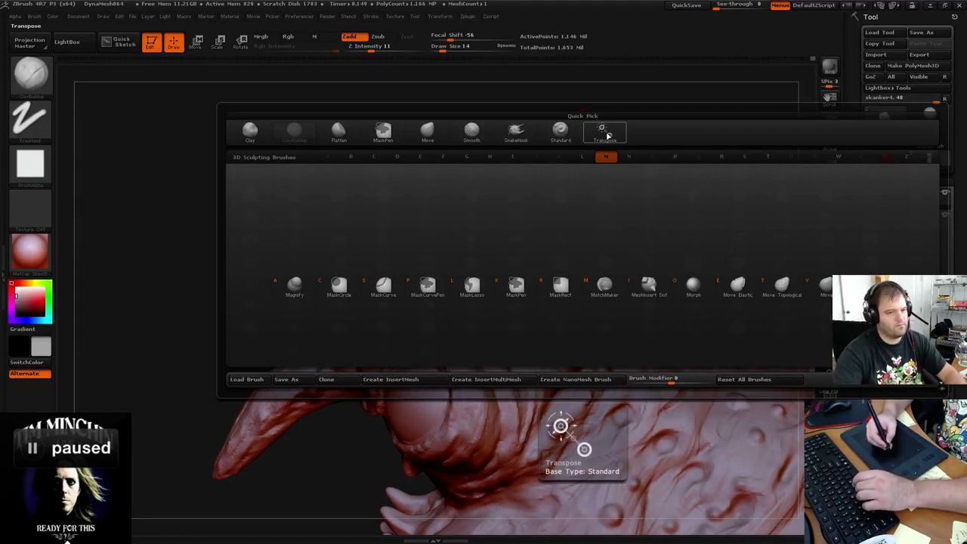
left_click(605, 130)
key("bracketright")
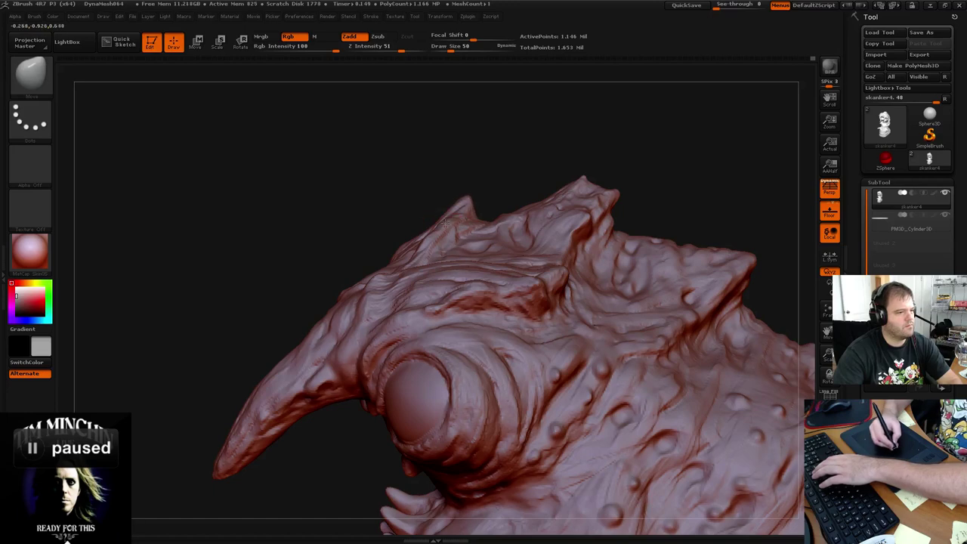
mouse_move(485, 144)
left_mouse_down()
mouse_move(512, 147)
mouse_move(491, 150)
left_mouse_up()
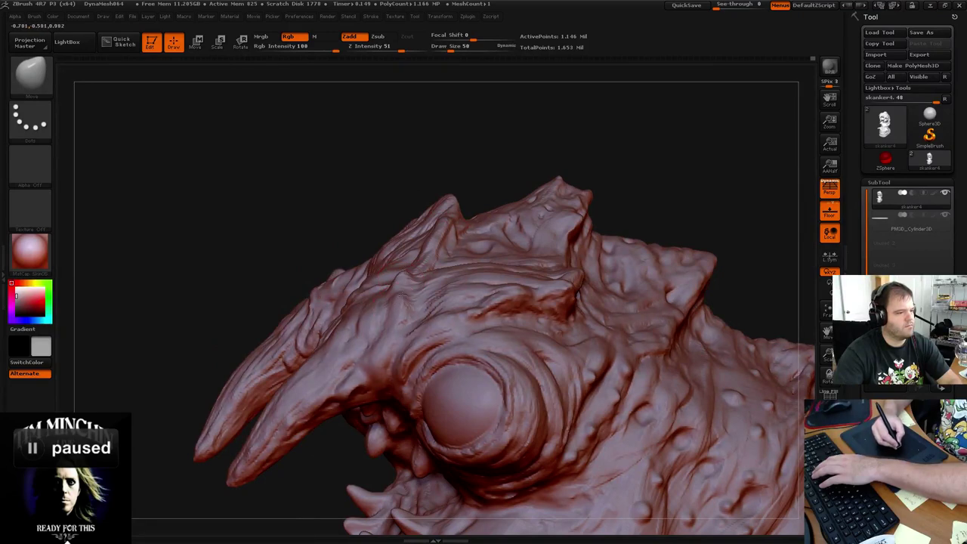
mouse_move(414, 160)
left_mouse_down()
mouse_move(455, 153)
mouse_move(473, 188)
mouse_move(571, 158)
mouse_move(513, 143)
mouse_move(546, 190)
mouse_move(539, 199)
mouse_move(589, 179)
mouse_move(583, 186)
mouse_move(596, 202)
mouse_move(615, 182)
mouse_move(599, 200)
mouse_move(514, 225)
mouse_move(566, 222)
mouse_move(615, 203)
mouse_move(582, 201)
left_mouse_up()
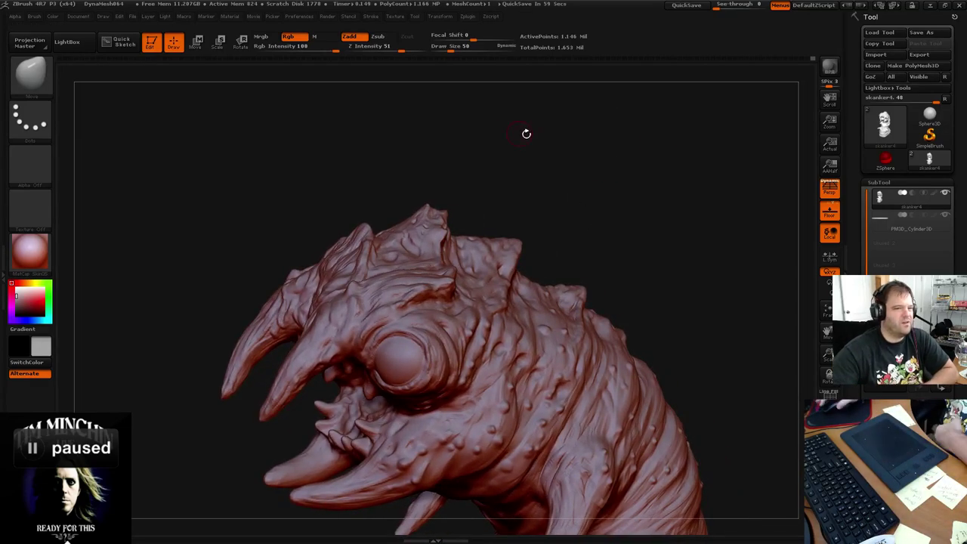
Save the tool under the new file name skanker5.ztl
left_click(920, 34)
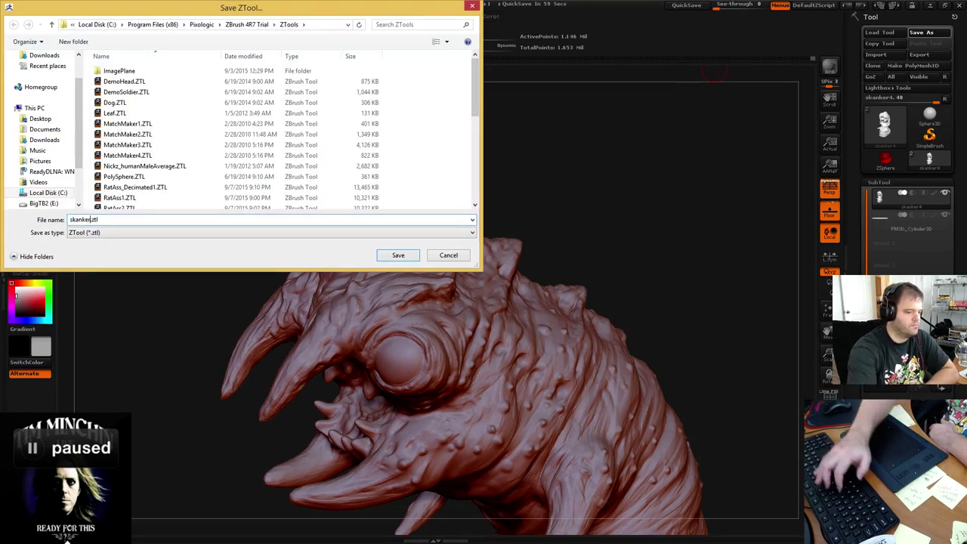
key("BackSpace")
type("5")
key("Return")
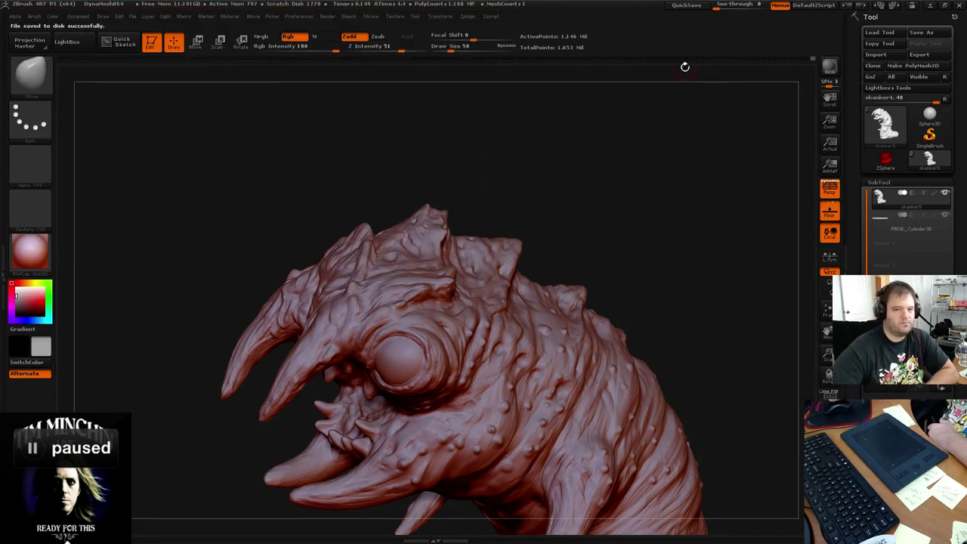
Examine the full creature on its base from several angles, and turn off perspective to check the side silhouette
left_click_drag(673, 236, 570, 138, "alt")
mouse_move(568, 257)
left_mouse_down("alt")
mouse_move(567, 165)
mouse_move(587, 194)
left_mouse_up("alt")
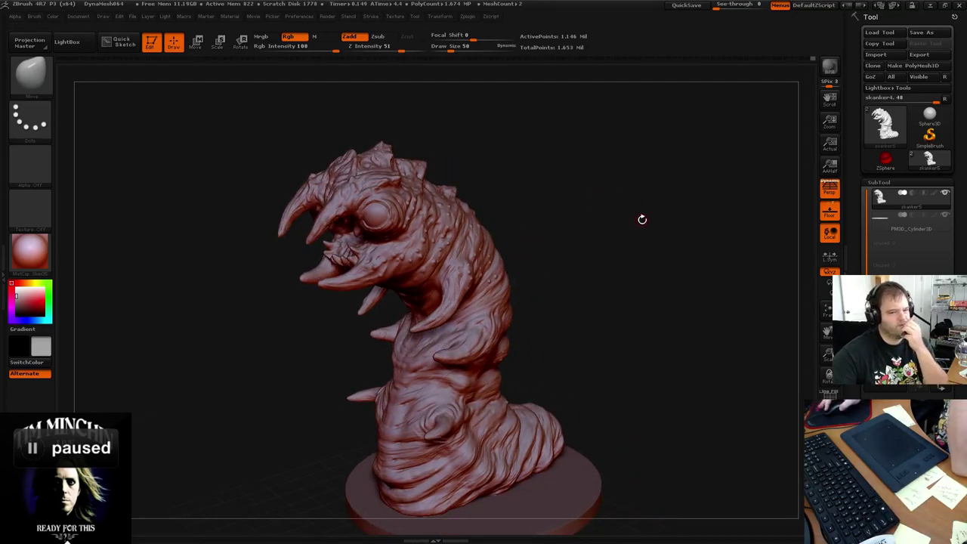
left_click_drag(641, 219, 620, 203)
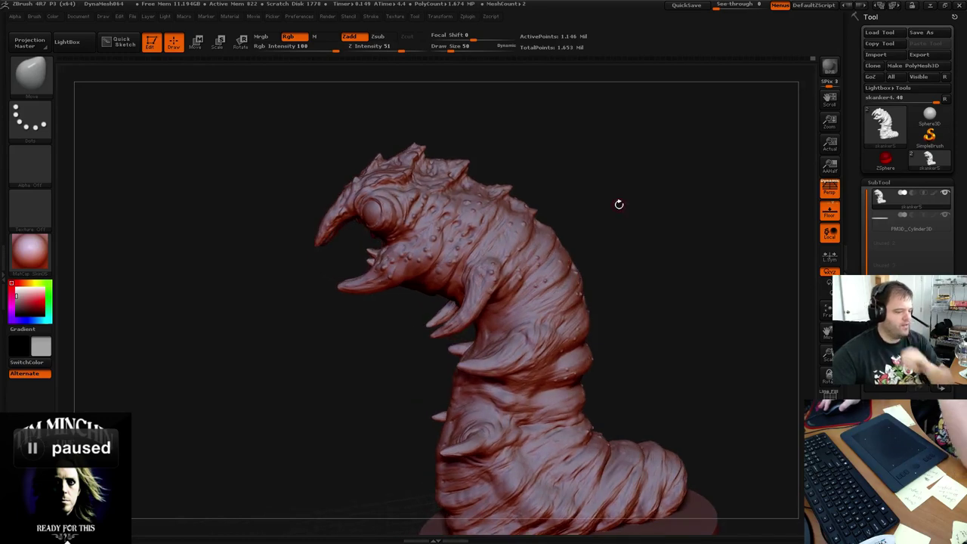
mouse_move(617, 263)
left_mouse_down()
mouse_move(653, 198)
mouse_move(651, 211)
mouse_move(673, 214)
mouse_move(657, 211)
mouse_move(665, 227)
mouse_move(652, 222)
mouse_move(627, 246)
left_mouse_up()
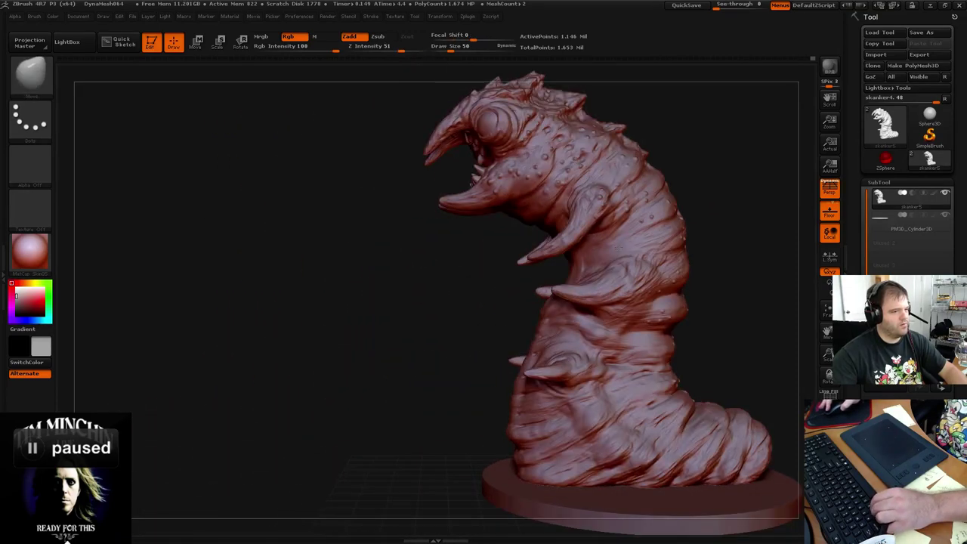
left_click_drag(642, 178, 615, 175)
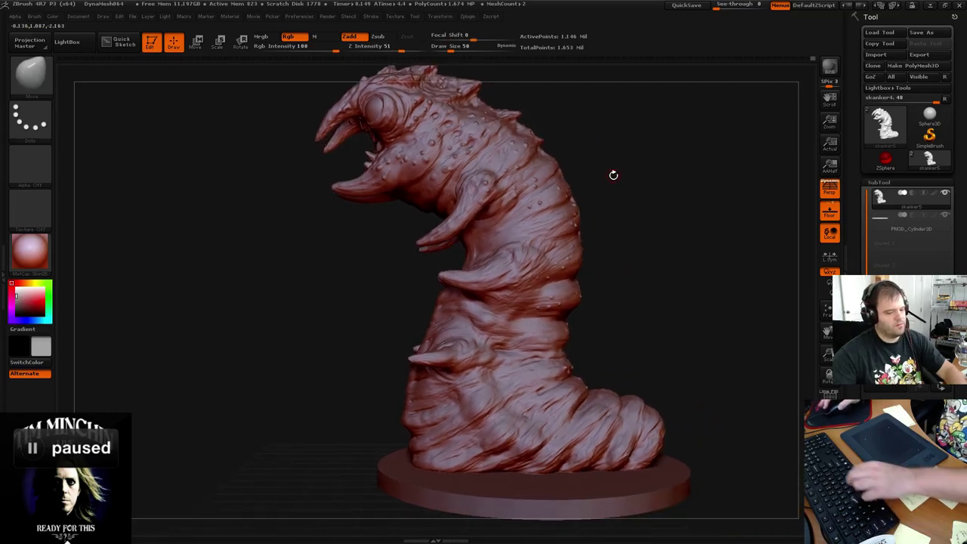
key("p")
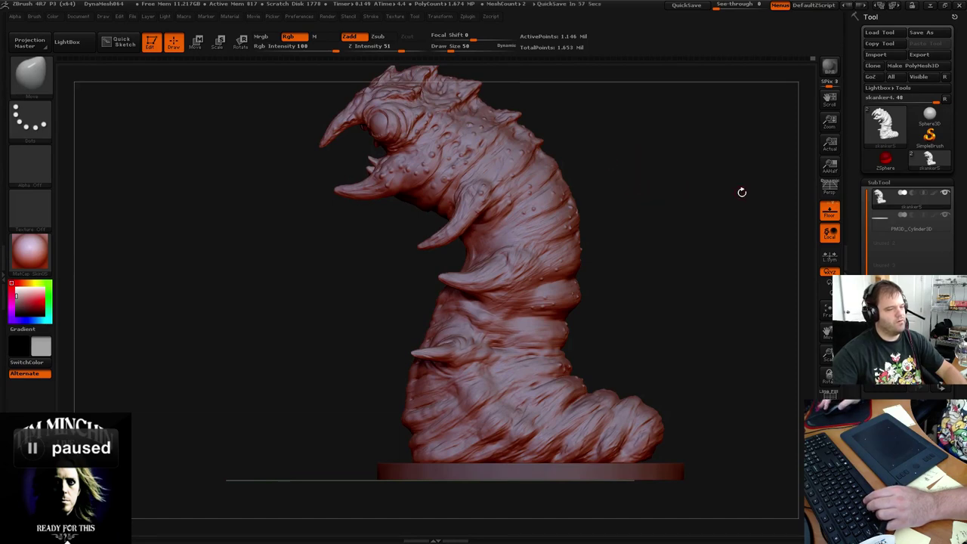
mouse_move(741, 191)
left_mouse_down()
mouse_move(680, 271)
mouse_move(748, 208)
mouse_move(753, 186)
left_mouse_up()
Mask the tail end and the front of the head with rectangular masks in turn, and clear the masking
mouse_move(712, 245)
left_mouse_down()
mouse_move(701, 245)
mouse_move(580, 518)
left_mouse_up()
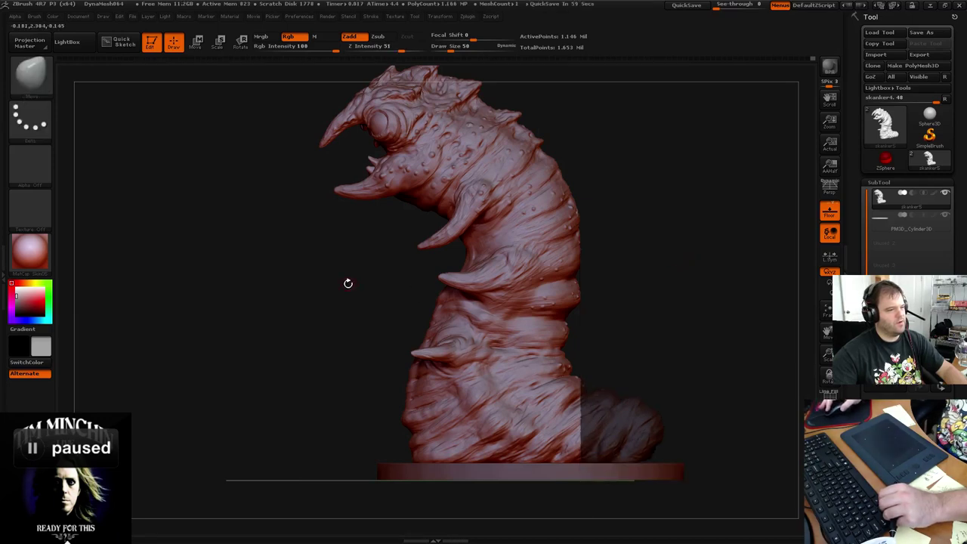
mouse_move(327, 280)
left_mouse_down("ctrl")
mouse_move(334, 289)
mouse_move(371, 125)
mouse_move(410, 49)
left_mouse_up("ctrl")
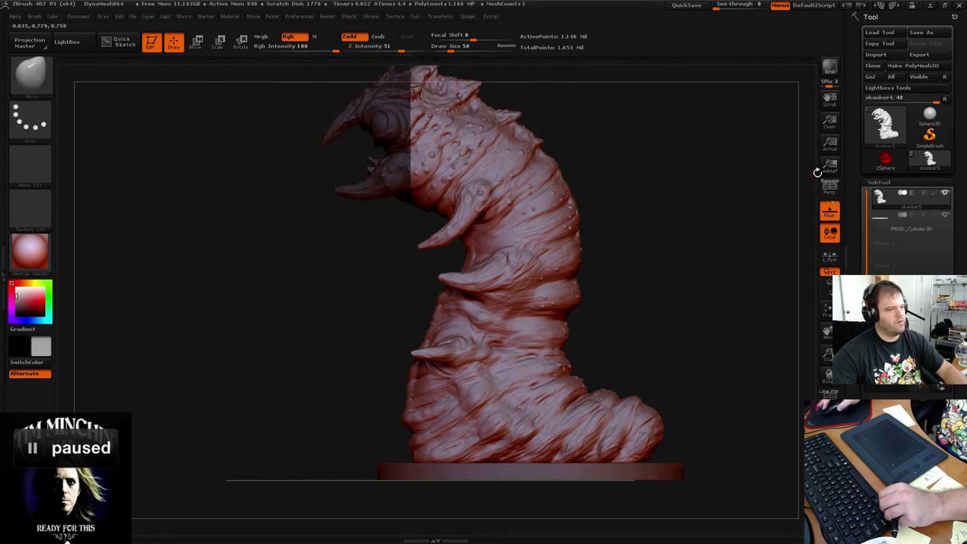
key("ctrl")
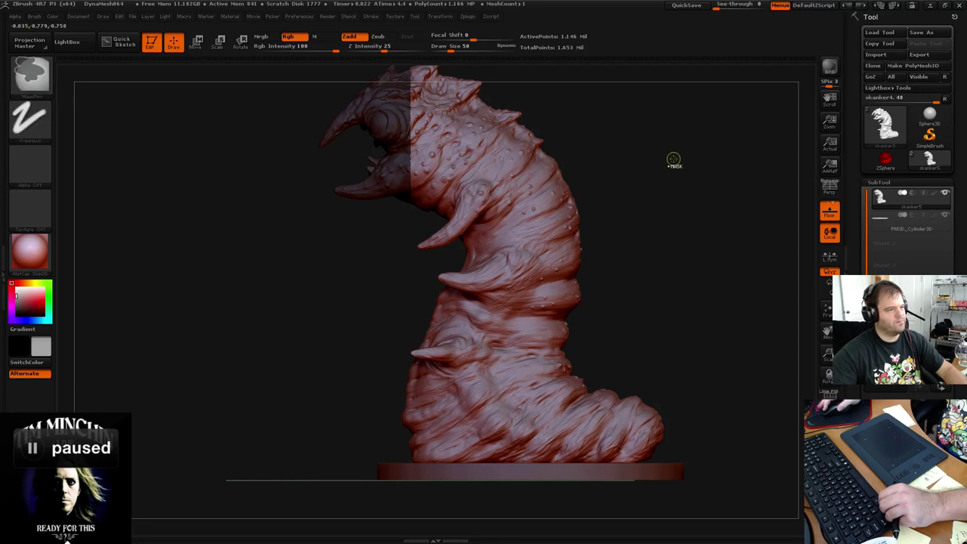
left_click_drag(673, 160, 680, 166, "ctrl")
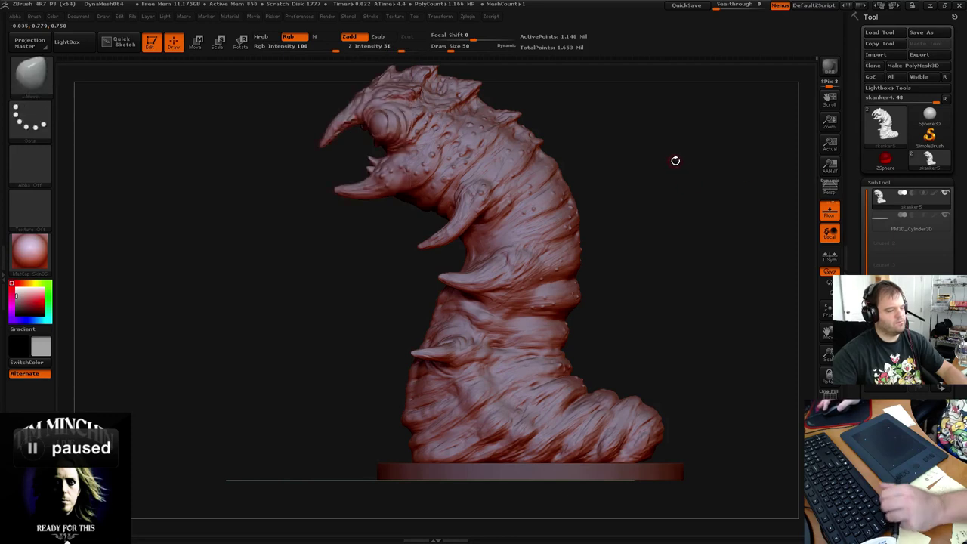